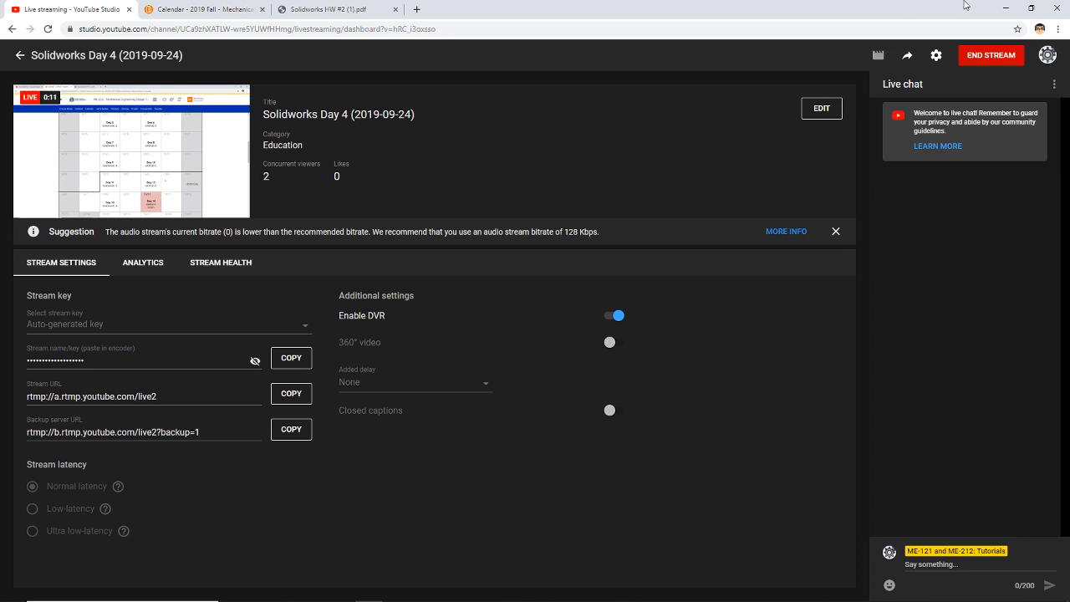
Step: Minimize the open windows, launch SOLIDWORKS 2018 from the desktop and create a new part
click(1005, 7)
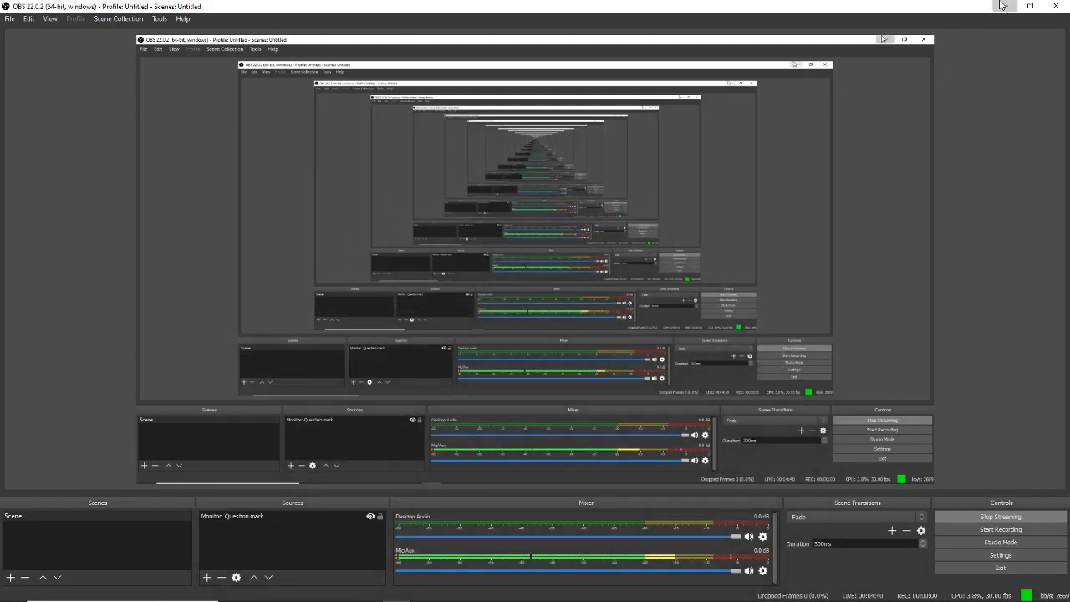
click(1004, 6)
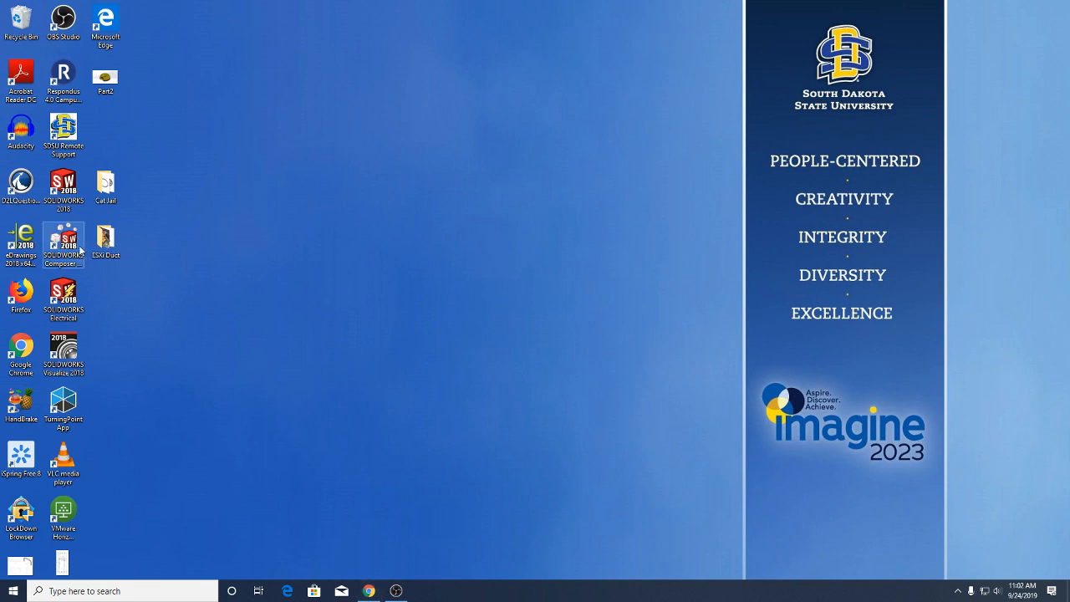
double_click(63, 186)
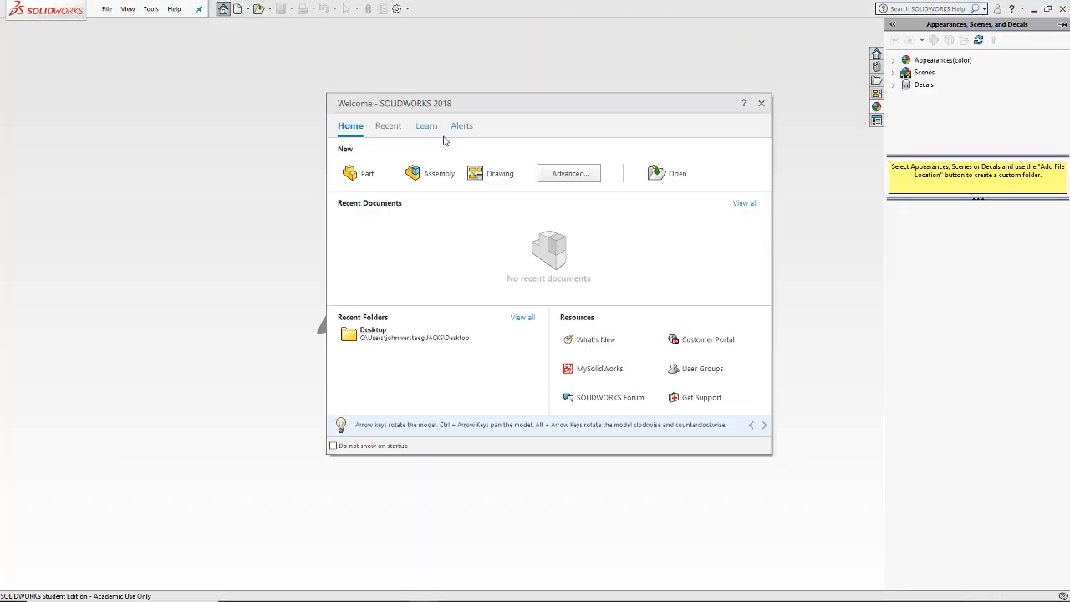
click(369, 177)
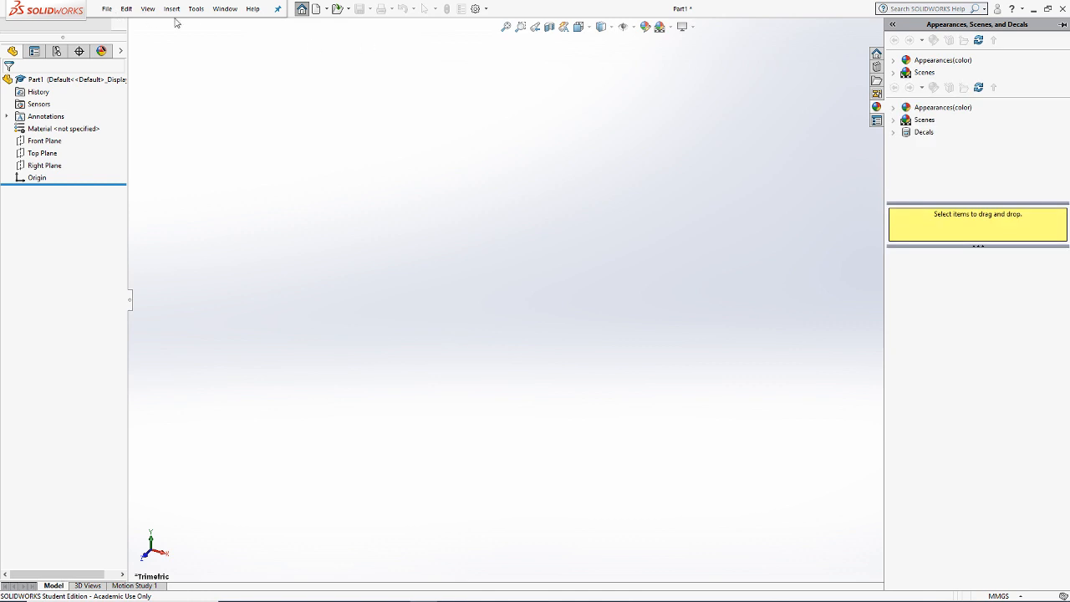
click(110, 9)
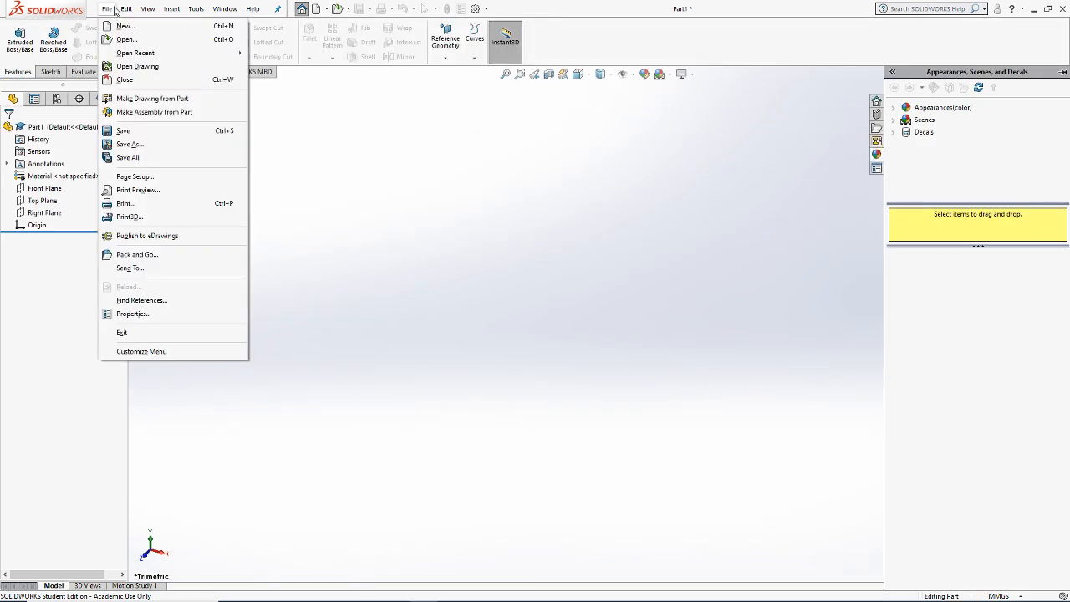
click(349, 125)
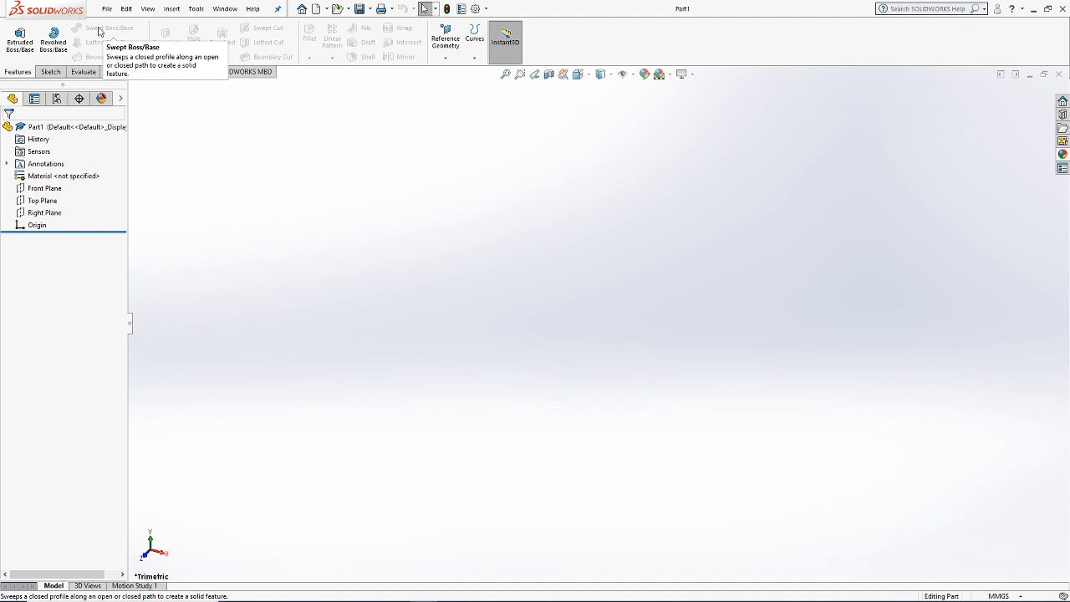
Step: Open the desktop image Handle-6000 in a maximized Paint 3D window and examine the handle's dimensioned views
click(1034, 10)
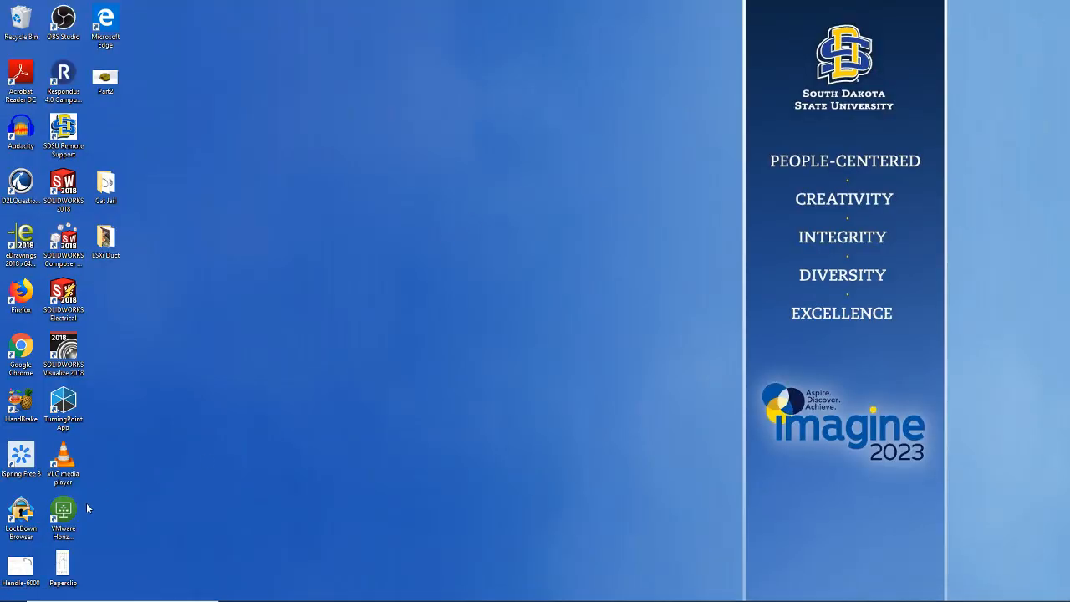
double_click(21, 568)
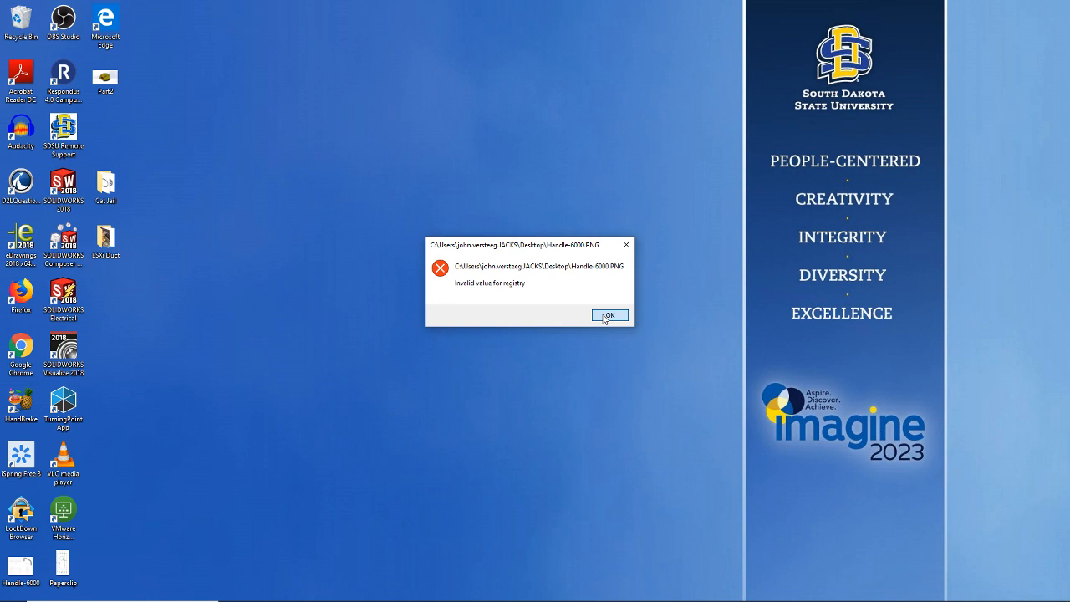
click(606, 316)
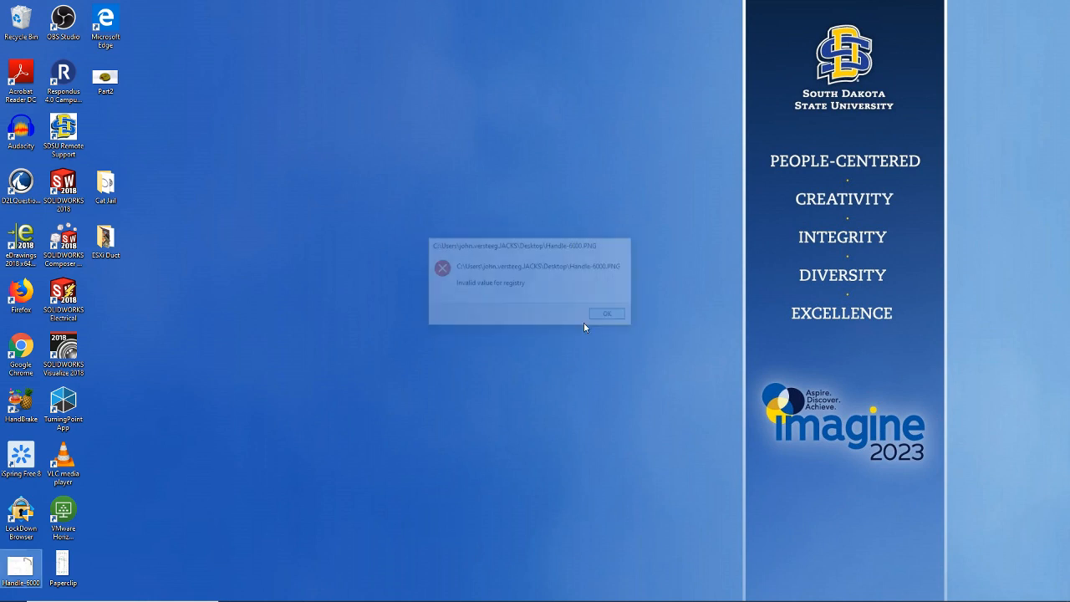
right_click(20, 569)
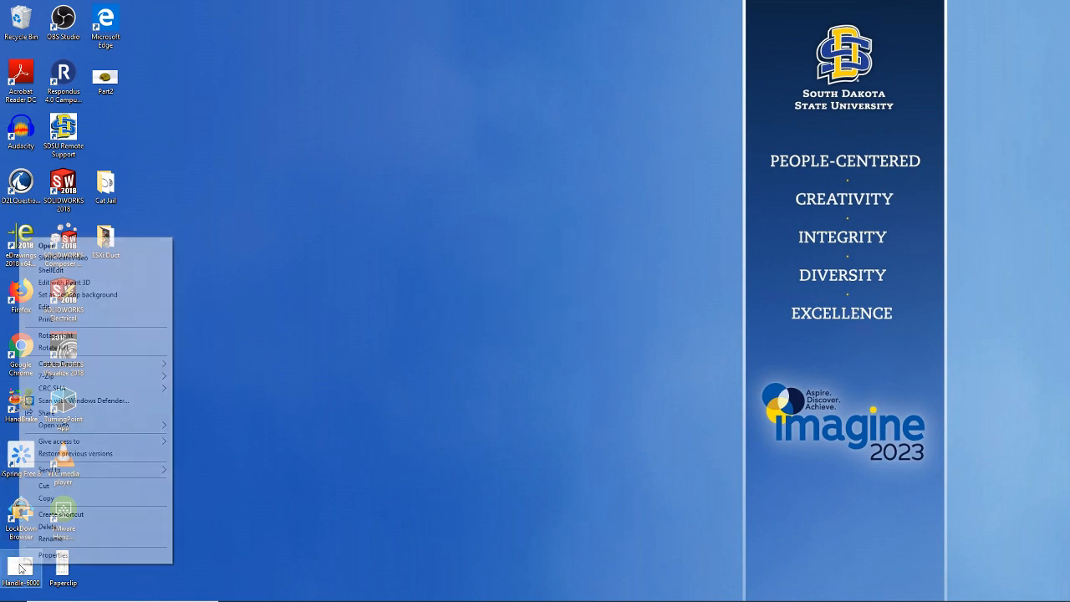
click(126, 283)
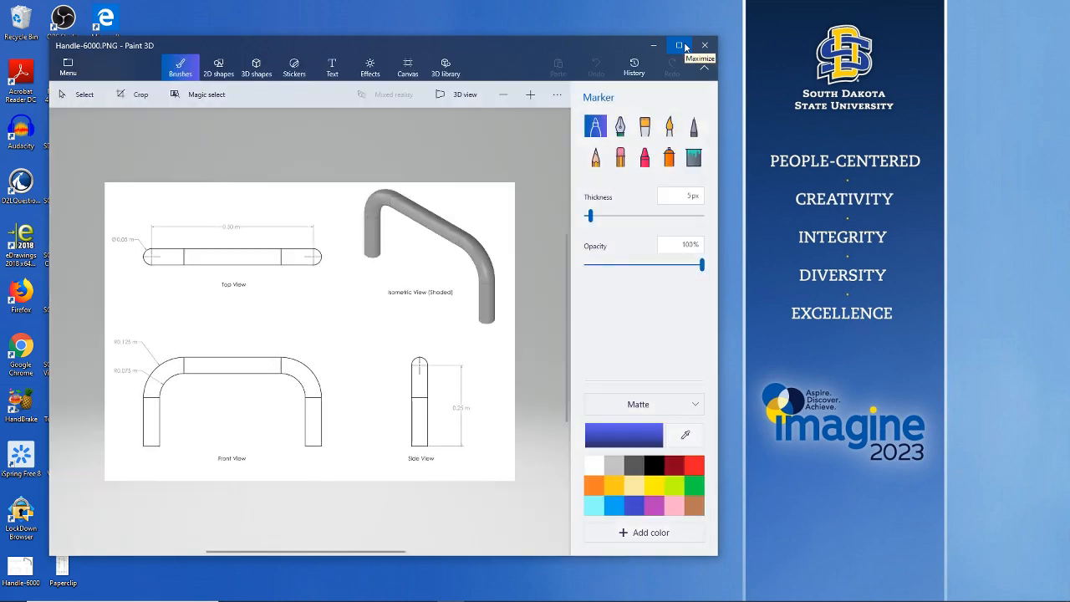
click(680, 45)
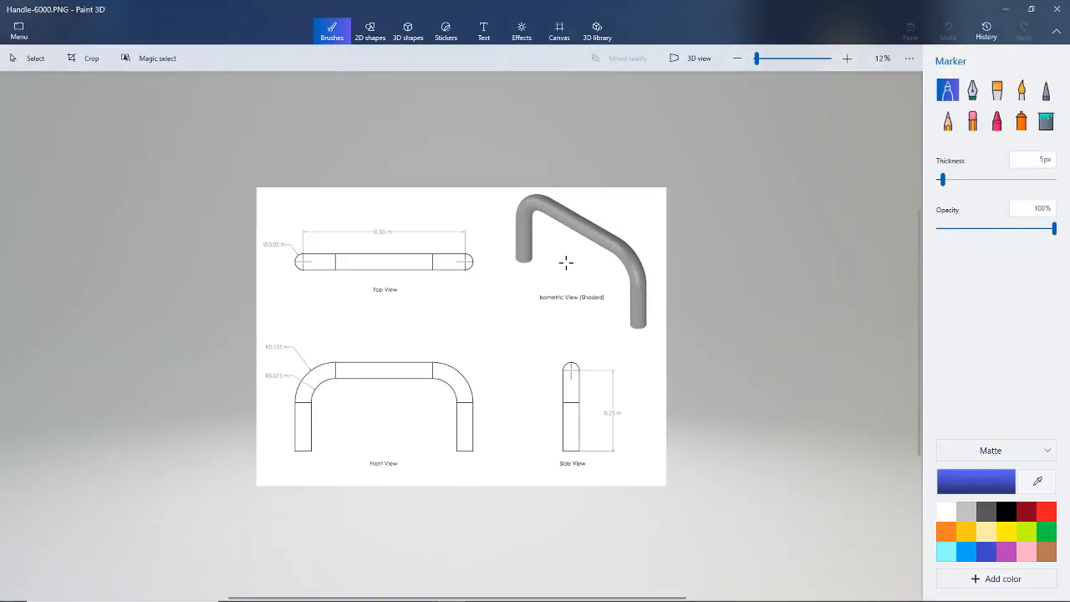
scroll(566, 262, up, 3)
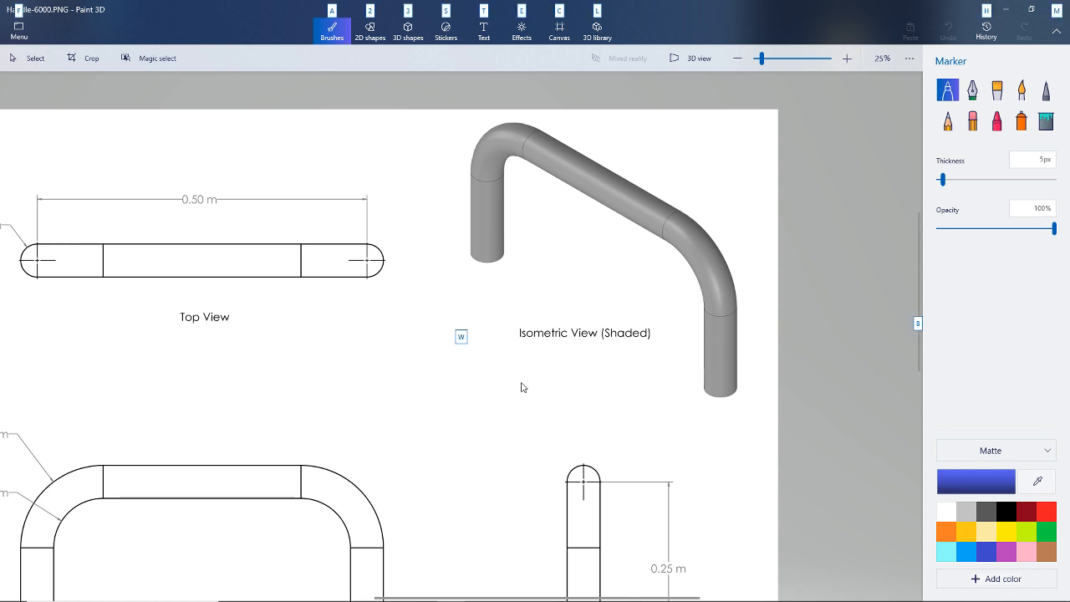
ctrl+scroll(520, 387, down, 3)
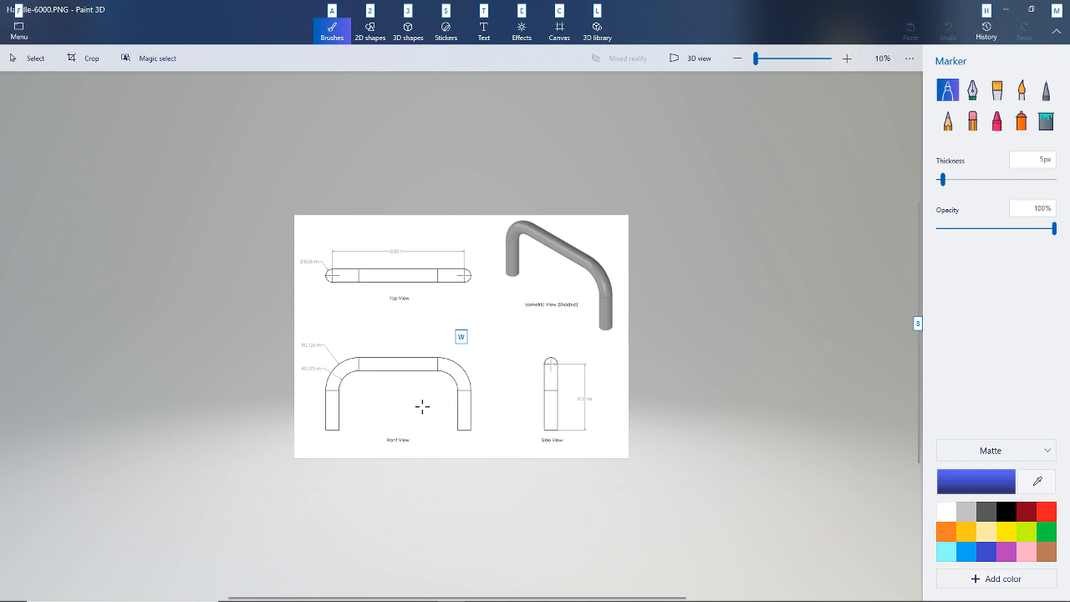
ctrl+scroll(422, 406, up, 3)
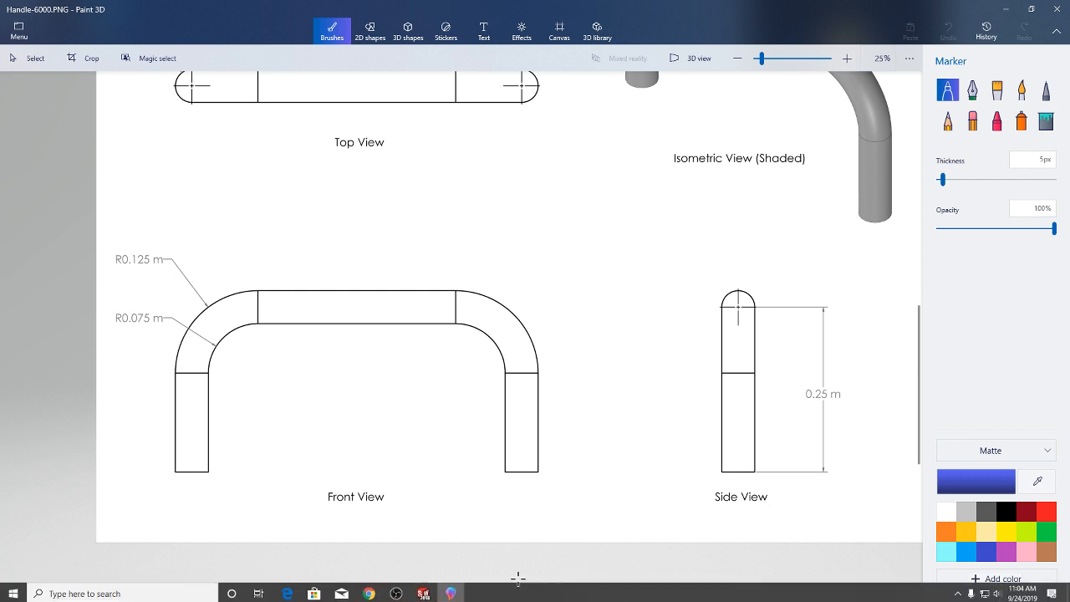
Step: Switch to SOLIDWORKS and start a new sketch on the Top Plane
click(424, 591)
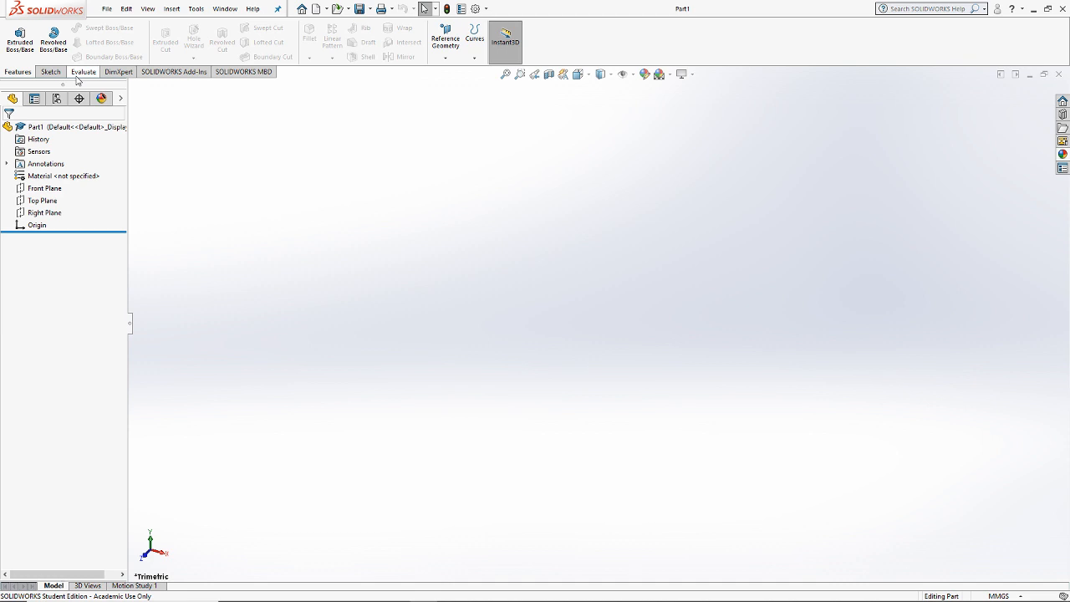
click(51, 71)
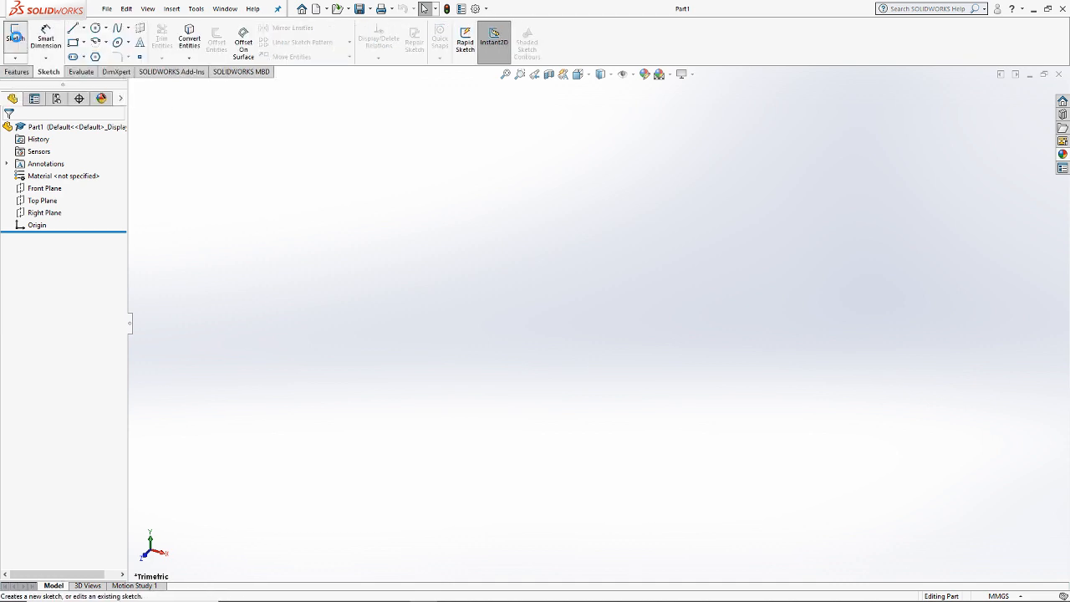
click(15, 33)
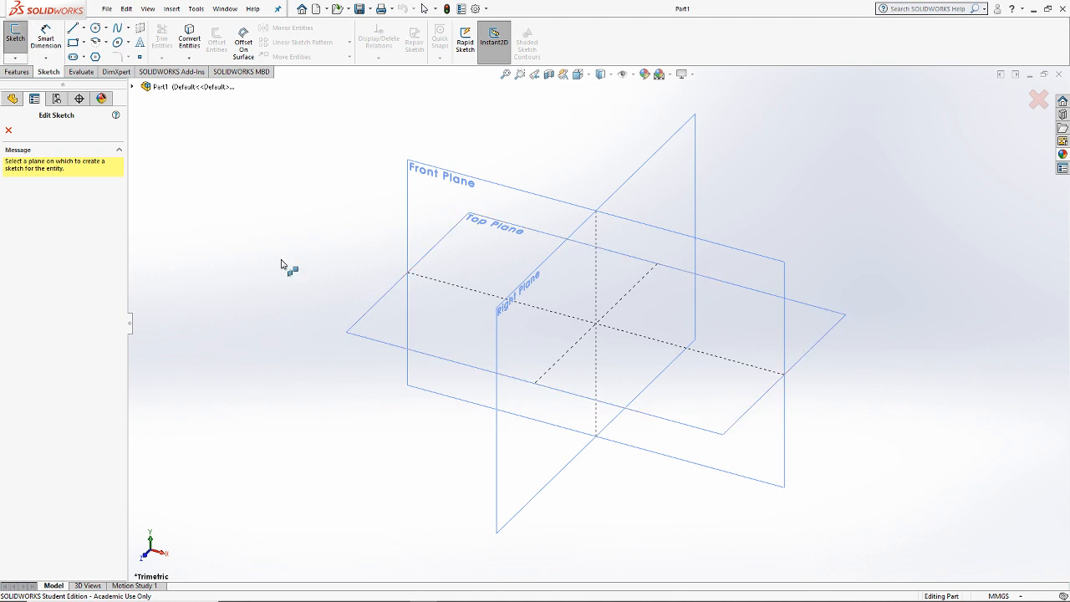
click(388, 336)
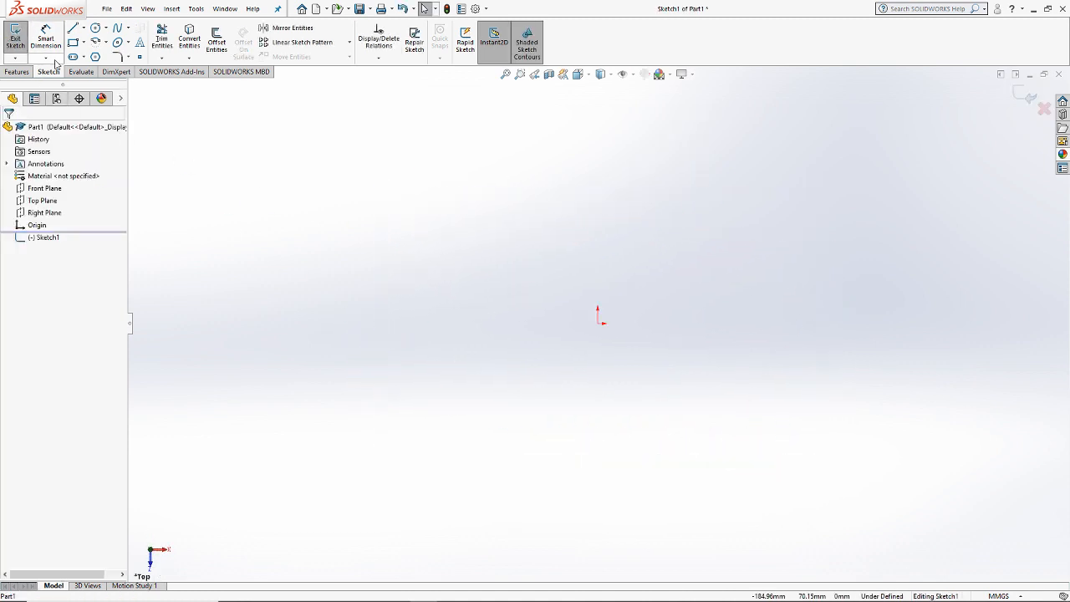
Step: Sketch a circle about 31 mm in diameter, centered about 74 mm to the left of and level with the origin
click(96, 28)
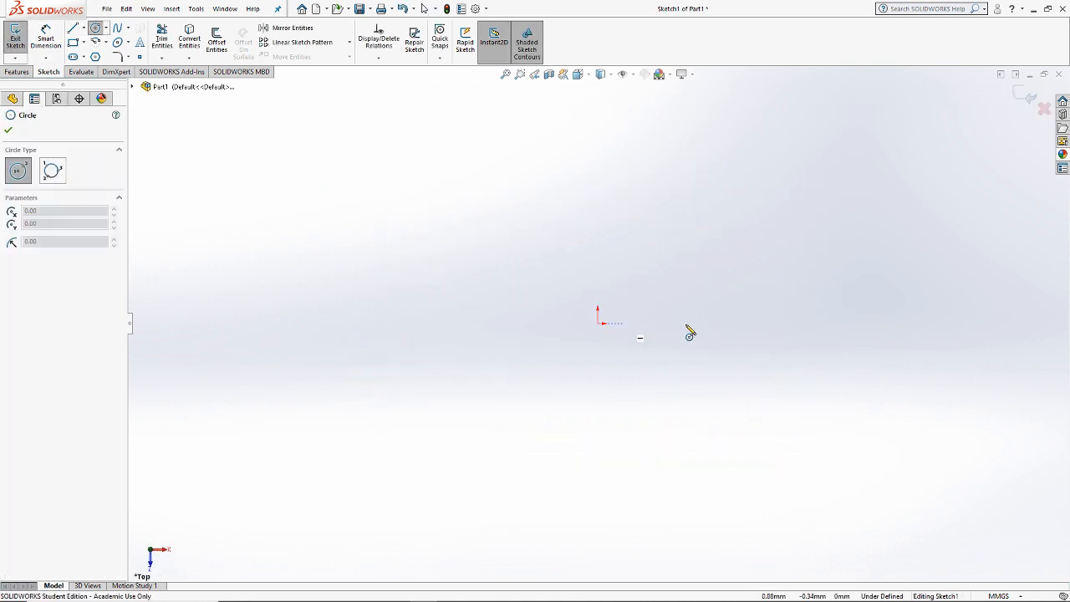
click(416, 324)
click(439, 354)
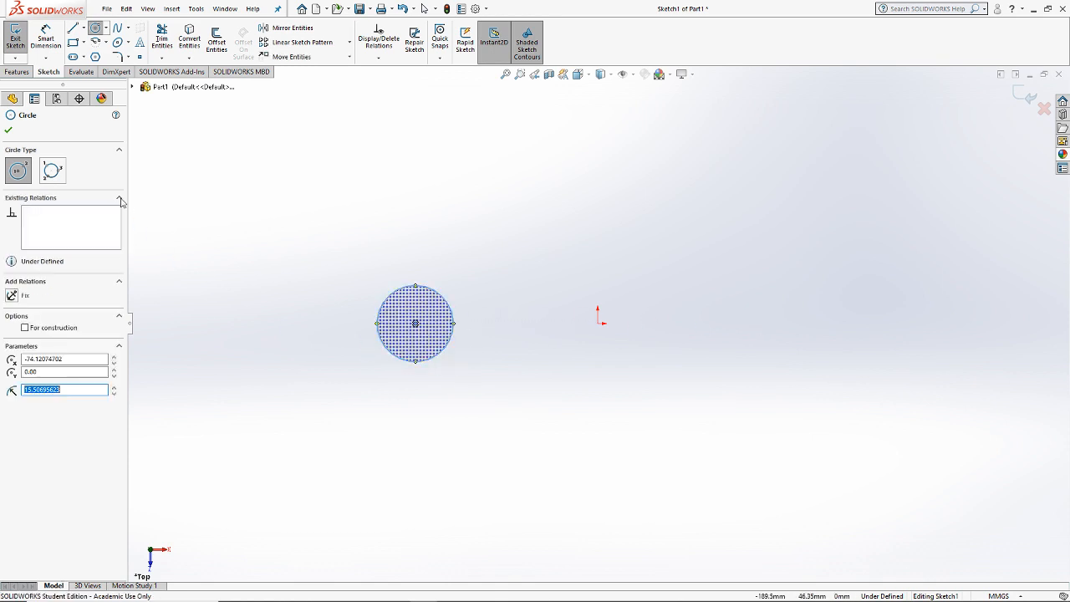
click(9, 131)
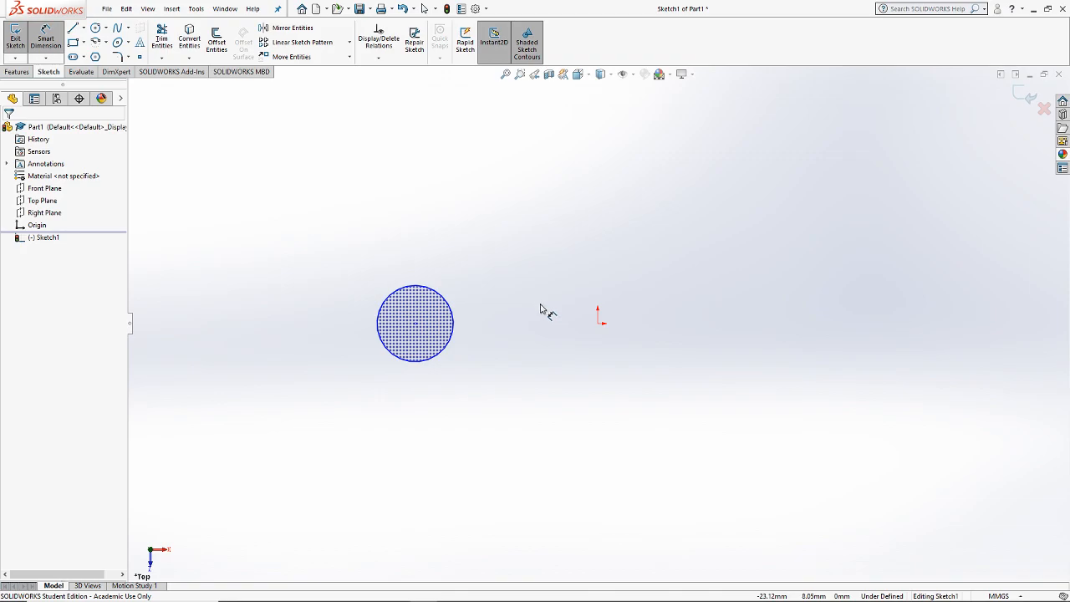
Step: Check the tube diameter on the handle drawing in Paint 3D and dimension the SOLIDWORKS circle's diameter to 0.05 m
key(alt+Tab)
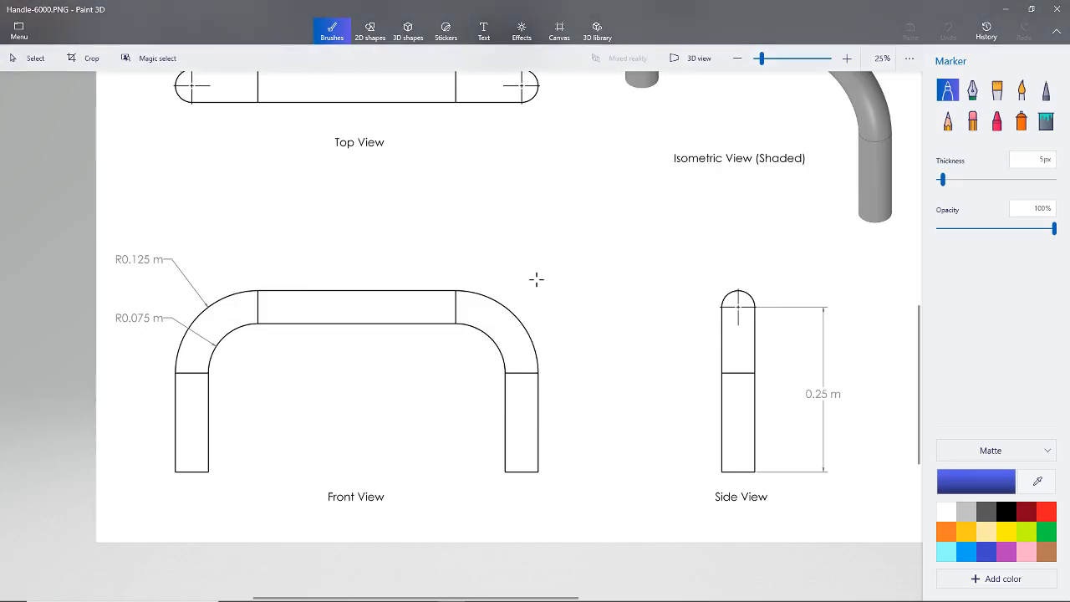
scroll(537, 279, up, 2)
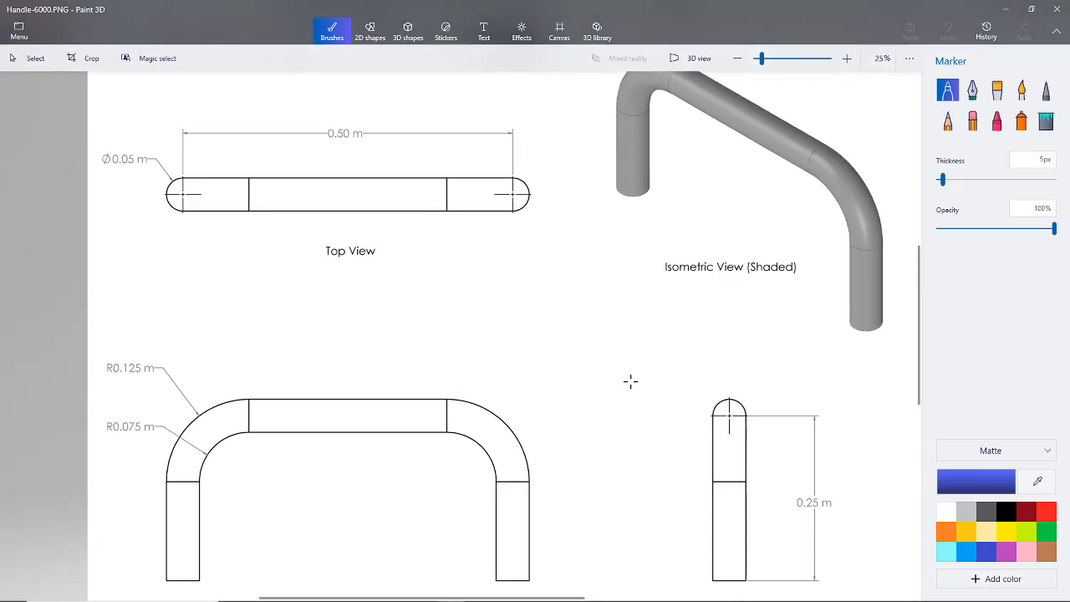
scroll(623, 389, up, 1)
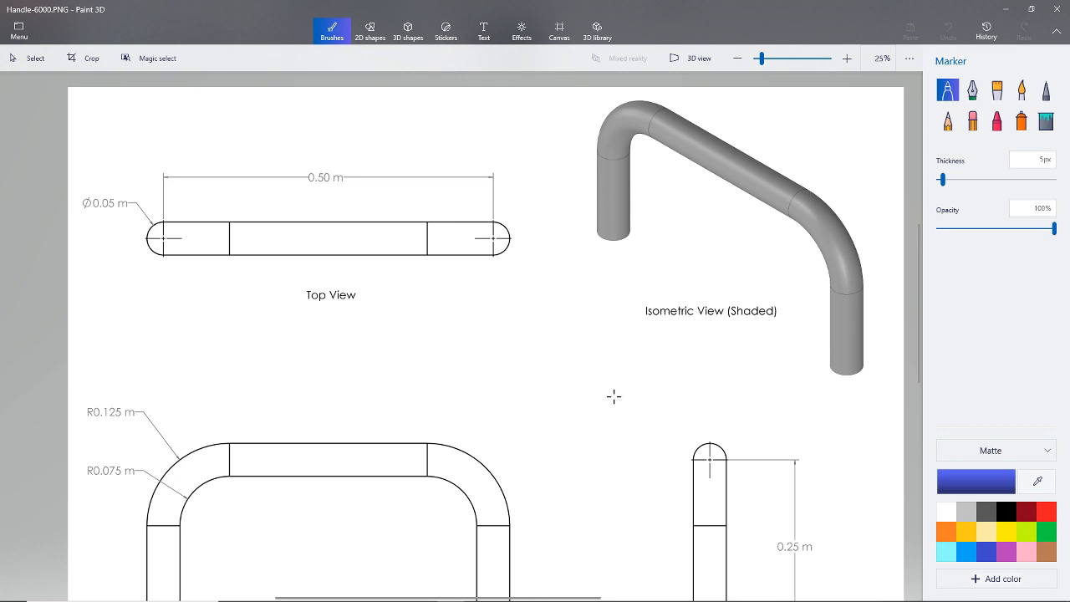
key(alt+Tab)
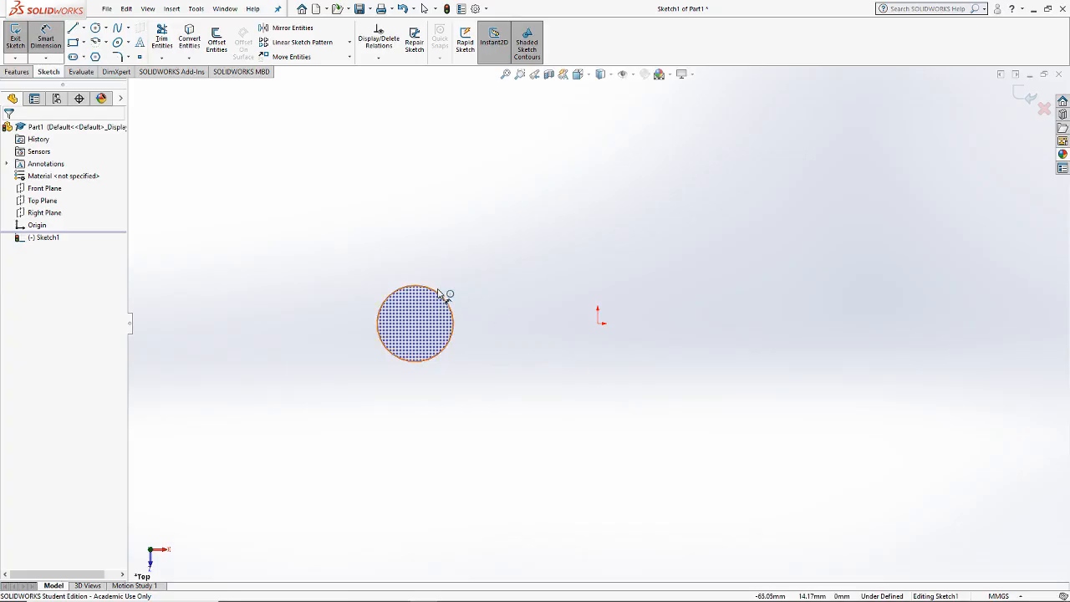
click(443, 294)
click(360, 275)
text(0.05m)
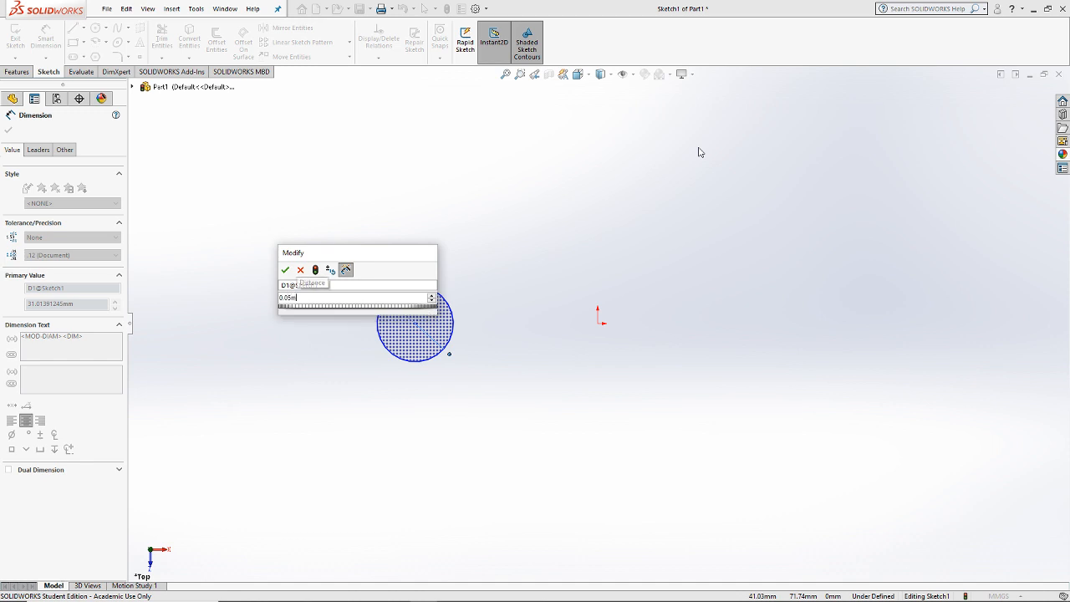
key(Return)
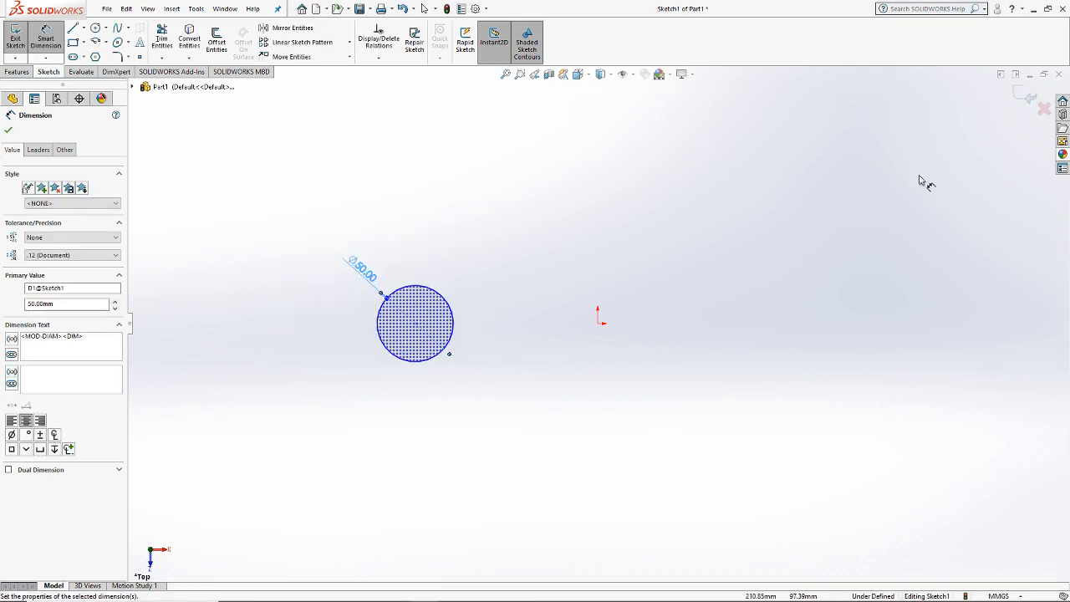
click(9, 131)
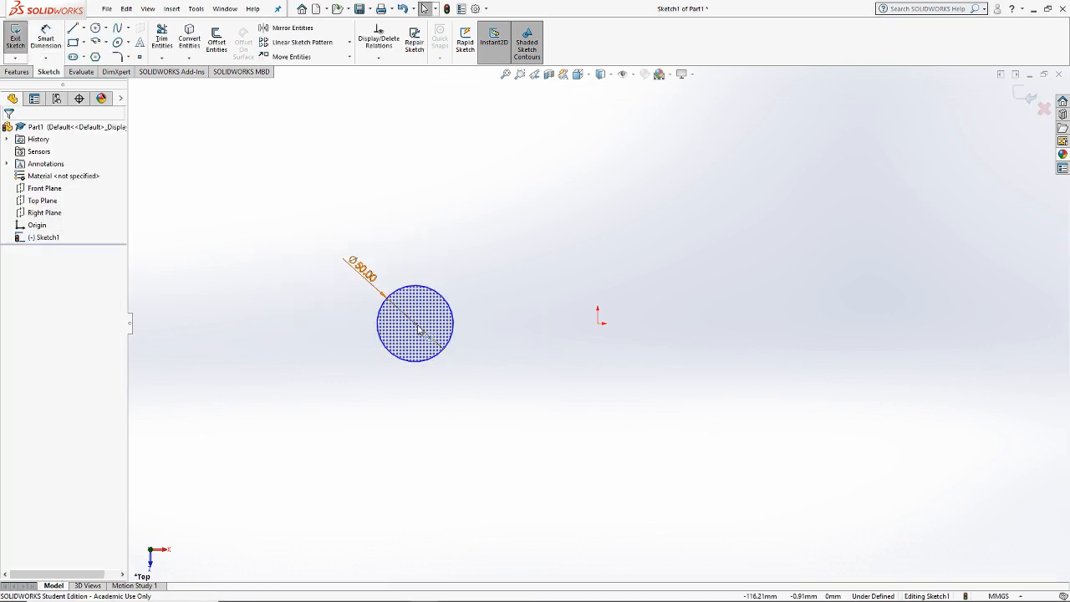
Step: Add a Horizontal relation between the origin and the circle's center, and move the circle out to about 132 mm from the origin
click(597, 324)
ctrl+click(415, 324)
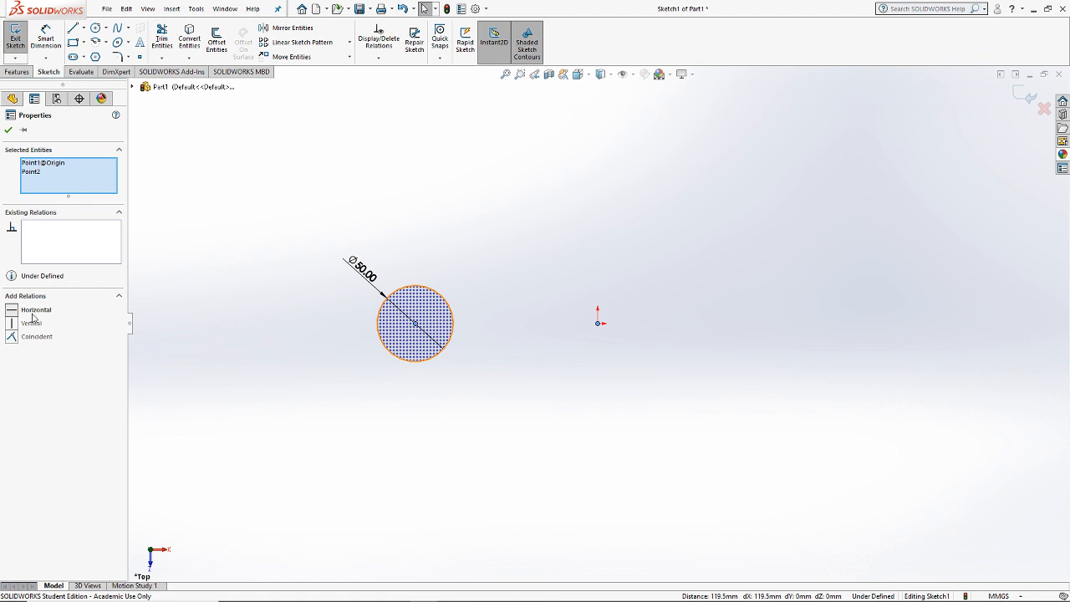
click(32, 312)
click(9, 131)
drag(416, 324, 397, 358)
Step: Dimension the horizontal distance between the circle's center and the origin, placing the dimension above the circle
click(46, 39)
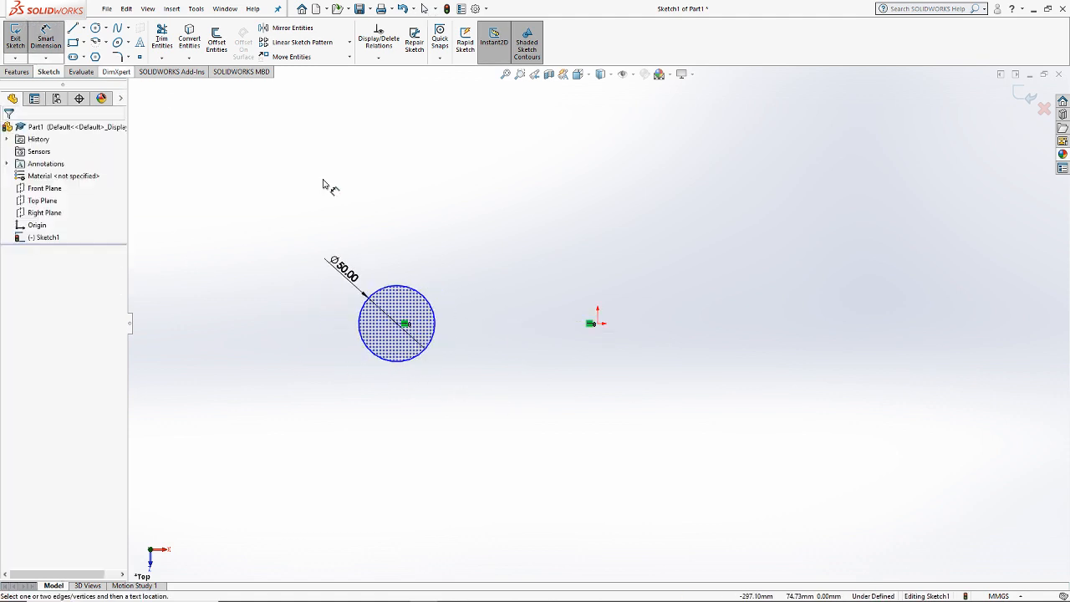
click(405, 323)
click(597, 322)
click(513, 219)
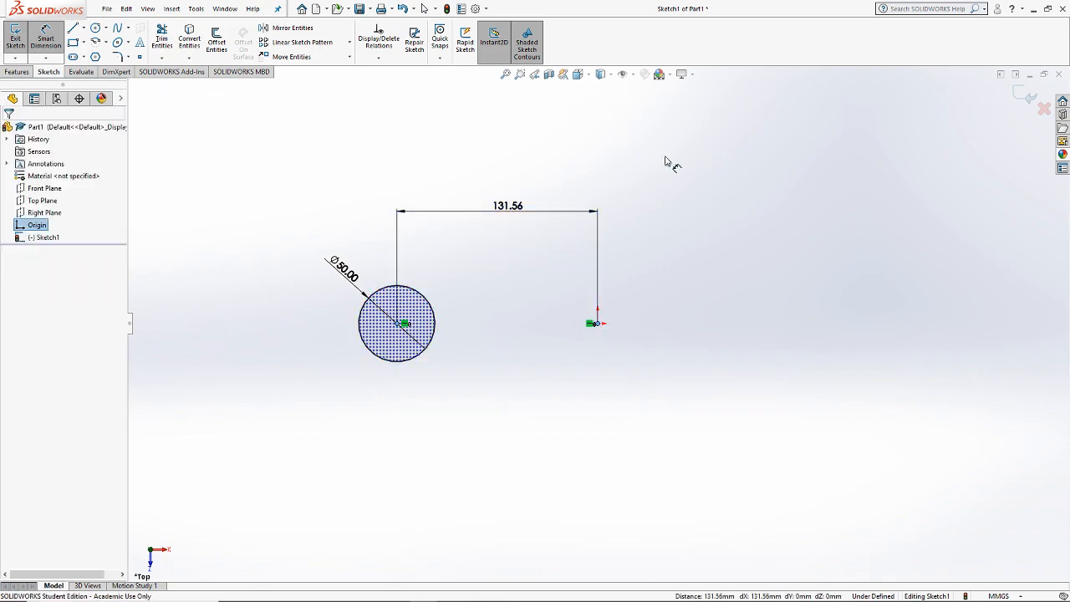
Step: Check the overall width and side dimensions on the handle drawing in Paint 3D, and set the SOLIDWORKS circle-to-origin distance to 250 mm
key(alt+Tab)
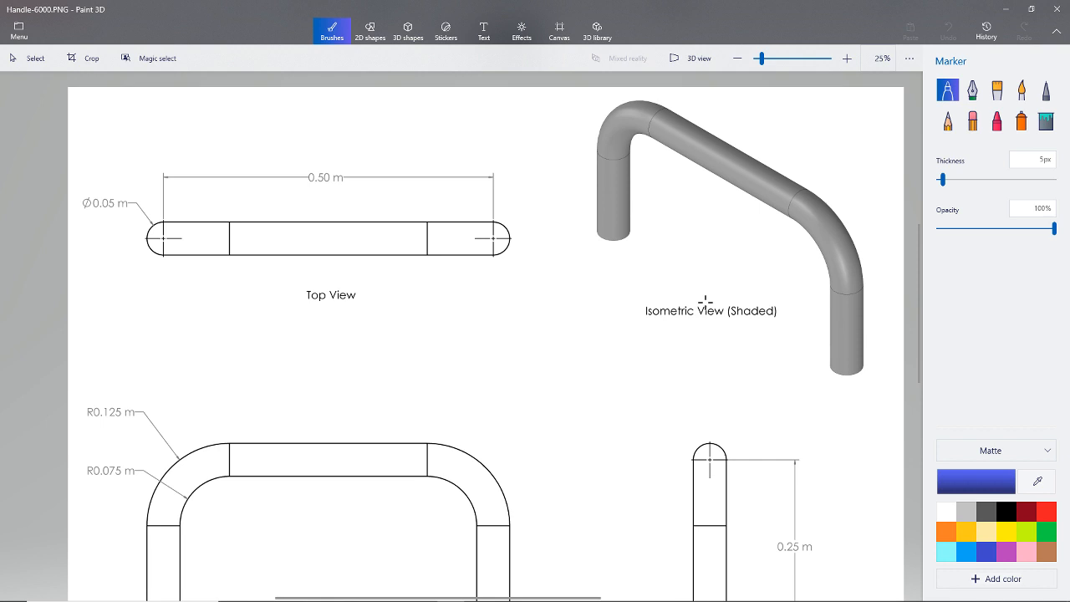
scroll(641, 342, down, 2)
scroll(641, 342, left, 1)
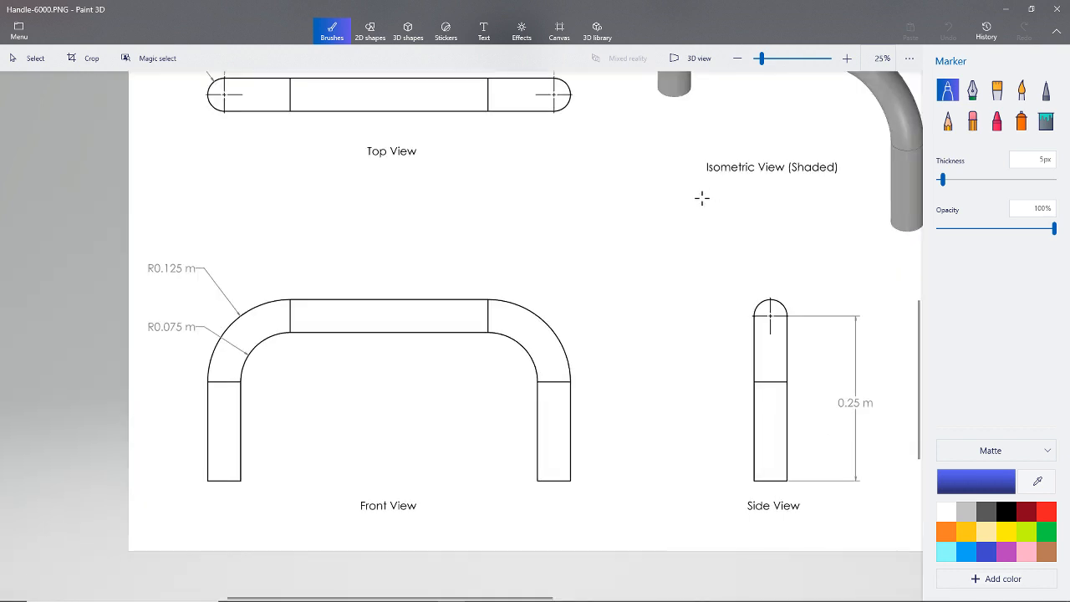
scroll(527, 291, up, 1)
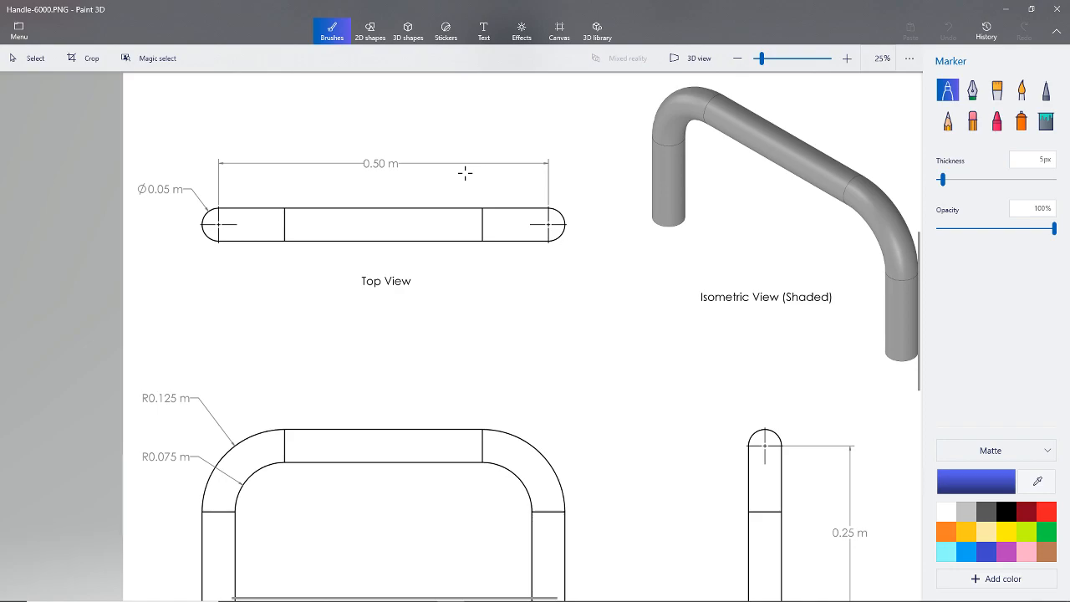
key(alt+Tab)
text(250)
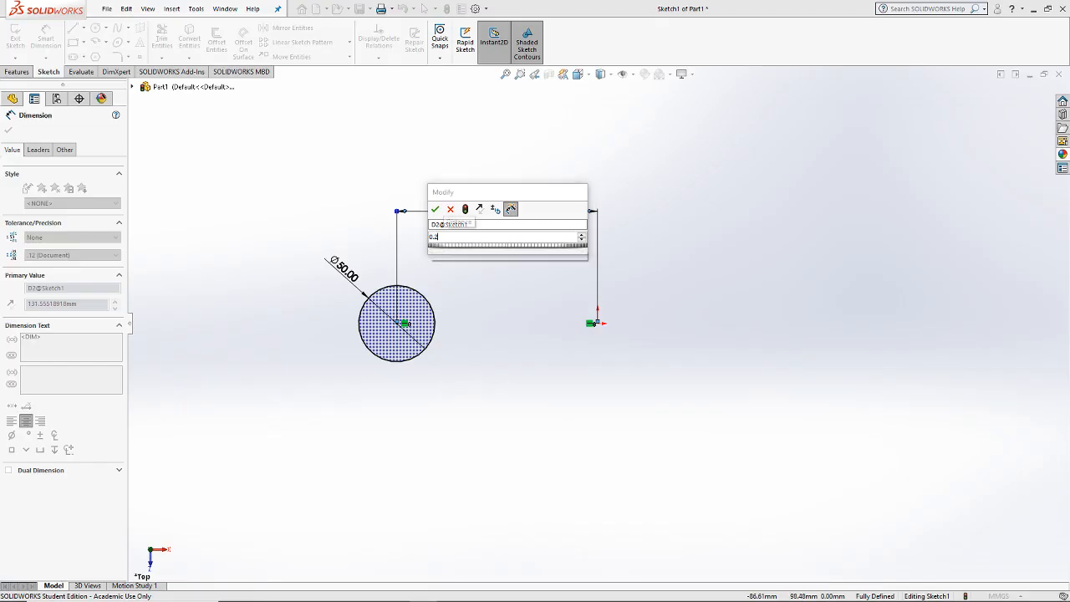
key(Return)
Step: Accept the distance dimension and exit the circular profile sketch
mouse_move(472, 334)
middle_down()
mouse_move(727, 380)
mouse_move(724, 411)
mouse_move(623, 392)
mouse_move(461, 392)
mouse_move(617, 377)
mouse_move(466, 372)
middle_up()
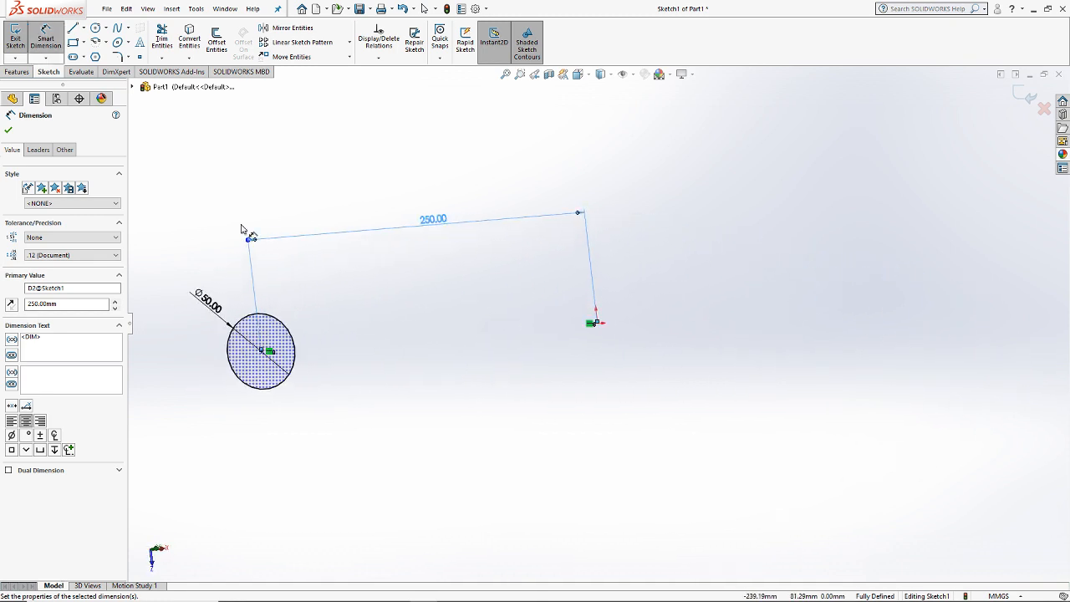
click(14, 130)
click(15, 38)
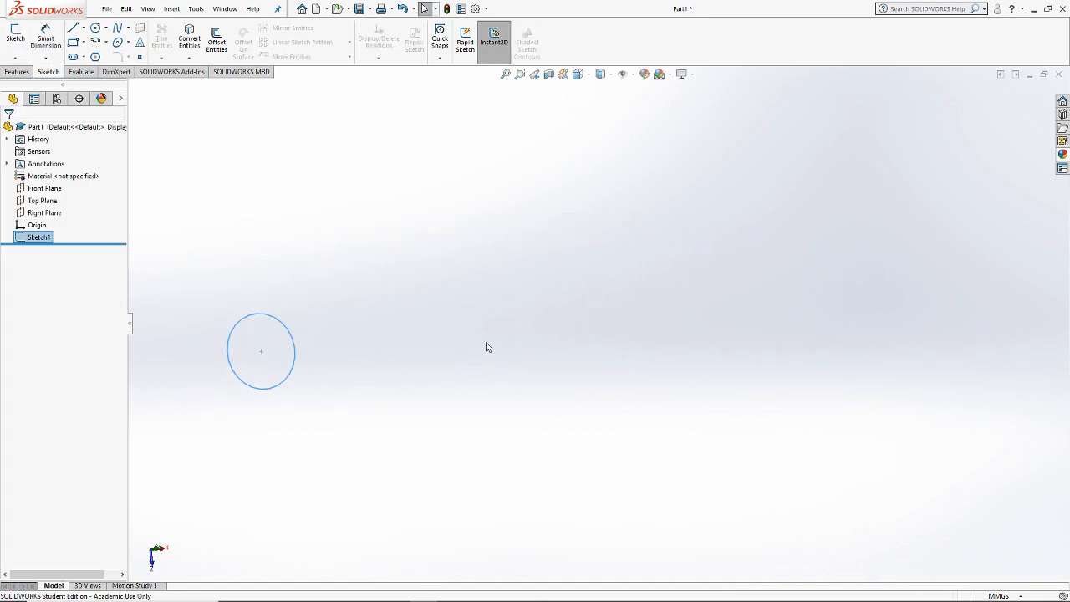
Step: Start a new sketch on the Front Plane and orient the model to the Front view
click(602, 80)
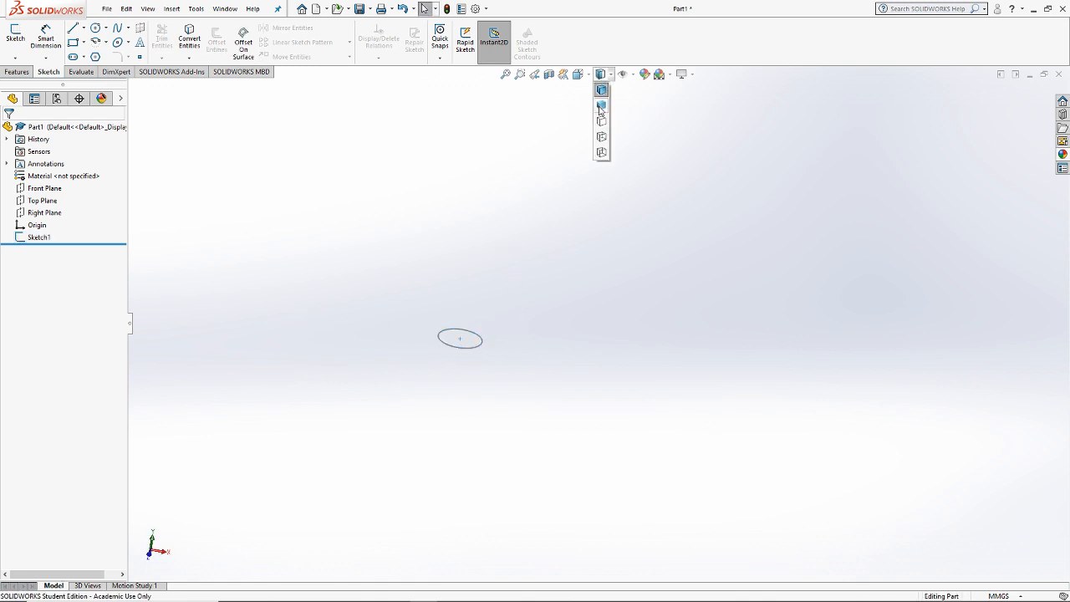
click(577, 74)
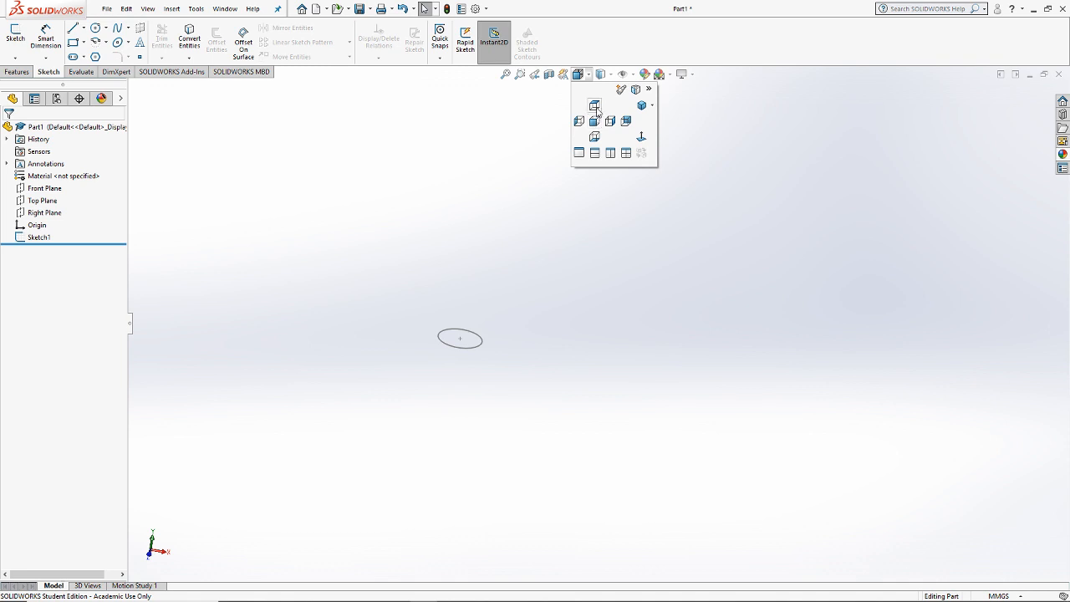
click(598, 125)
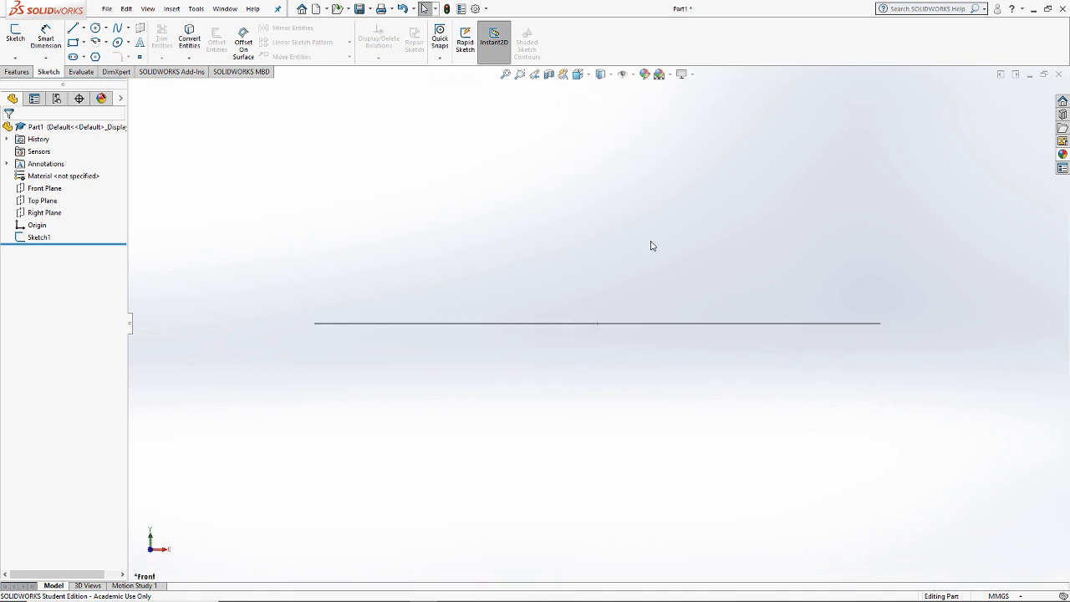
scroll(651, 243, up, 13)
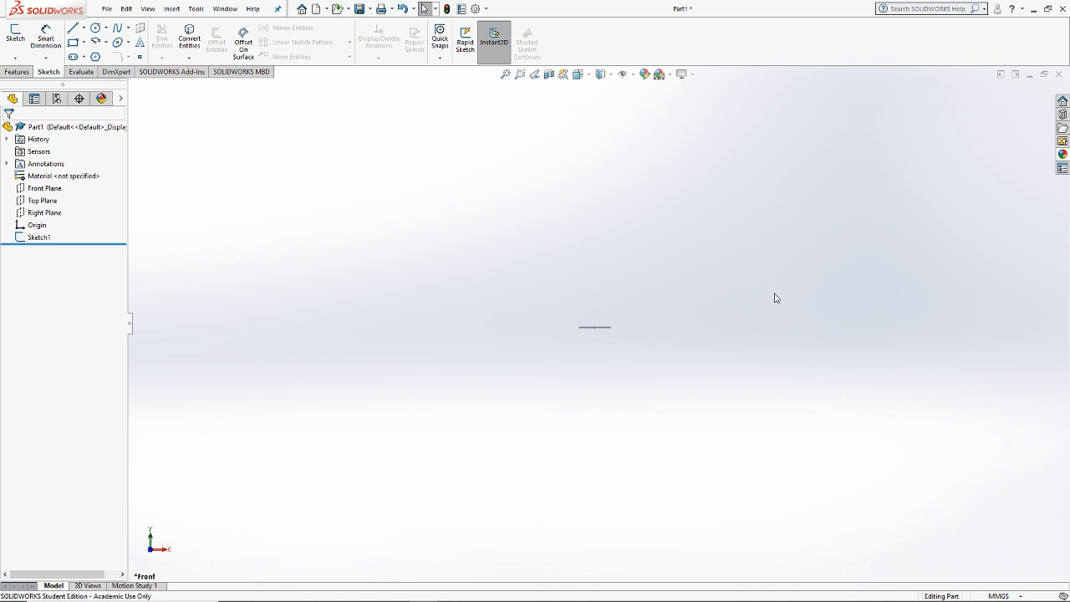
middle_drag(775, 297, 779, 333)
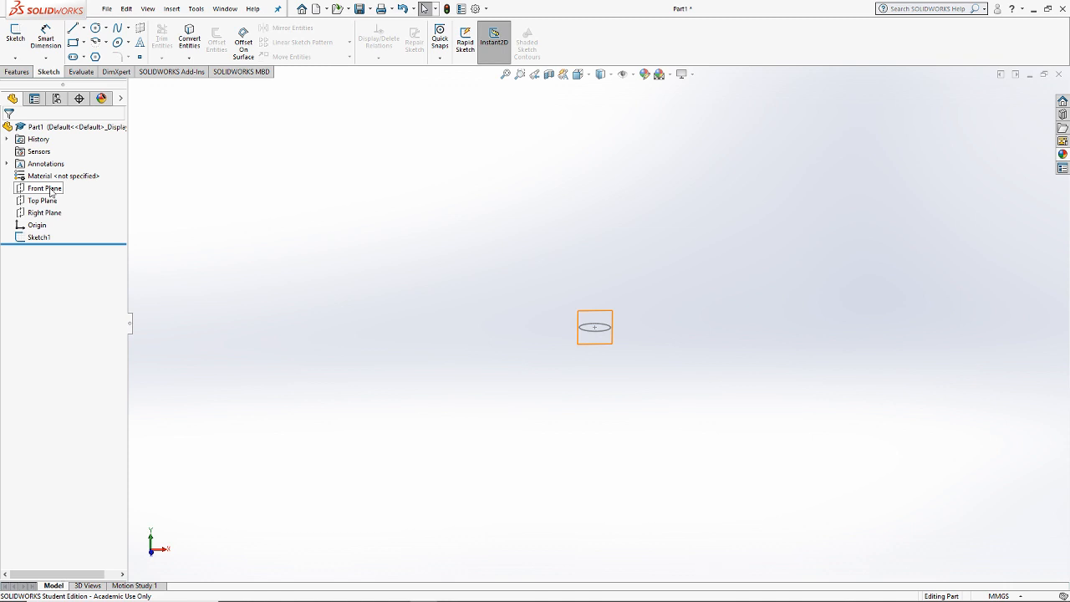
click(14, 32)
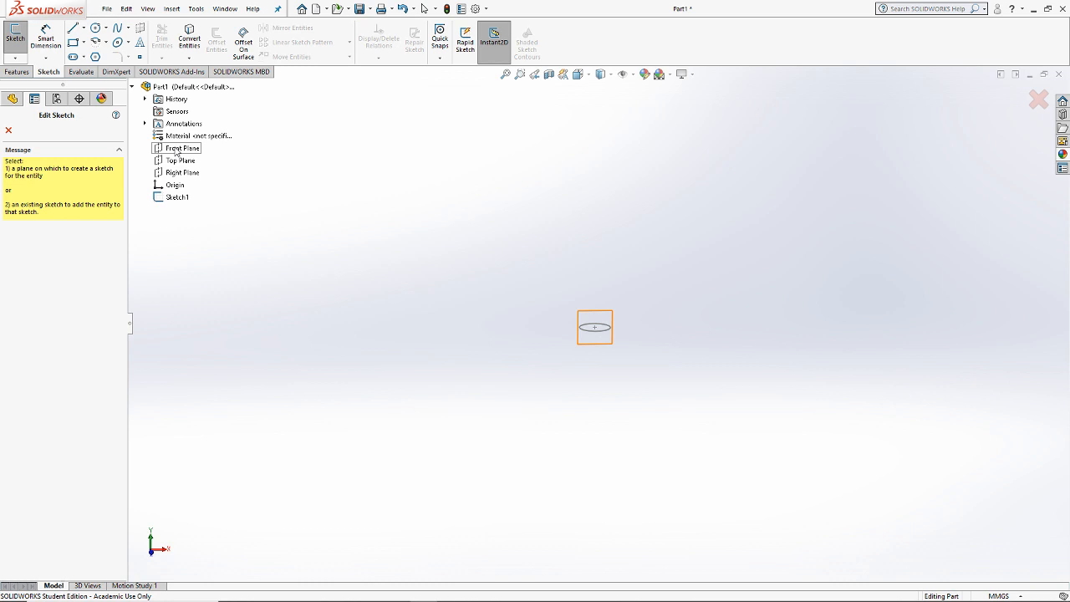
click(177, 149)
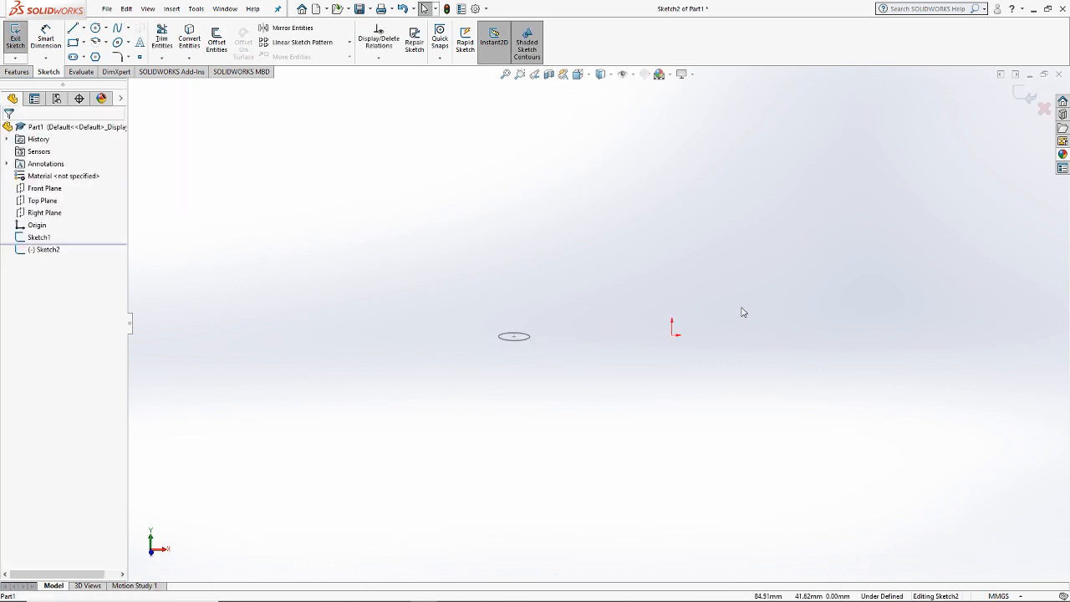
click(579, 73)
click(599, 119)
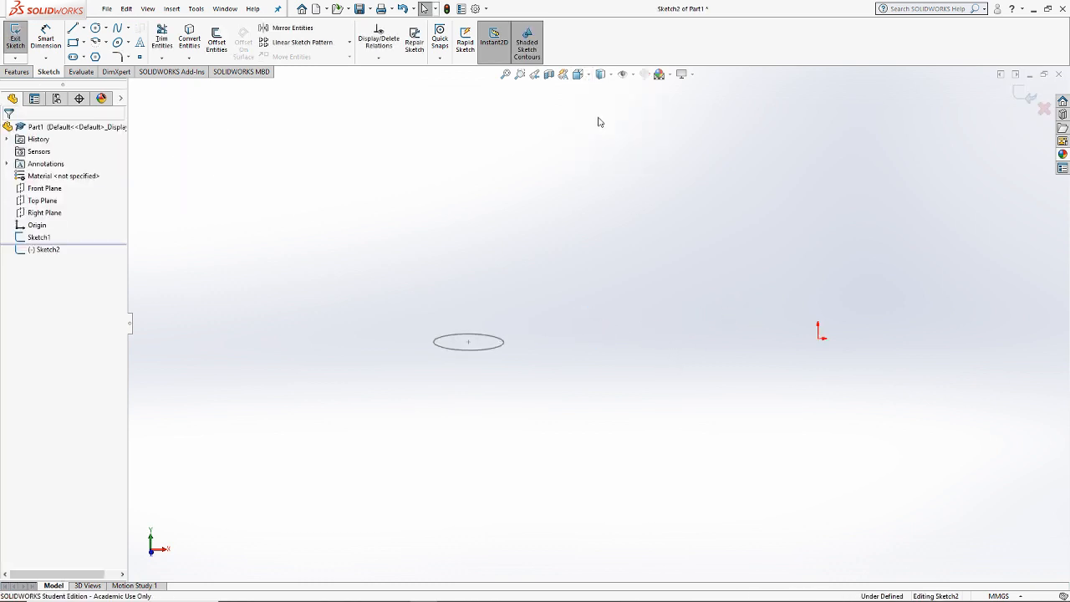
scroll(678, 270, up, 10)
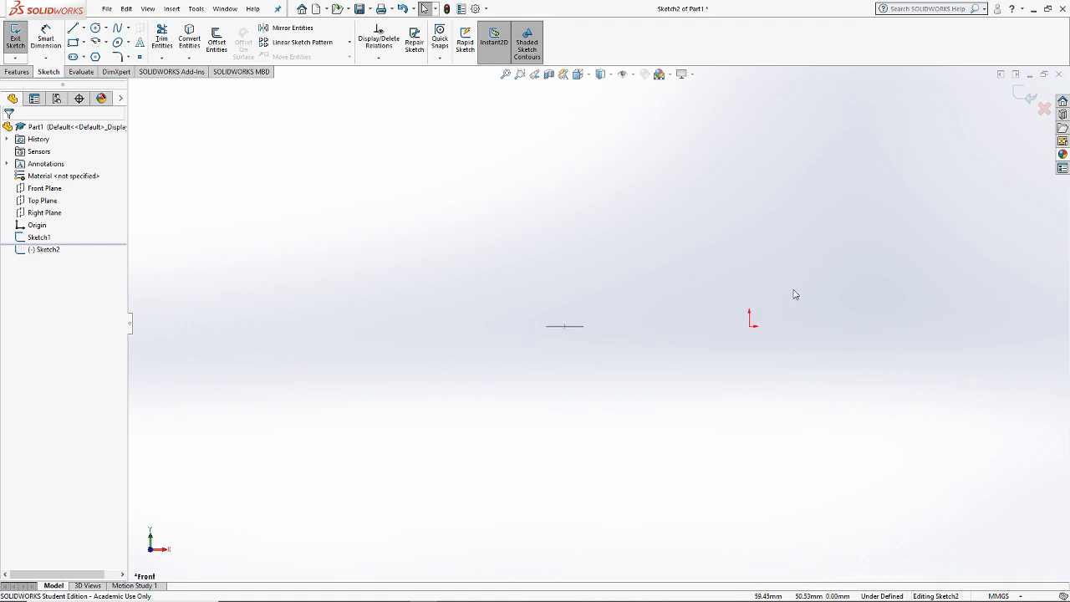
Step: Sketch a vertical line up from the profile circle's center, and a circle of about 139 mm radius, centered to its right, through its upper end
click(72, 28)
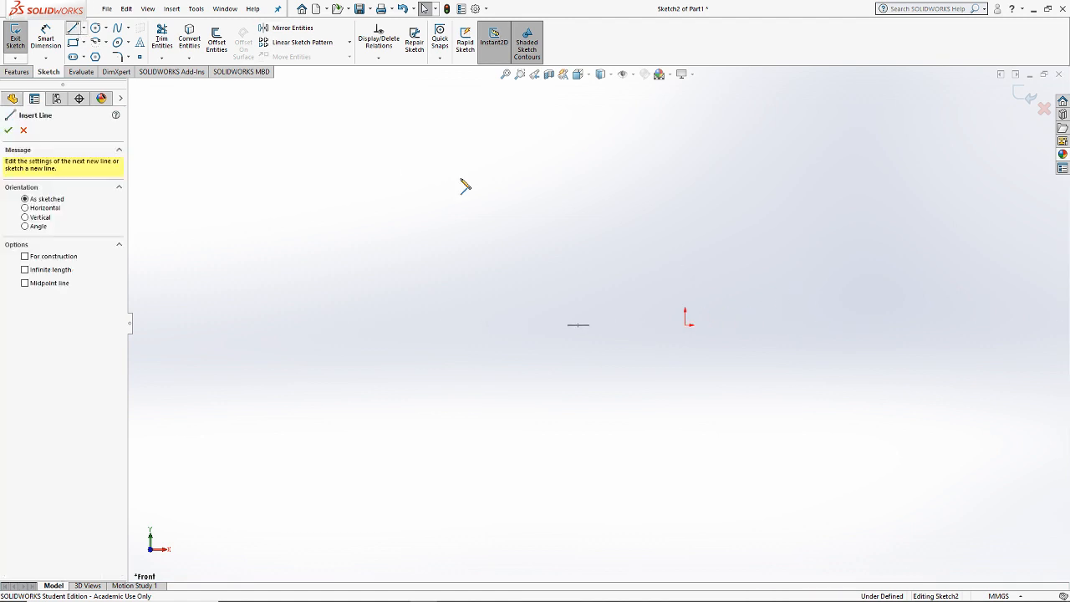
click(578, 324)
click(579, 250)
key(Escape)
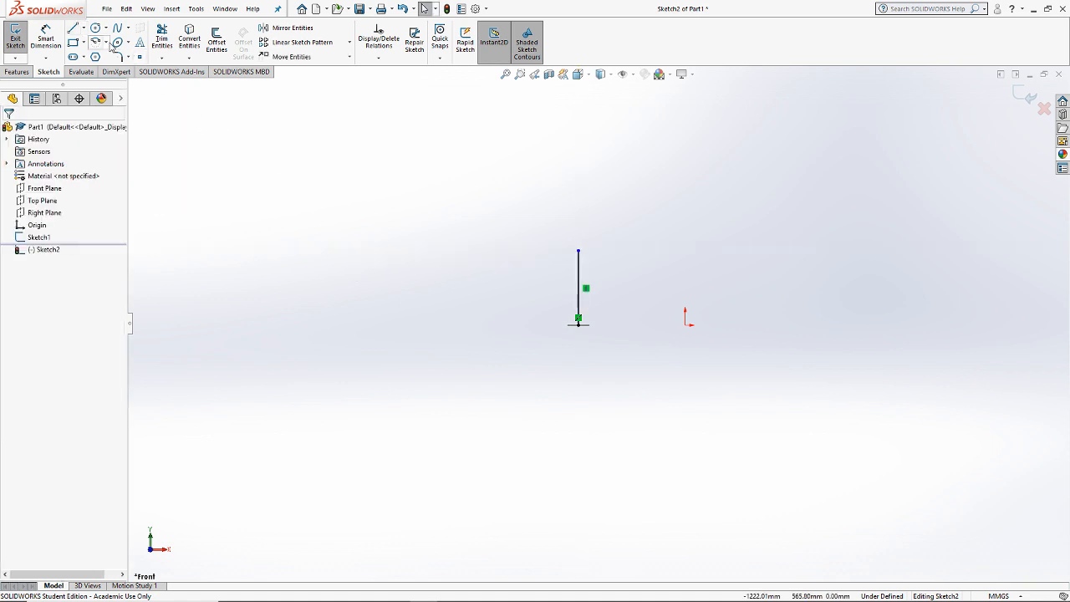
key(c)
click(632, 227)
click(579, 250)
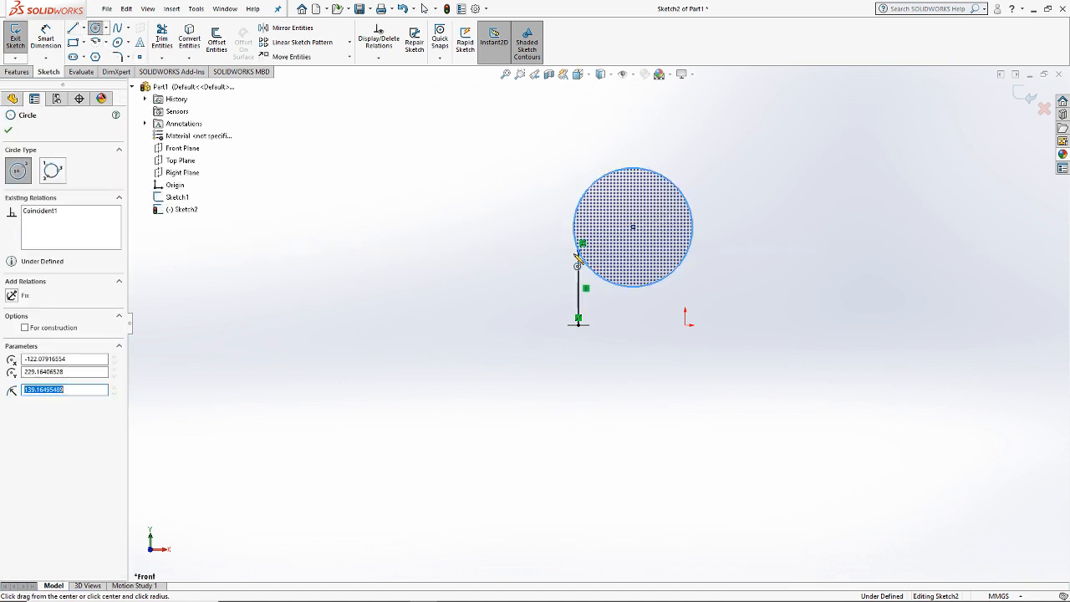
key(Escape)
Step: Sketch a horizontal line rightward from the circle's top quadrant, and a second circle of about 186 mm radius, centered below it, through its far end
key(l)
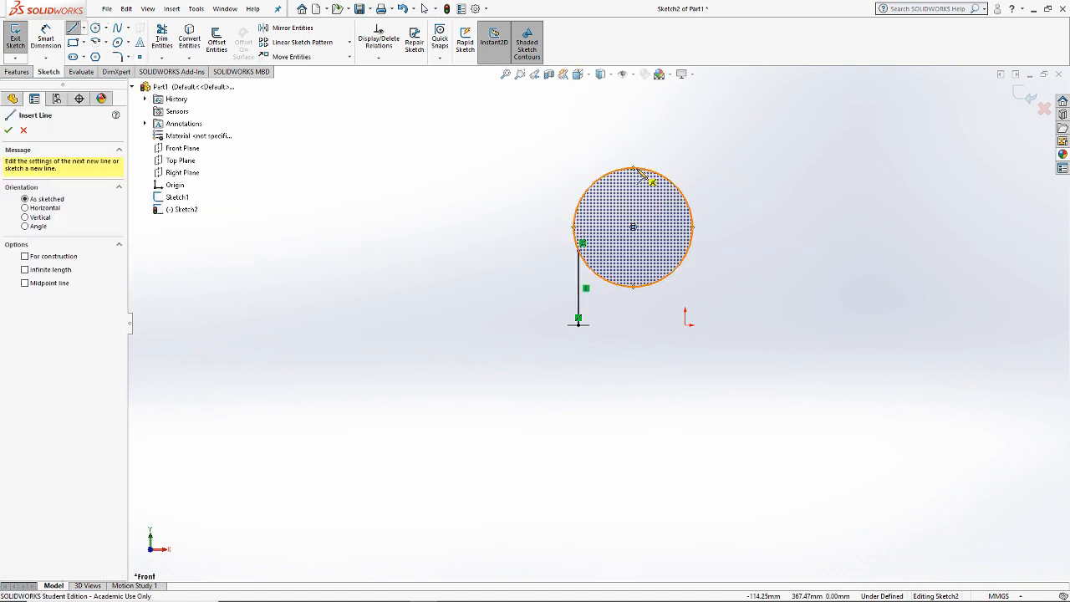
click(633, 168)
click(849, 168)
key(Escape)
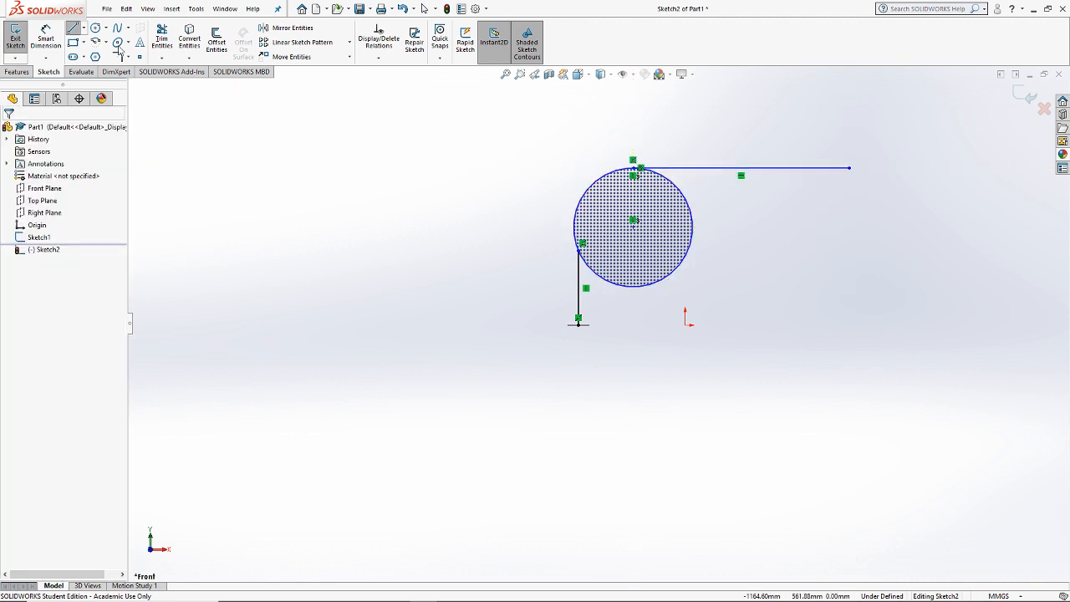
click(101, 29)
click(808, 236)
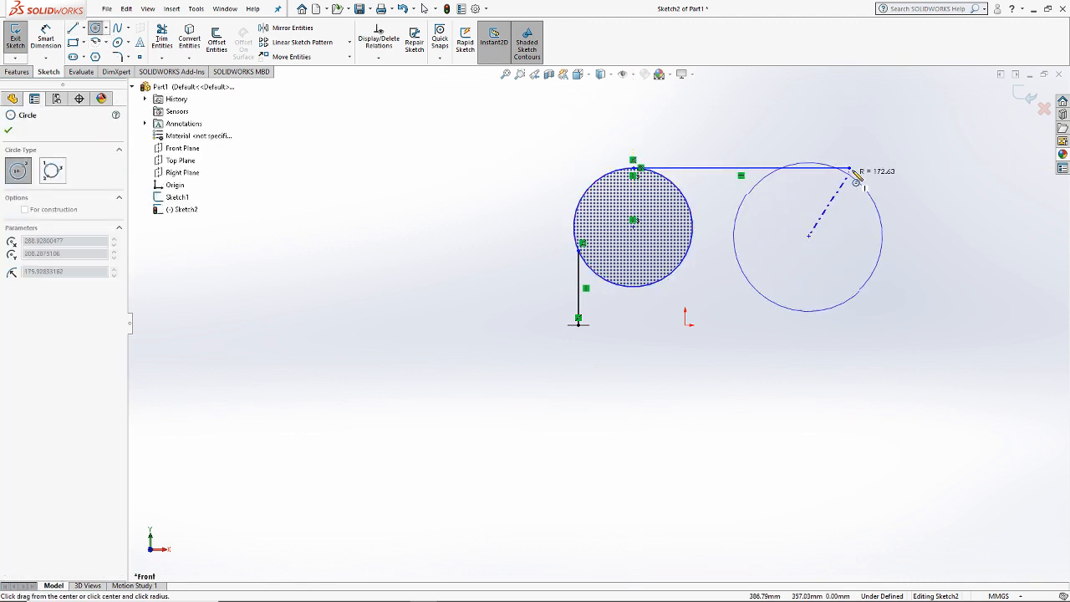
click(849, 168)
key(Escape)
Step: Sketch a vertical line about 230 mm down from the second circle's right quadrant, and make its lower end Horizontal with the origin
key(l)
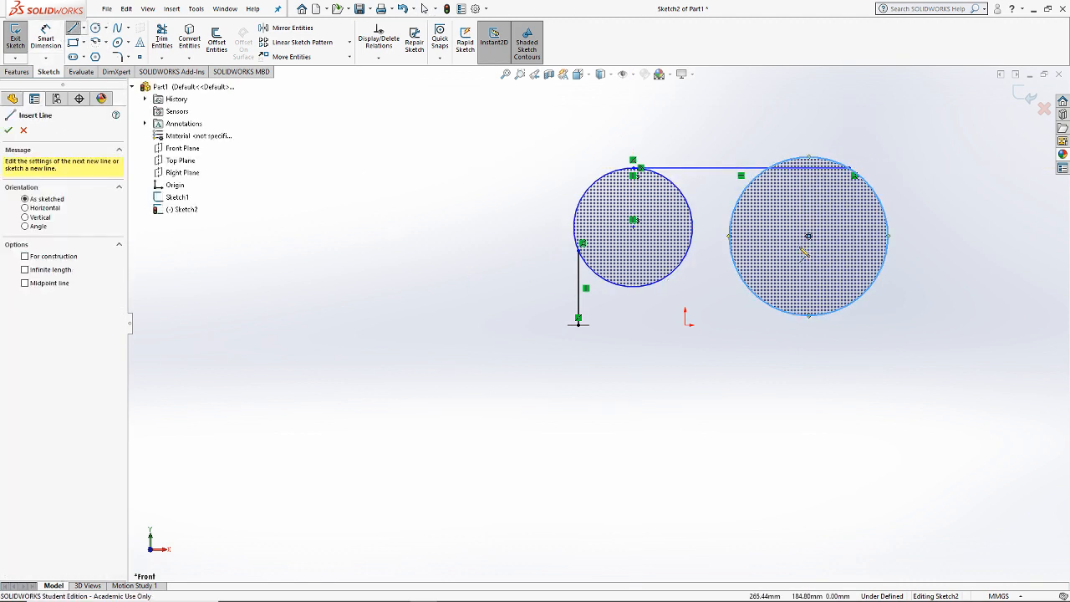
click(889, 239)
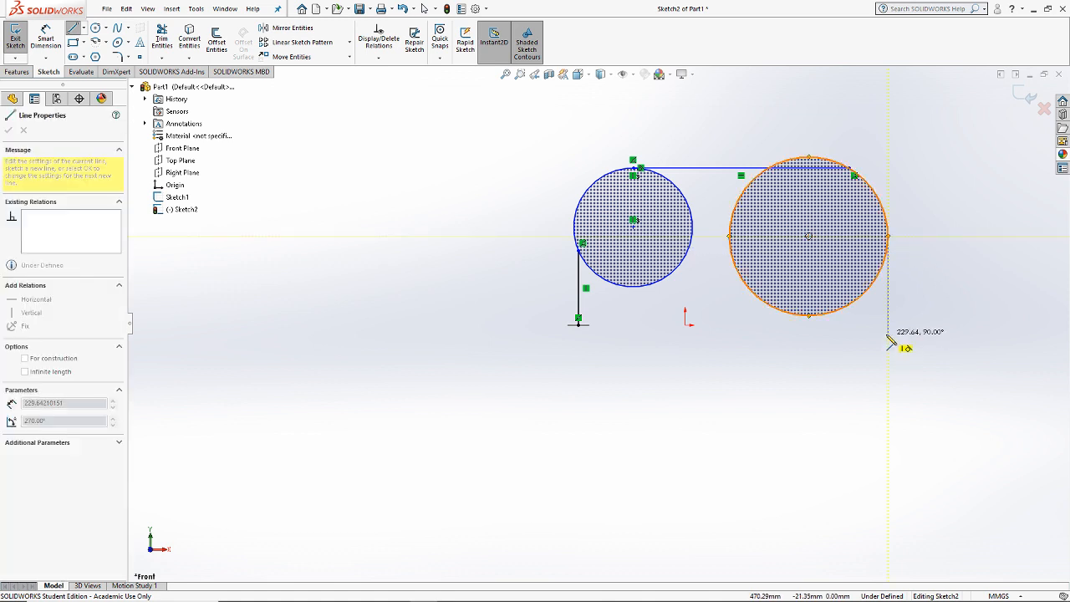
click(887, 333)
key(Escape)
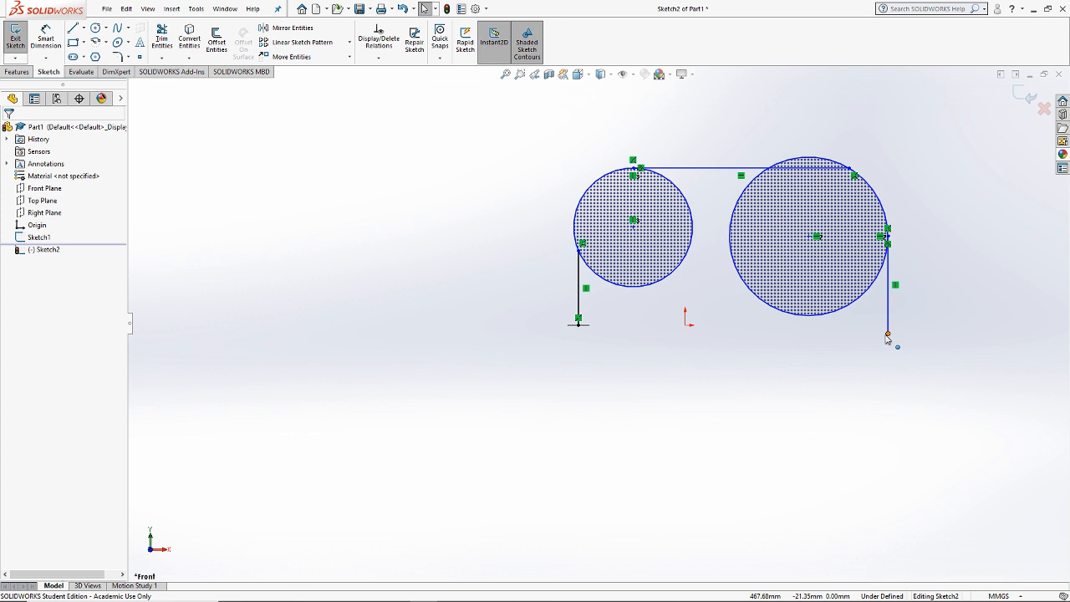
click(887, 334)
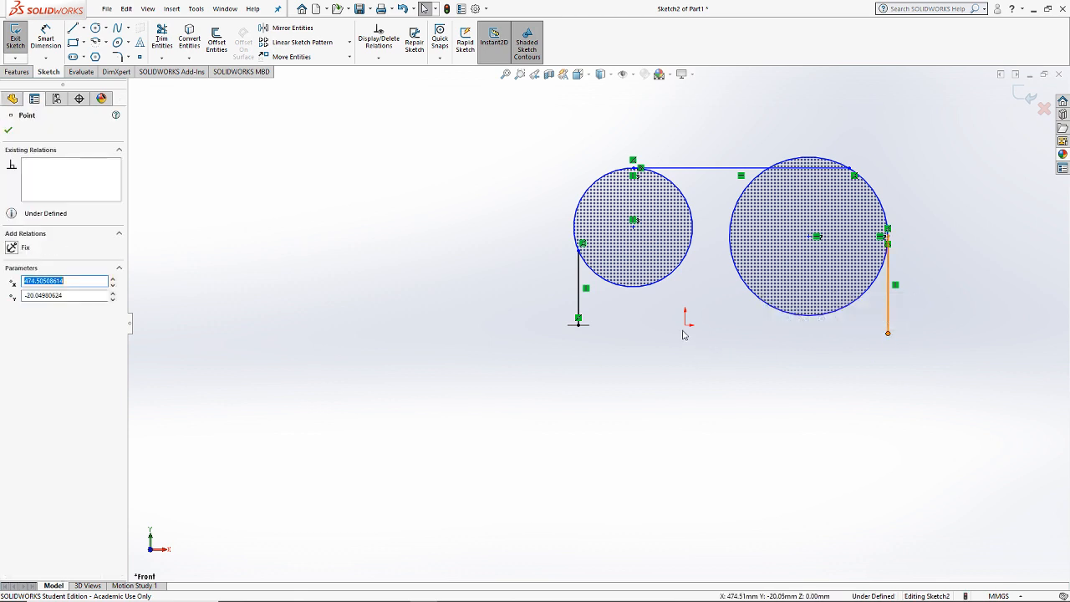
click(854, 424)
click(33, 310)
click(795, 420)
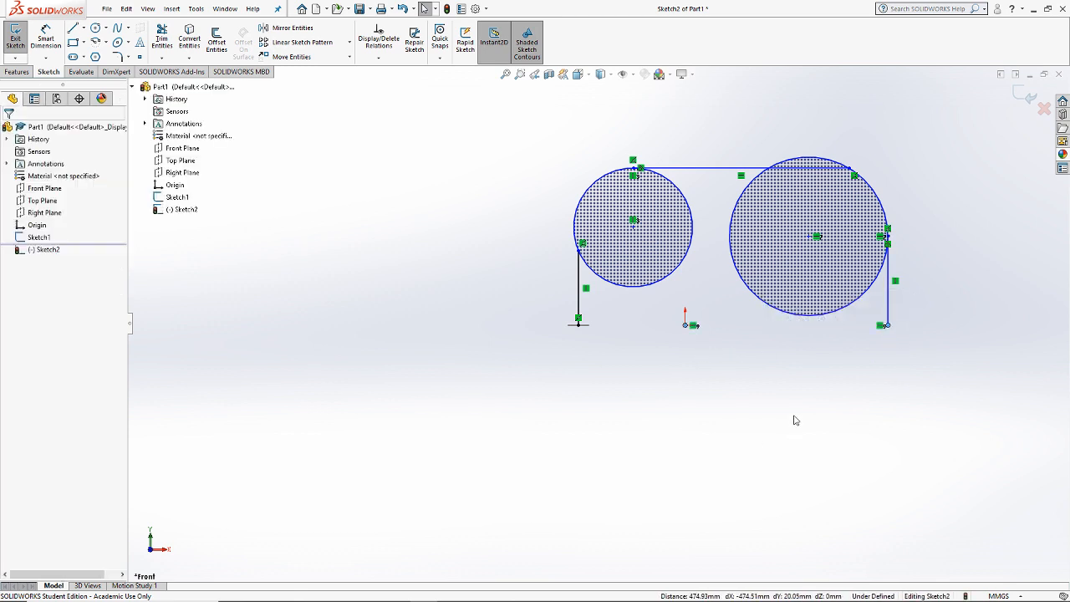
Step: Trim both circles down to the corner arcs that connect the horizontal line with the two vertical lines
click(161, 38)
mouse_move(705, 299)
mouse_down()
mouse_move(673, 259)
mouse_move(751, 261)
mouse_up()
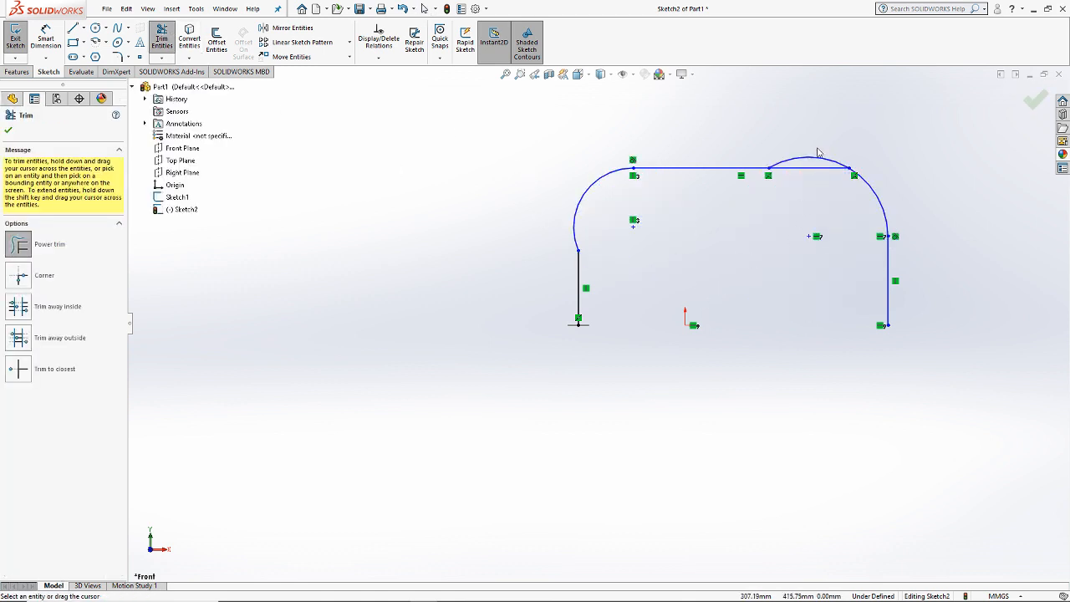
drag(818, 162, 815, 152)
key(Escape)
Step: Add a Tangent relation between the right corner arc and the horizontal line
click(874, 194)
ctrl+click(794, 168)
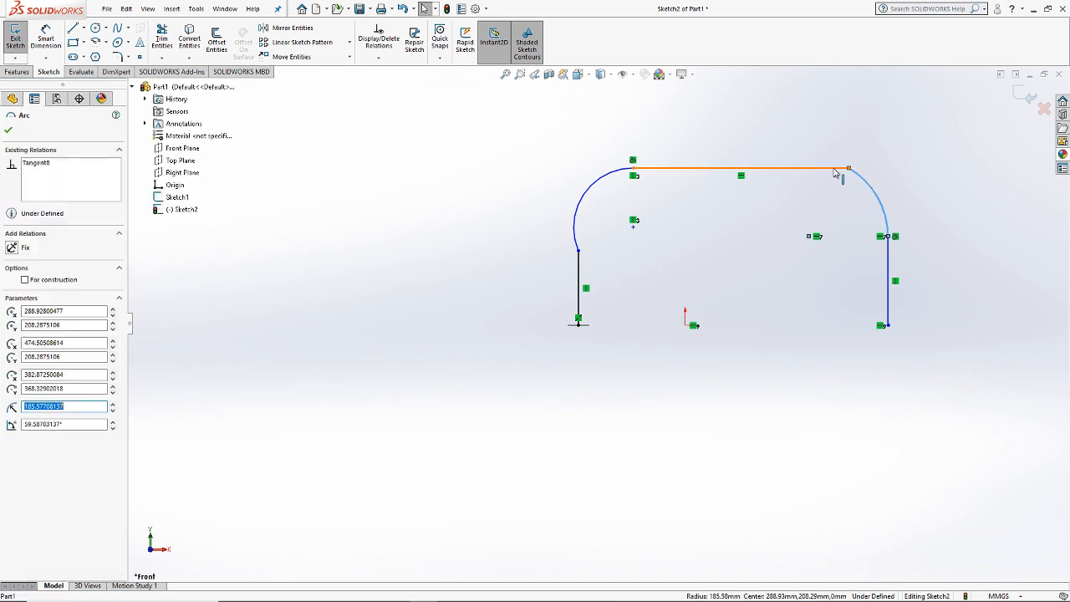
click(44, 312)
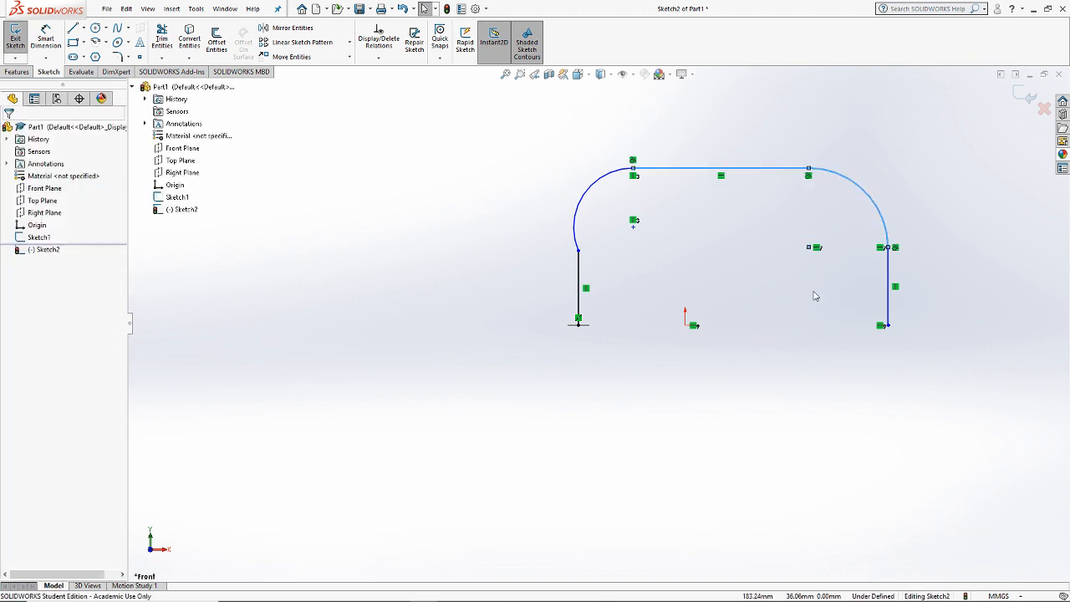
click(887, 263)
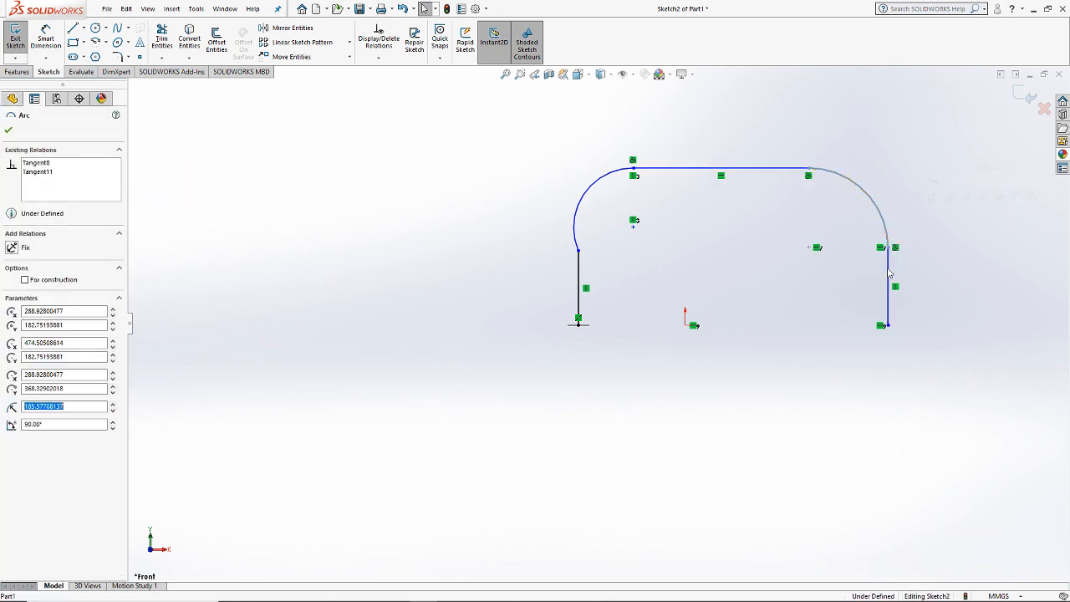
click(699, 441)
click(622, 172)
ctrl+click(650, 173)
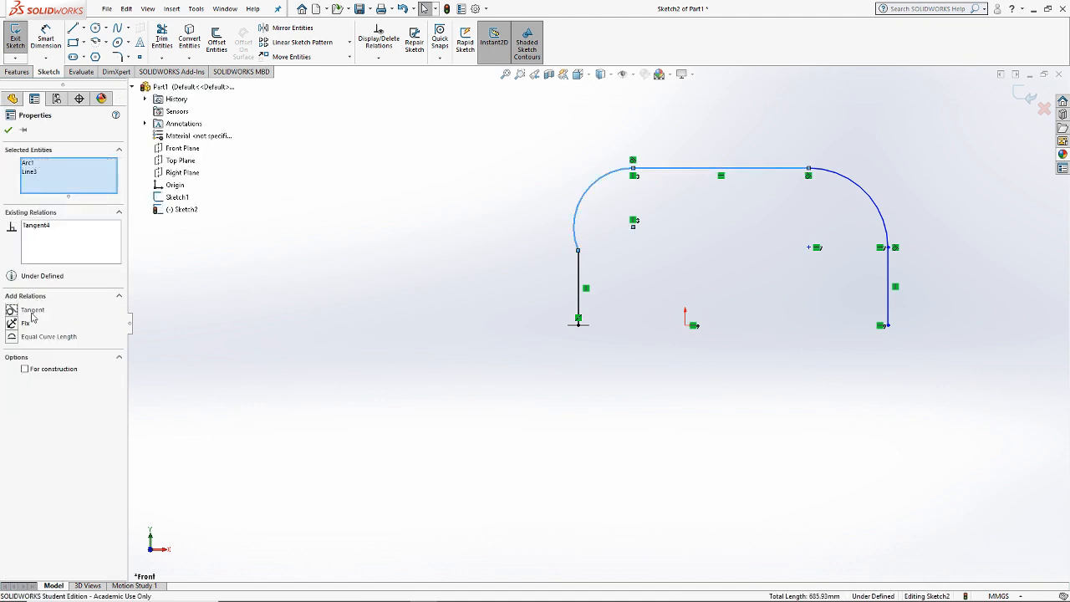
key(Escape)
Step: Add a Tangent relation between the left corner arc and the left vertical line
click(575, 241)
ctrl+click(578, 284)
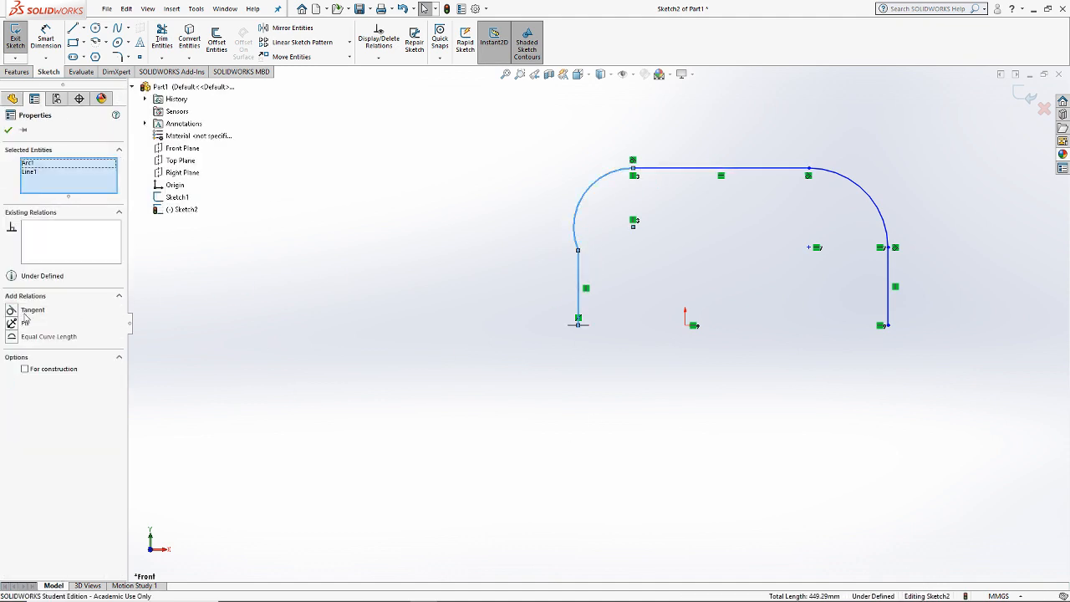
click(34, 316)
key(Escape)
Step: Add an Equal relation between the left and right corner arcs
click(621, 174)
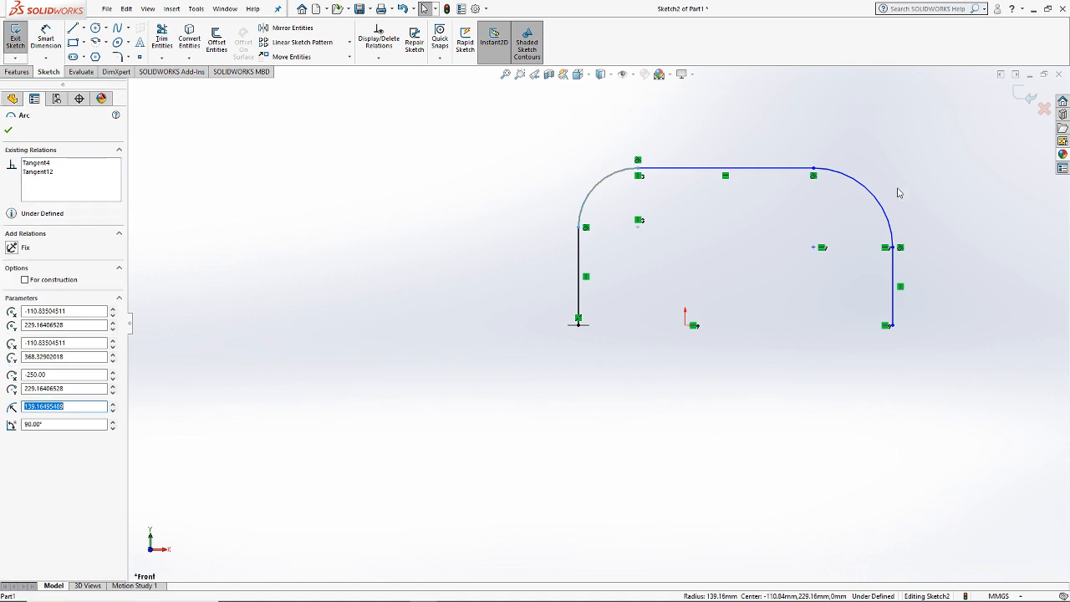
ctrl+click(878, 203)
click(33, 351)
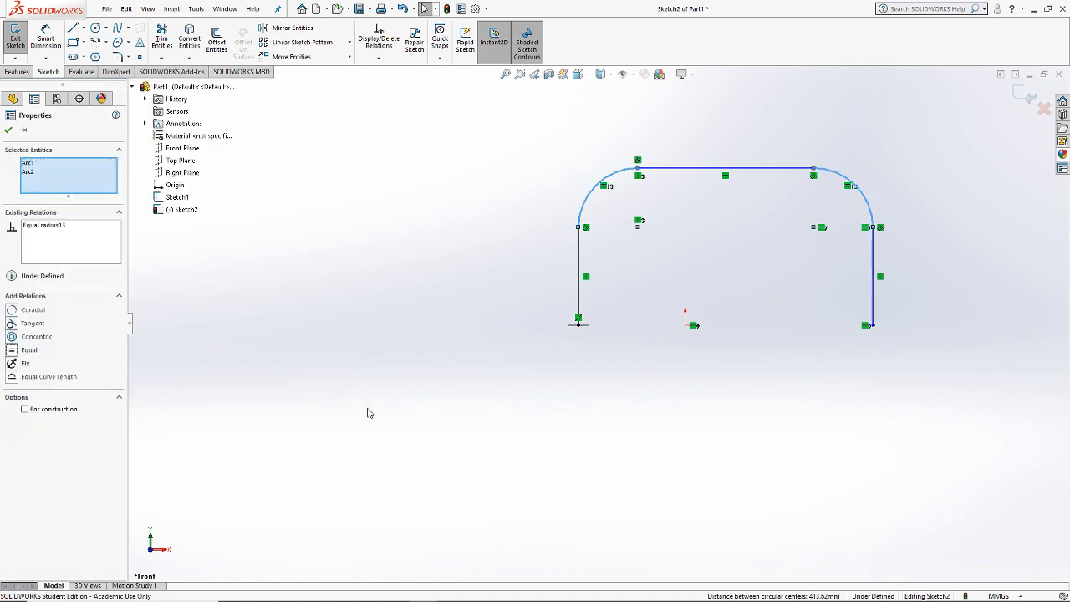
key(Escape)
Step: Add a Vertical relation between the midpoint of the horizontal line and the origin
right_click(749, 171)
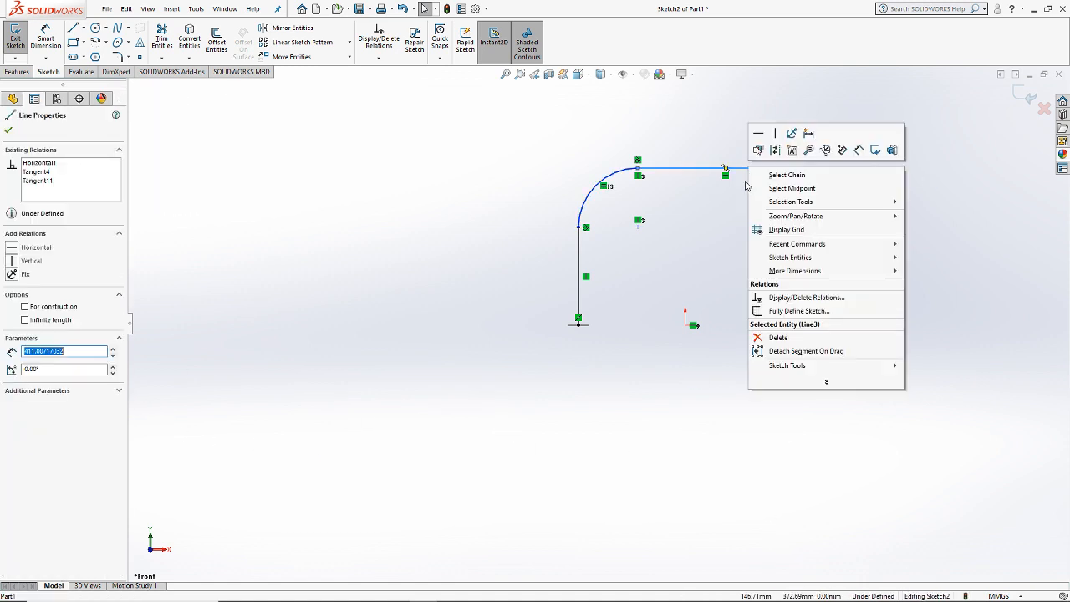
key(Escape)
click(685, 325)
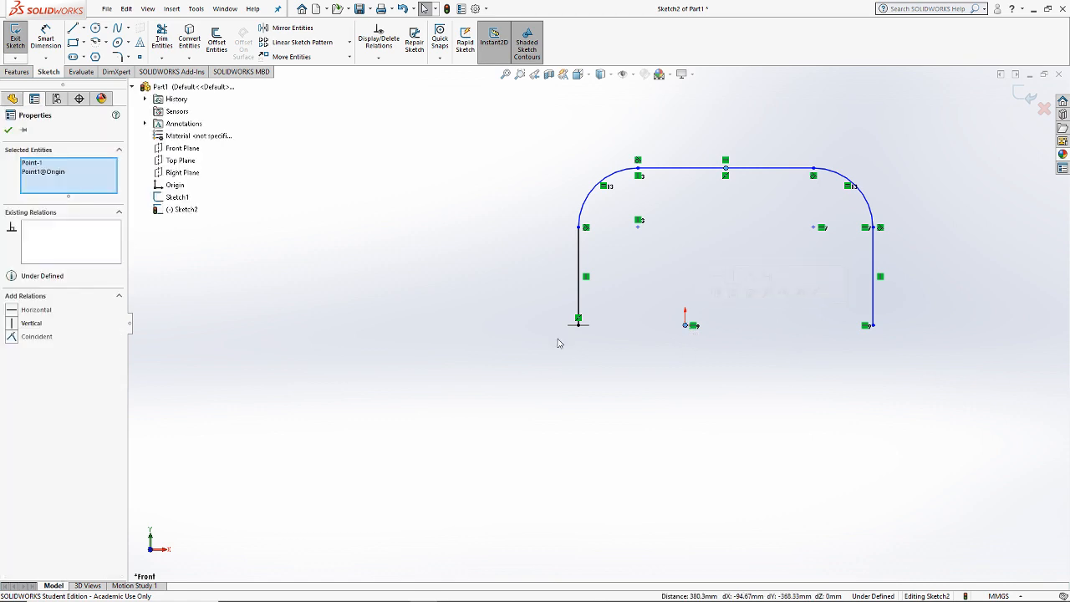
click(11, 324)
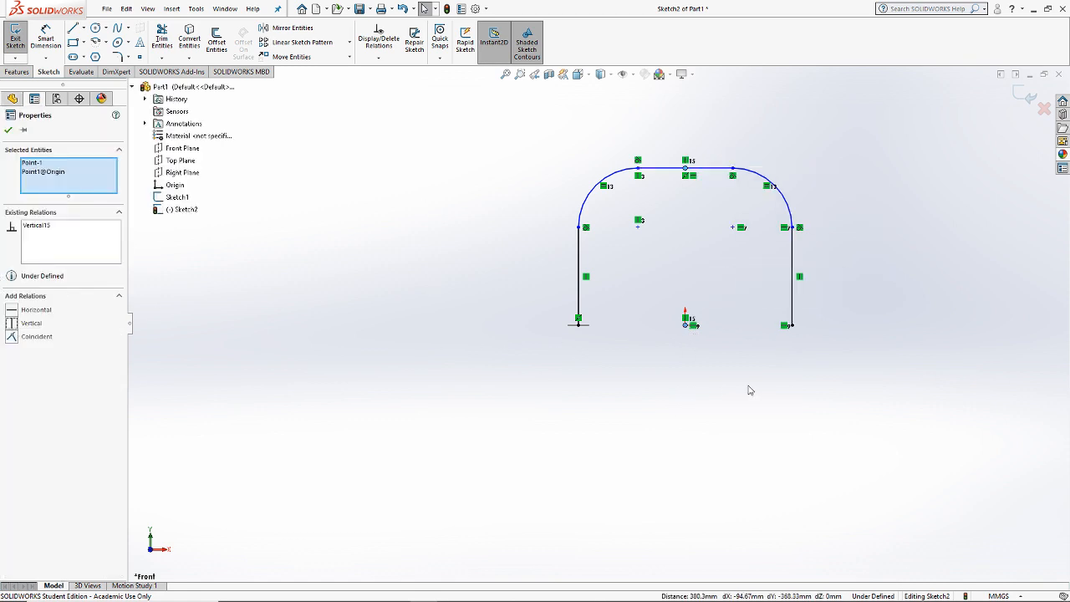
click(747, 389)
Step: Examine the path sketch from an angle and check whether its right arc endpoint and right vertical line can still move
click(793, 236)
drag(900, 238, 876, 256)
scroll(609, 331, down, 2)
scroll(708, 284, down, 2)
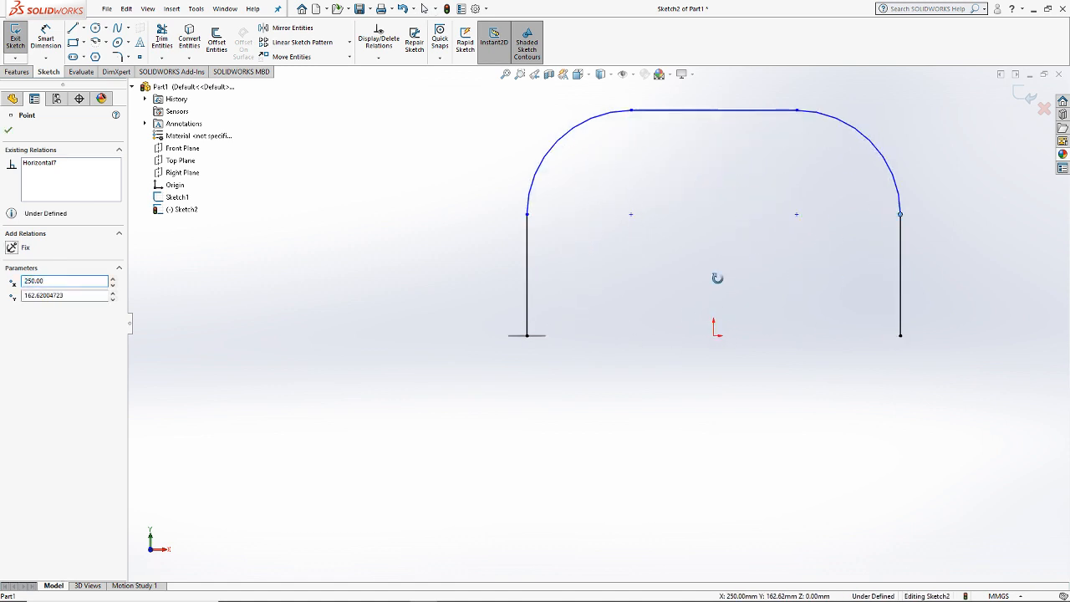
scroll(551, 336, down, 2)
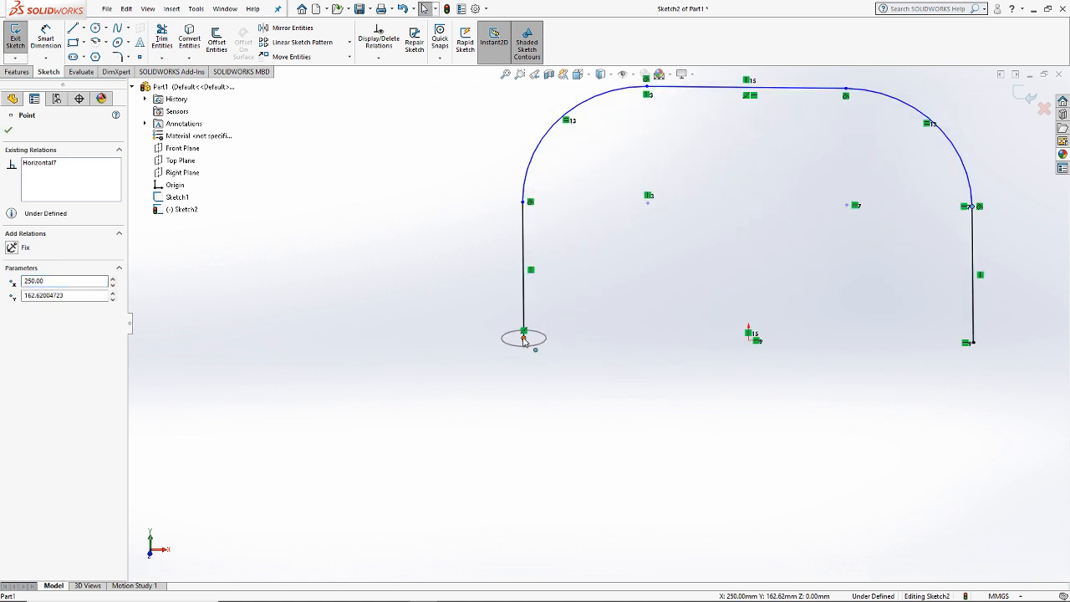
scroll(520, 346, up, 2)
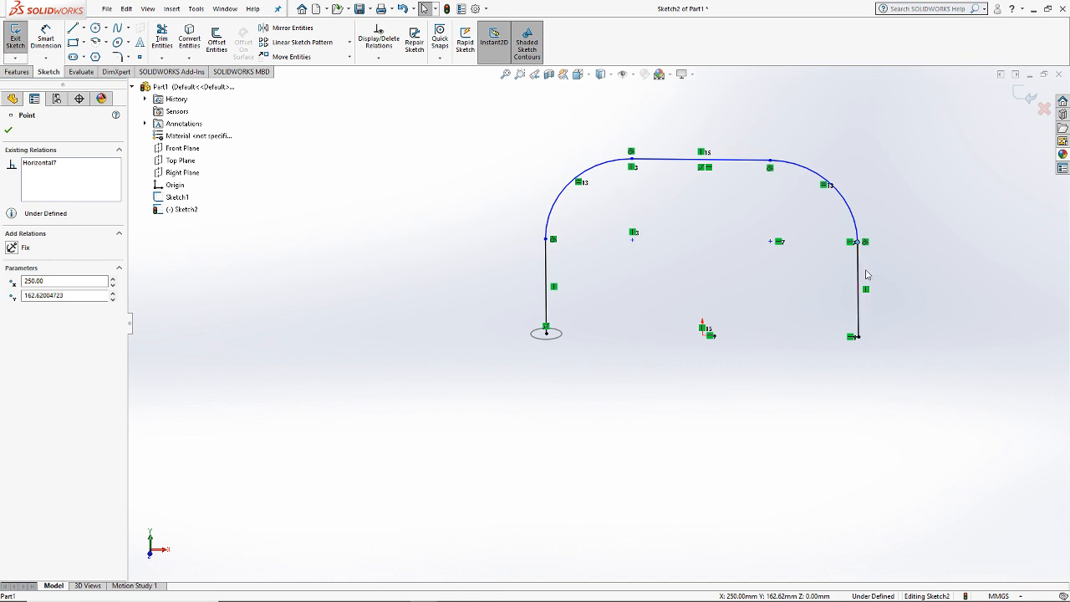
click(859, 294)
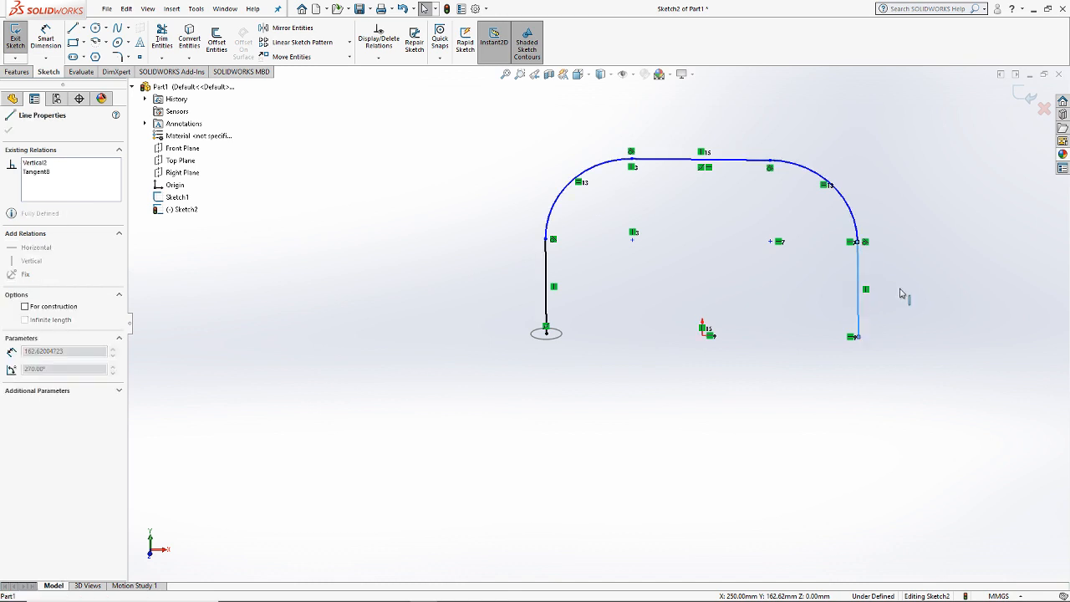
mouse_move(911, 289)
mouse_down()
mouse_move(918, 331)
mouse_move(918, 316)
mouse_up()
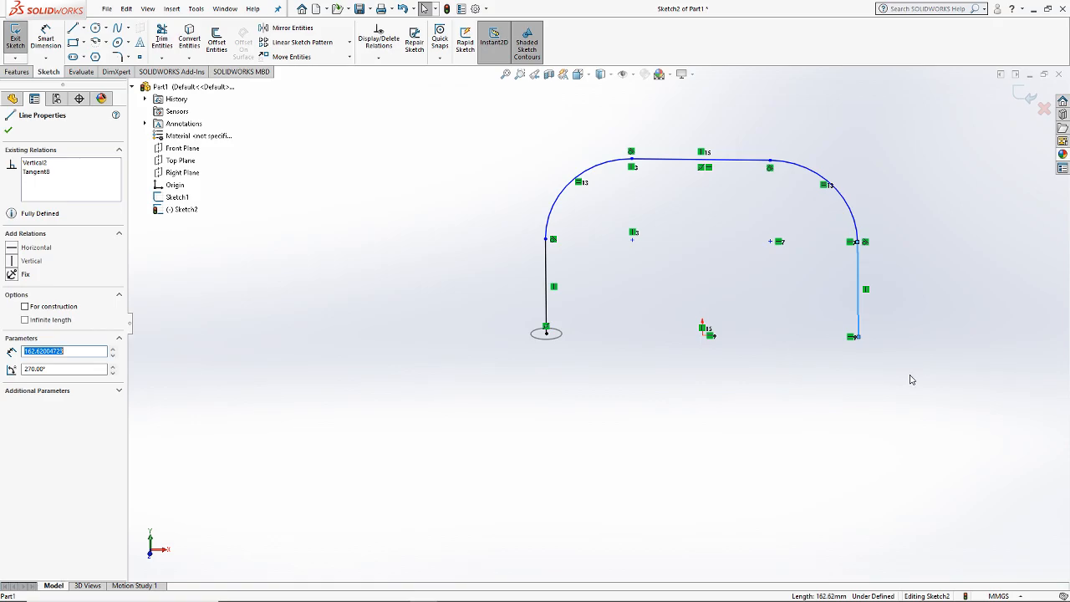
click(909, 376)
Step: Check the corner radii in the Handle-6000 drawing and dimension the left corner arc with a radius of 0.1 m
key(alt+Tab)
scroll(480, 248, up, 1)
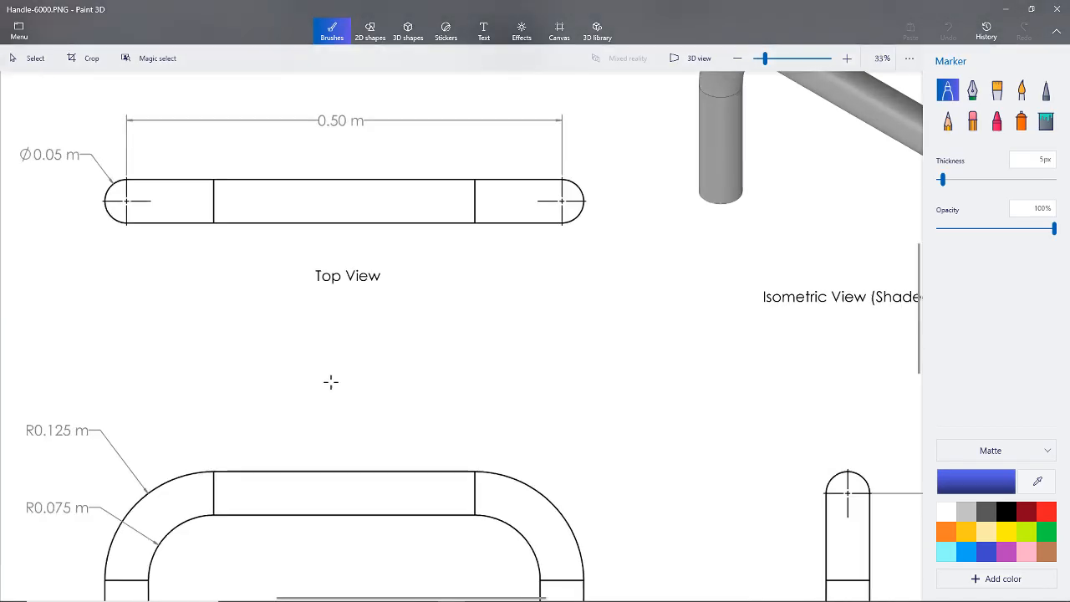
mouse_move(279, 428)
middle_down()
mouse_move(513, 248)
mouse_move(494, 219)
middle_up()
scroll(509, 269, down, 1)
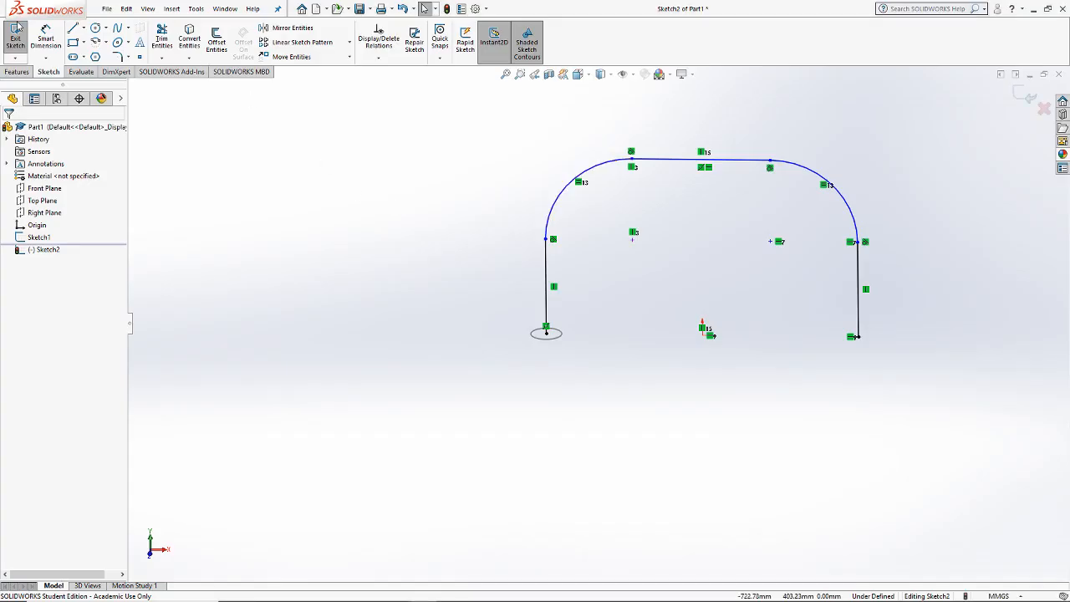
click(46, 38)
click(555, 193)
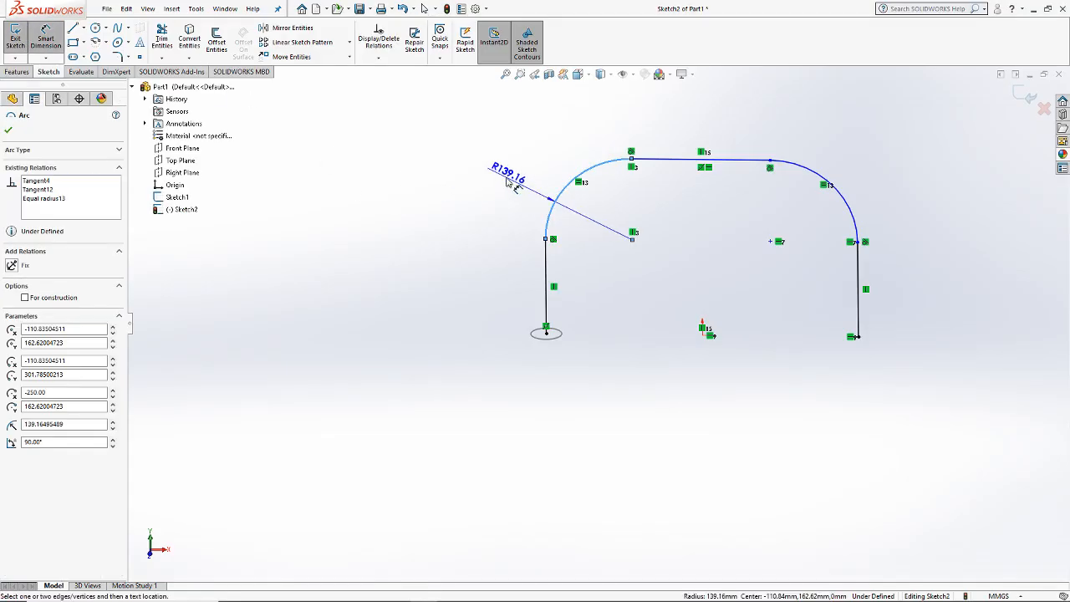
click(527, 171)
text(0.1m)
key(Return)
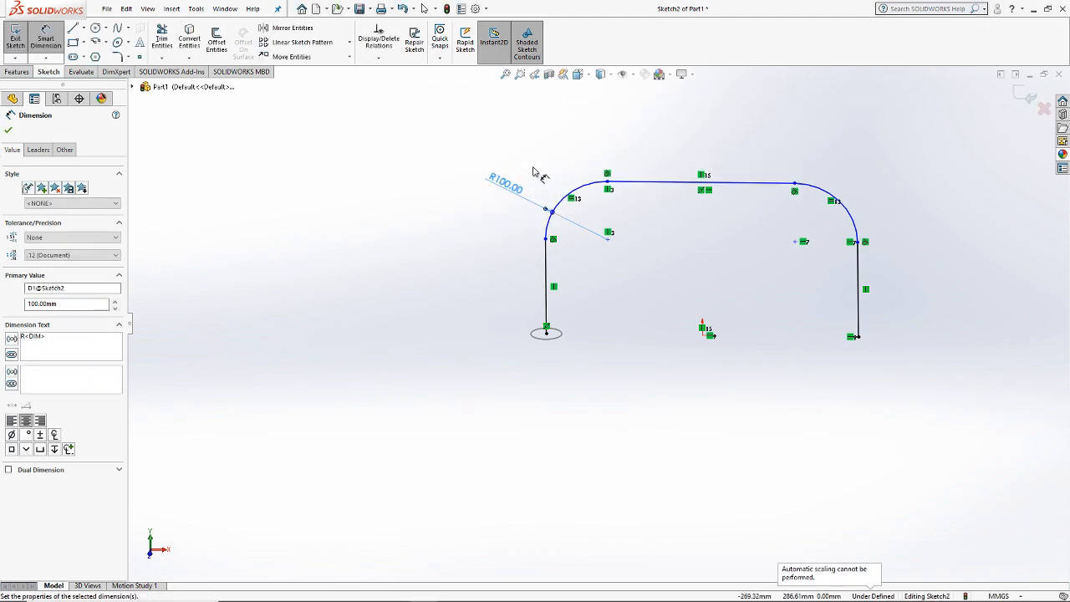
Step: Check the height in the drawing and dimension the distance from the horizontal line to the right leg's lower endpoint as 250 mm
key(alt+Tab)
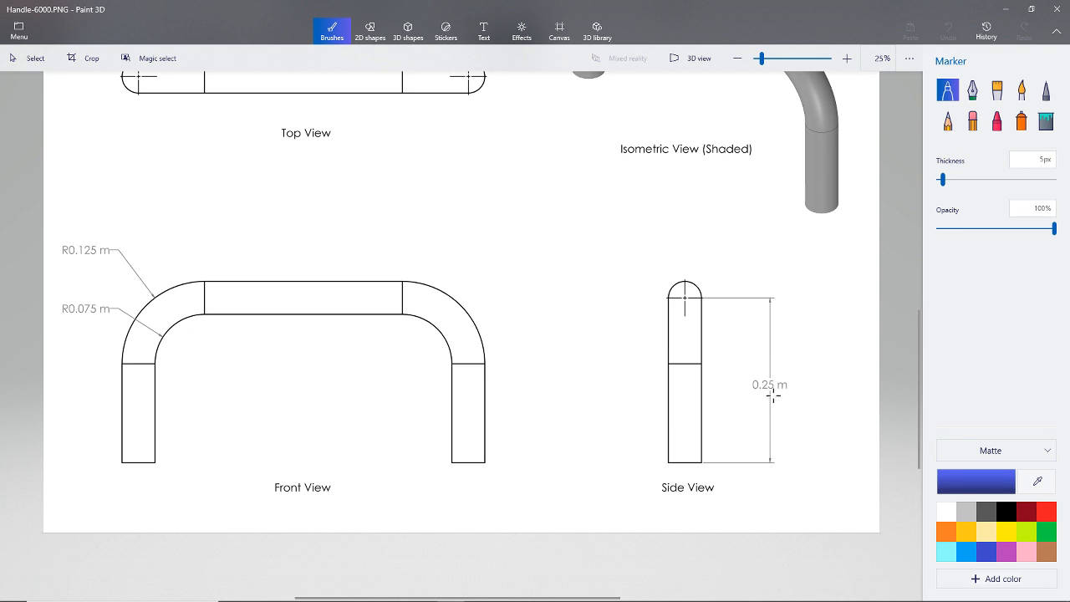
key(alt+Tab)
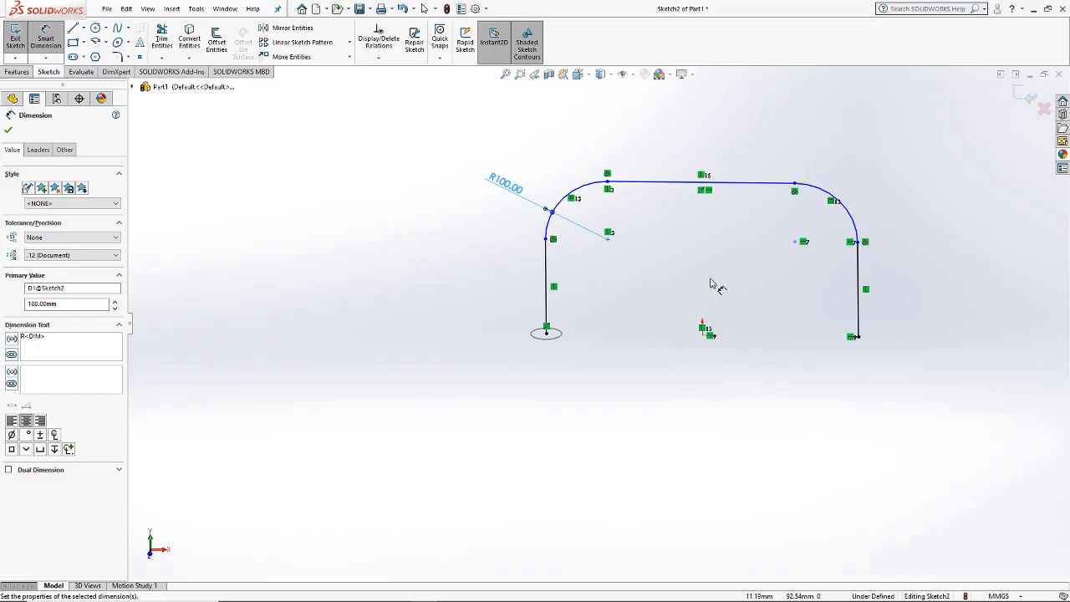
click(669, 184)
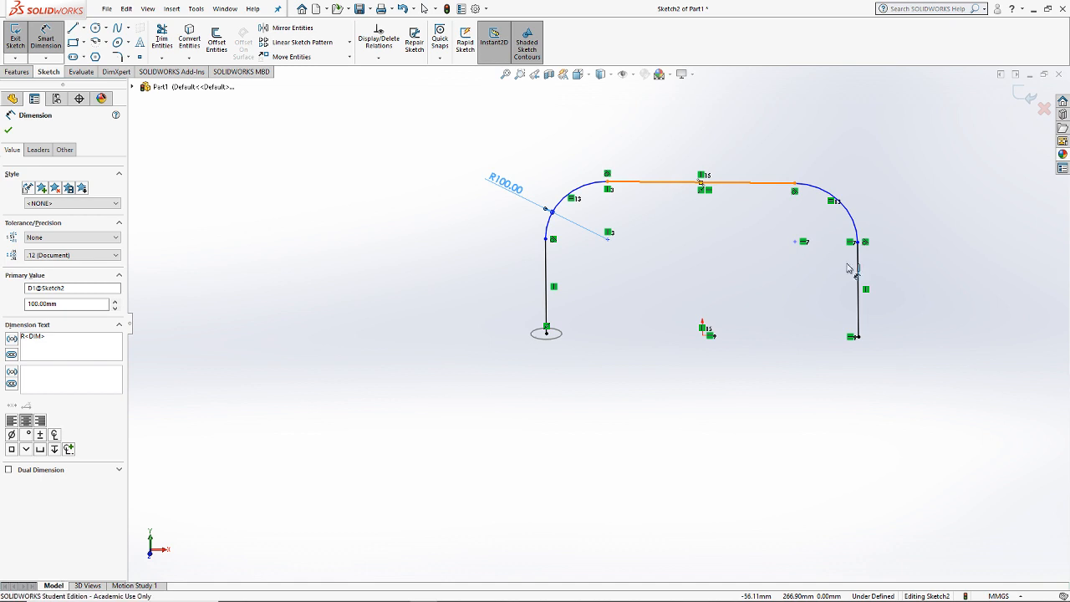
click(854, 336)
click(948, 260)
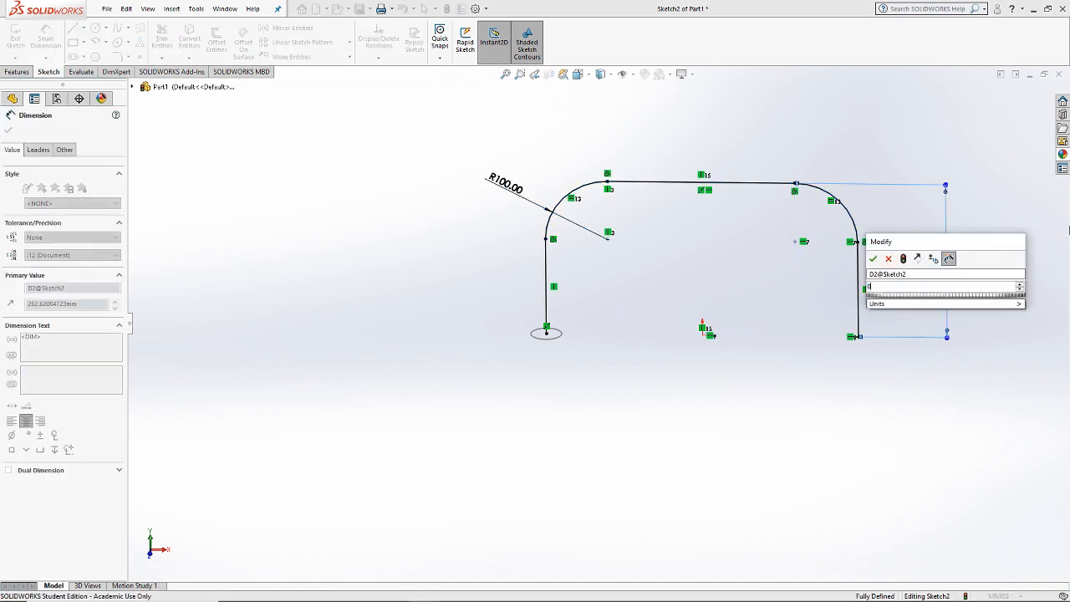
text(250)
key(Return)
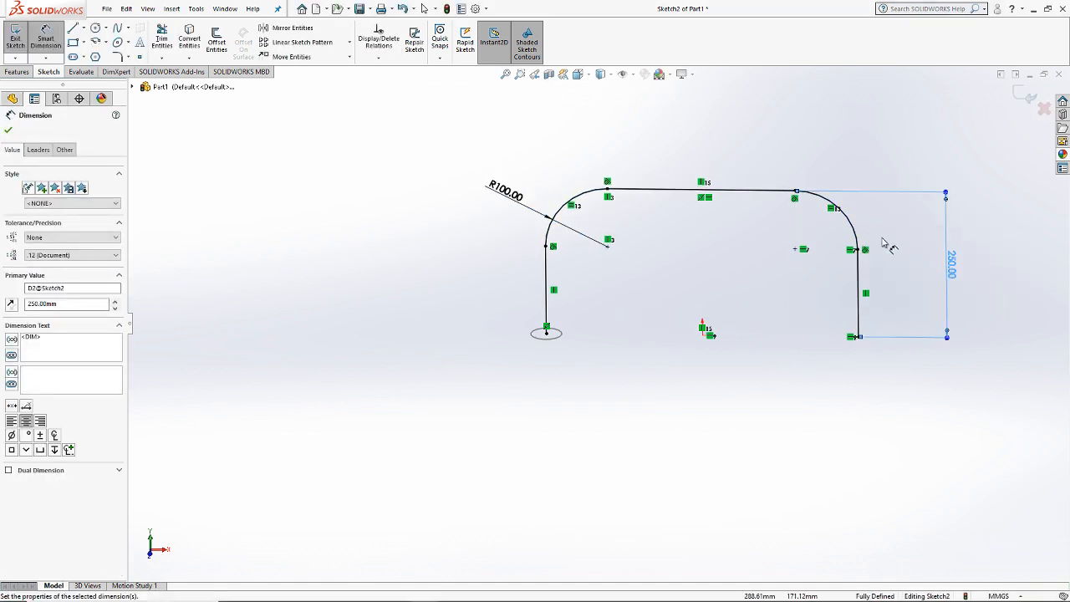
key(Escape)
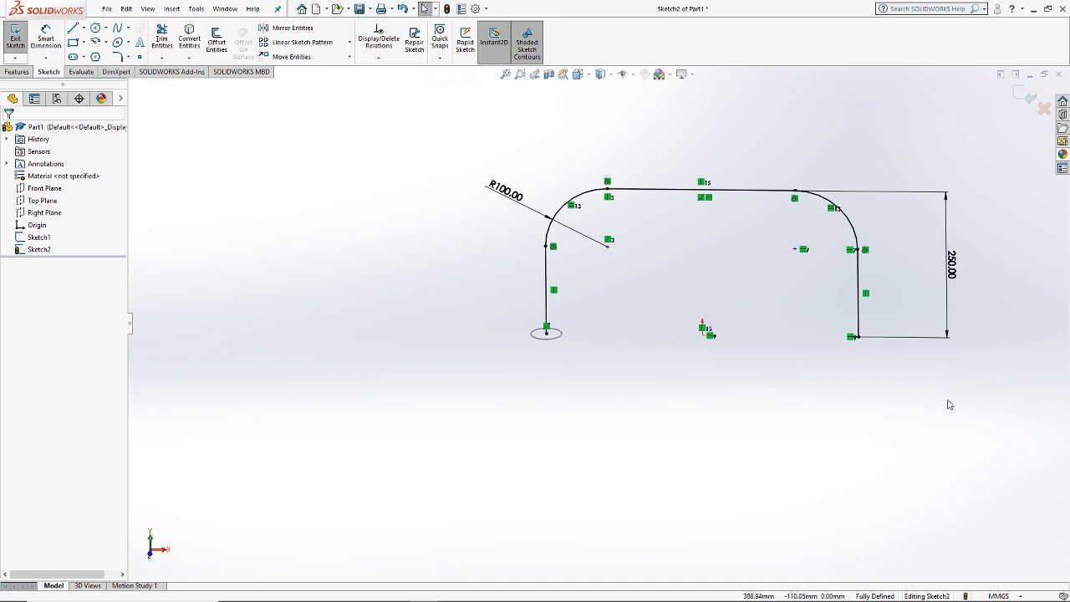
Step: Exit the path sketch and create a Swept Boss/Base with the circle sketch as profile and Sketch2 as path
scroll(886, 288, down, 1)
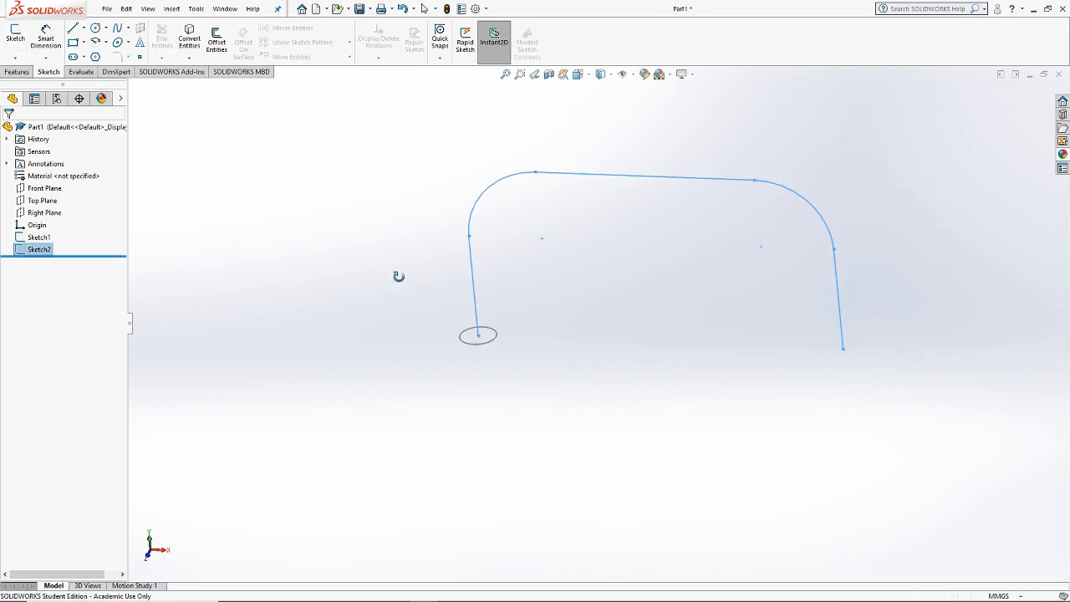
click(66, 248)
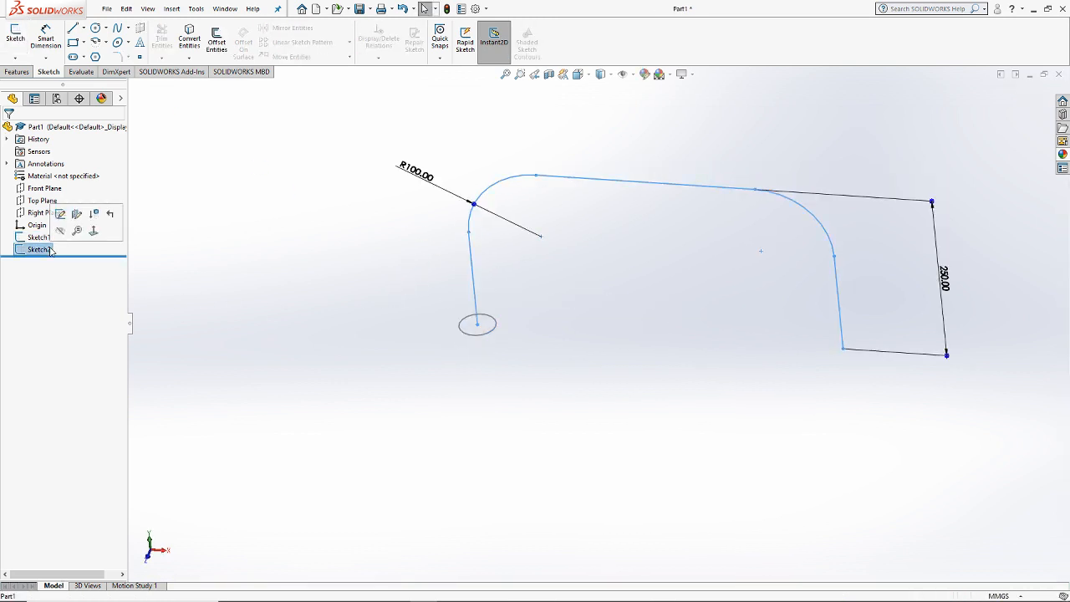
click(317, 349)
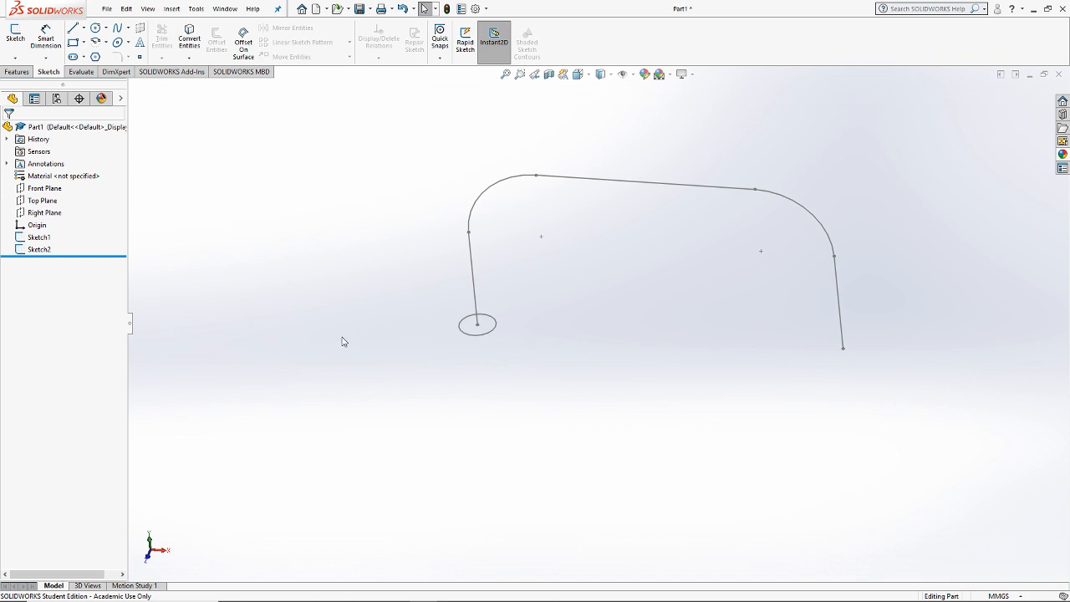
click(16, 72)
click(107, 28)
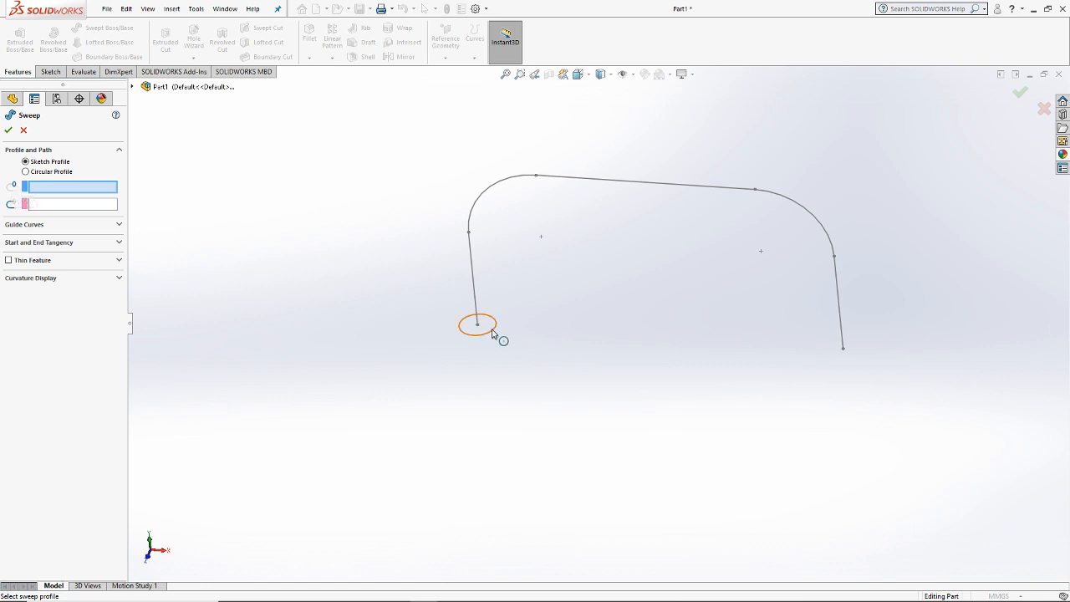
click(132, 86)
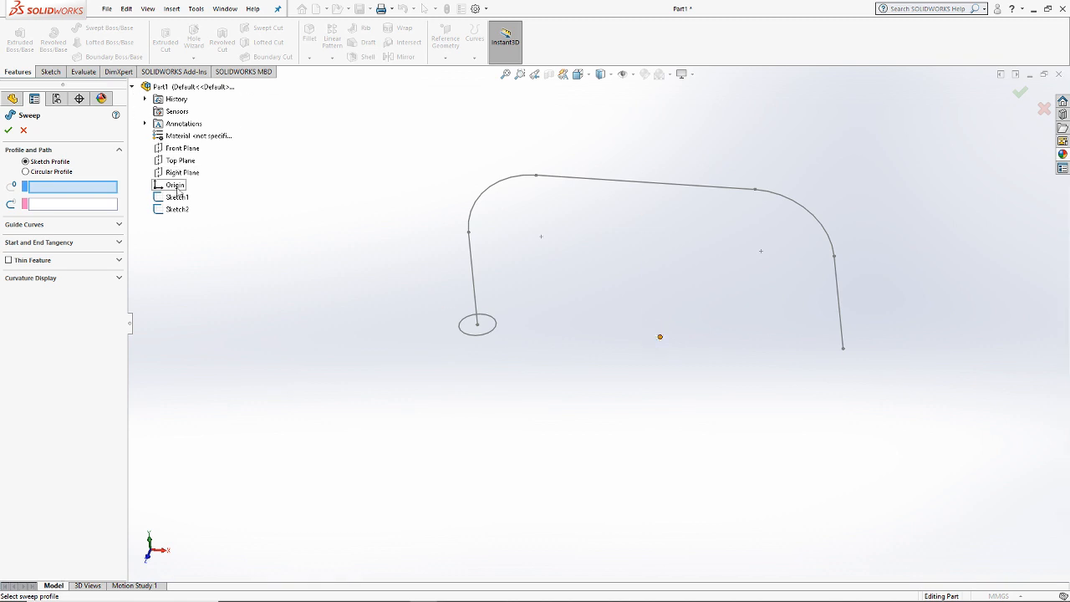
click(476, 335)
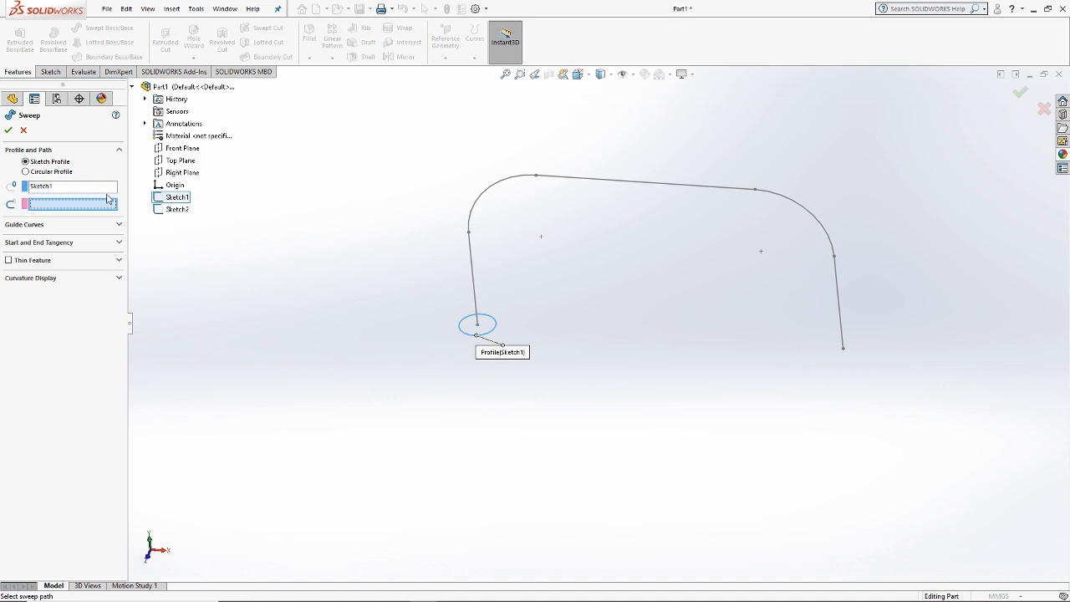
click(500, 185)
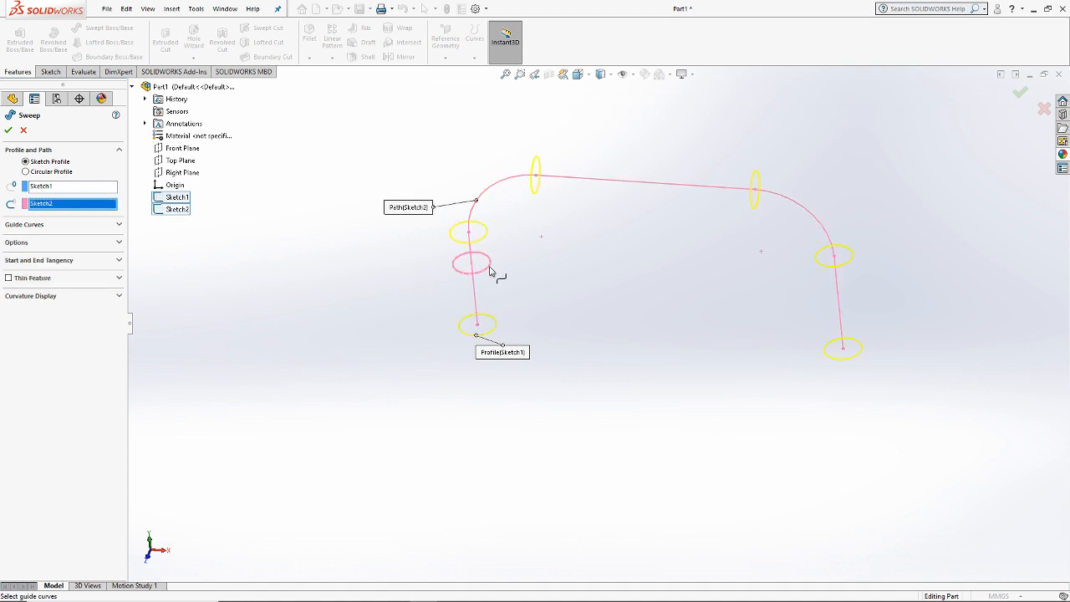
click(8, 132)
middle_drag(695, 400, 684, 275)
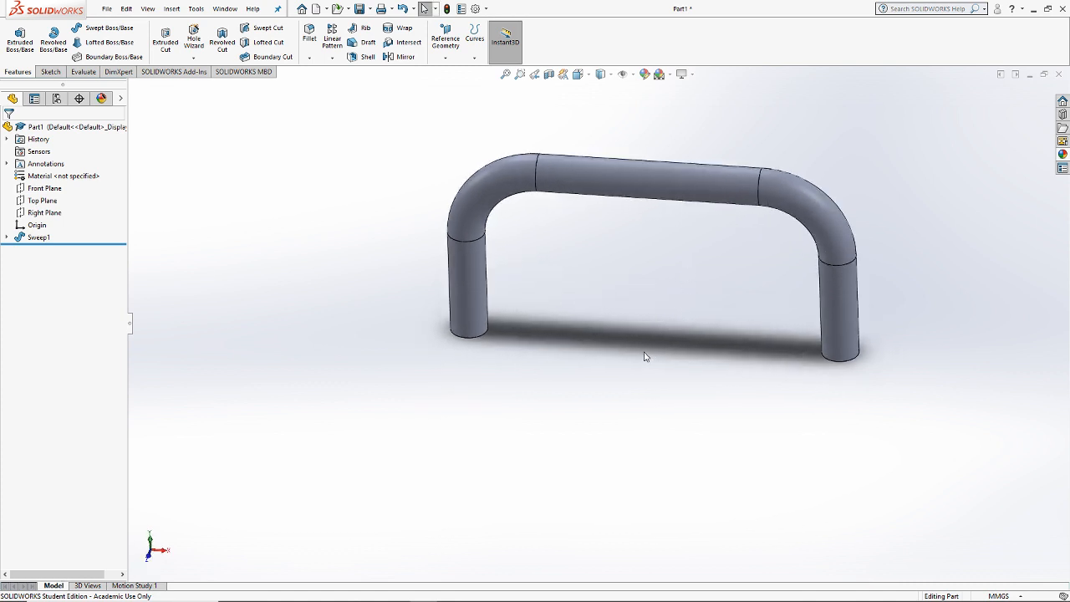
scroll(655, 314, up, 1)
scroll(638, 320, down, 1)
scroll(637, 249, up, 1)
scroll(710, 208, down, 2)
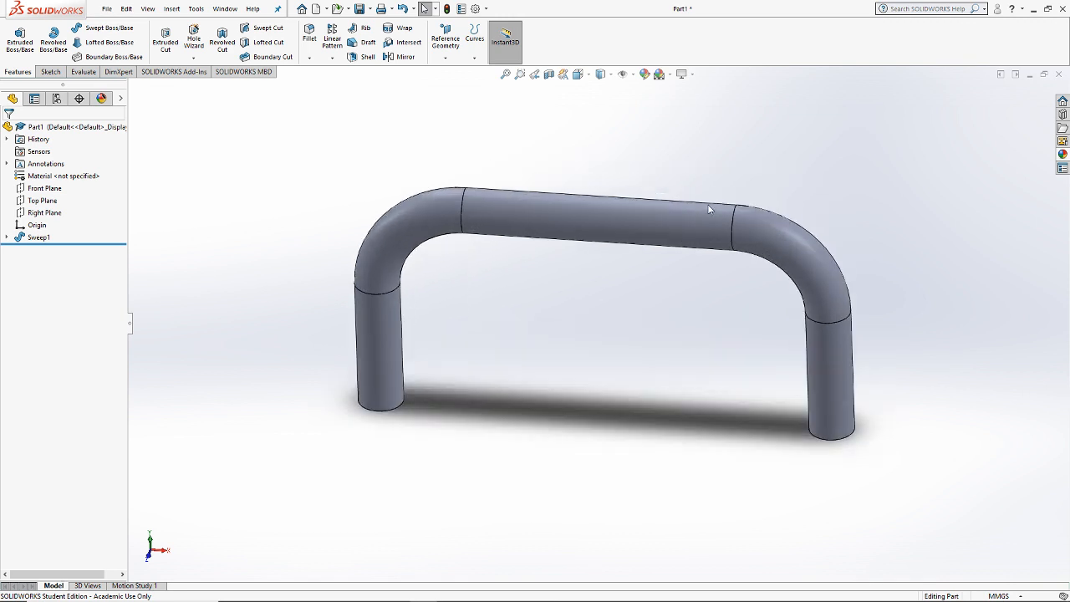
Step: Edit the sweep to use the Circular Profile option with a 50 mm diameter along Sketch2, checking the diameter in the drawing
right_click(37, 237)
click(42, 203)
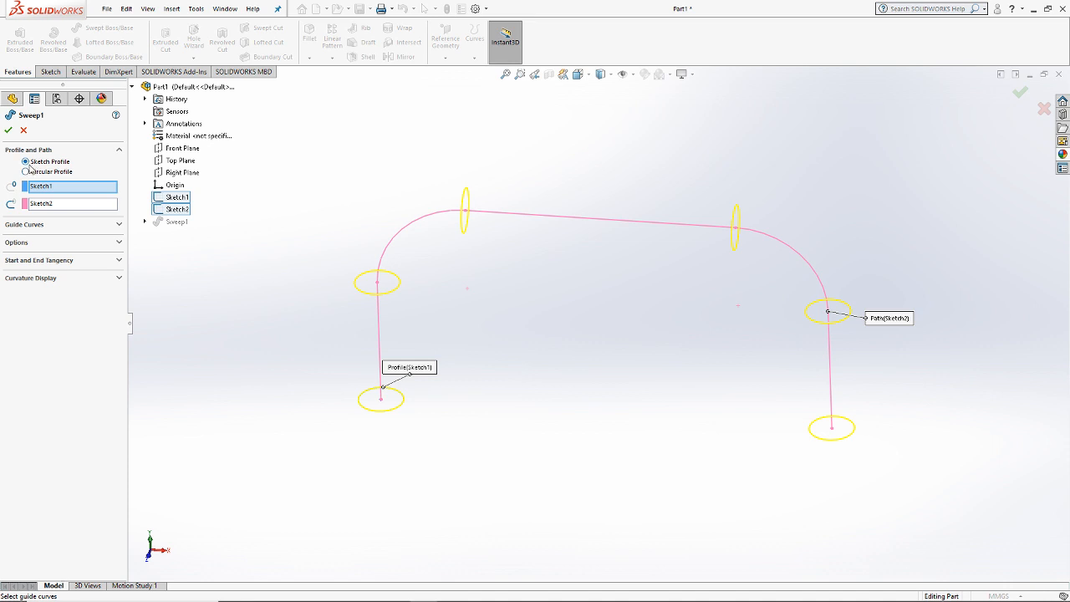
click(26, 172)
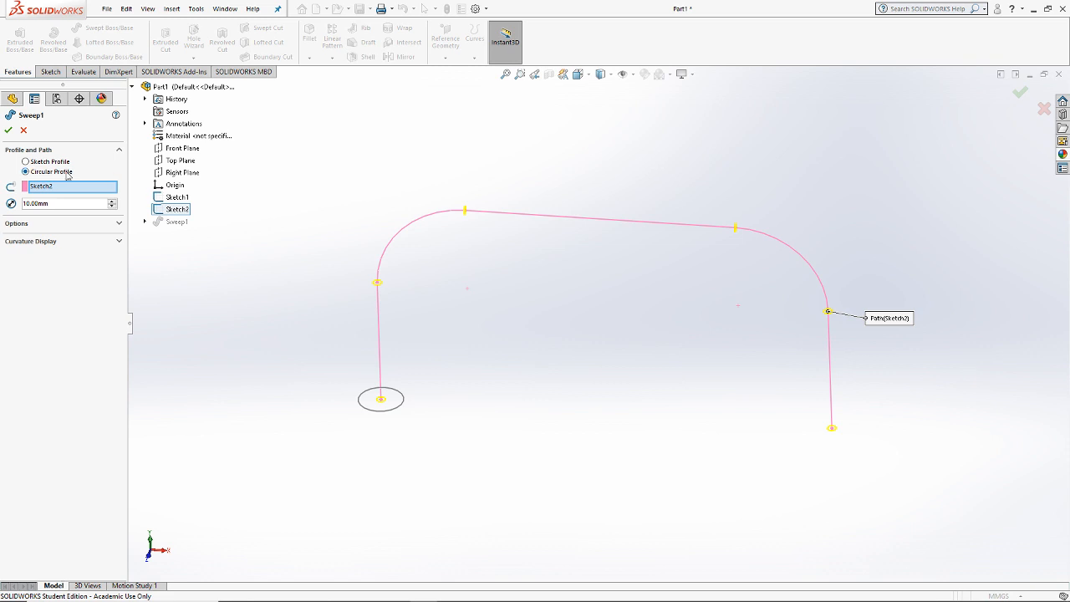
click(57, 203)
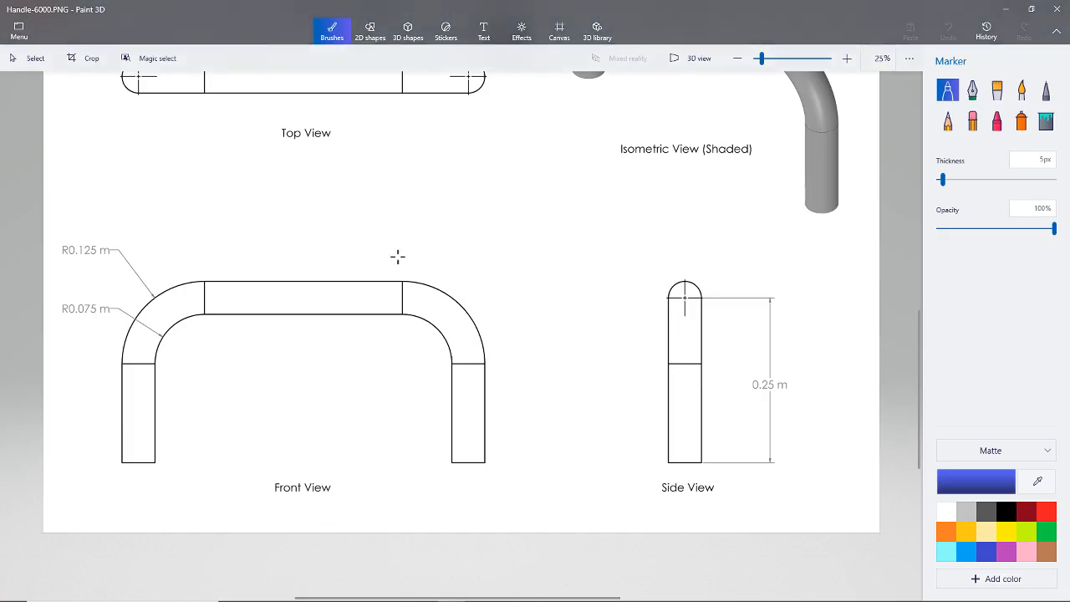
middle_drag(396, 255, 451, 385)
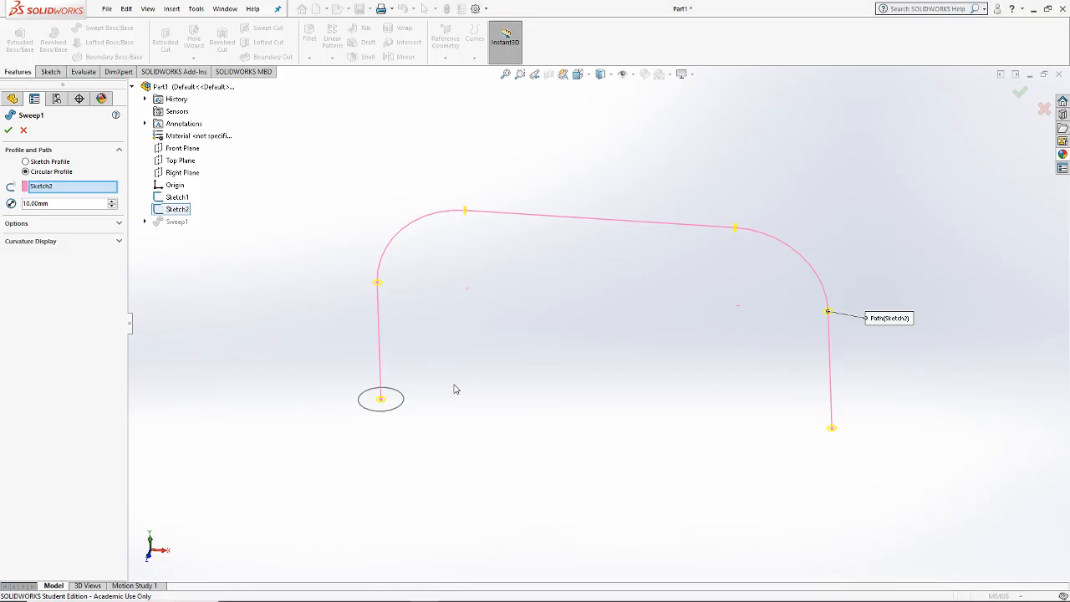
key(Tab)
text(50)
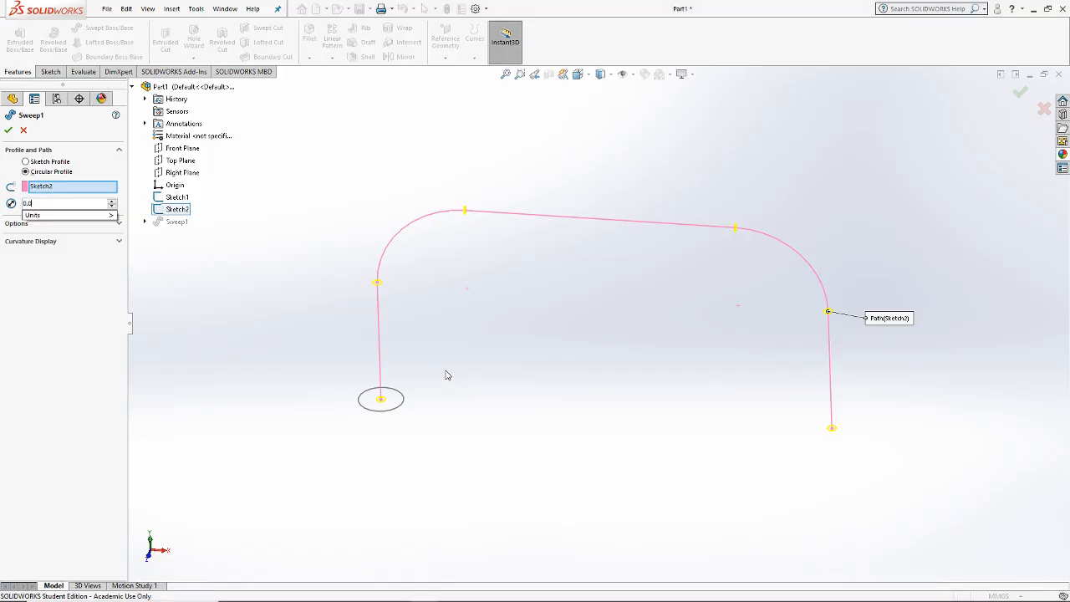
key(Return)
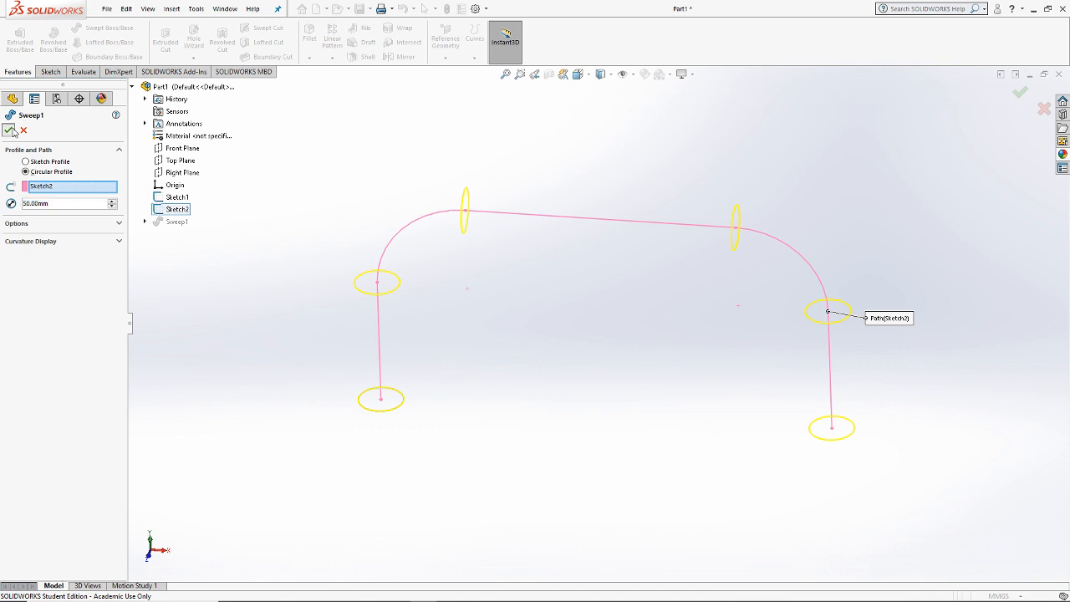
click(9, 129)
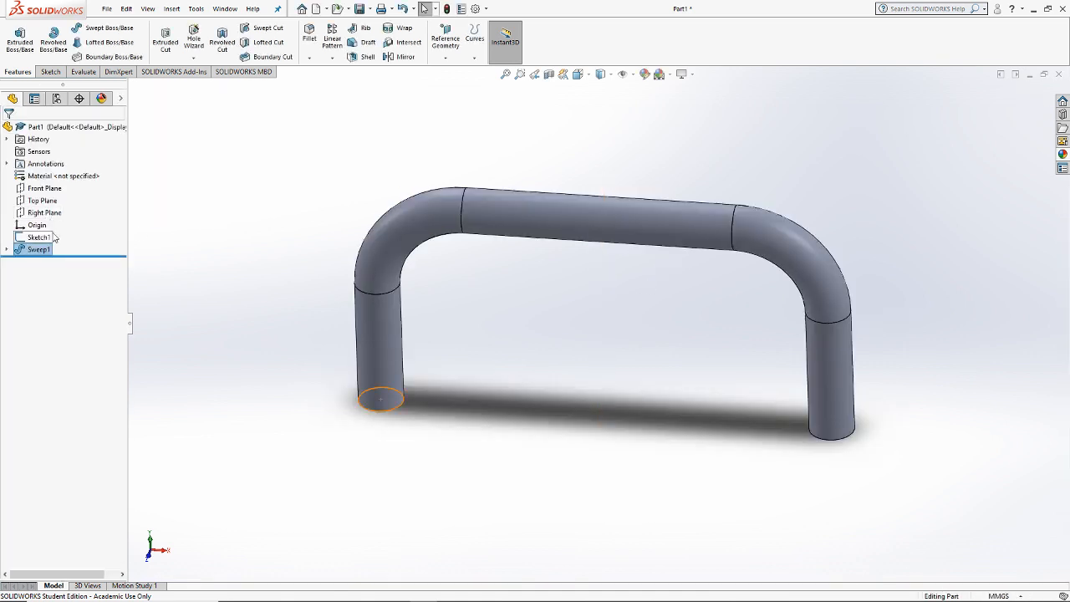
Step: Try deleting Sketch1 together with its dependent features, and undo the deletion
right_click(39, 237)
click(101, 295)
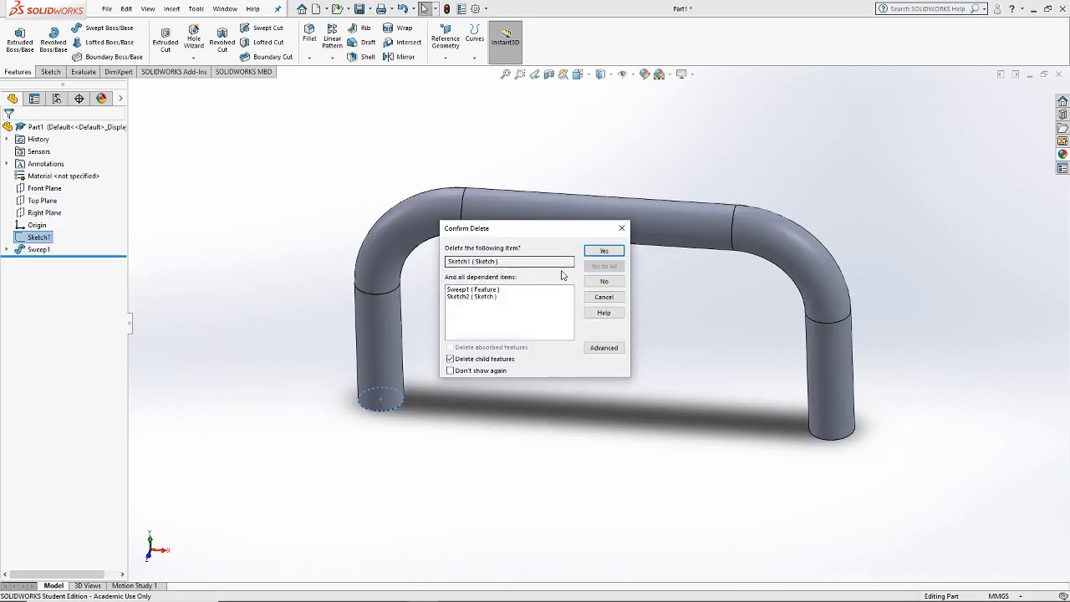
click(603, 250)
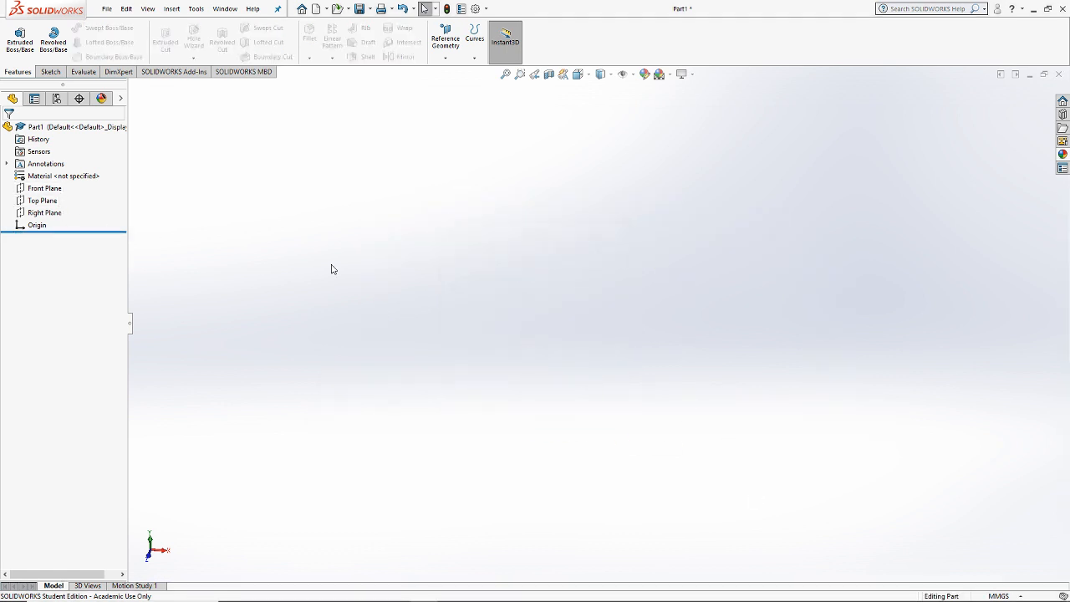
key(ctrl+z)
Step: Inspect Sketch1 and the sweep's path sketch, and restore Sketch1 as the sweep's profile
click(37, 237)
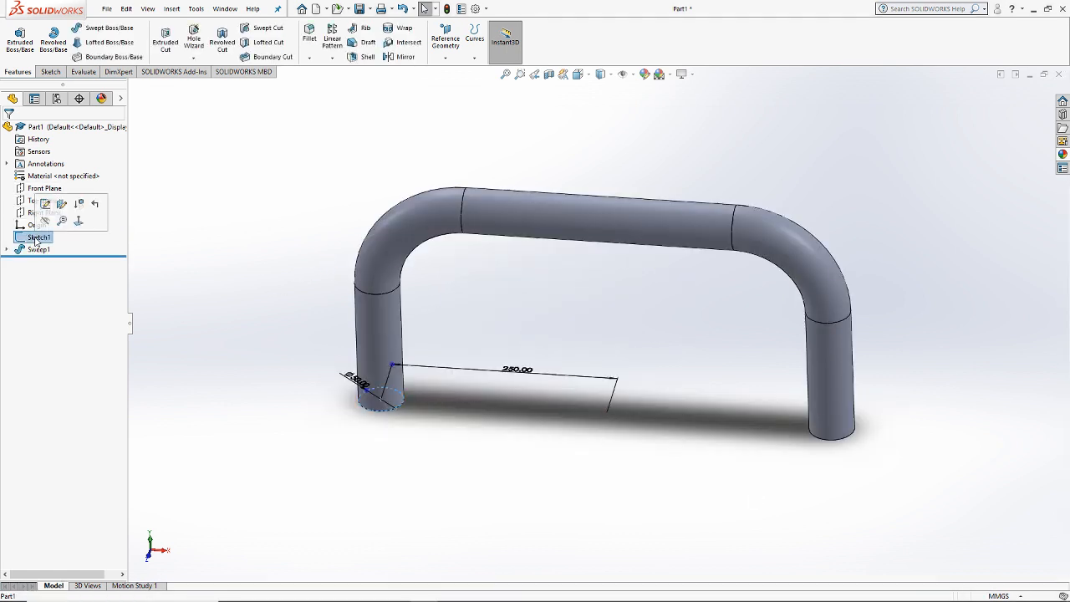
click(5, 250)
click(50, 261)
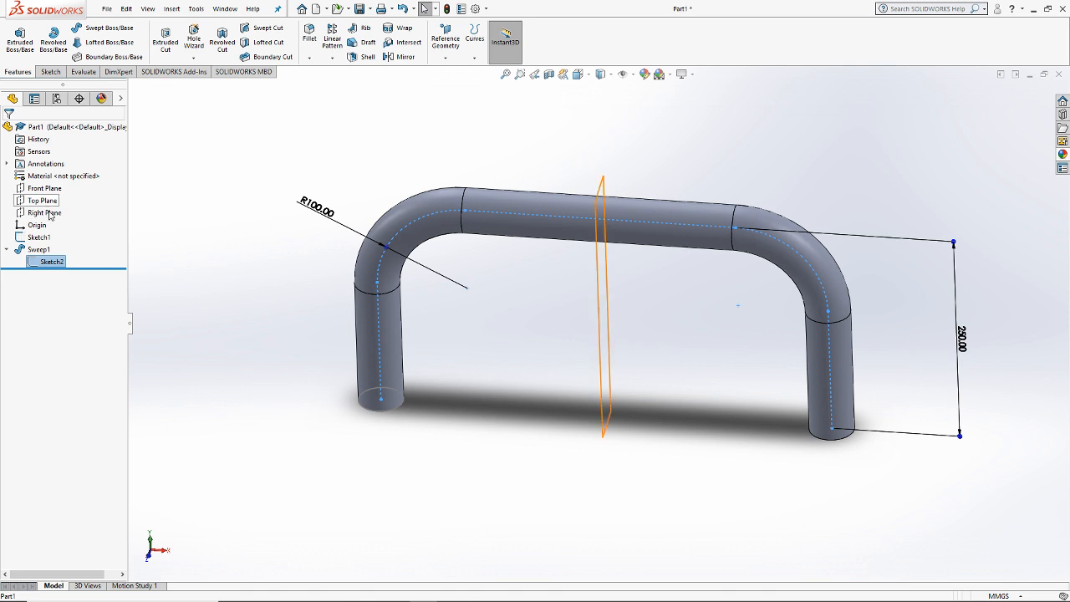
click(240, 269)
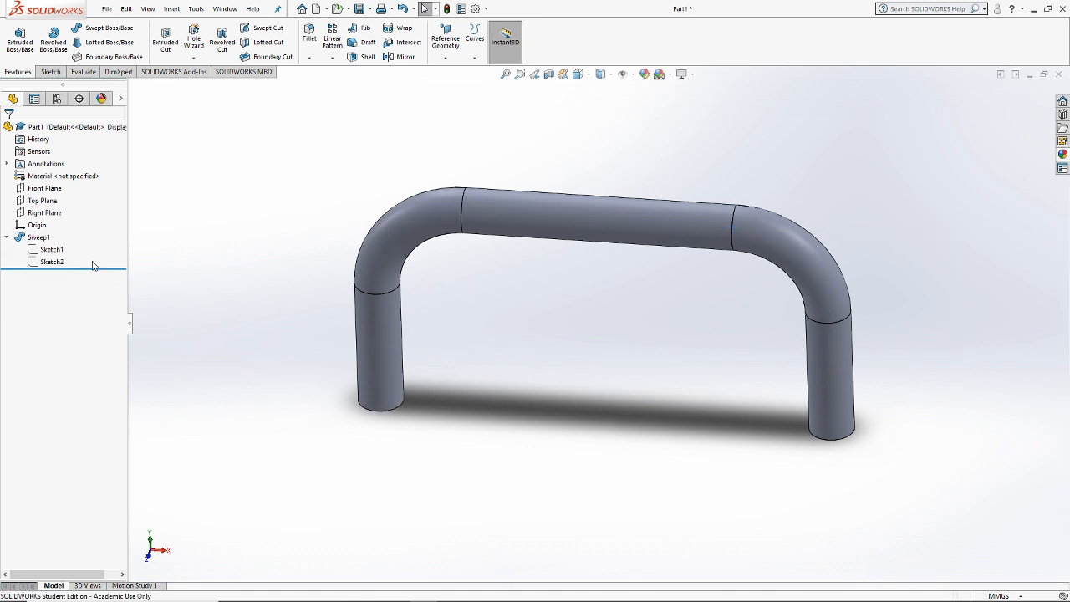
Step: Edit Sketch1 and turn its 50 mm circle into construction geometry
right_click(43, 249)
click(68, 212)
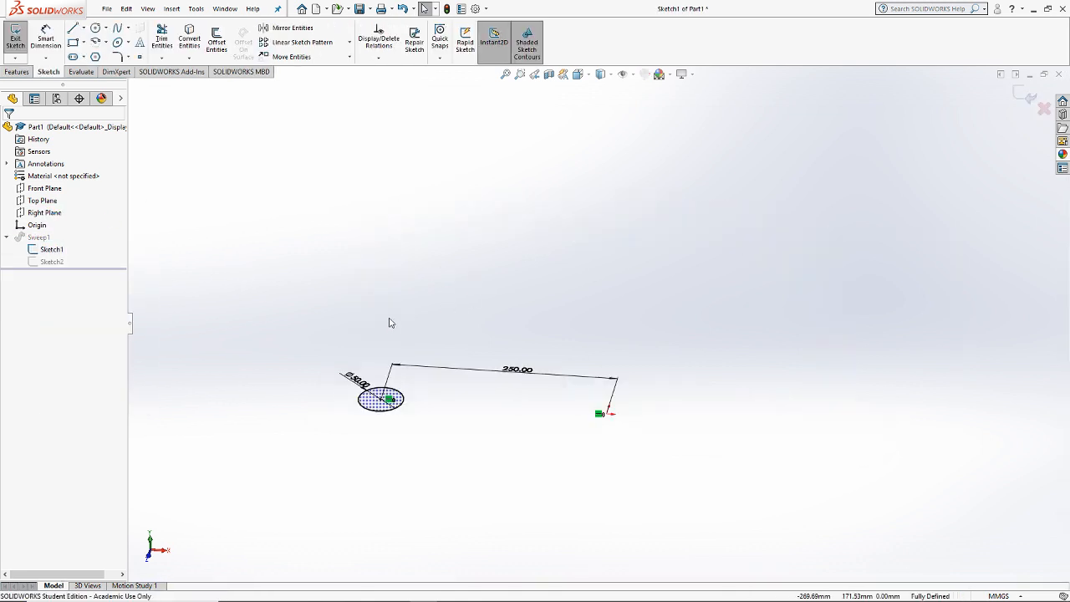
click(578, 74)
click(595, 106)
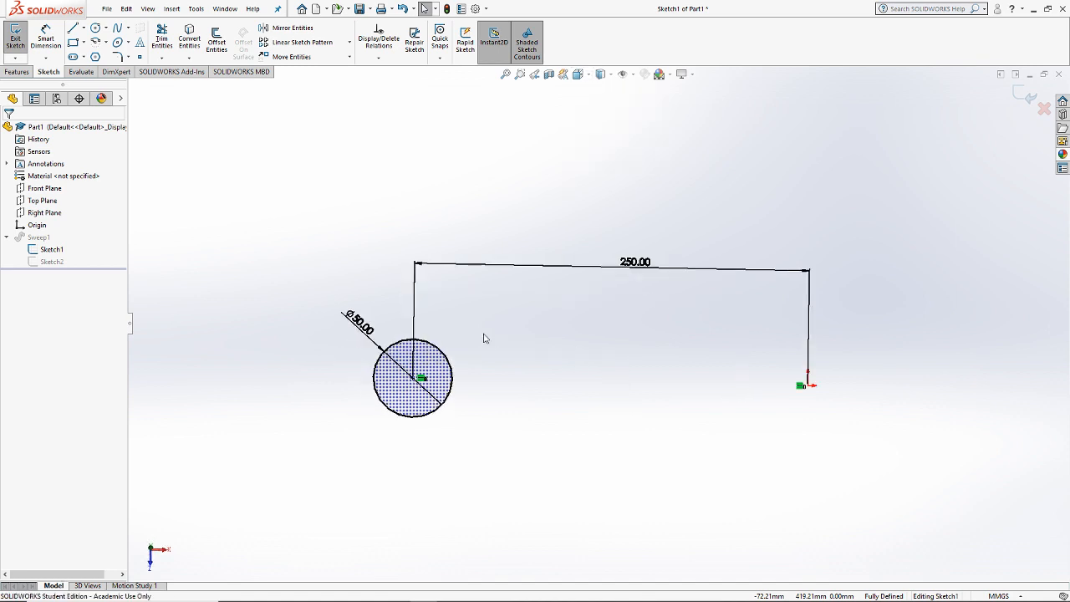
click(472, 362)
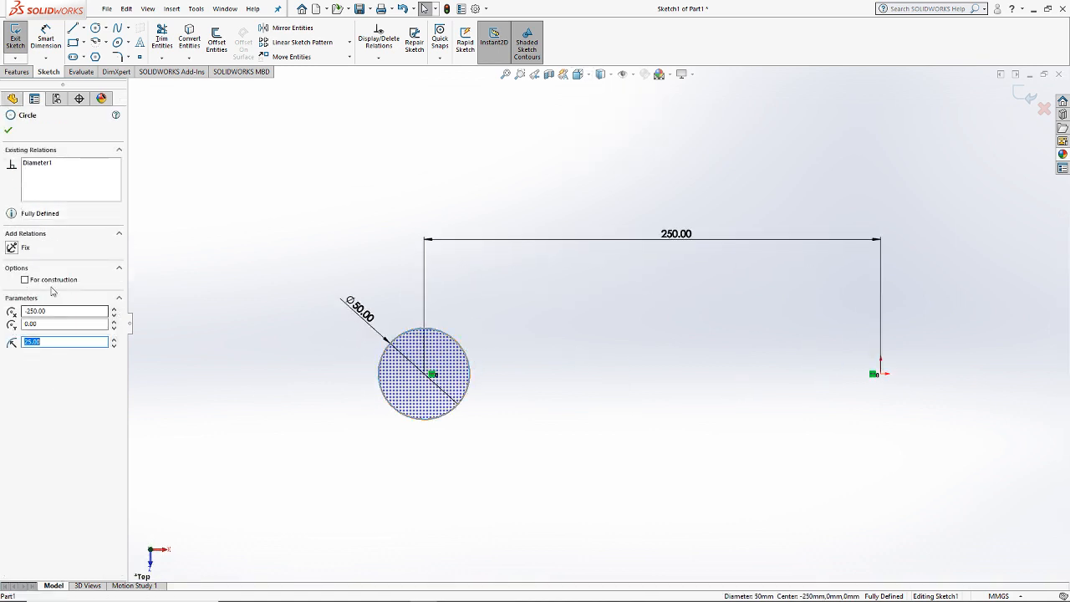
click(196, 286)
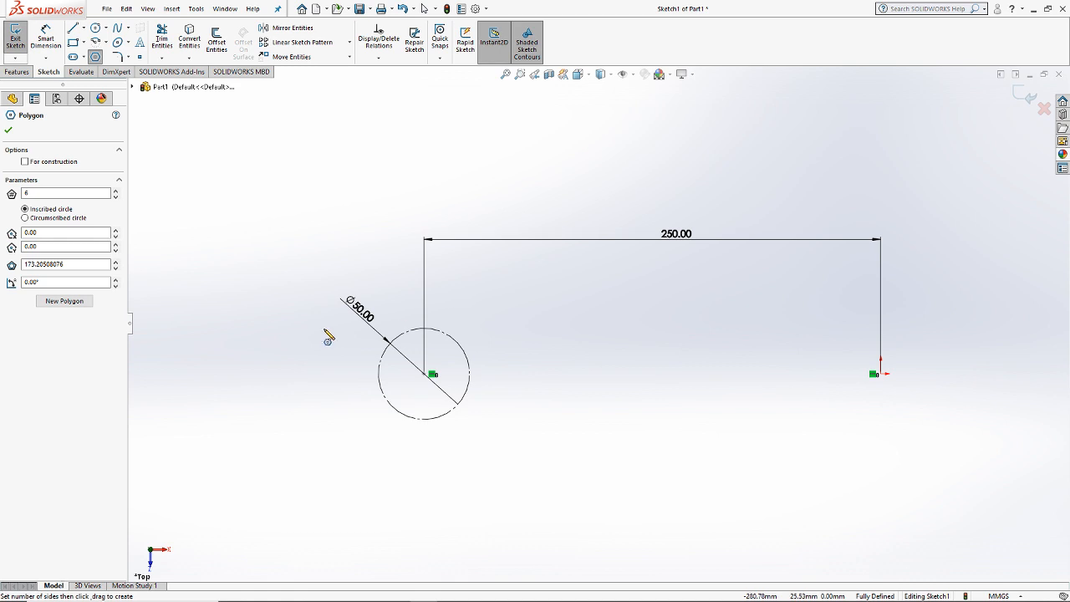
Step: Draw a six-sided polygon centred on the construction circle and make its right vertex coincident with that circle
scroll(444, 376, down, 3)
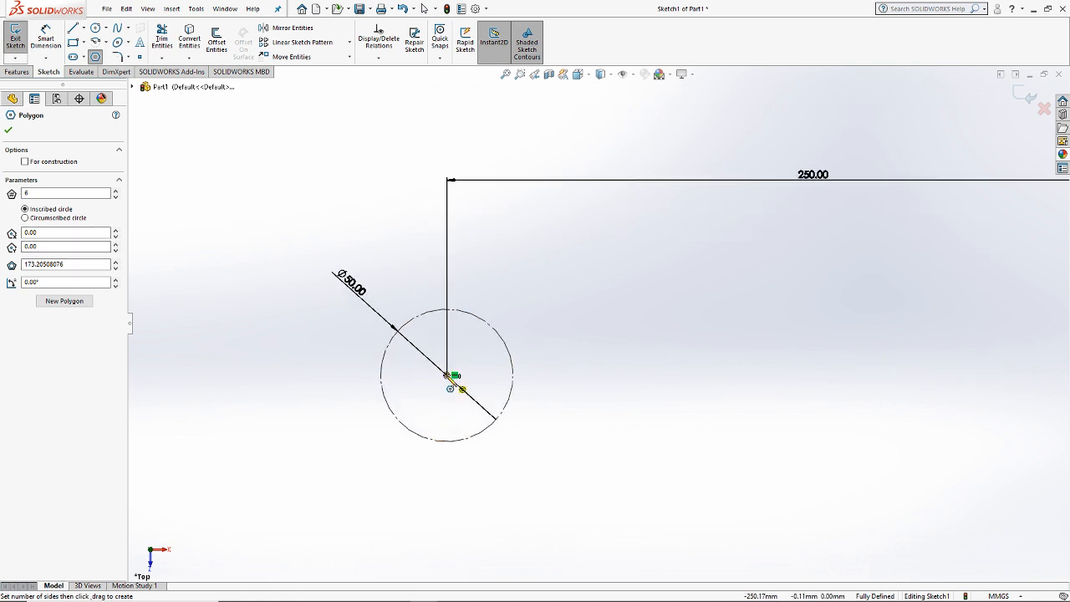
drag(449, 376, 382, 389)
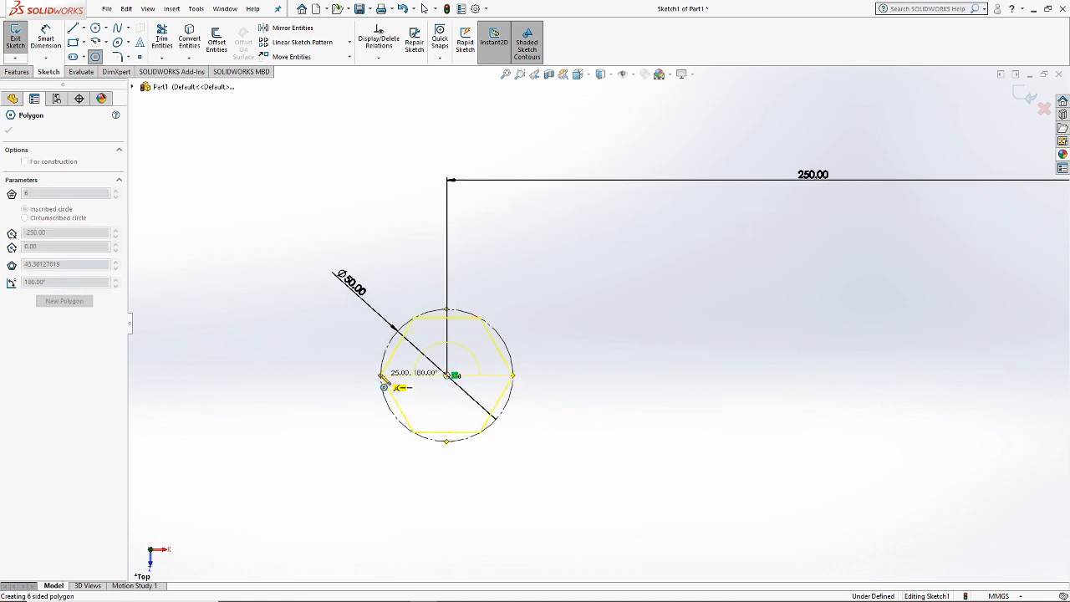
key(Escape)
click(513, 375)
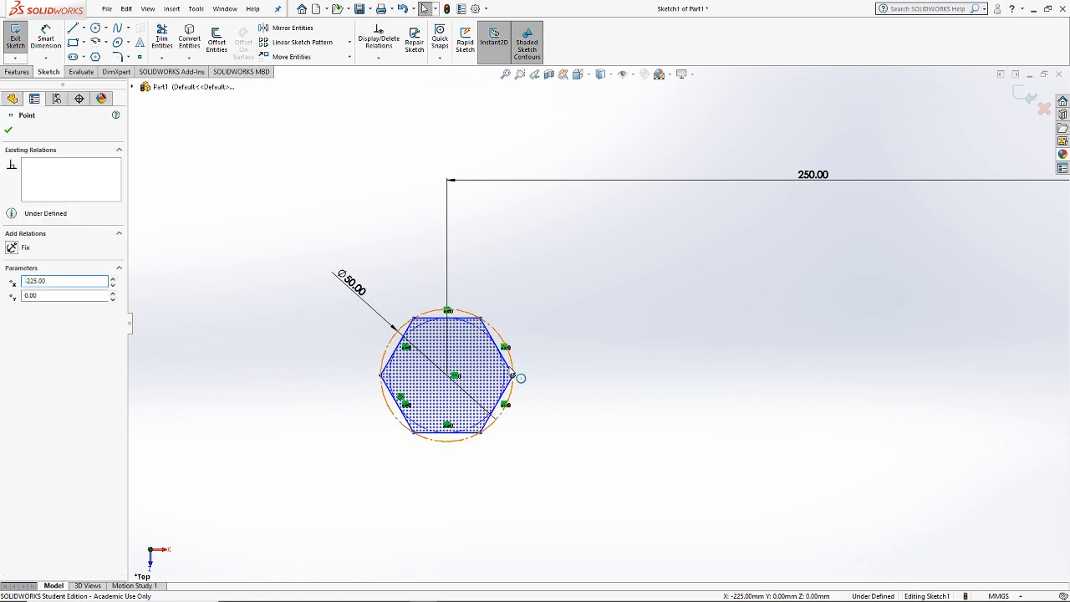
ctrl+click(516, 378)
click(518, 386)
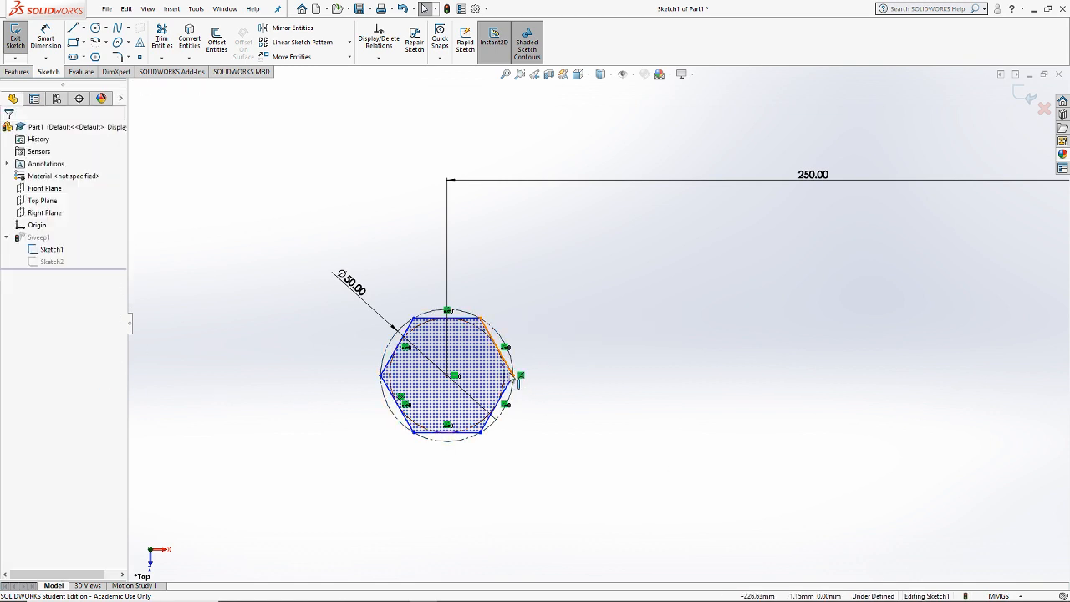
click(509, 368)
click(519, 385)
Step: Add a horizontal relation between the hexagon's centre and right vertex, and exit the sketch to rebuild the sweep with the hexagonal profile
click(455, 375)
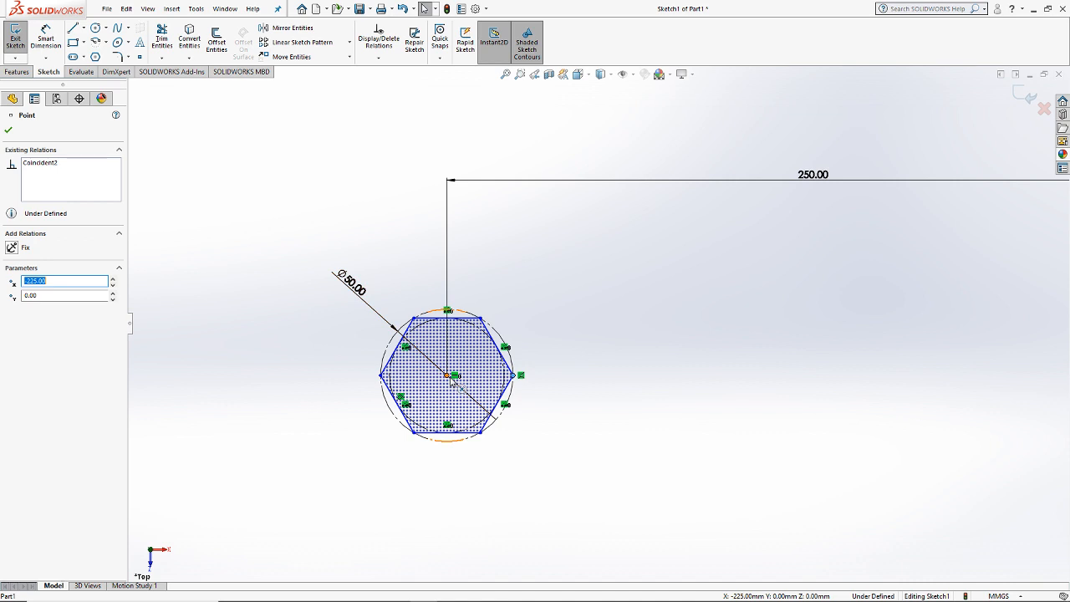
ctrl+click(513, 375)
click(25, 311)
click(593, 442)
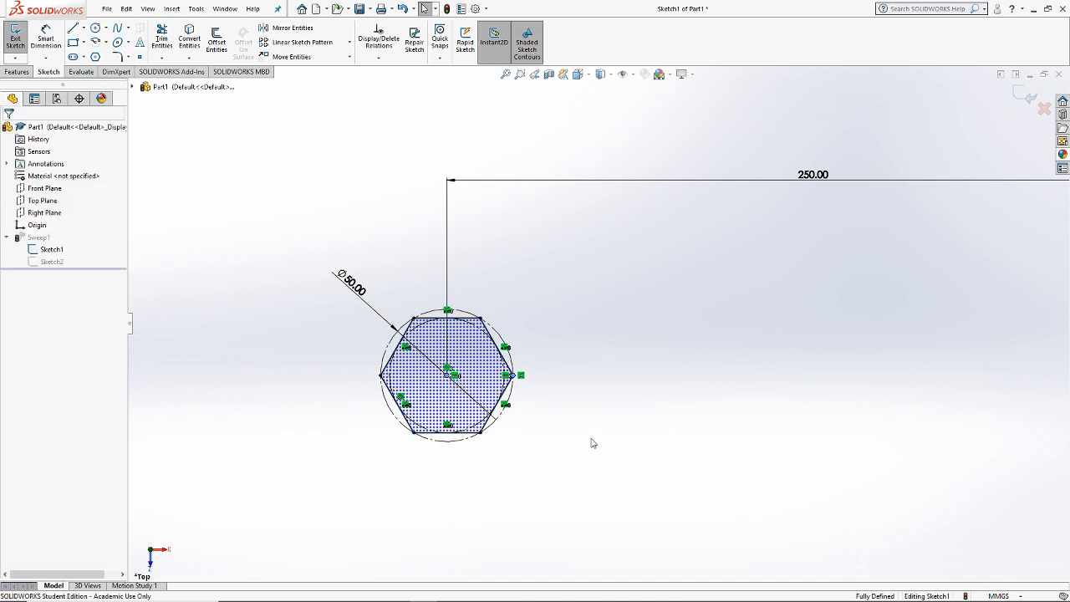
key(f)
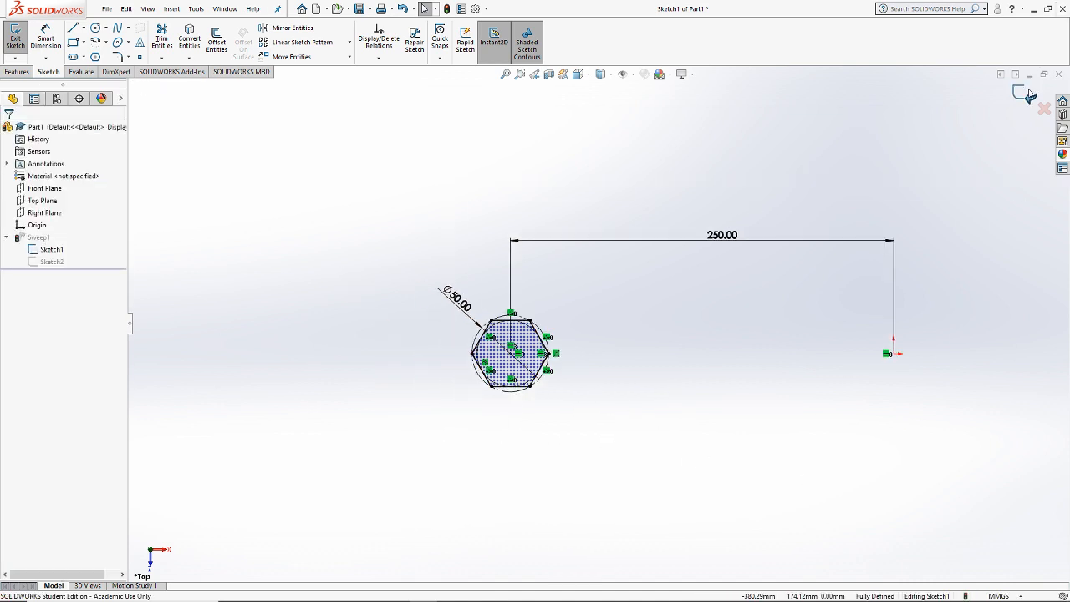
click(1027, 92)
mouse_move(724, 330)
middle_down()
mouse_move(766, 328)
mouse_move(757, 125)
mouse_move(697, 139)
mouse_move(793, 131)
mouse_move(824, 141)
mouse_move(832, 167)
mouse_move(811, 160)
mouse_move(758, 198)
mouse_move(744, 259)
middle_up()
scroll(744, 259, down, 3)
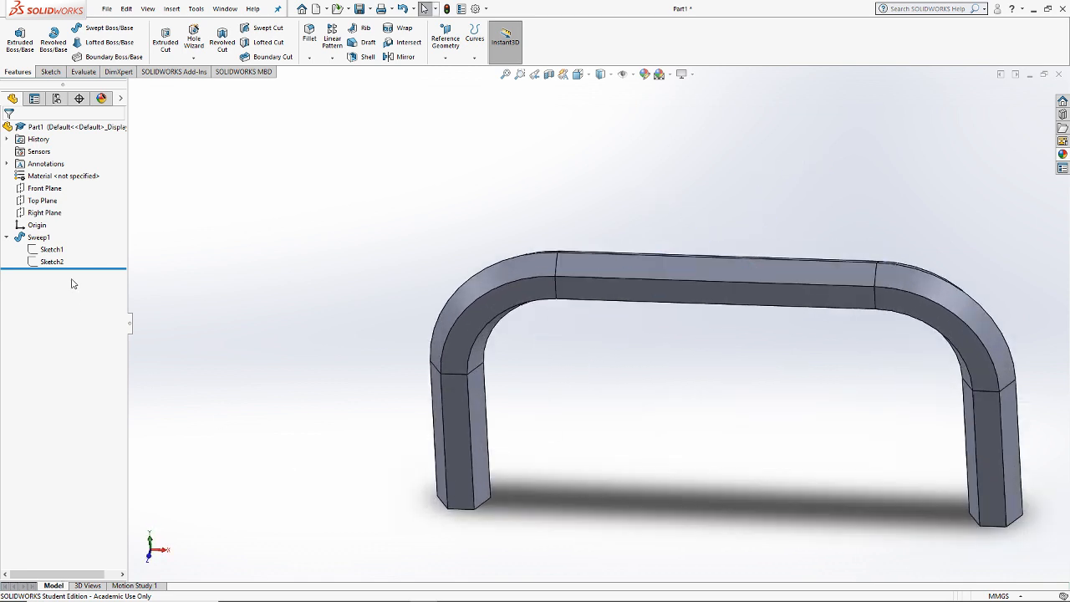
Step: Edit Sketch1 again and delete all six hexagon sides and the hexagon's inner circle, keeping the 50 mm construction circle
right_click(46, 249)
click(52, 216)
click(577, 74)
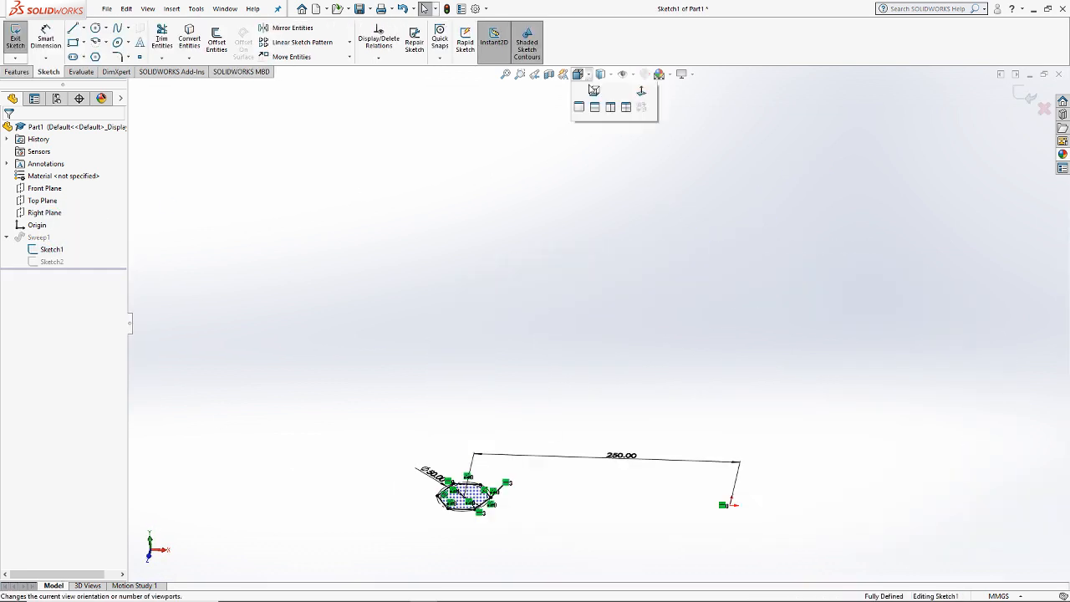
click(597, 122)
scroll(400, 351, down, 4)
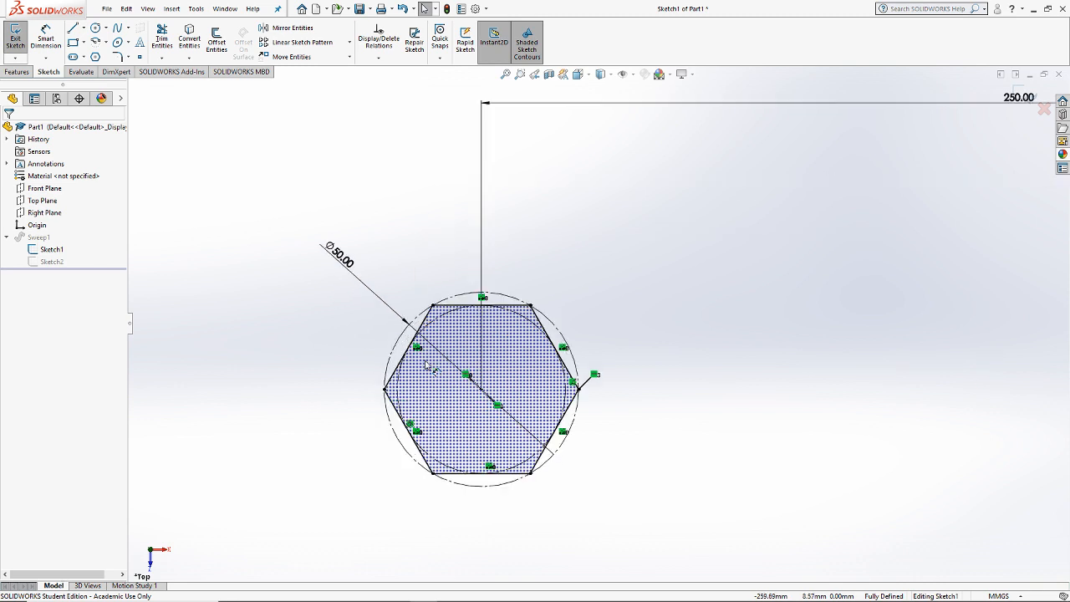
click(434, 322)
key(Delete)
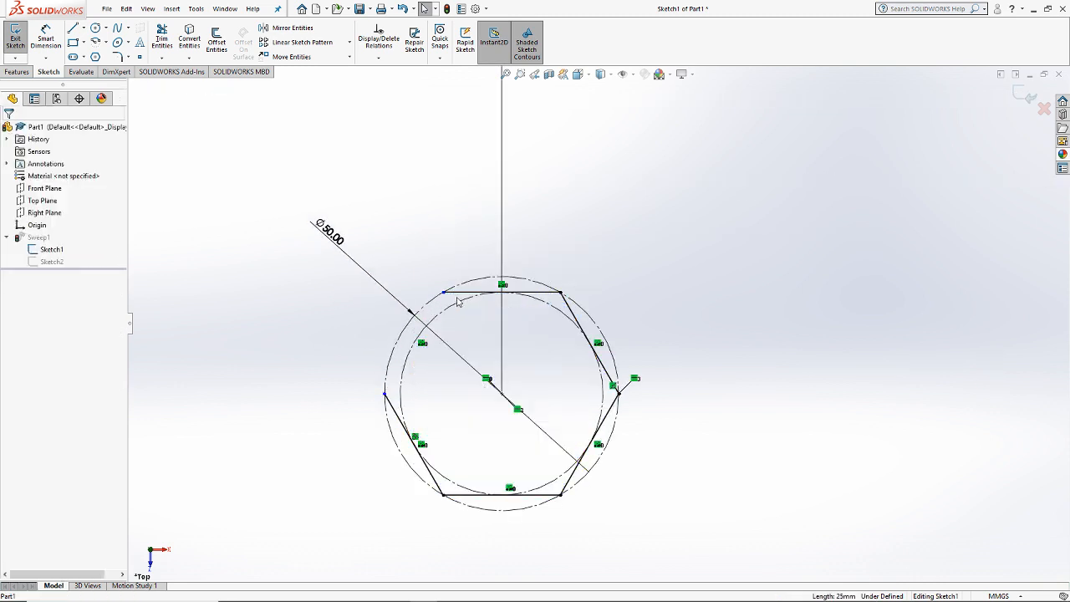
click(462, 294)
key(Delete)
click(456, 306)
key(Delete)
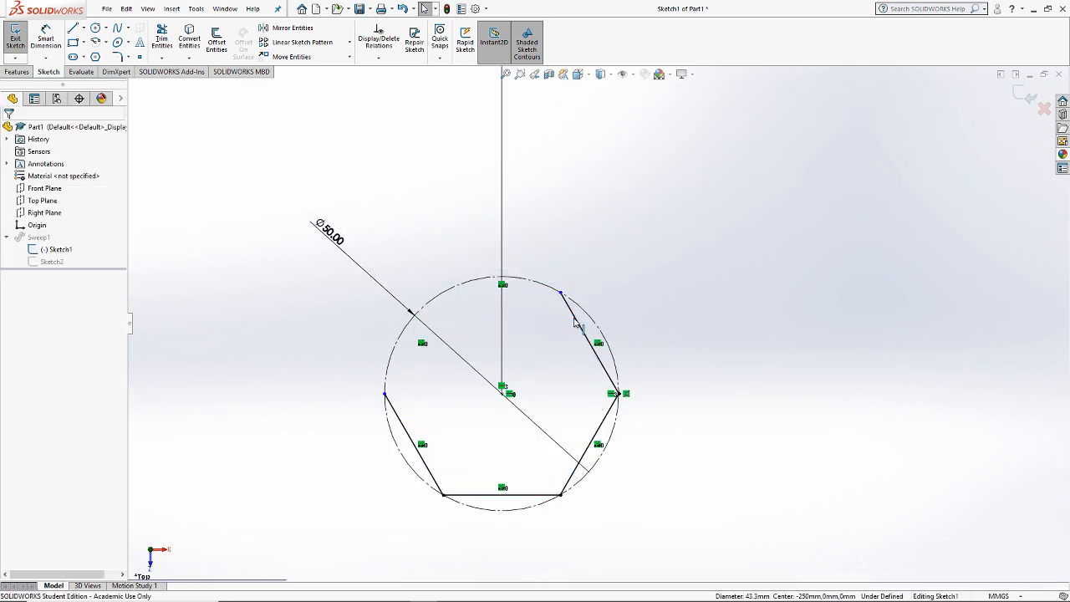
click(585, 338)
key(Delete)
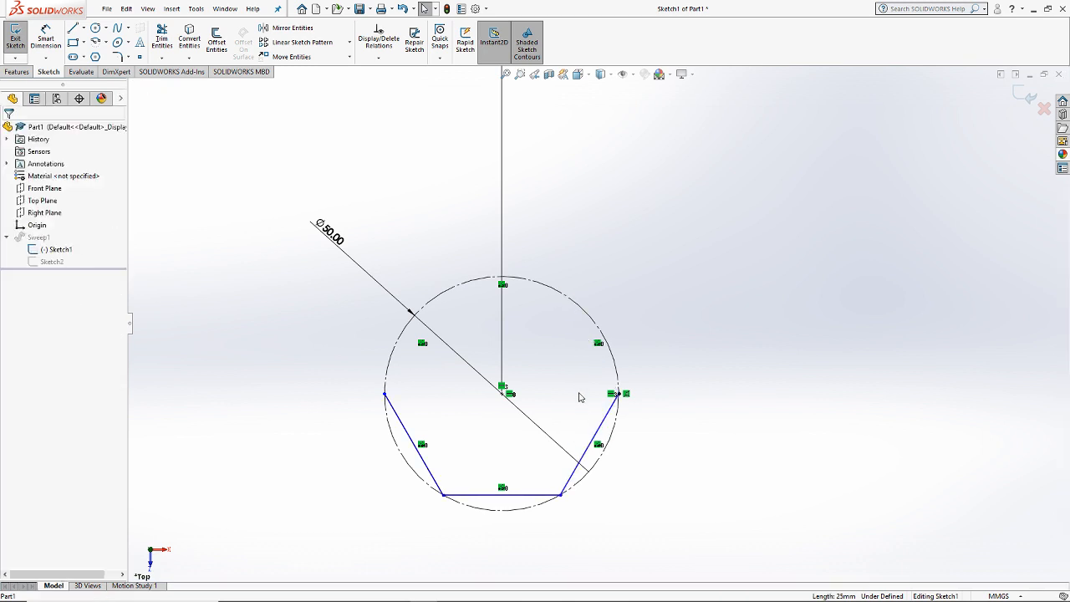
click(595, 434)
key(Delete)
click(541, 495)
key(Delete)
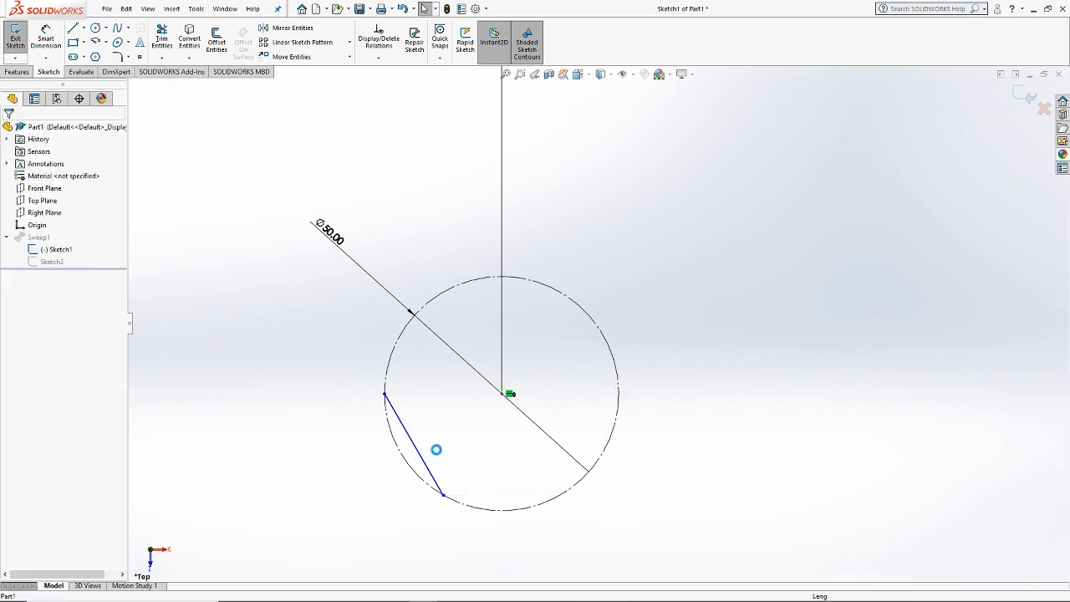
click(427, 465)
key(Delete)
Step: Sketch a closed irregular hook-shaped profile of straight lines across the construction circle, and exit the sketch to rebuild the sweep
key(l)
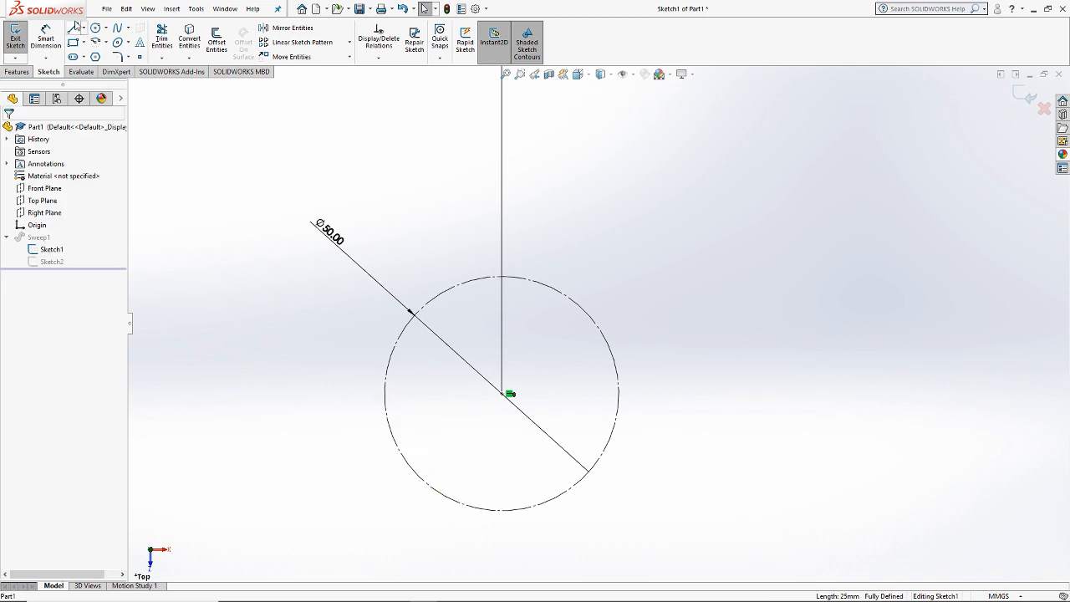
click(459, 241)
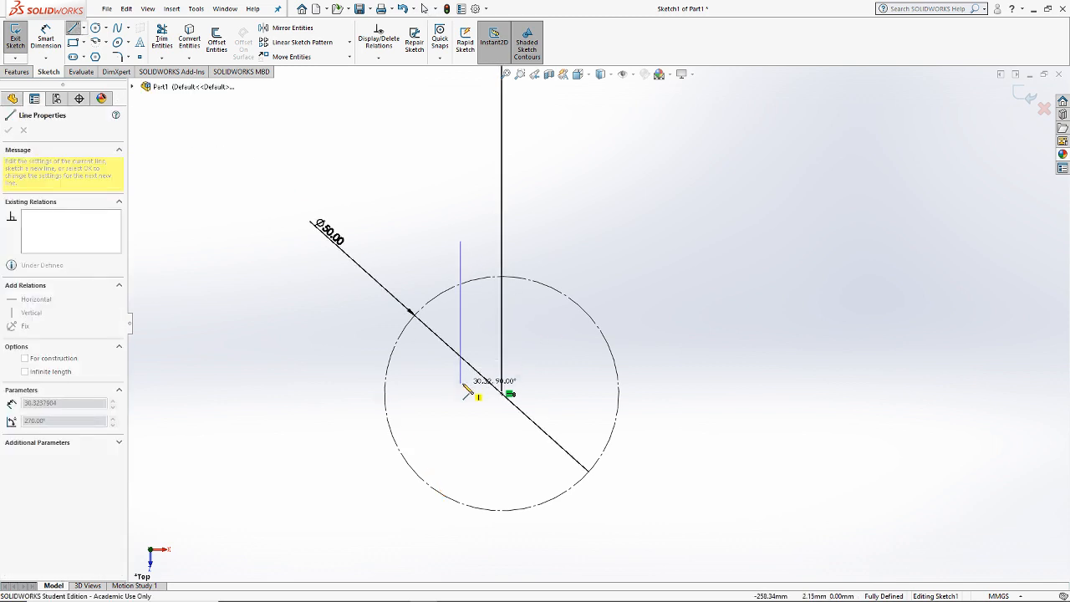
click(459, 382)
click(434, 441)
click(359, 469)
click(312, 392)
click(325, 364)
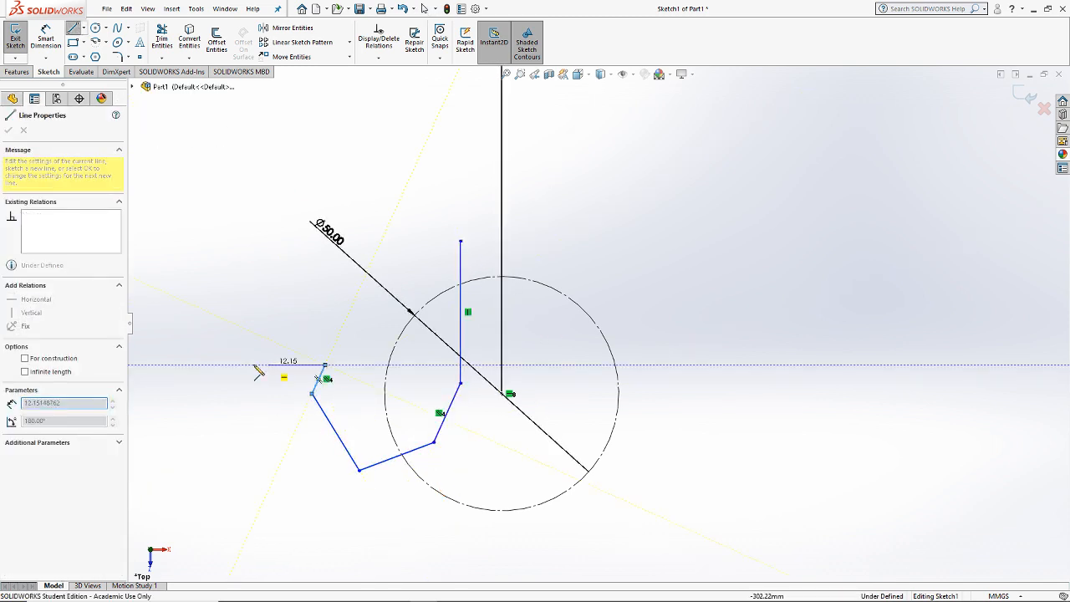
click(226, 364)
click(248, 441)
click(340, 492)
click(425, 513)
click(492, 475)
click(525, 431)
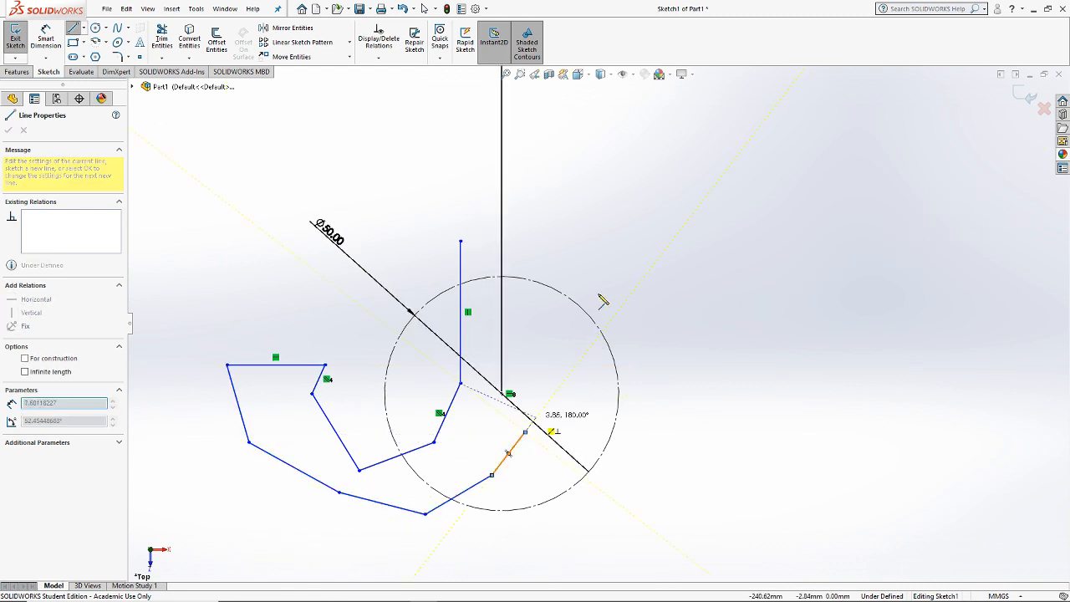
click(570, 383)
double_click(594, 340)
click(599, 280)
click(594, 240)
click(575, 223)
click(461, 240)
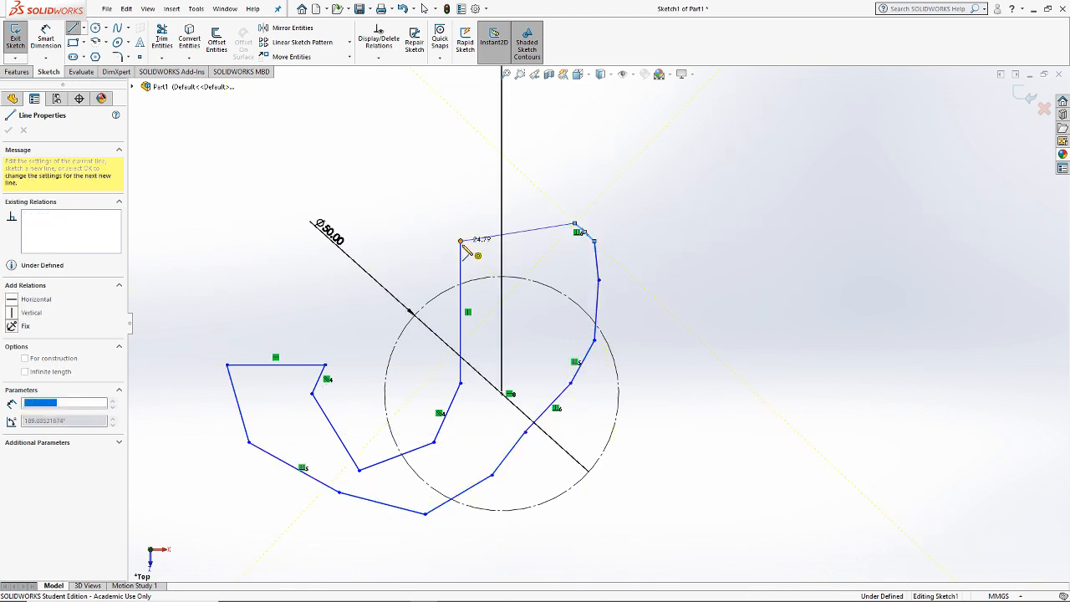
key(Escape)
scroll(431, 371, up, 5)
click(16, 37)
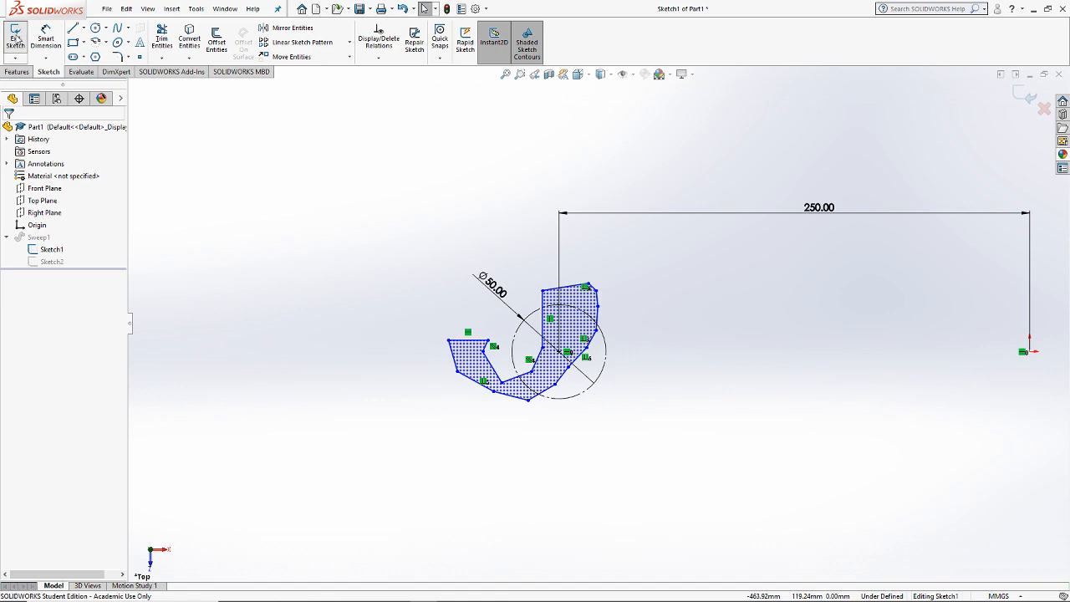
Step: Examine the swept handle with the irregular hook-shaped profile from several angles, including its end face
mouse_move(707, 369)
middle_down()
mouse_move(903, 376)
mouse_move(905, 181)
mouse_move(733, 160)
mouse_move(594, 180)
mouse_move(580, 251)
mouse_move(651, 209)
mouse_move(704, 197)
mouse_move(802, 284)
mouse_move(795, 311)
mouse_move(866, 165)
mouse_move(881, 158)
mouse_move(783, 465)
mouse_move(814, 363)
mouse_move(789, 318)
mouse_move(794, 331)
mouse_move(1034, 382)
middle_up()
scroll(1034, 382, up, 3)
scroll(942, 332, down, 3)
scroll(818, 329, down, 3)
middle_drag(818, 329, 824, 338)
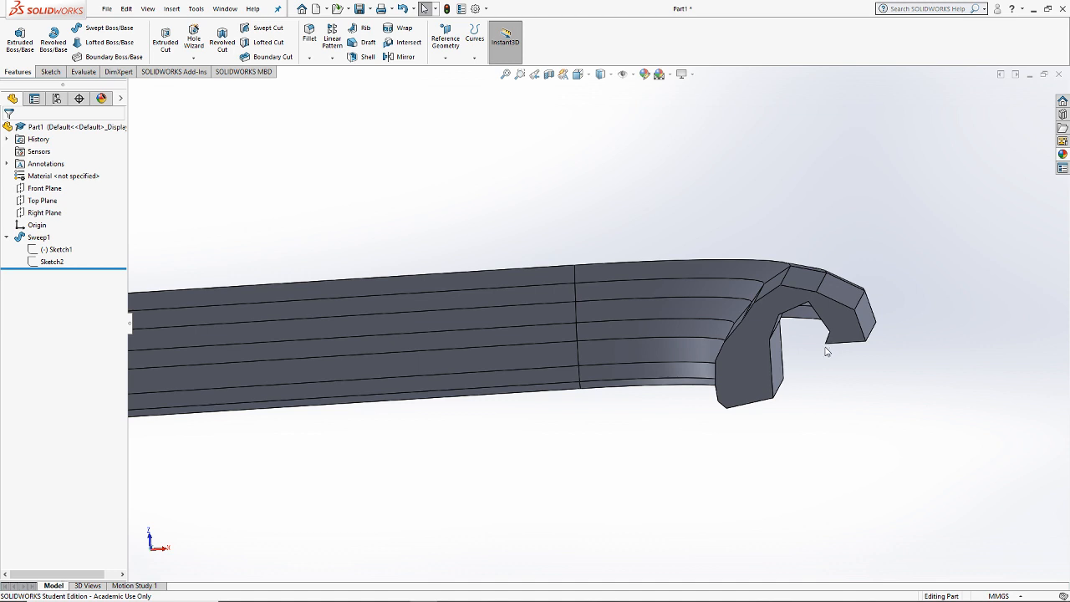
scroll(635, 317, up, 3)
middle_drag(549, 281, 611, 308)
scroll(558, 410, up, 5)
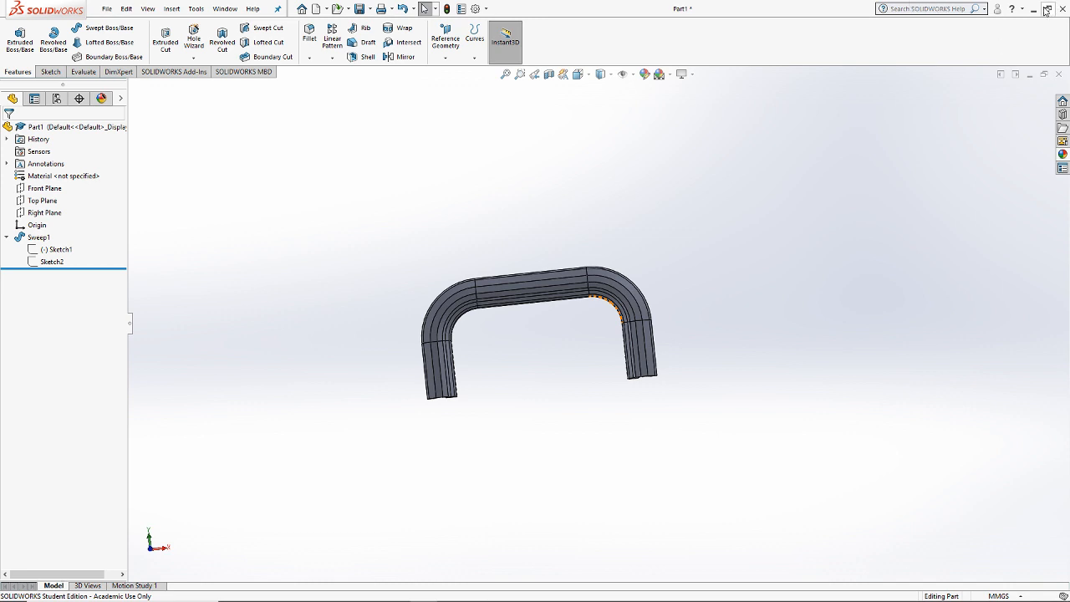
Step: Close the handle part document
click(1058, 74)
click(498, 314)
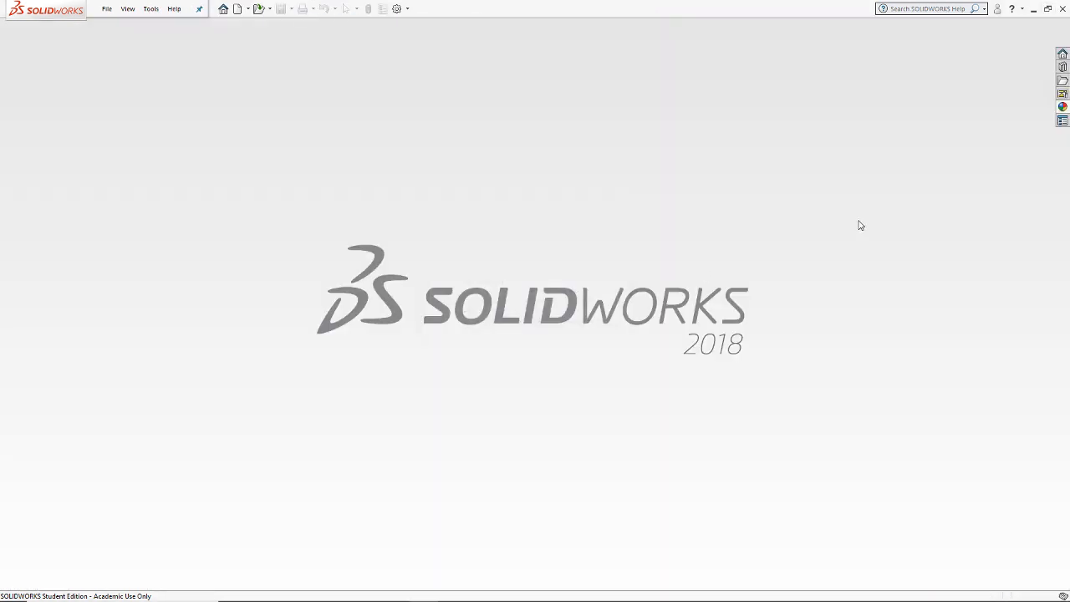
Step: Minimize SOLIDWORKS and the Handle-6000 drawing, and open Paperclip.png from the desktop in Paint 3D
click(1036, 10)
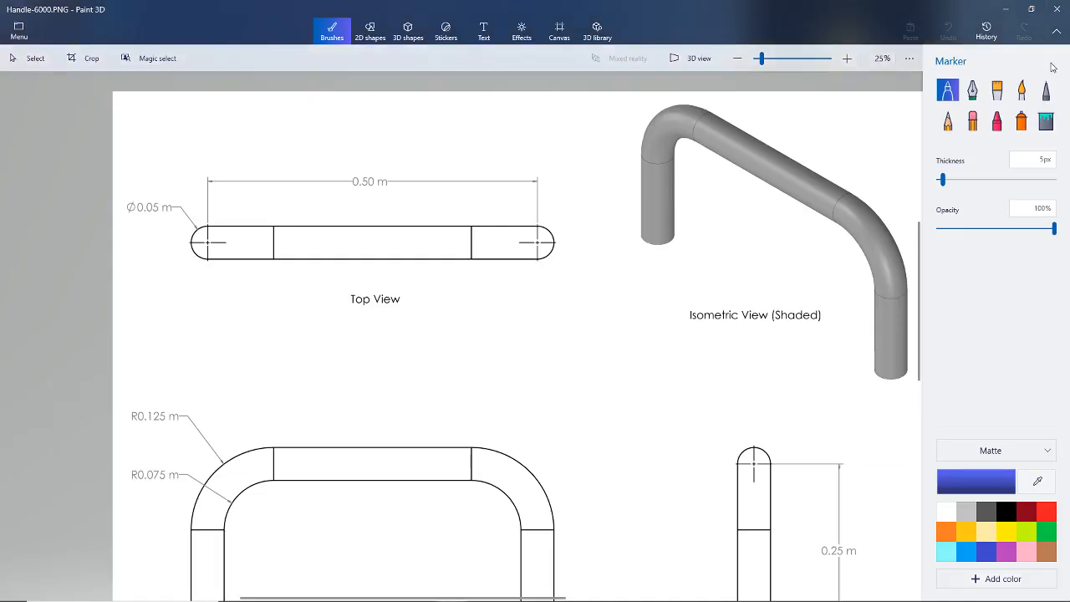
click(1005, 8)
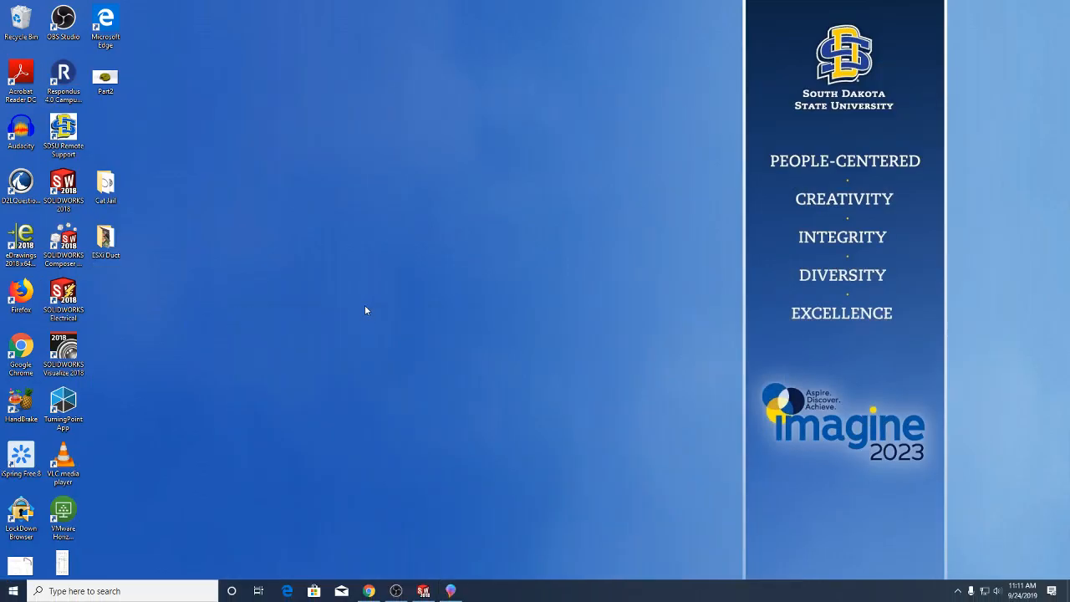
right_click(62, 564)
click(113, 280)
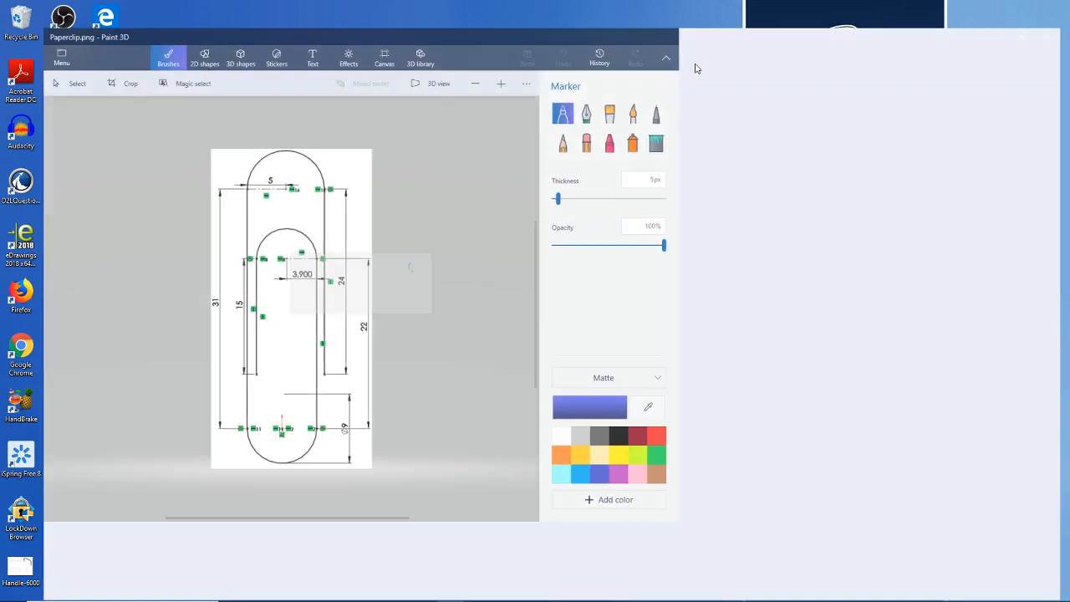
Step: Maximize the Paint 3D window and enlarge the Paperclip.png drawing
click(700, 64)
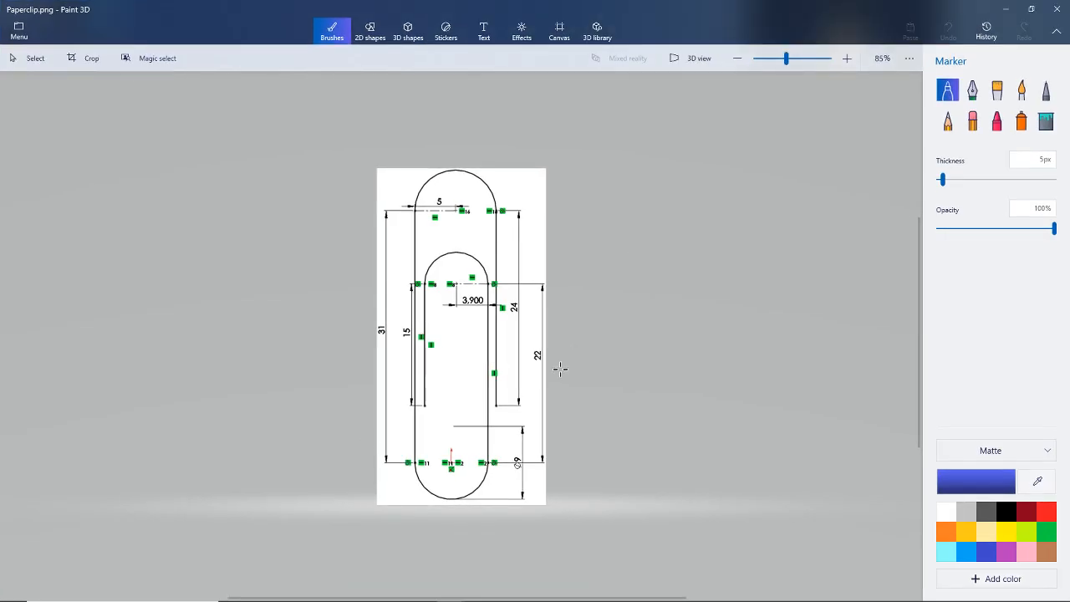
scroll(532, 366, up, 2)
key(alt)
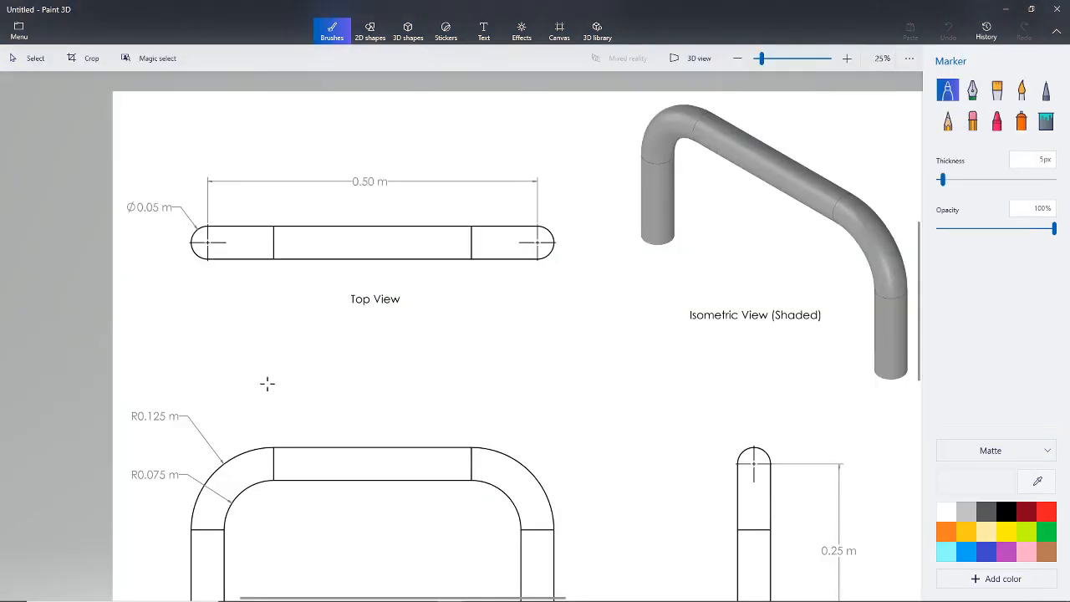
Step: Switch to SOLIDWORKS, create a new part and start a sketch on the Top Plane
key(alt+Tab)
key(alt+Tab)
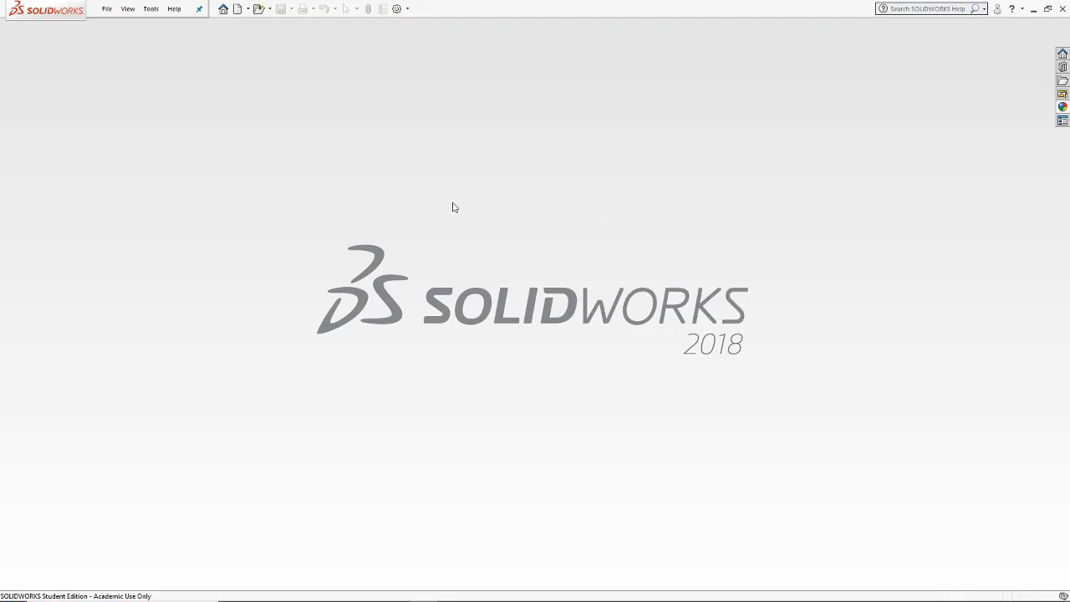
click(107, 8)
click(117, 24)
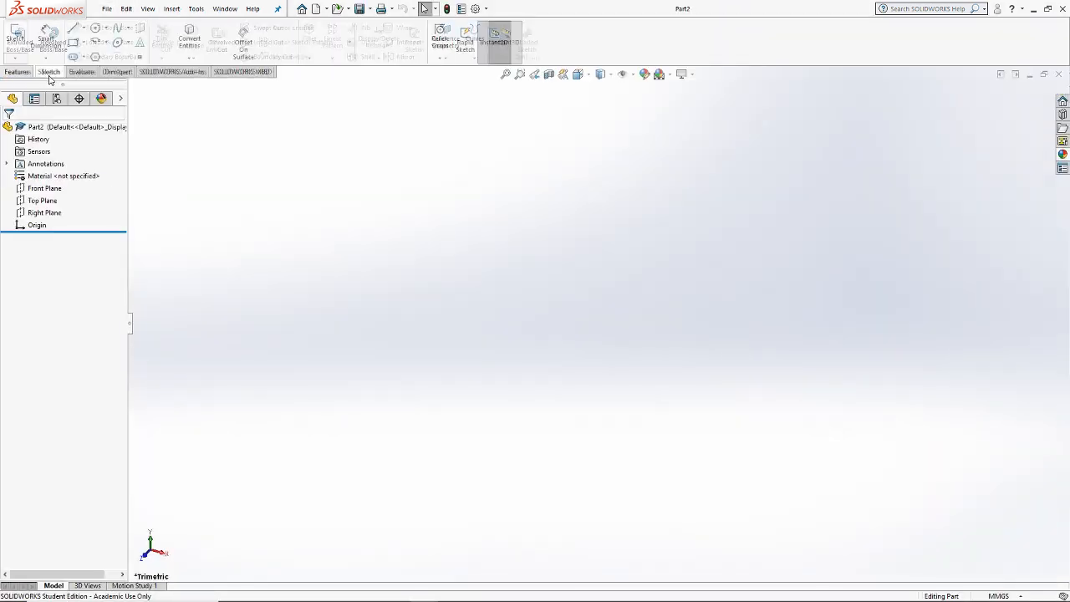
click(15, 35)
click(389, 349)
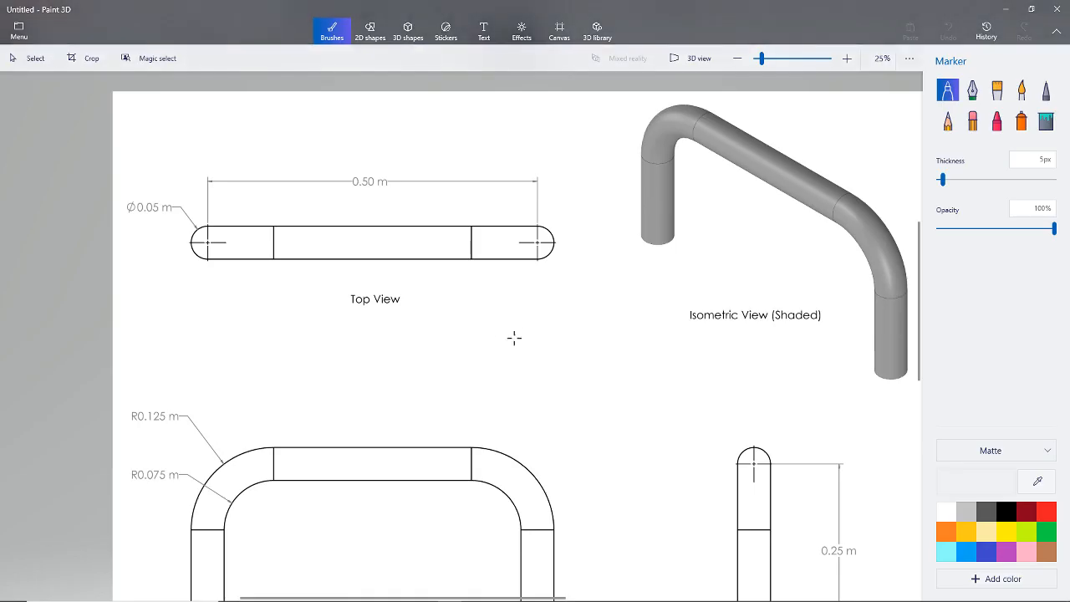
Step: Review the arcs and dimensions of the Paperclip.png drawing in Paint 3D, and return to the SOLIDWORKS sketch with the Circle tool active
key(alt+Tab)
key(alt+Tab)
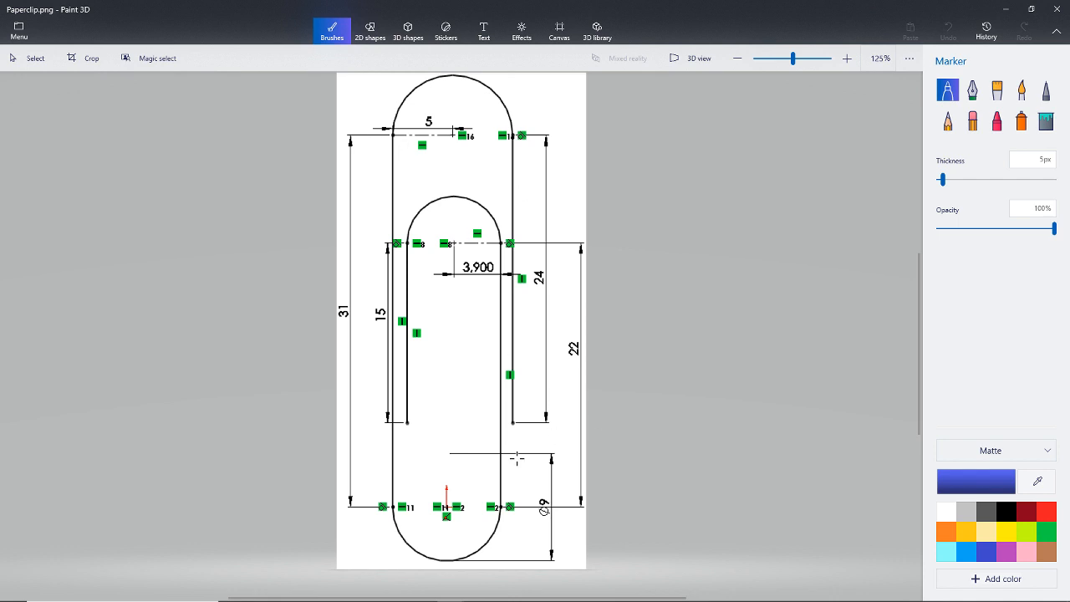
key(alt+Tab)
key(alt+Tab)
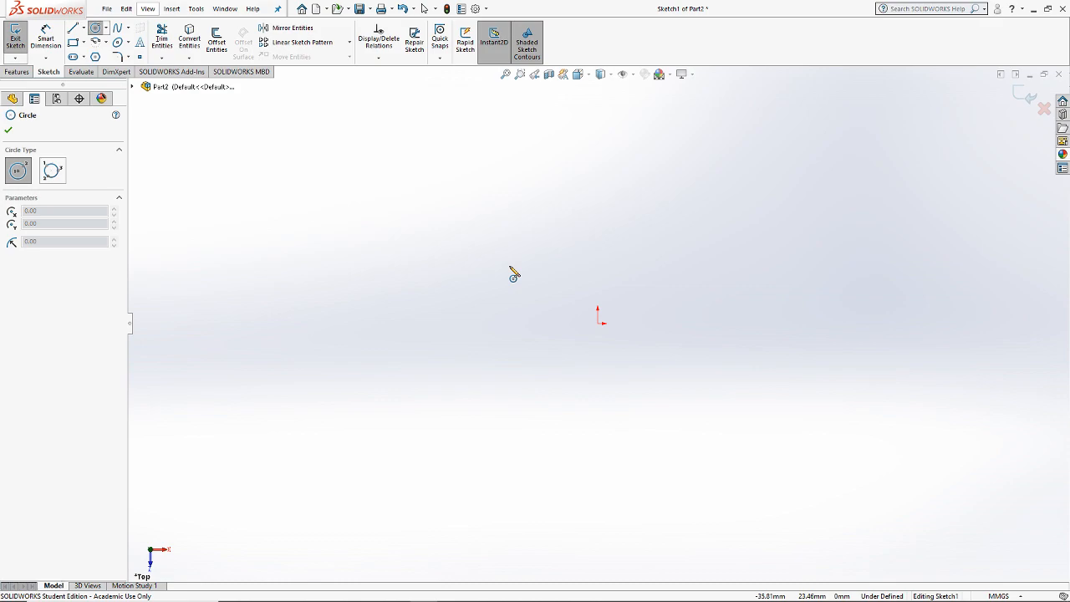
key(alt+Tab)
key(alt+Tab)
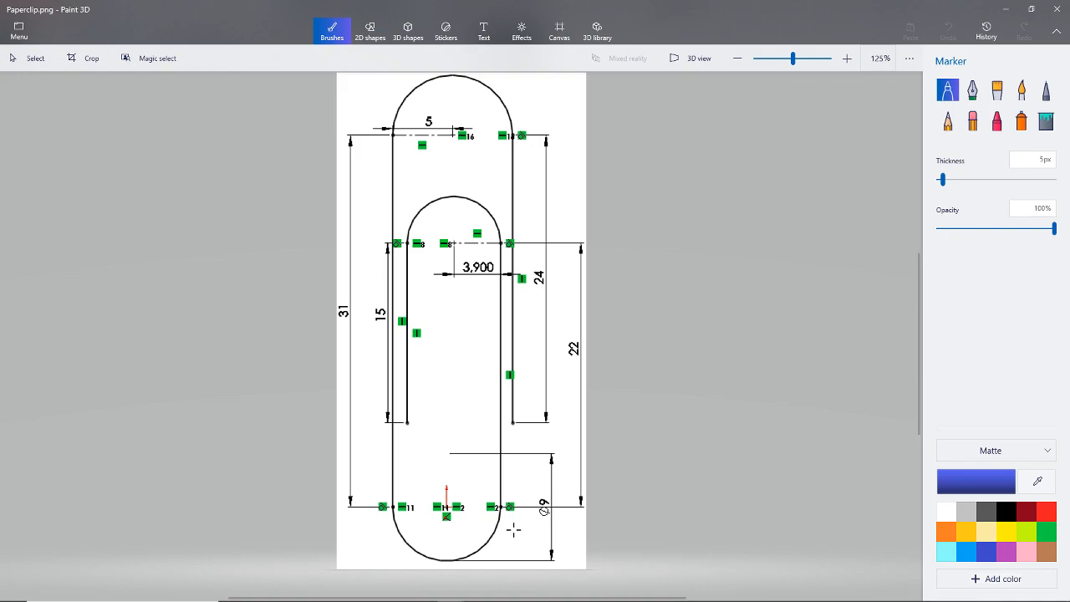
key(alt+Tab)
Step: Sketch a circle of about 33 mm radius centred on the origin and two similar circles stacked above it
click(596, 323)
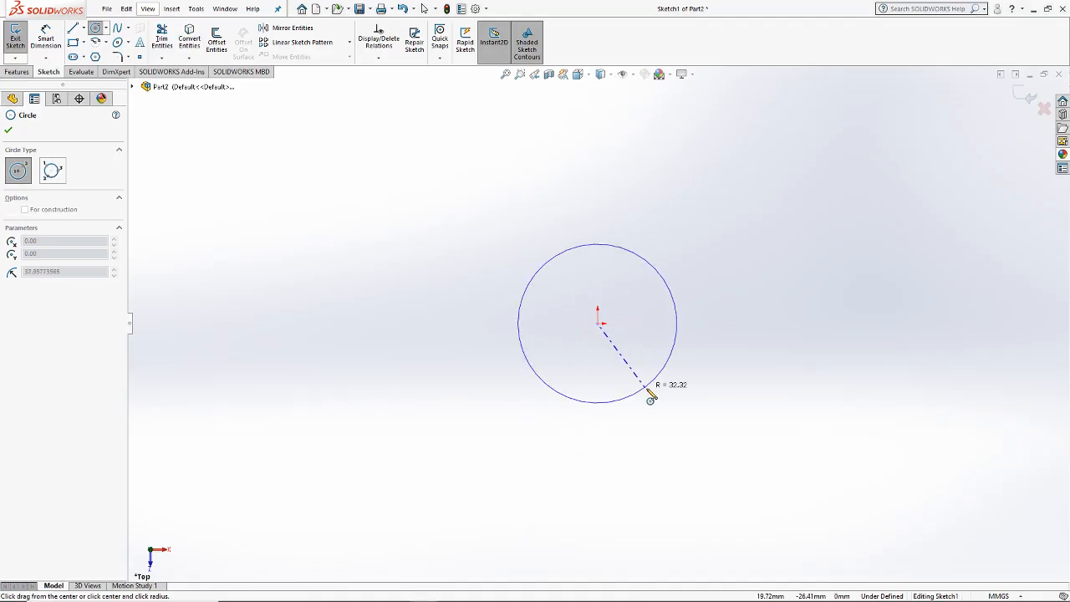
click(631, 323)
scroll(616, 184, down, 2)
click(605, 197)
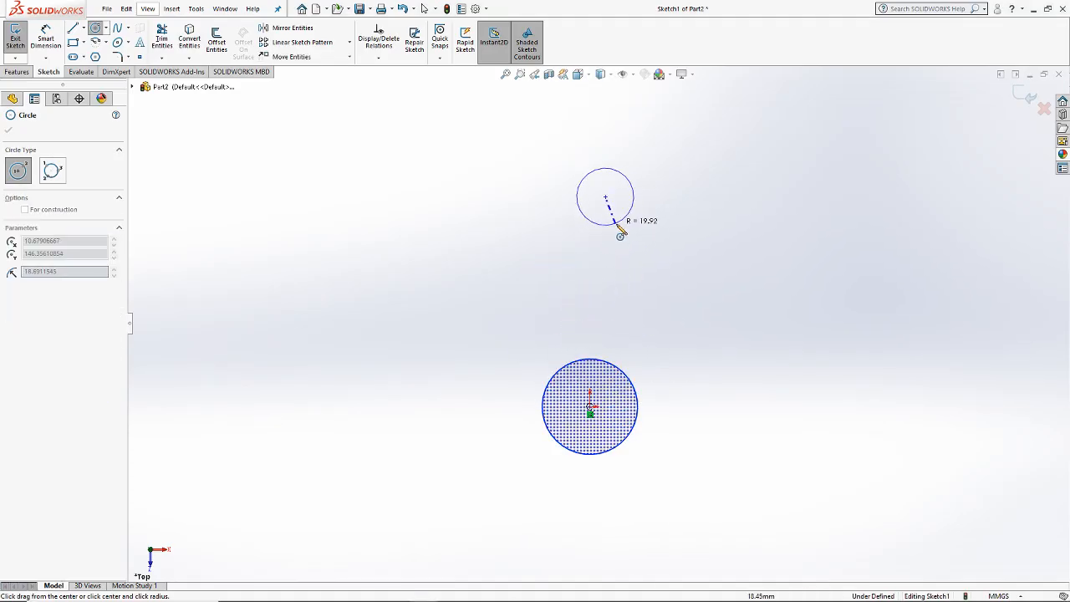
click(644, 218)
click(596, 103)
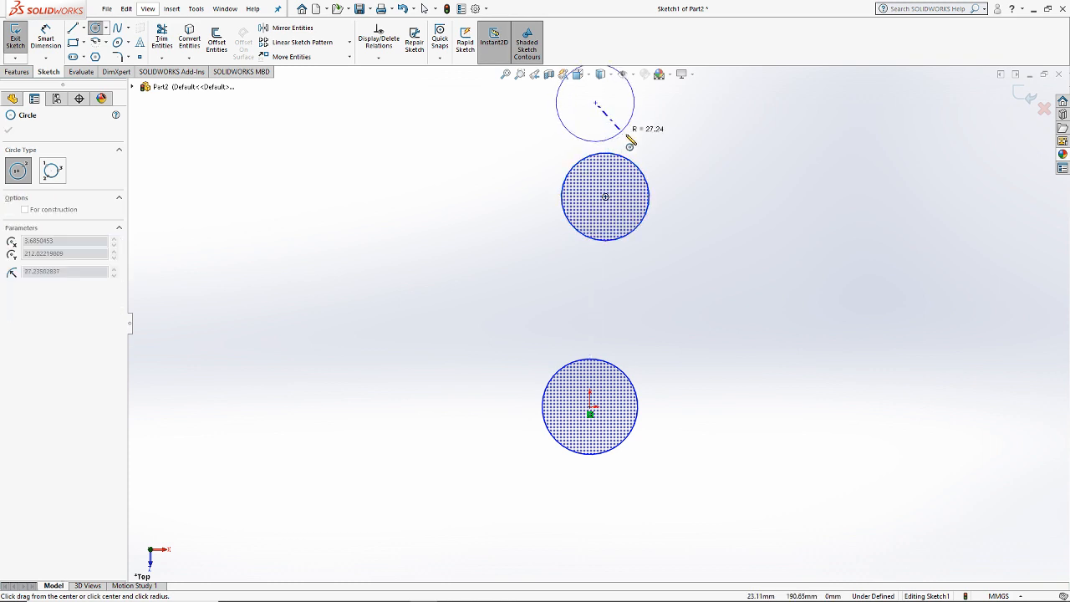
click(632, 148)
key(Escape)
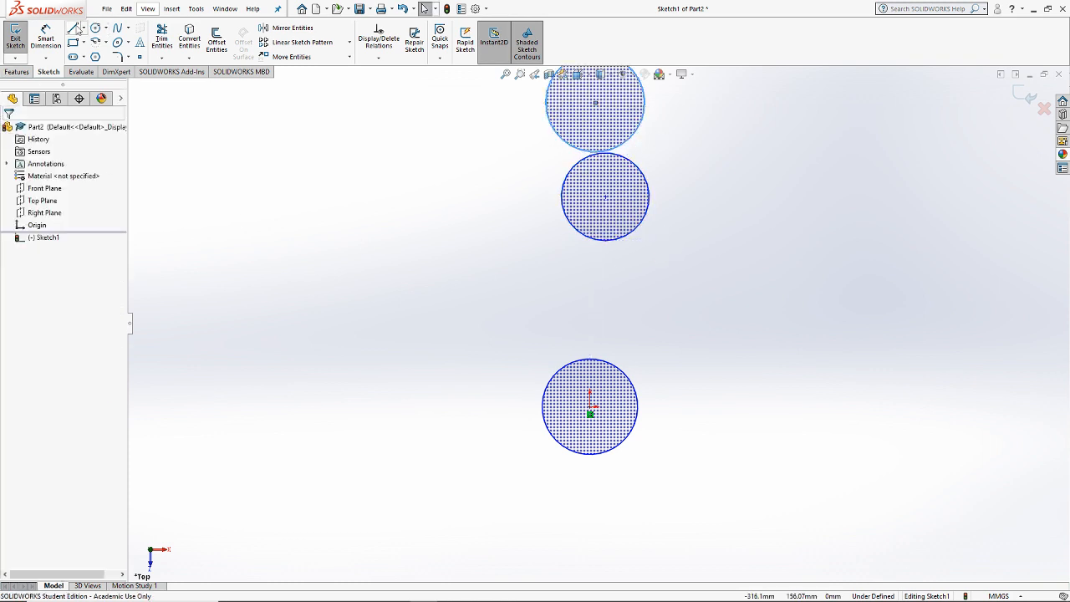
Step: Draw lines joining the bottom and top circles' left sides, and the bottom and middle circles' right sides, the latter about 147 mm long
click(74, 29)
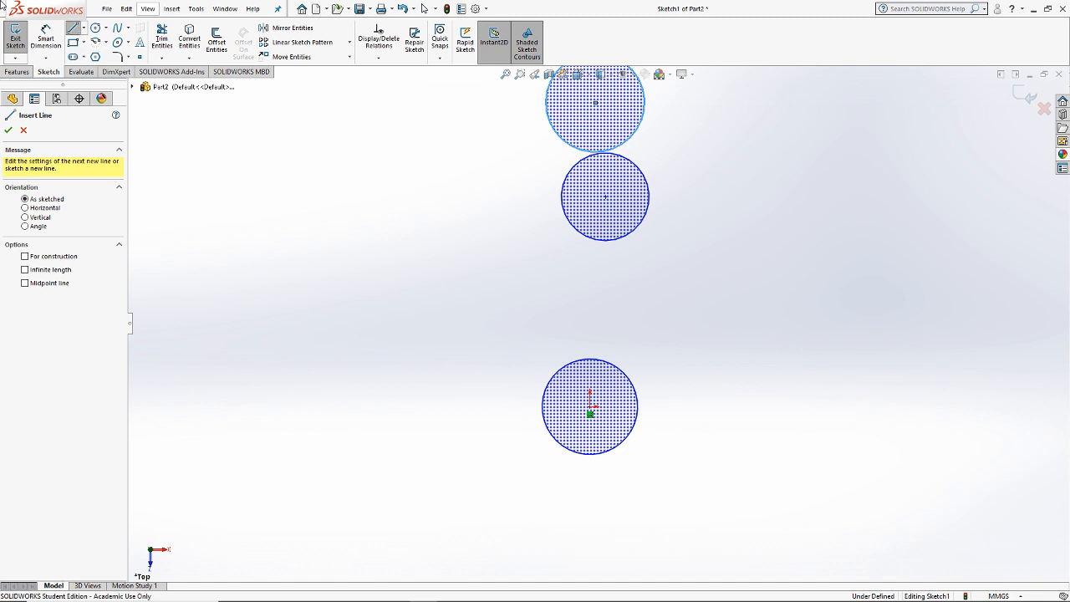
click(541, 407)
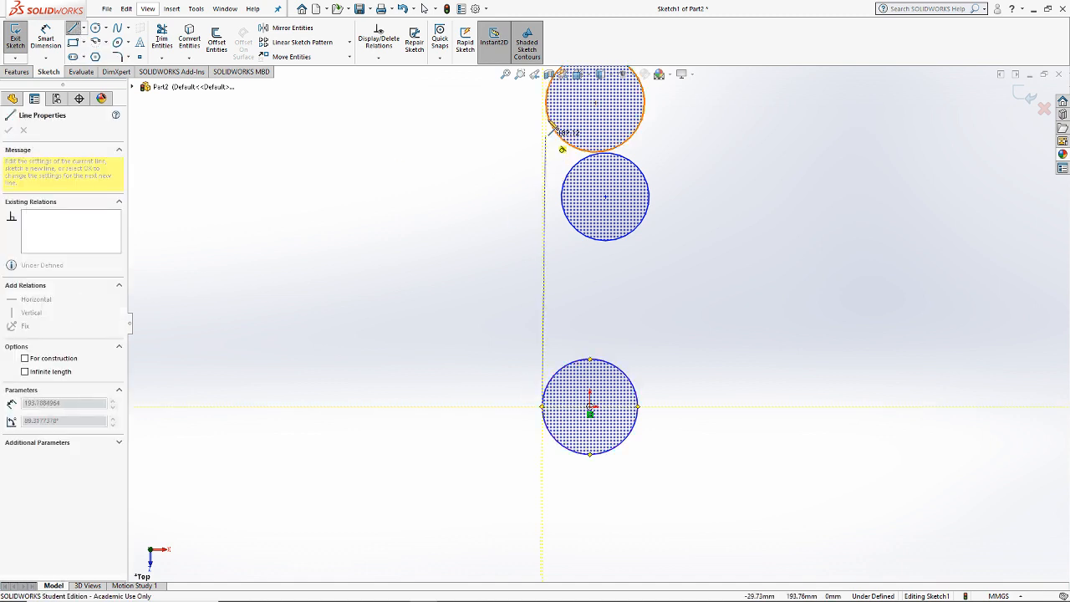
click(545, 107)
key(Escape)
key(l)
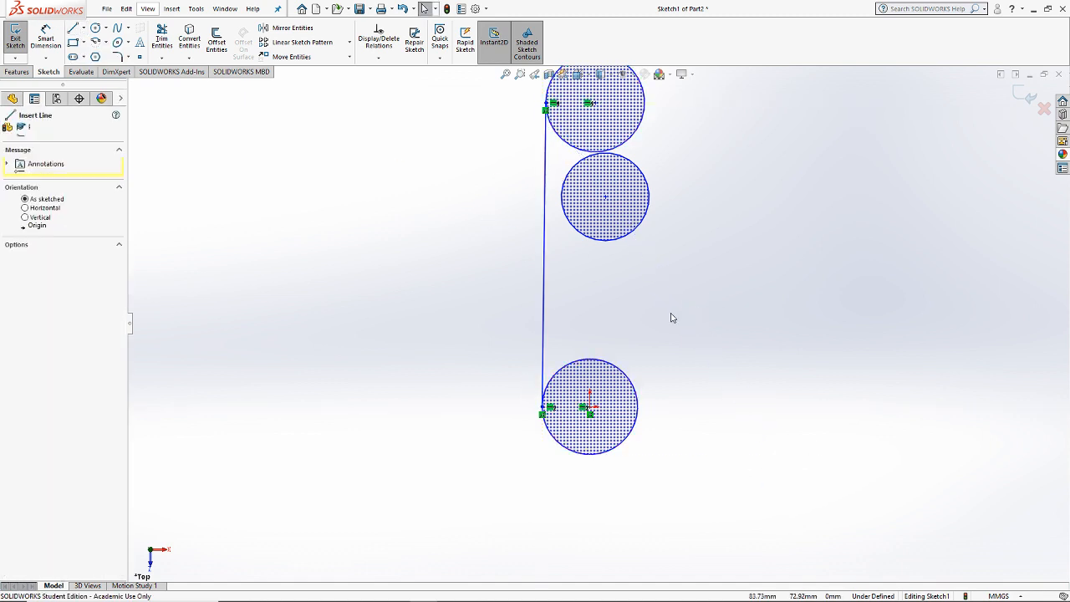
click(639, 398)
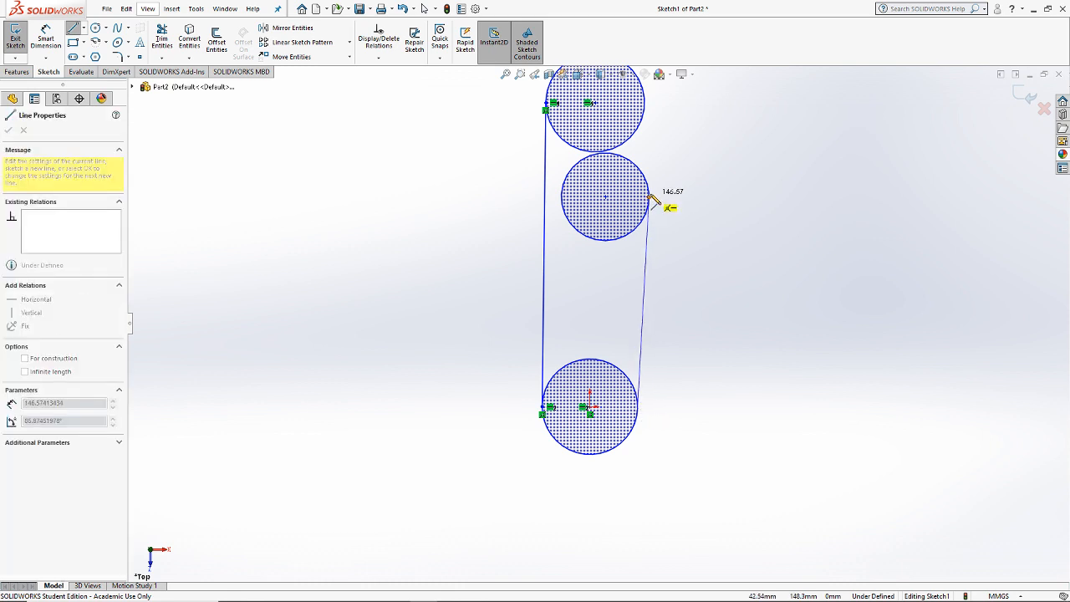
click(650, 202)
key(Escape)
Step: Draw a vertical line down from the middle circle's left side and a slanted line down from the top circle's right side
key(l)
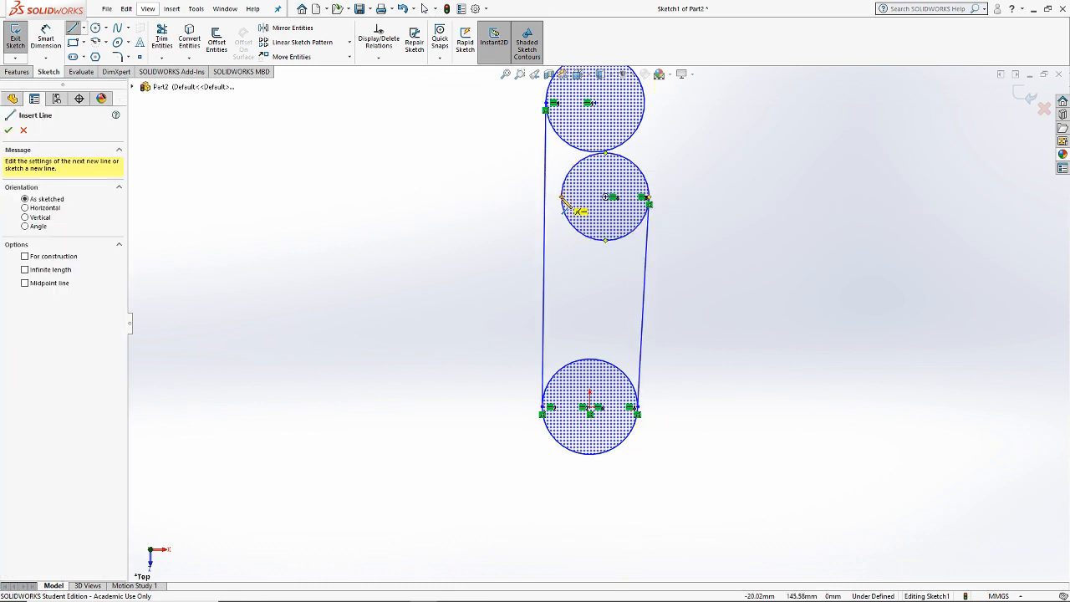
click(561, 198)
click(561, 314)
key(Escape)
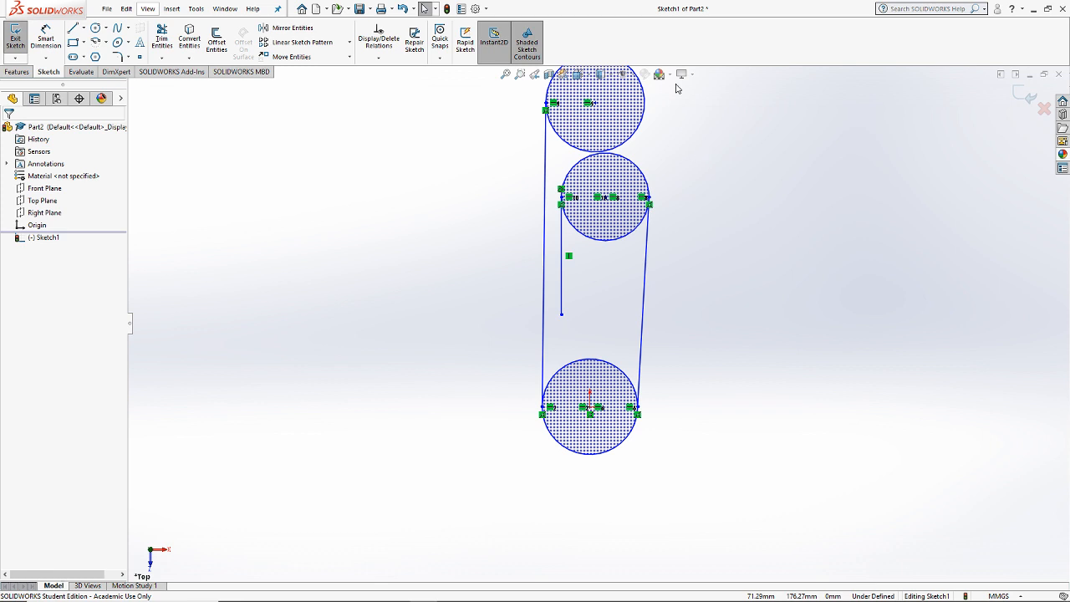
key(l)
click(645, 103)
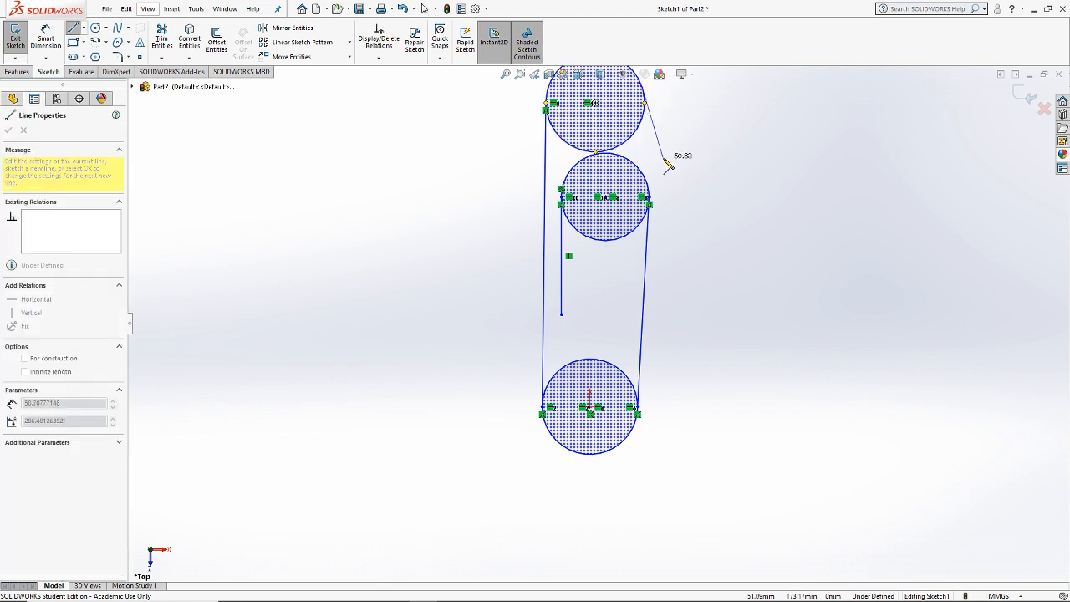
click(717, 346)
key(Escape)
scroll(669, 226, up, 1)
scroll(670, 226, down, 2)
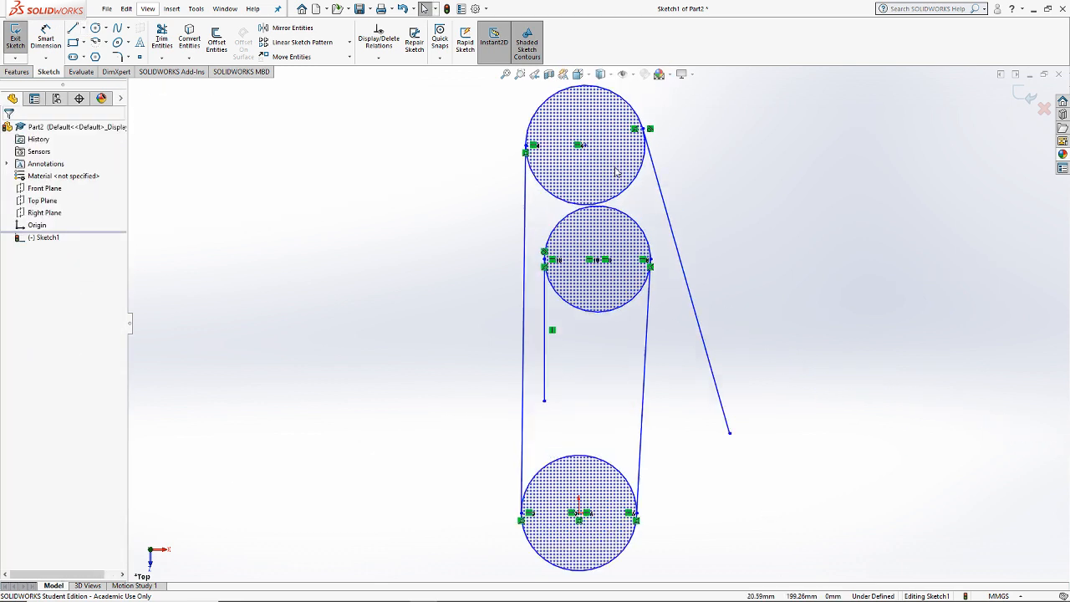
Step: Power-trim the inner halves of all three circles, leaving the paperclip's end arcs joined to the lines
click(161, 37)
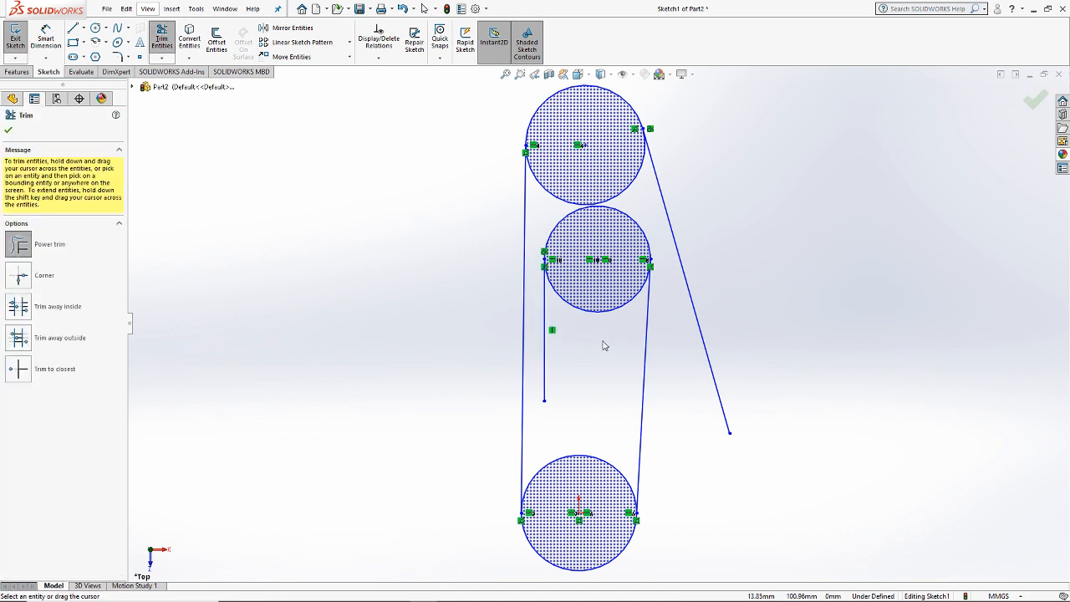
drag(609, 293, 587, 462)
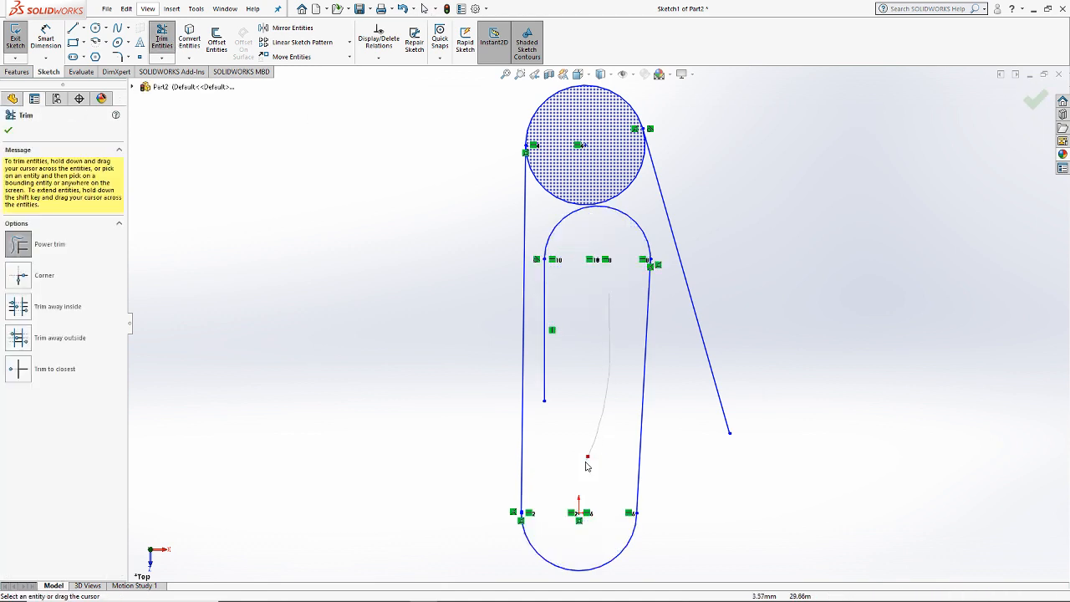
click(636, 178)
key(Escape)
Step: Check the paperclip drawing and dimension the bottom arc at the origin with a 4.5 mm radius
click(56, 42)
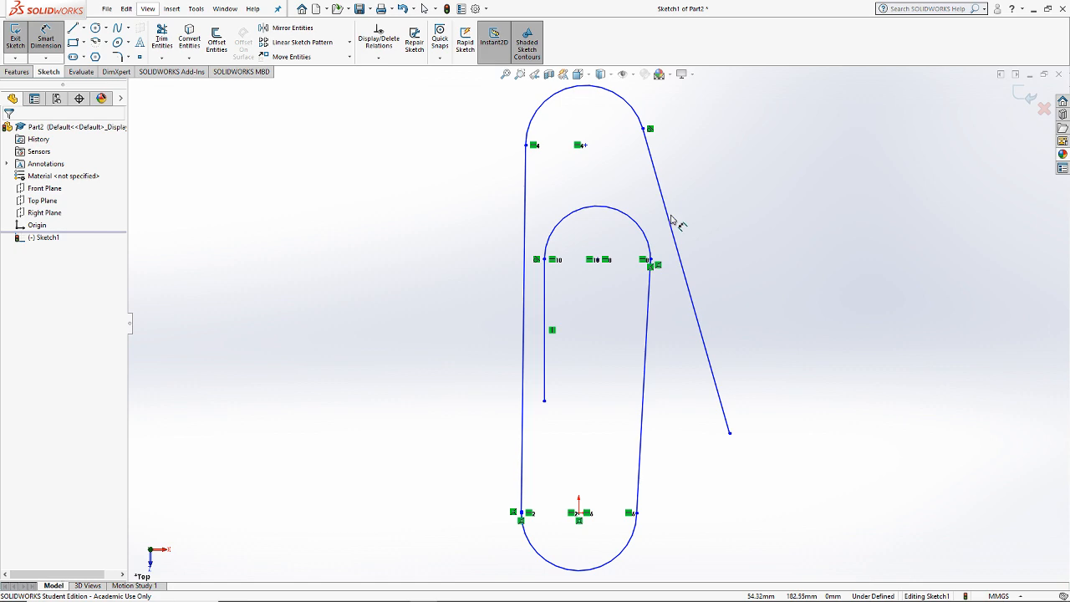
click(452, 591)
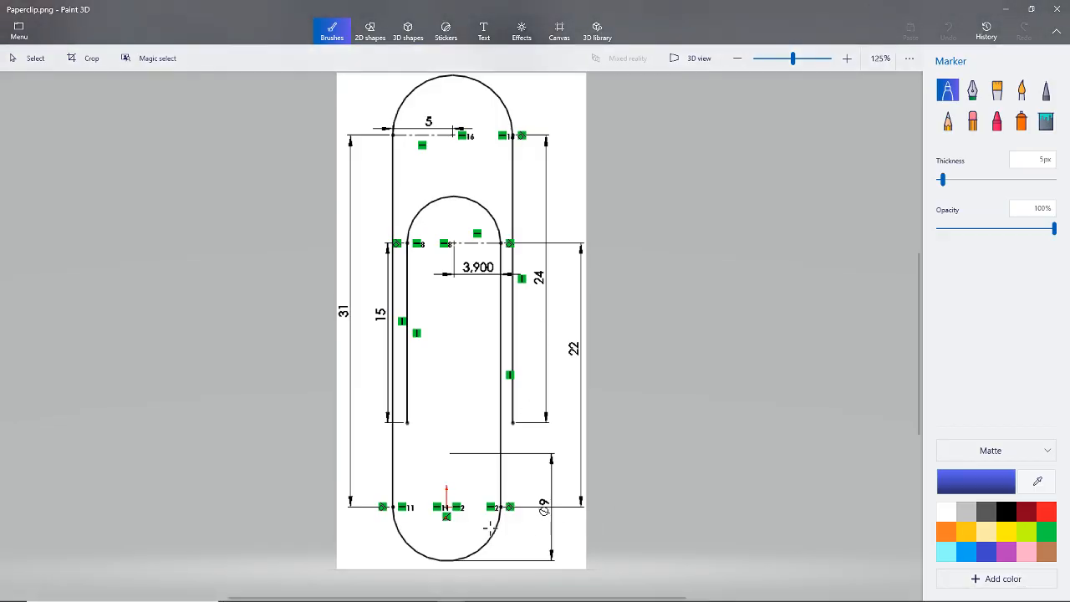
key(alt+Tab)
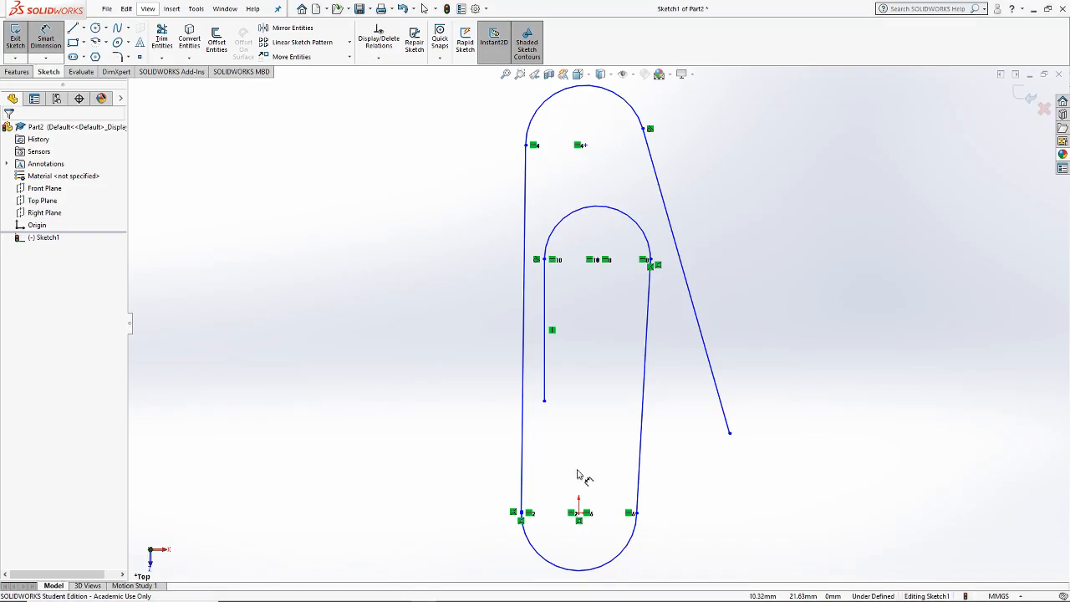
click(633, 558)
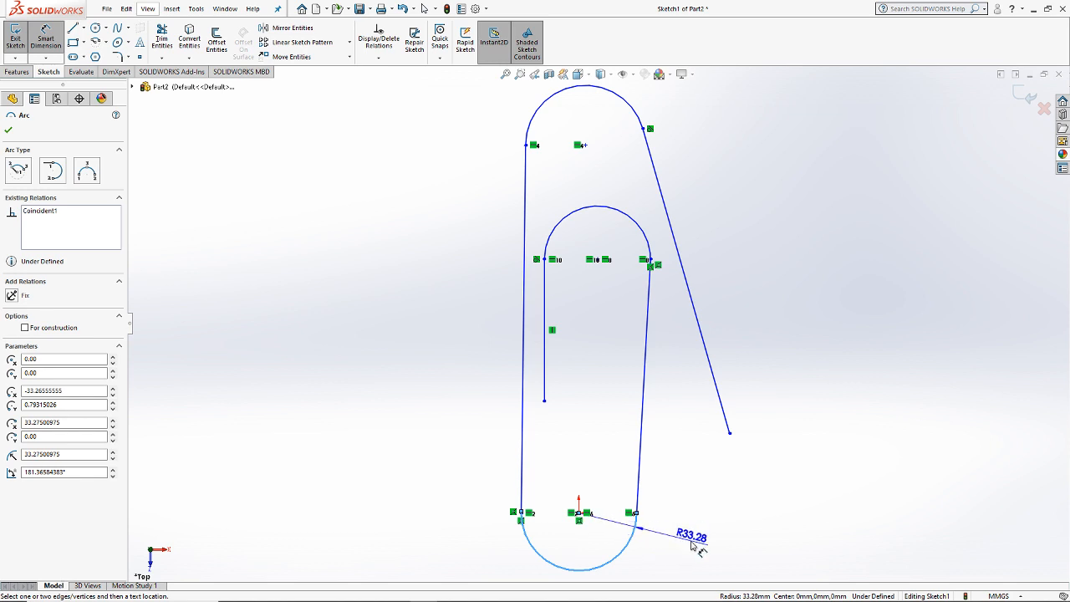
click(698, 539)
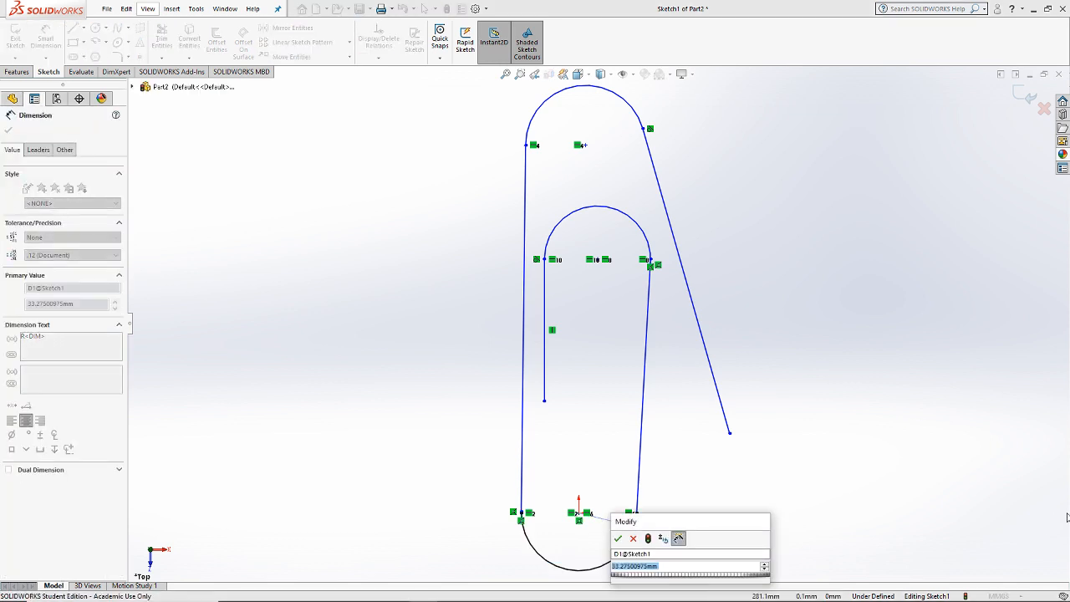
text(4.5)
key(Return)
Step: Check the paperclip drawing and dimension the inner upper arc with a 3.9 mm radius
key(alt+Tab)
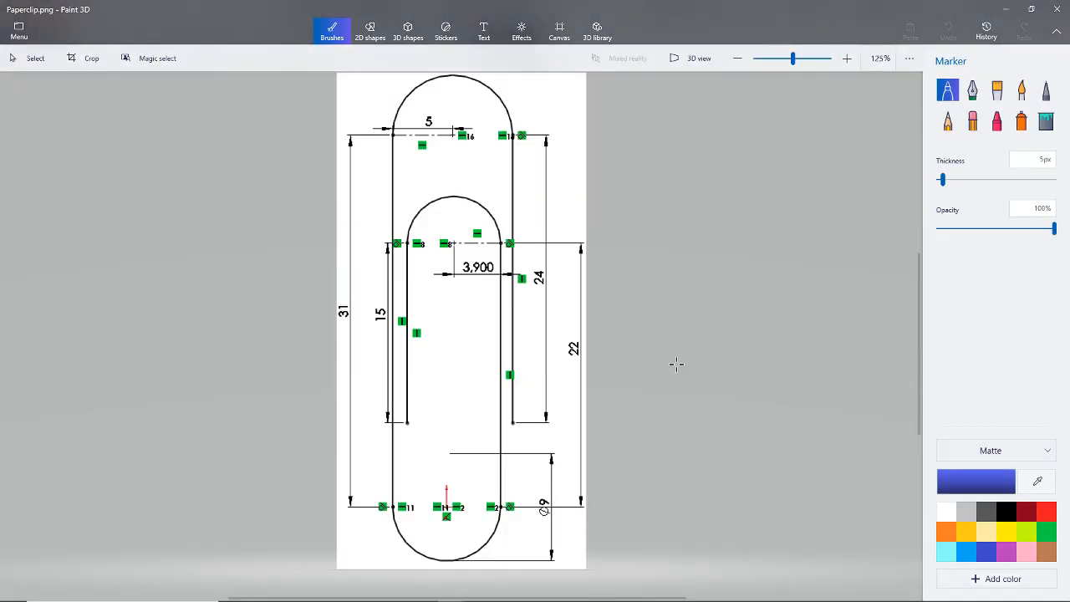
key(alt+Tab)
click(615, 211)
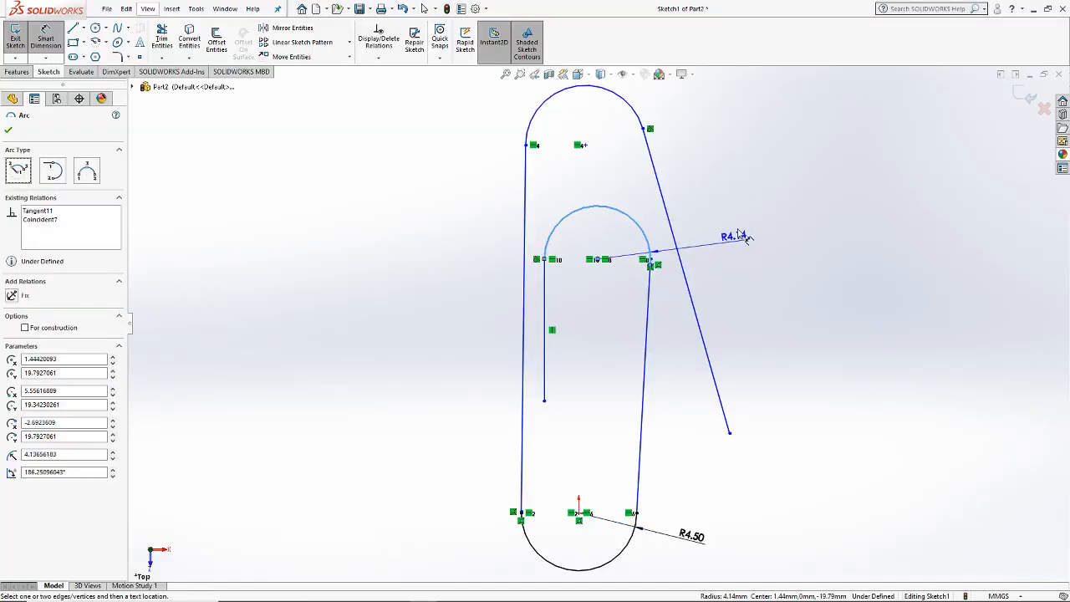
click(739, 235)
text(3.9)
key(Return)
Step: Check the paperclip drawing and dimension the outer top arc with a 5 mm radius
key(alt+Tab)
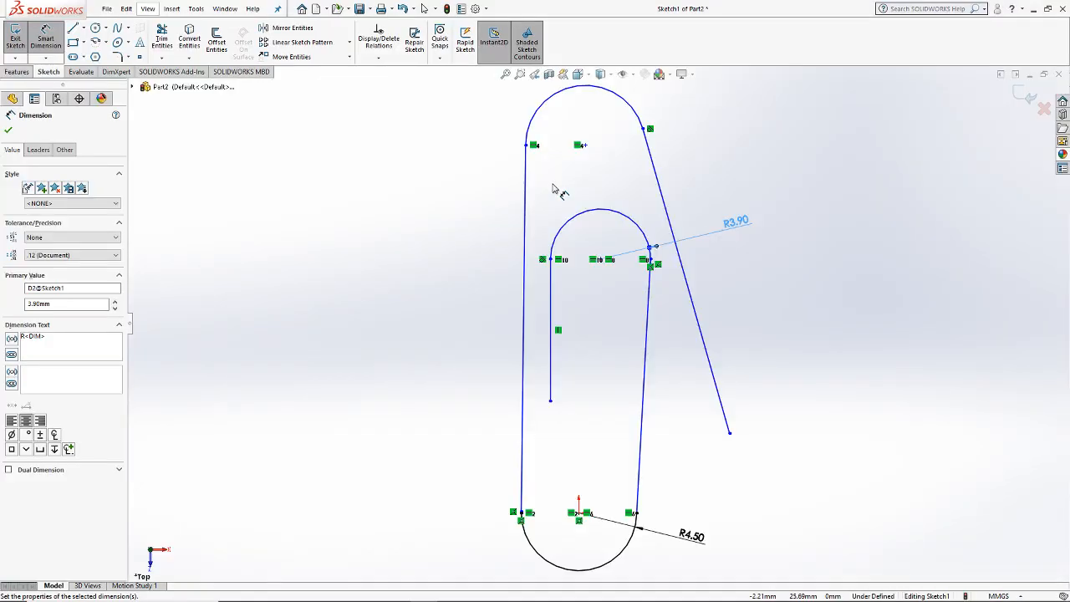
key(alt+Tab)
click(616, 99)
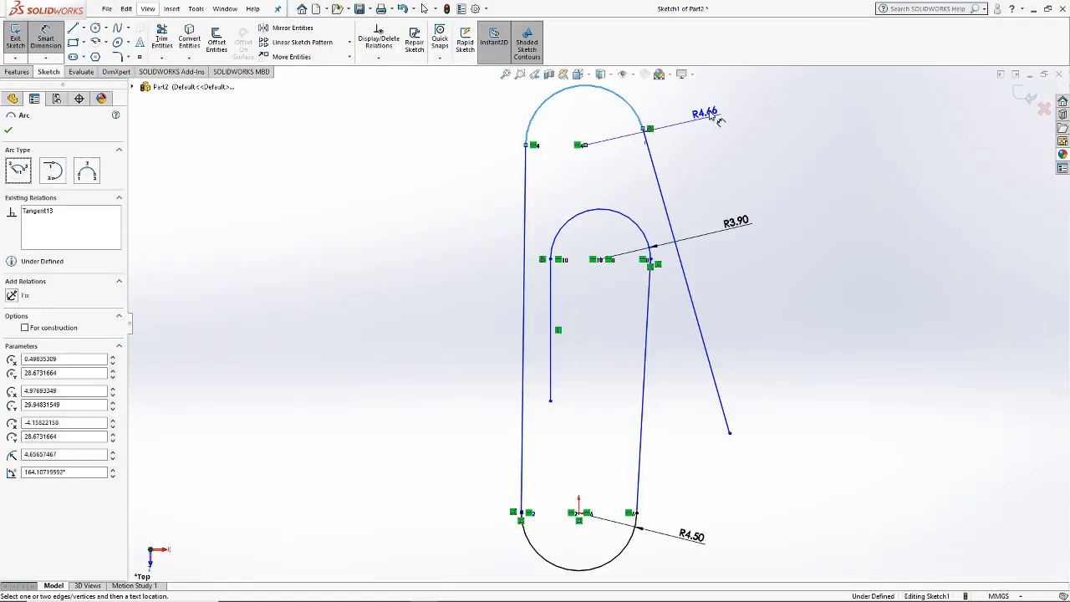
click(711, 117)
text(5)
key(Return)
Step: Following the paperclip drawing, dimension the vertical distance between the top arc's centre and the origin as 31 mm
key(alt+Tab)
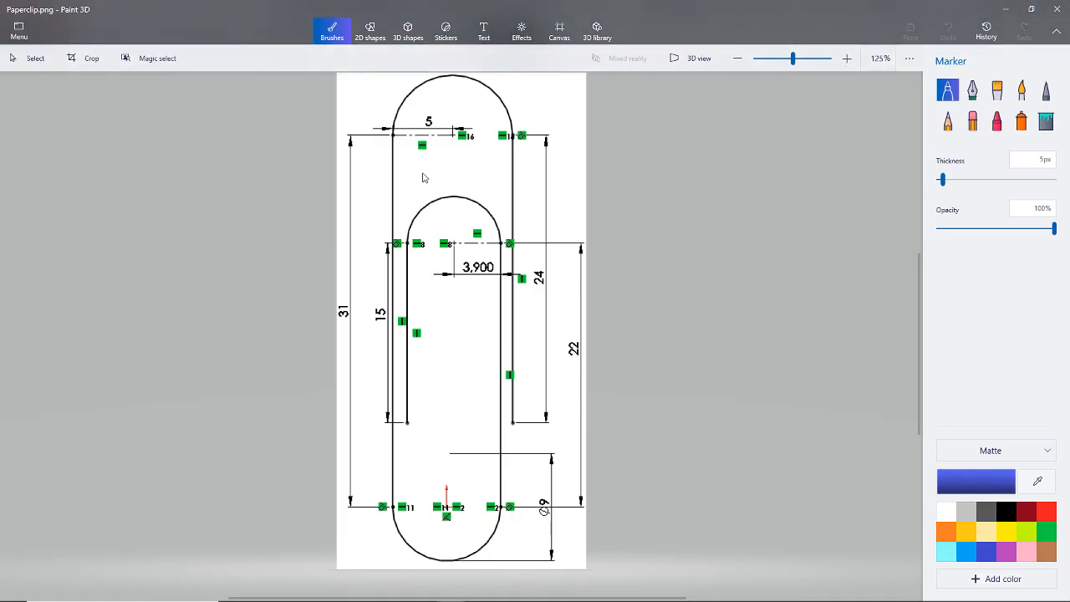
key(alt+Tab)
click(588, 145)
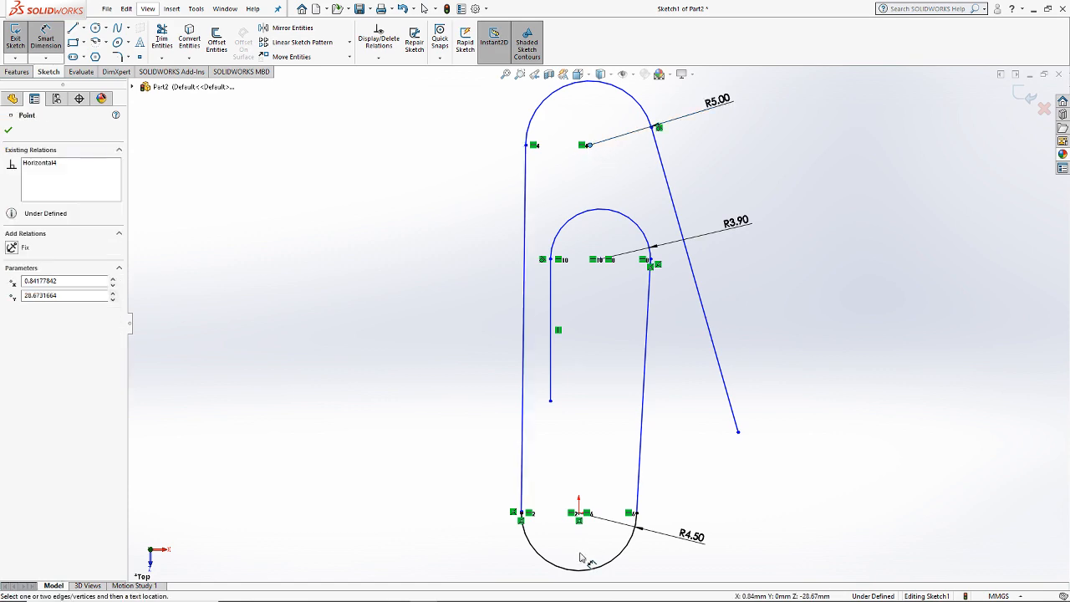
click(578, 511)
key(alt+Tab)
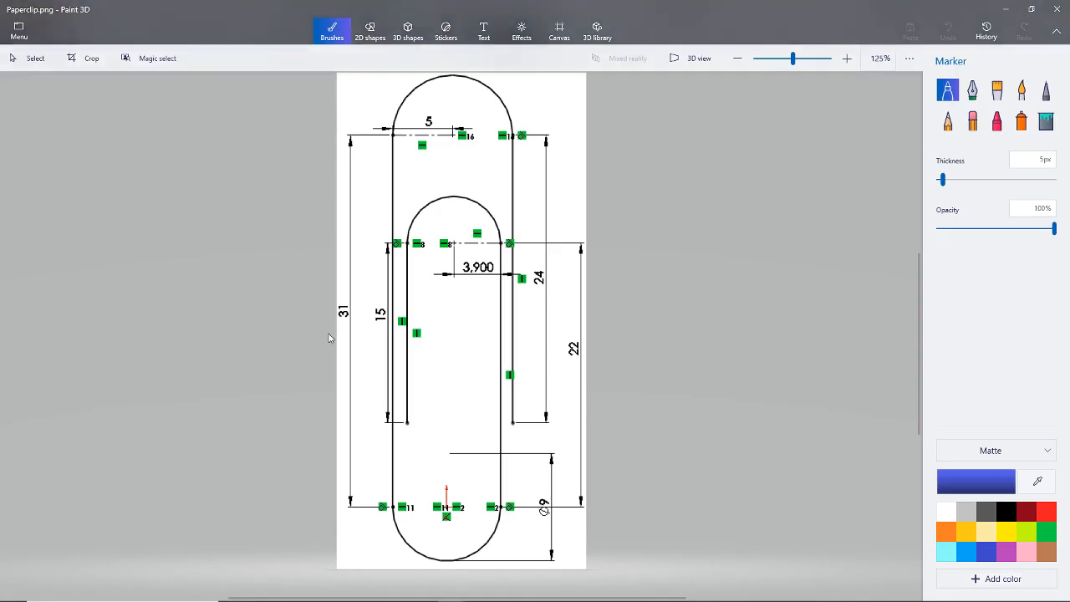
key(alt+Tab)
click(273, 347)
text(31)
key(Return)
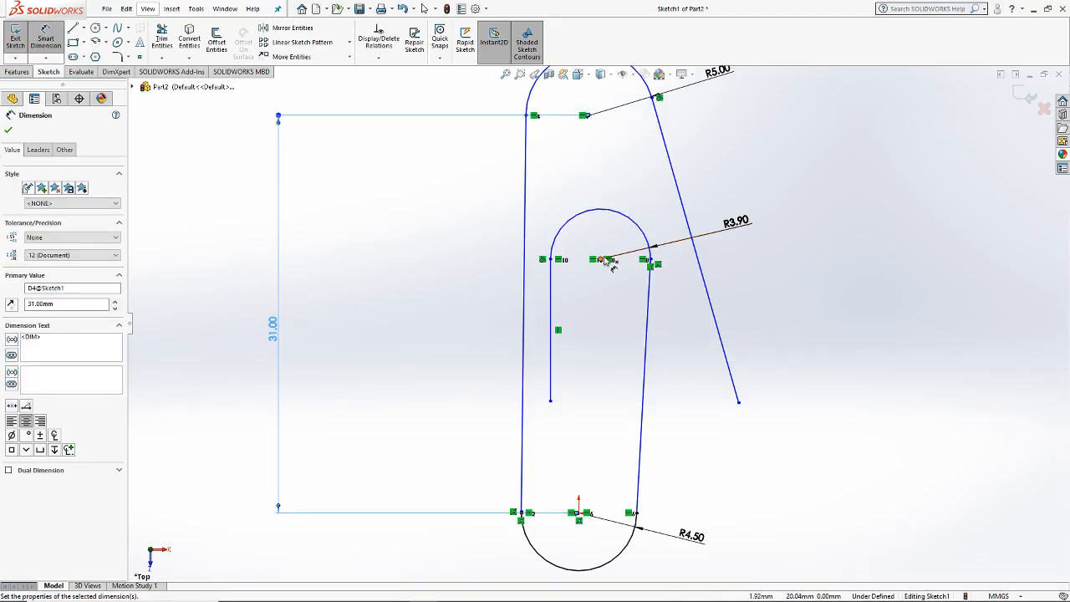
Step: Check the paperclip drawing and dimension the vertical distance between the inner upper arc's centre and the origin as 15 mm
click(607, 261)
click(578, 512)
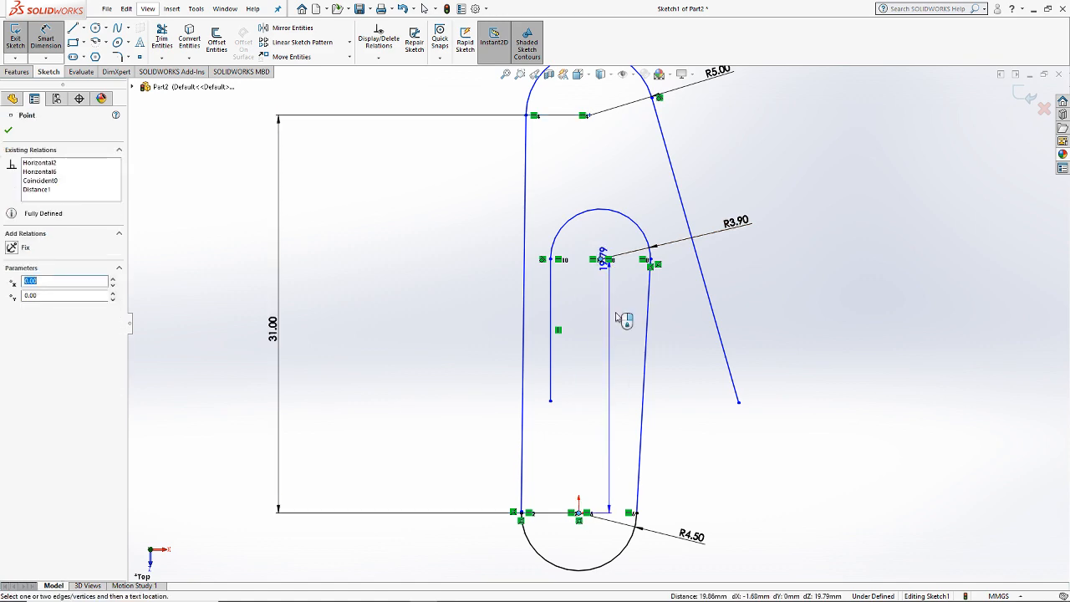
key(alt+Tab)
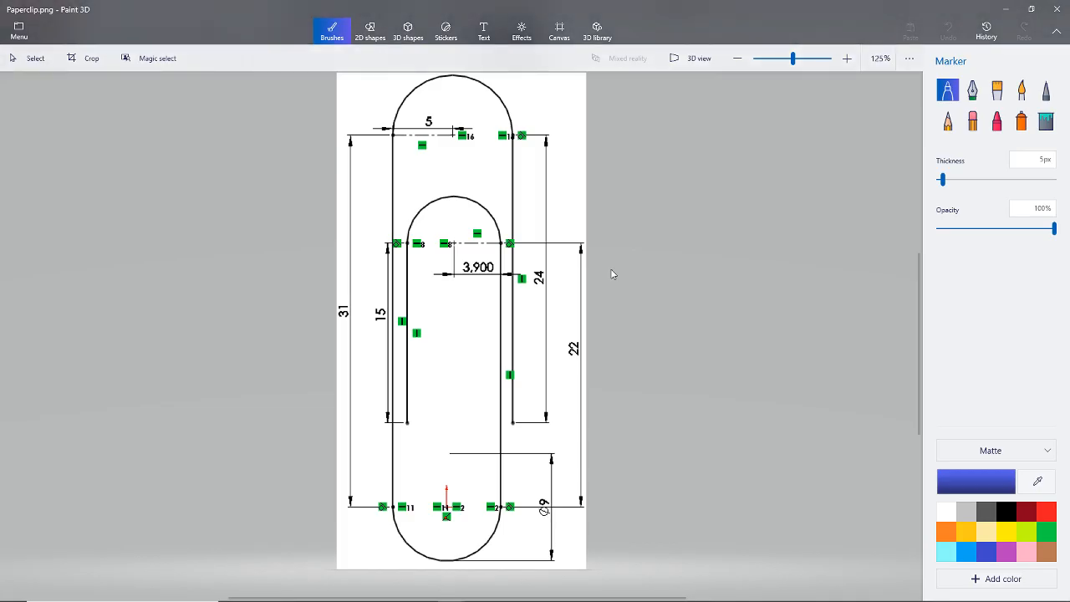
key(alt+Tab)
click(376, 389)
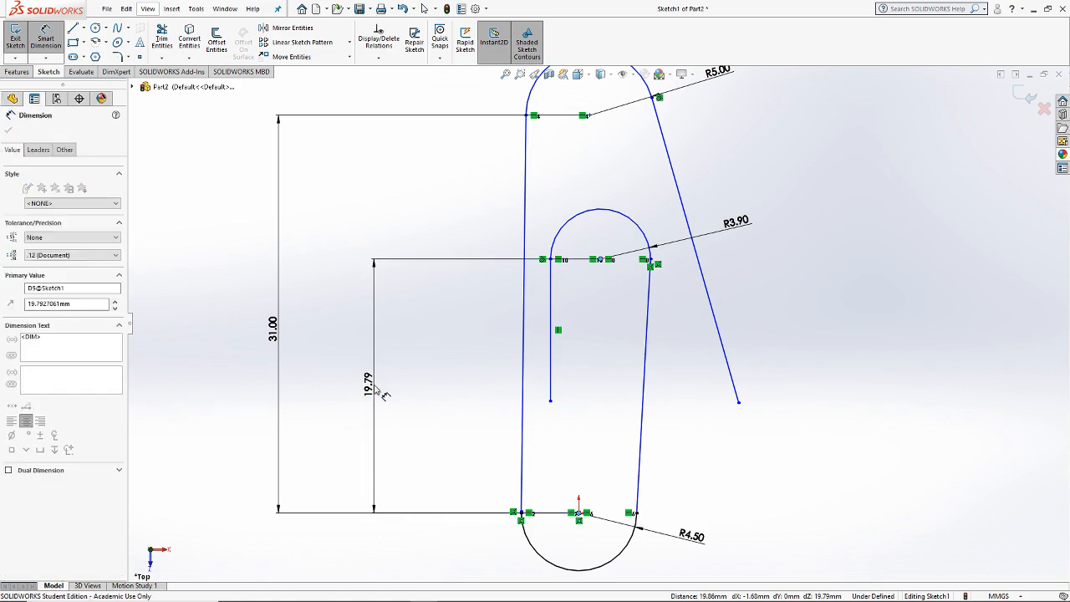
key(alt+Tab)
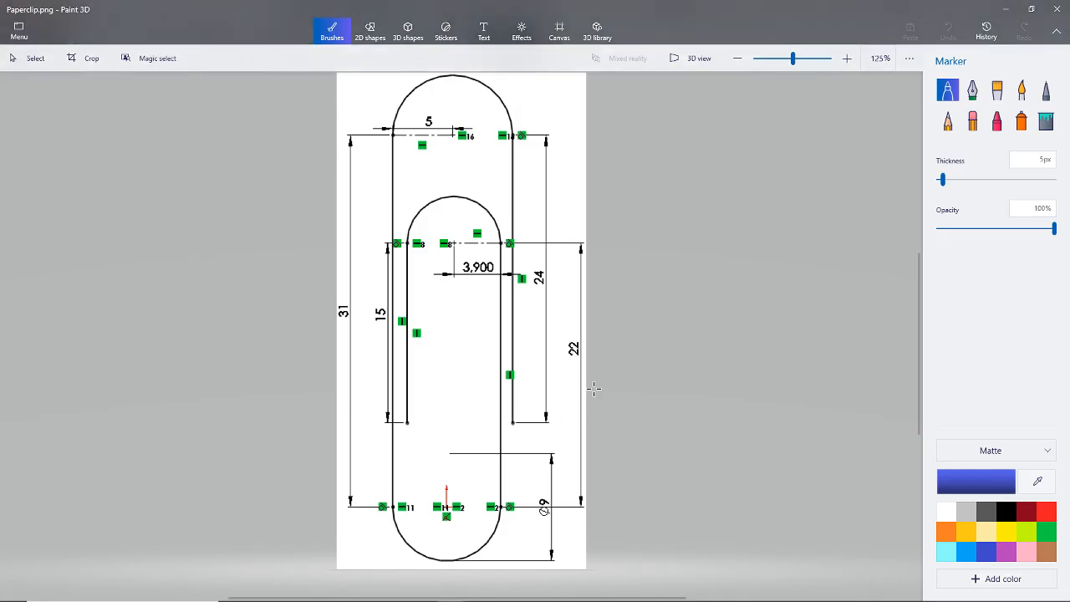
key(alt+Tab)
Step: Following the paperclip drawing, dimension the vertical extent of the slanted outer line as 24 mm
click(678, 172)
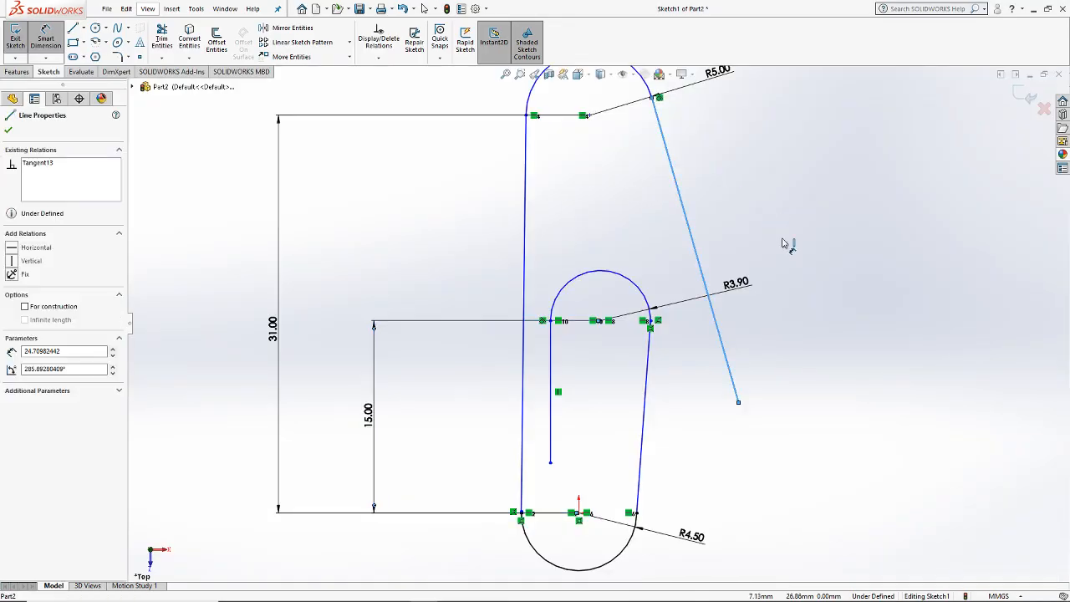
click(836, 258)
key(alt+Tab)
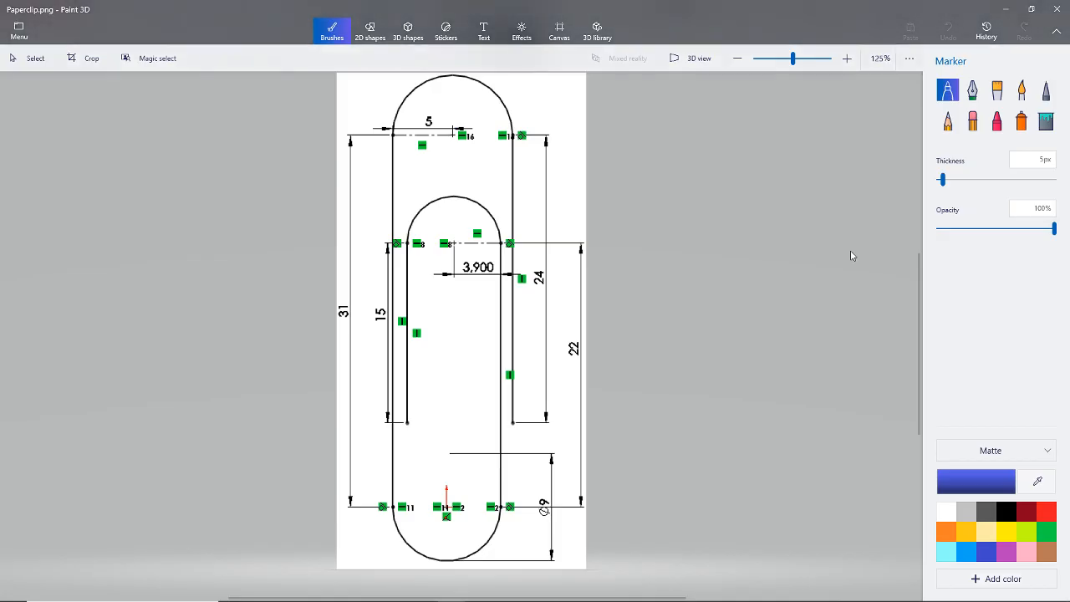
key(alt+Tab)
text(24)
key(Return)
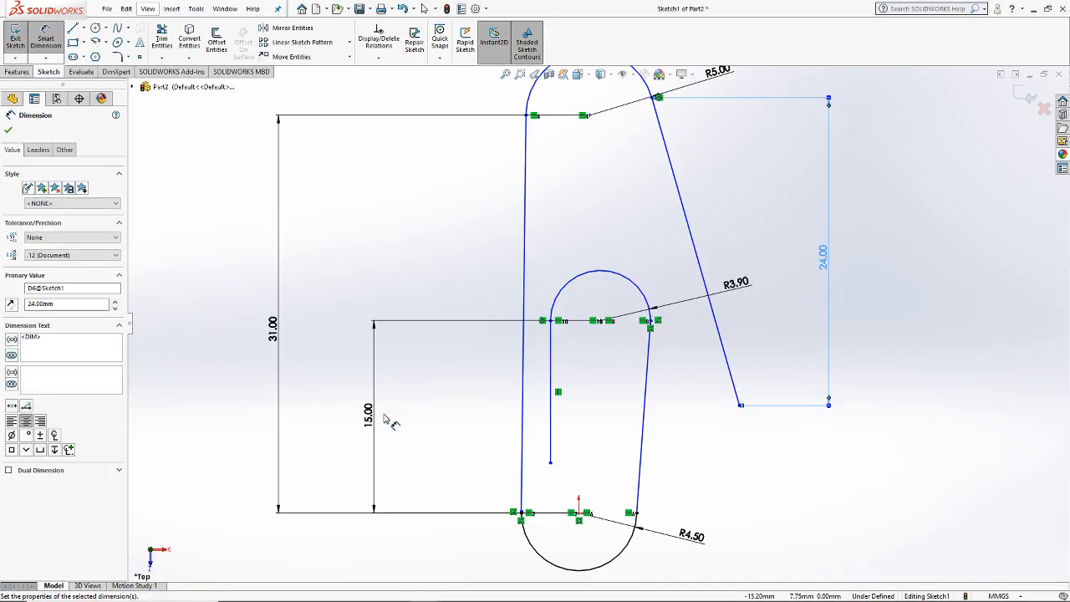
Step: Recheck the paperclip drawing and set the vertical distance between the inner arc's centre and the origin to 22 mm
double_click(369, 414)
key(Return)
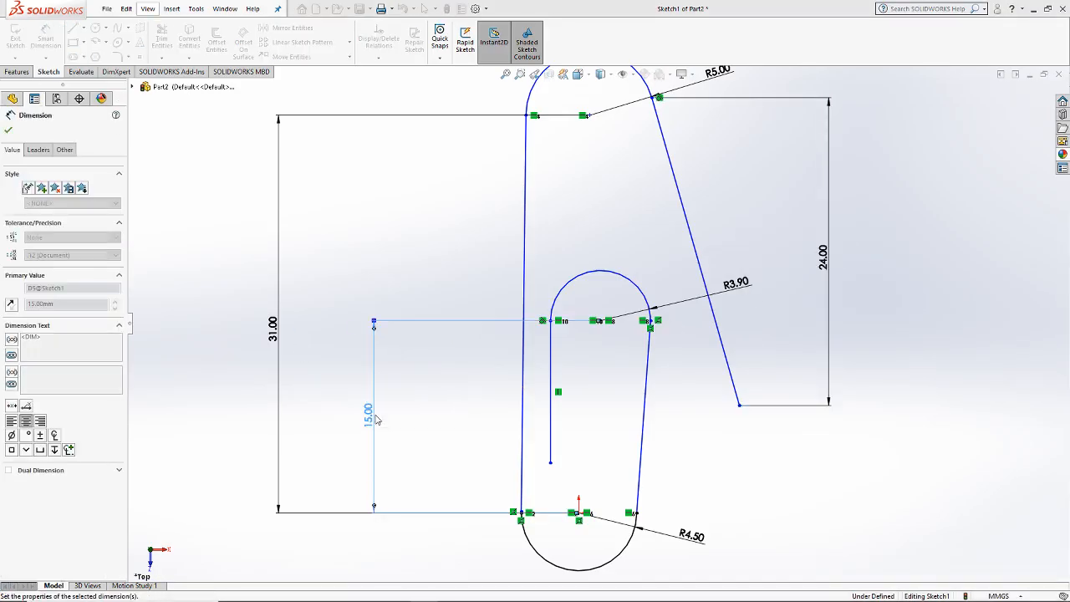
key(alt+Tab)
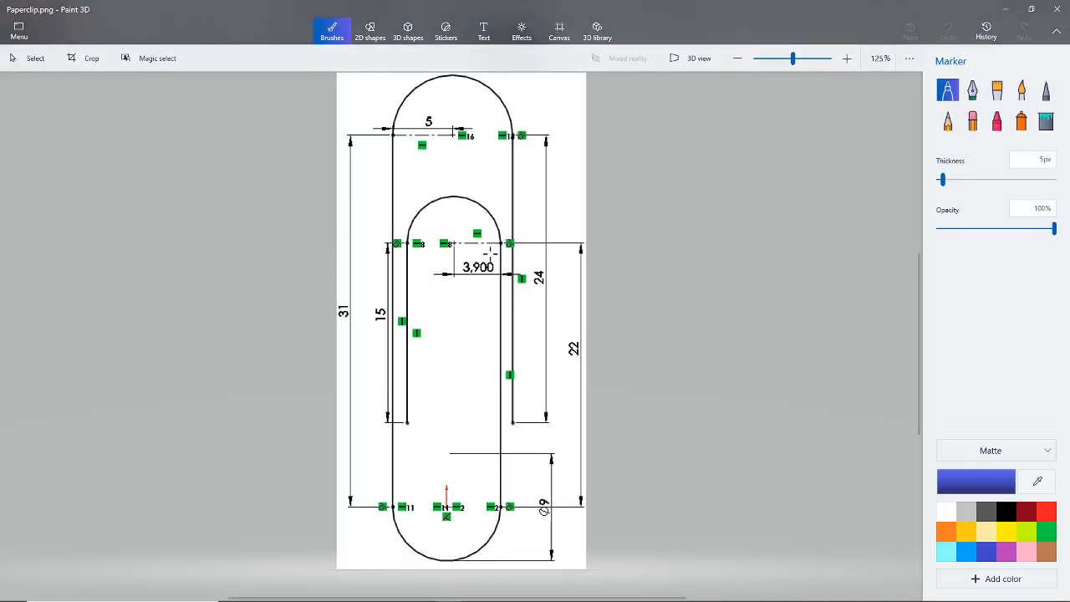
key(alt+Tab)
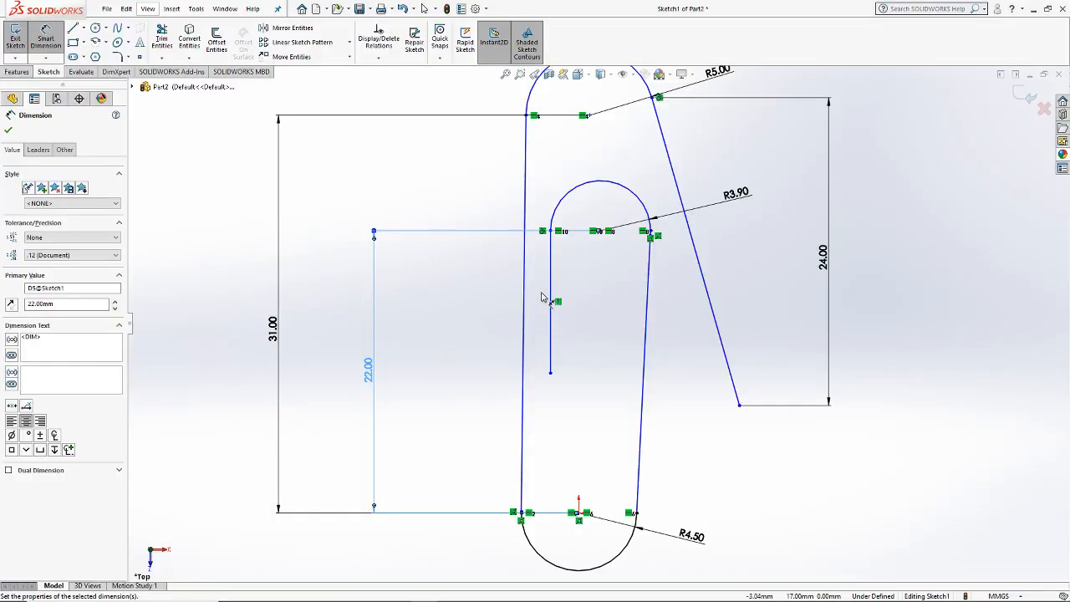
Step: Dimension the length of the free straight line below the inner arc as 15 mm
click(553, 293)
click(518, 305)
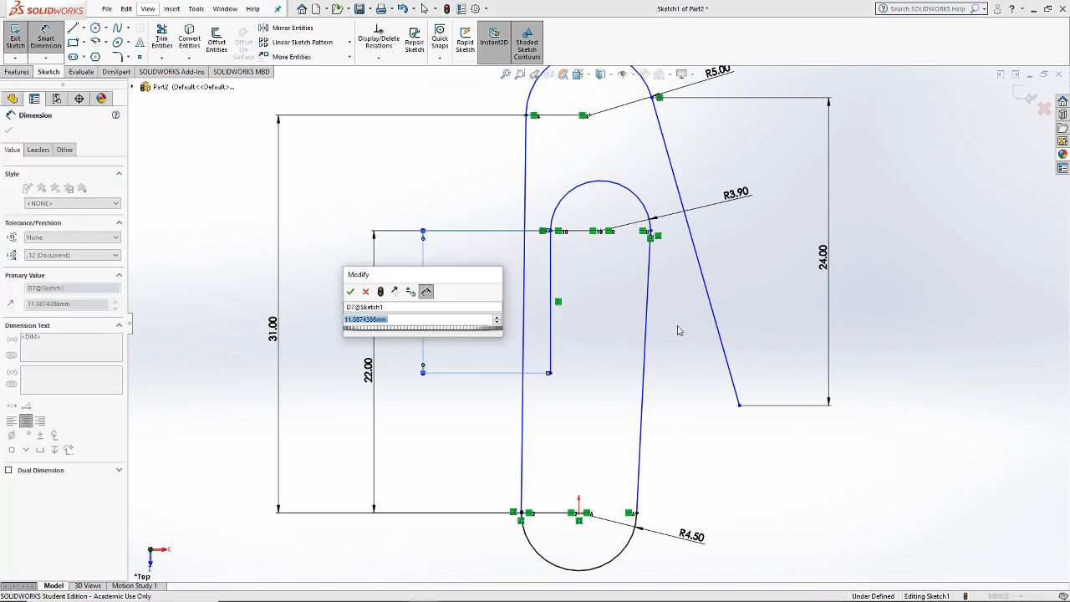
text(=)
text(15)
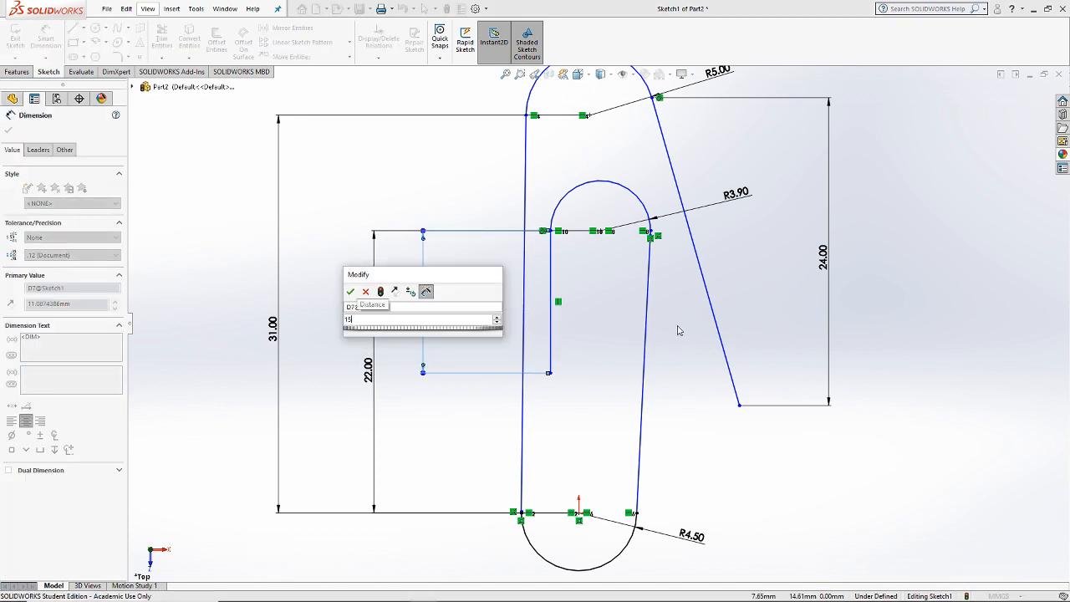
key(Return)
Step: Compare the sketch with the paperclip drawing and make the long outer line joining the top and bottom arcs vertical
key(alt+Tab)
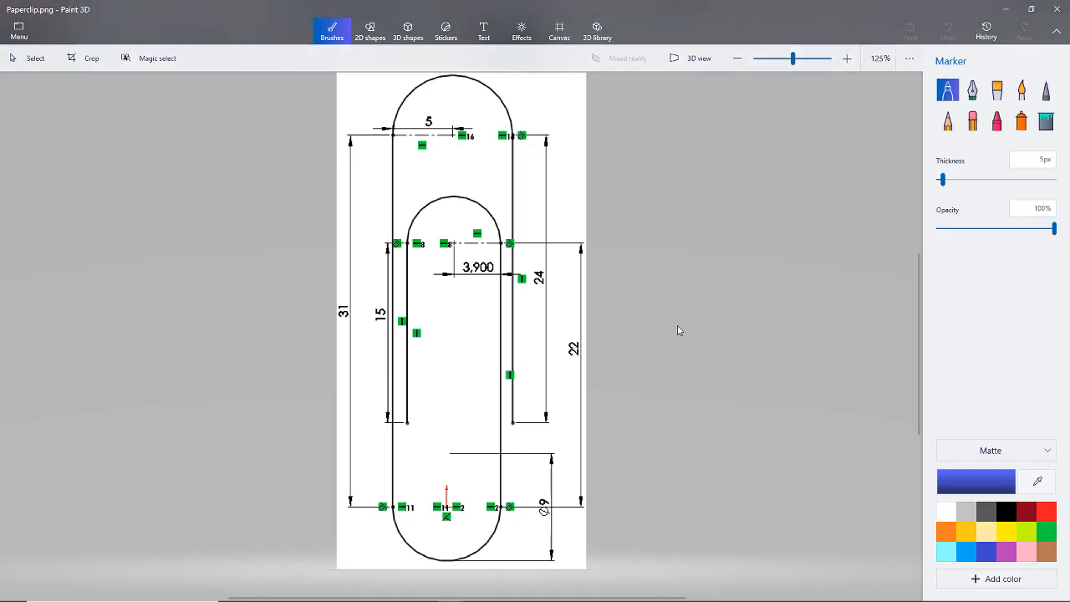
key(alt+Tab)
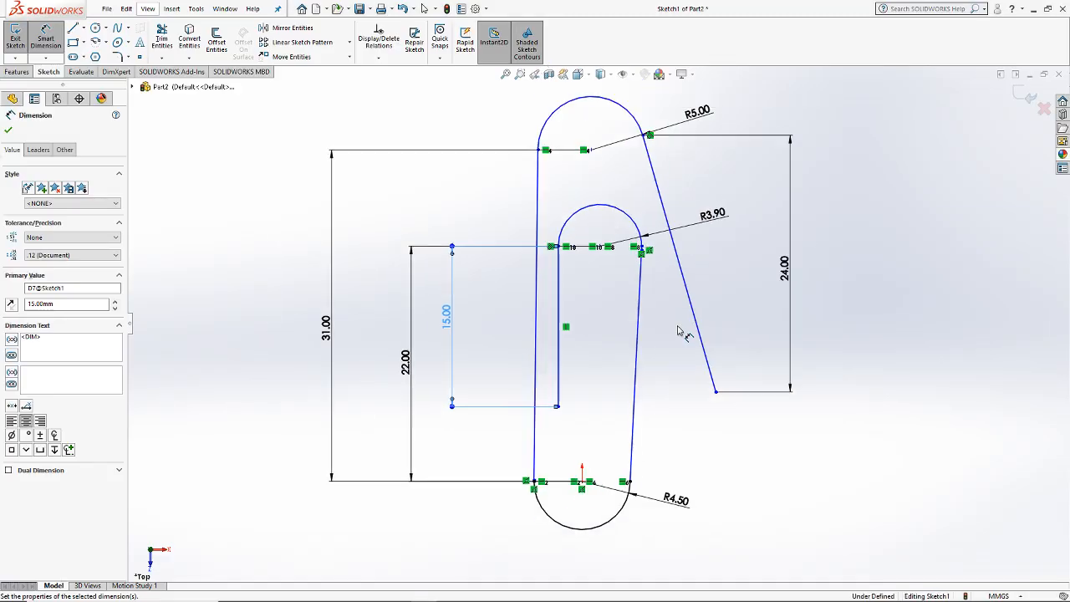
key(alt+Tab)
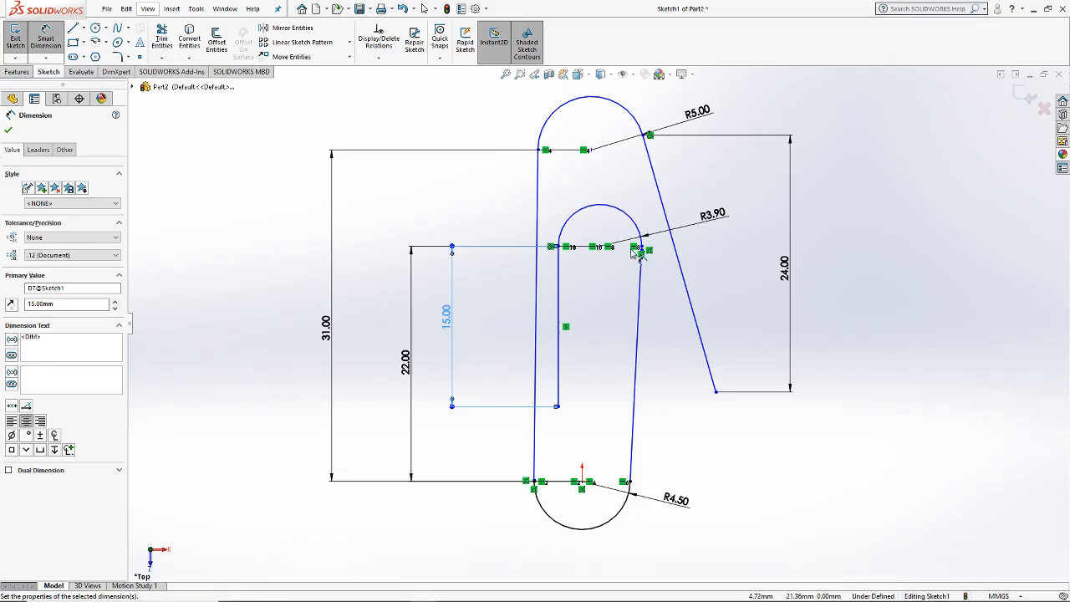
key(alt+Tab)
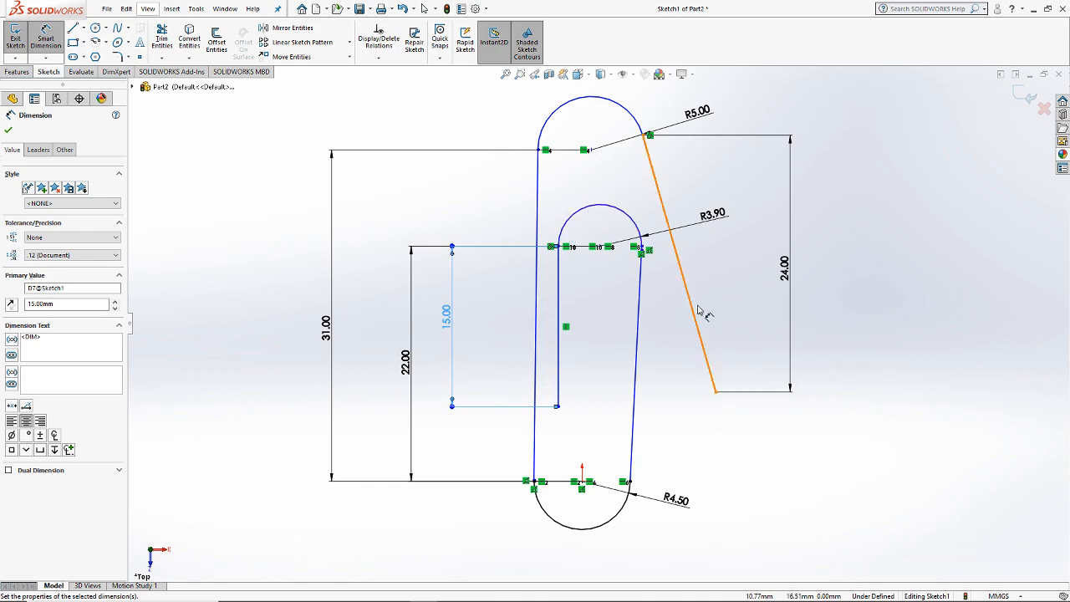
key(alt+Tab)
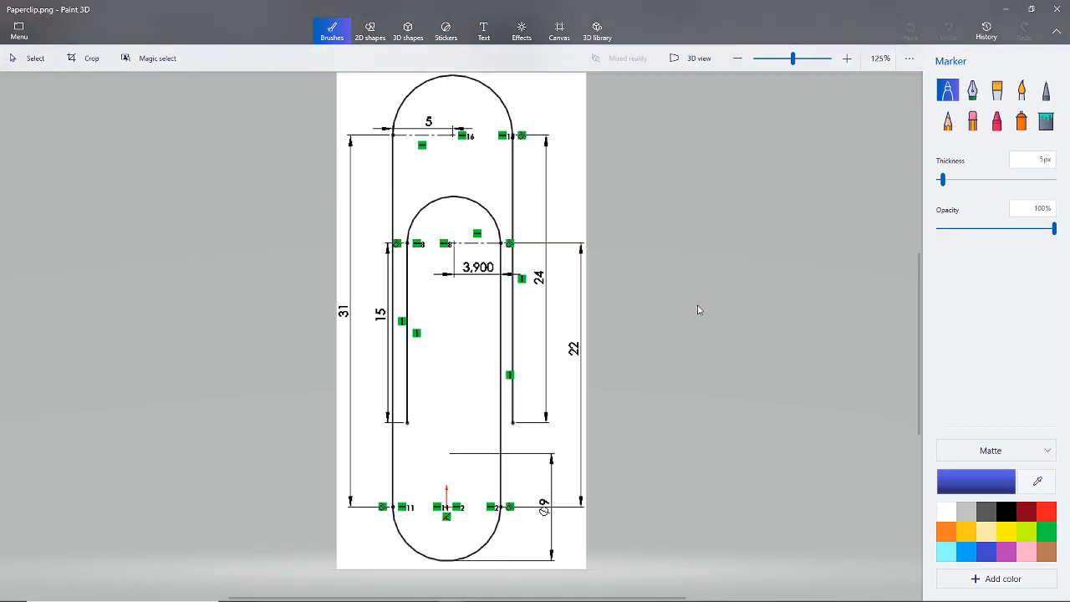
key(alt+Tab)
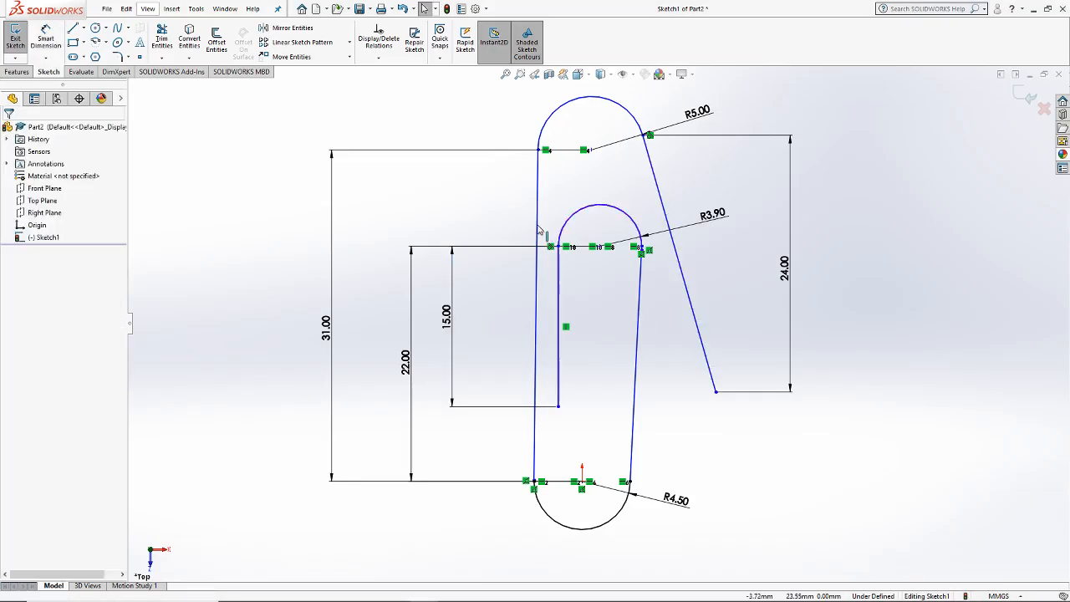
click(536, 213)
click(12, 261)
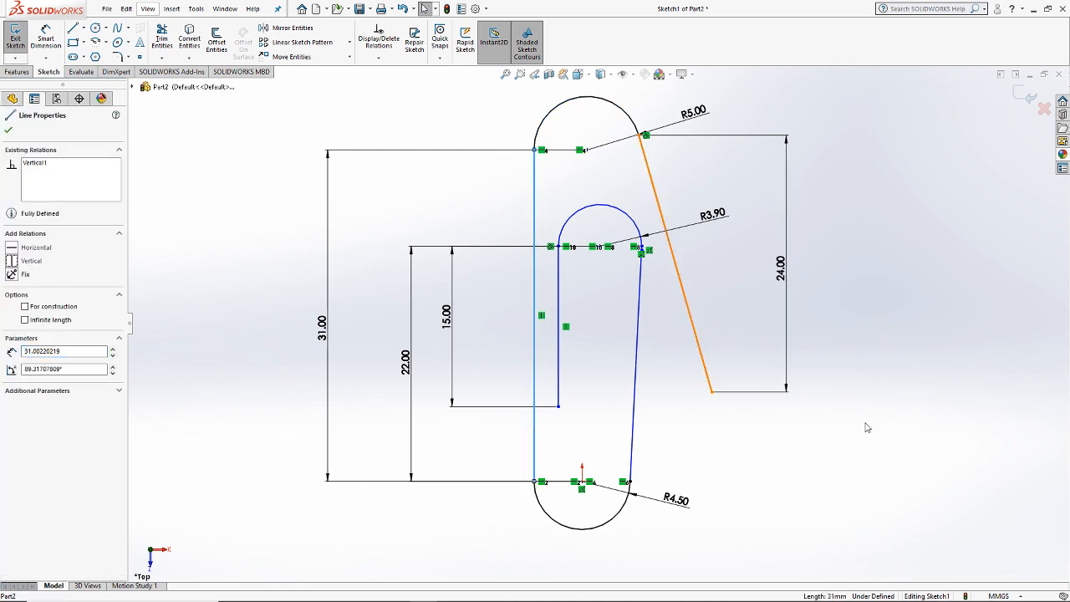
click(866, 427)
Step: Make the remaining straight lines vertical, including the one joining the inner and bottom arcs and the slanted line from the top arc
click(557, 261)
click(52, 265)
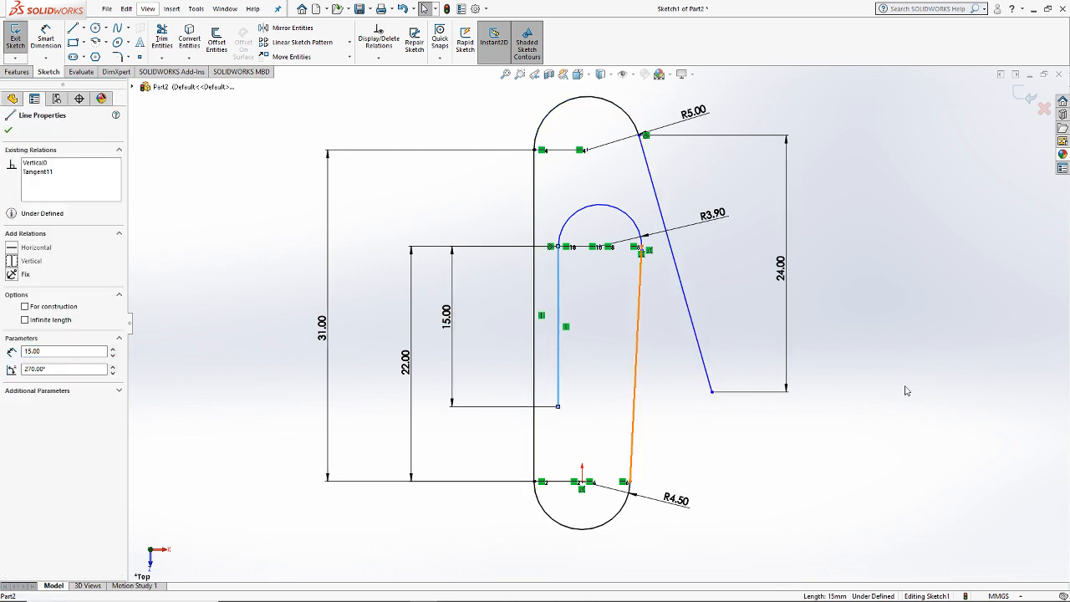
click(906, 388)
click(646, 278)
click(12, 258)
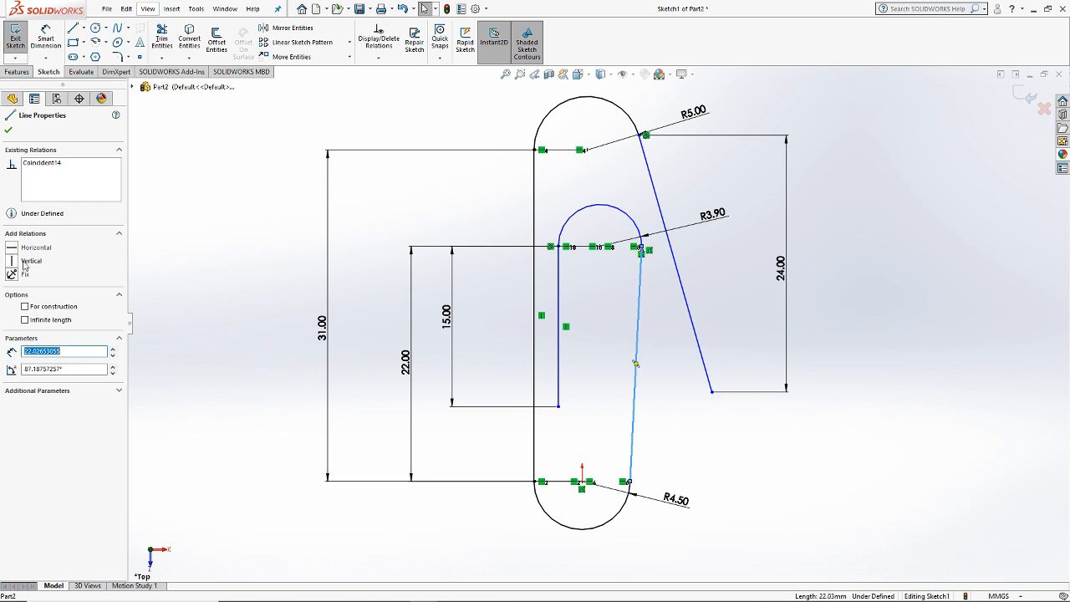
click(920, 274)
click(668, 240)
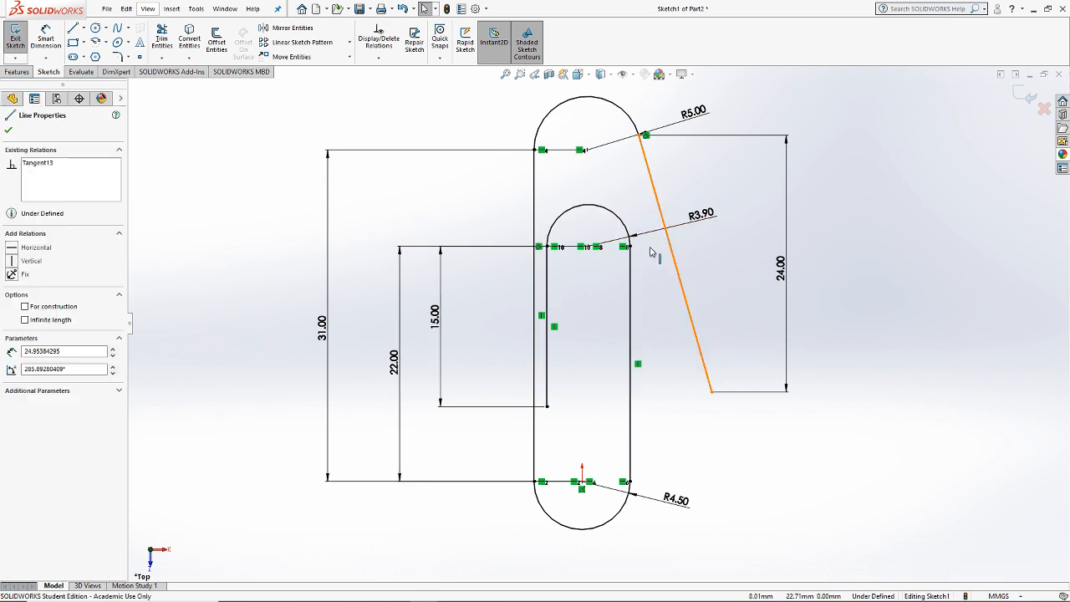
click(25, 263)
click(987, 376)
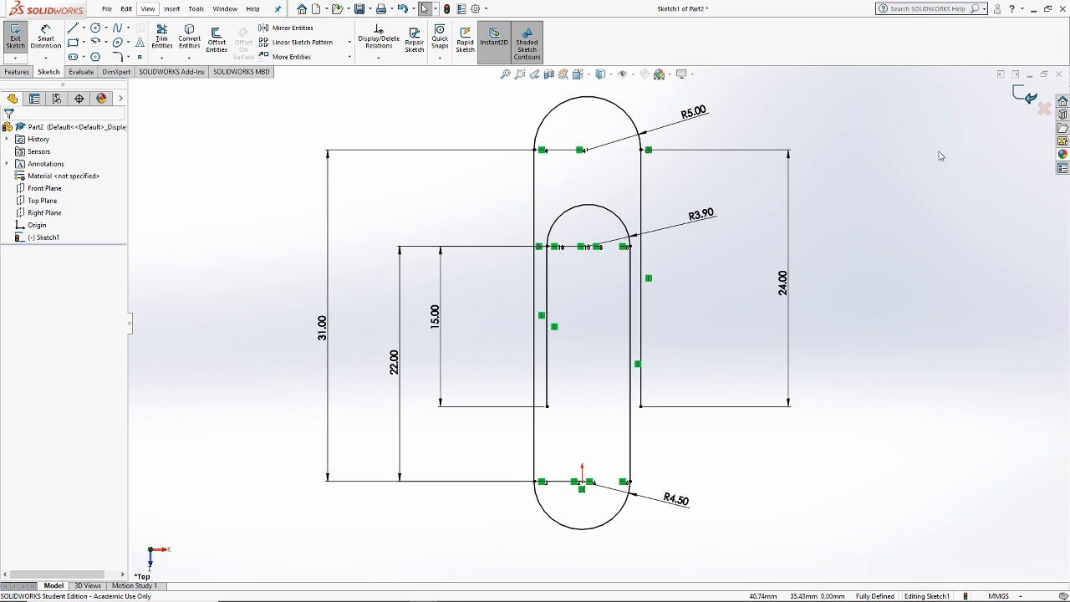
Step: Exit the path sketch and sweep a circular profile of 0.9 mm diameter along it to form the paperclip
click(15, 42)
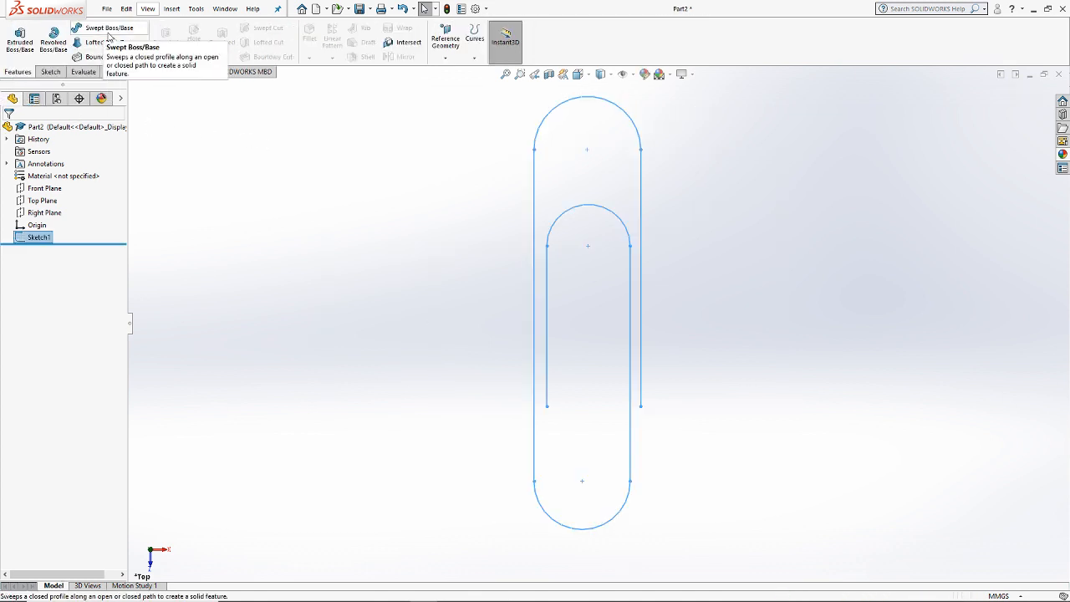
click(104, 28)
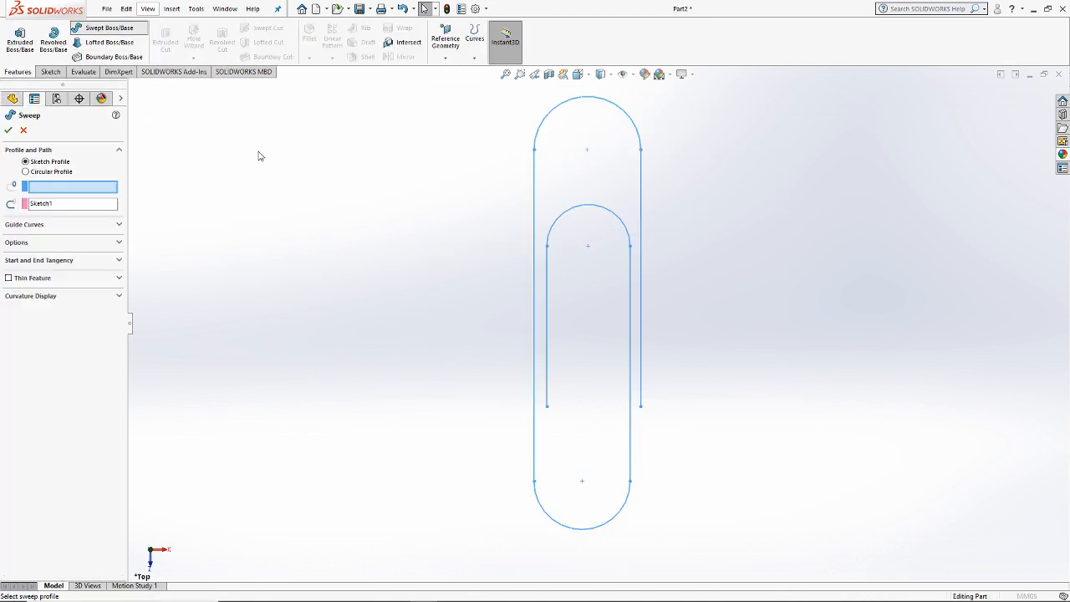
click(54, 172)
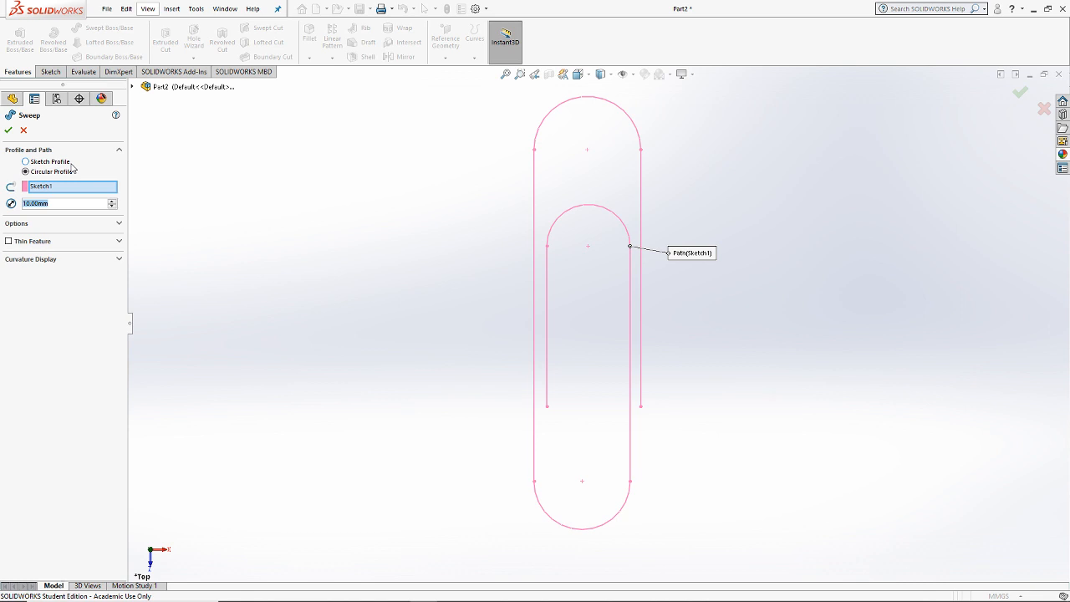
text(0.9)
key(Return)
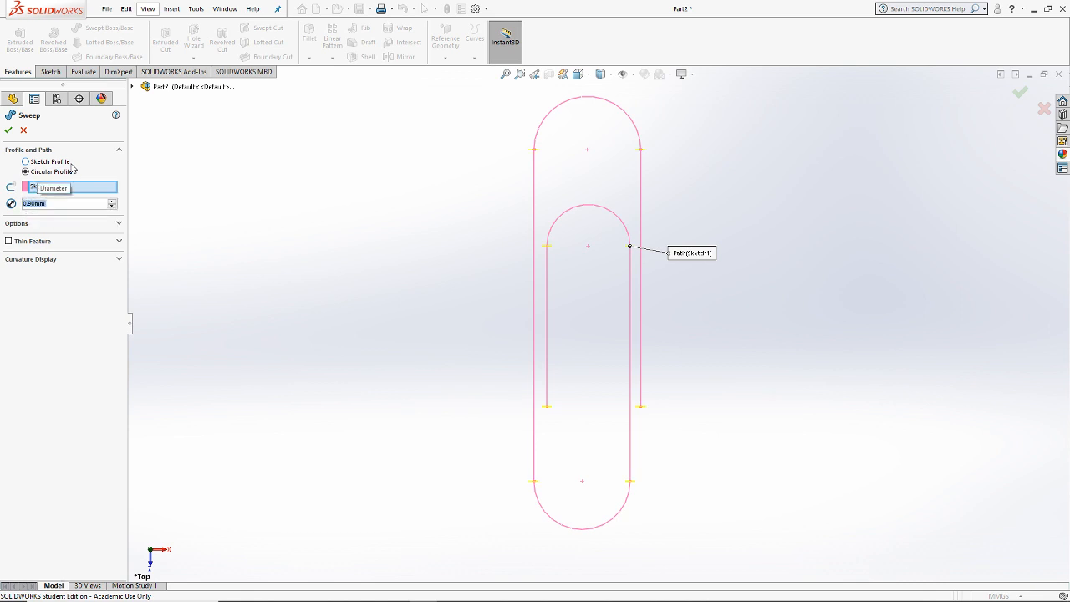
click(8, 130)
click(724, 405)
scroll(721, 408, up, 3)
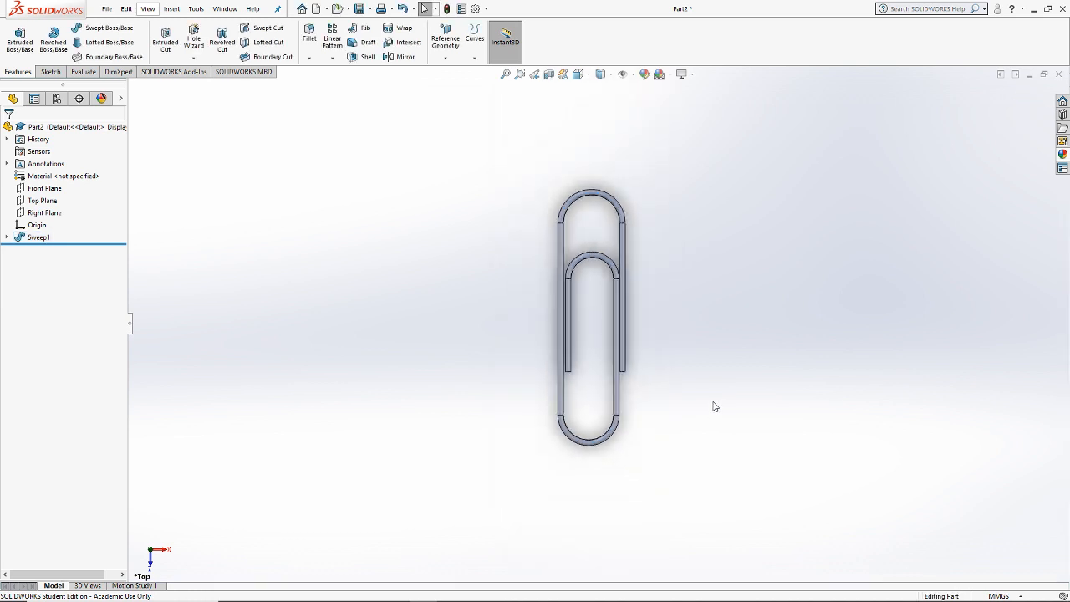
middle_drag(621, 413, 573, 381)
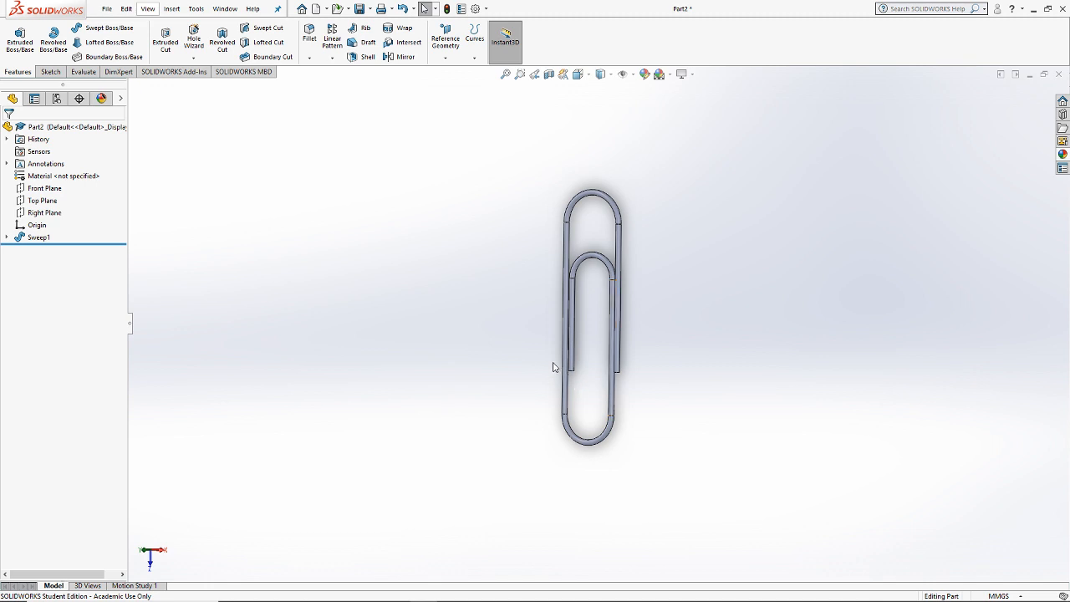
scroll(655, 351, down, 3)
middle_drag(660, 362, 668, 311)
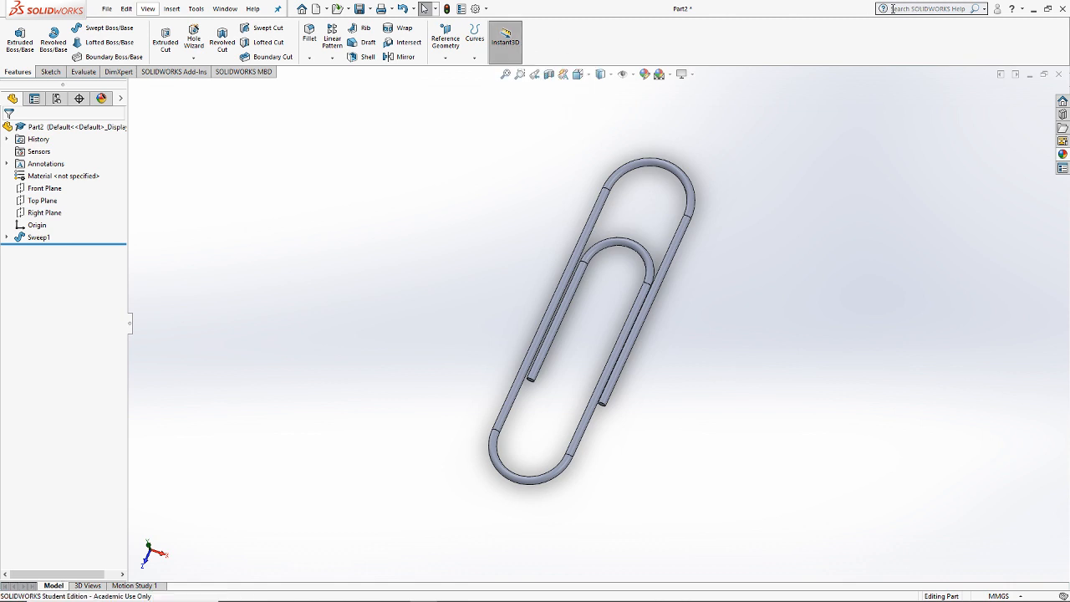
Step: Close the paperclip part without saving it and create a new part
click(1058, 73)
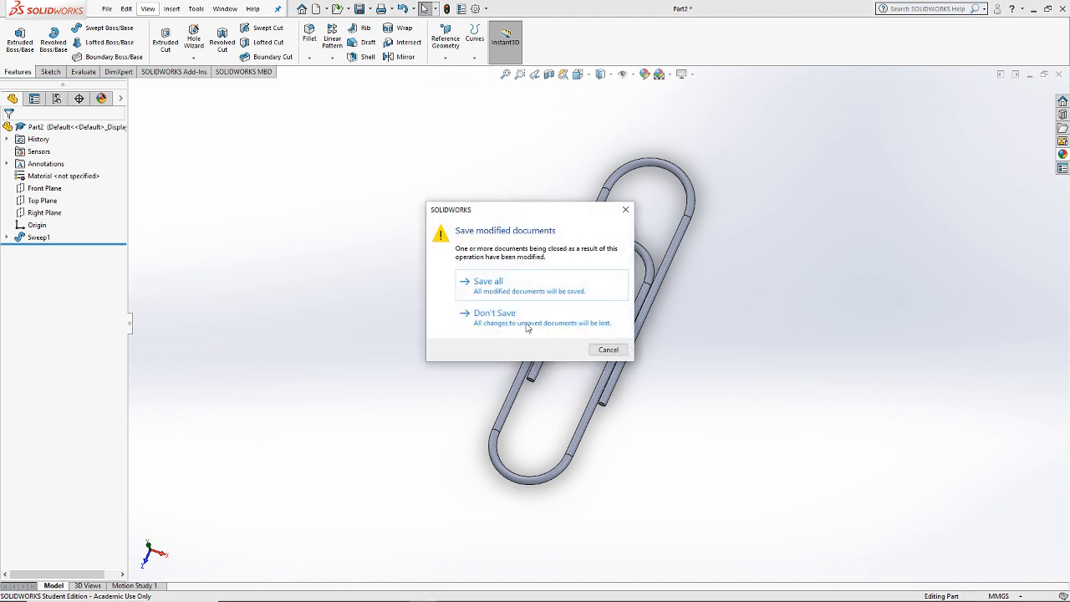
click(527, 327)
click(107, 8)
click(117, 25)
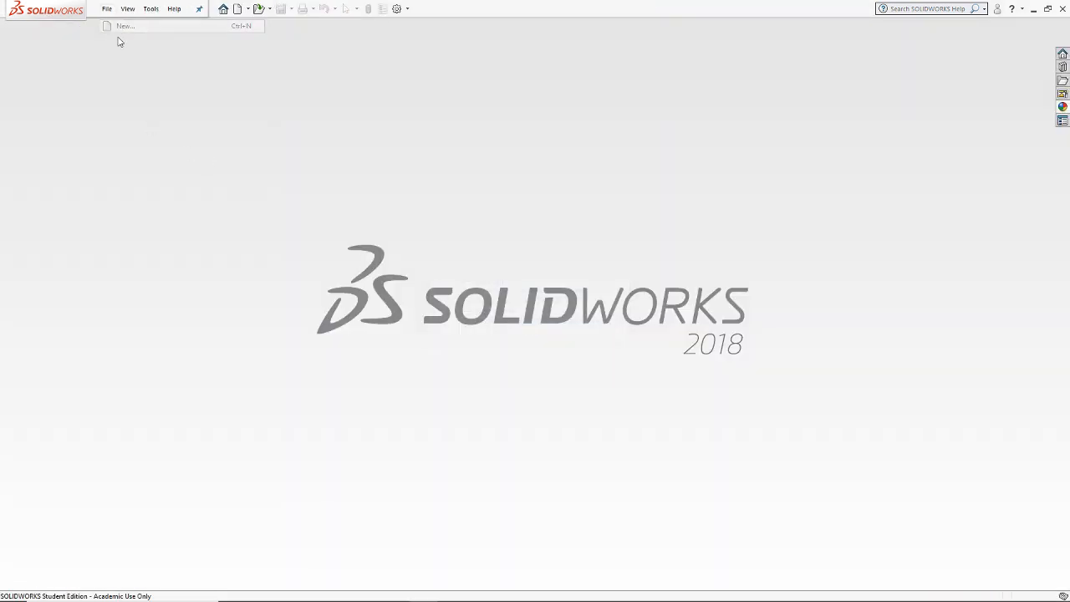
click(452, 389)
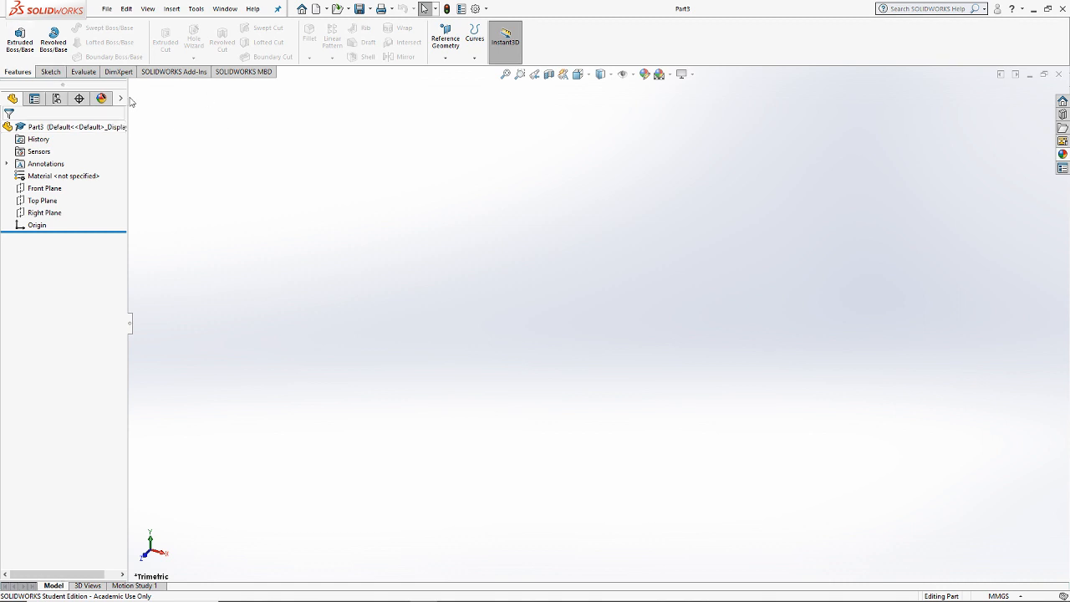
Step: Switch to the Chrome browser and open a new blank tab
key(alt+Tab)
key(alt+Tab)
key(alt+Tab)
key(alt+Tab)
key(alt+Tab)
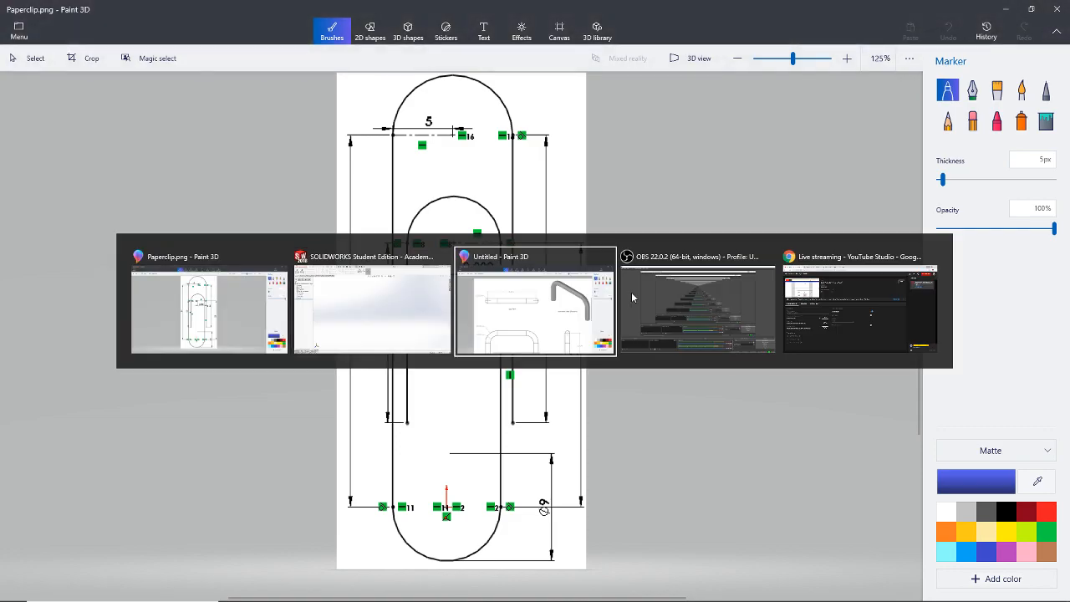
key(ctrl+t)
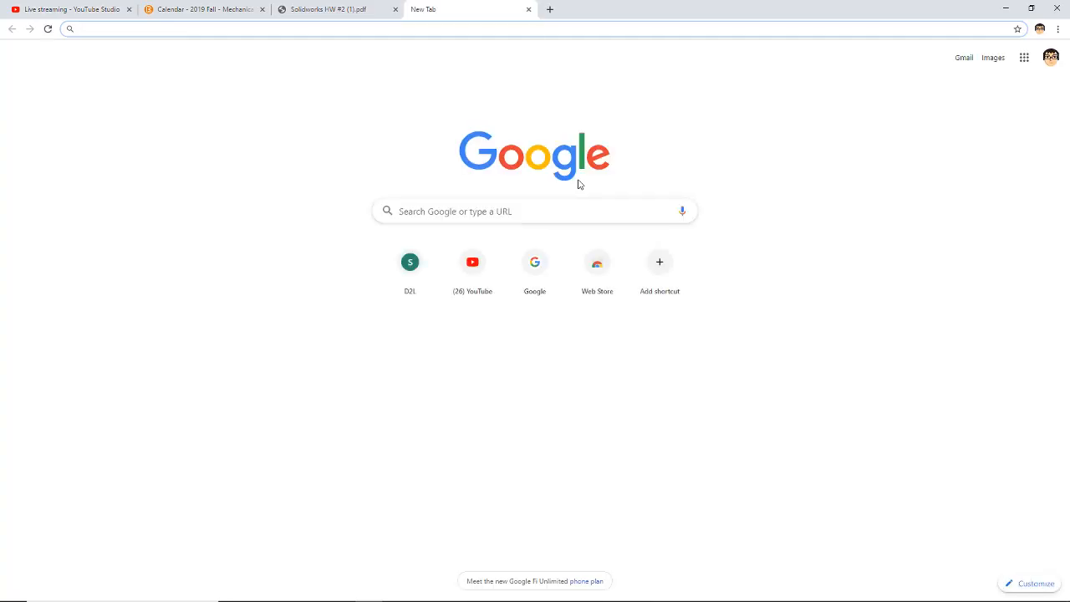
Step: Search Google images for "80 mm fan mounting" and open the Mounting Fans page with the dimensioned cut-out drawing
text(80 mm)
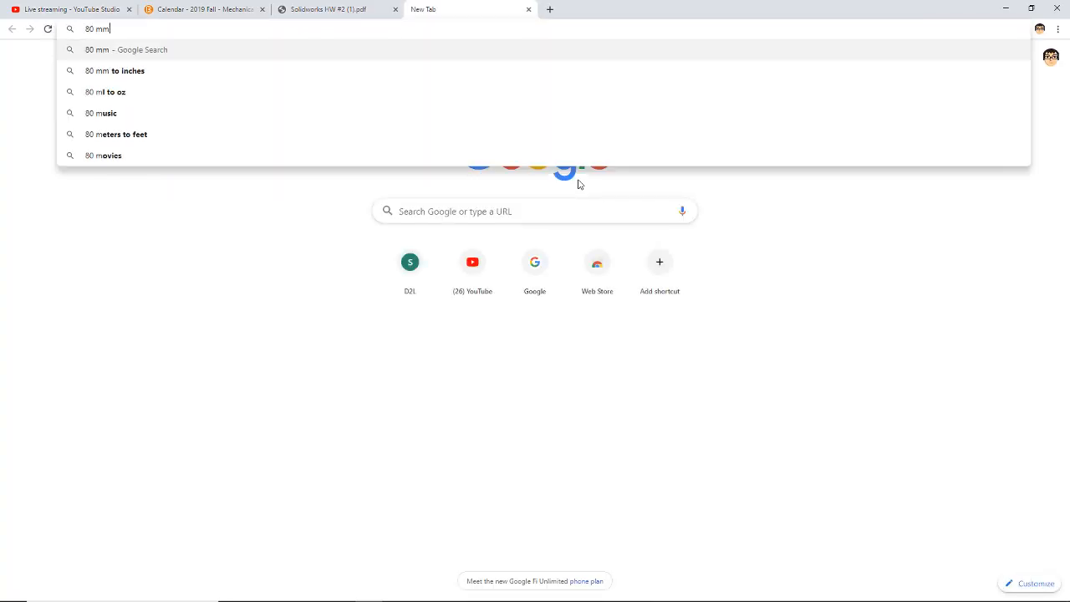
text( fan mounting)
key(Return)
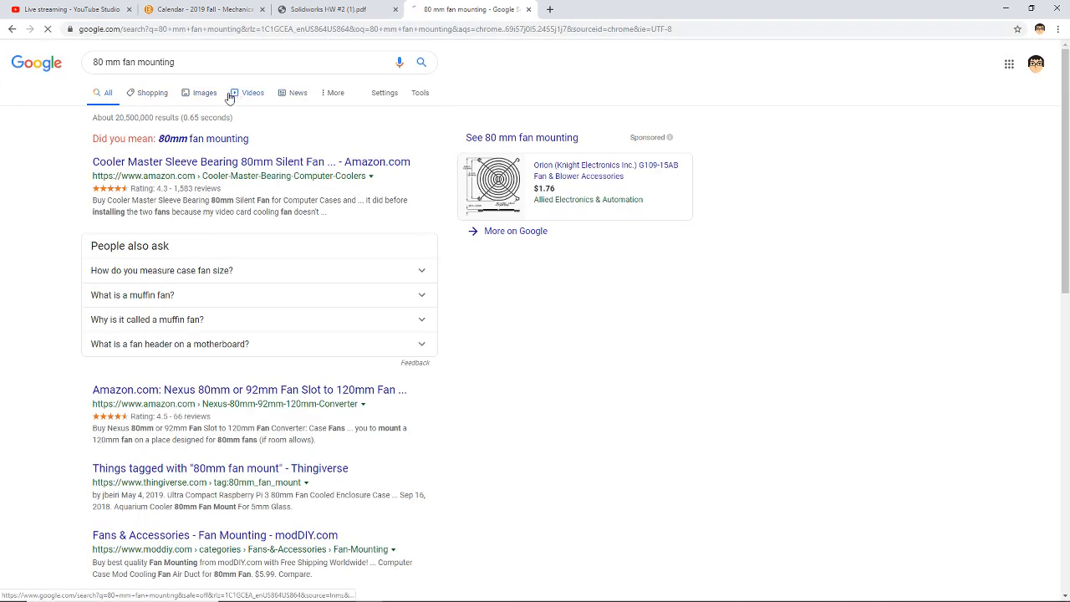
click(230, 98)
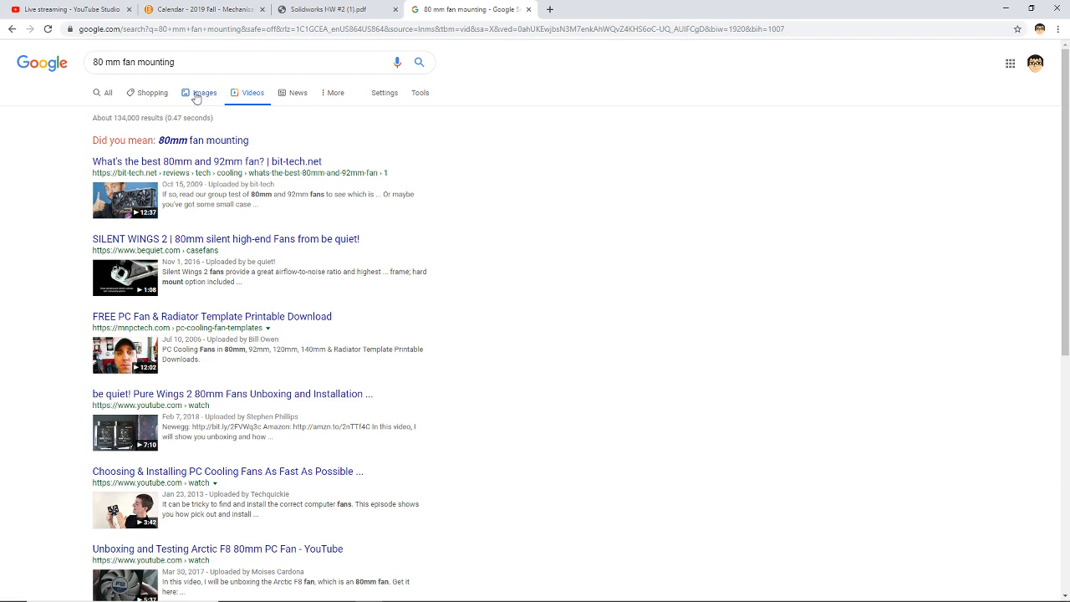
click(198, 95)
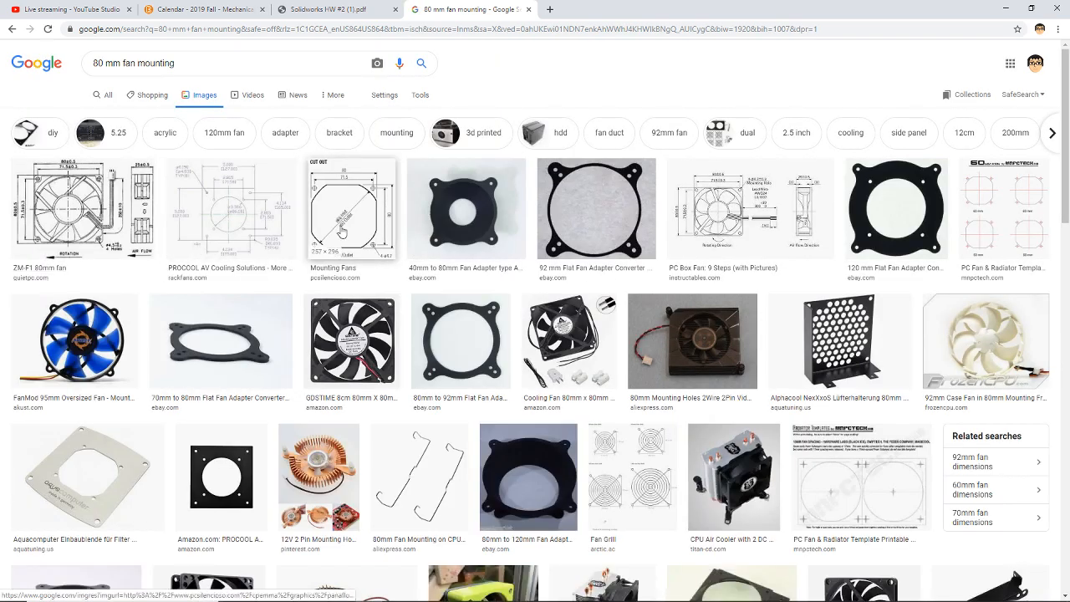
click(342, 233)
click(858, 165)
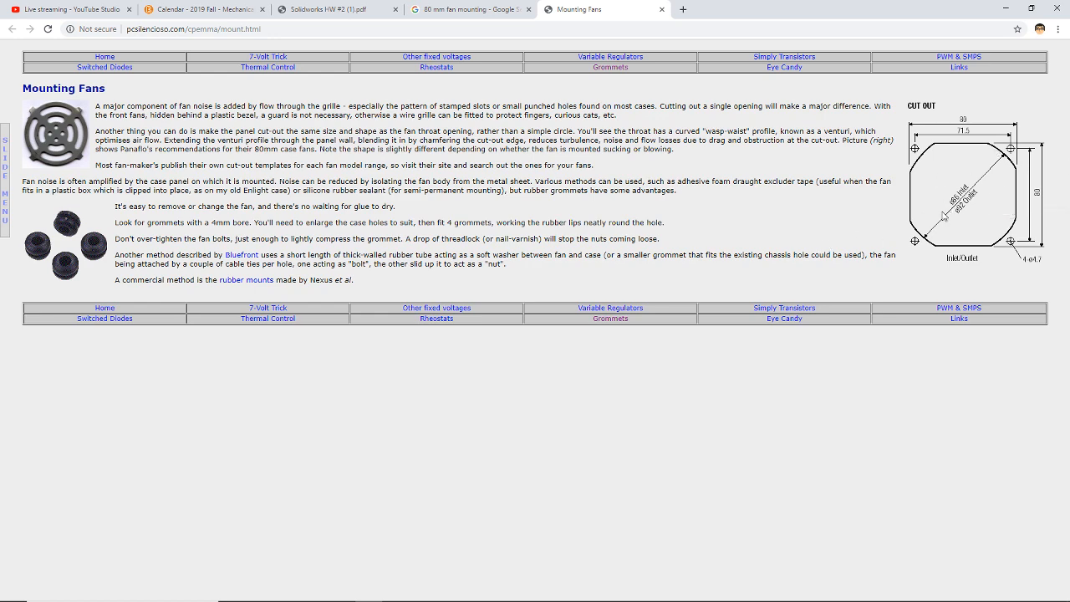
Step: Switch to SOLIDWORKS and start a sketch on the Top Plane of the new part
key(alt+Tab)
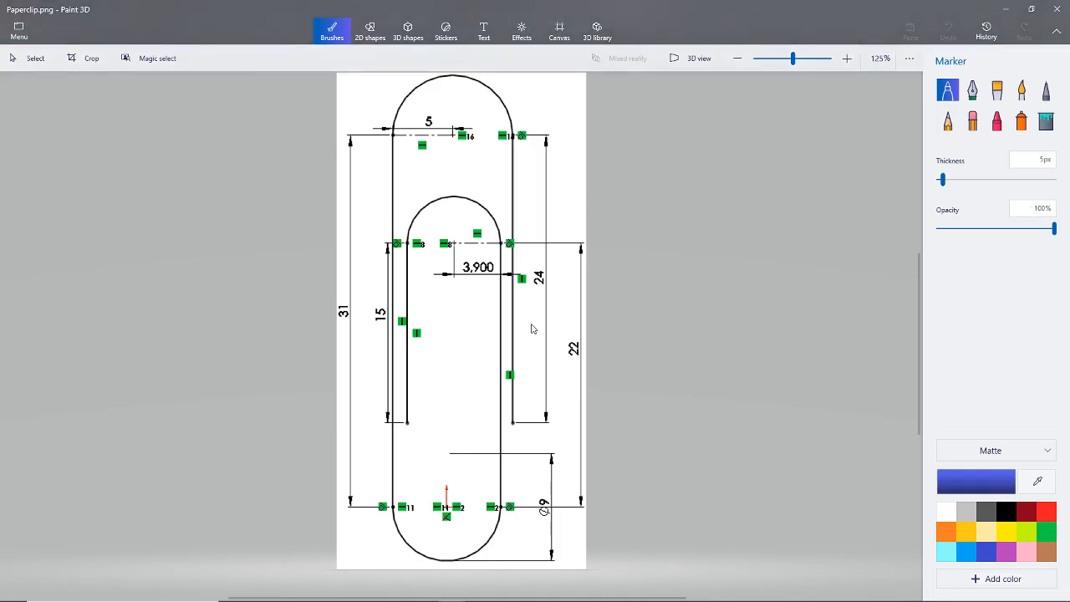
key(alt+Tab)
click(532, 327)
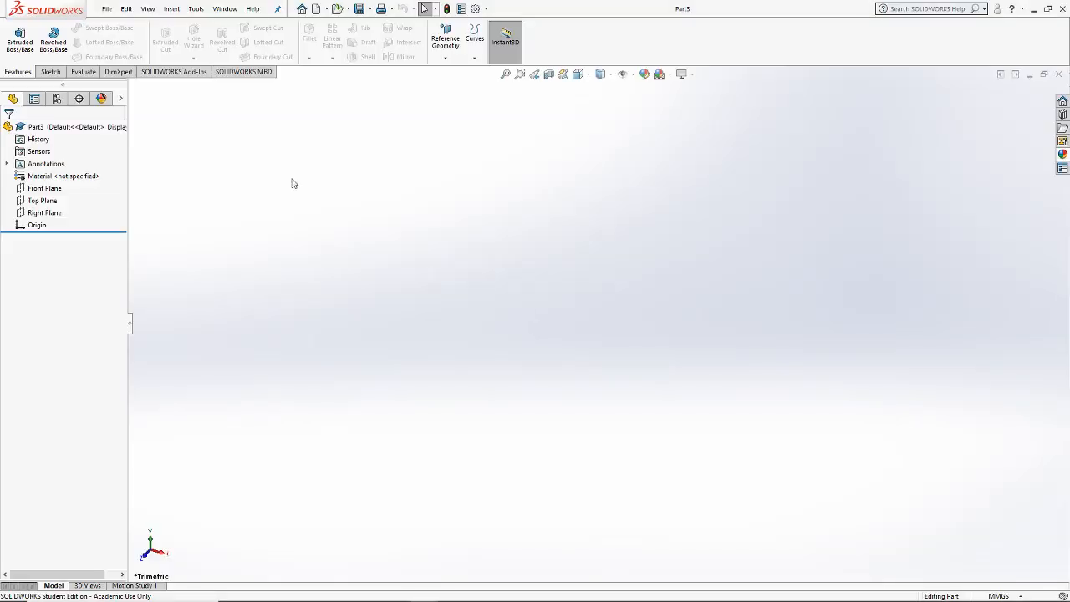
click(50, 72)
click(15, 38)
click(466, 317)
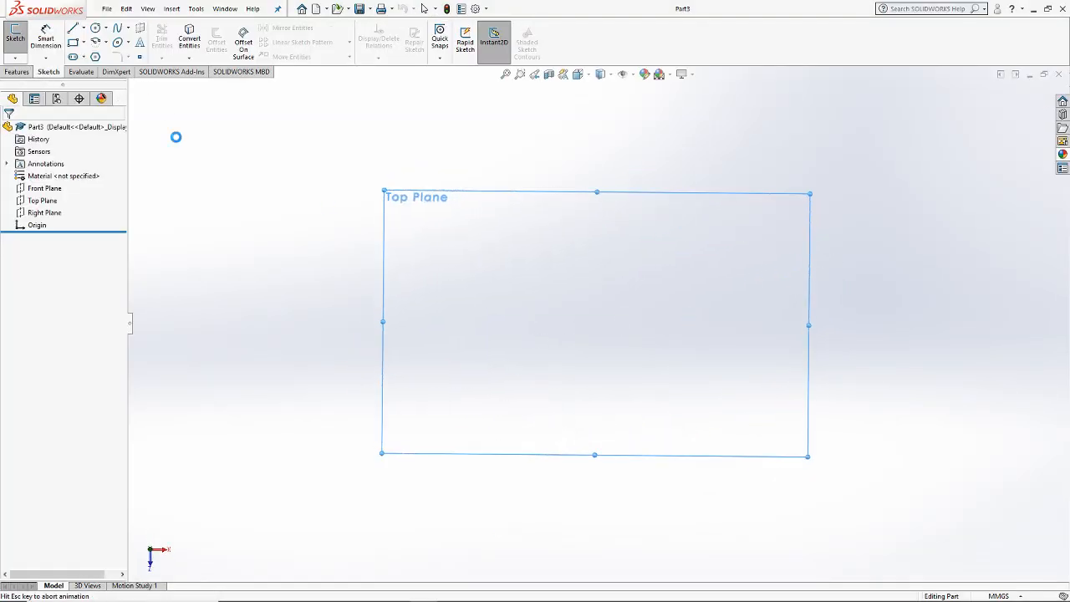
Step: Sketch a center rectangle about 101 mm wide and 124 mm high, centred on the origin
click(74, 43)
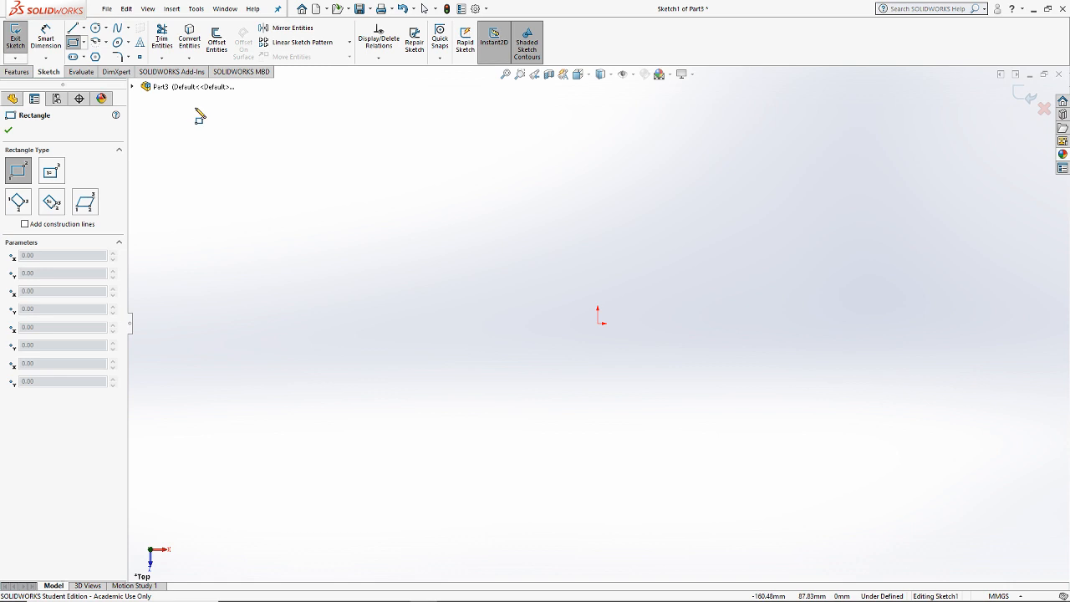
click(51, 171)
click(598, 323)
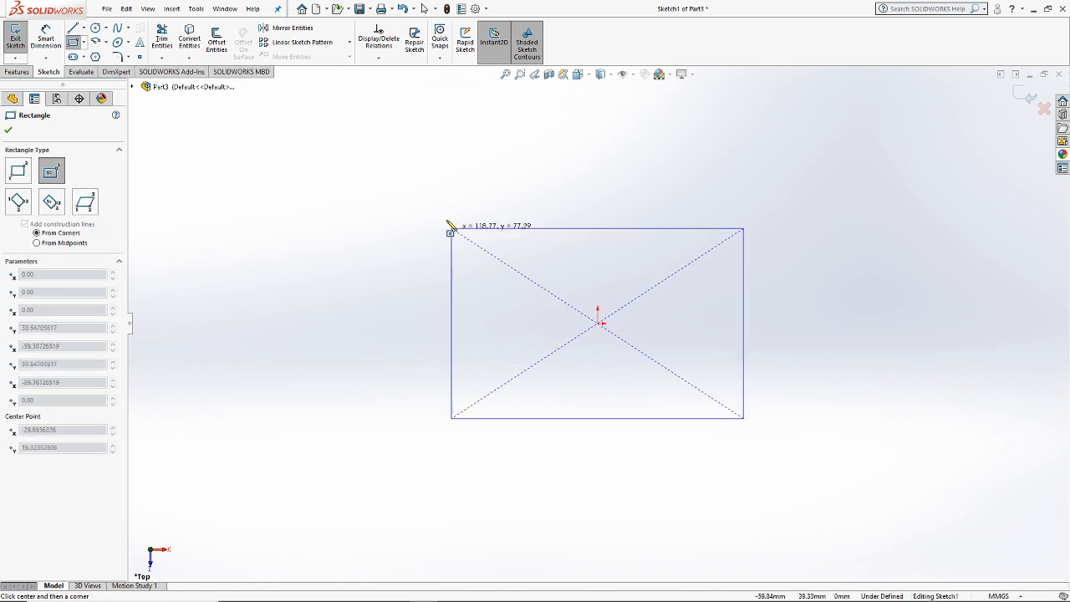
click(447, 170)
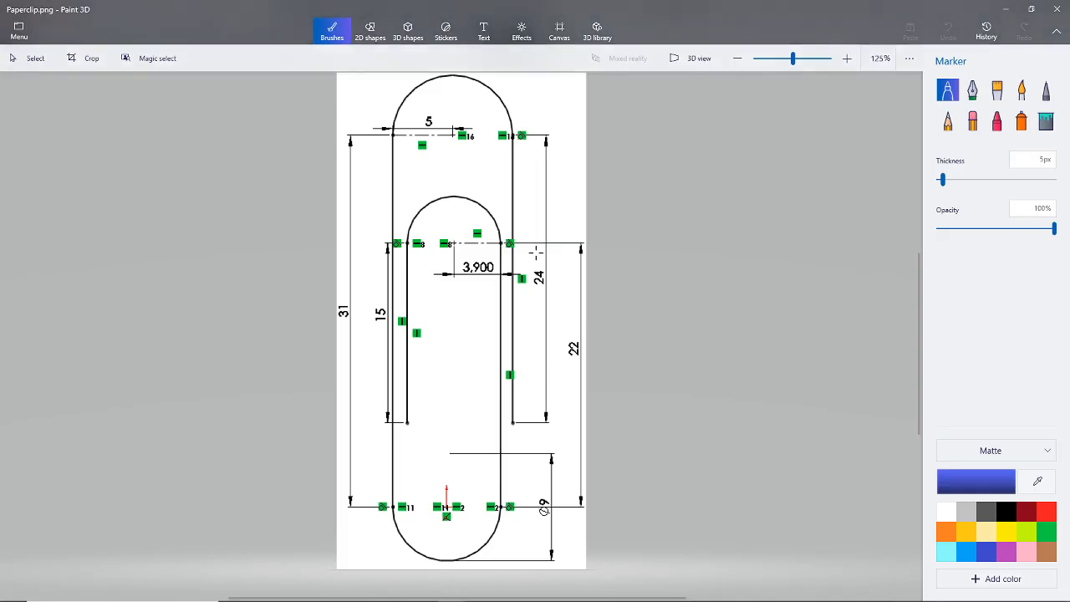
Step: Check the fan cut-out drawing in Chrome and sketch a circle about 108 mm in diameter centred on the origin inside the rectangle
key(alt+Tab)
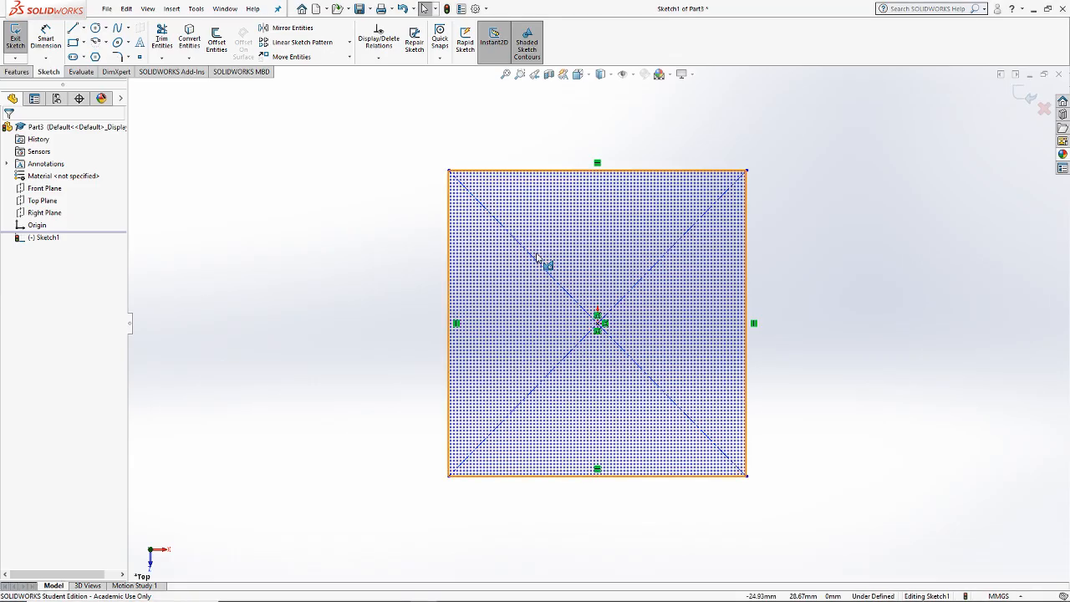
key(alt+Tab)
key(Tab)
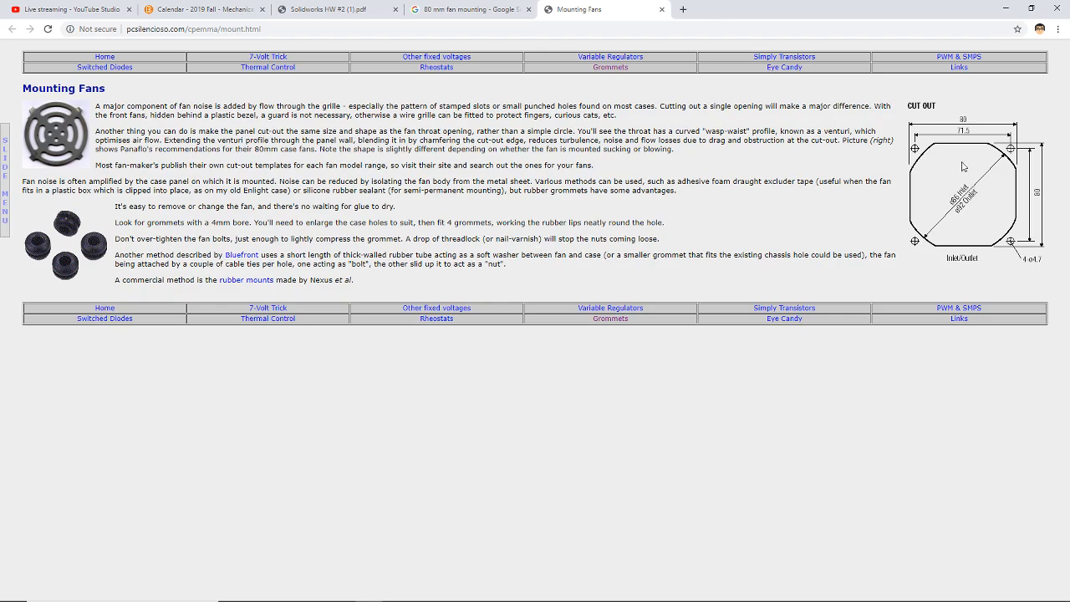
key(alt+Tab)
click(95, 28)
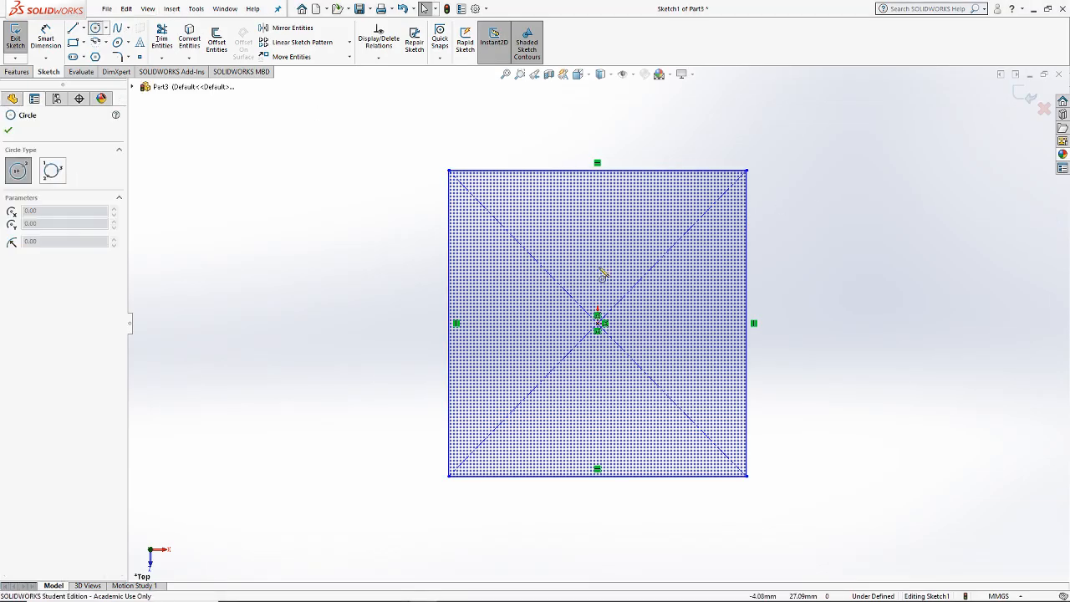
click(598, 323)
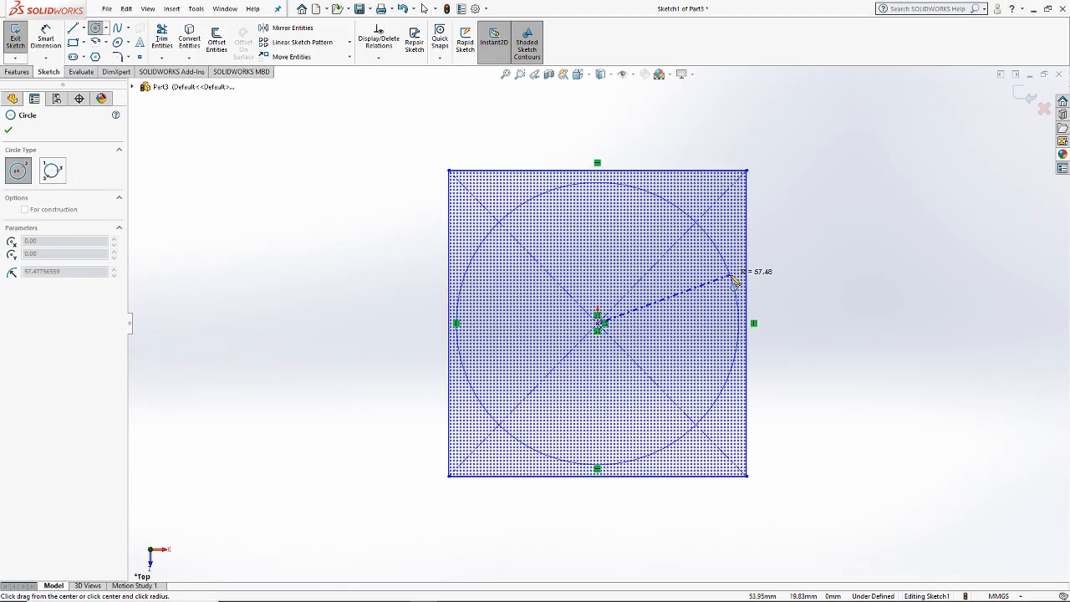
key(alt+Tab)
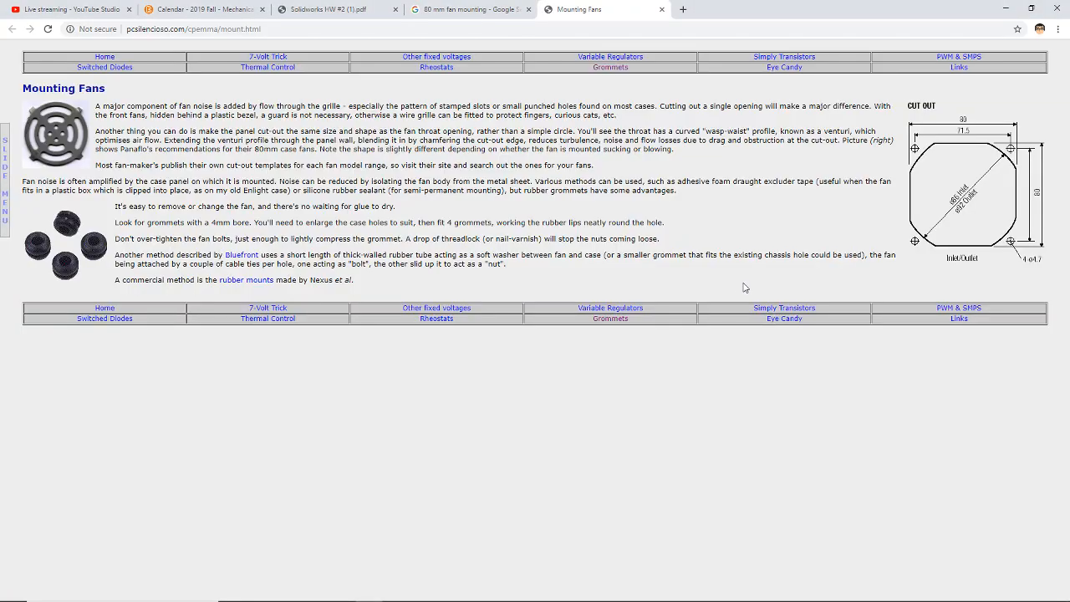
key(alt+Tab)
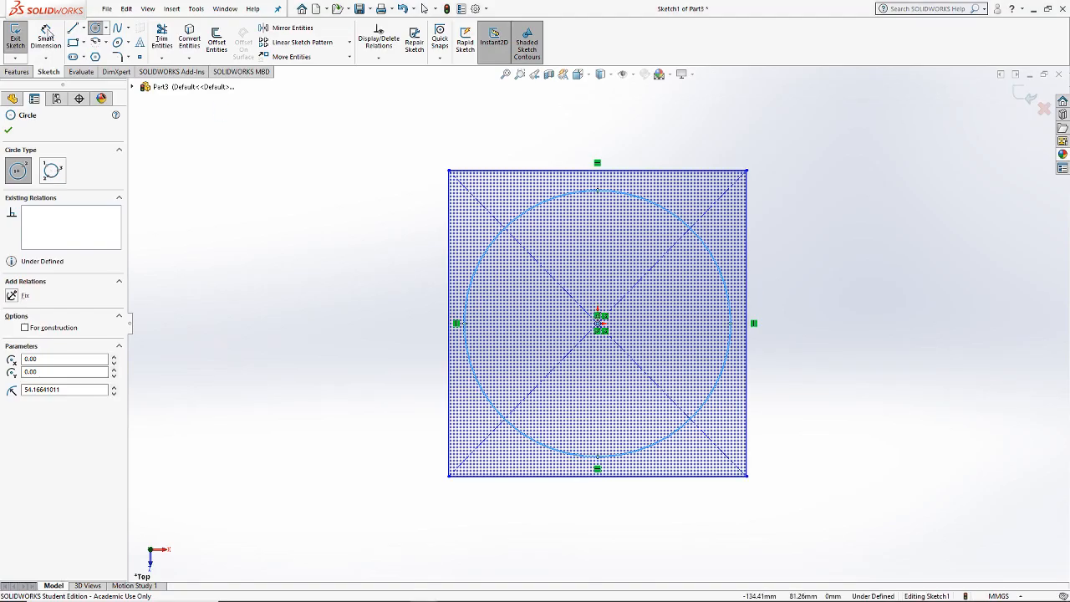
key(Escape)
Step: Delete both diagonal construction lines of the rectangle
click(477, 202)
key(Delete)
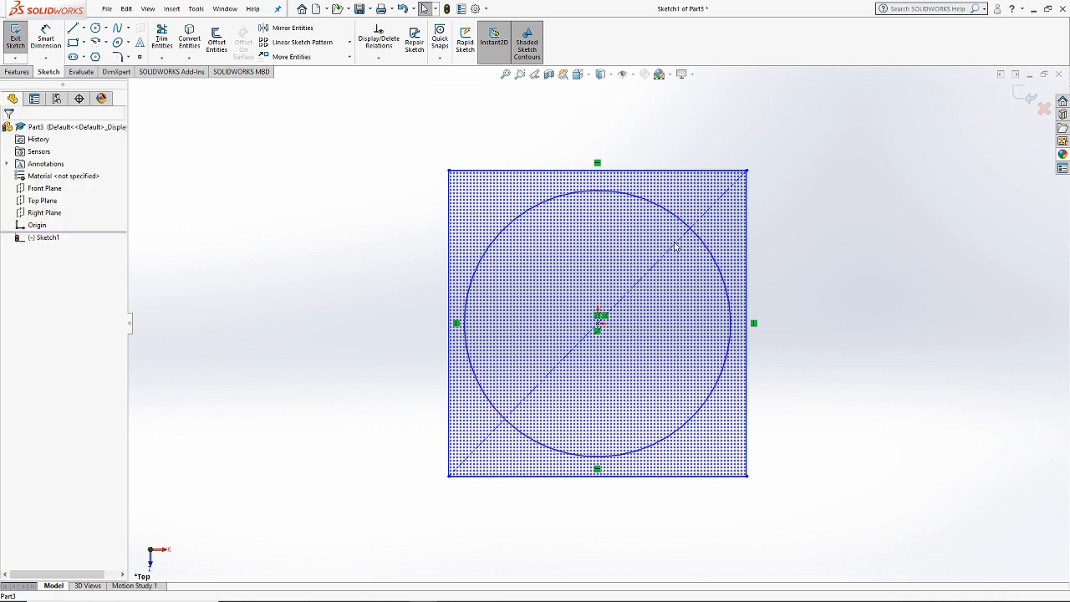
click(679, 243)
key(Delete)
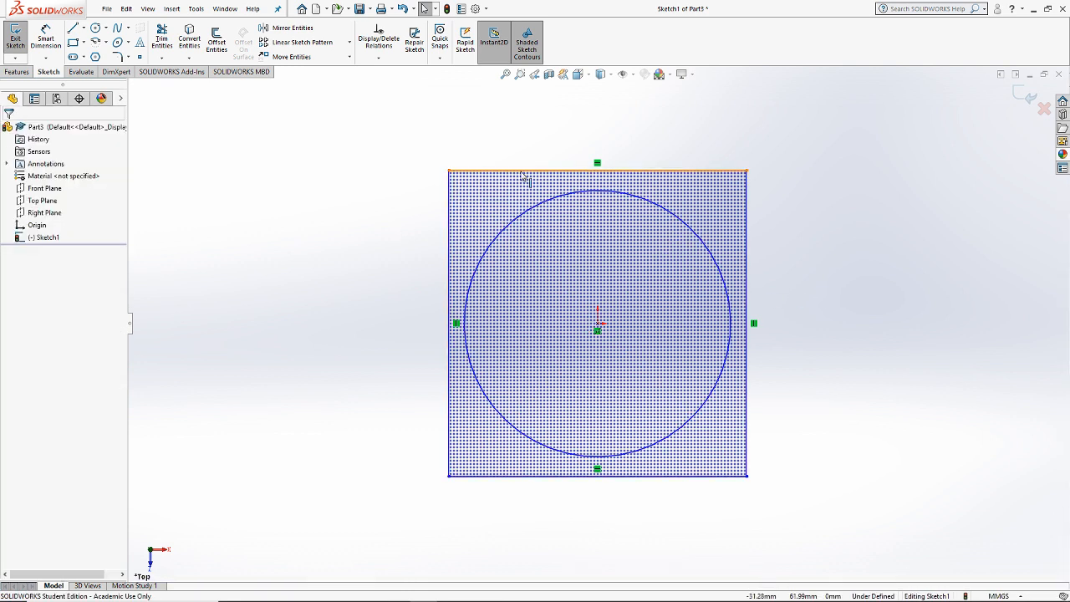
Step: Add a vertical relation between the midpoint of the rectangle's top edge and the circle's centre
right_click(659, 171)
key(Escape)
ctrl+click(597, 324)
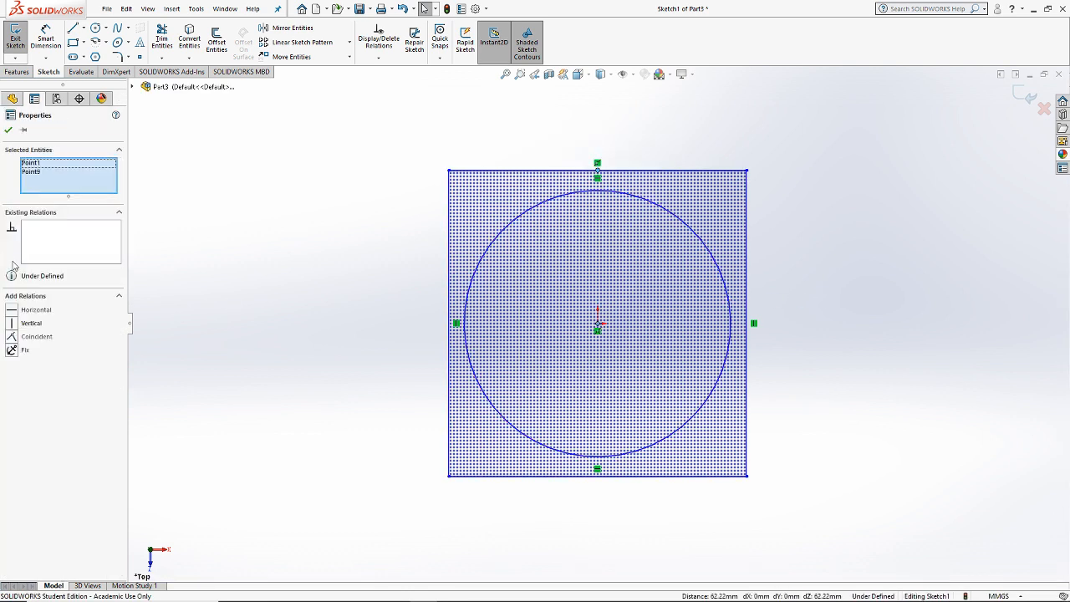
click(24, 325)
click(246, 310)
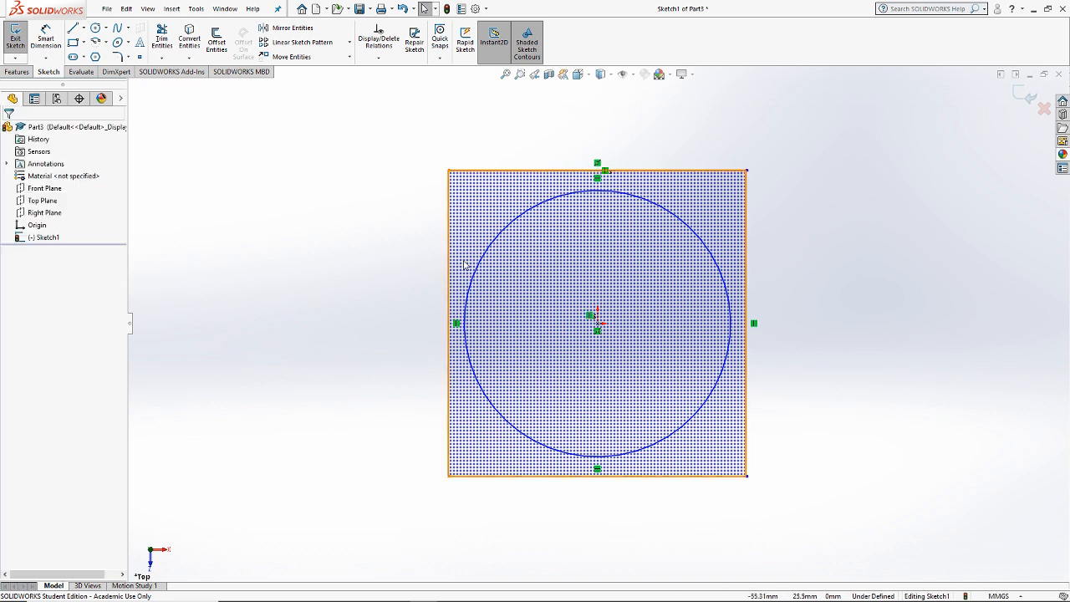
Step: Add a horizontal relation between the midpoint of the rectangle's left edge and the circle's centre
right_click(447, 268)
click(492, 282)
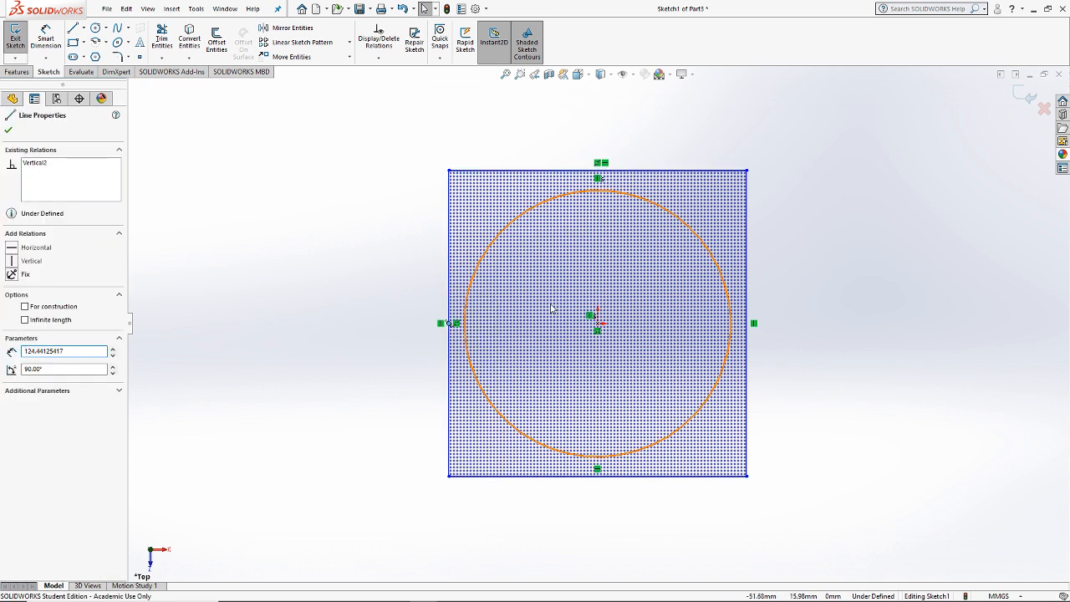
ctrl+click(596, 323)
click(18, 311)
click(229, 256)
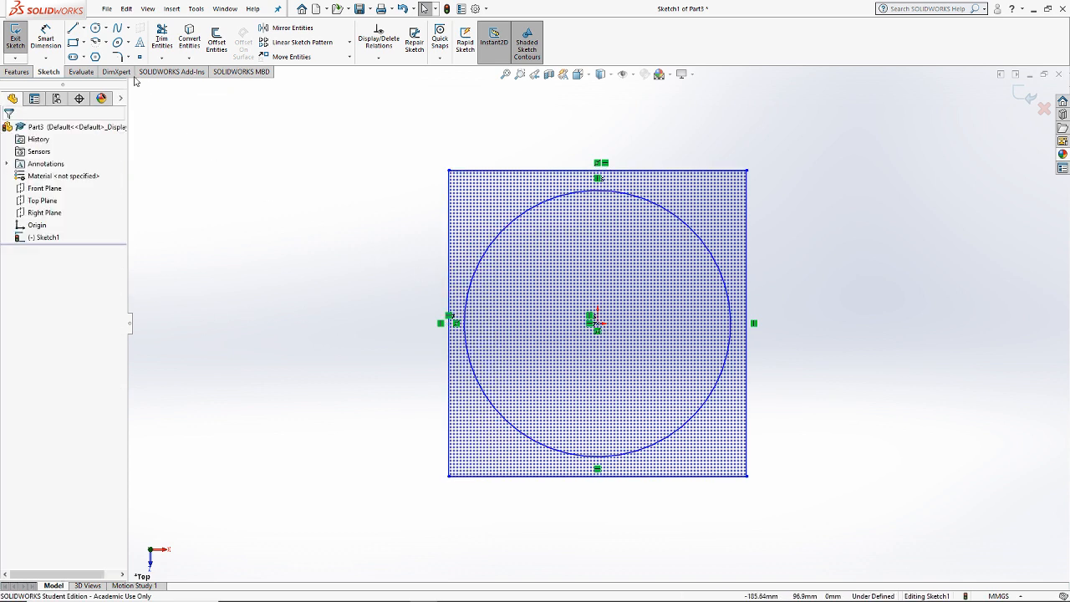
Step: Check the cut-out drawing in Chrome and dimension the circle's diameter as 90 mm
click(45, 39)
click(666, 222)
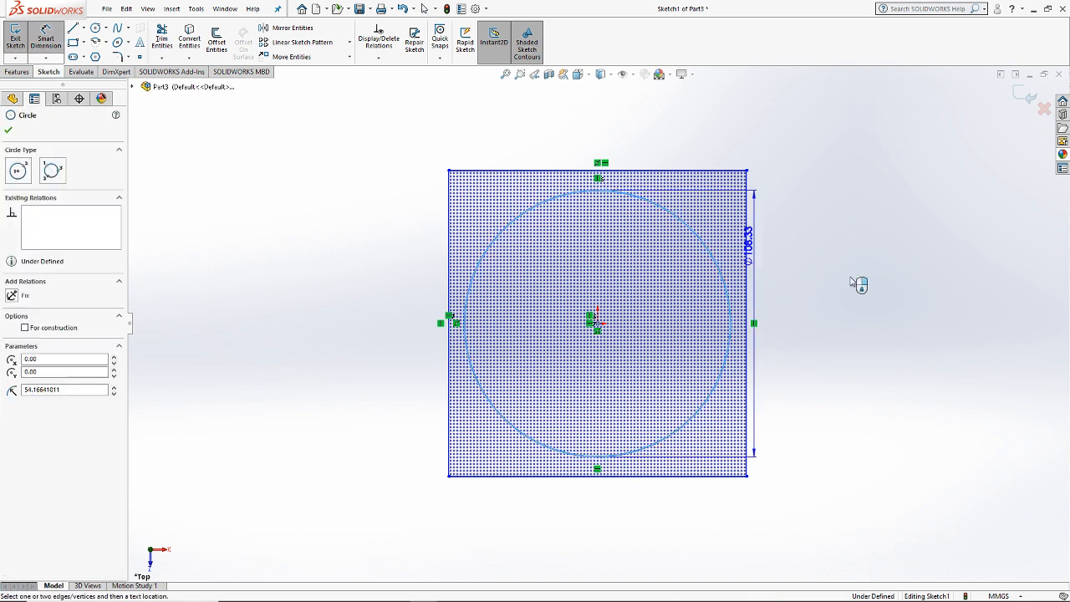
click(824, 313)
key(alt+Tab)
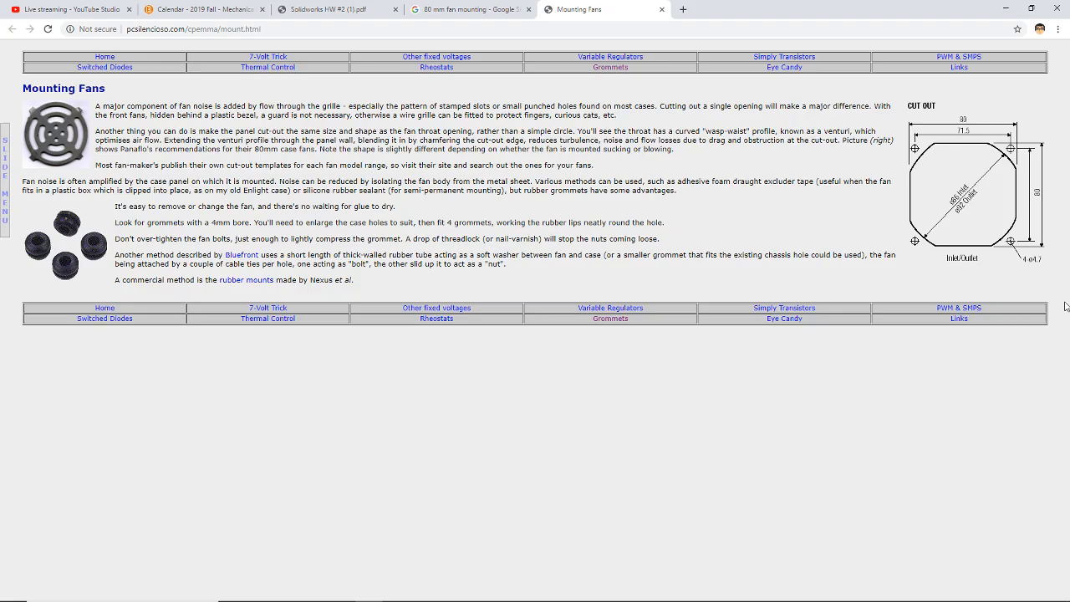
key(alt+Tab)
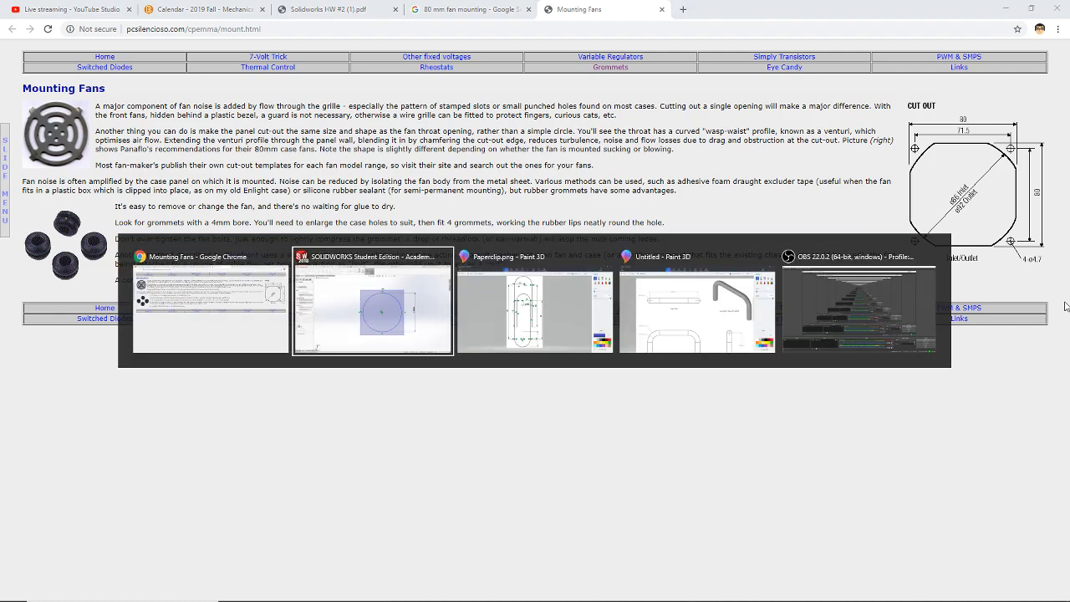
text(90mm)
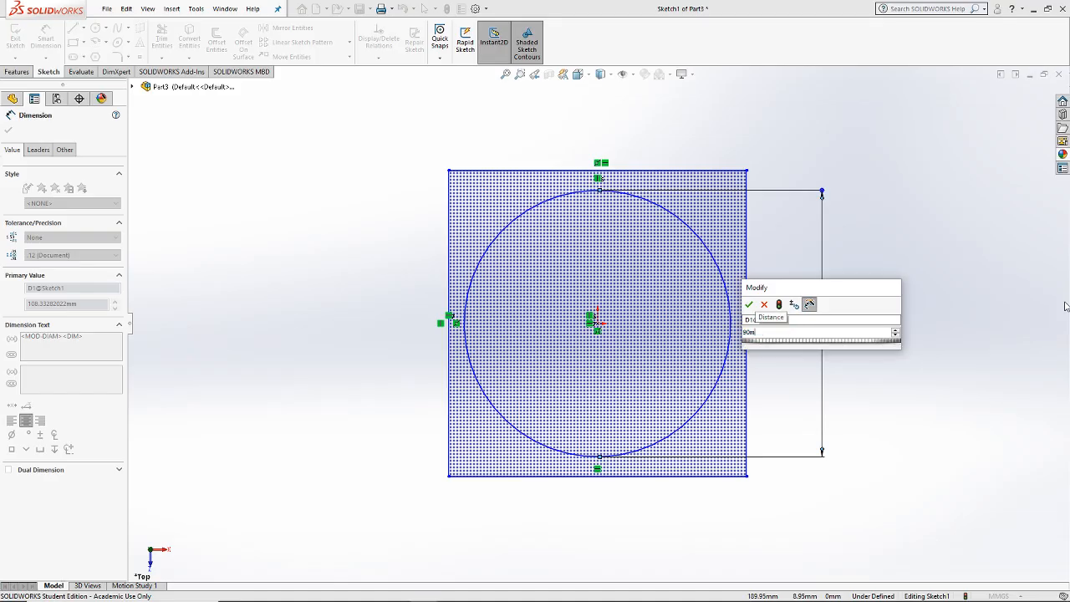
key(Return)
Step: Dimension the rectangle's top edge as 80 mm
key(alt+Tab)
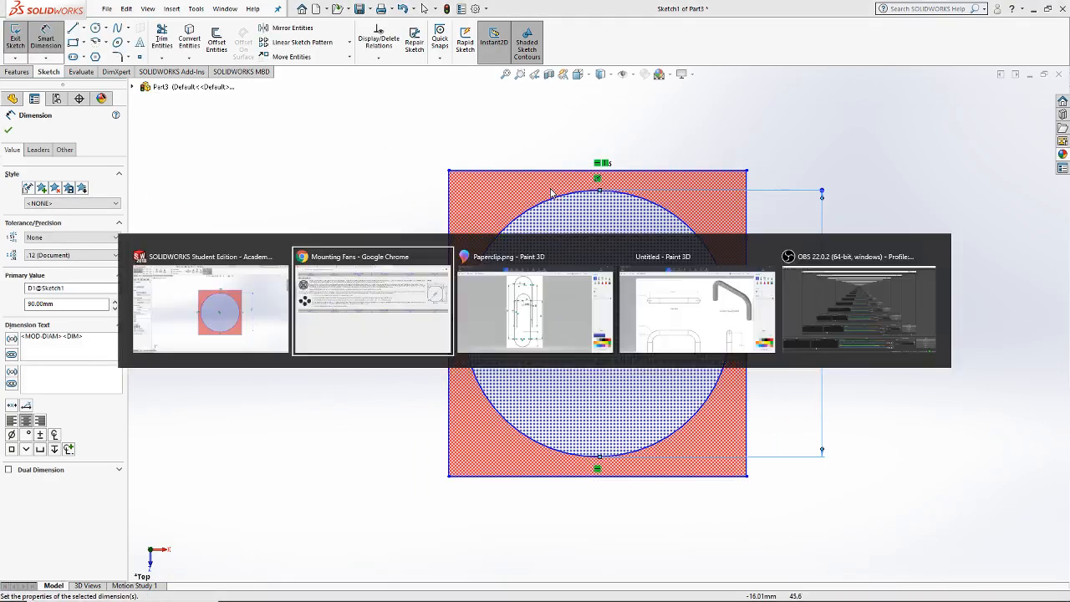
key(alt+Tab)
click(559, 172)
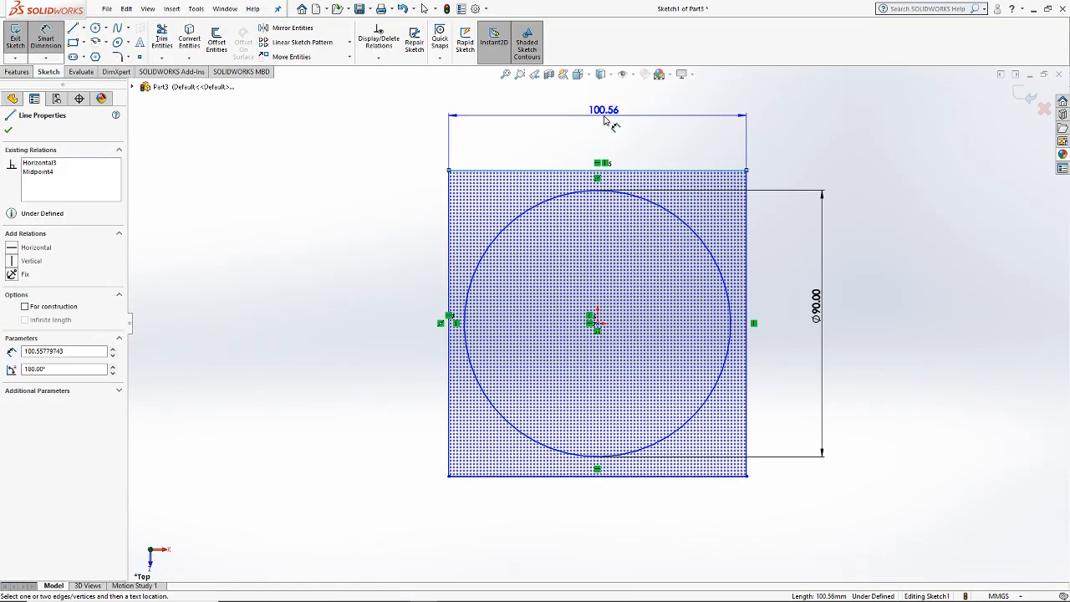
click(603, 121)
text(80)
key(Return)
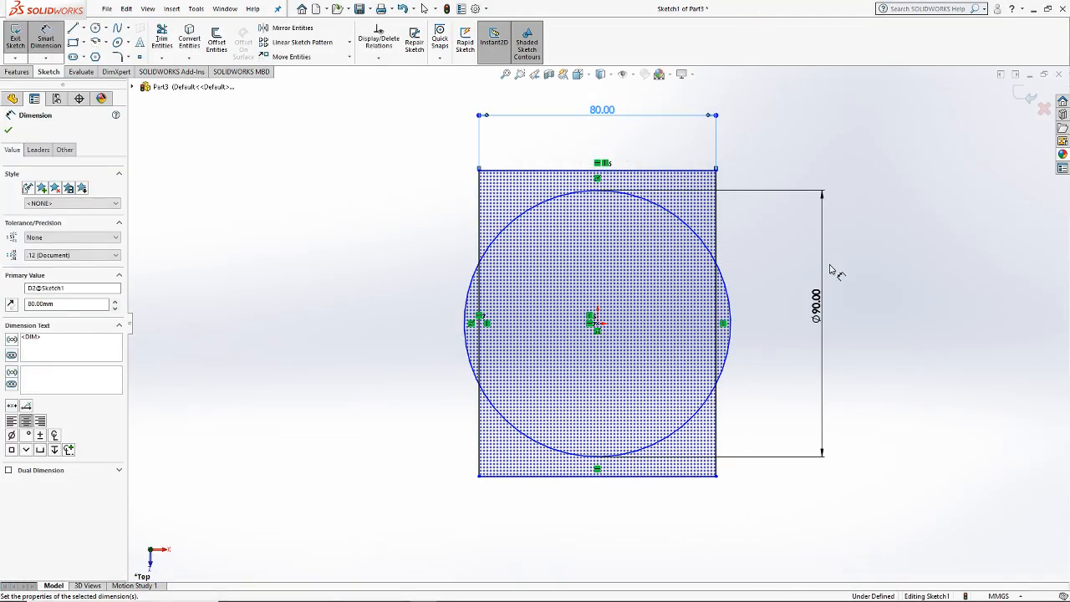
Step: Recheck the fan cut-out drawing and set the circle's diameter to 76 mm
double_click(819, 306)
text(8)
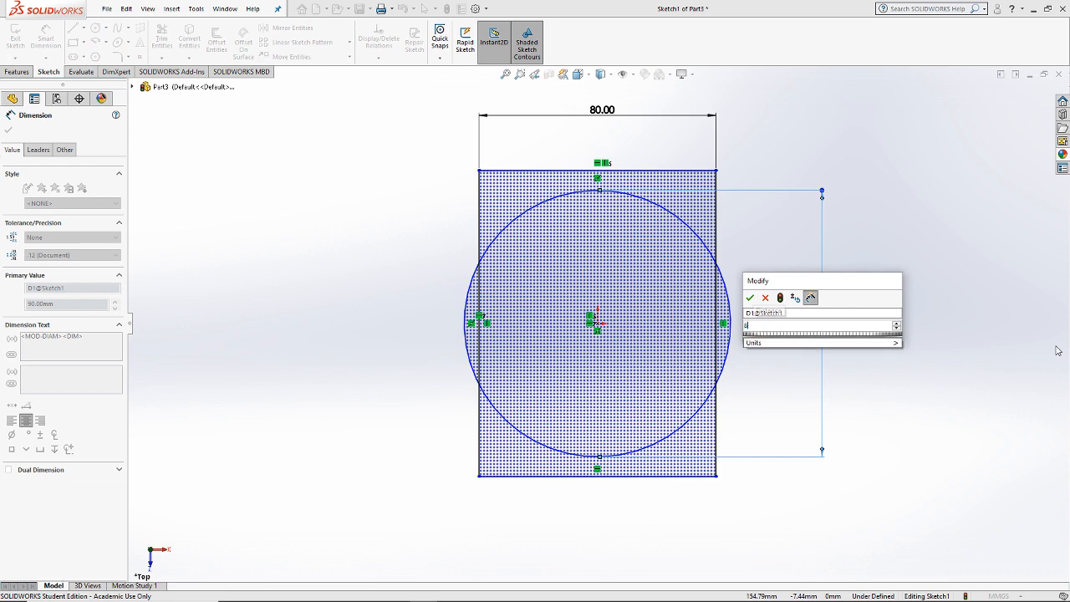
key(BackSpace)
text(8)
key(Escape)
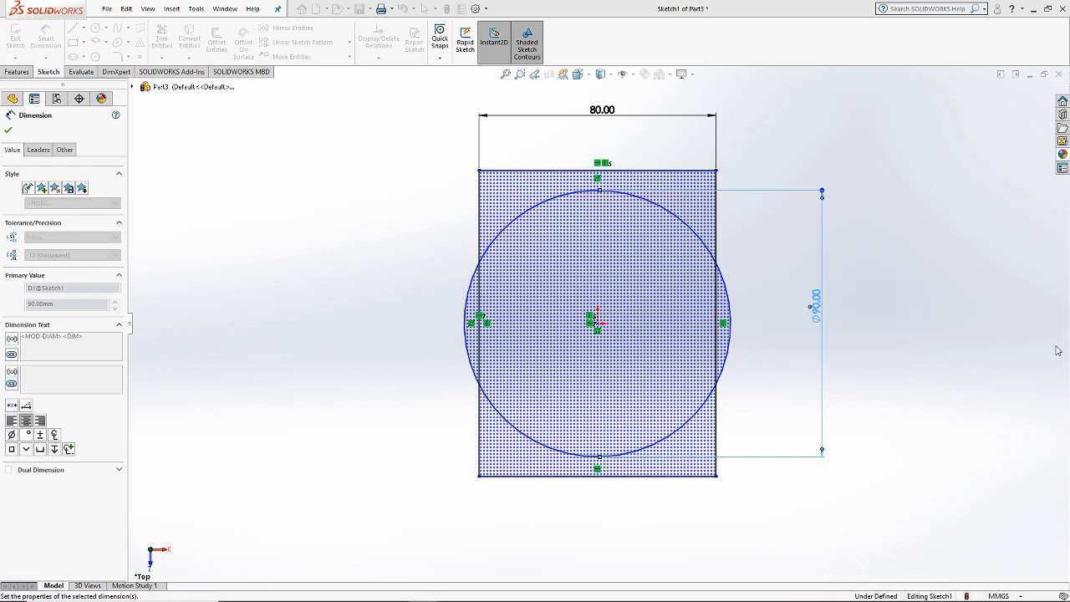
key(alt+Tab)
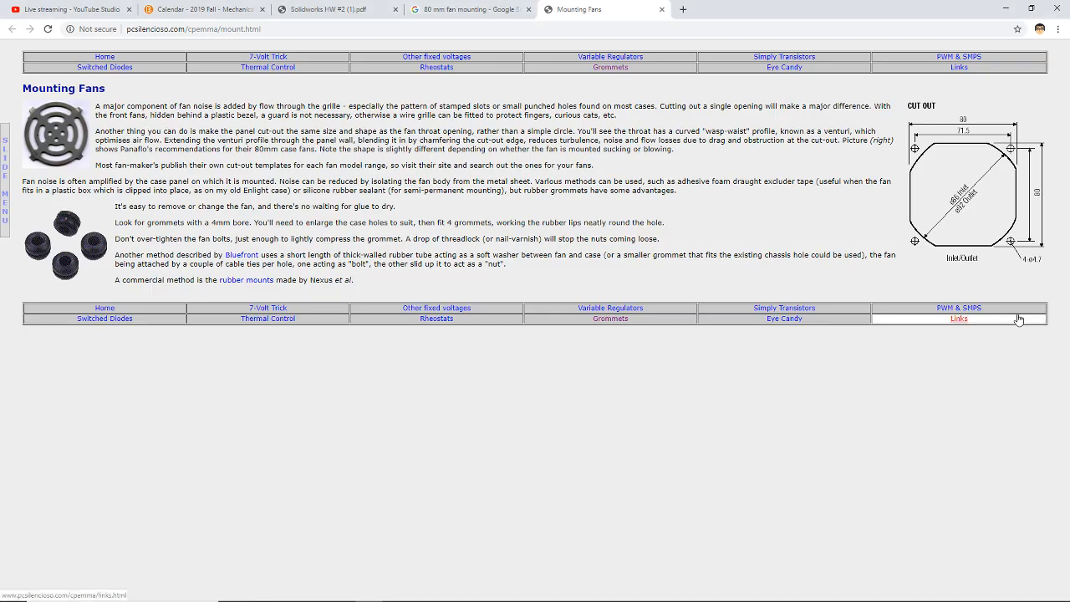
key(alt+Tab)
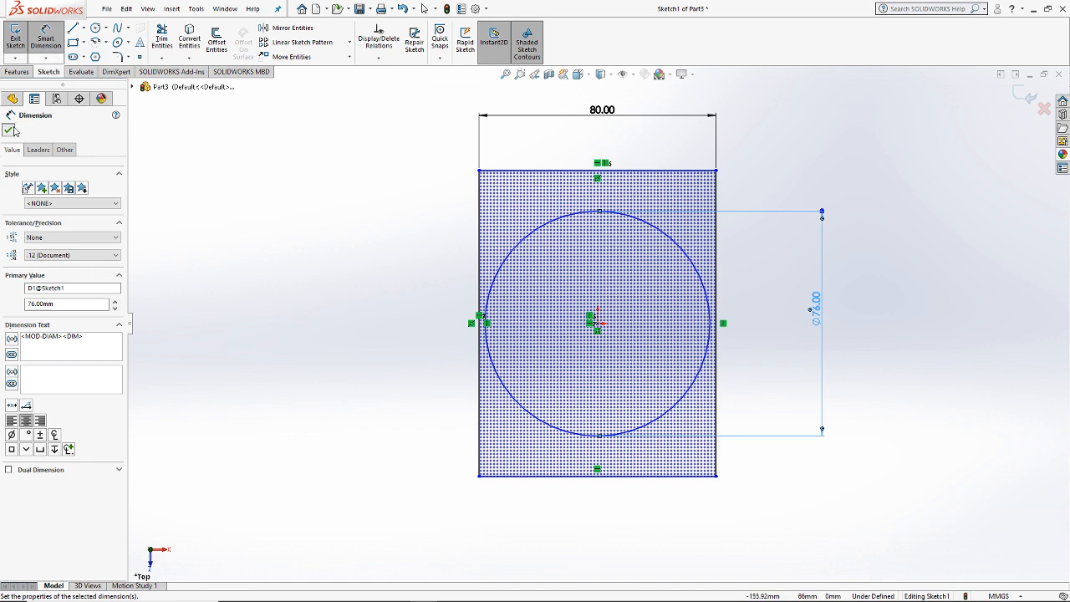
click(9, 130)
Step: Make the rectangle's top and left edges equal in length
click(543, 170)
ctrl+click(479, 275)
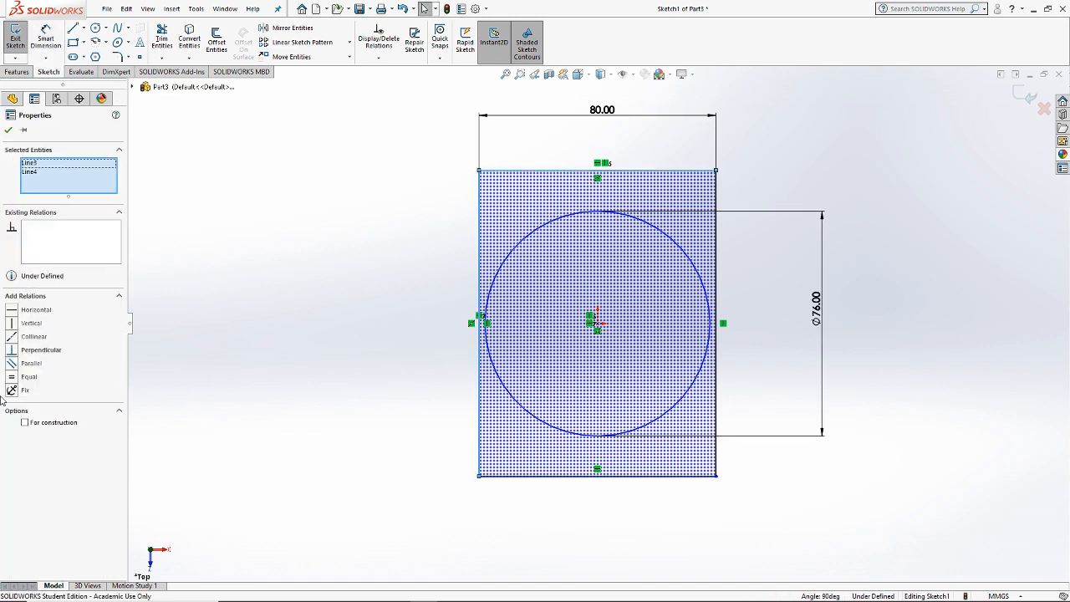
click(25, 377)
Step: Sketch four small circles inside the square's corners, the lower-left one about 7 mm and the lower-right one about 9 mm in diameter
click(95, 27)
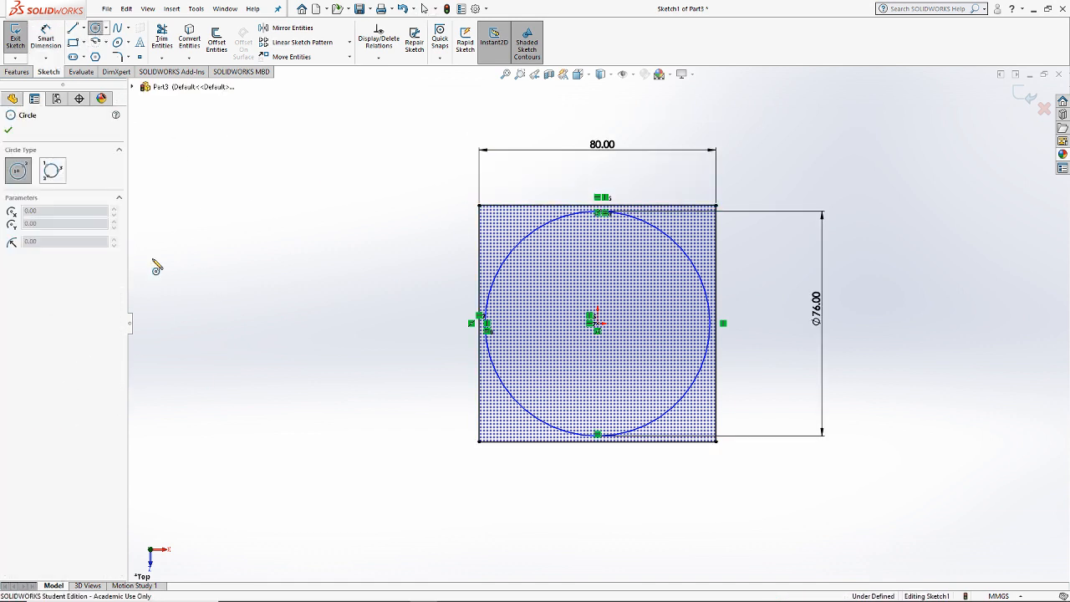
click(74, 42)
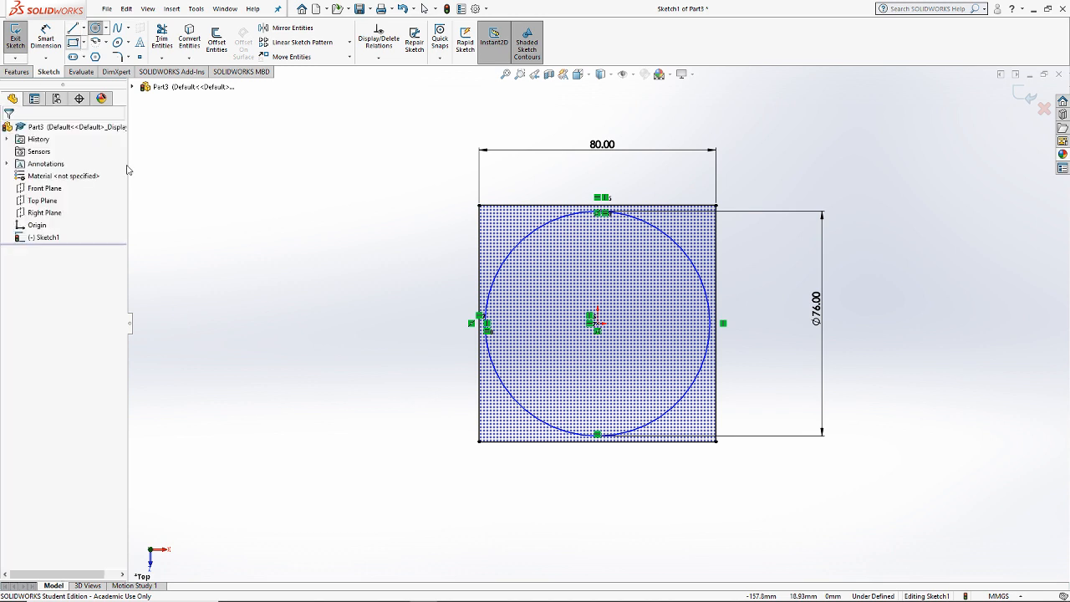
click(97, 28)
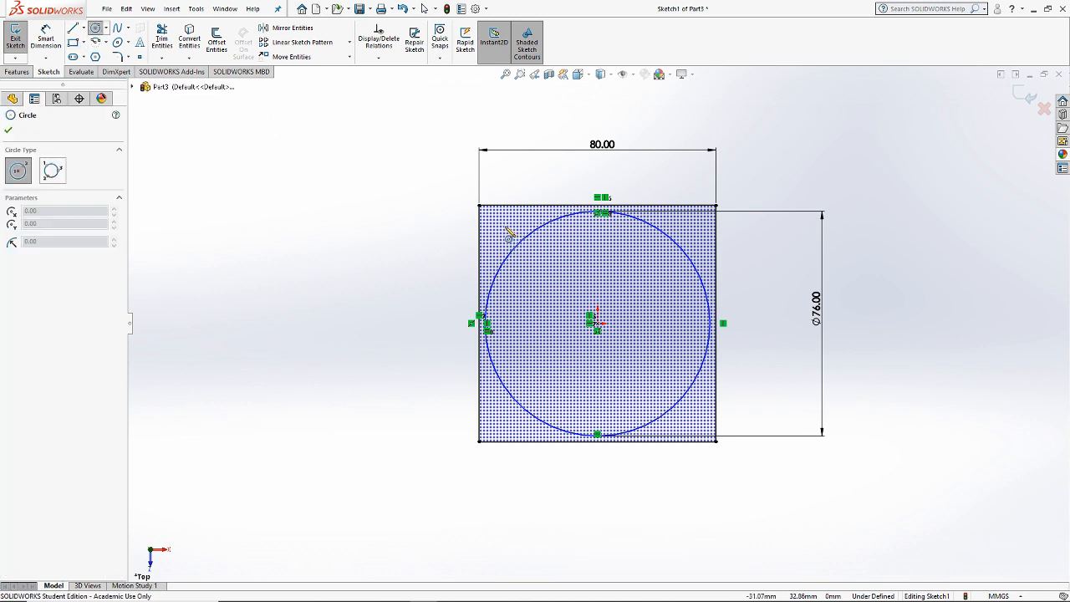
drag(504, 226, 510, 232)
drag(696, 225, 702, 232)
drag(695, 426, 707, 439)
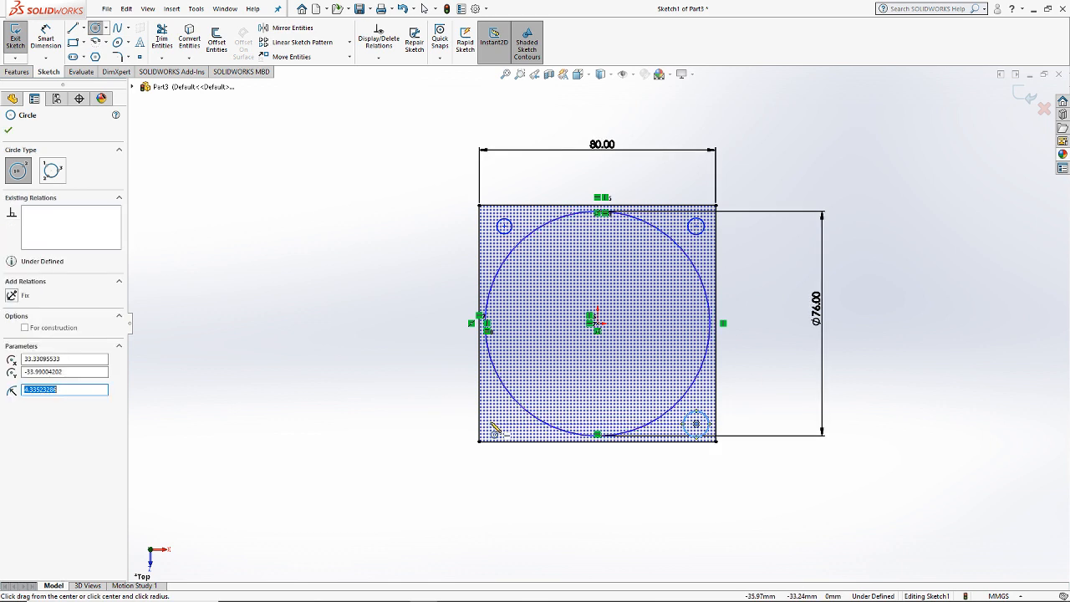
drag(497, 425, 505, 431)
key(Escape)
Step: Add a vertical relation between the two left hole centres and a horizontal relation between the two upper hole centres
click(497, 424)
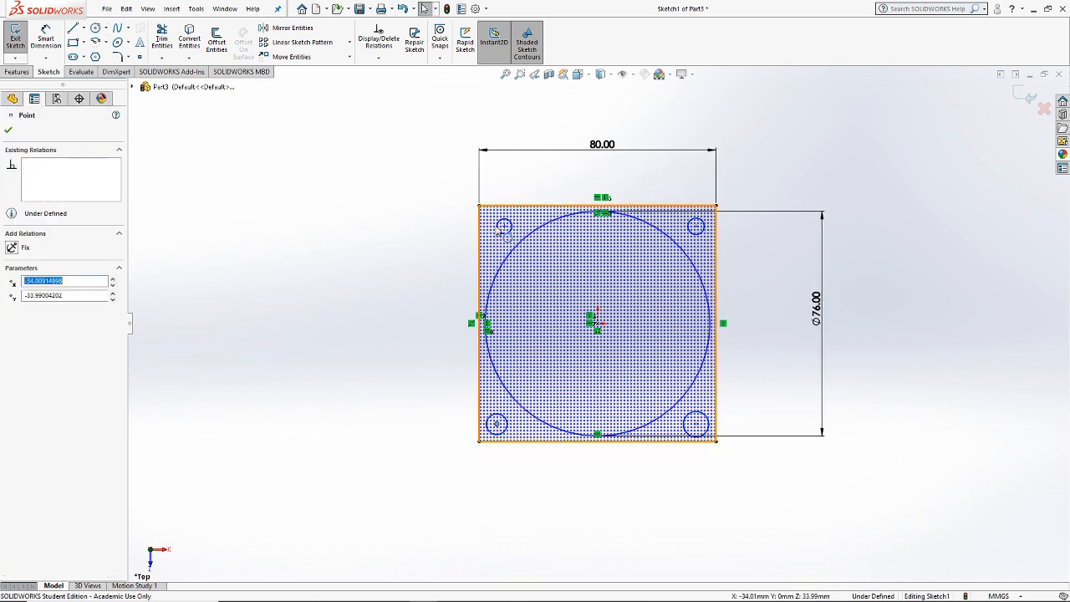
ctrl+click(504, 225)
click(26, 323)
click(468, 218)
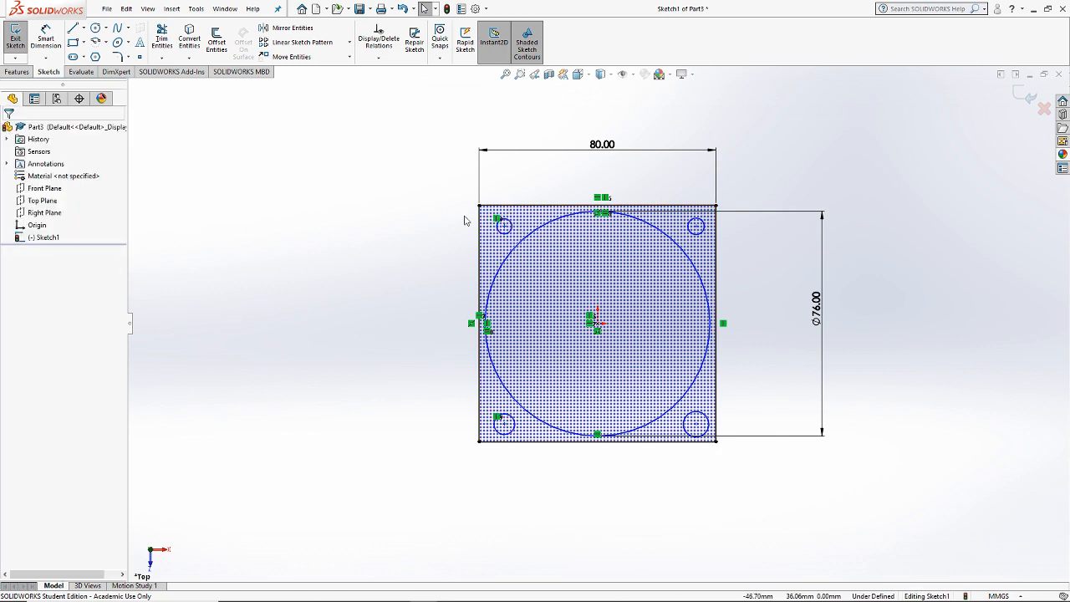
click(504, 226)
ctrl+click(696, 226)
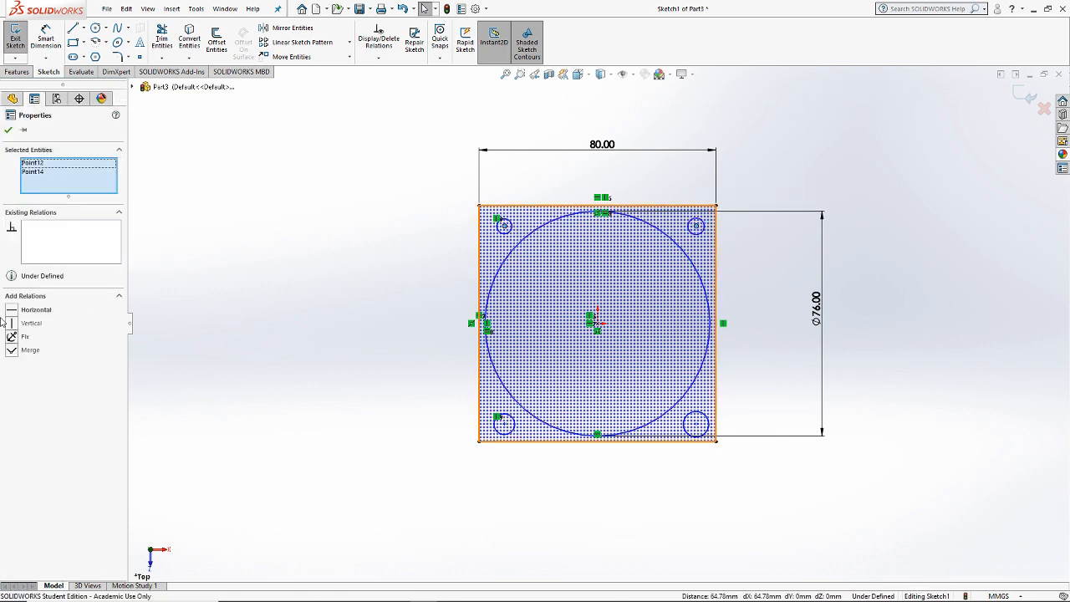
click(32, 311)
Step: Add a vertical relation between the two right hole centres and a horizontal relation between the two lower hole centres
click(695, 226)
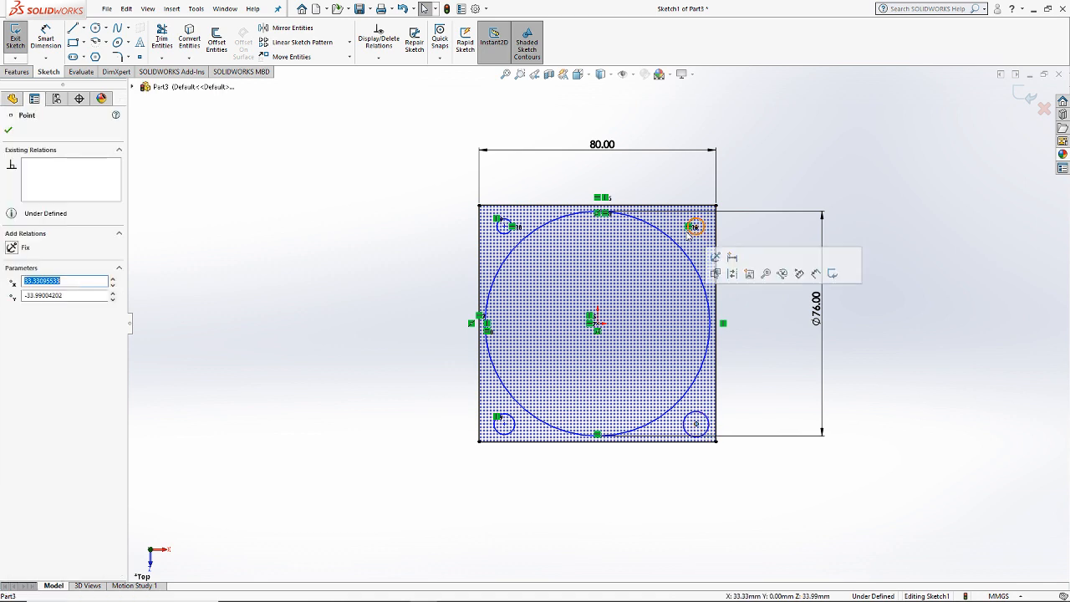
ctrl+click(696, 424)
click(32, 324)
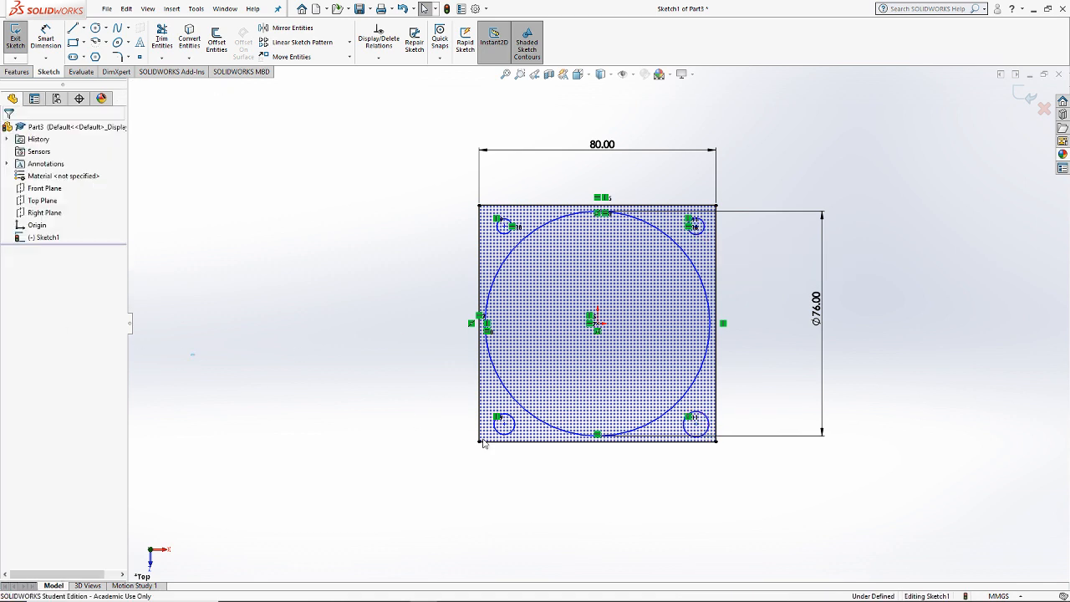
click(504, 424)
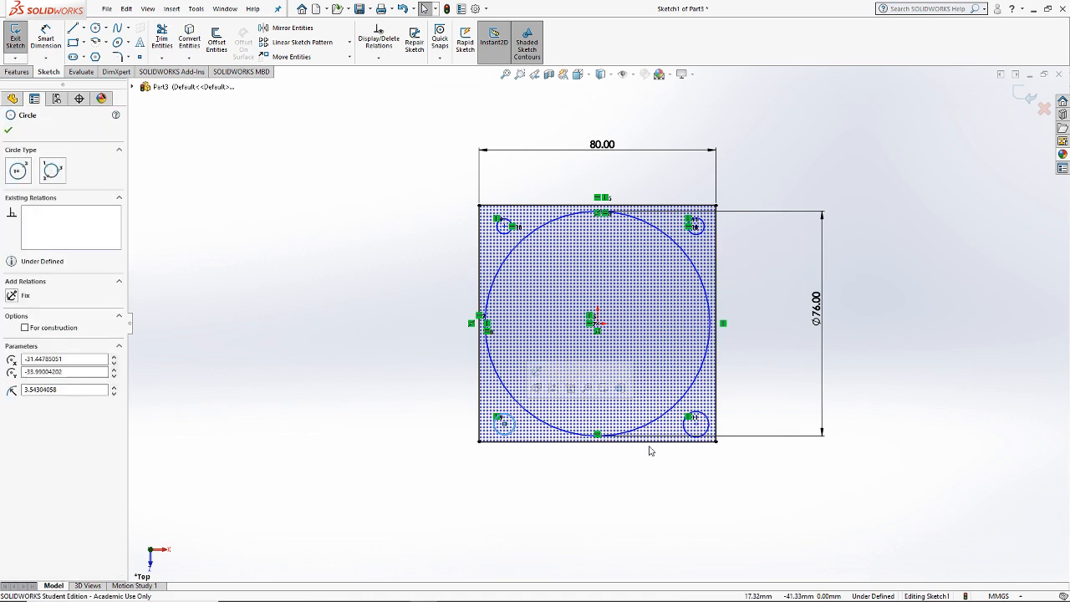
ctrl+click(697, 426)
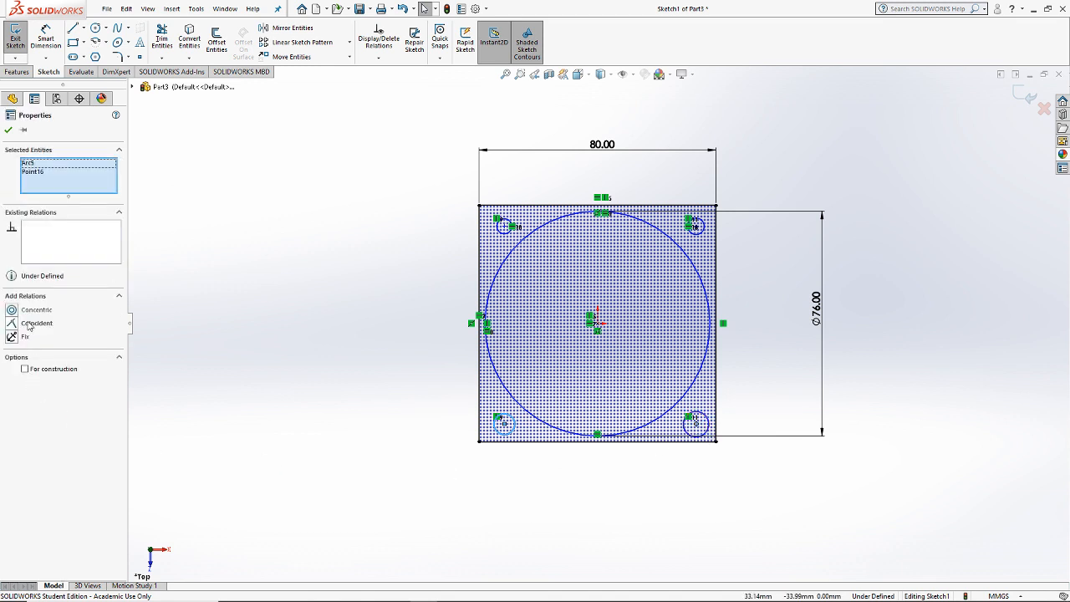
click(420, 485)
click(694, 425)
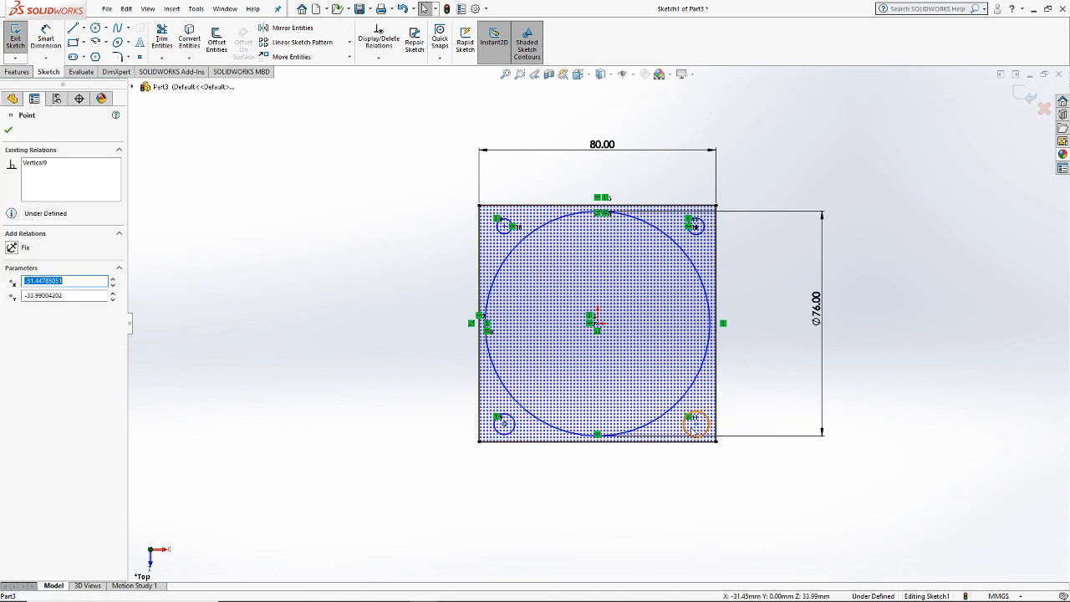
ctrl+click(696, 425)
click(29, 312)
click(184, 335)
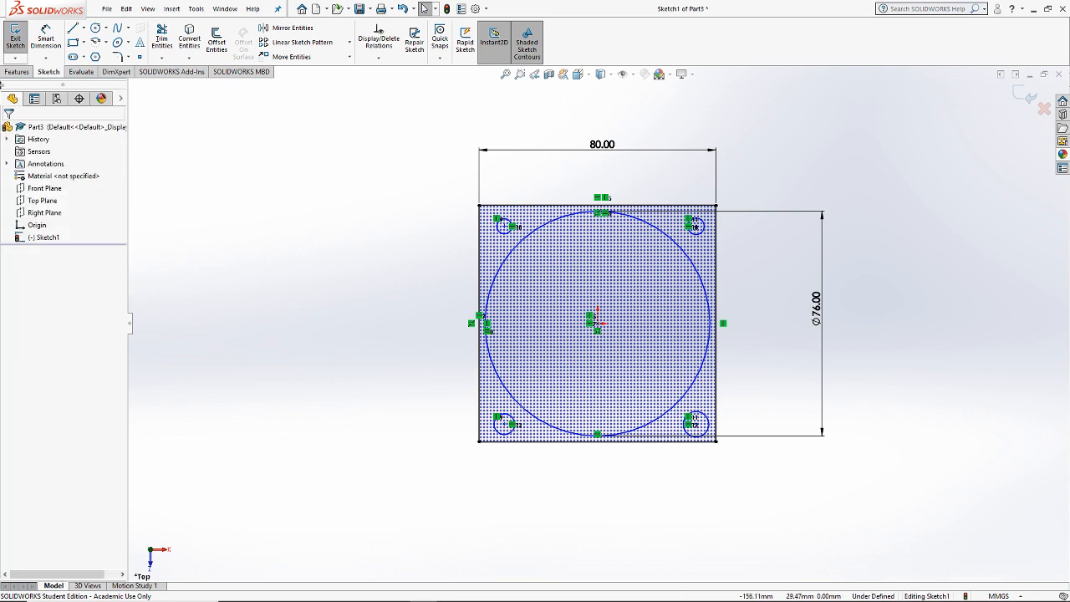
Step: Connect the four corner hole centres with a closed rectangle of construction lines
click(73, 29)
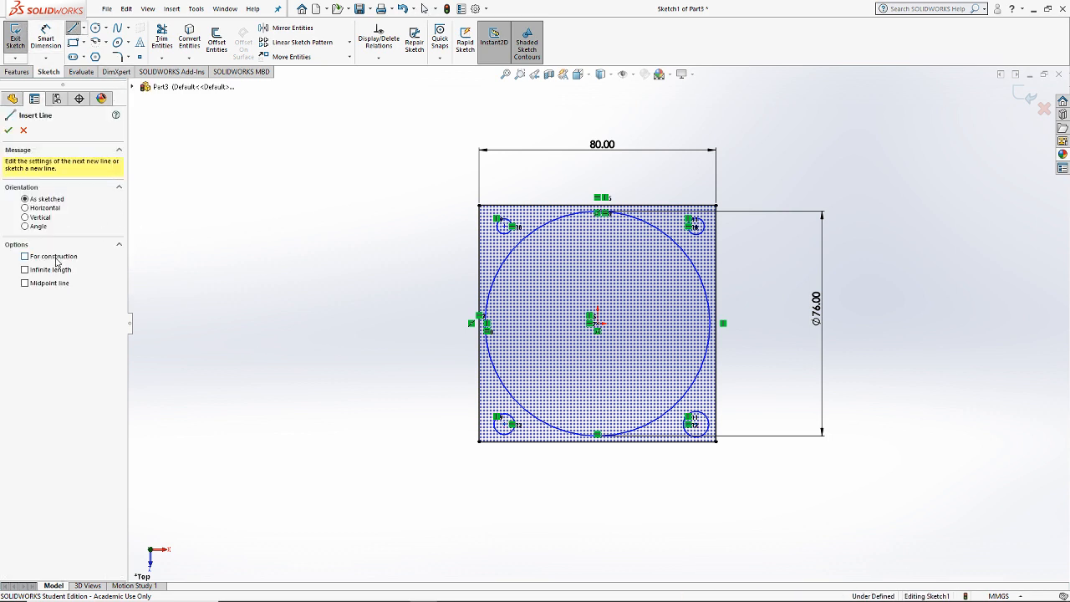
click(504, 424)
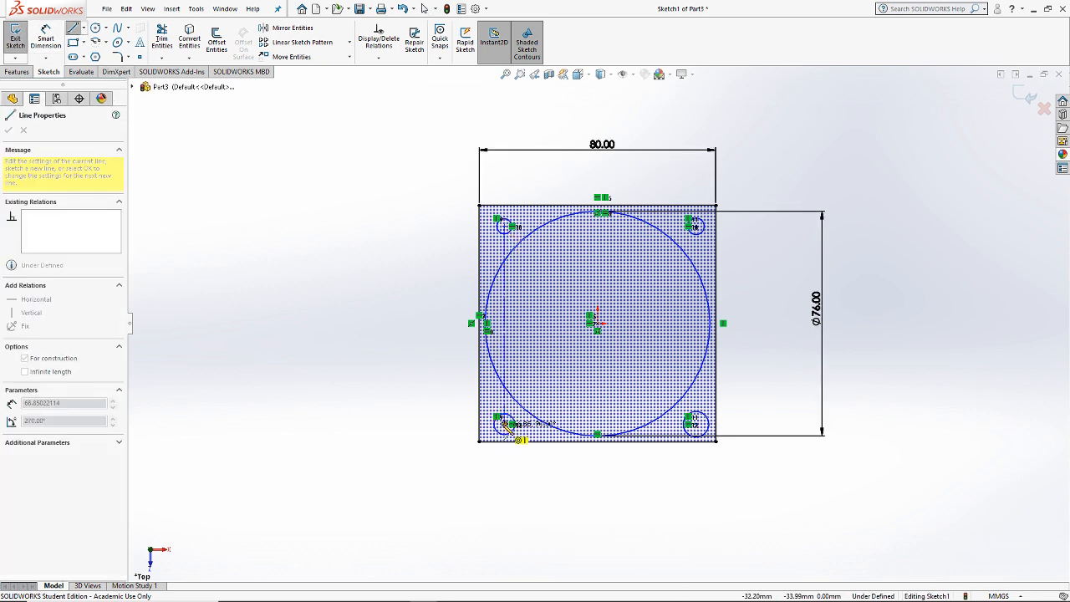
click(695, 424)
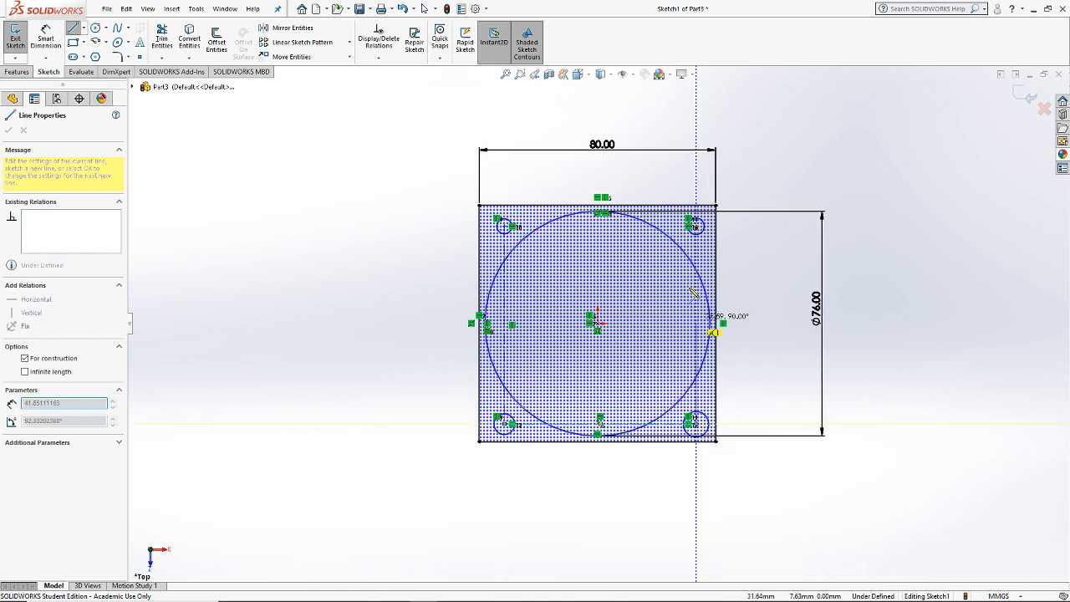
click(695, 225)
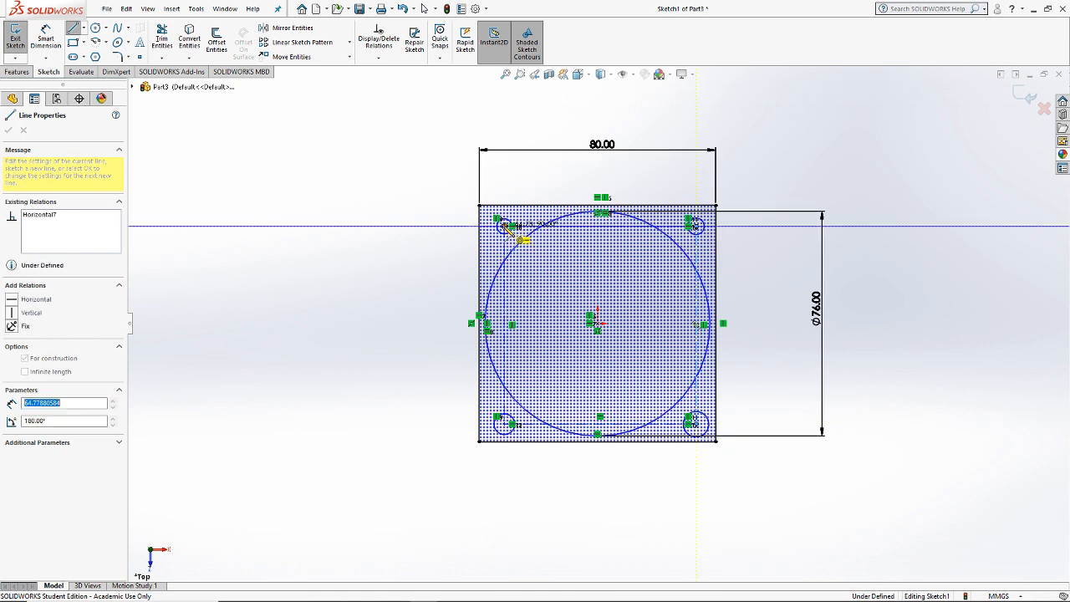
click(504, 225)
key(Escape)
Step: Add a vertical relation between the midpoint of the upper construction line and the large circle's centre
right_click(621, 226)
click(635, 249)
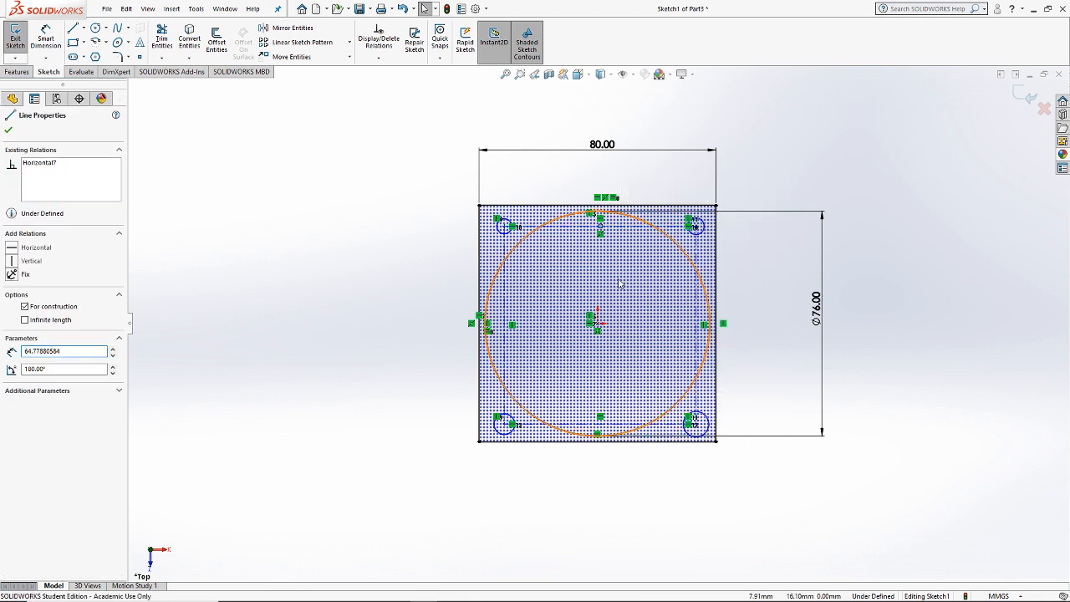
ctrl+click(597, 324)
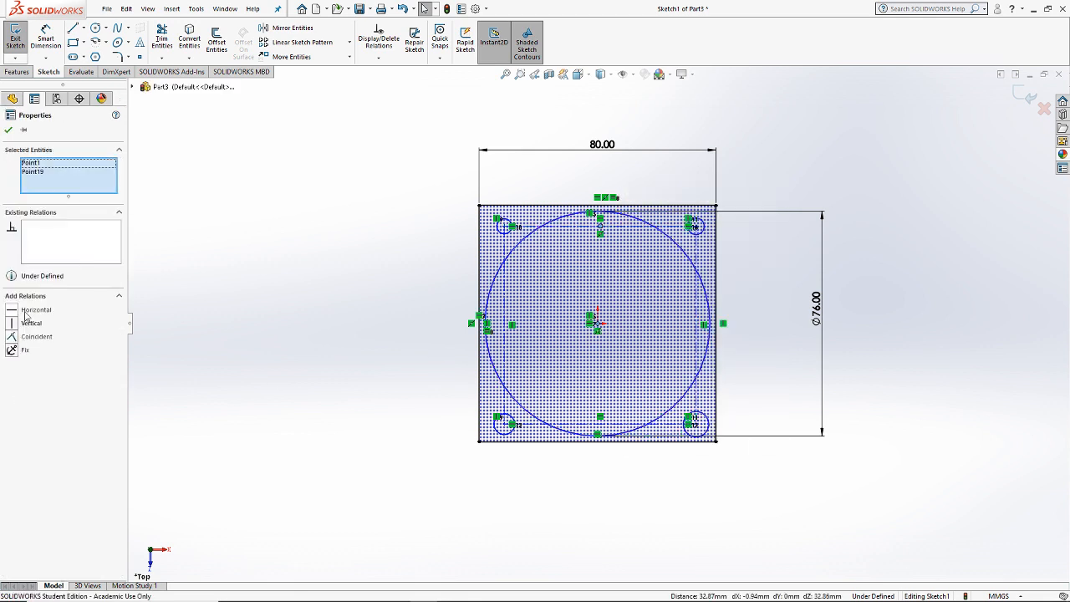
click(26, 324)
Step: Apply a horizontal relation to the upper and lower construction lines and a vertical relation to the left and right ones
click(562, 227)
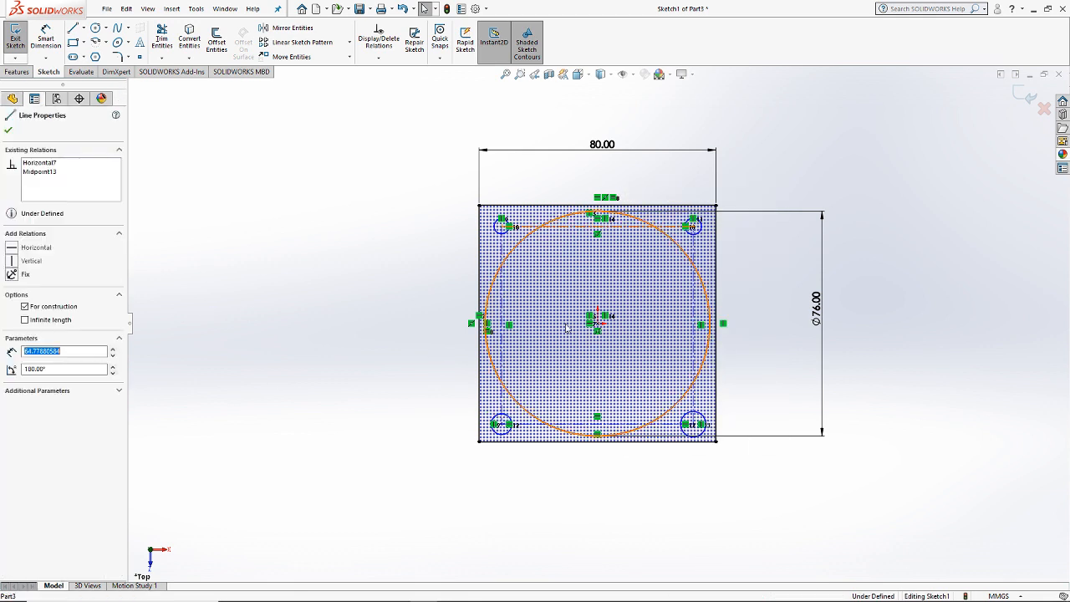
ctrl+click(527, 424)
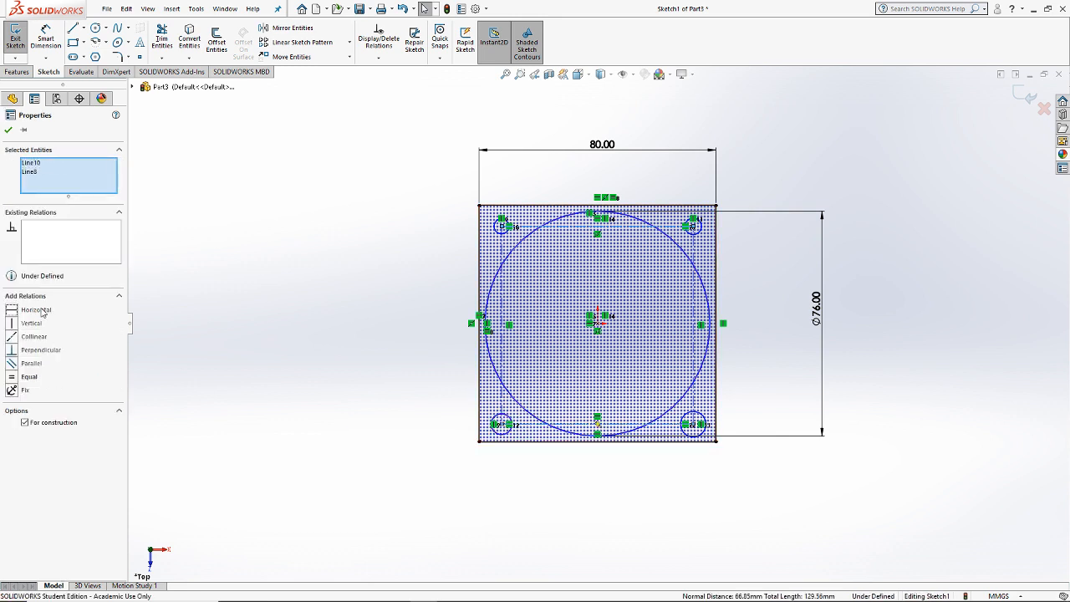
click(41, 313)
click(502, 297)
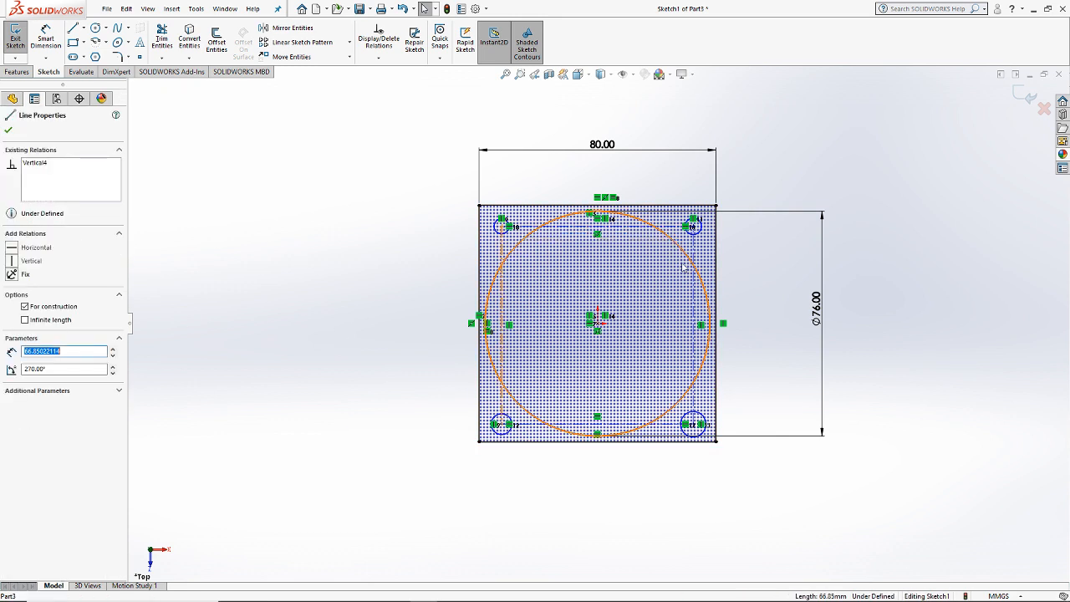
ctrl+click(693, 290)
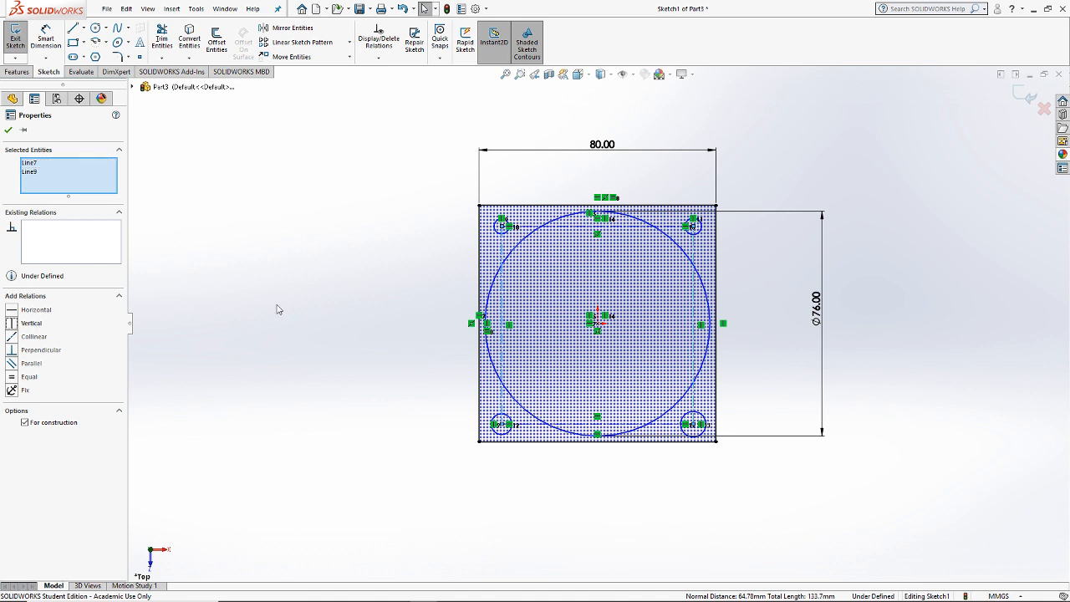
click(31, 323)
Step: Make the upper and left construction lines equal in length
click(577, 226)
ctrl+click(503, 280)
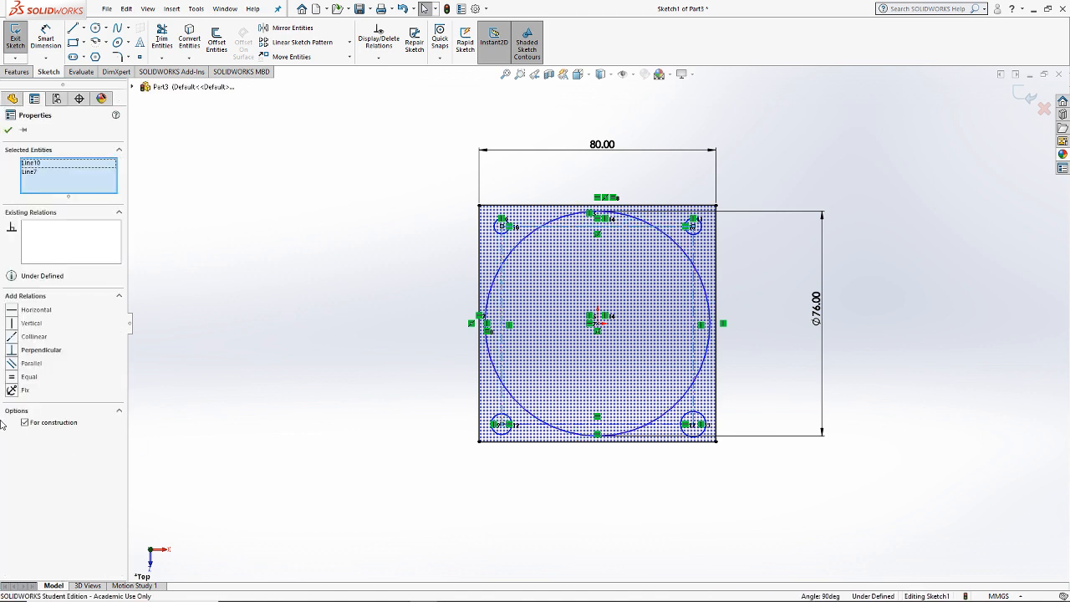
click(28, 378)
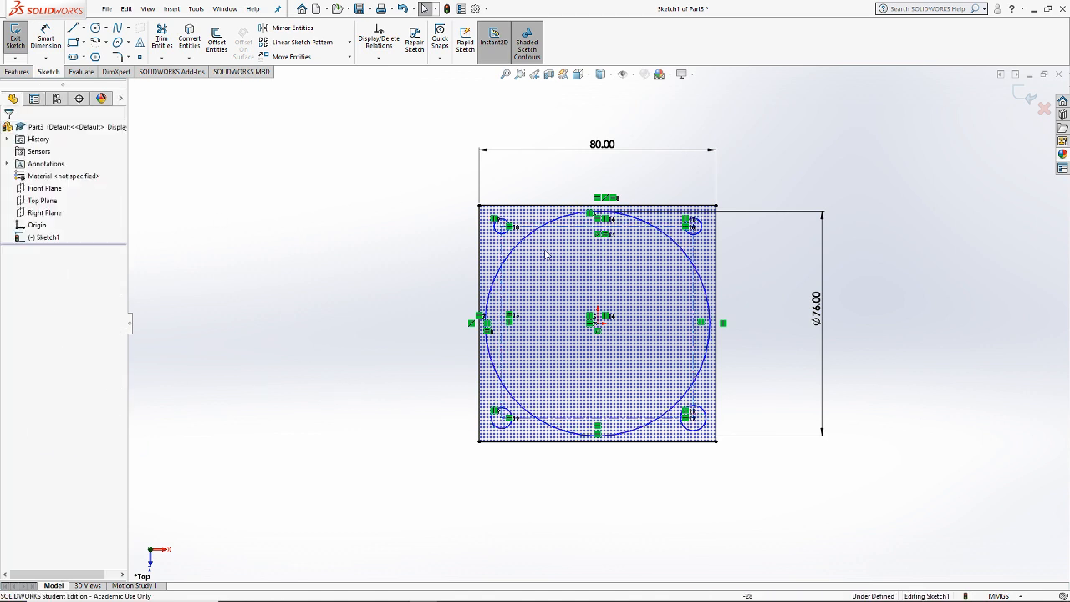
Step: Add a horizontal relation between the right construction line's midpoint and the large circle's centre, and move the upper-left hole to test the pattern
right_click(694, 332)
click(724, 354)
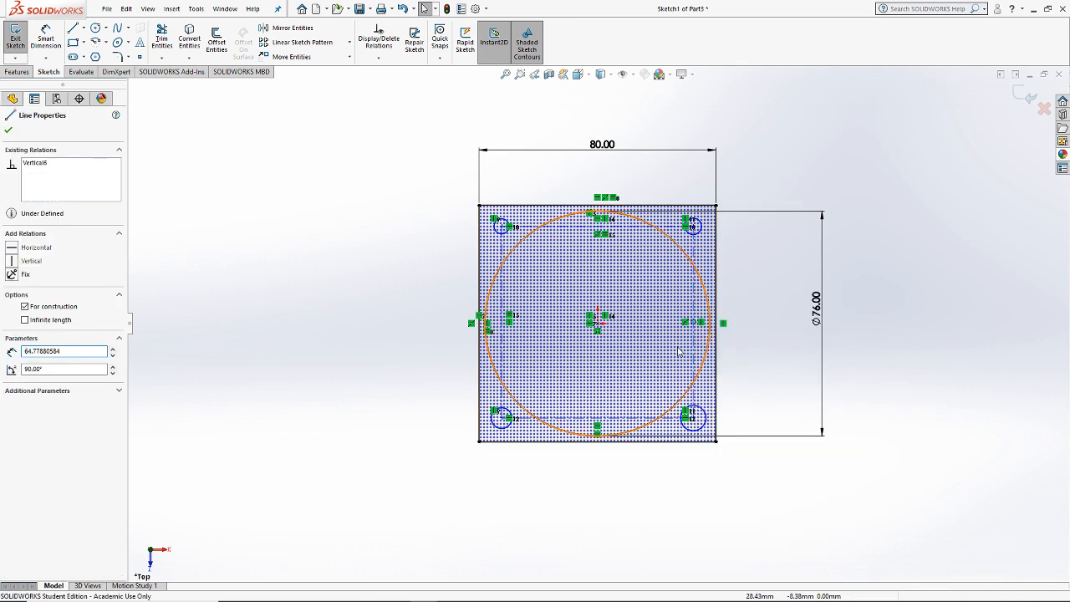
ctrl+click(596, 323)
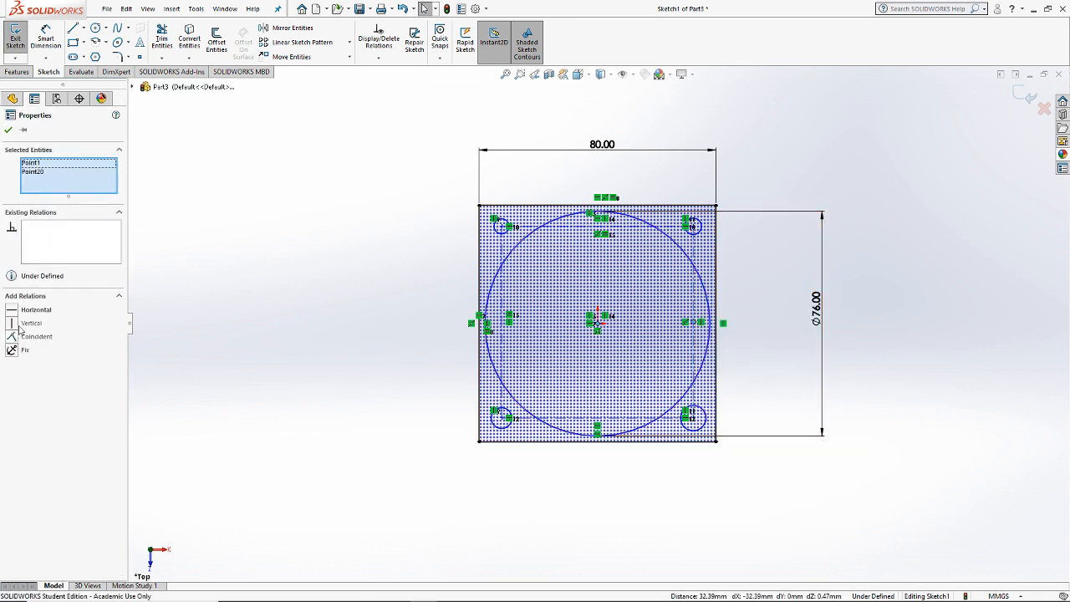
click(32, 311)
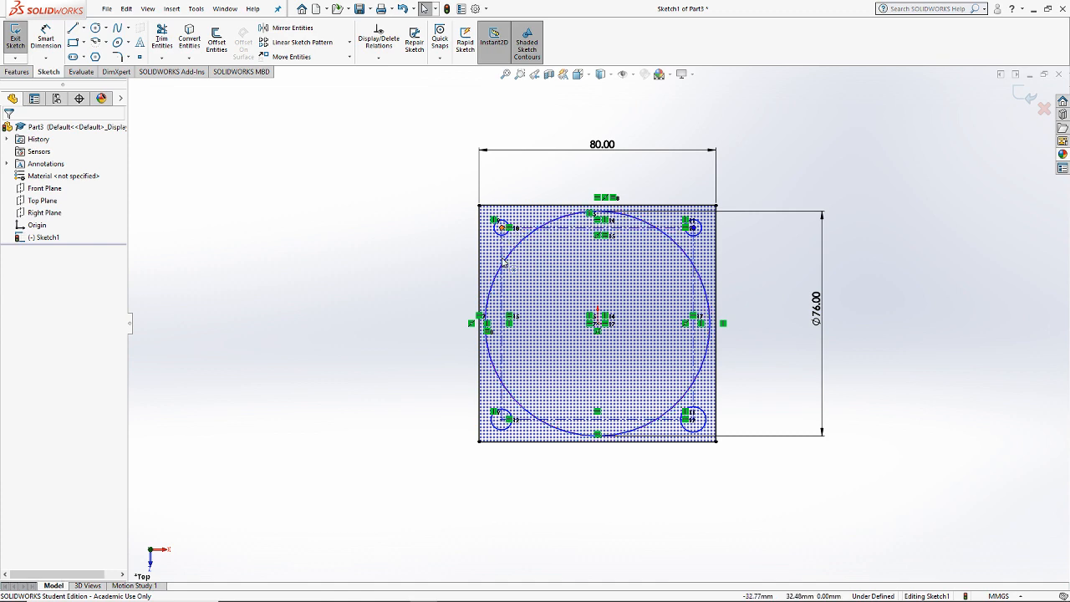
drag(502, 227, 454, 279)
click(365, 333)
Step: Check the fan cut-out drawing in Chrome and dimension the upper construction line between the hole centres as 71.5 mm
key(super)
key(super)
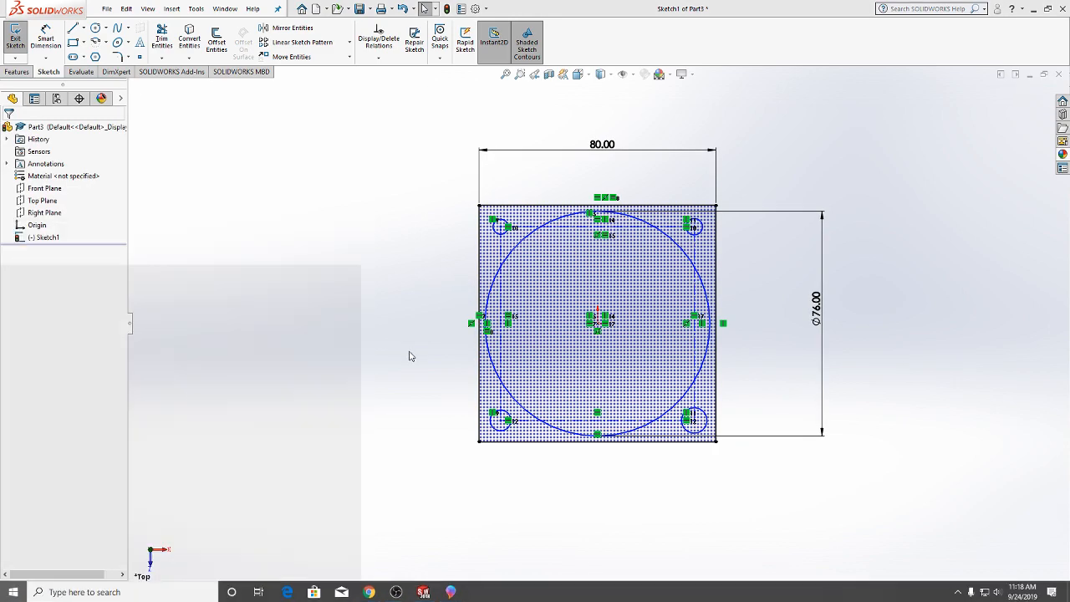
key(alt+Tab)
key(alt+Tab)
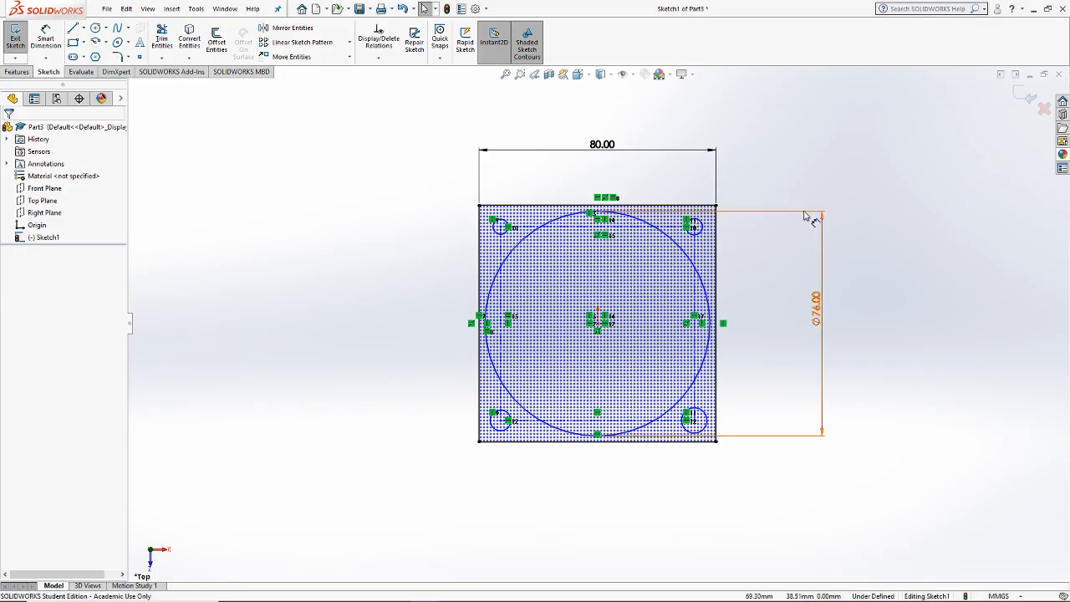
click(568, 226)
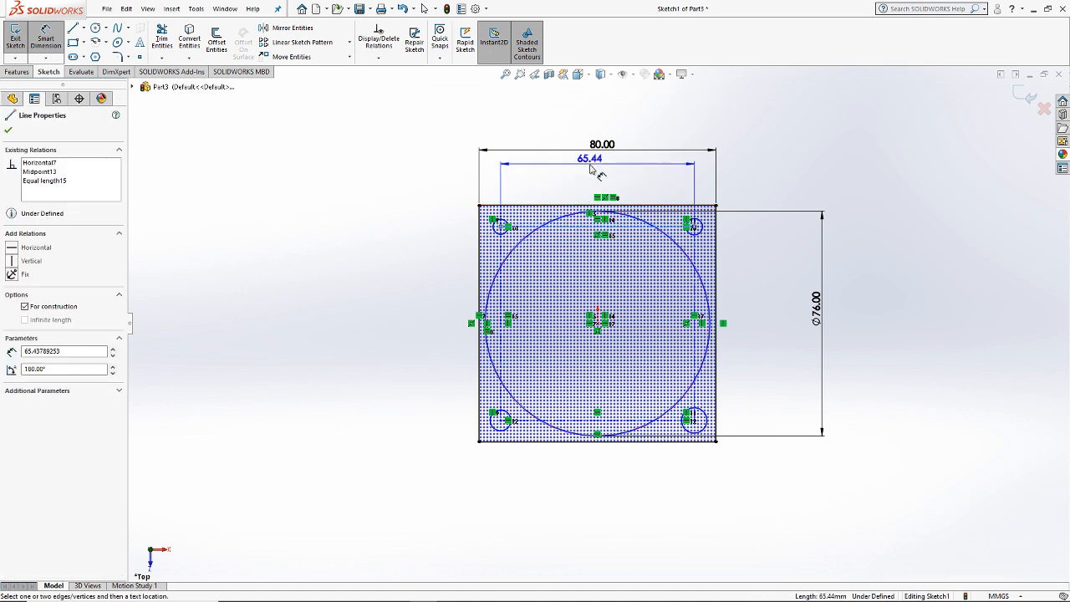
click(591, 170)
text(71.5)
key(Return)
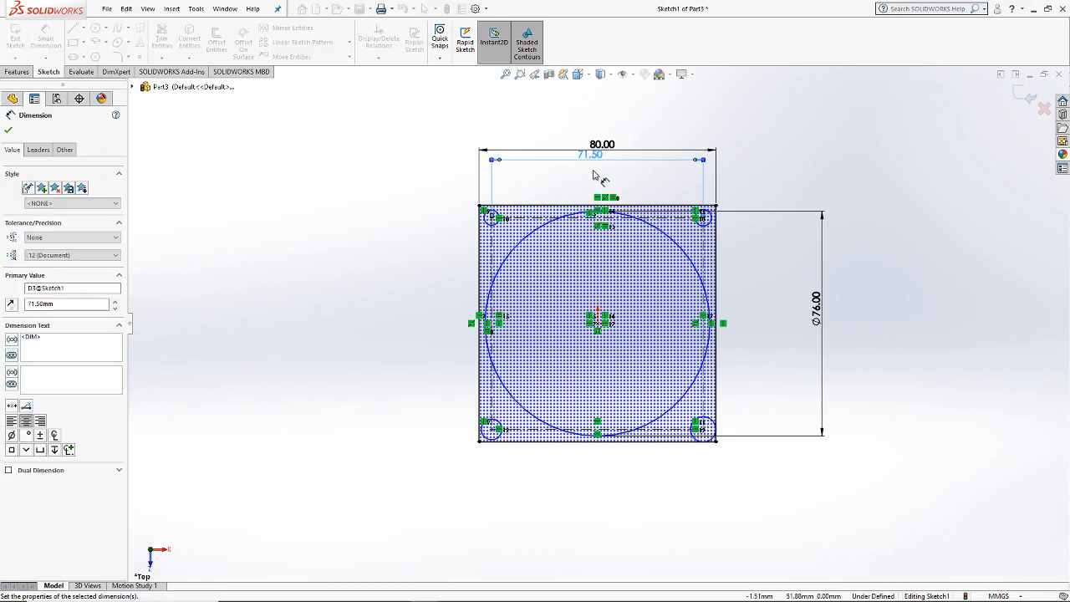
key(alt+Tab)
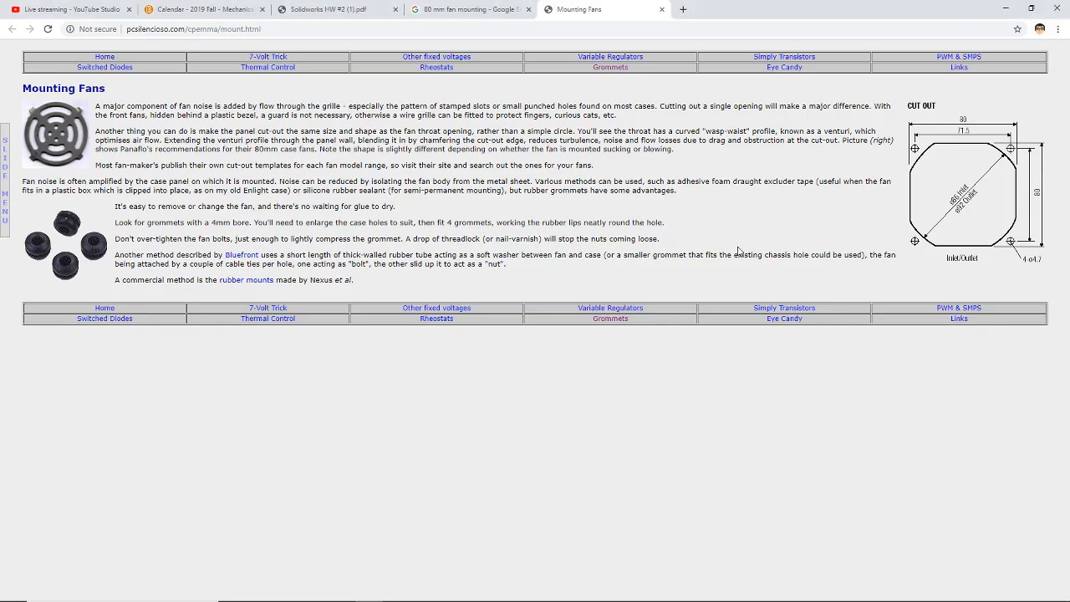
key(alt+Tab)
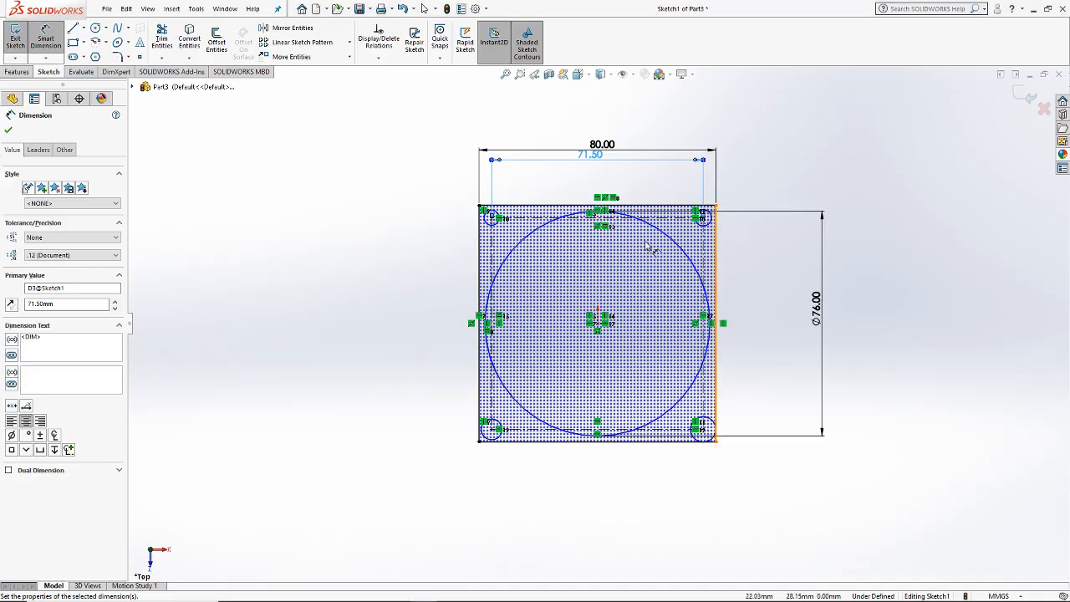
scroll(613, 253, down, 1)
click(668, 232)
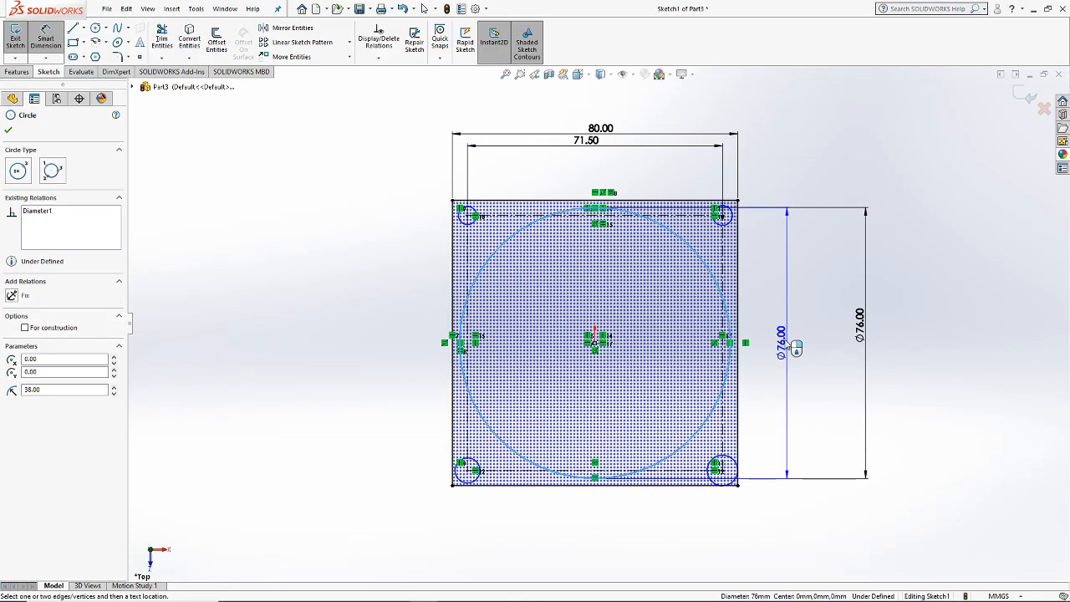
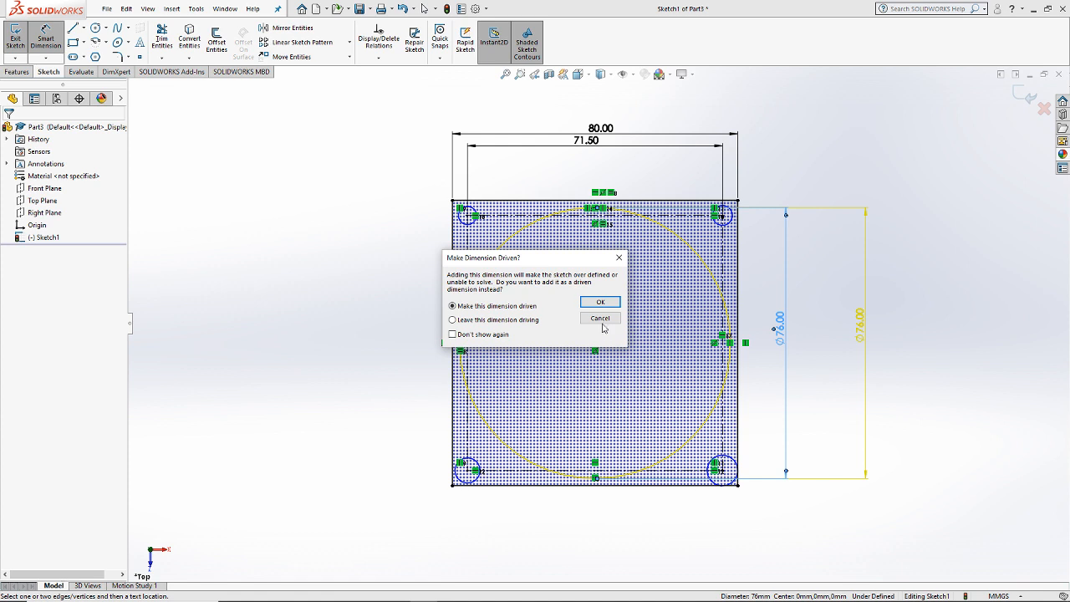
click(602, 322)
key(Escape)
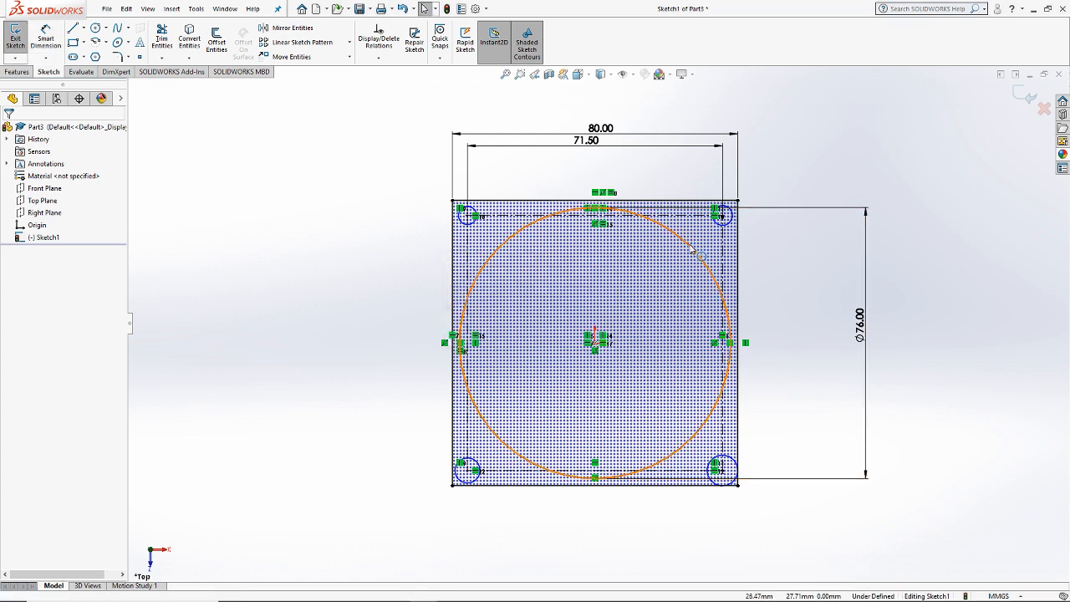
Step: Try a coincident relation between the large circle and the sketch's centre point, and undo it
click(698, 254)
ctrl+click(595, 341)
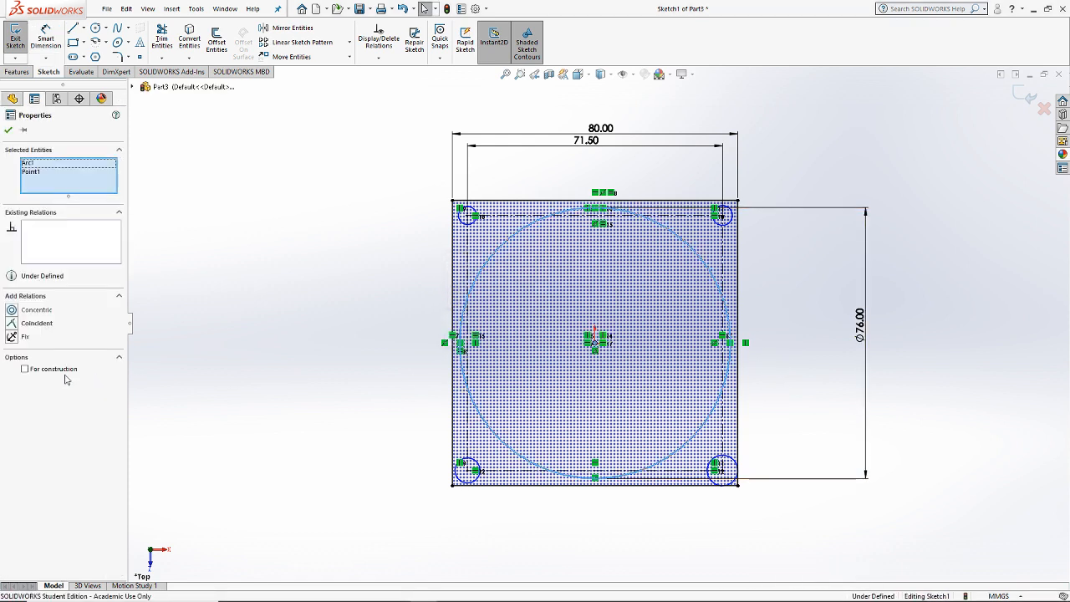
click(36, 323)
click(298, 387)
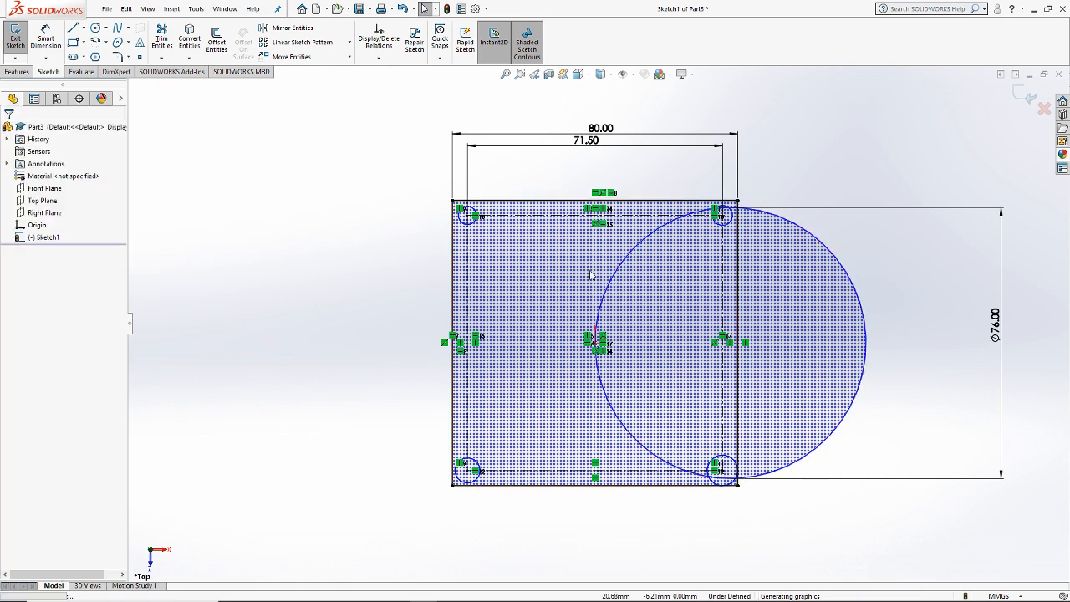
key(ctrl+z)
click(995, 347)
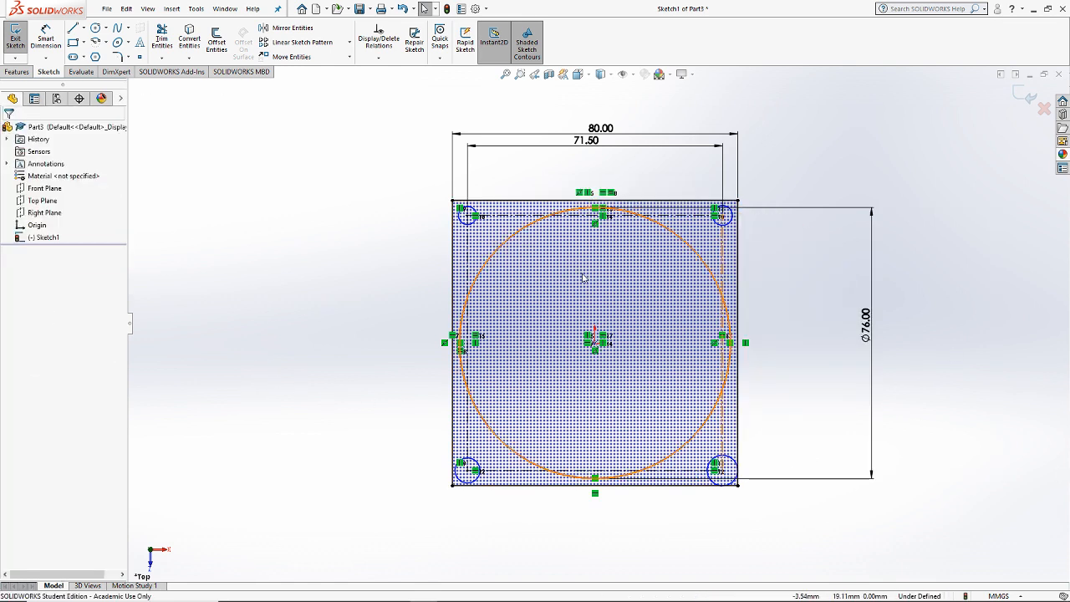
Step: Examine the large circle's relations and definition status, testing whether its centre point can be moved
click(527, 236)
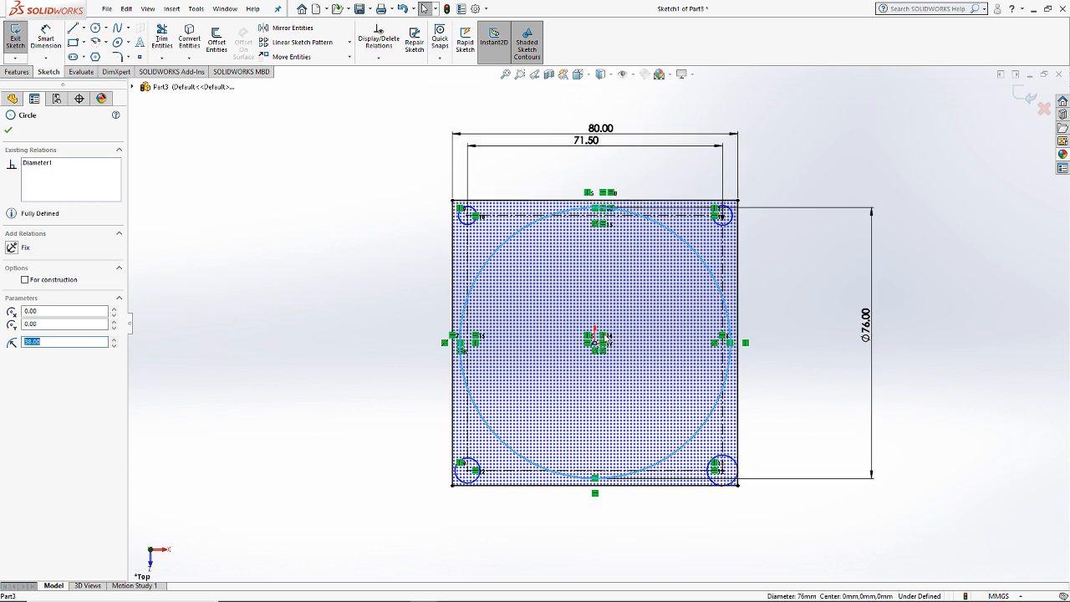
drag(594, 341, 655, 378)
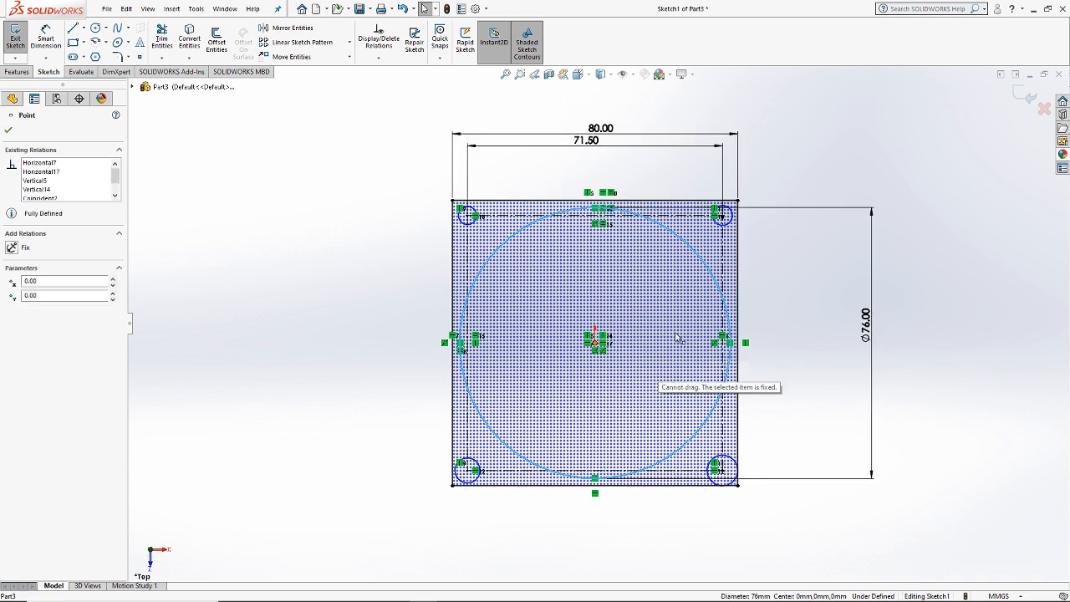
click(717, 306)
key(Escape)
click(716, 289)
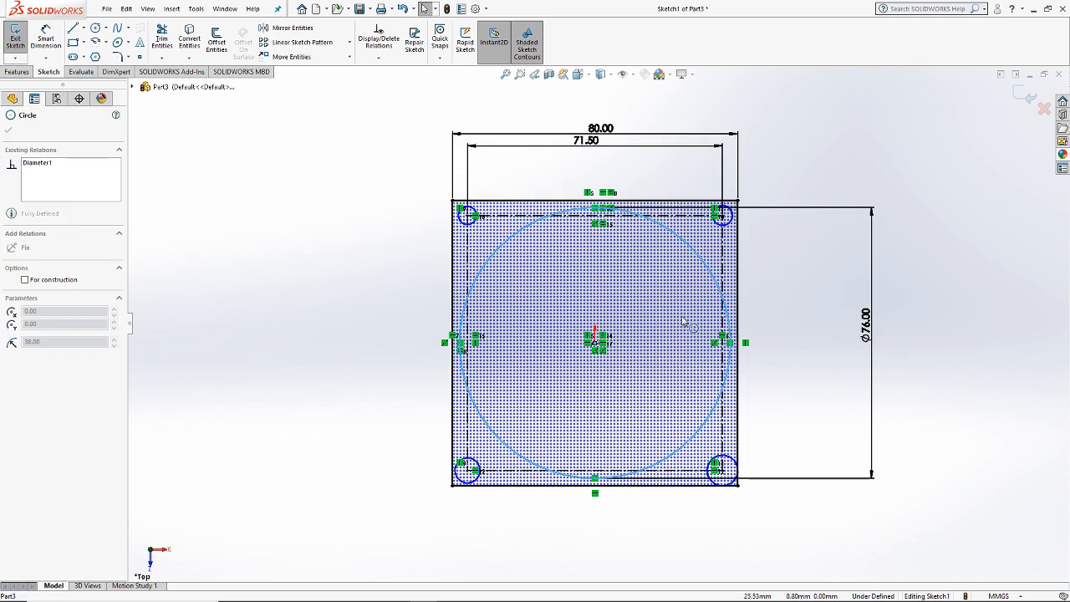
key(Escape)
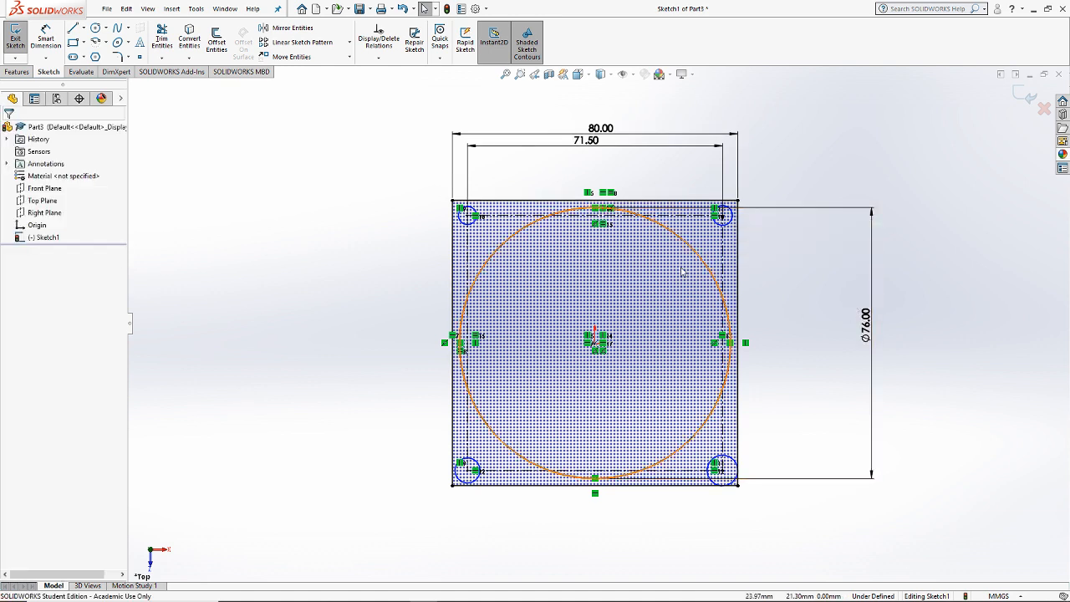
click(718, 306)
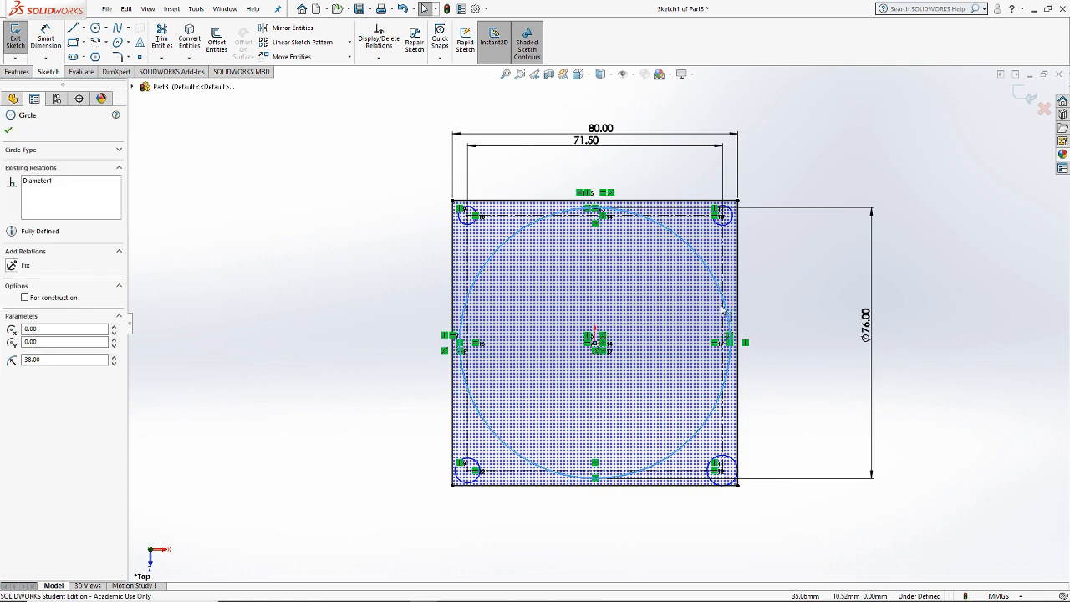
key(Escape)
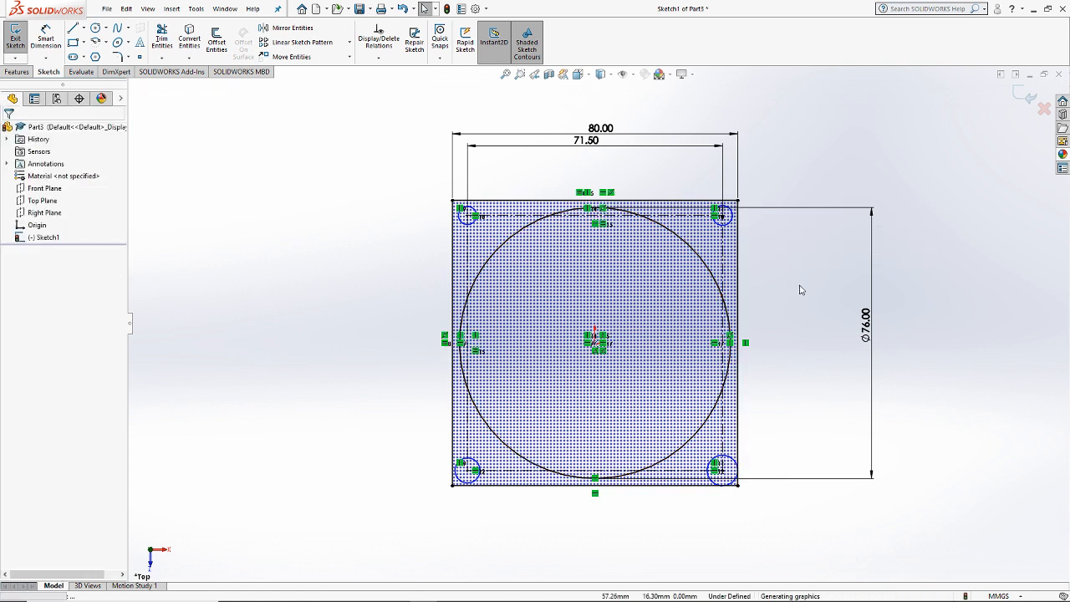
click(721, 292)
key(Escape)
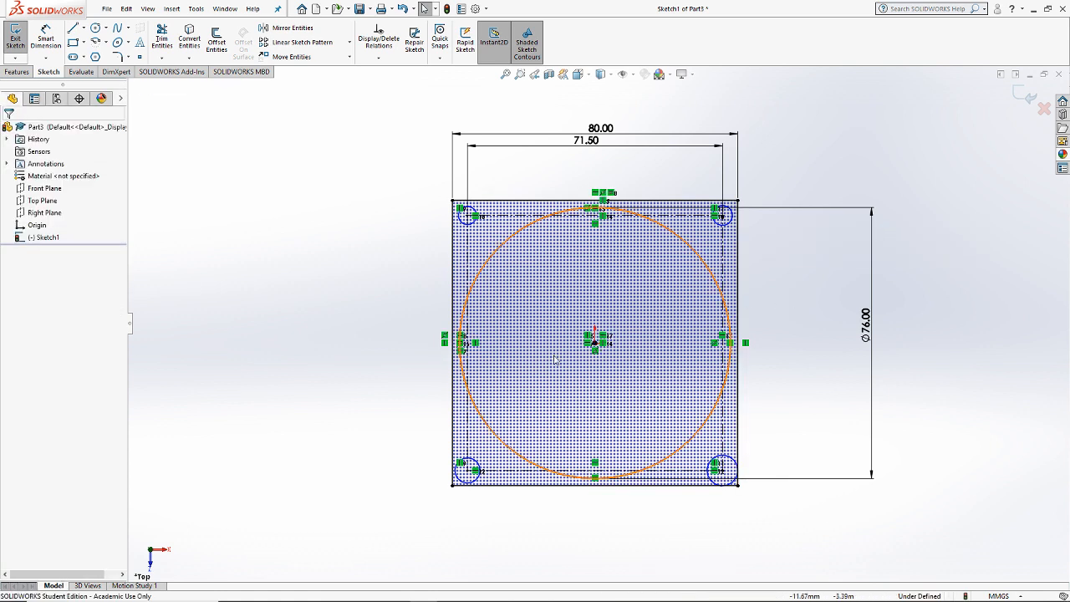
click(594, 342)
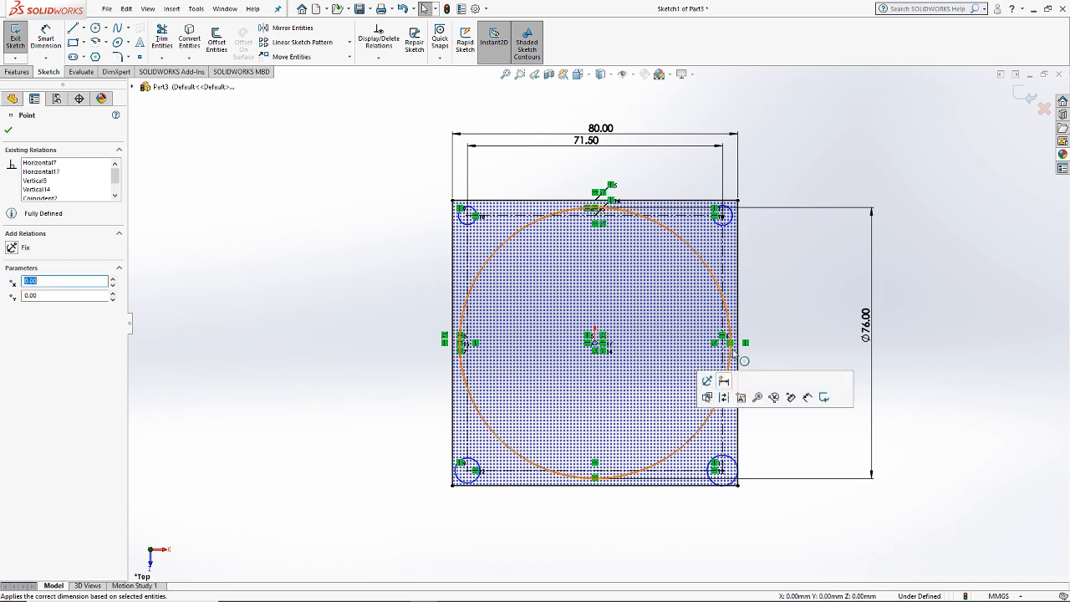
key(Escape)
scroll(633, 209, down, 3)
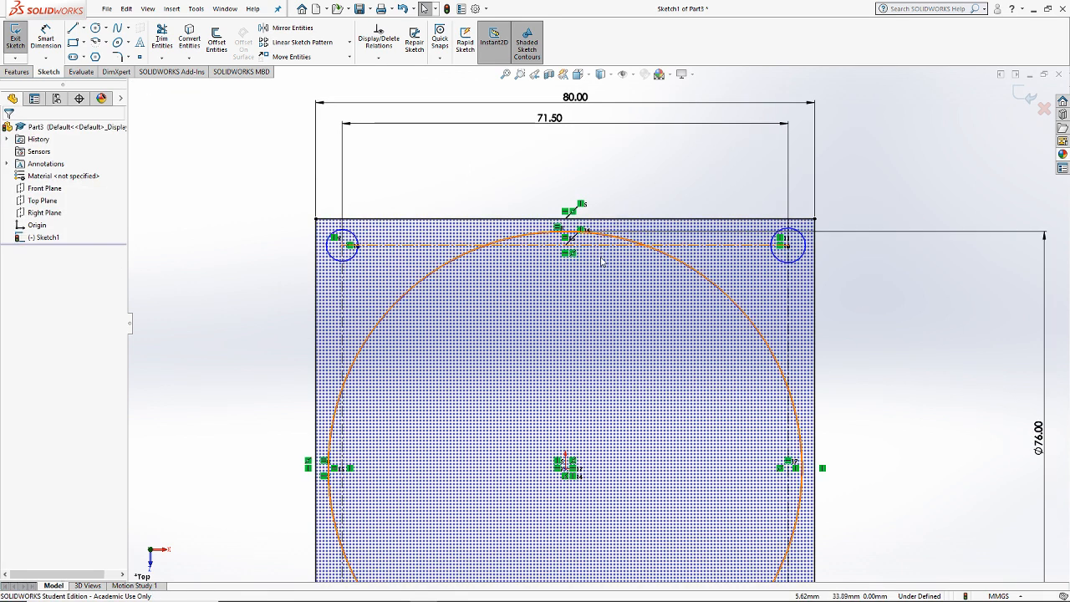
scroll(601, 262, up, 2)
scroll(464, 313, up, 2)
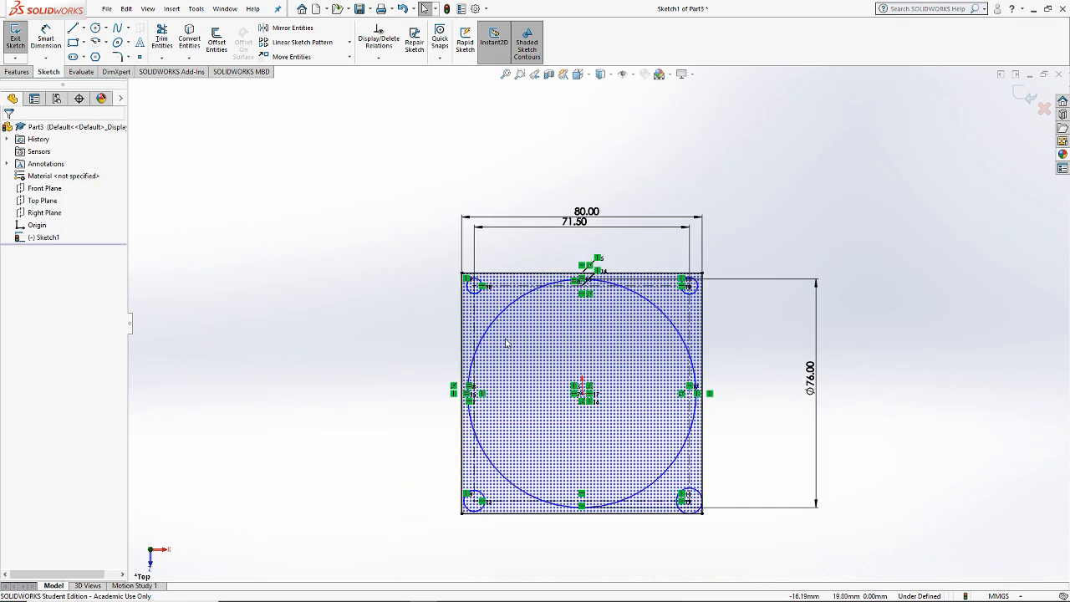
Step: Add an equal relation between the four small corner hole circles
click(688, 500)
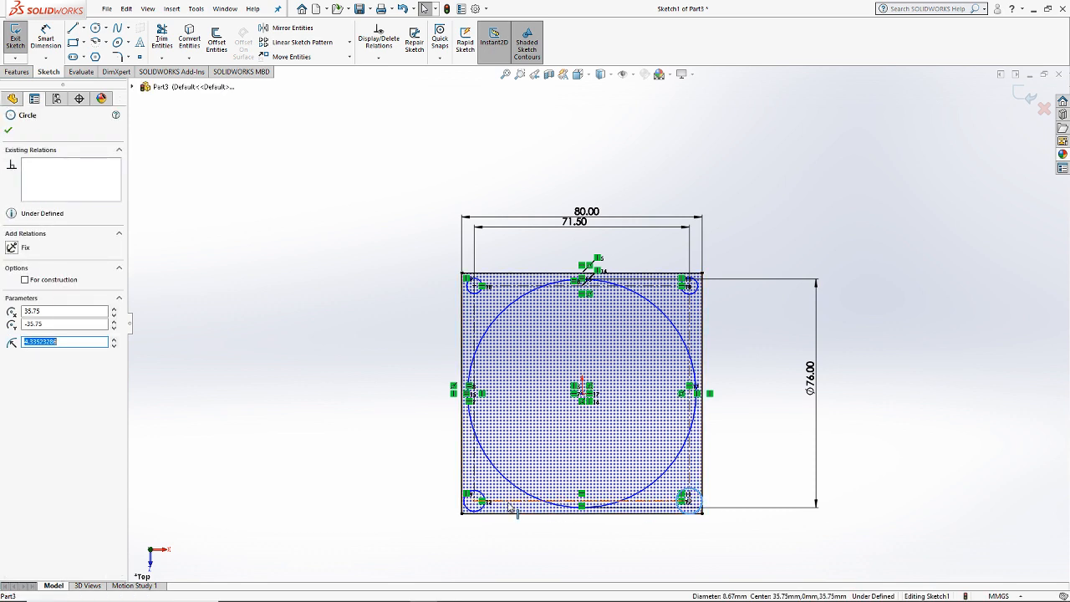
ctrl+click(473, 500)
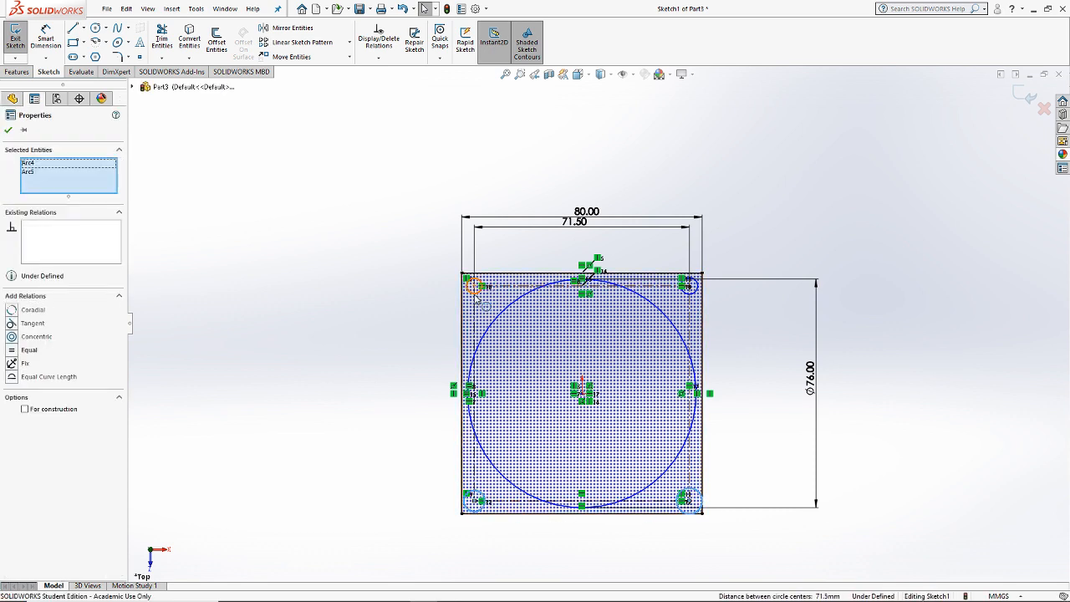
ctrl+click(474, 286)
ctrl+click(688, 285)
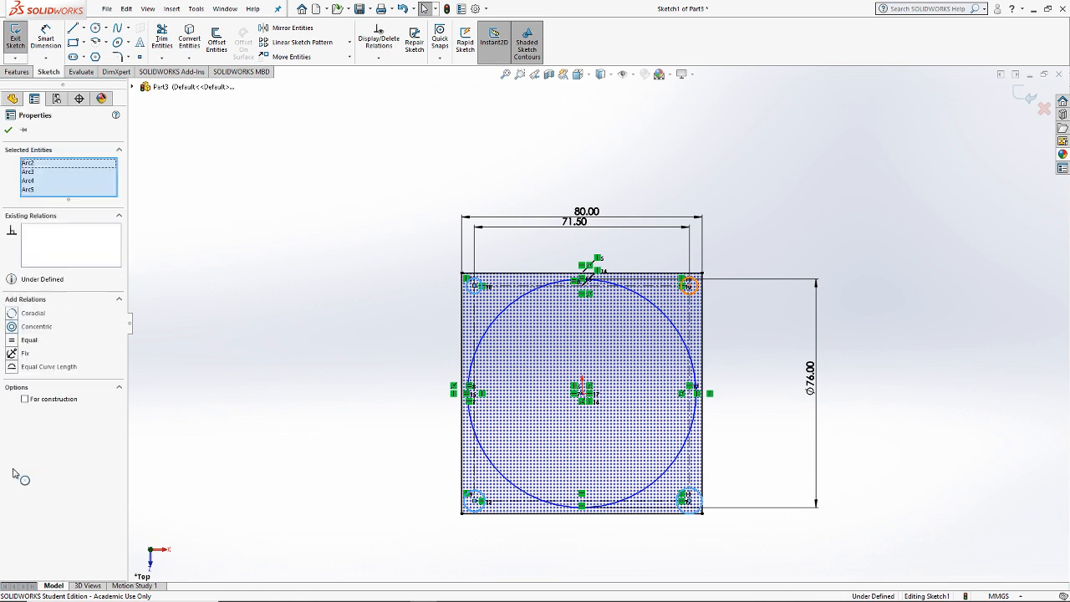
click(29, 340)
click(8, 129)
Step: Check the hole size on the cut-out drawing in Chrome and dimension the upper-left hole's diameter as 4.35 mm
click(59, 39)
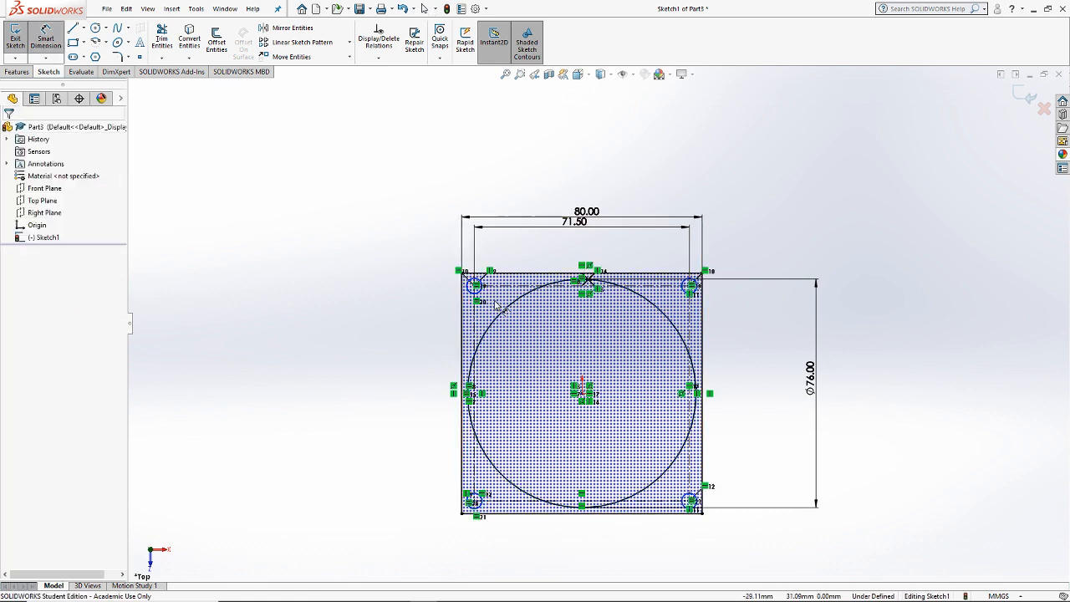
click(470, 283)
click(381, 302)
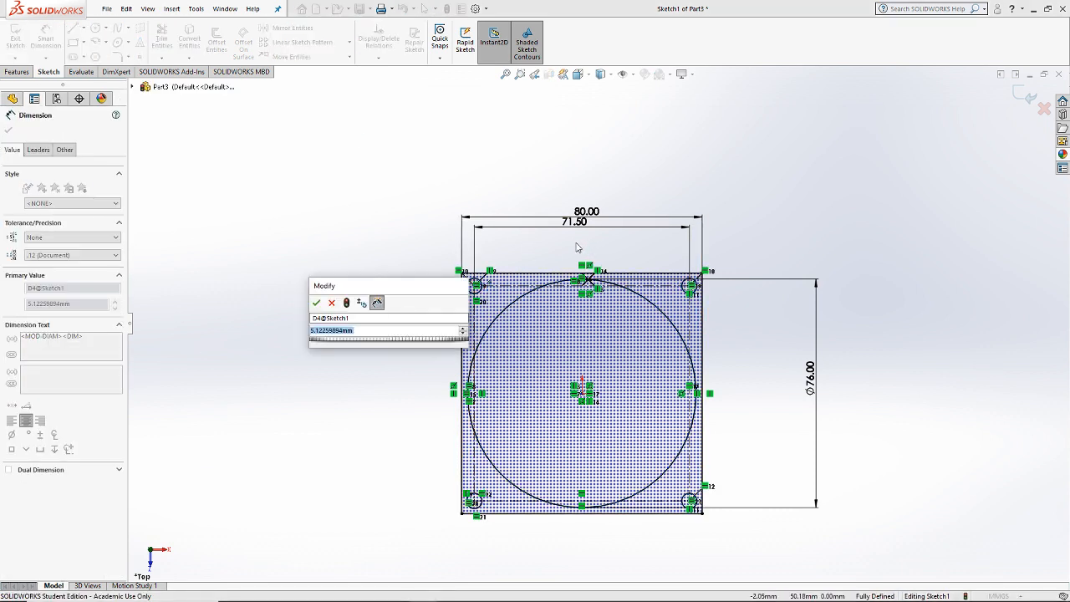
key(alt+Tab)
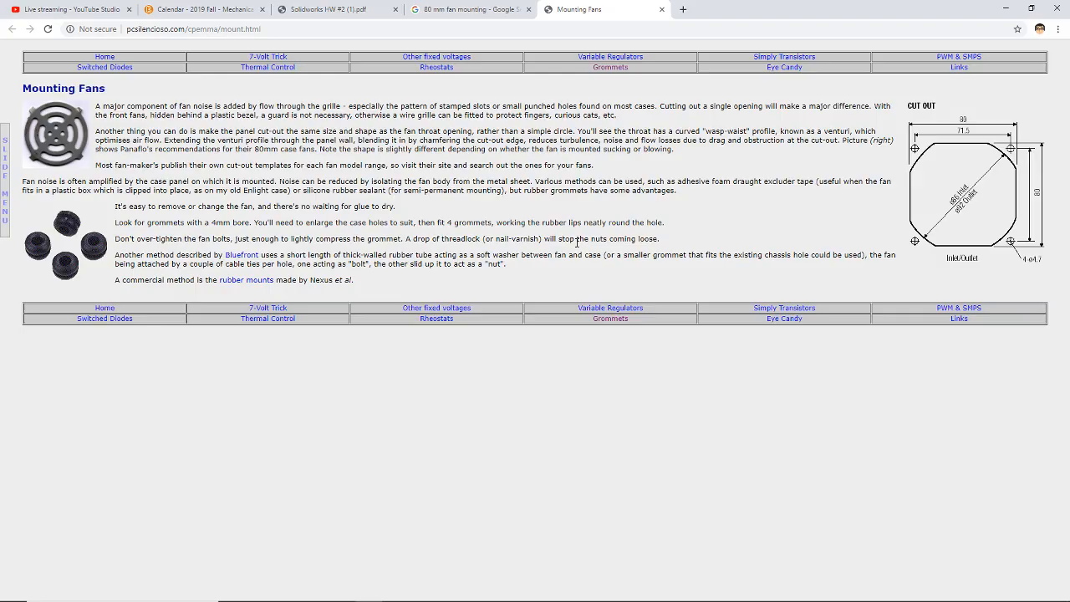
key(alt+Tab)
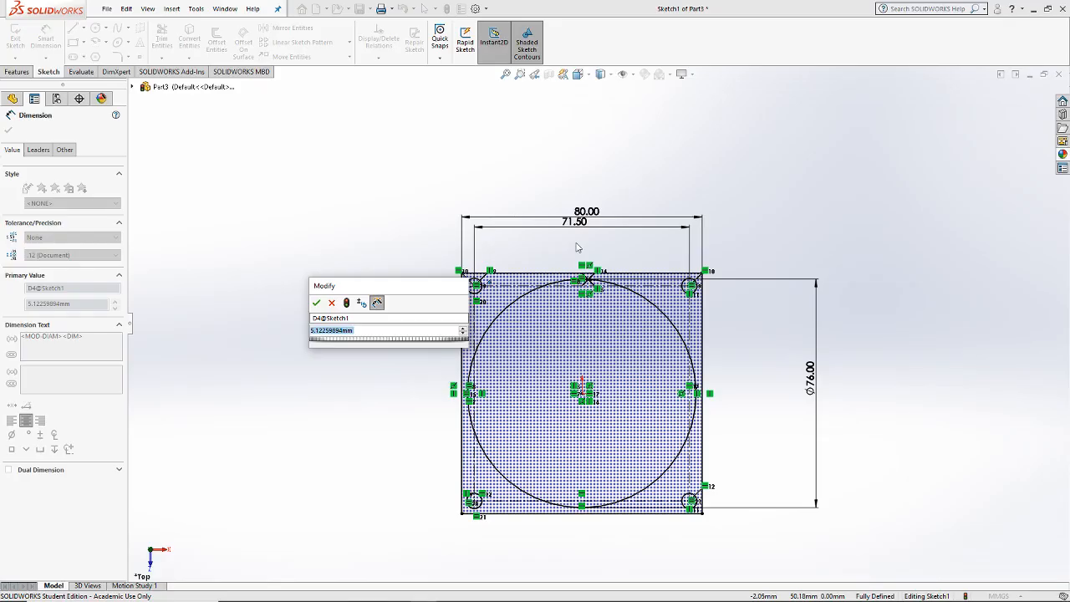
text(4.35)
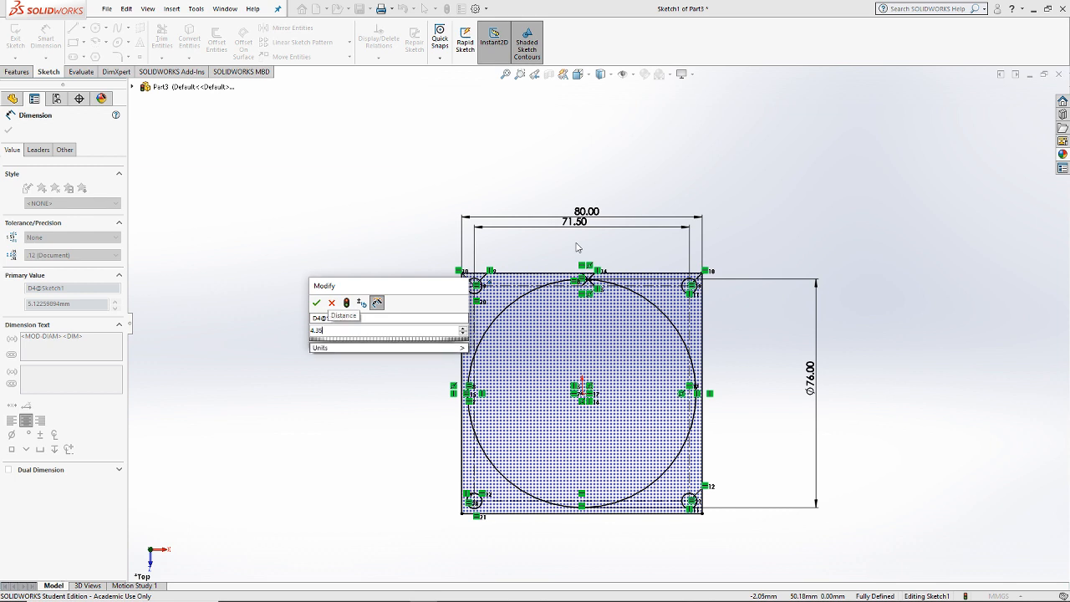
key(Return)
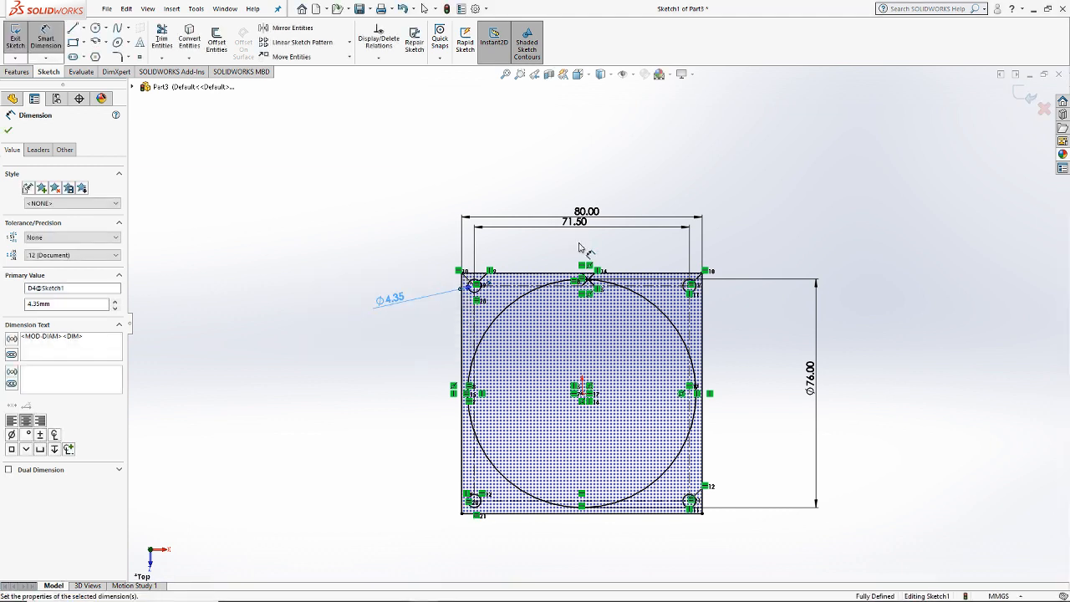
key(Escape)
key(f)
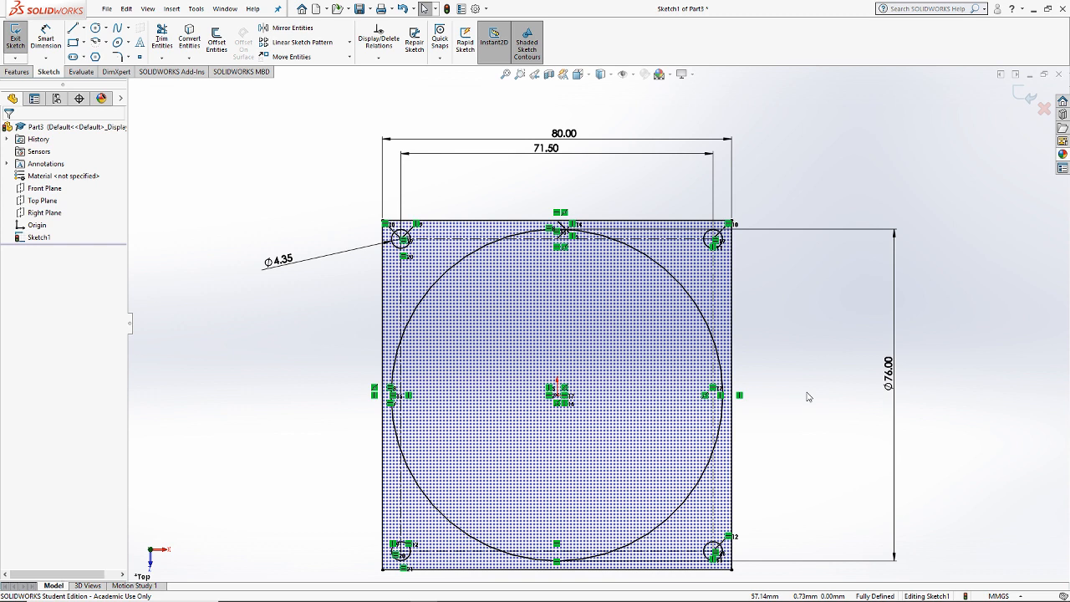
Step: Extrude the fan mount sketch to a 5 mm blind depth with the direction reversed
click(17, 72)
click(19, 39)
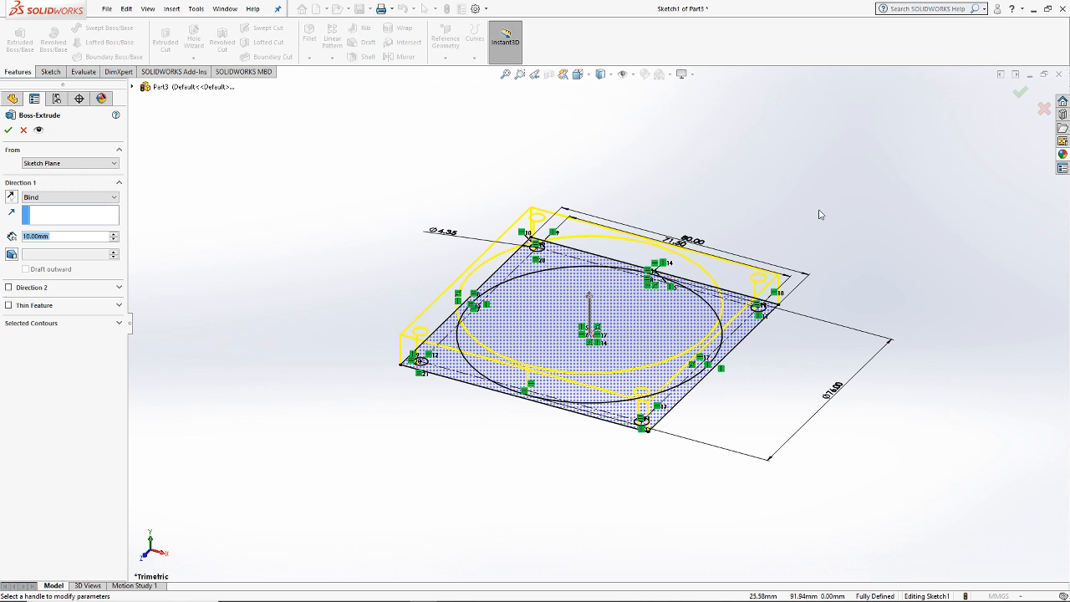
text(5)
key(Return)
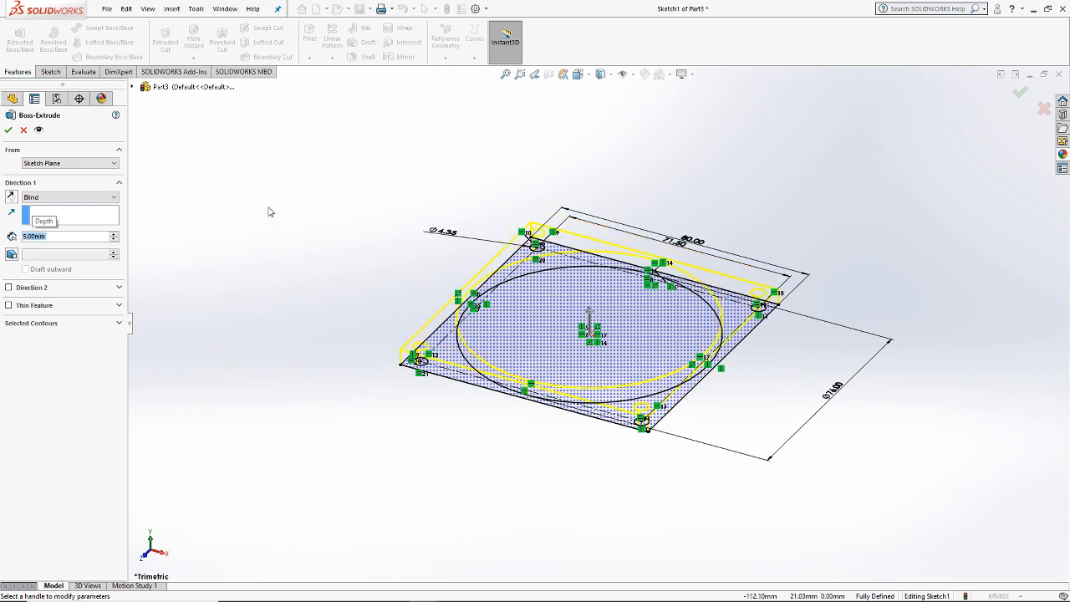
click(10, 198)
click(8, 130)
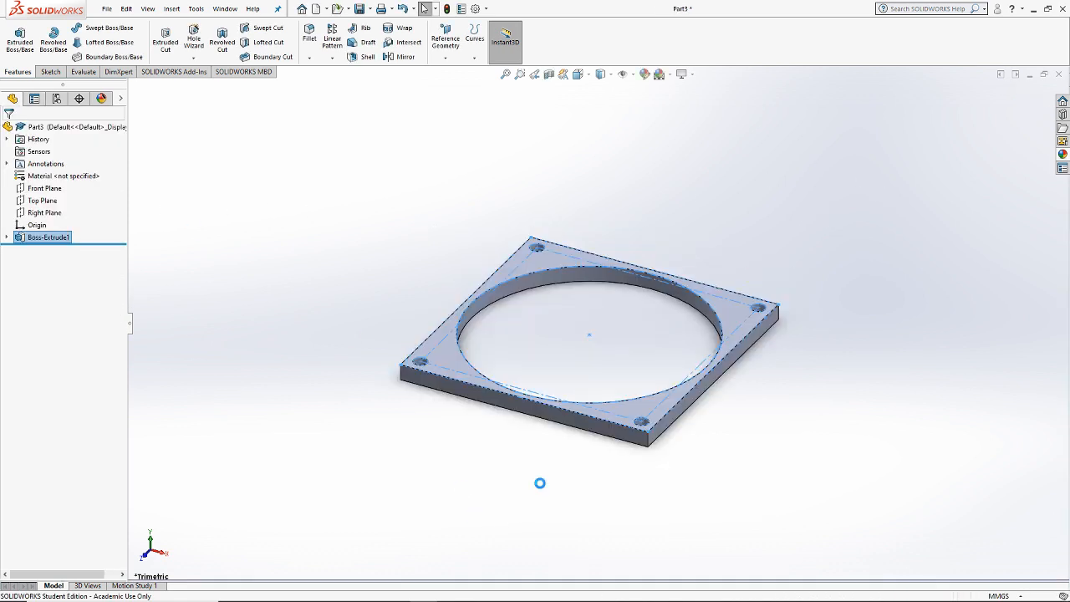
Step: Inspect the extruded plate from the side and from the top, and highlight its underlying sketch
middle_drag(596, 368, 692, 528)
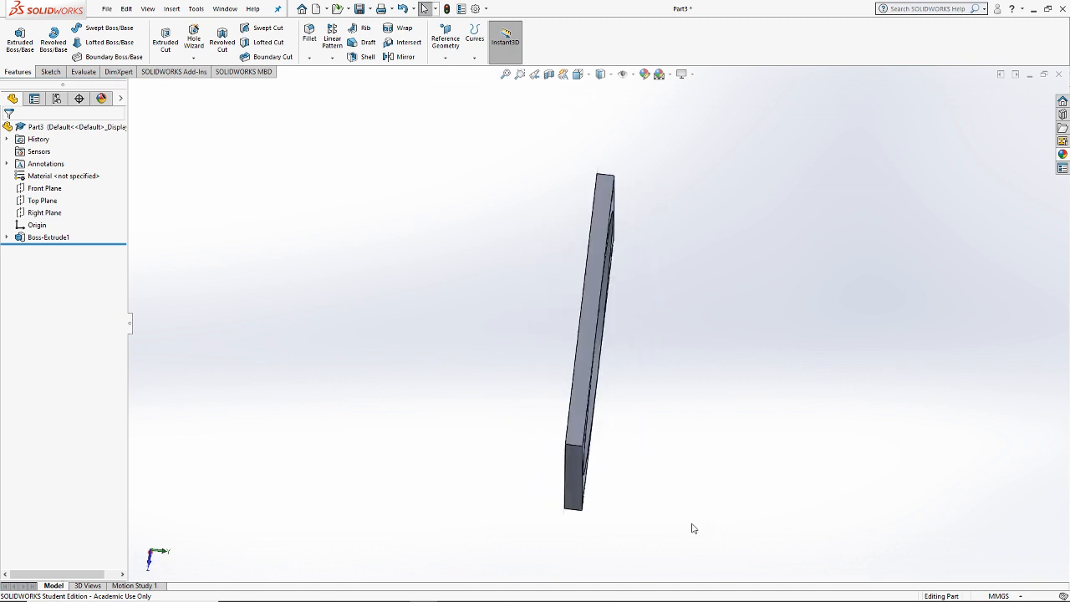
click(43, 238)
click(41, 249)
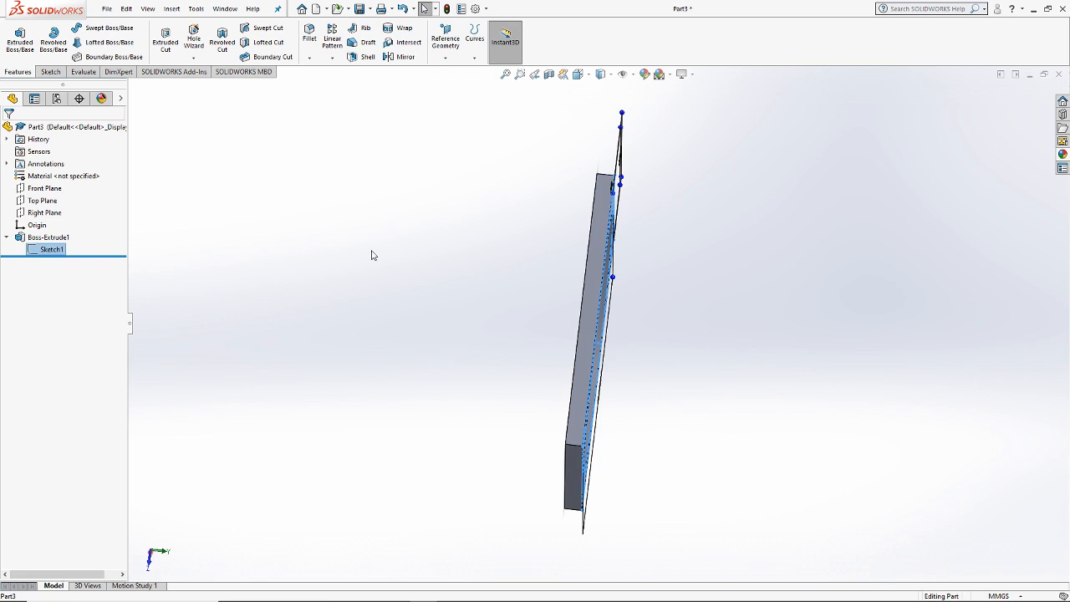
mouse_move(373, 252)
middle_down()
mouse_move(268, 248)
mouse_move(283, 239)
middle_up()
click(314, 241)
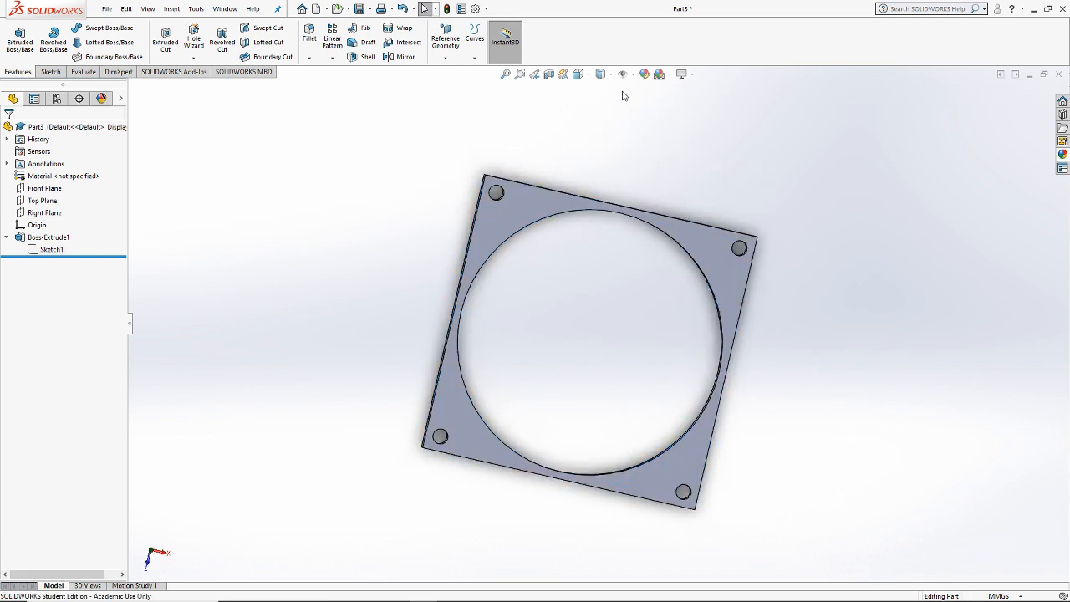
click(600, 74)
click(595, 102)
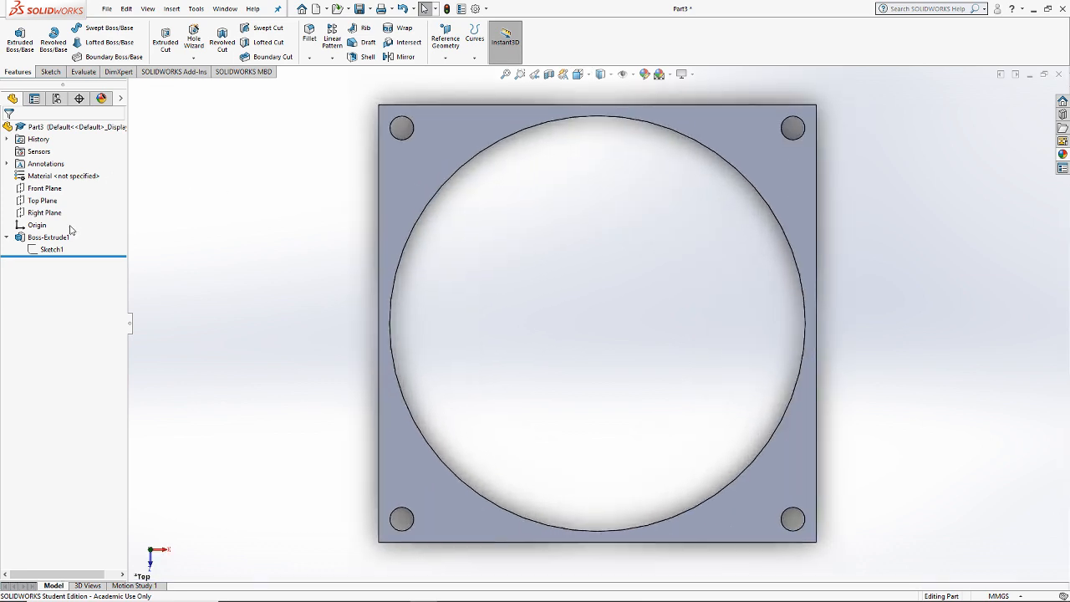
Step: Reopen the extruded plate's sketch and draw a circle of about 35.75 mm radius from the origin, inside the 76 mm circle
click(52, 249)
click(63, 219)
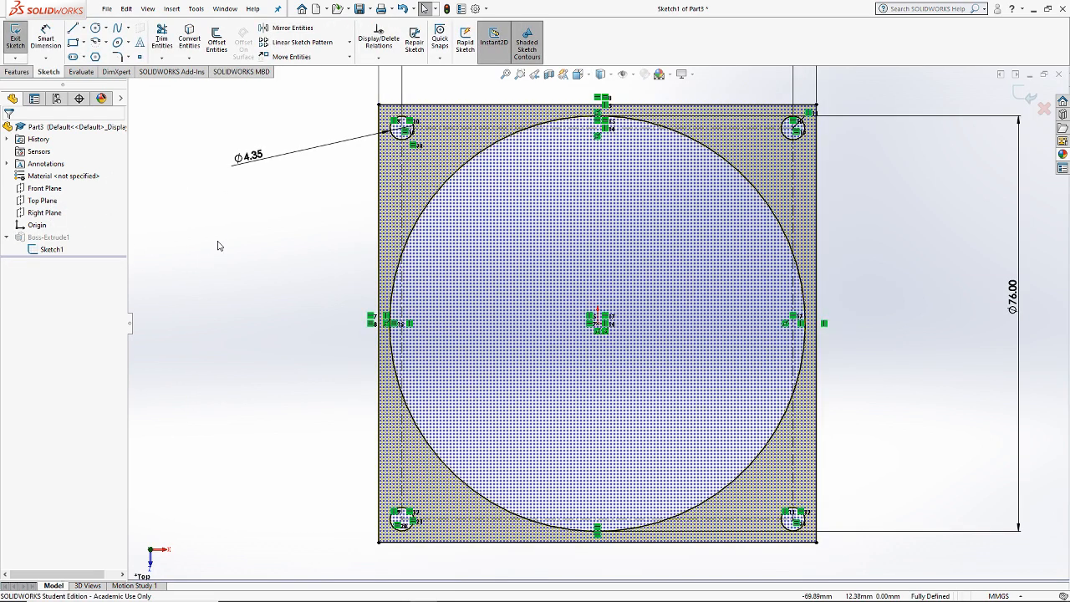
click(95, 28)
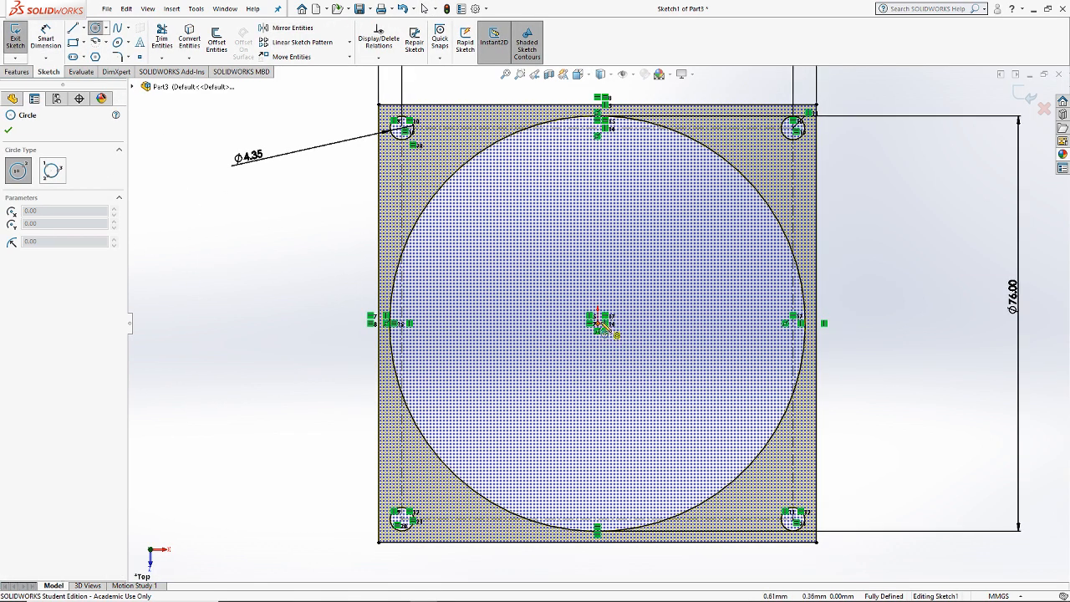
click(599, 324)
click(451, 201)
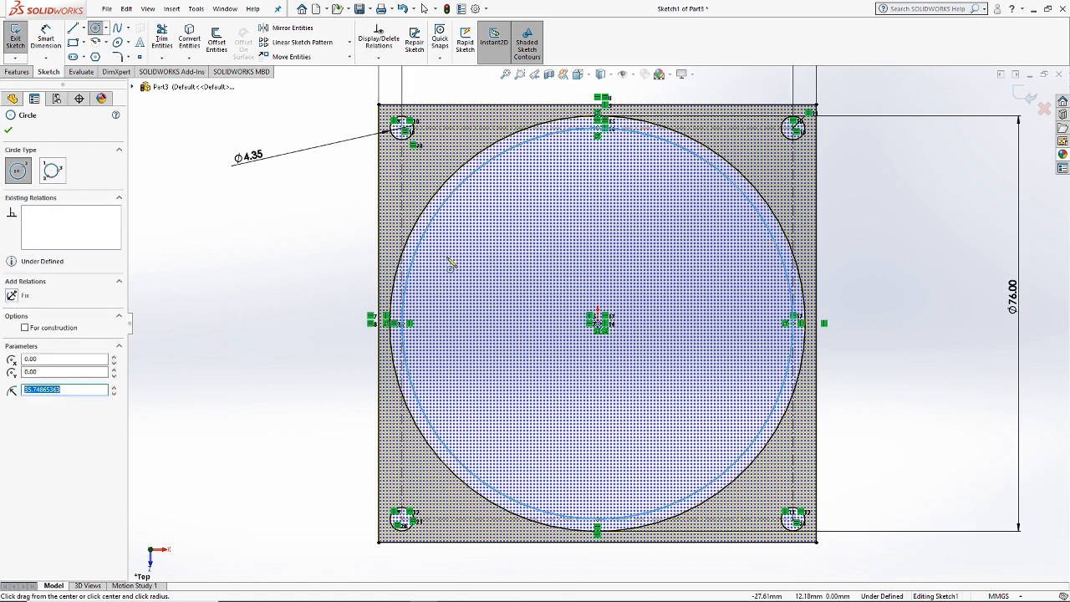
key(Escape)
Step: Dimension the gap between the two large concentric circles as 2.5 mm and exit the sketch
key(d)
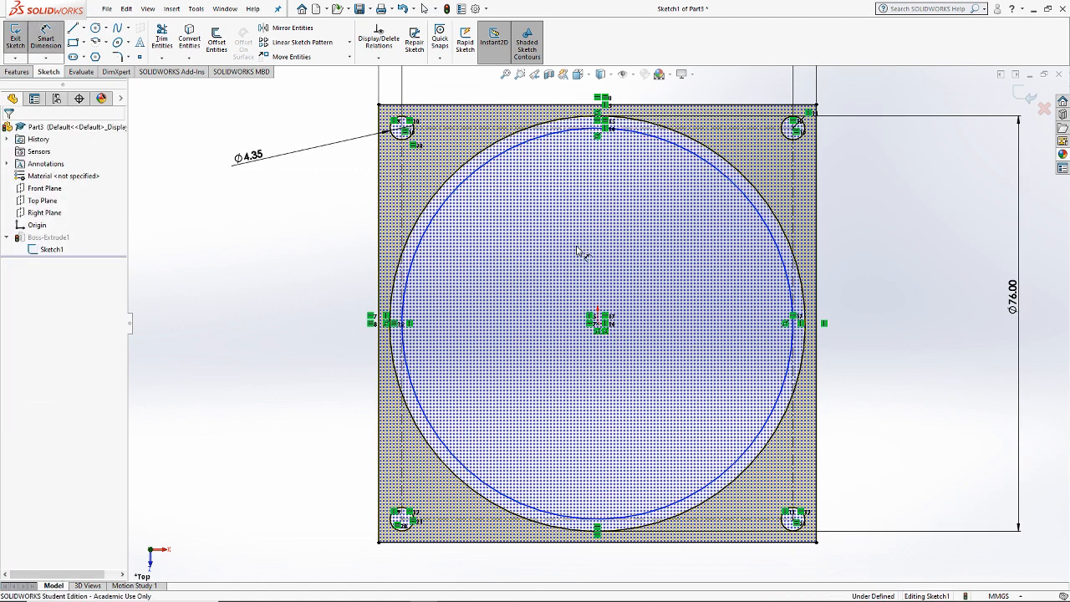
click(449, 194)
click(451, 197)
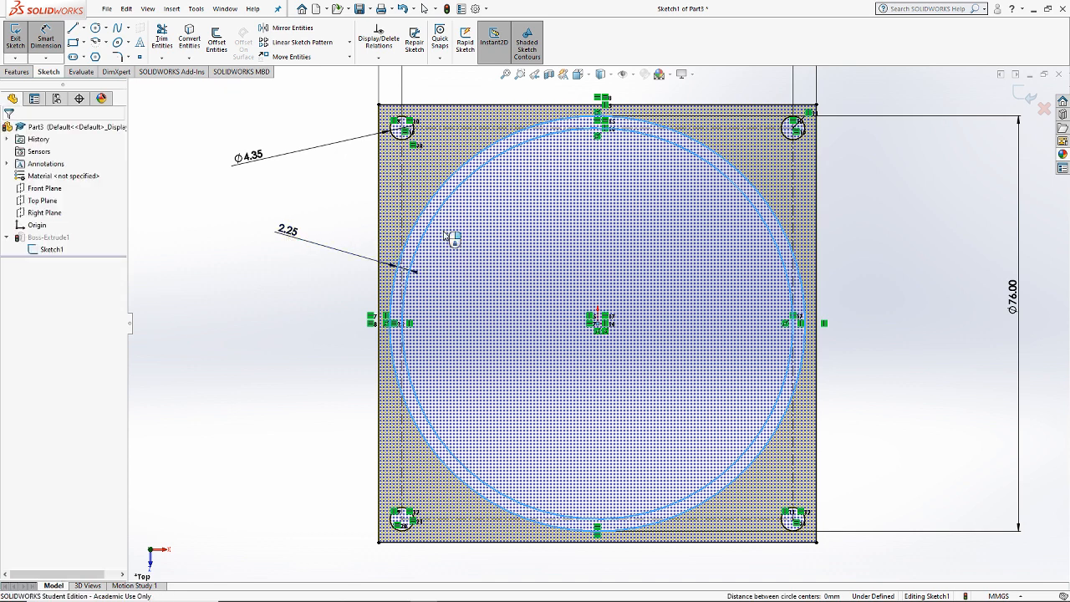
click(451, 238)
text(2.5)
key(Return)
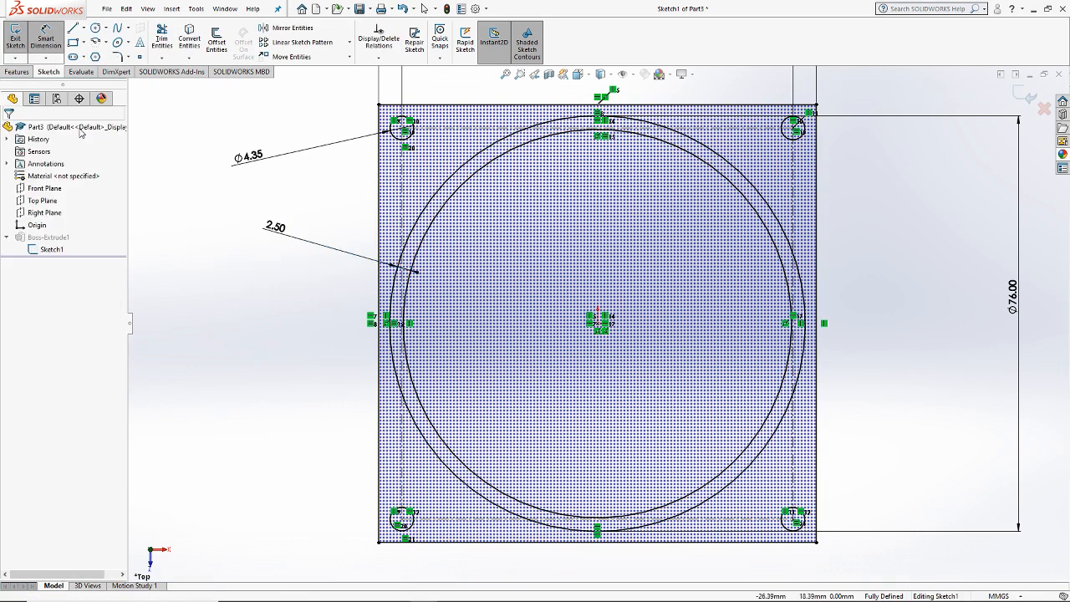
key(Escape)
click(17, 48)
click(516, 312)
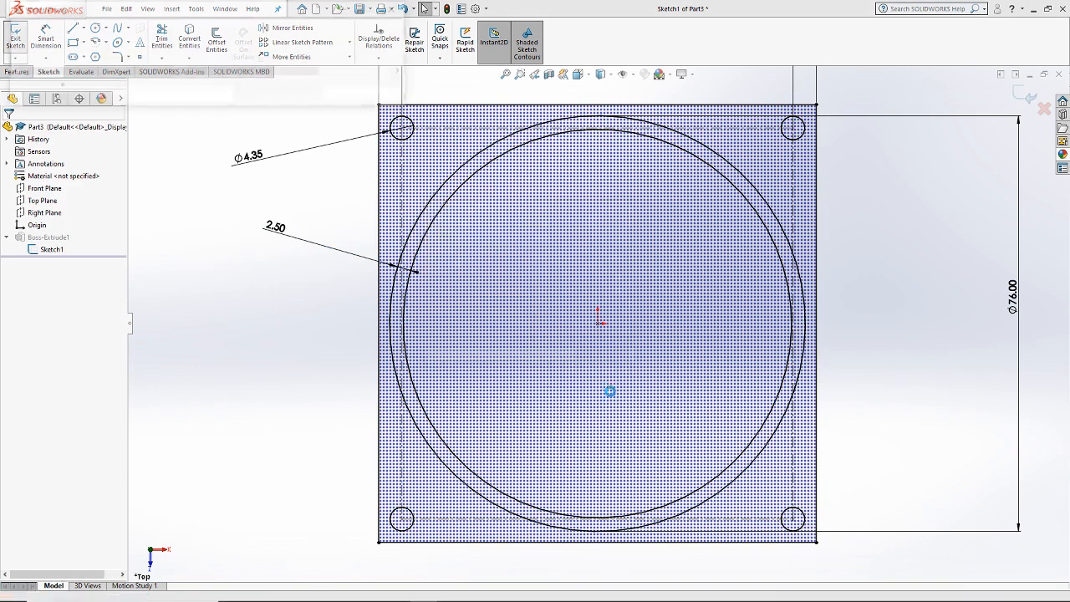
click(345, 94)
Step: Edit the plate's extrusion so its selected contours are the outer frame region and the ring between the two large circles
right_click(68, 234)
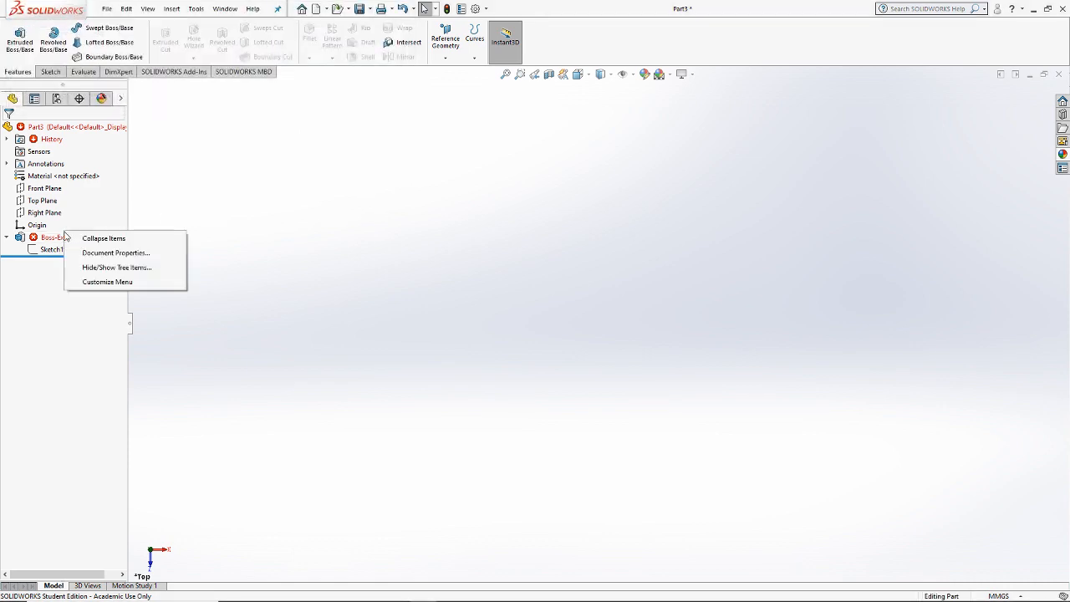
right_click(55, 237)
click(61, 162)
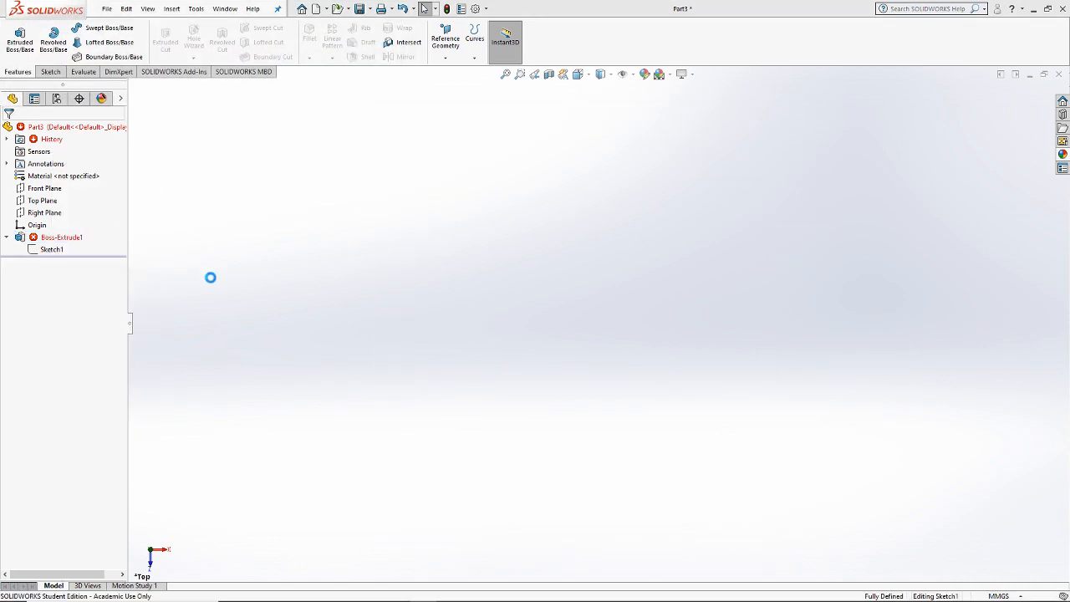
click(421, 180)
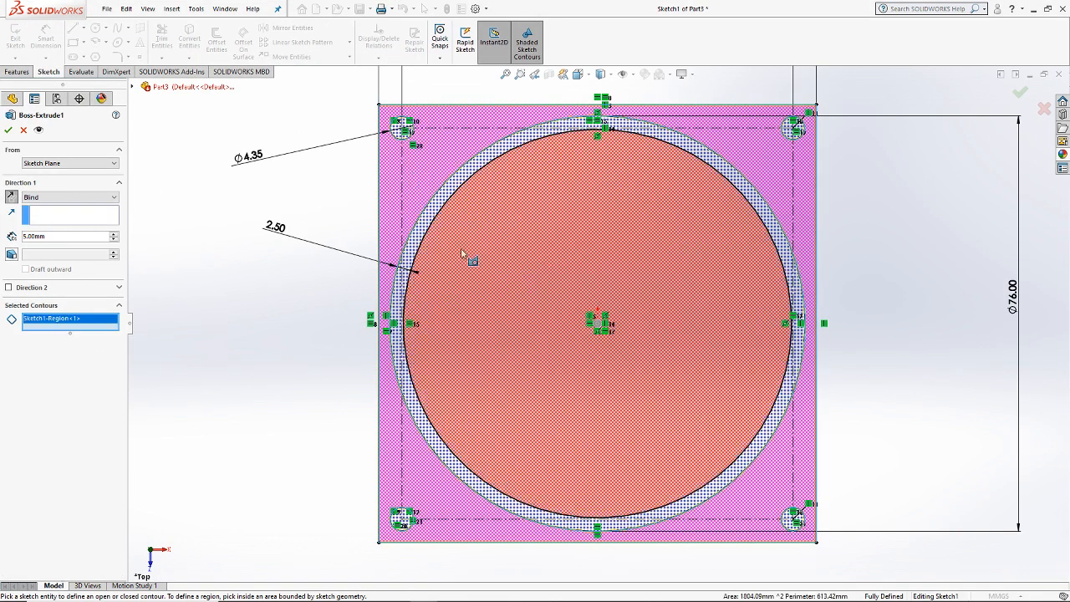
click(434, 215)
click(9, 131)
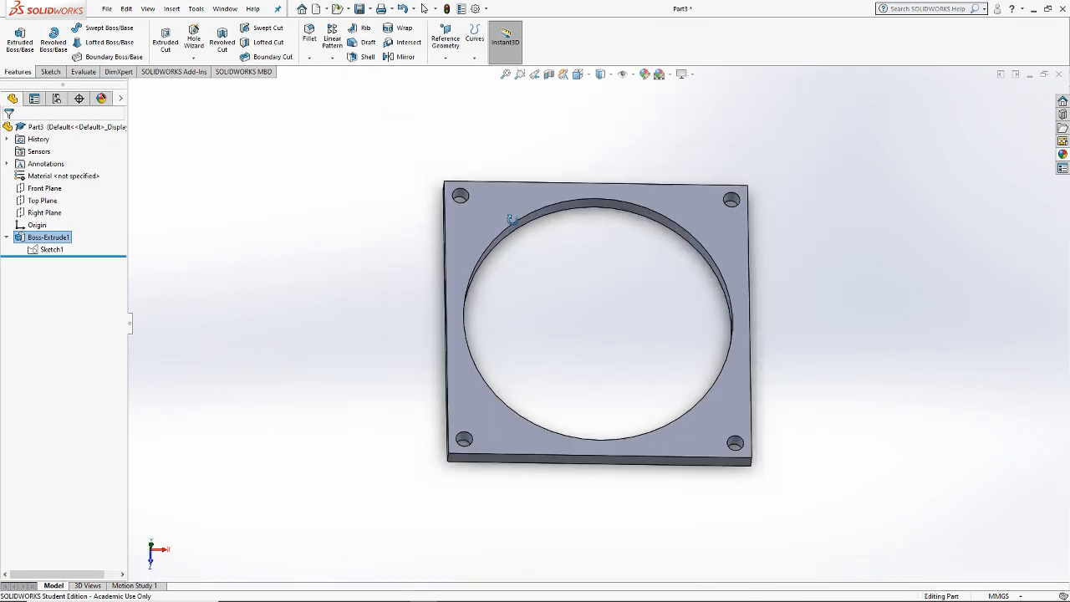
Step: Start a second boss extrusion from the plate's sketch and clear its preselected contours
click(51, 249)
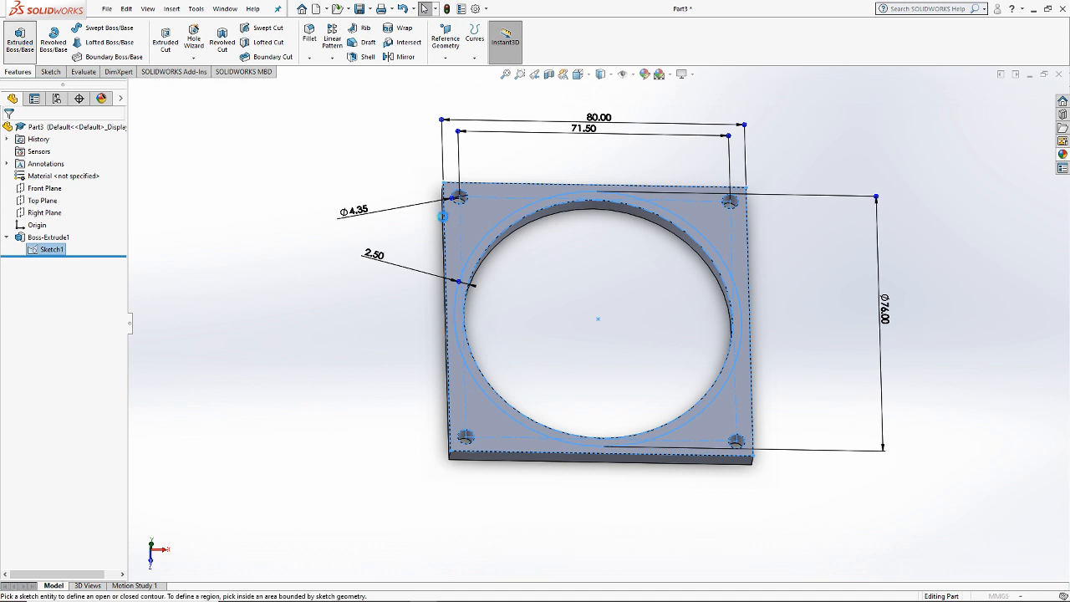
click(20, 38)
right_click(82, 364)
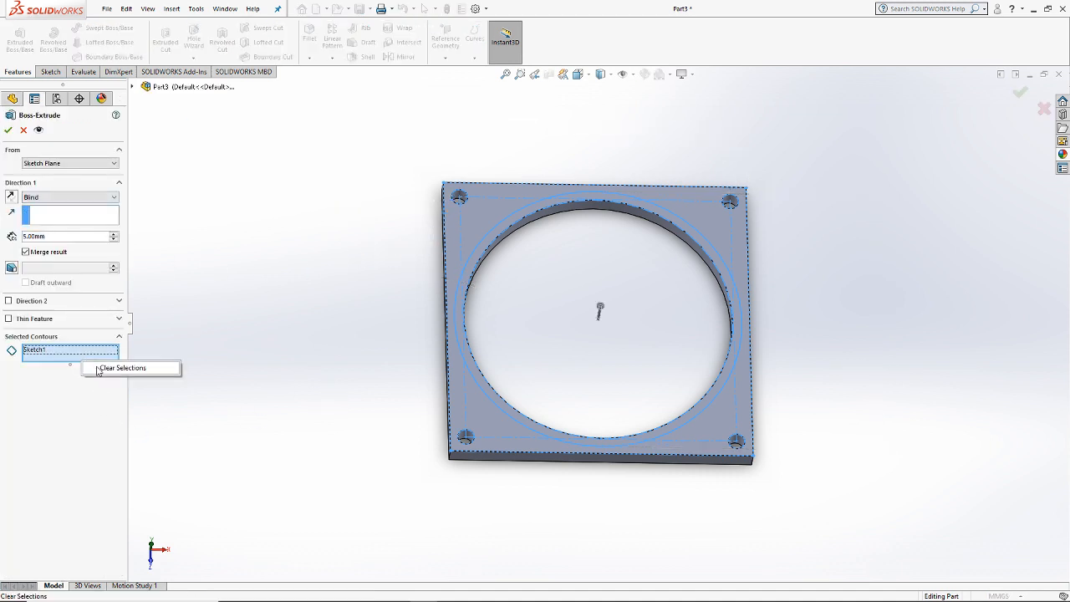
click(125, 369)
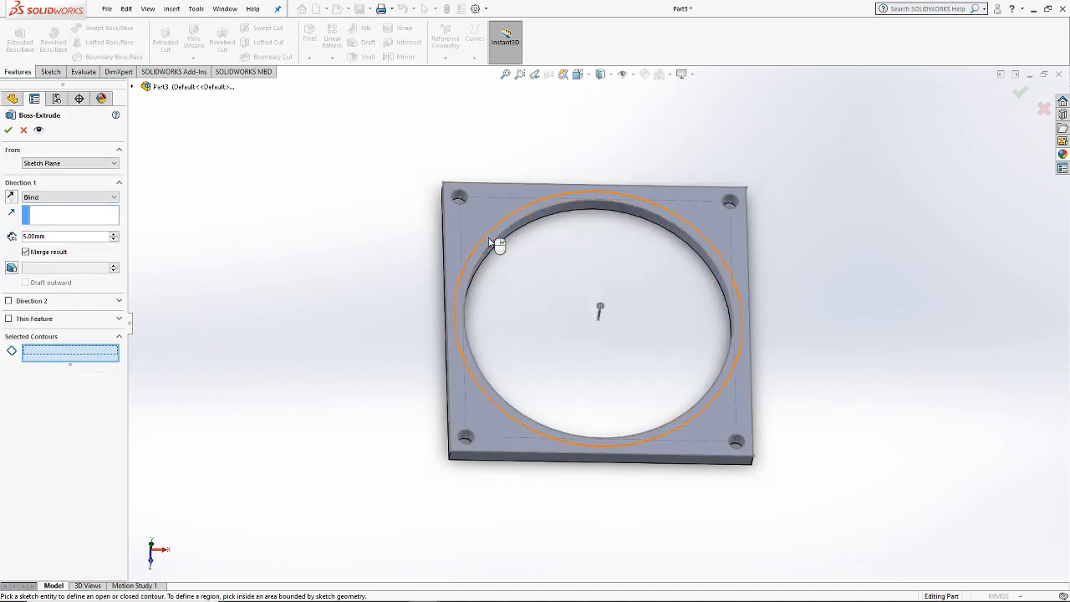
Step: Extrude the ring-shaped region around the plate's large opening 500 mm into a tube
click(497, 240)
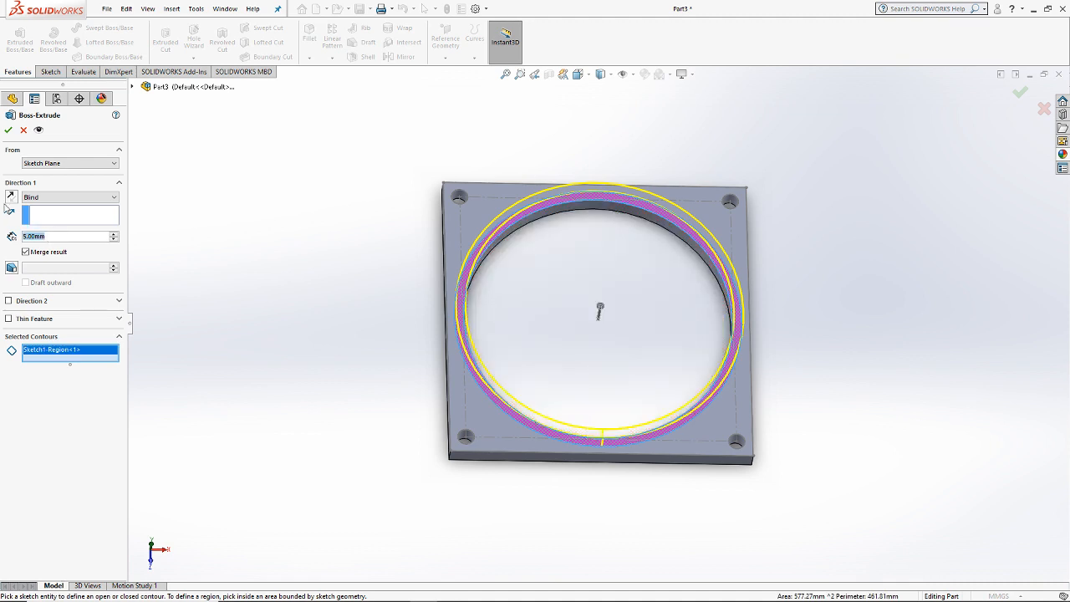
text(500)
key(Return)
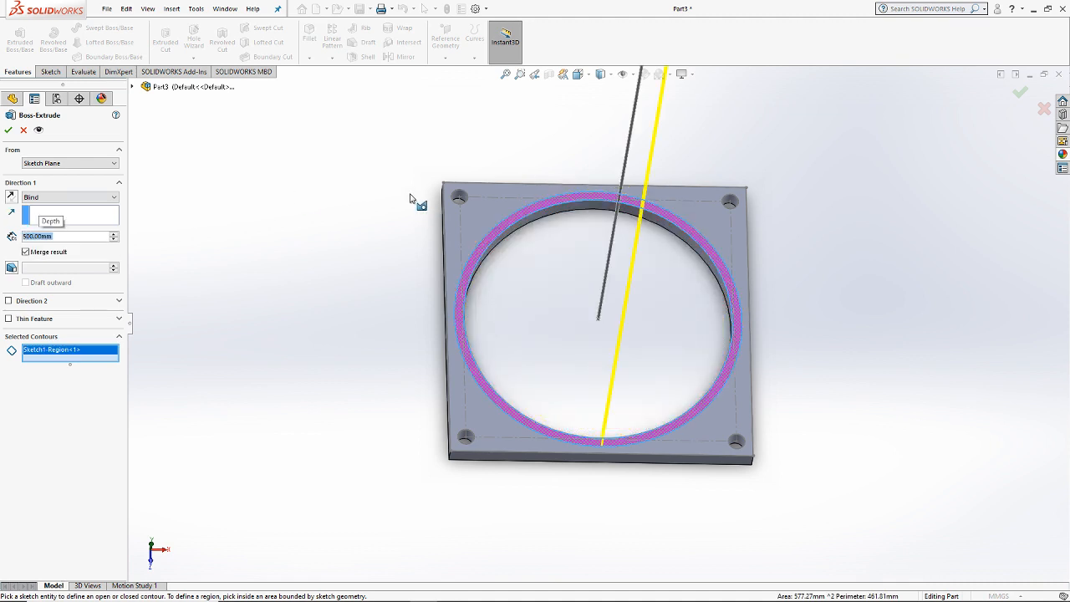
key(Return)
key(z)
key(z)
key(z)
key(z)
key(z)
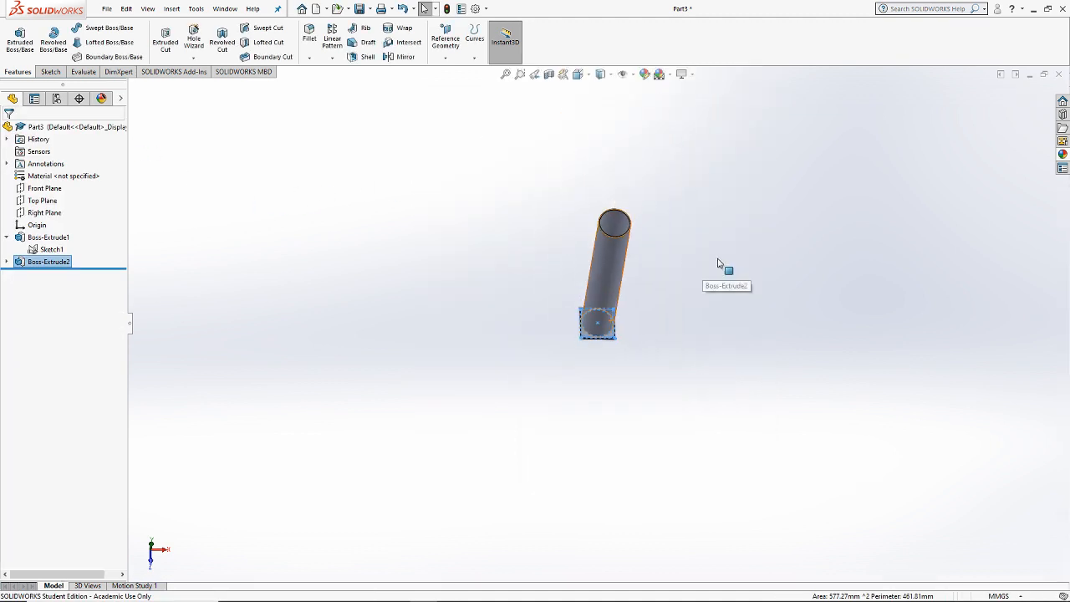
middle_drag(647, 277, 643, 194)
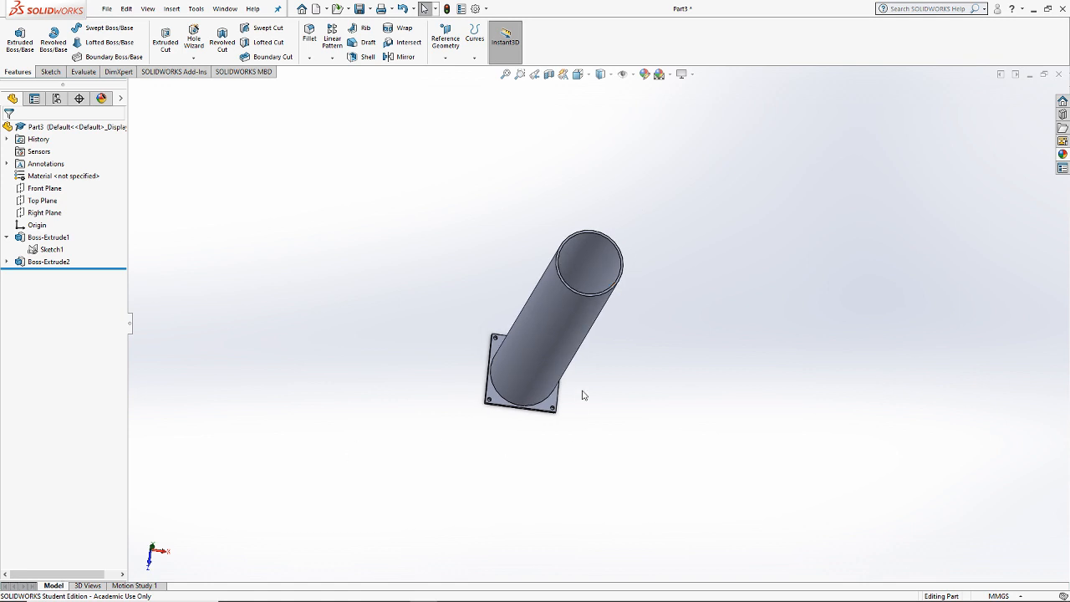
middle_drag(583, 395, 634, 290)
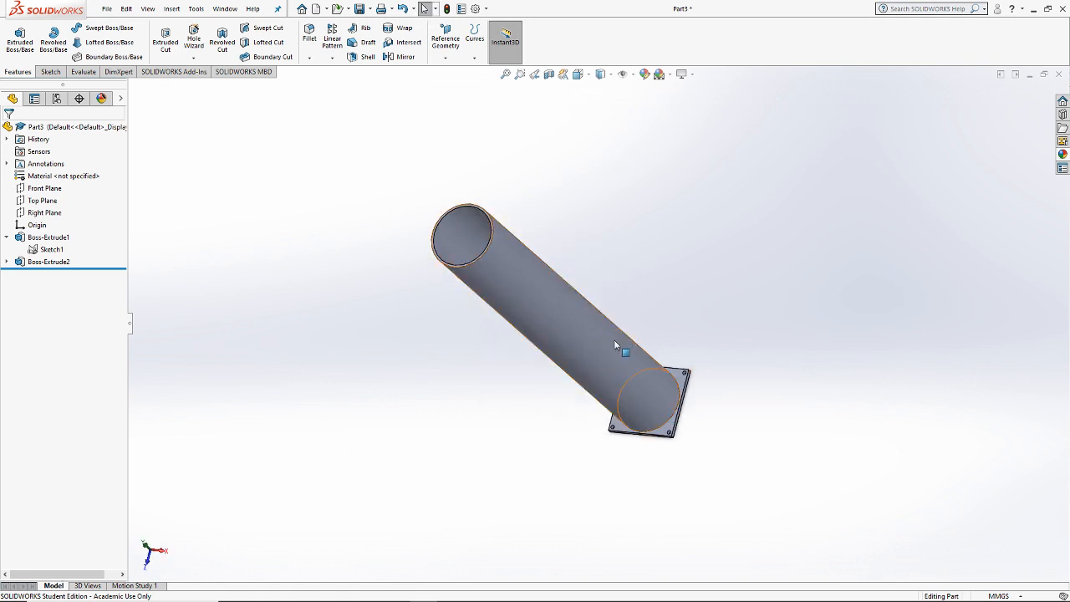
scroll(670, 300, down, 3)
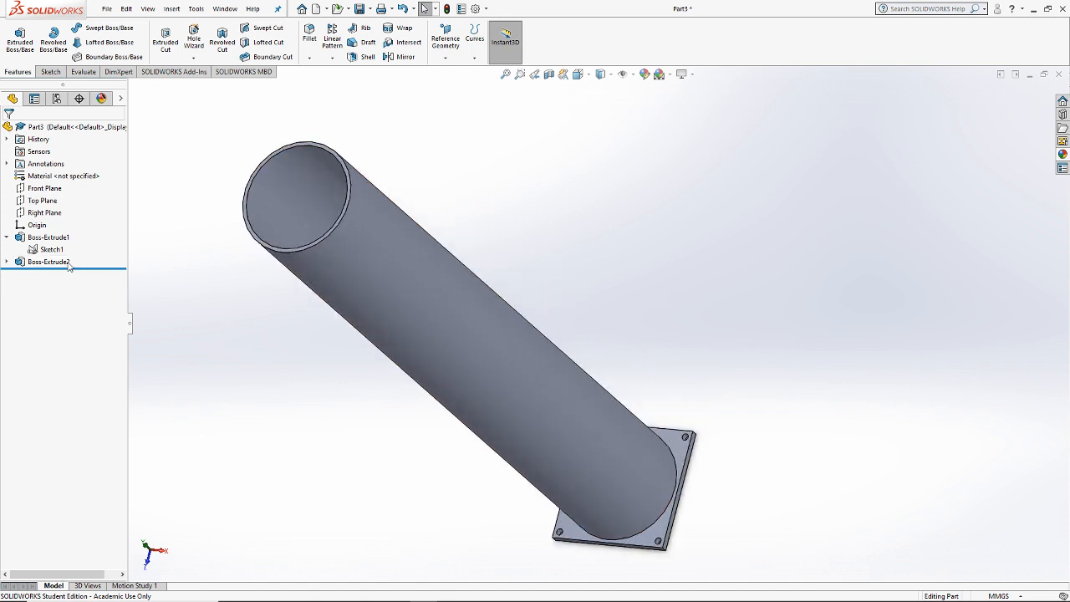
Step: Delete the tube extrusion, keeping the base plate and its sketch
click(7, 262)
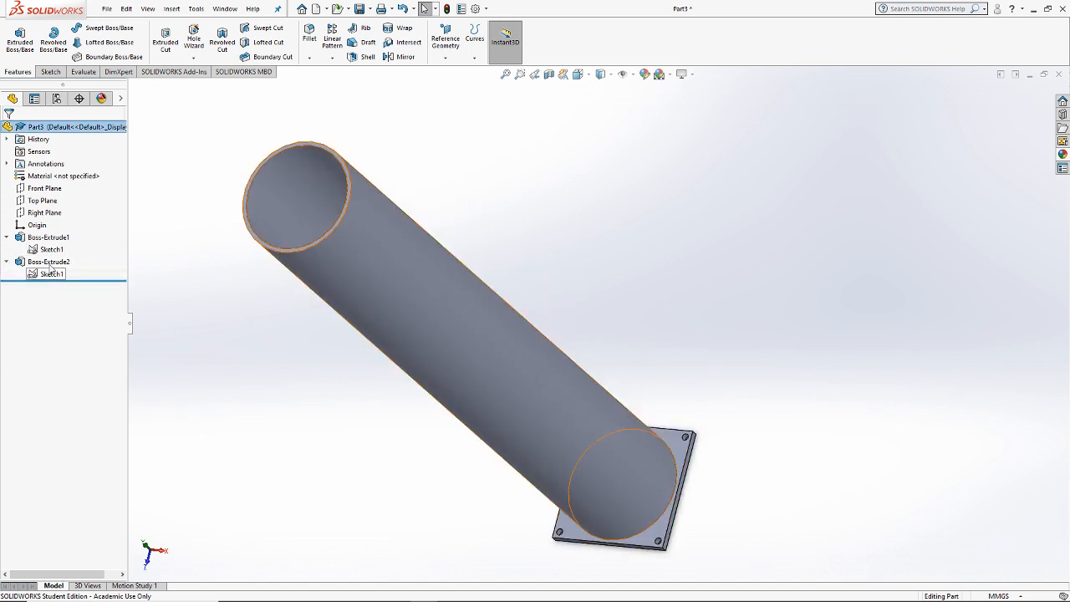
click(50, 262)
key(Delete)
key(Return)
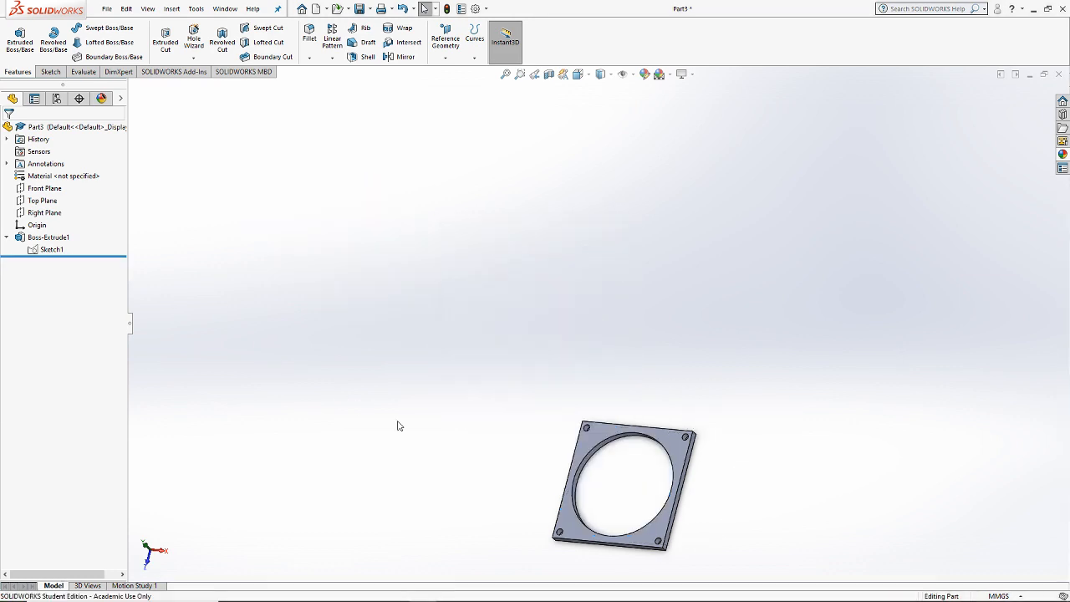
Step: Open the plate's base sketch to examine its circles and dimensions, and exit it without changes
click(52, 250)
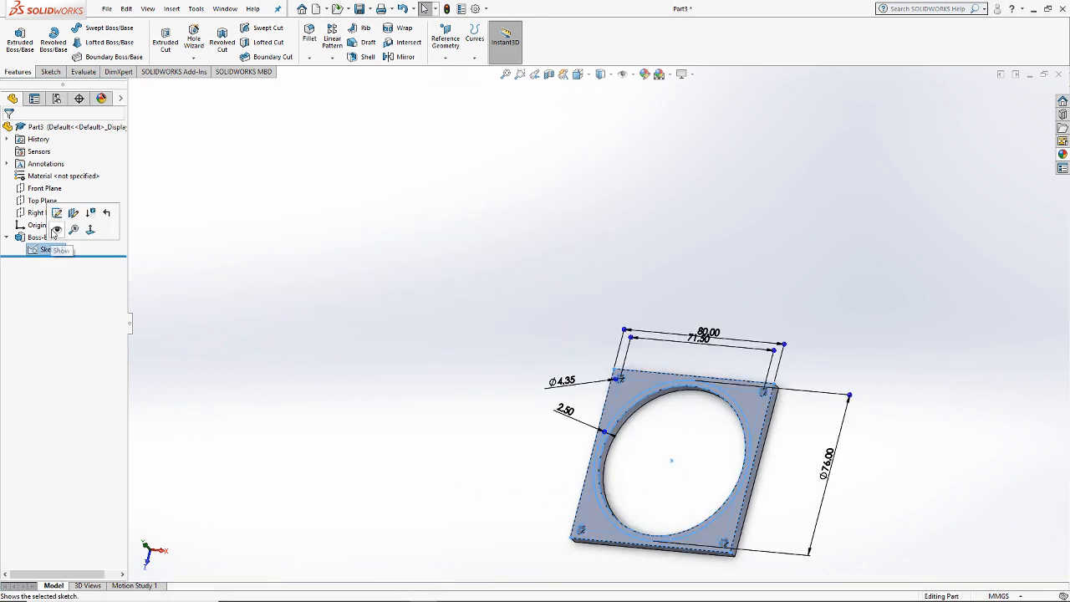
click(53, 212)
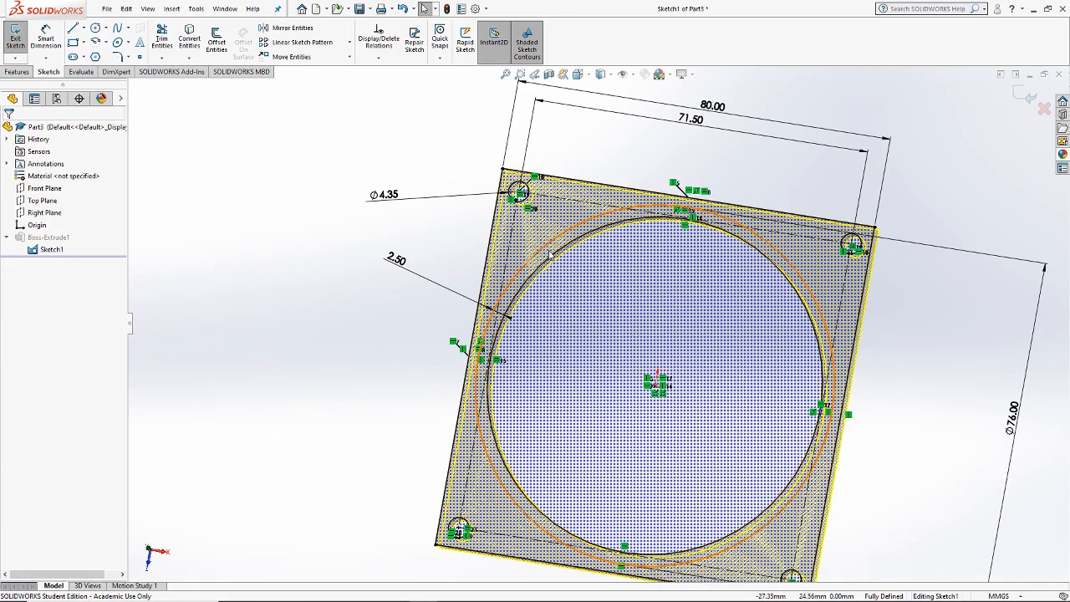
scroll(719, 318, up, 3)
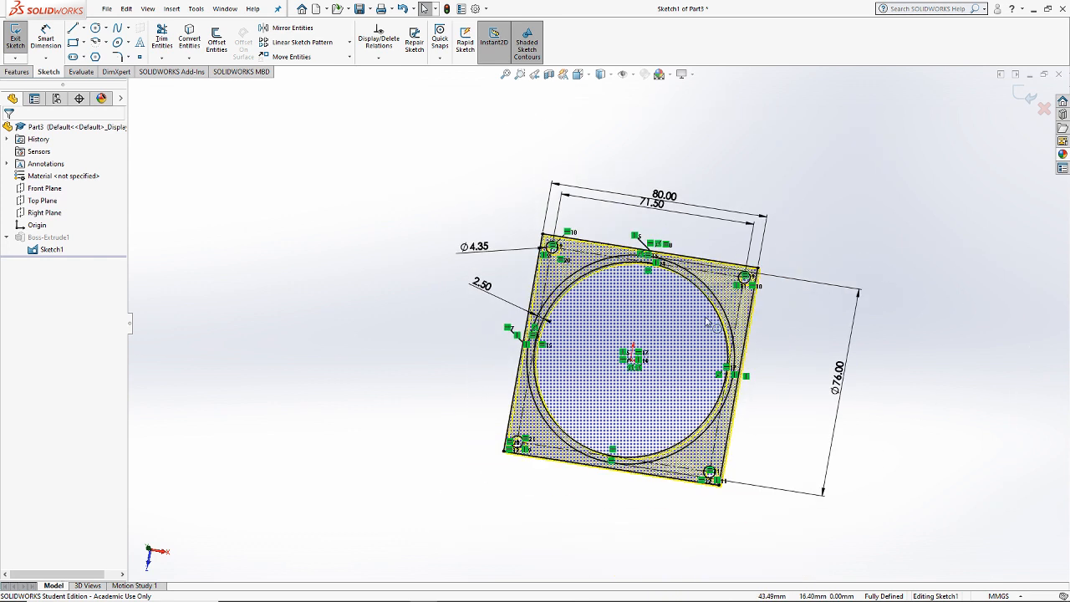
click(15, 40)
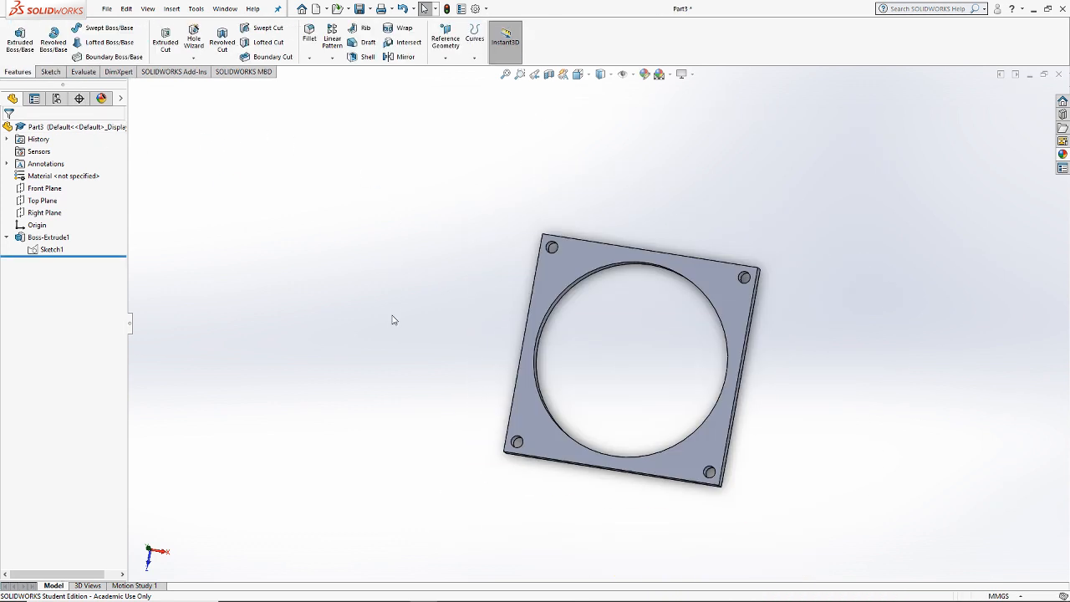
Step: Begin a reference plane from the Top Plane with an offset distance of 100 mm
middle_drag(807, 337, 818, 183)
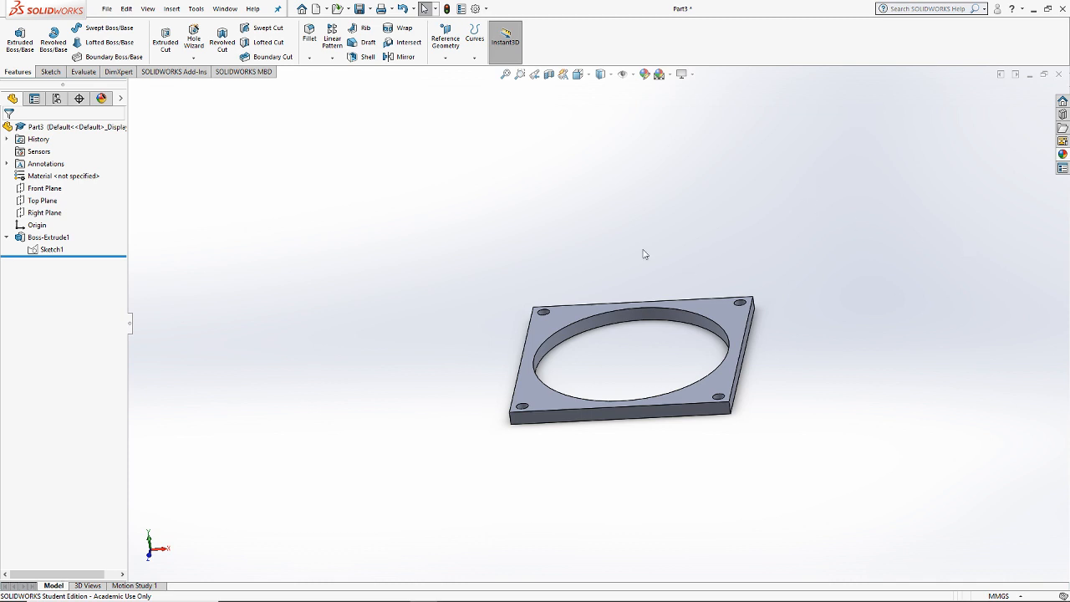
middle_drag(644, 254, 590, 348)
scroll(631, 351, up, 1)
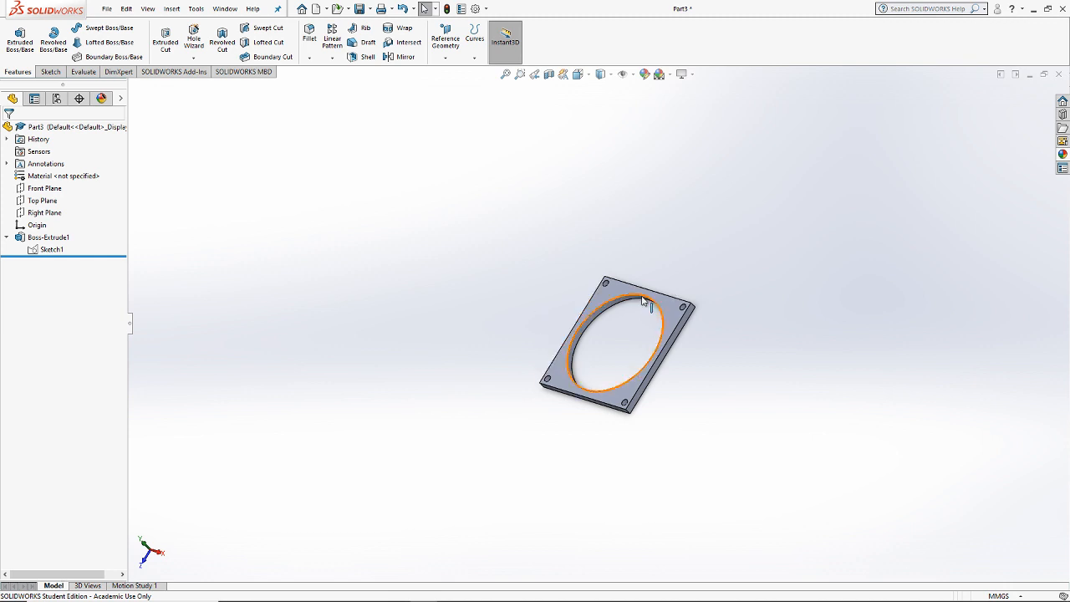
scroll(655, 252, up, 2)
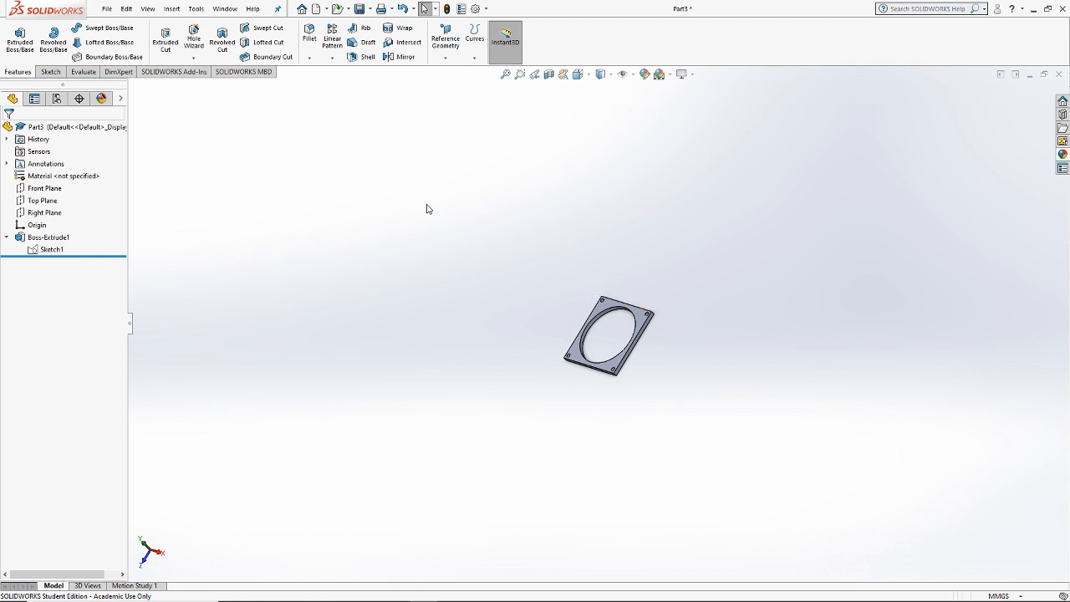
click(448, 56)
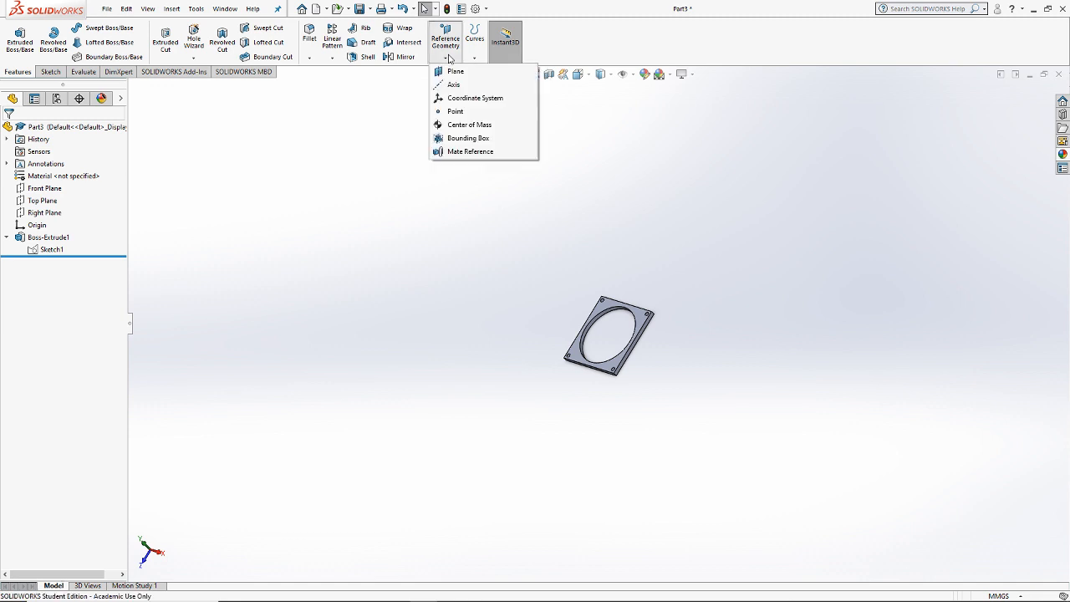
click(453, 72)
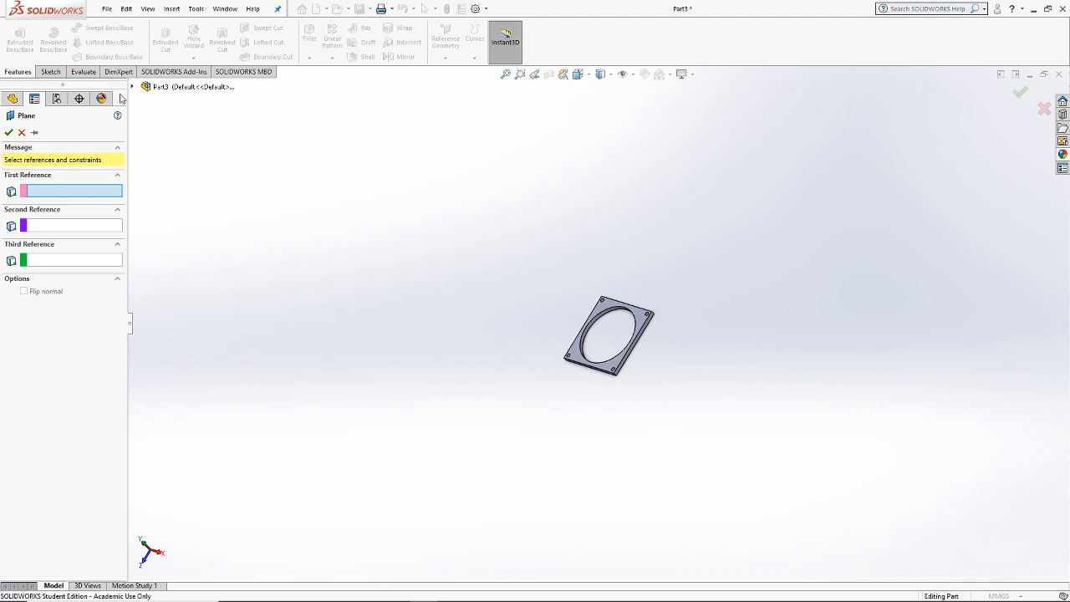
click(132, 87)
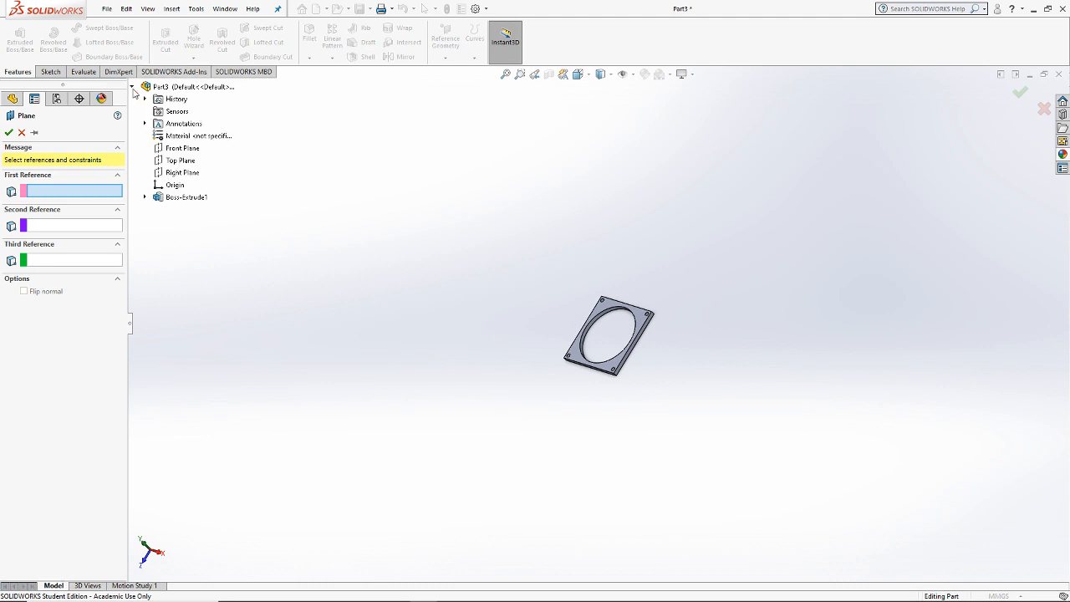
click(178, 159)
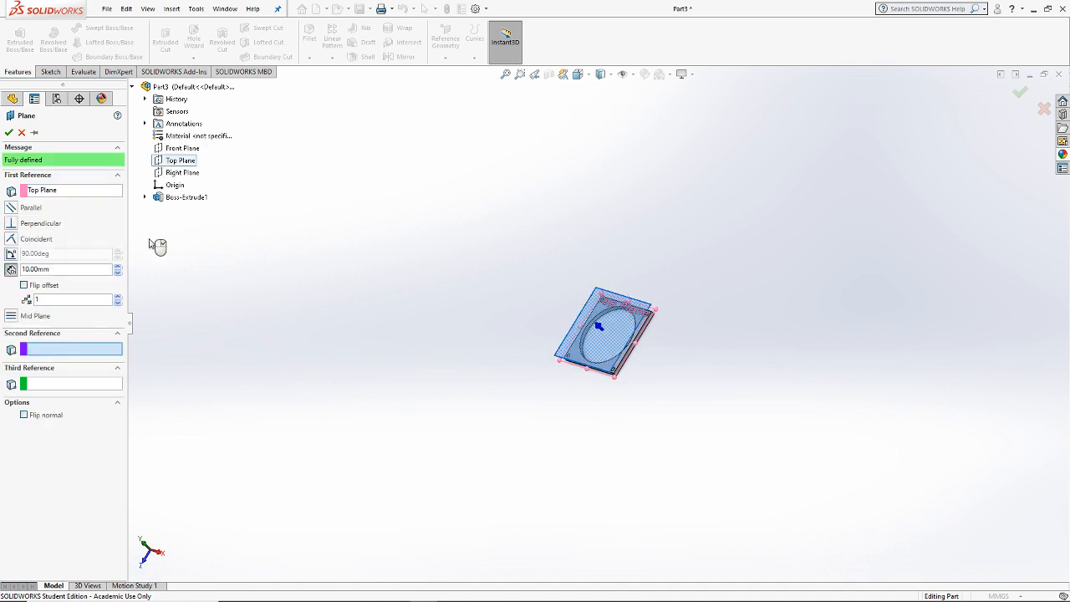
click(49, 269)
double_click(50, 269)
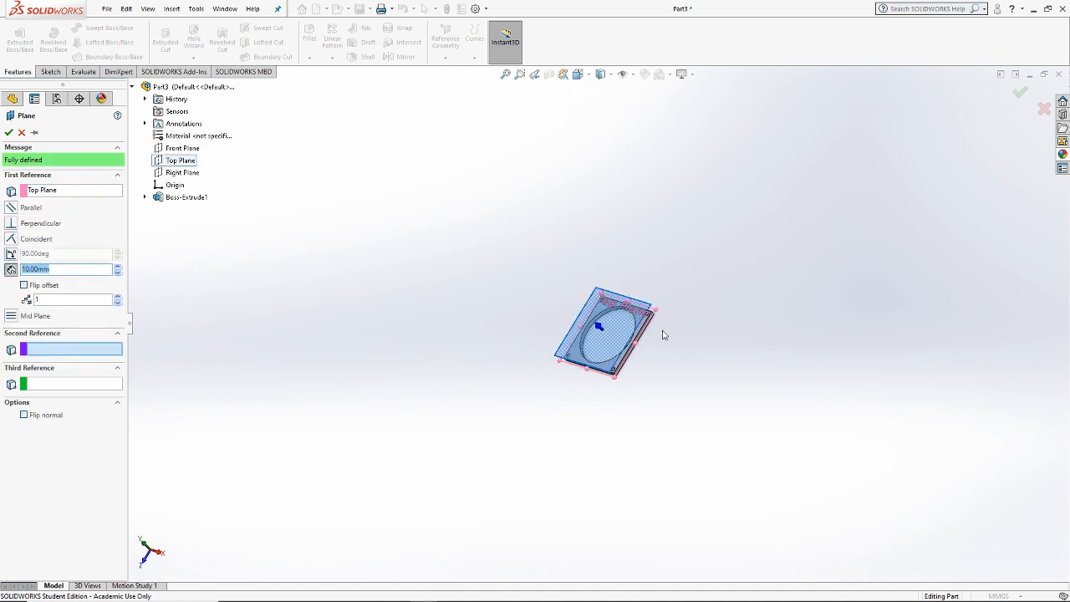
text(100)
key(Return)
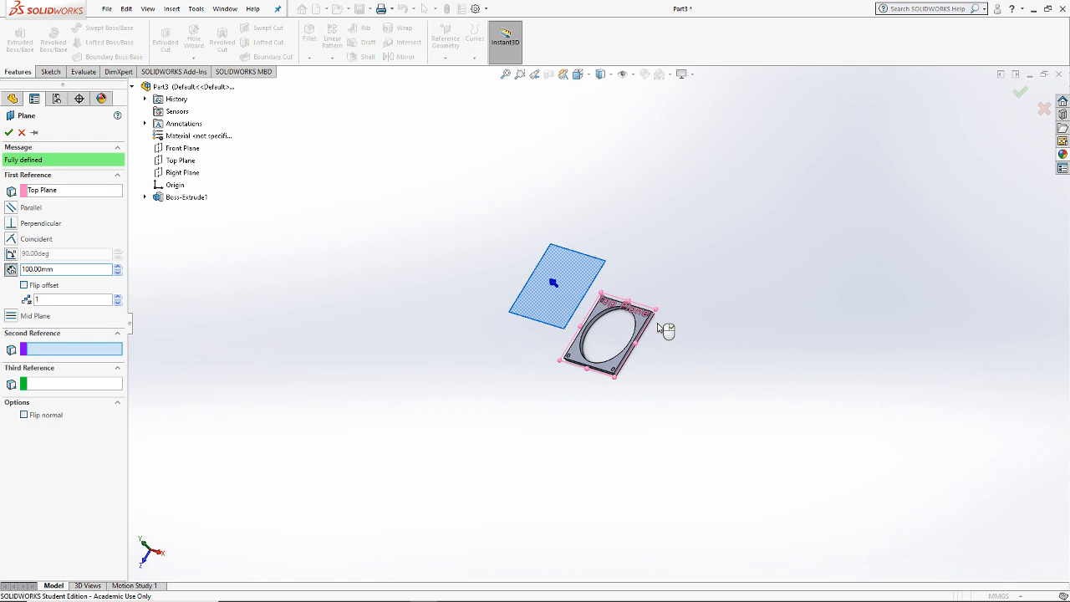
Step: Set the new plane's offset from the Top Plane to 150 mm and create it
middle_drag(636, 292, 584, 262)
drag(70, 272, 16, 270)
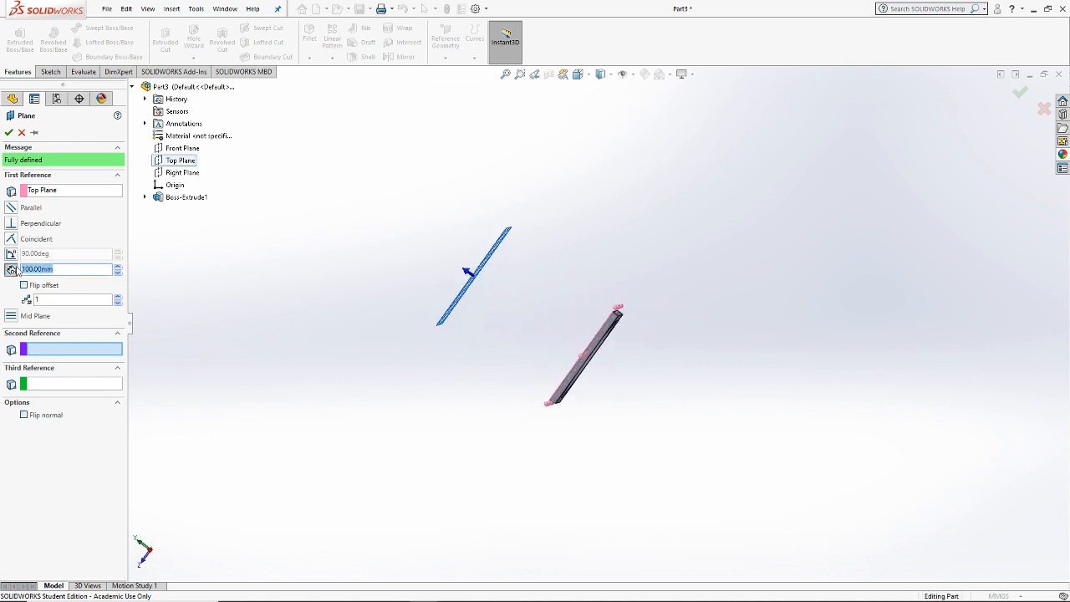
text(150)
key(Return)
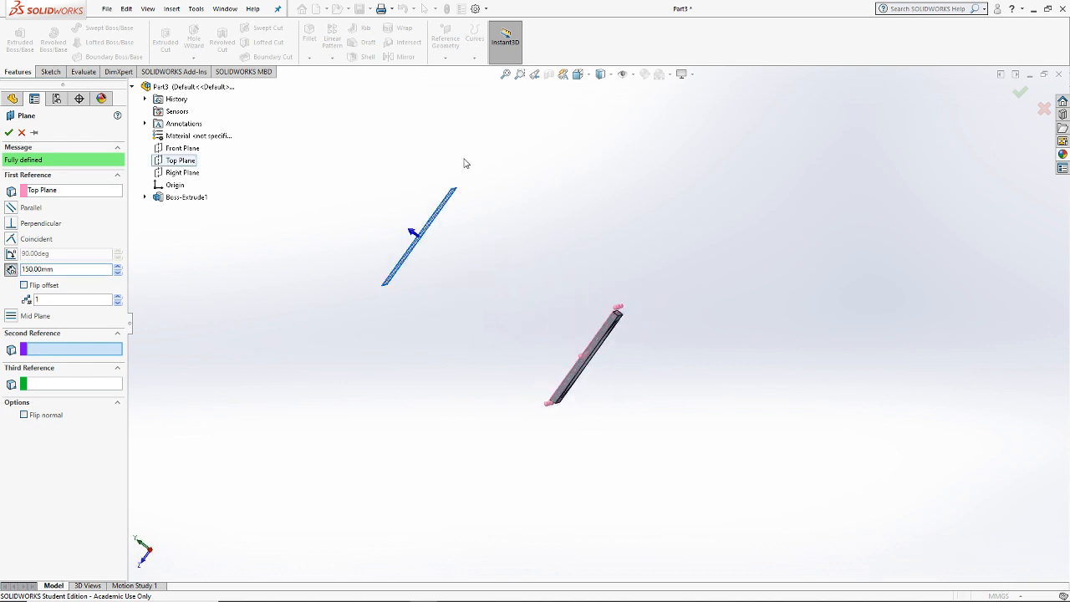
middle_drag(466, 163, 498, 237)
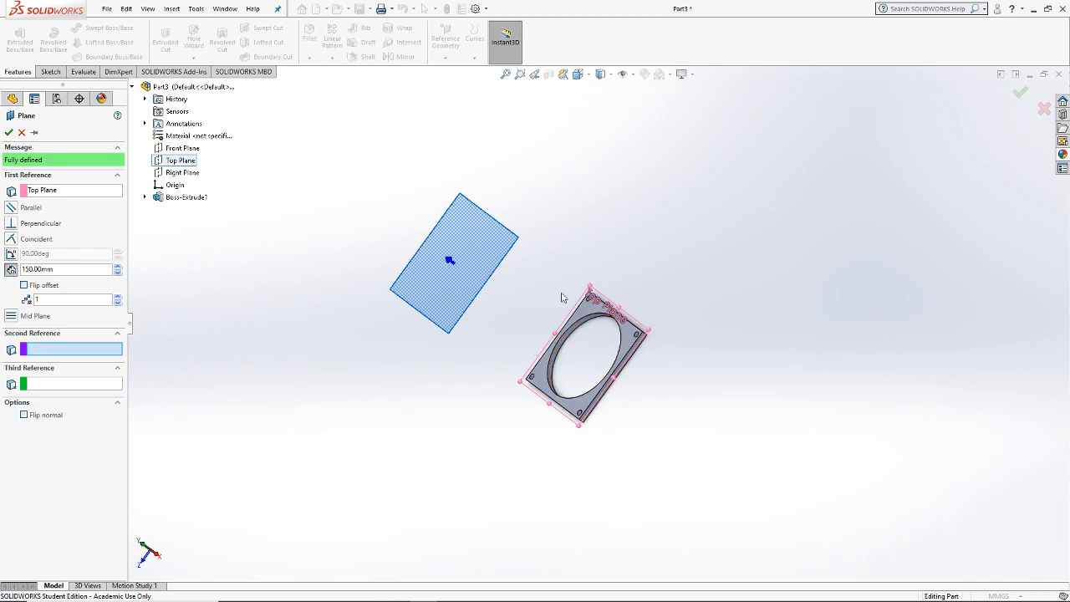
click(8, 133)
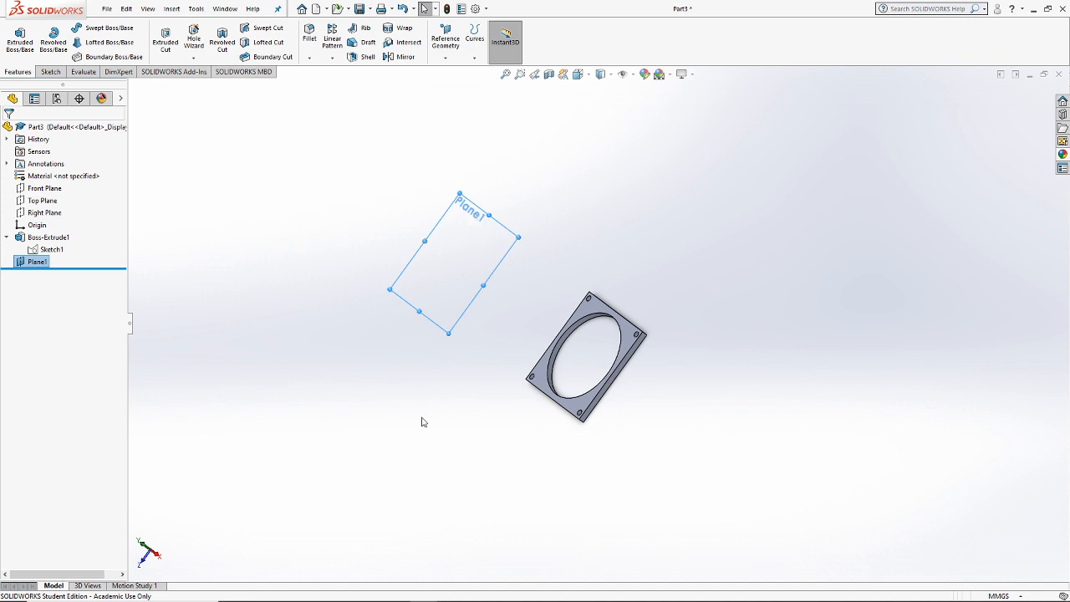
Step: Start a new sketch on the offset plane above the plate and orient it to the Top view
middle_drag(519, 303, 544, 229)
click(355, 357)
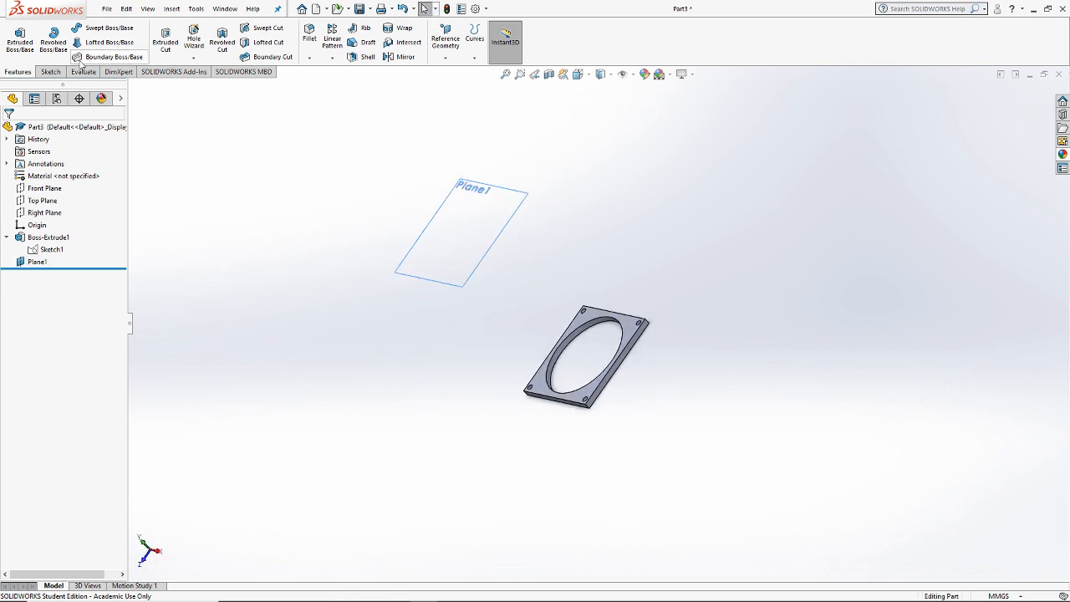
click(51, 71)
click(15, 35)
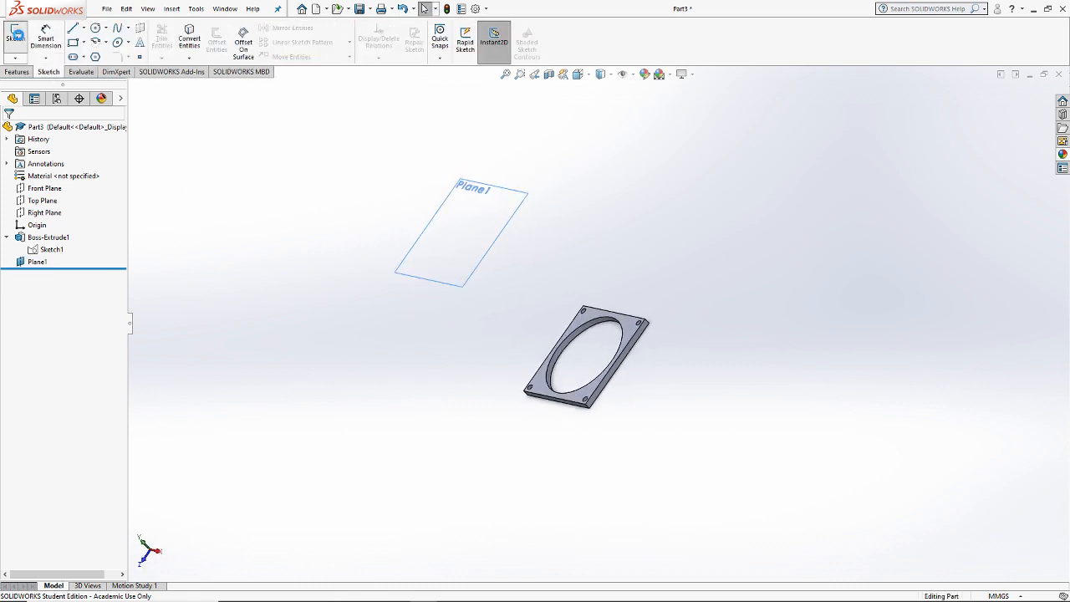
click(459, 239)
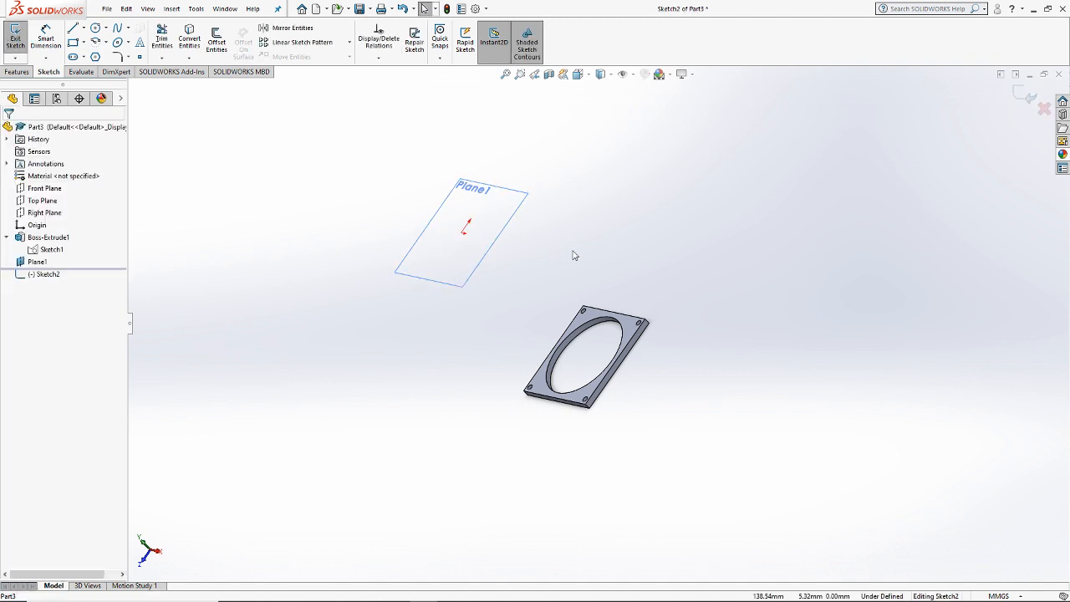
click(577, 74)
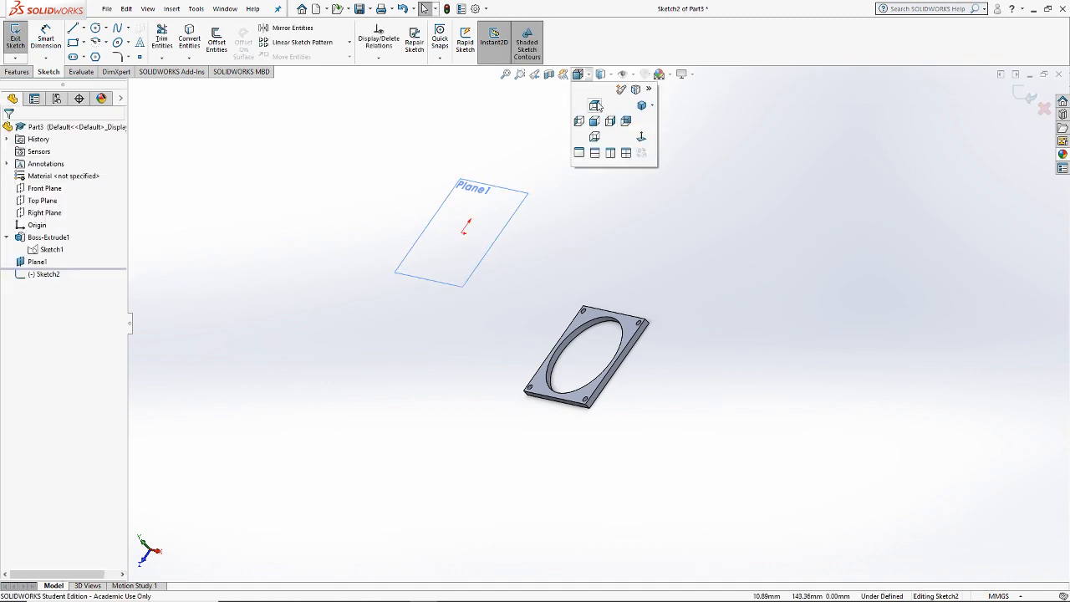
click(596, 105)
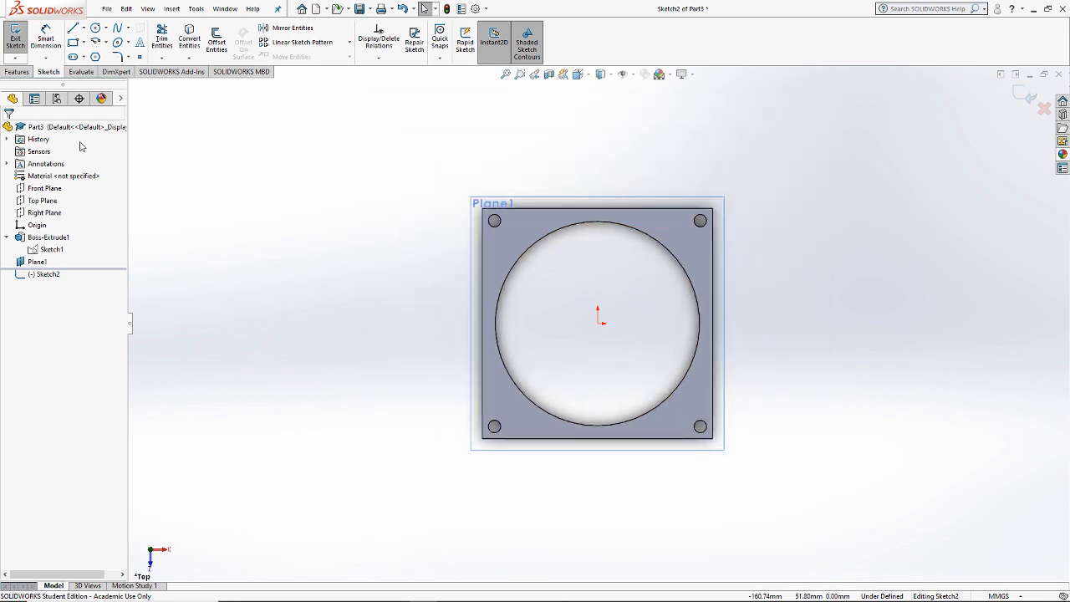
Step: Sketch a center rectangle about 192 mm wide and 44 mm high, centred on the origin
click(83, 42)
click(96, 64)
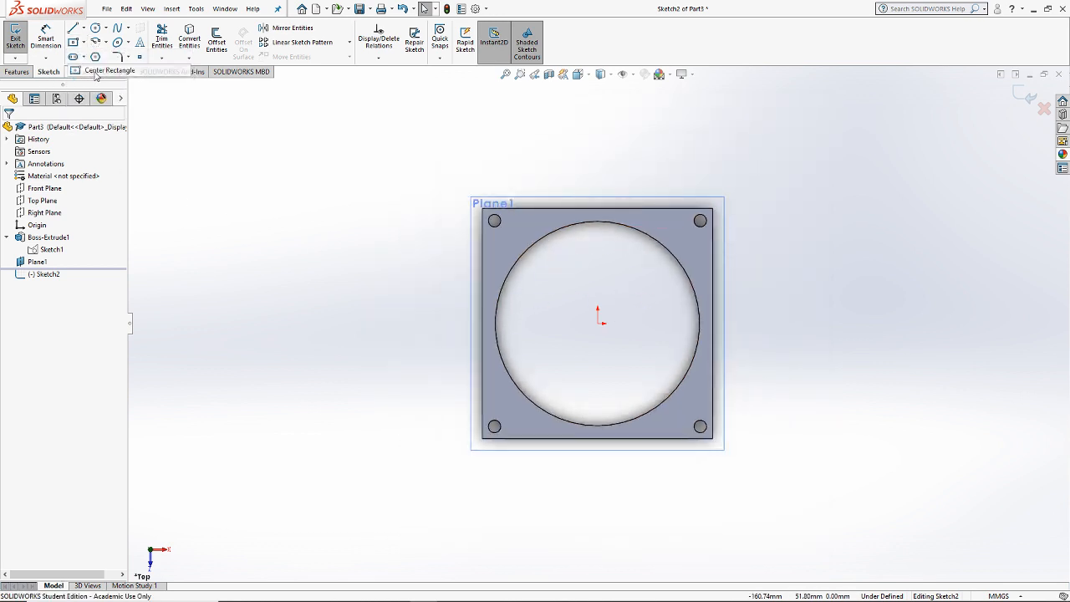
click(598, 322)
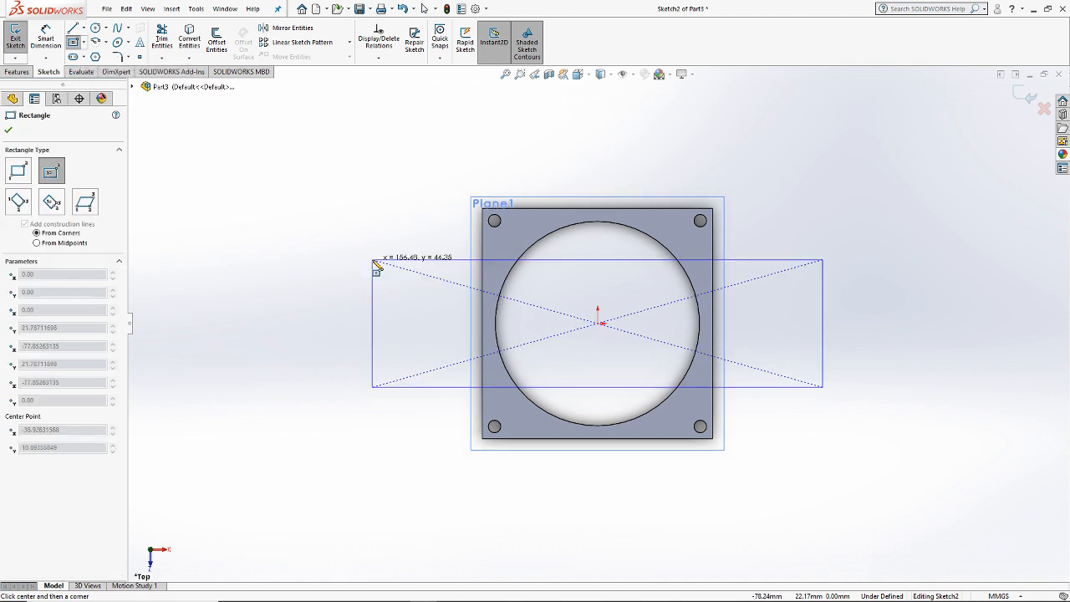
click(321, 260)
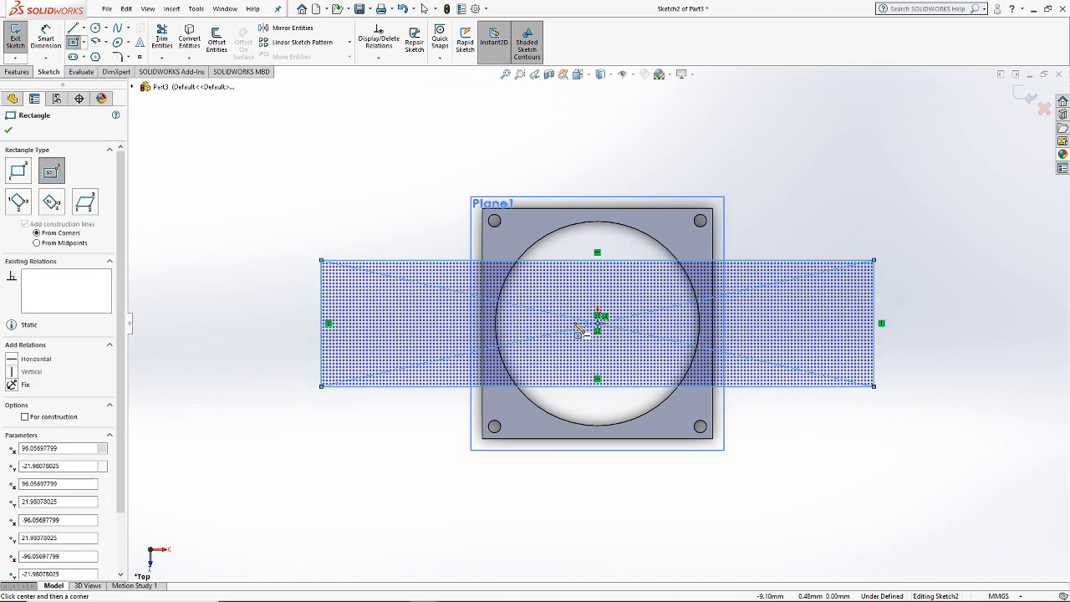
key(Escape)
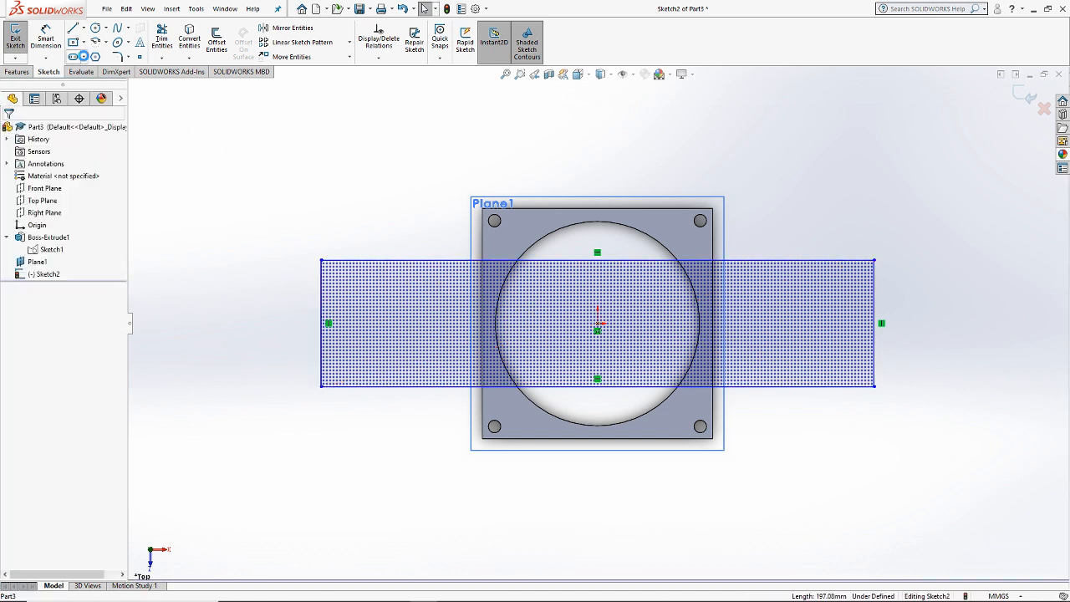
Step: Sketch a smaller corner rectangle about 34 mm high inside the existing rectangle
click(83, 42)
click(87, 57)
click(339, 274)
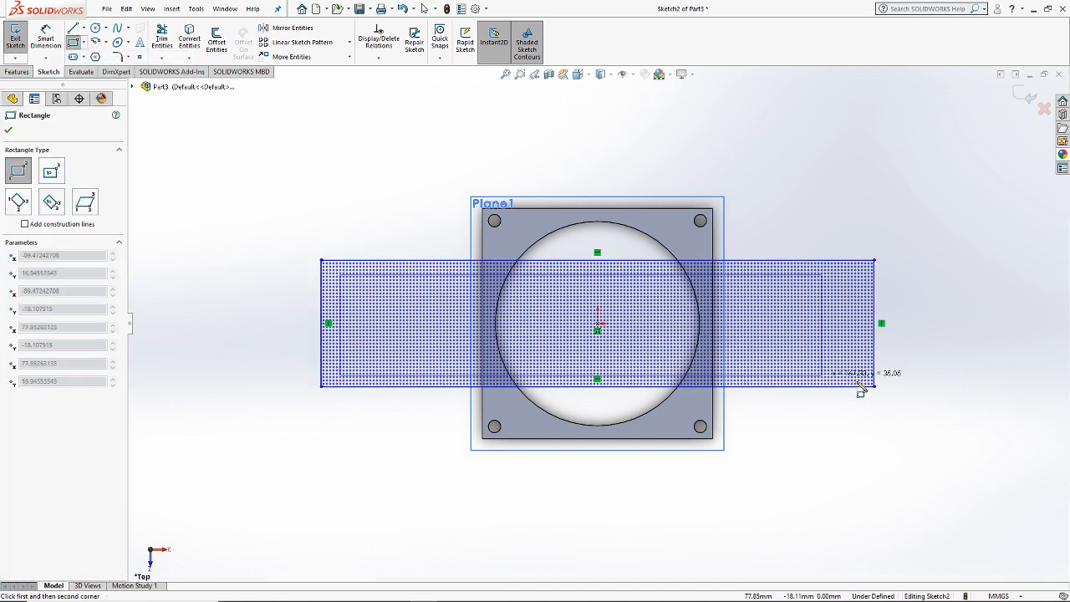
click(861, 374)
key(Escape)
Step: Add a horizontal relation between the midpoint of the inner rectangle's right side and the origin
right_click(862, 329)
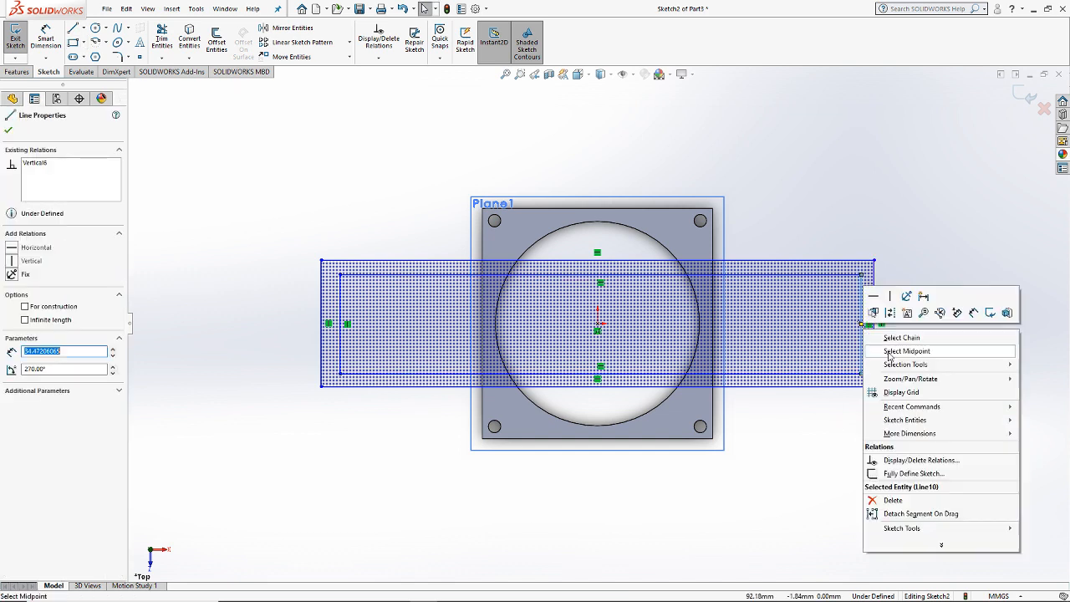
click(893, 338)
click(22, 310)
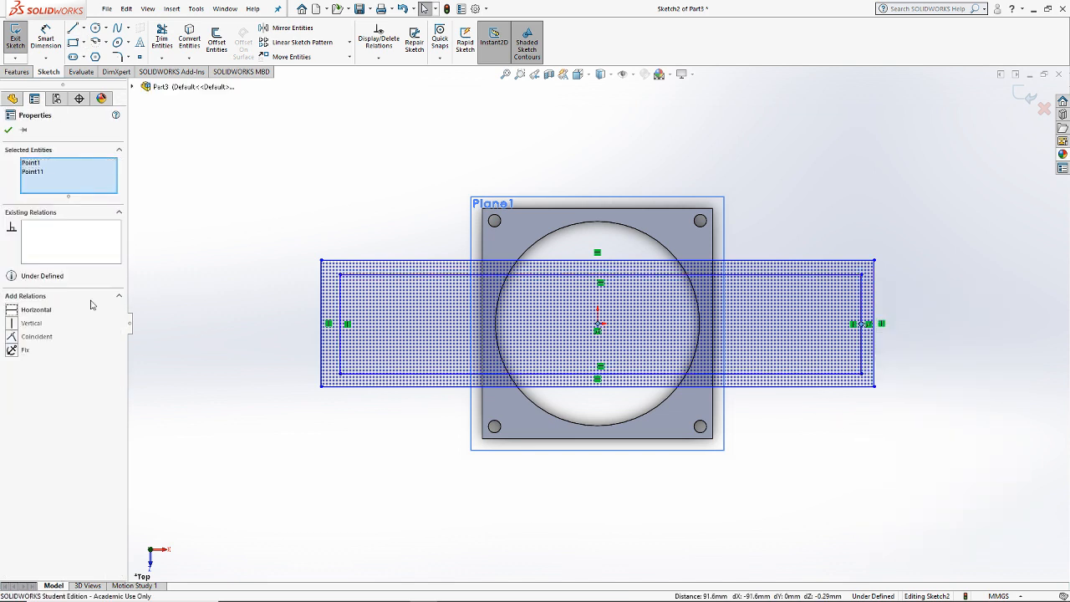
key(Escape)
right_click(340, 312)
click(324, 234)
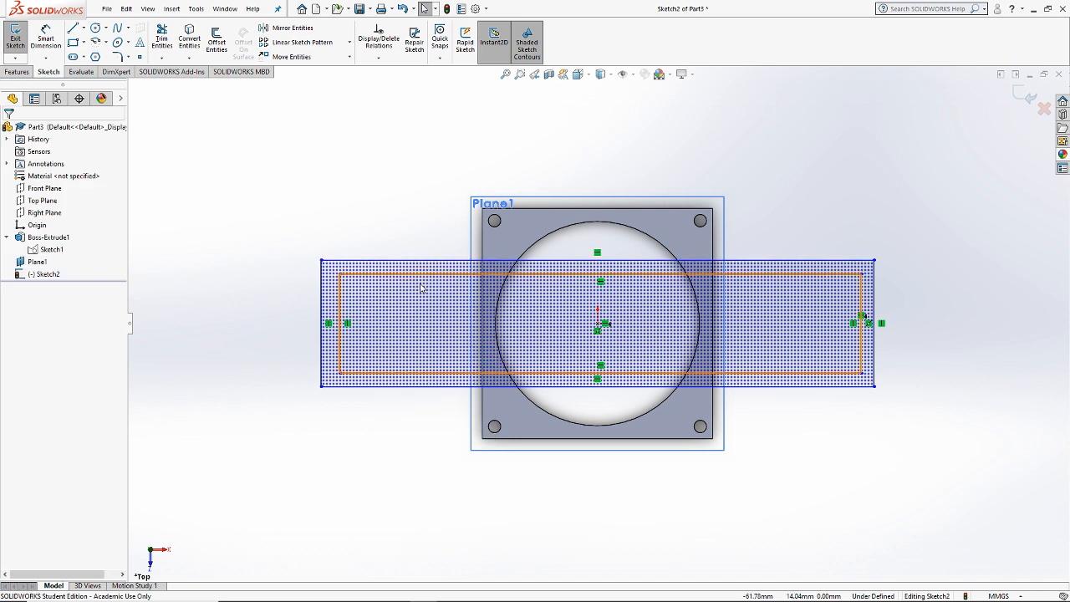
Step: Add a vertical relation between the midpoint of the inner rectangle's top edge and the origin
right_click(420, 274)
click(470, 300)
ctrl+click(599, 325)
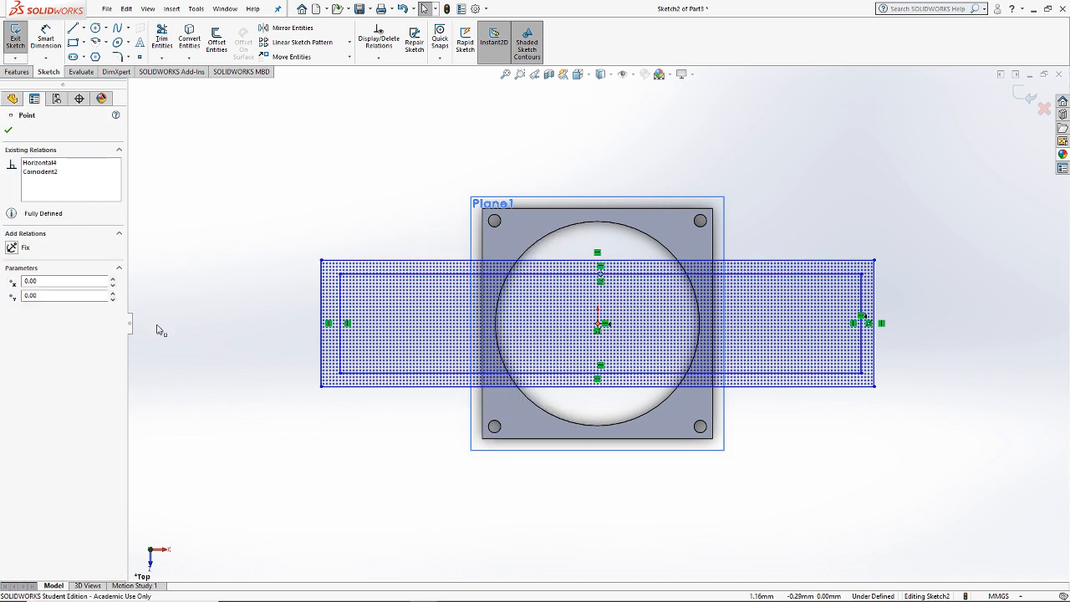
click(12, 321)
key(Escape)
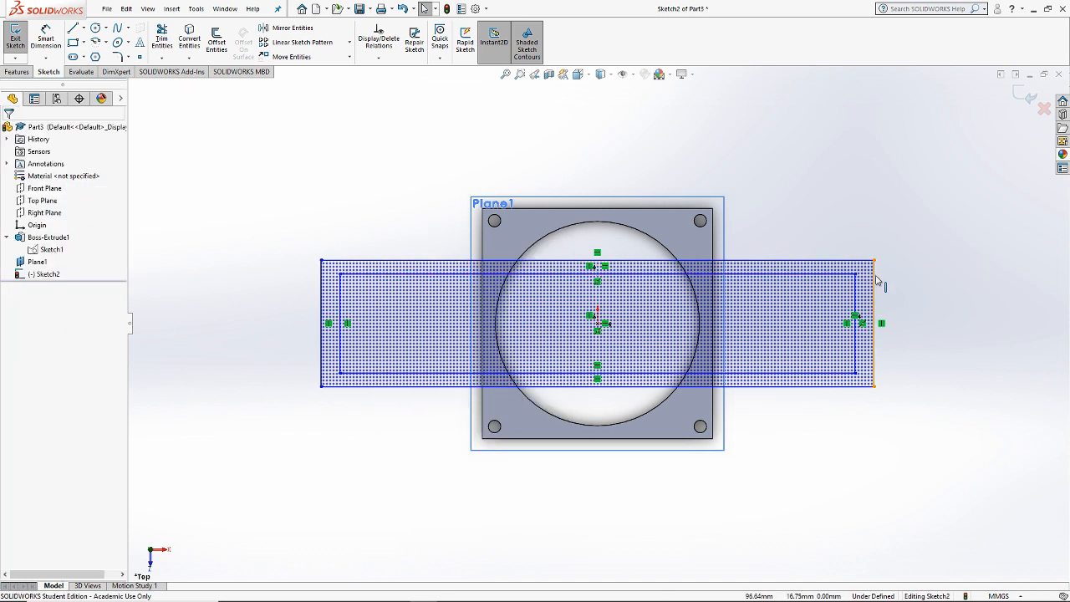
Step: Relate the midpoint of the outer rectangle's right side horizontally to the origin, undoing the mistaken vertical relation
right_click(875, 280)
click(908, 302)
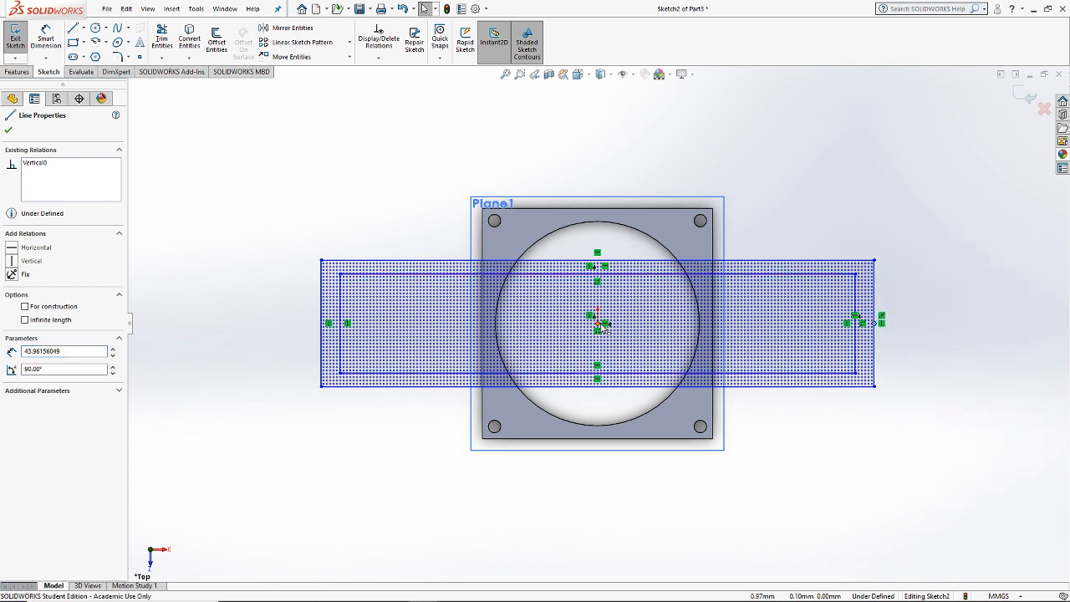
ctrl+click(599, 325)
click(12, 322)
key(Escape)
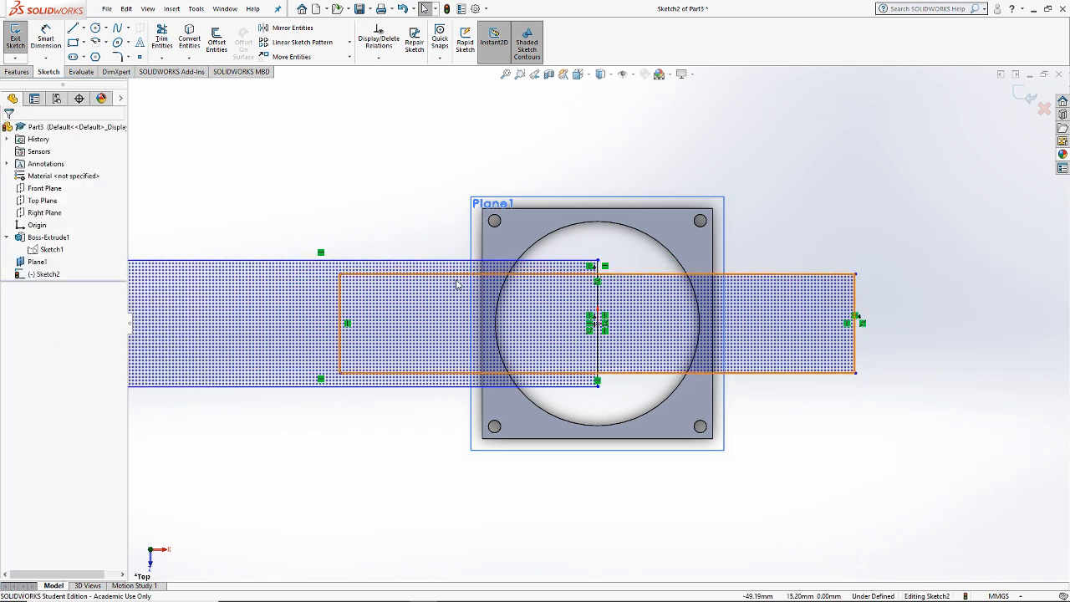
key(ctrl+z)
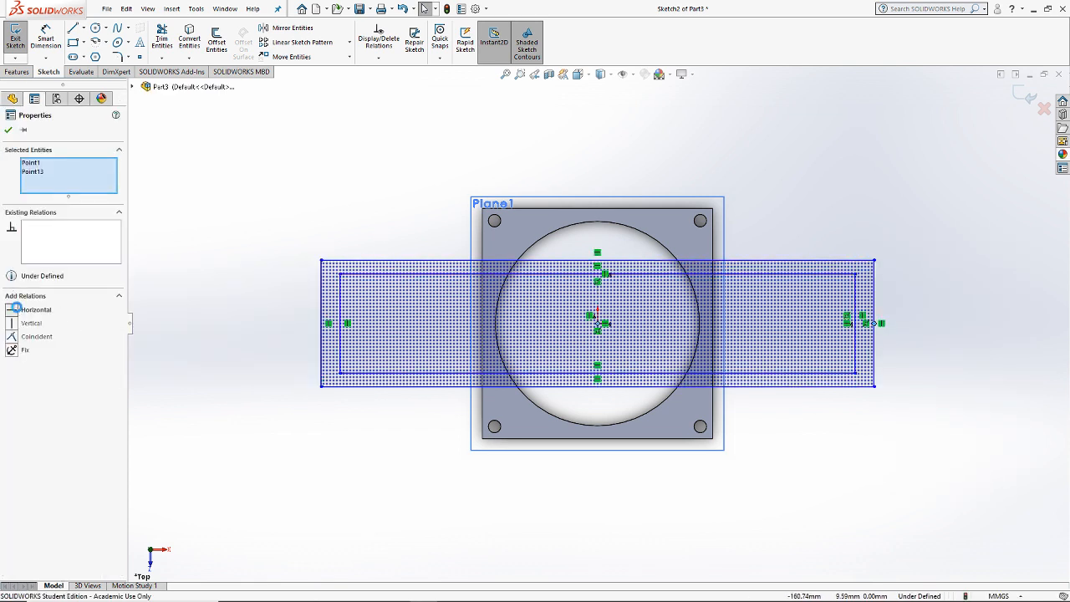
click(14, 309)
key(Escape)
Step: Add a vertical relation between the midpoint of the outer rectangle's top edge and the origin
right_click(452, 261)
click(505, 283)
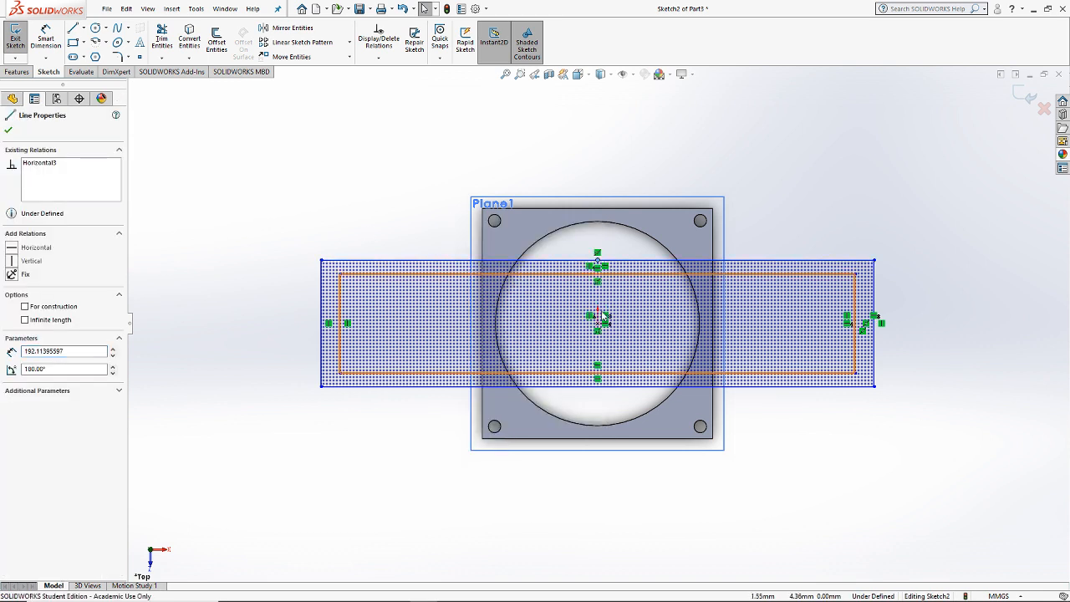
ctrl+click(597, 324)
click(32, 322)
click(177, 123)
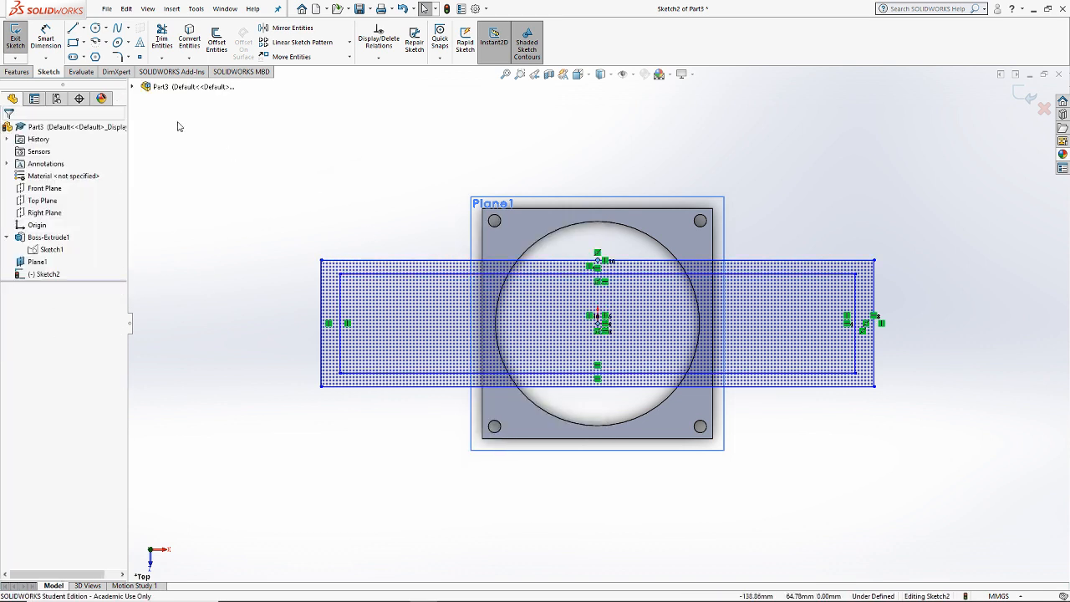
Step: Draw horizontal and vertical construction lines joining the inner rectangle's upper-left corner to the outer rectangle's left and top edges
click(73, 28)
click(72, 256)
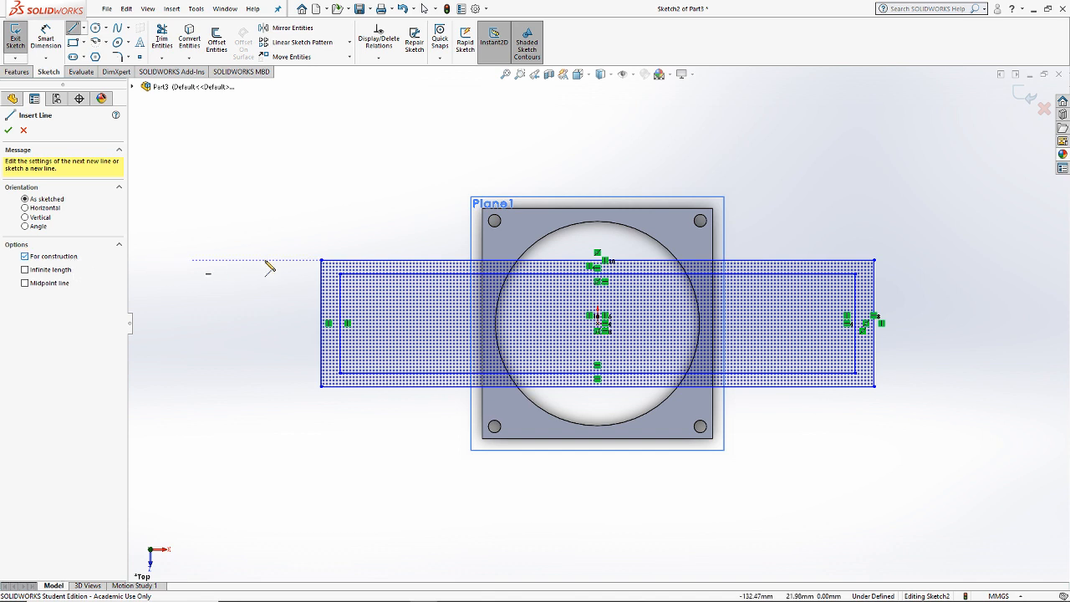
scroll(346, 277, down, 5)
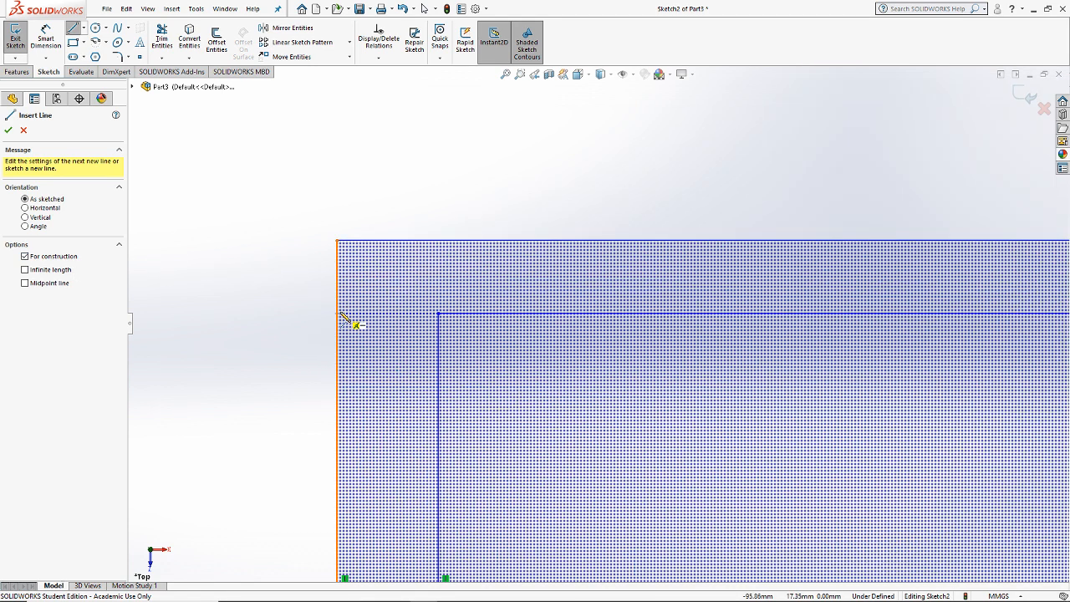
drag(341, 315, 439, 314)
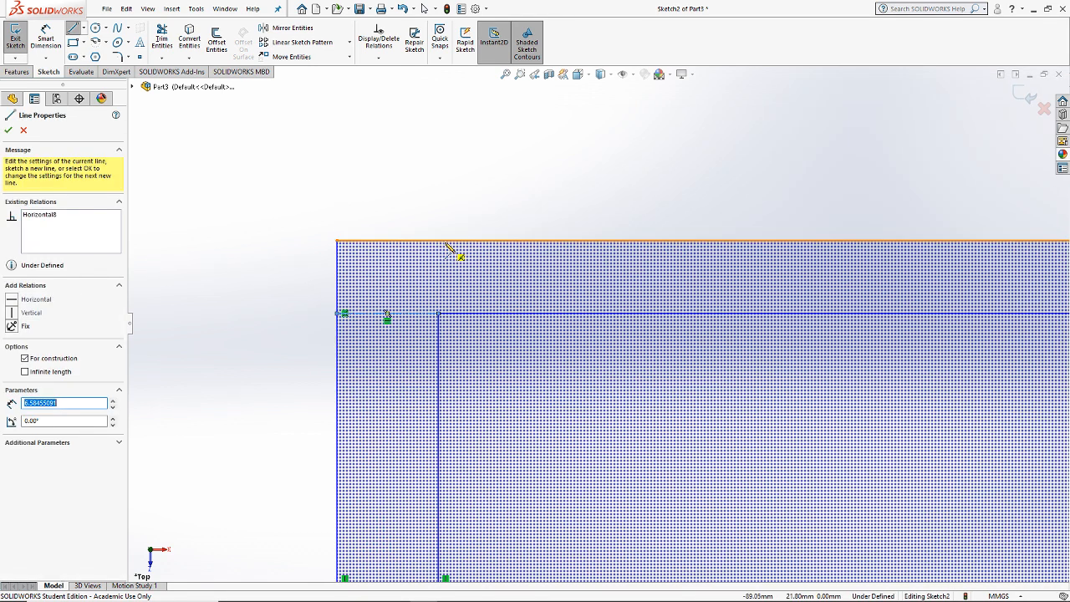
drag(438, 241, 439, 315)
key(Escape)
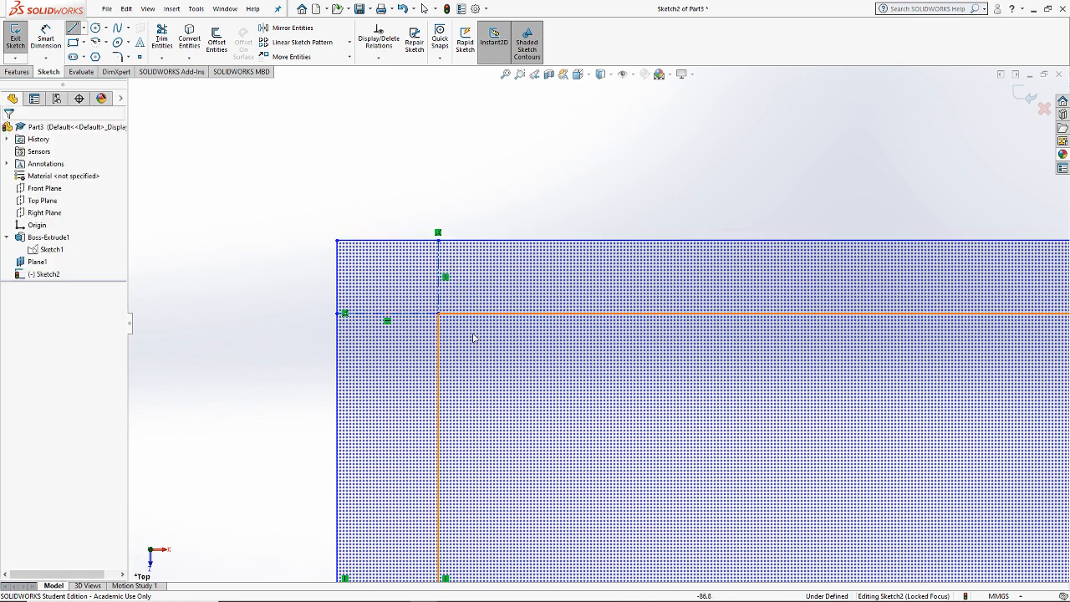
Step: Make the two corner construction lines equal in length
click(438, 330)
ctrl+click(387, 314)
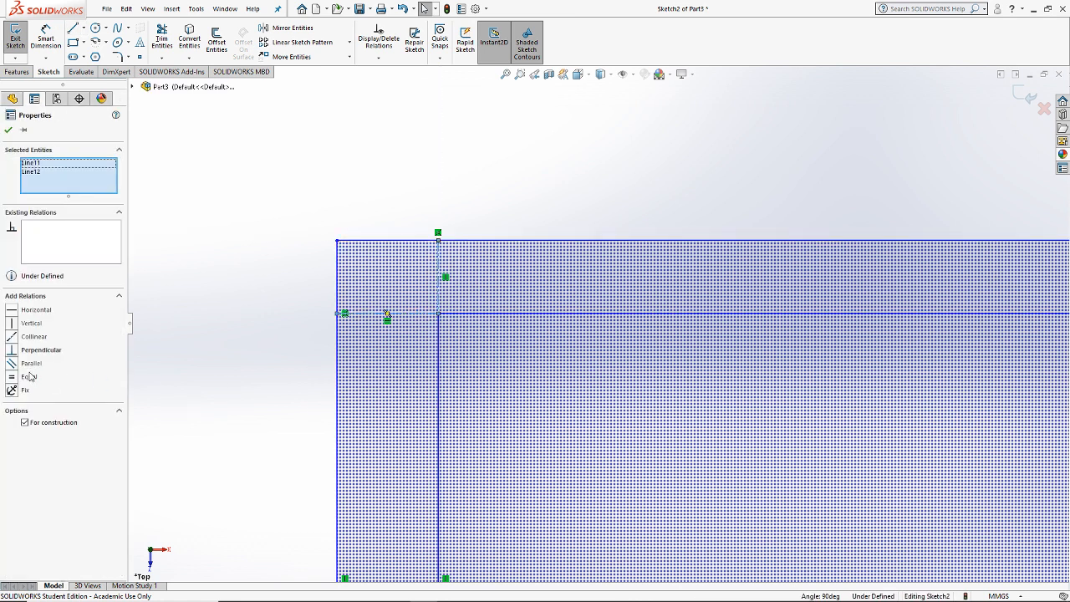
click(28, 377)
Step: Dimension the vertical construction line to 2.5 mm to set the gap between the two rectangles
click(46, 38)
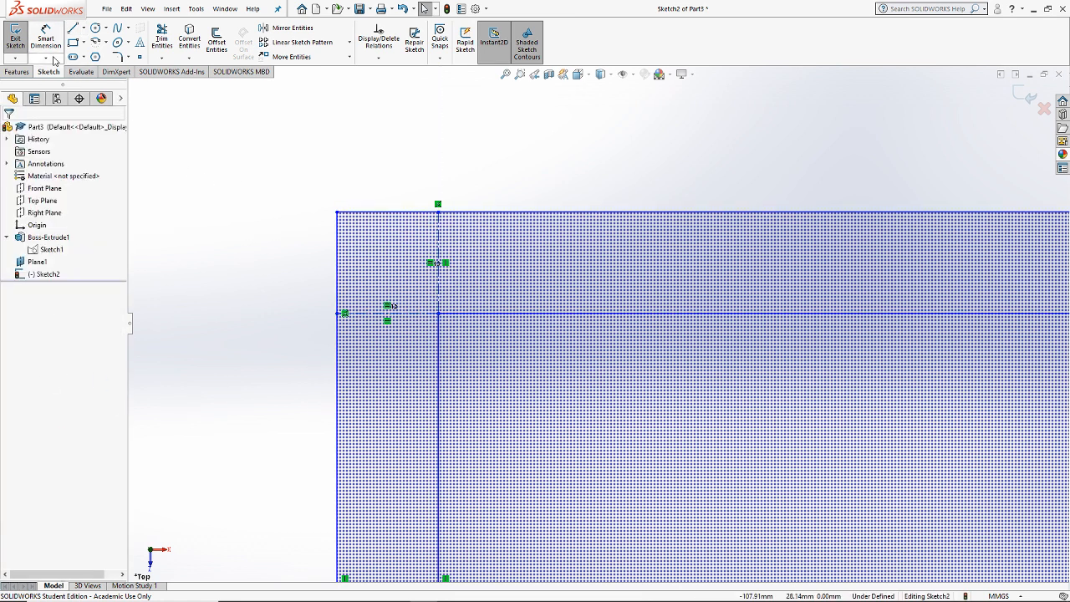
click(439, 251)
scroll(577, 192, up, 2)
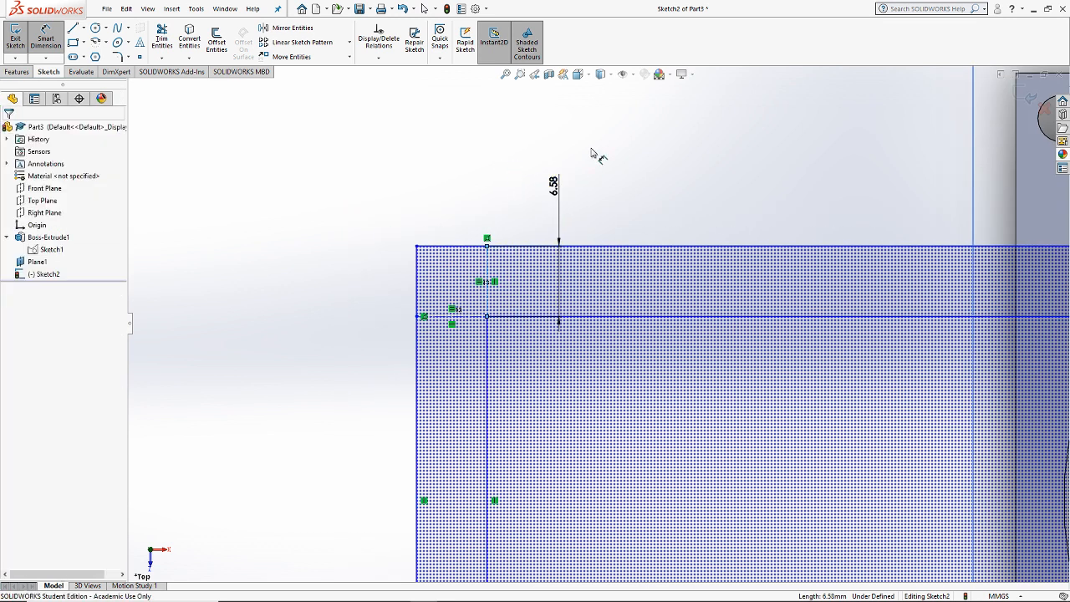
click(591, 152)
text(2.5)
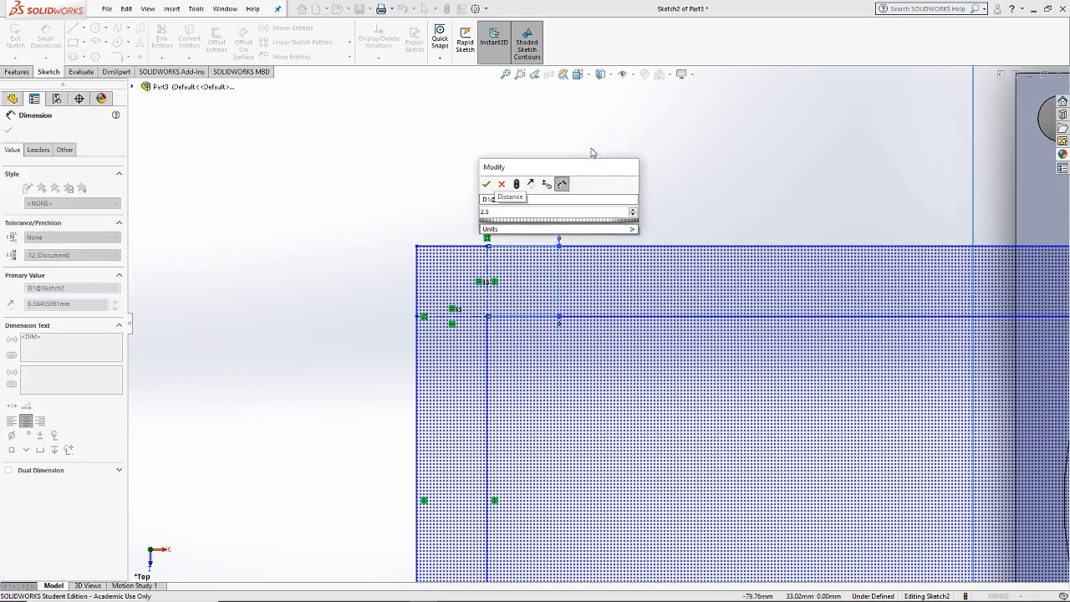
key(Return)
scroll(611, 189, up, 5)
key(Escape)
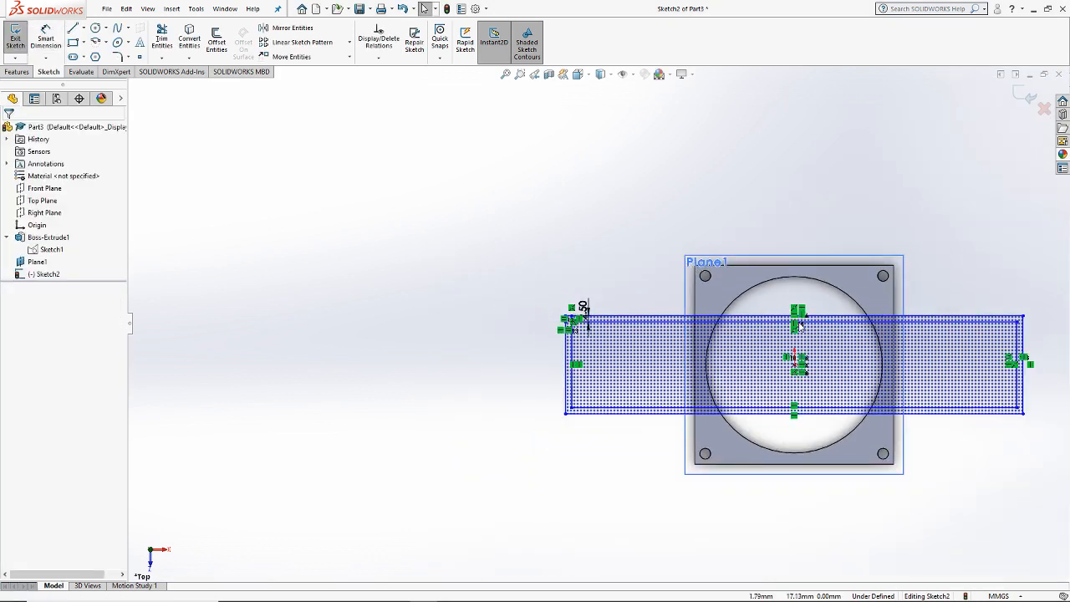
Step: Dimension the inner rectangle's height to 35 mm
scroll(800, 326, down, 5)
scroll(723, 332, up, 6)
click(46, 38)
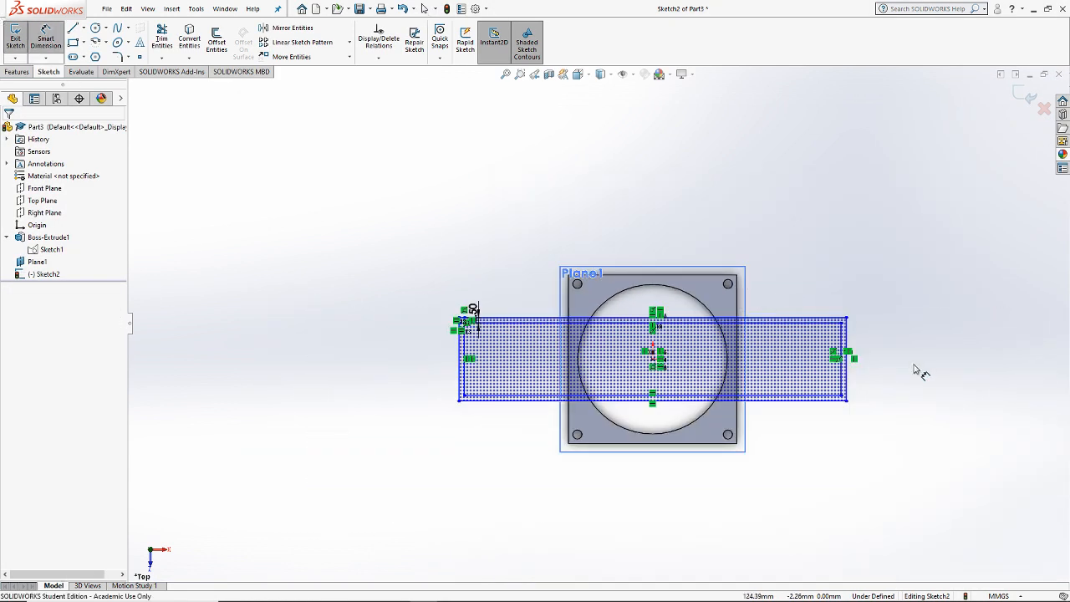
click(844, 342)
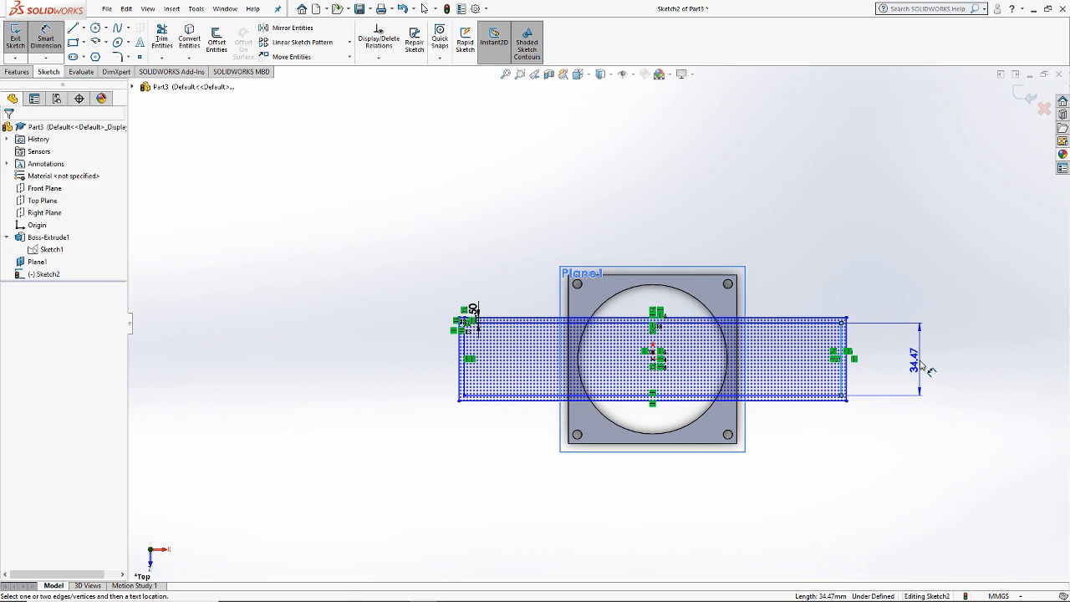
click(919, 360)
text(35)
key(Return)
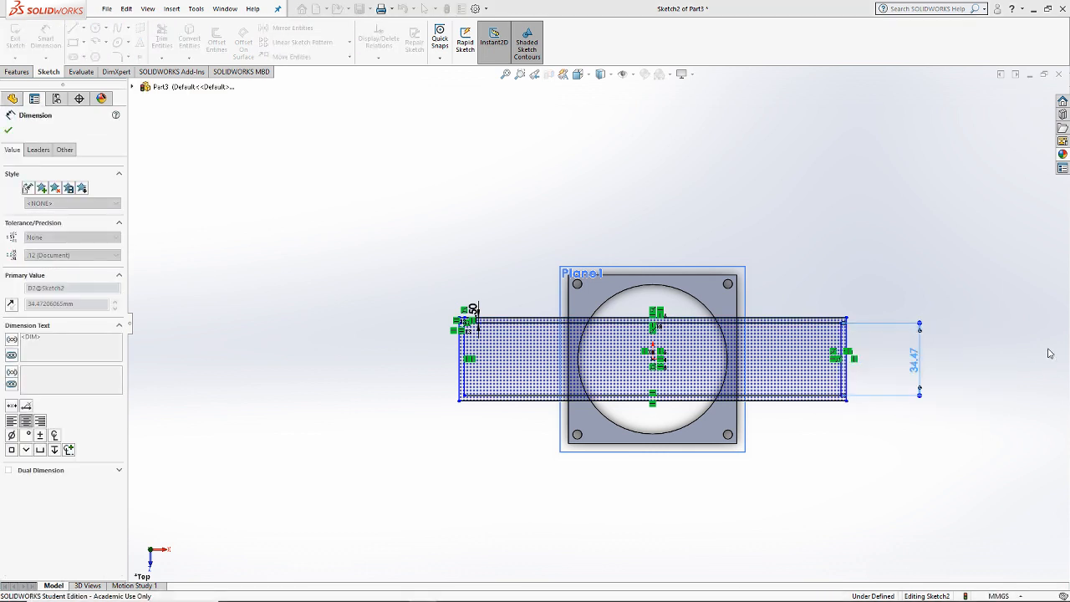
Step: Dimension the inner rectangle's width to 175 mm and exit the sketch
click(777, 321)
click(702, 239)
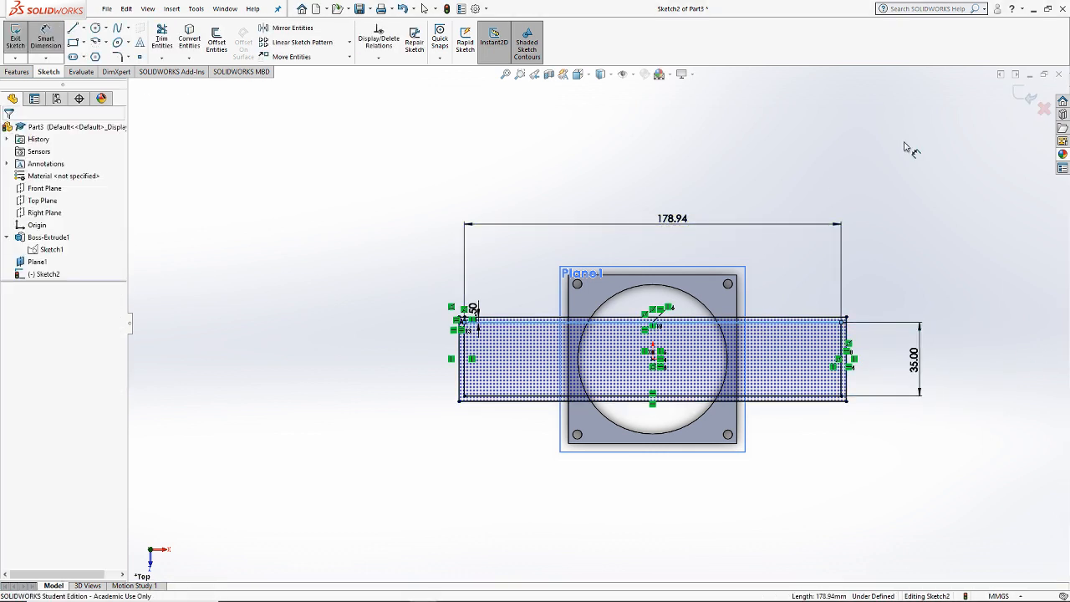
text(175)
key(Return)
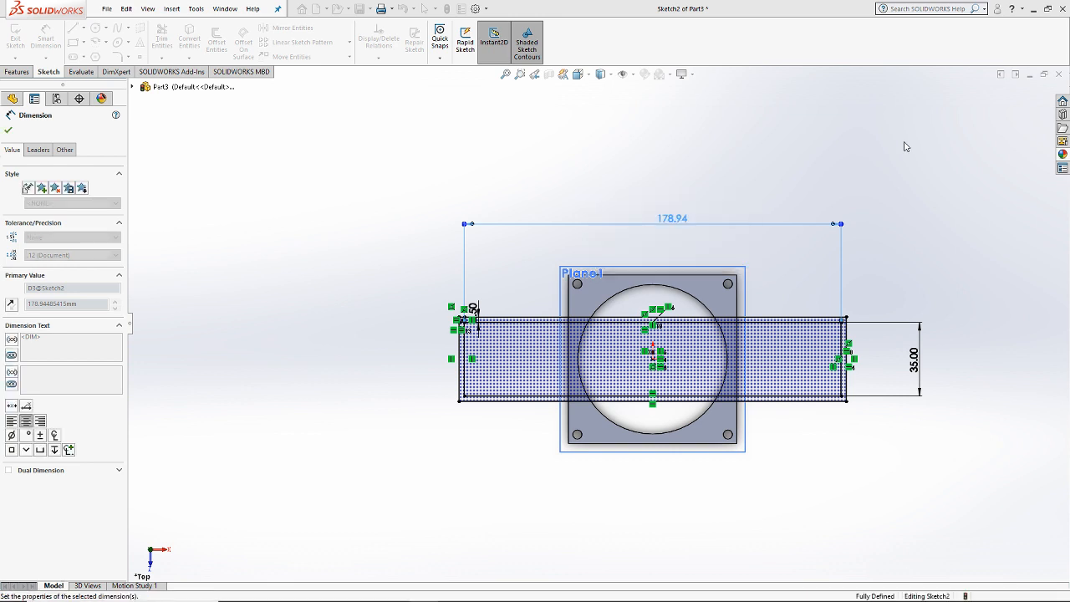
key(Escape)
click(1036, 104)
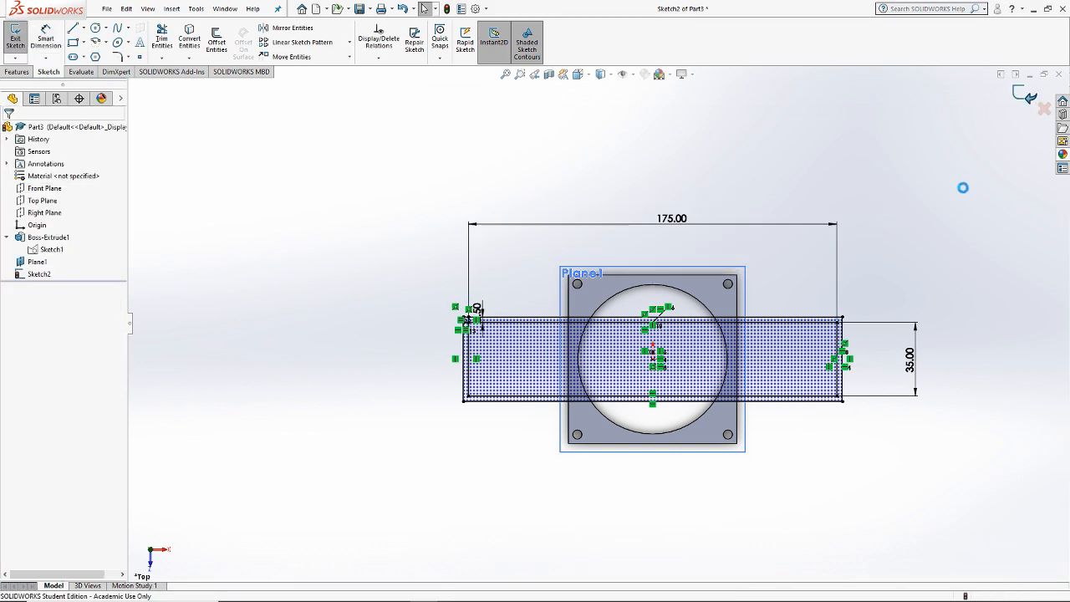
Step: Examine the plate's base sketch and the rectangular profile on the offset plane in a 3D view
mouse_move(946, 231)
middle_down()
mouse_move(876, 262)
mouse_move(810, 275)
middle_up()
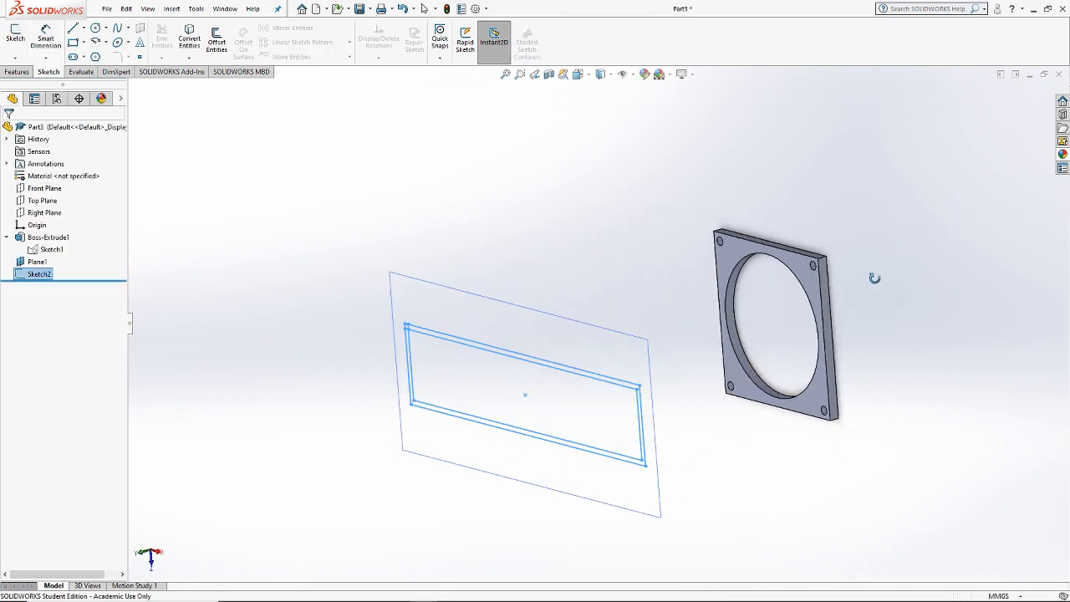
click(51, 249)
scroll(800, 278, down, 5)
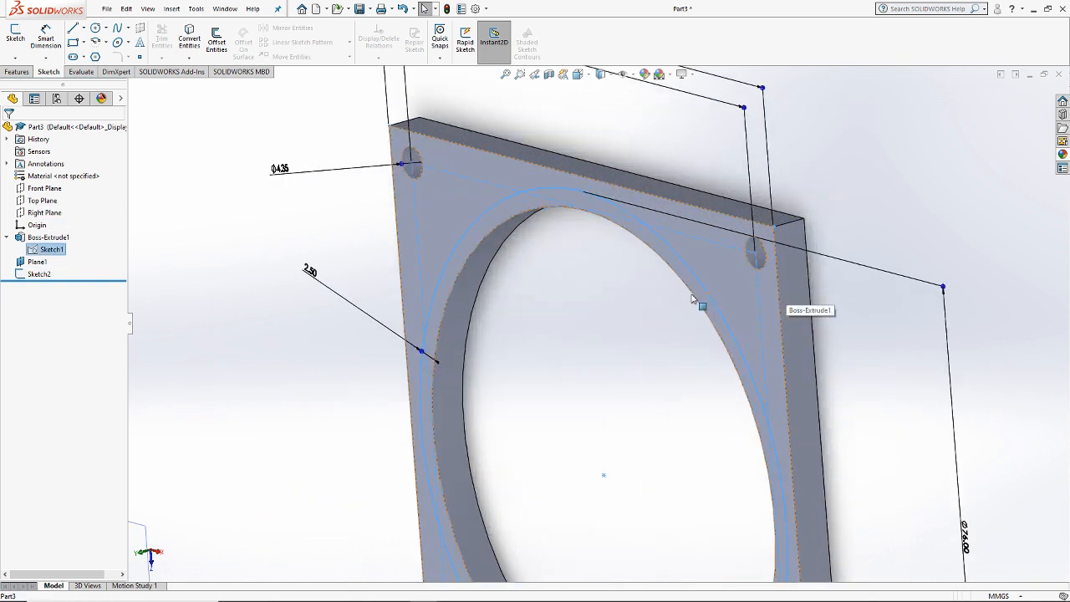
scroll(698, 301, up, 8)
scroll(451, 400, down, 1)
scroll(509, 370, down, 4)
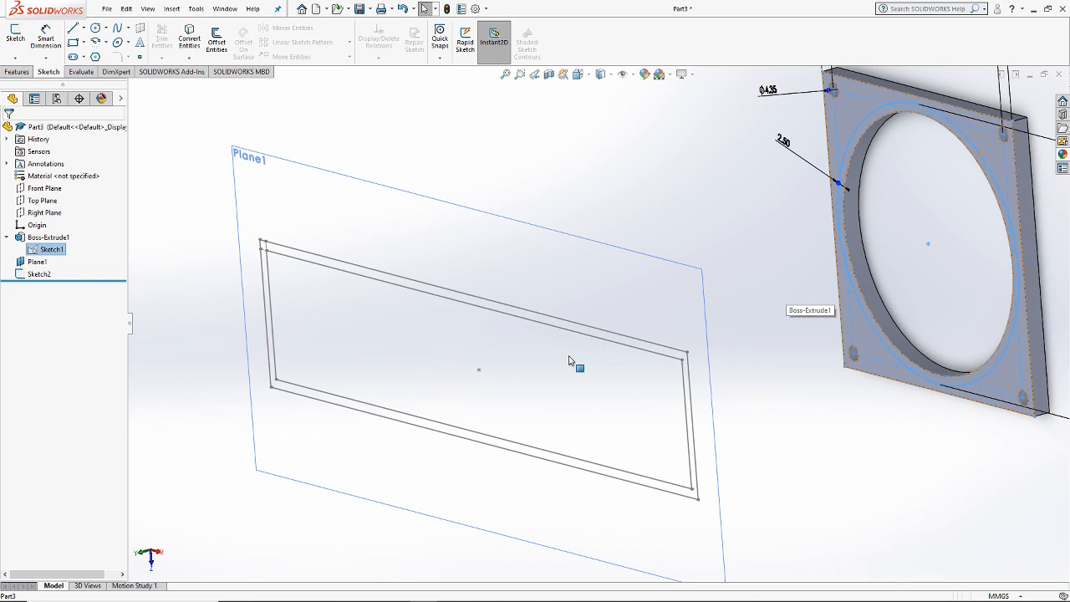
scroll(595, 332, up, 1)
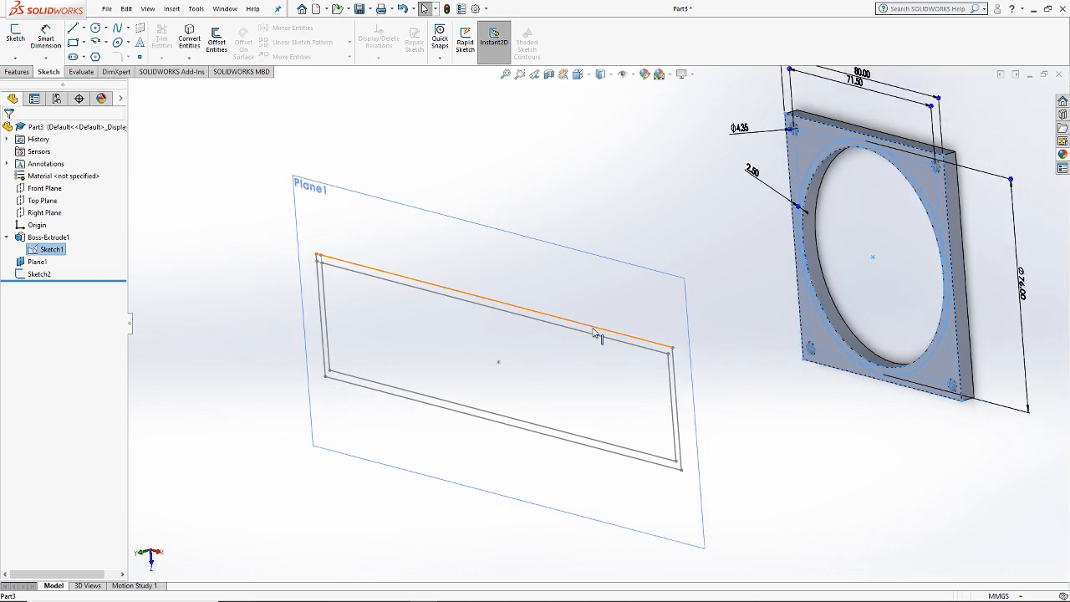
scroll(595, 333, up, 1)
key(Escape)
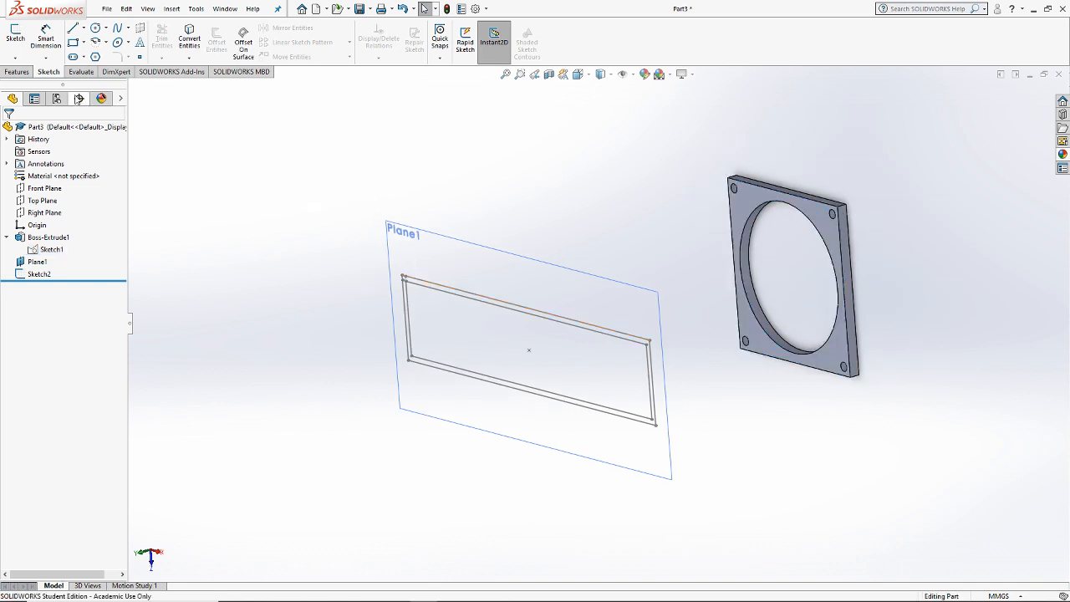
Step: Start a lofted boss and show the plate's base sketch so its circles can be picked as profiles
click(17, 71)
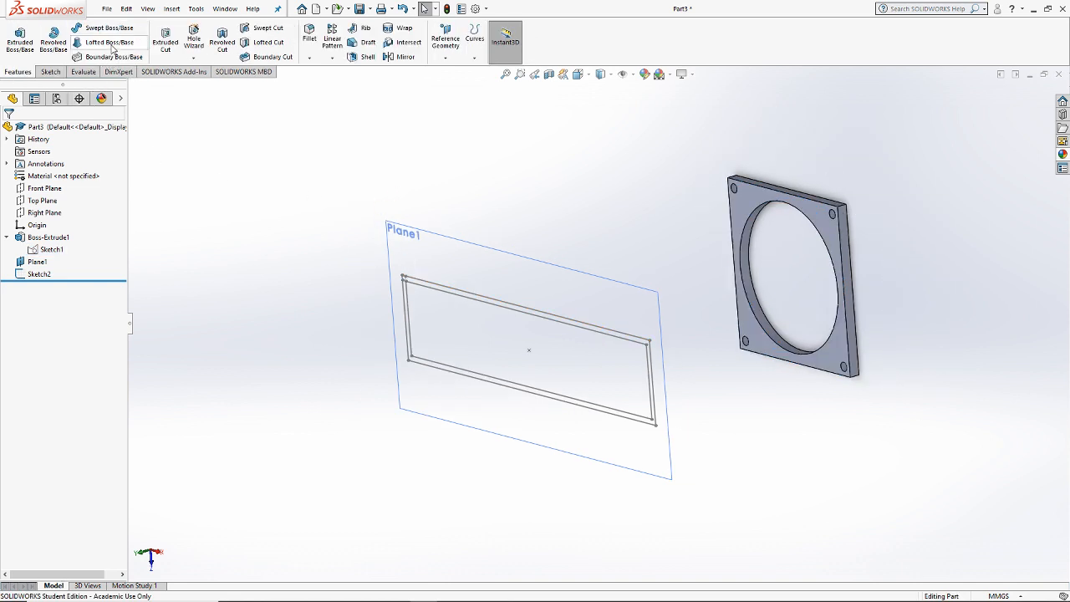
click(105, 42)
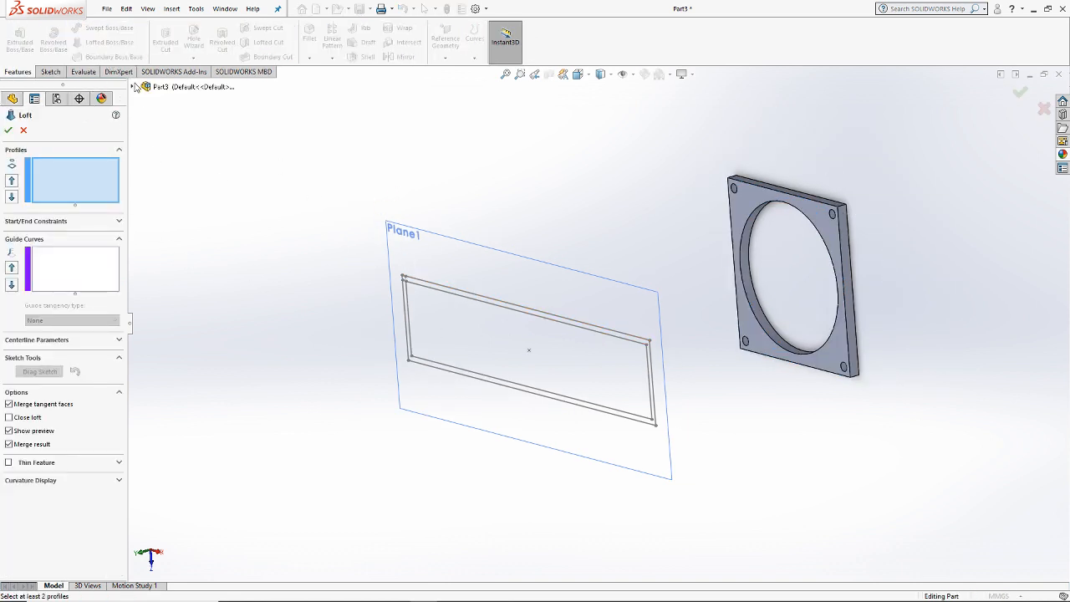
click(132, 86)
click(146, 198)
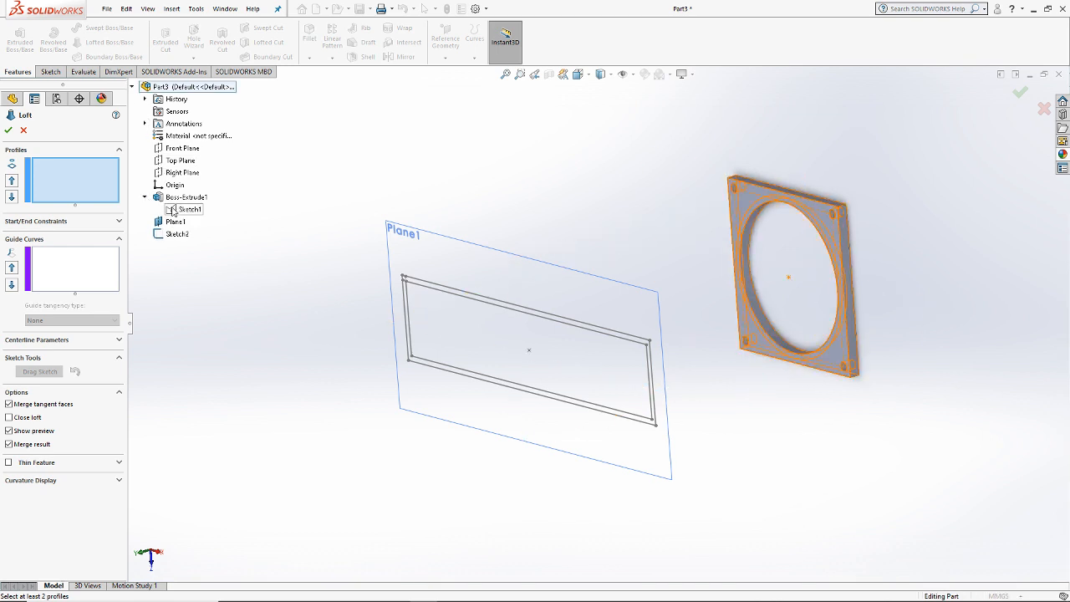
right_click(175, 211)
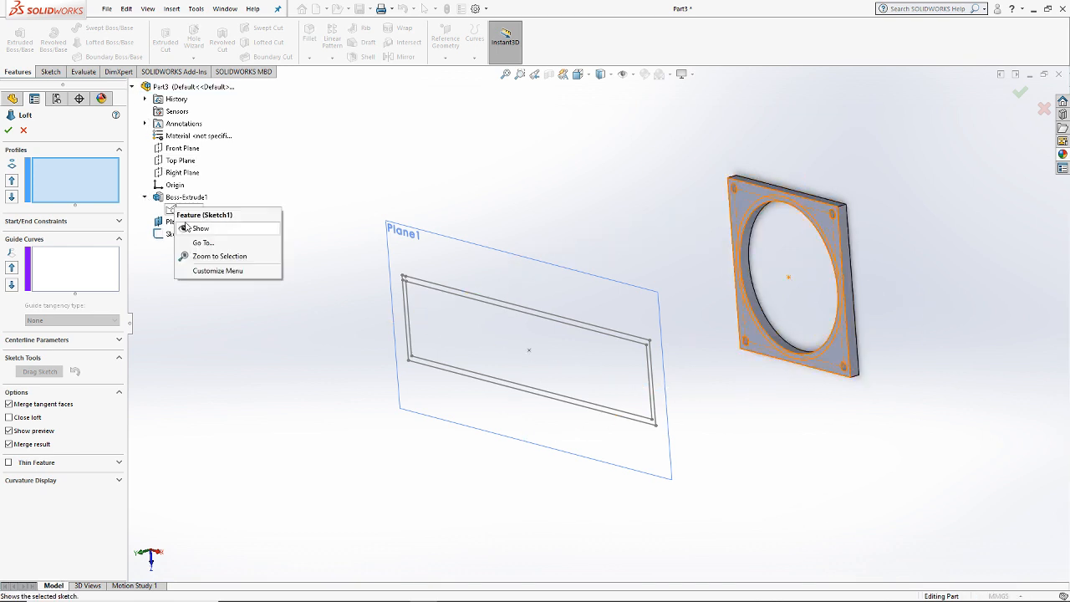
click(201, 229)
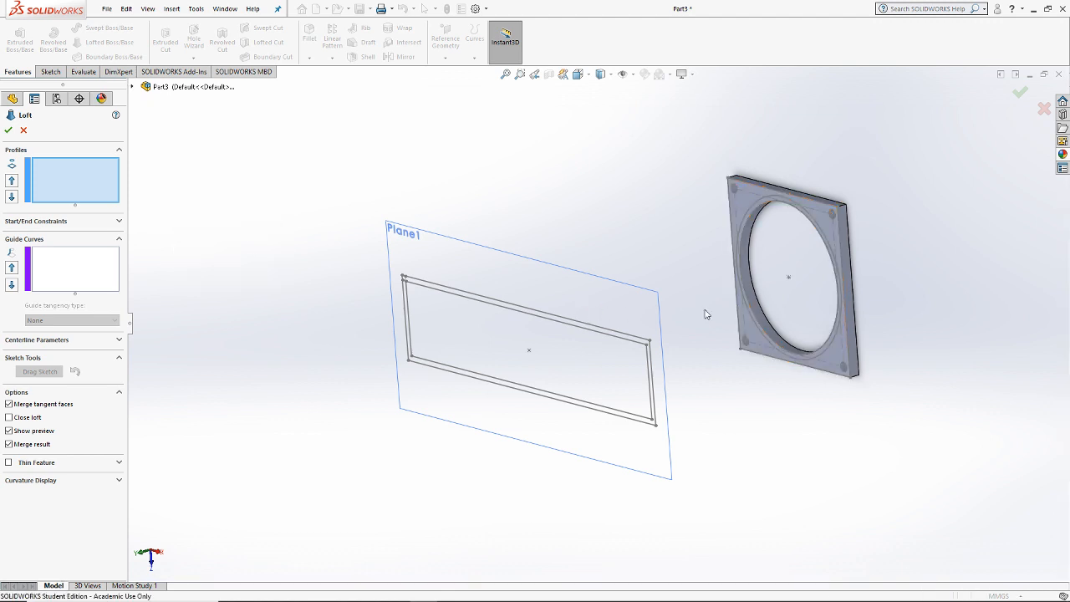
click(749, 209)
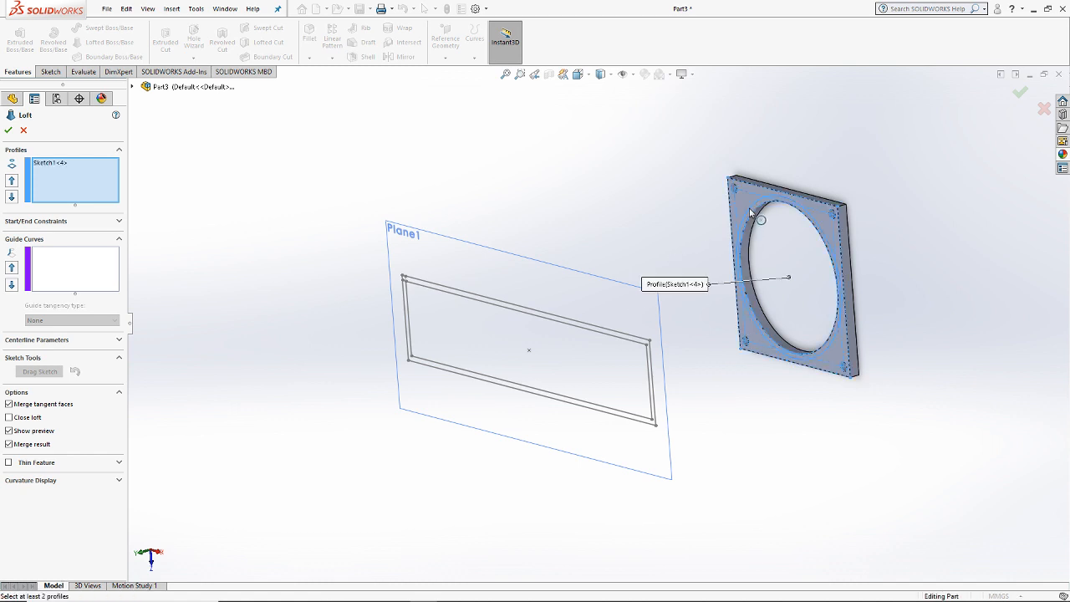
right_click(52, 165)
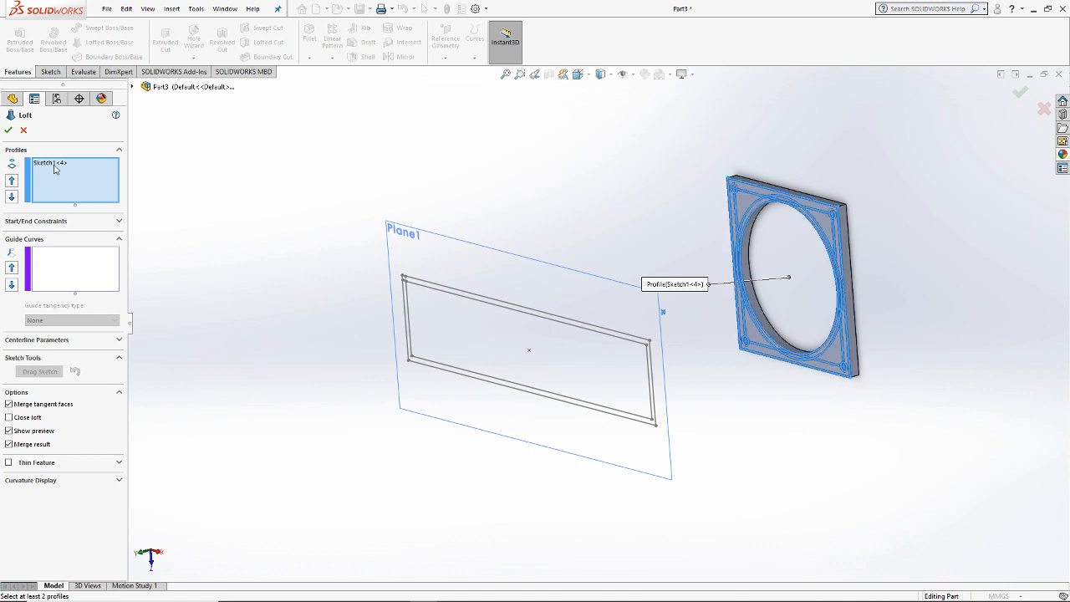
click(94, 171)
scroll(869, 202, down, 5)
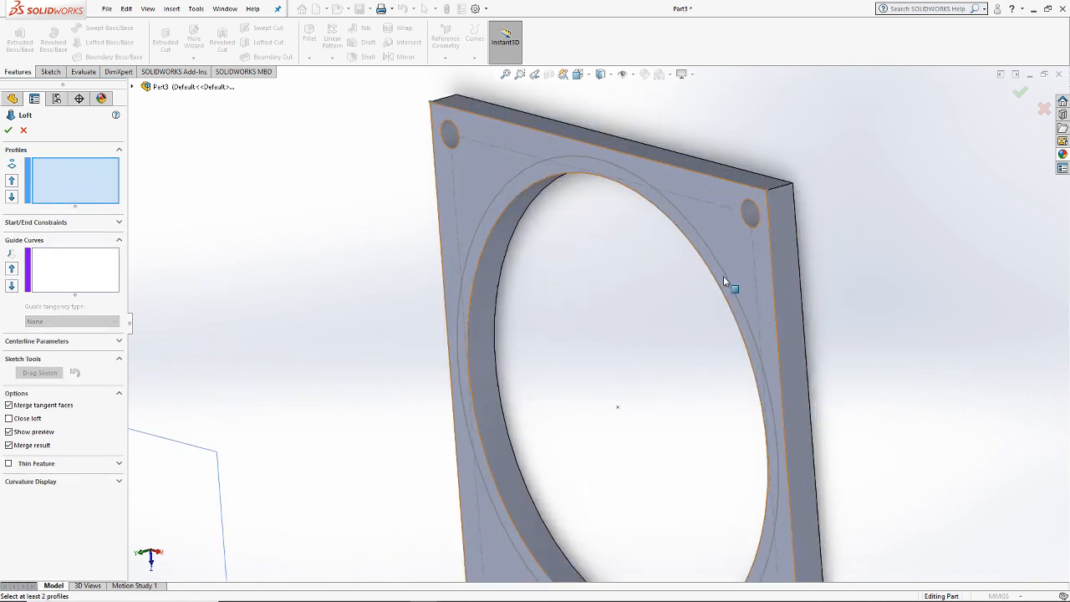
click(725, 277)
scroll(597, 324, up, 5)
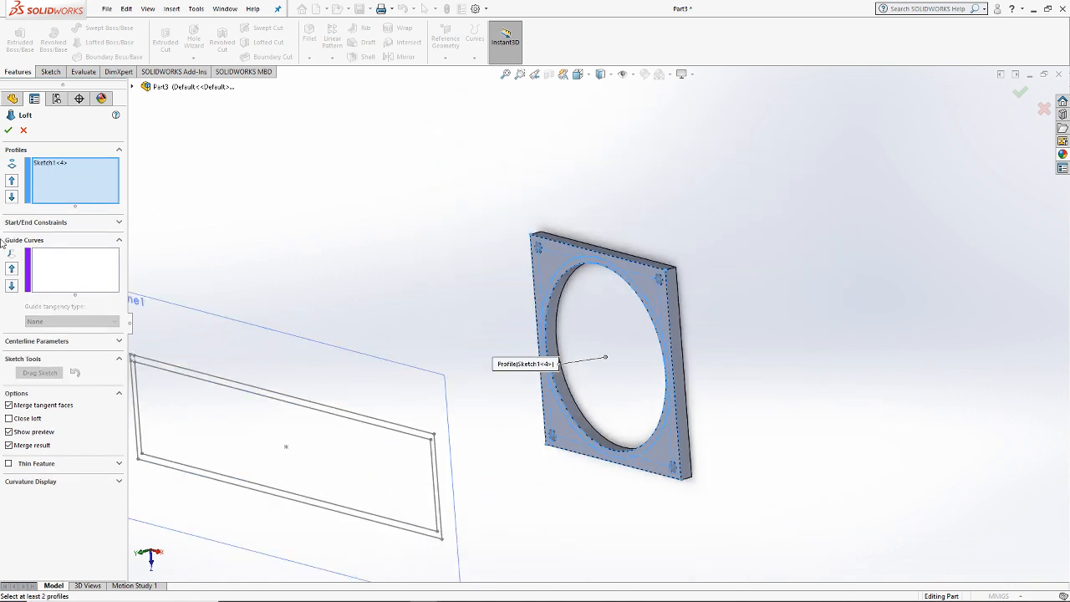
click(21, 131)
Step: Hide the extruded plate body so that only its base sketch and the rectangular profile are displayed
middle_drag(401, 276, 446, 294)
right_click(44, 237)
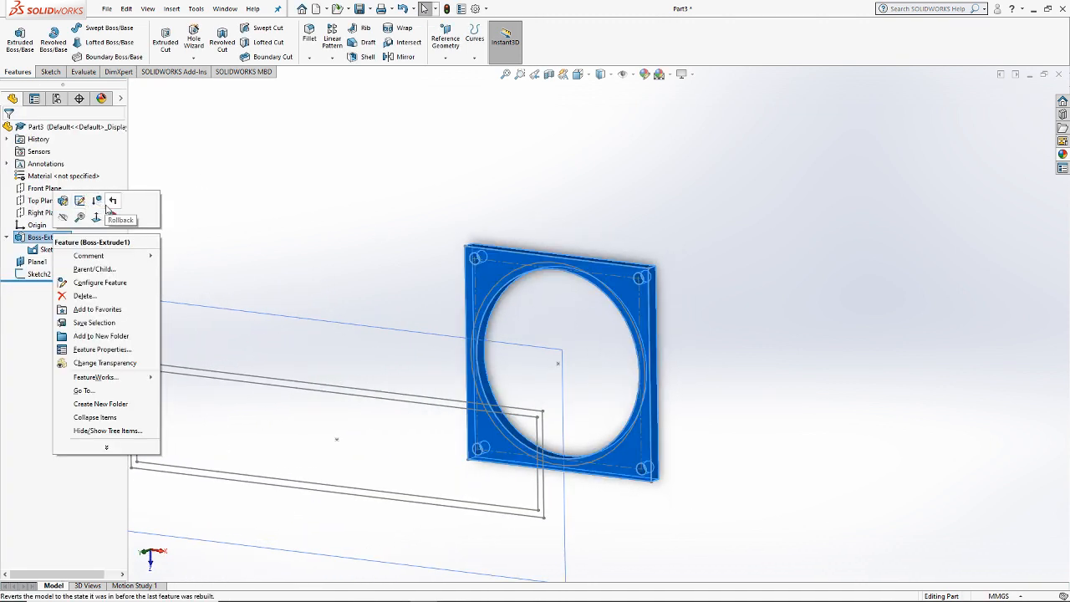
click(99, 202)
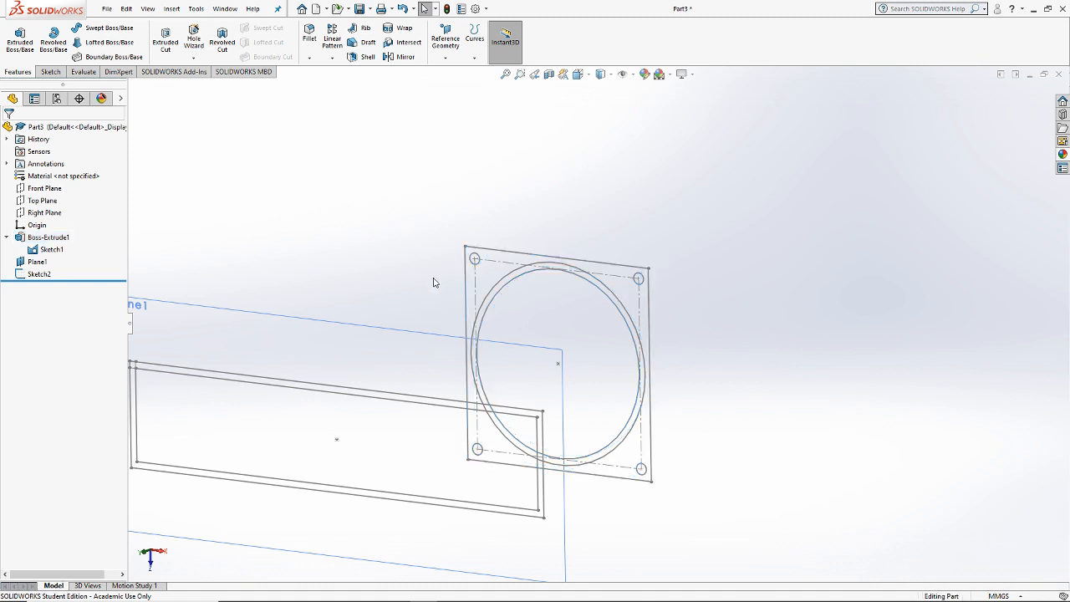
scroll(442, 279, up, 3)
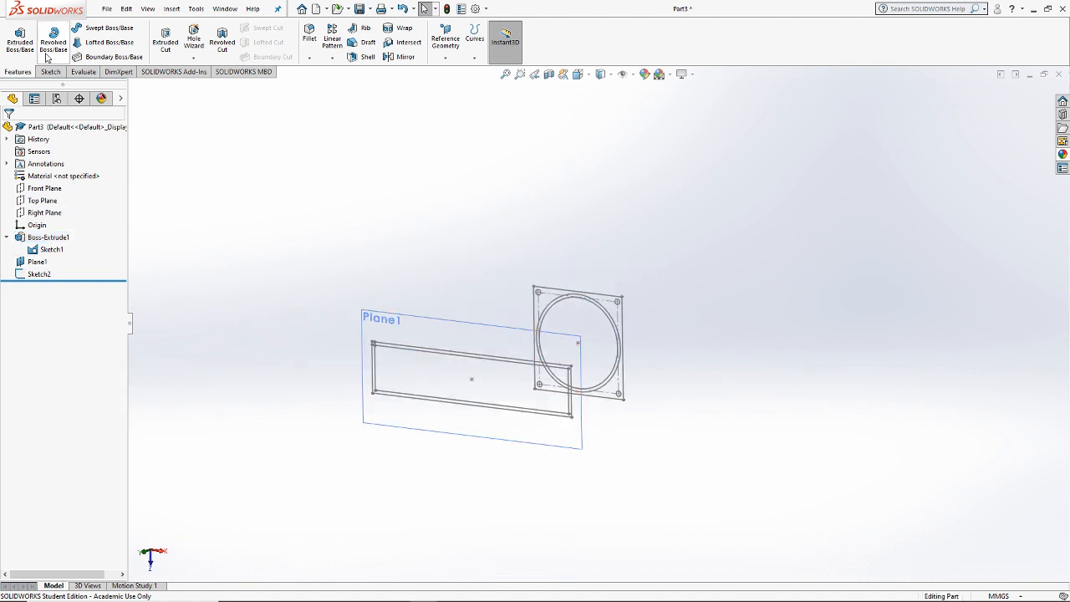
click(111, 43)
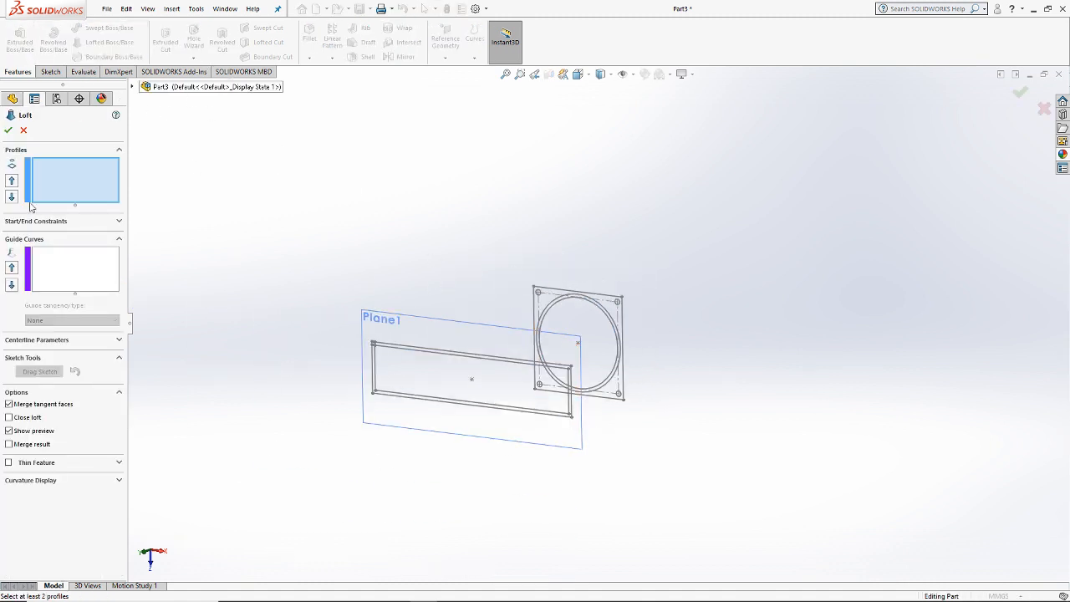
scroll(618, 326, down, 3)
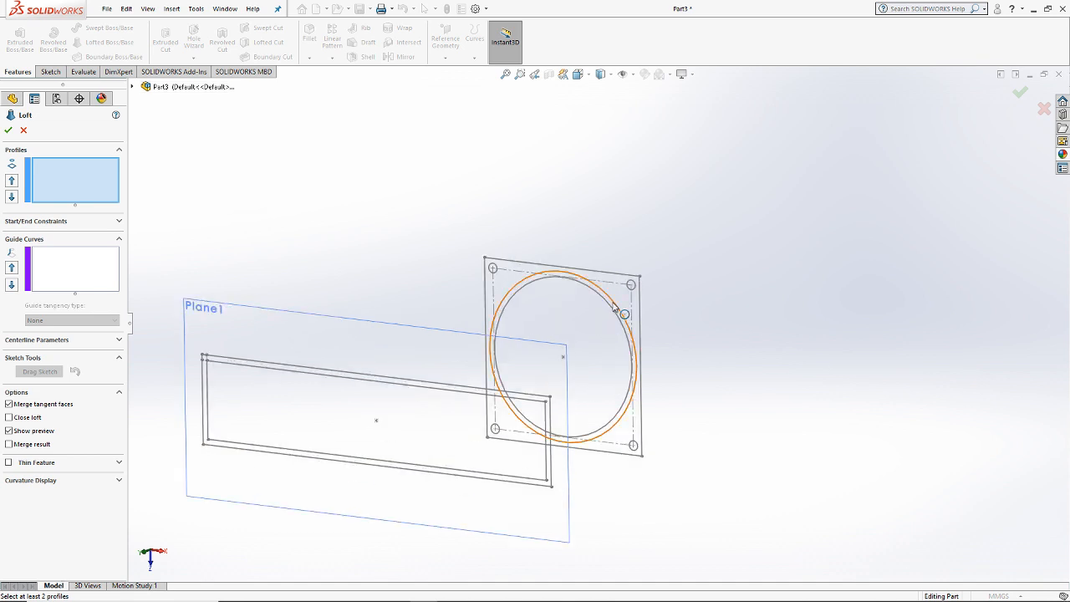
click(628, 352)
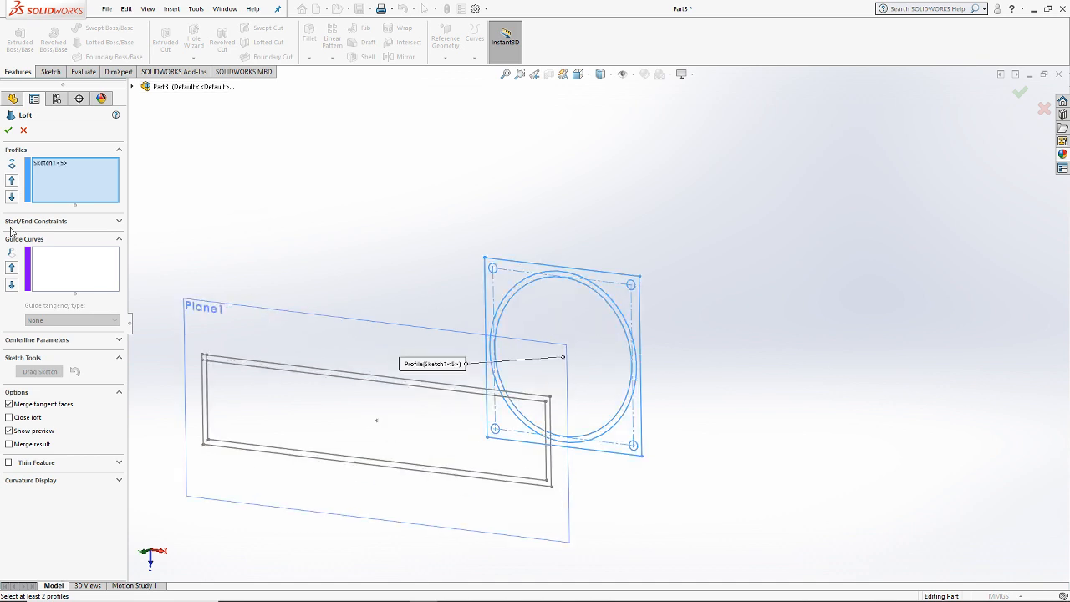
click(23, 131)
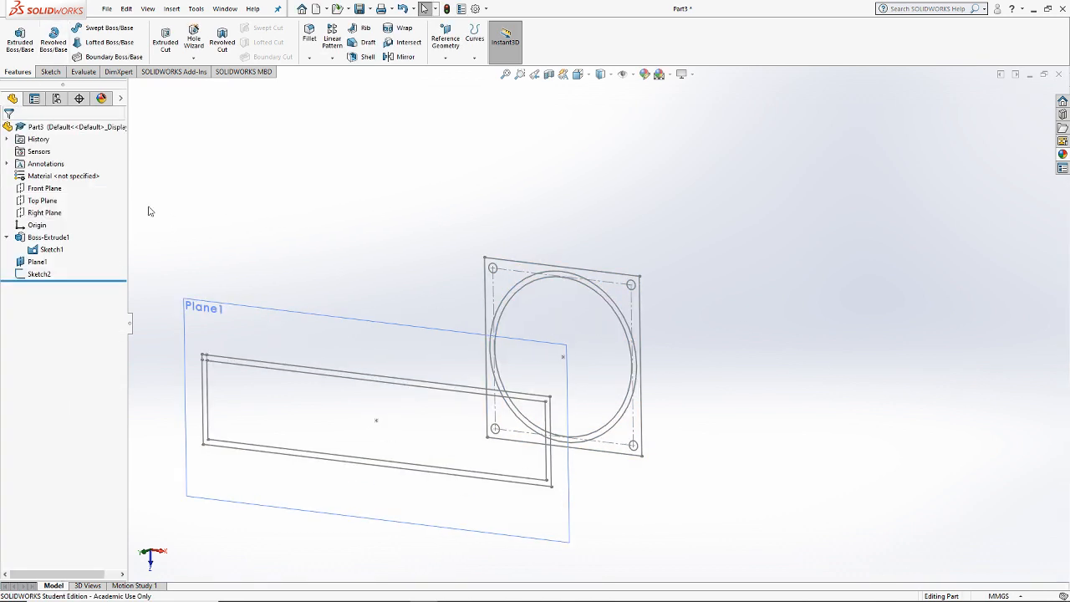
Step: Delete the plate's extrusion feature while keeping its base sketch
right_click(54, 236)
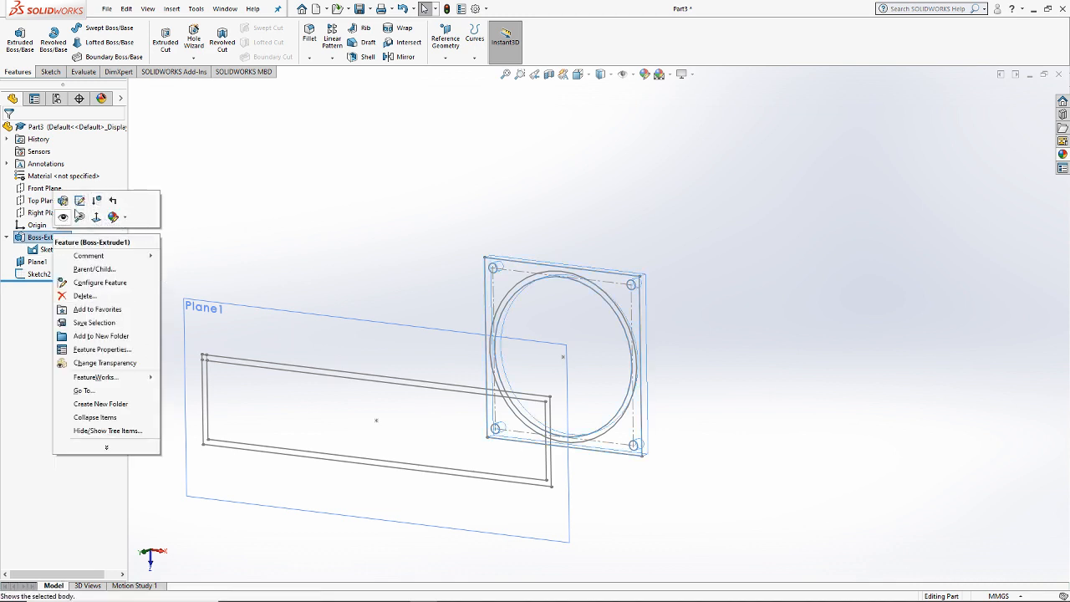
click(84, 295)
click(605, 255)
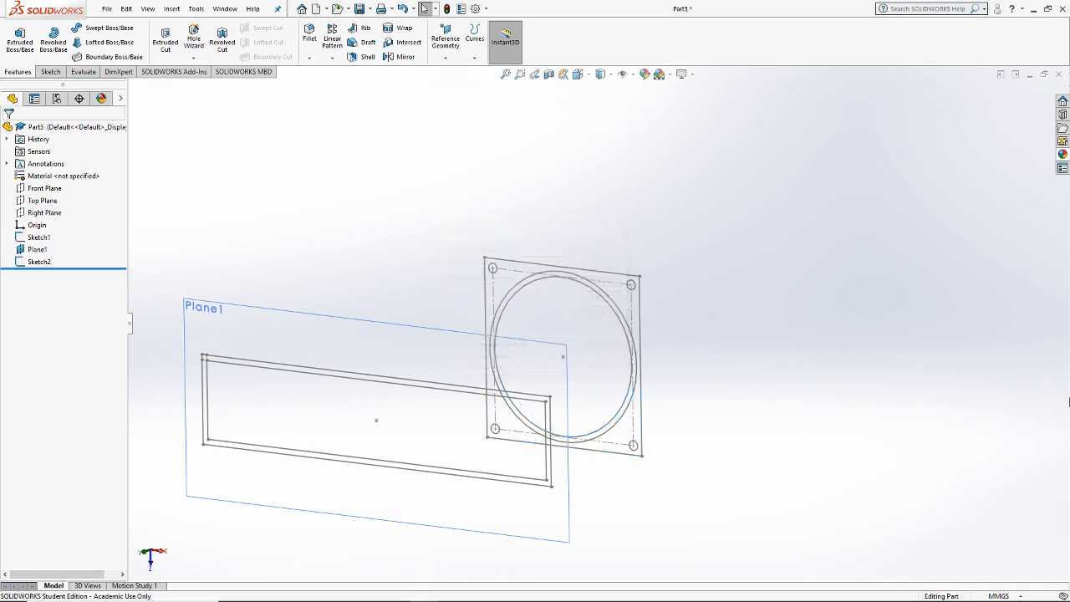
scroll(461, 235, up, 2)
scroll(582, 282, down, 1)
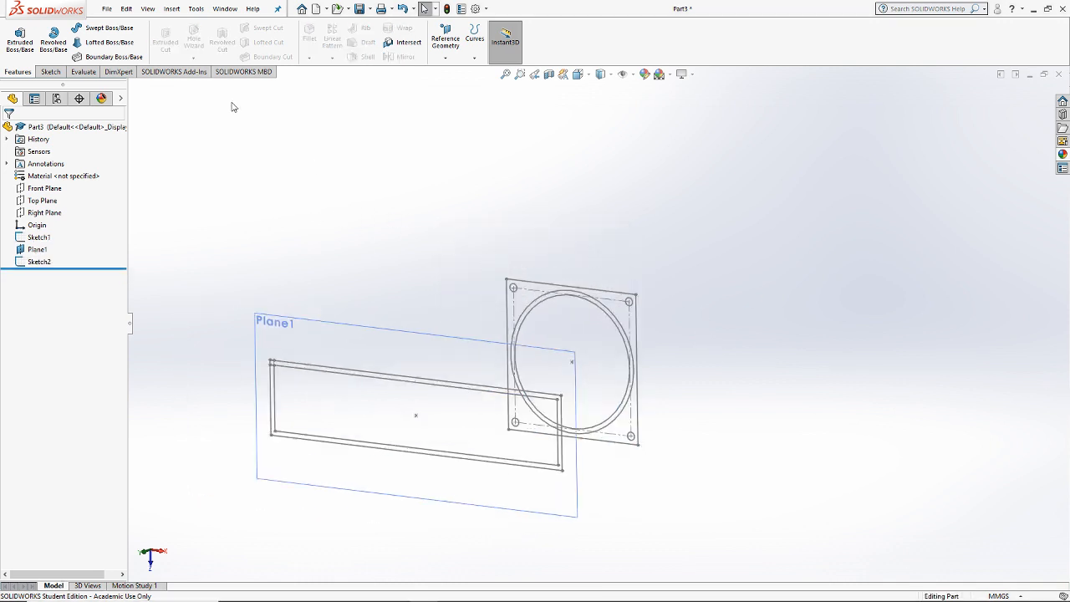
Step: Try to create a loft with the plate's base sketch as its only profile
click(122, 47)
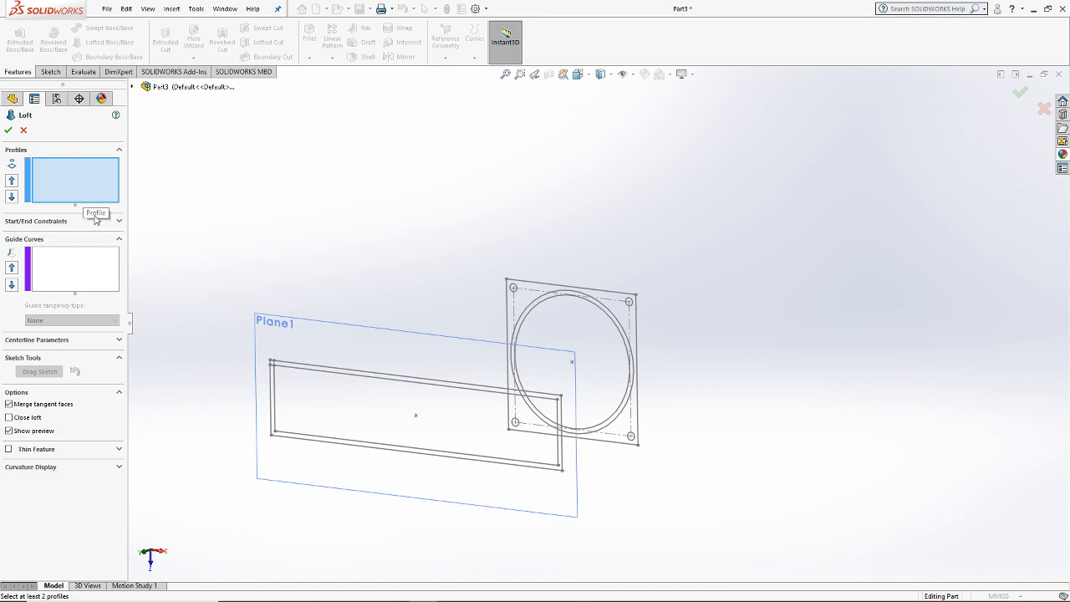
scroll(631, 346, down, 2)
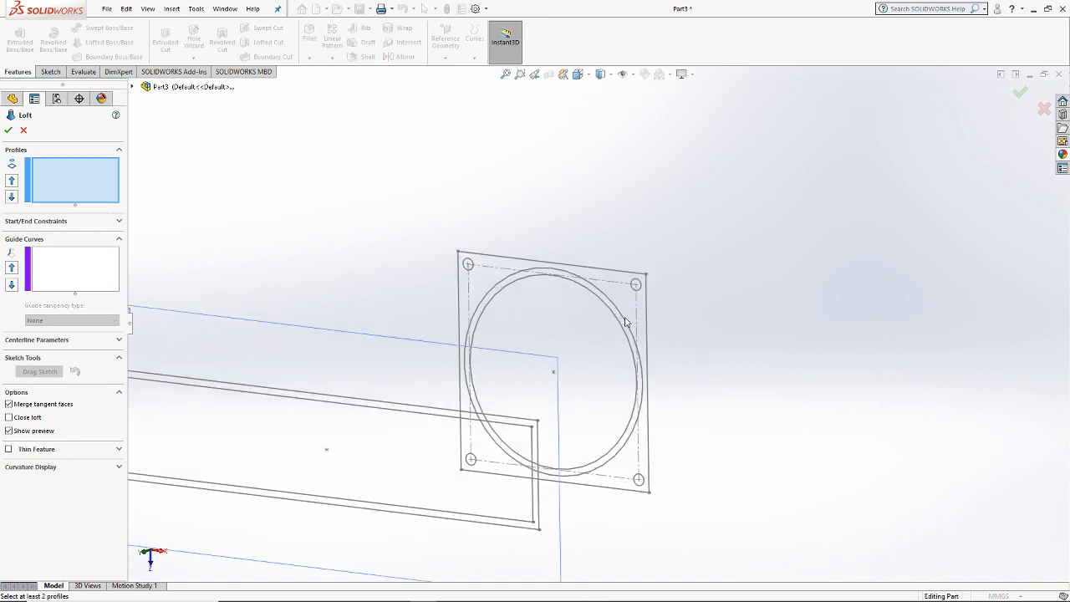
click(623, 320)
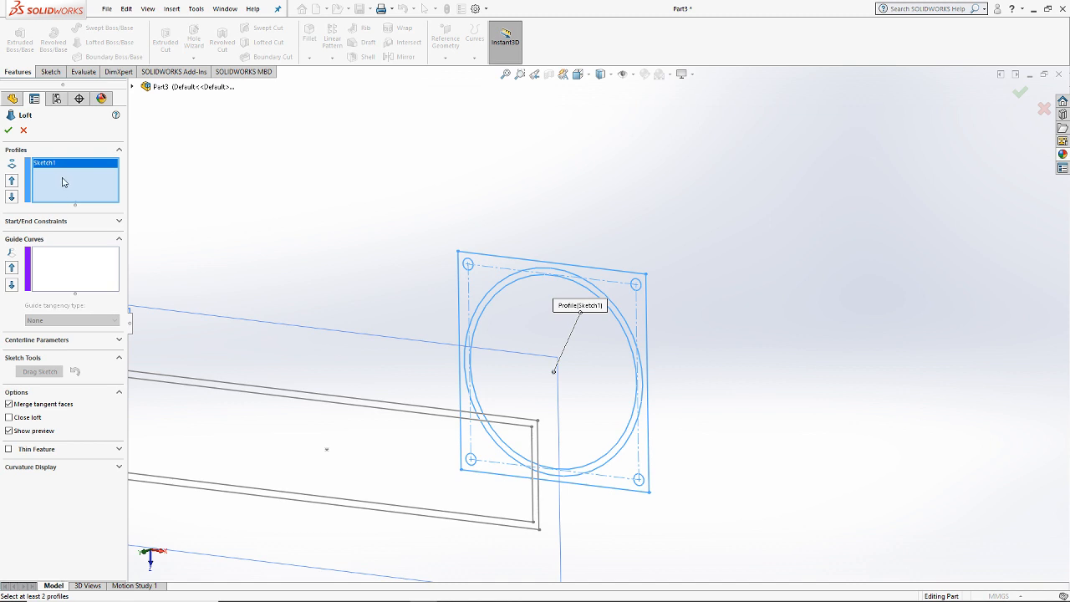
click(8, 132)
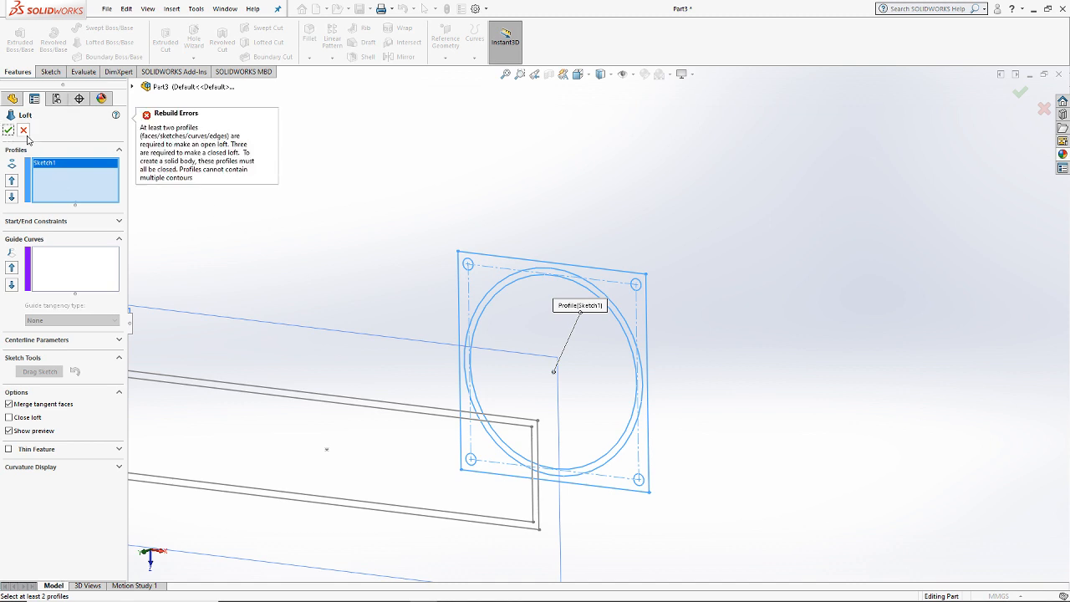
right_click(54, 167)
click(88, 173)
scroll(617, 304, down, 5)
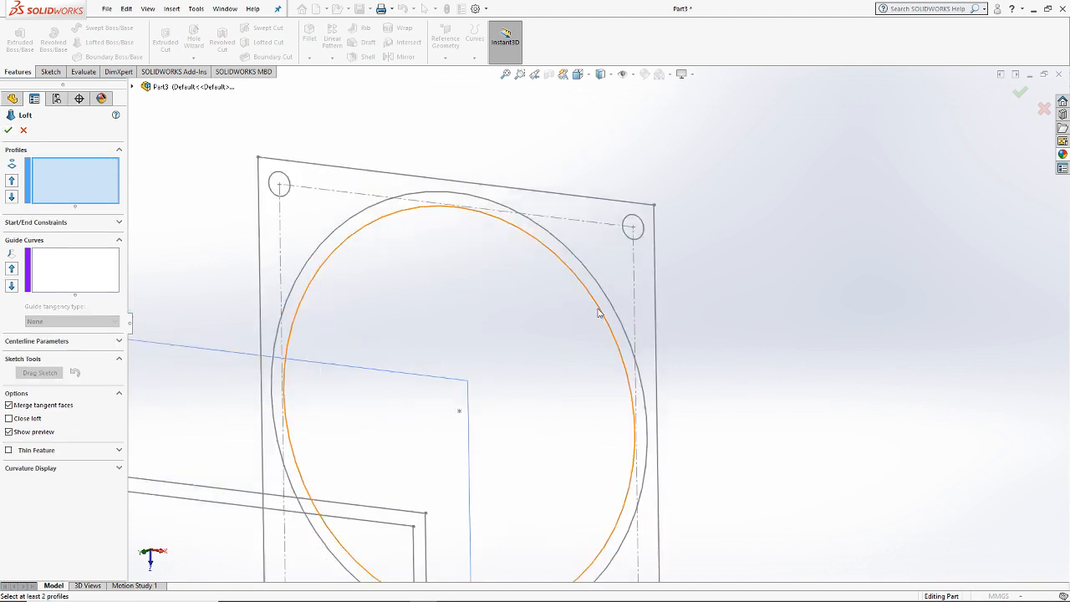
click(615, 306)
click(615, 308)
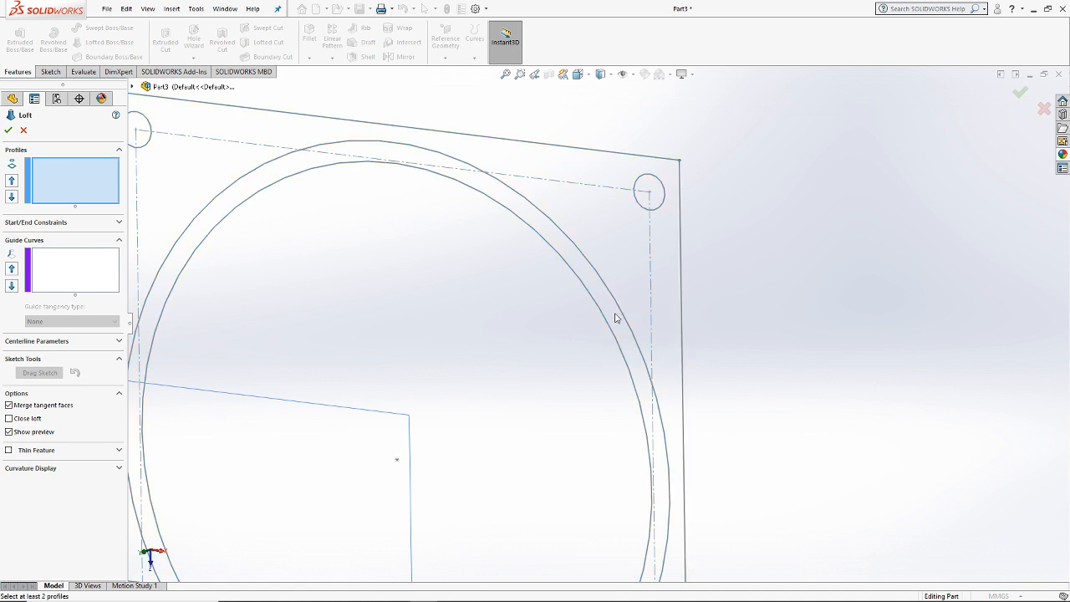
scroll(614, 318, up, 6)
middle_drag(619, 359, 507, 376)
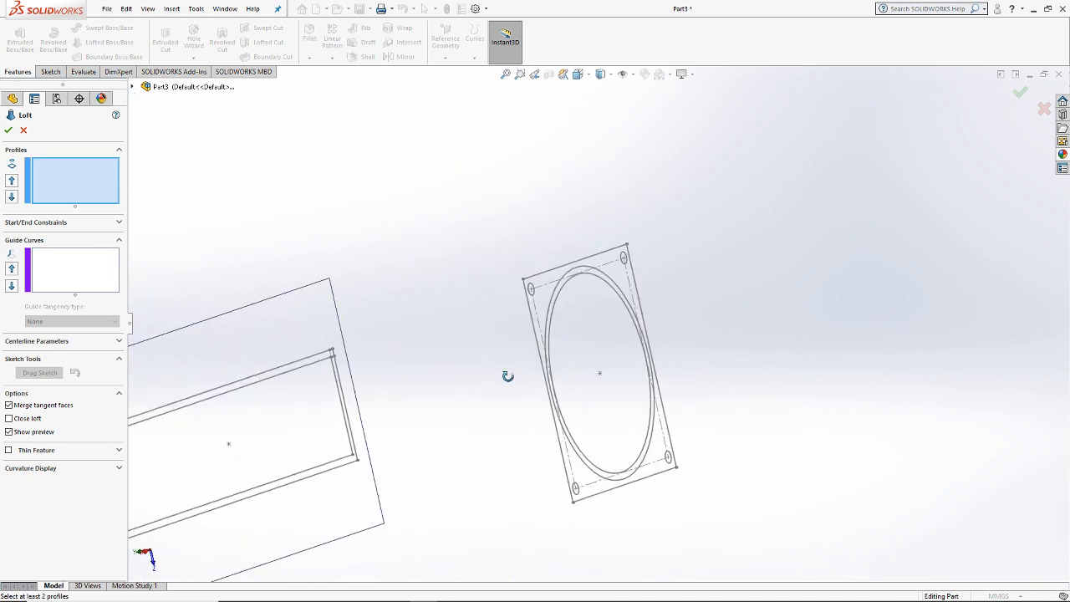
click(24, 131)
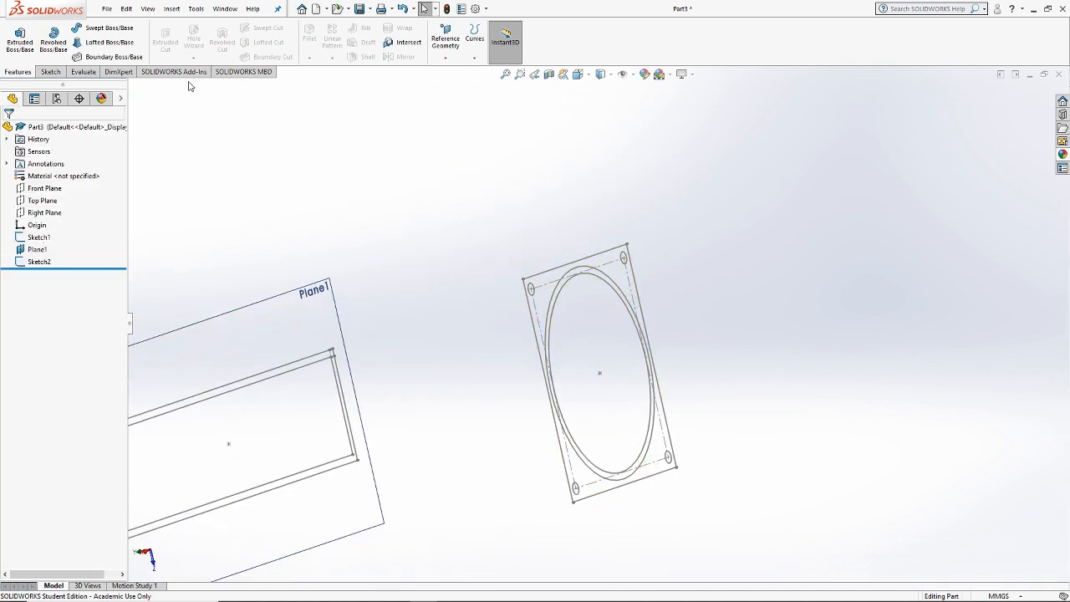
click(106, 42)
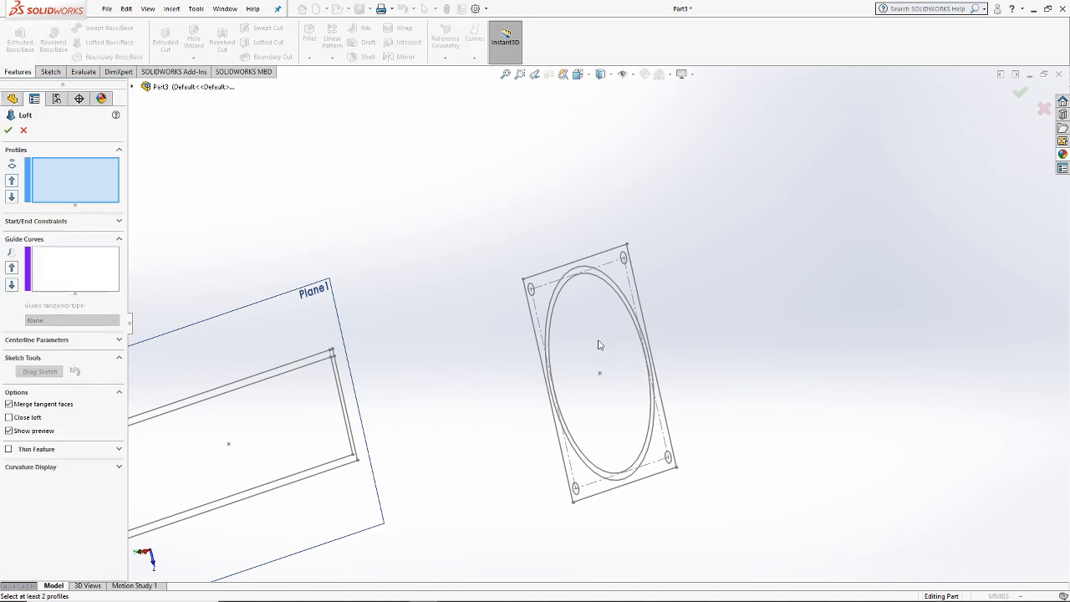
click(628, 302)
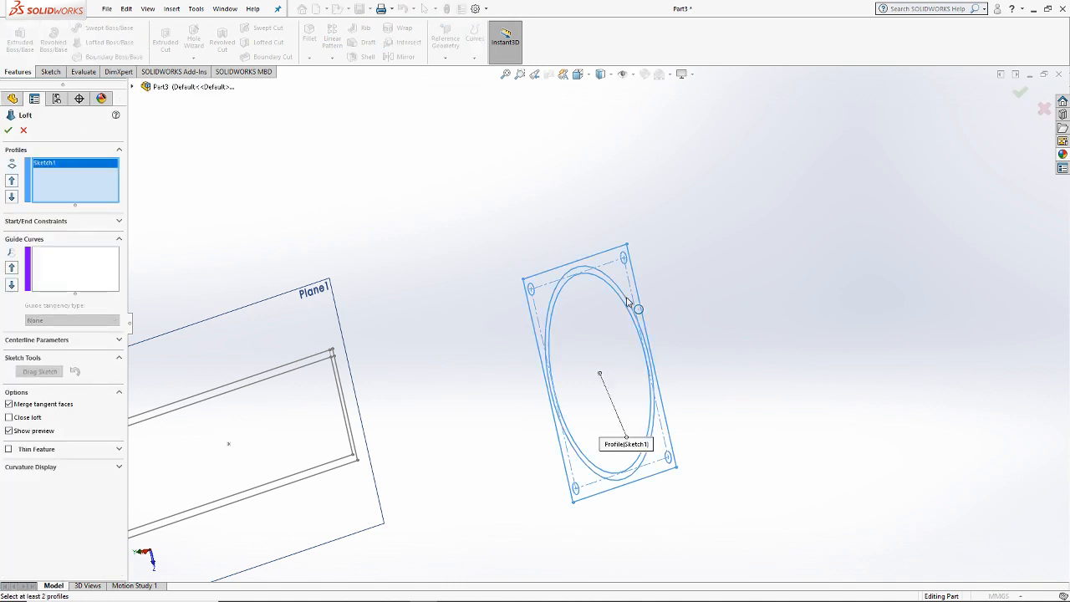
click(625, 309)
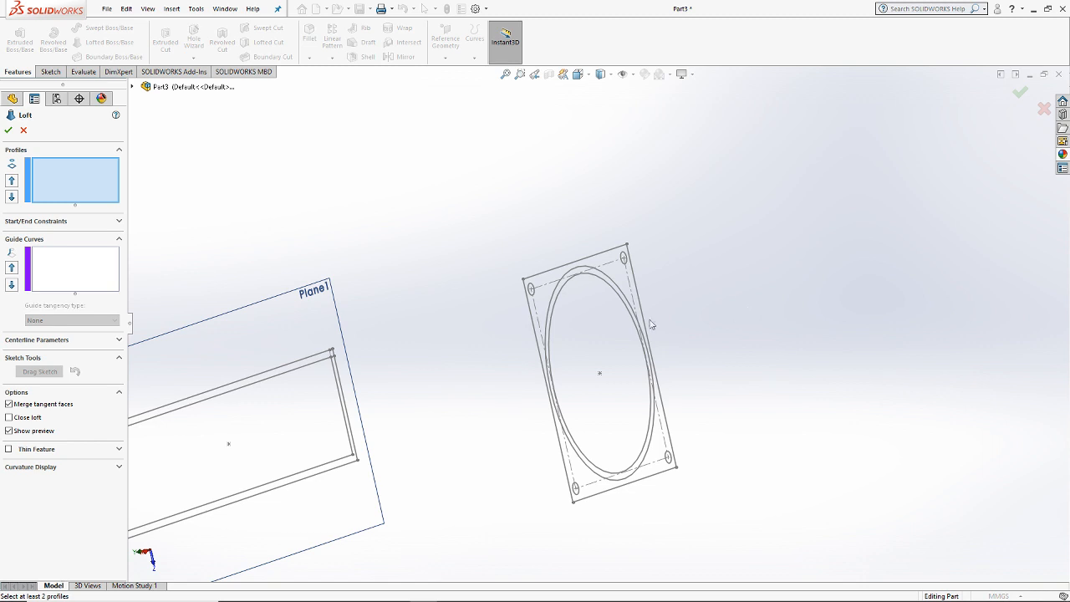
scroll(651, 322, down, 2)
scroll(597, 256, down, 3)
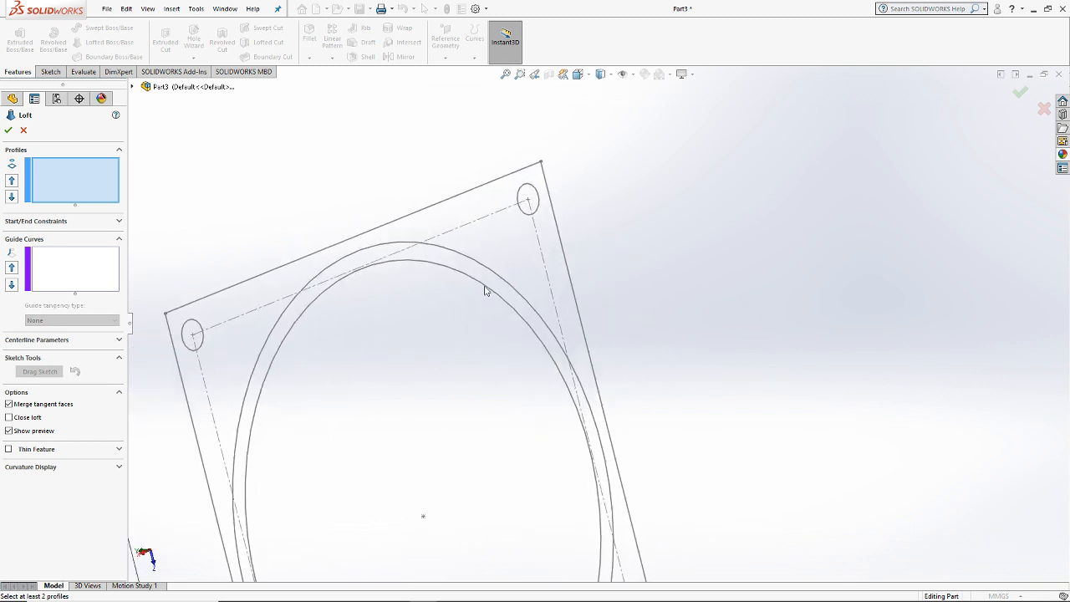
click(501, 280)
scroll(541, 294, up, 4)
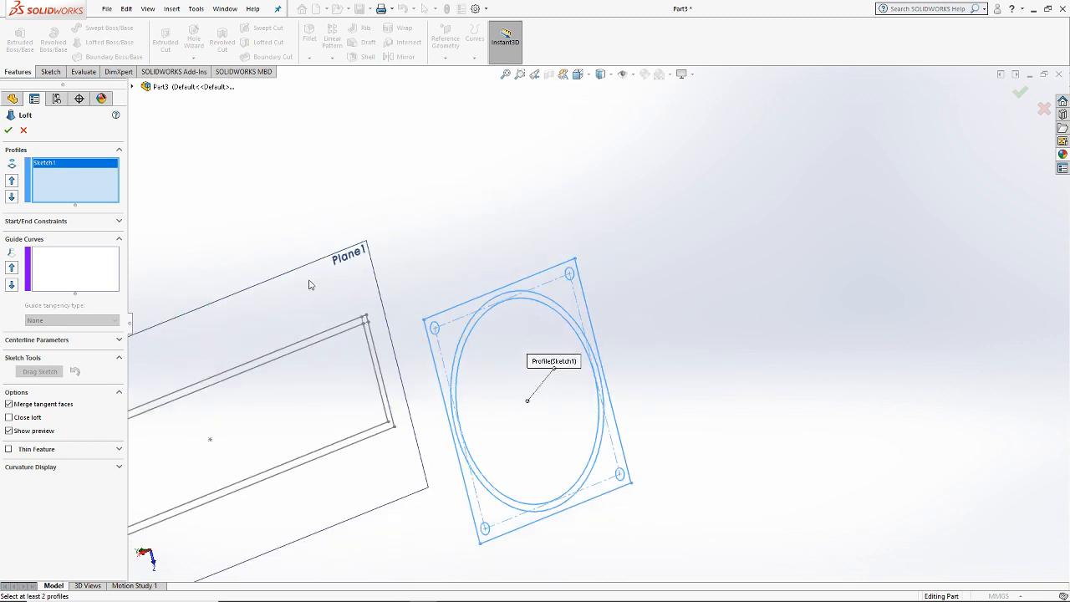
right_click(63, 178)
click(92, 185)
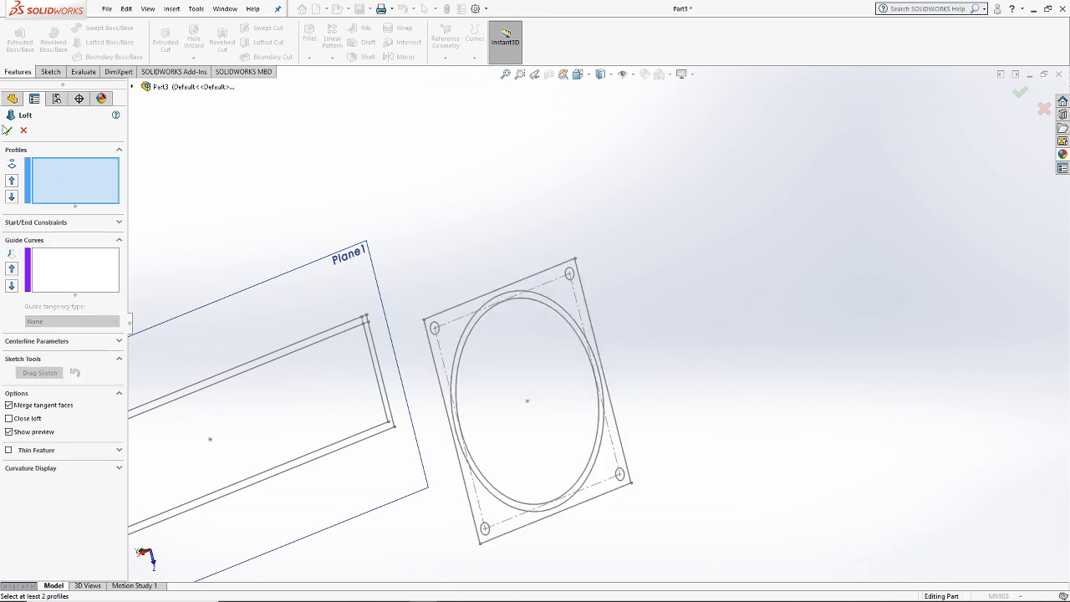
click(23, 130)
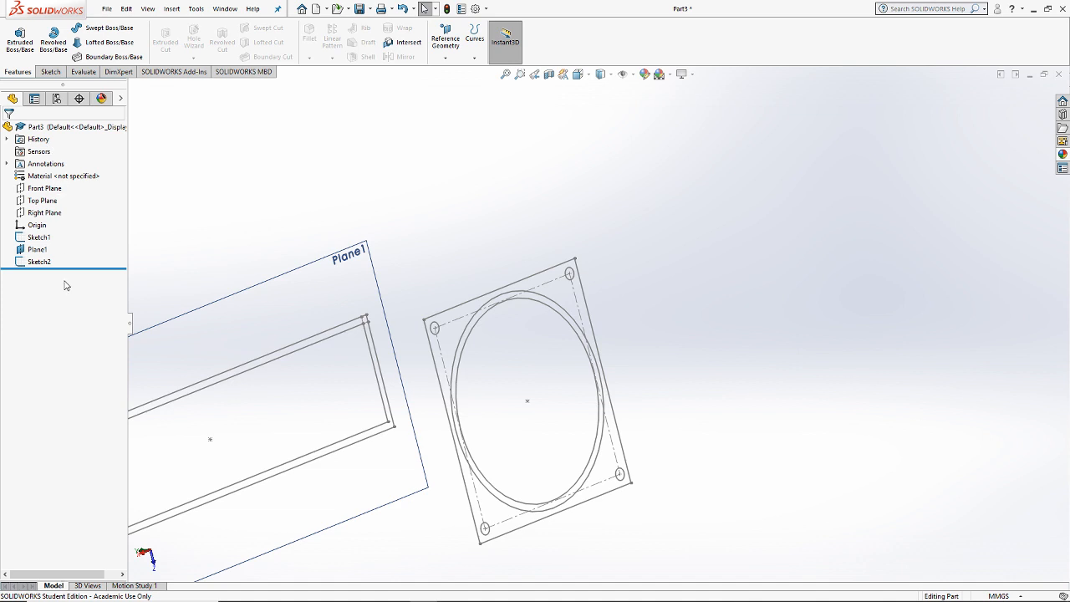
Step: Reorder the plate's base sketch below Plane1 in the feature history and start a lofted boss
drag(38, 238, 33, 250)
click(109, 41)
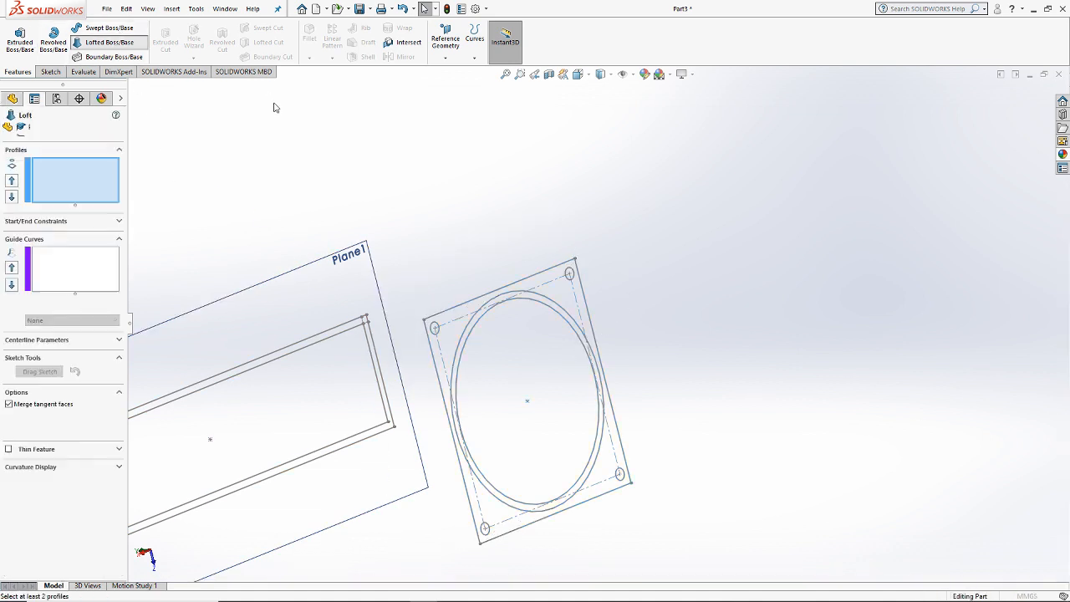
Step: Try to pick only the outer circle of the plate's sketch as a loft profile and clear the selection
click(559, 309)
click(559, 310)
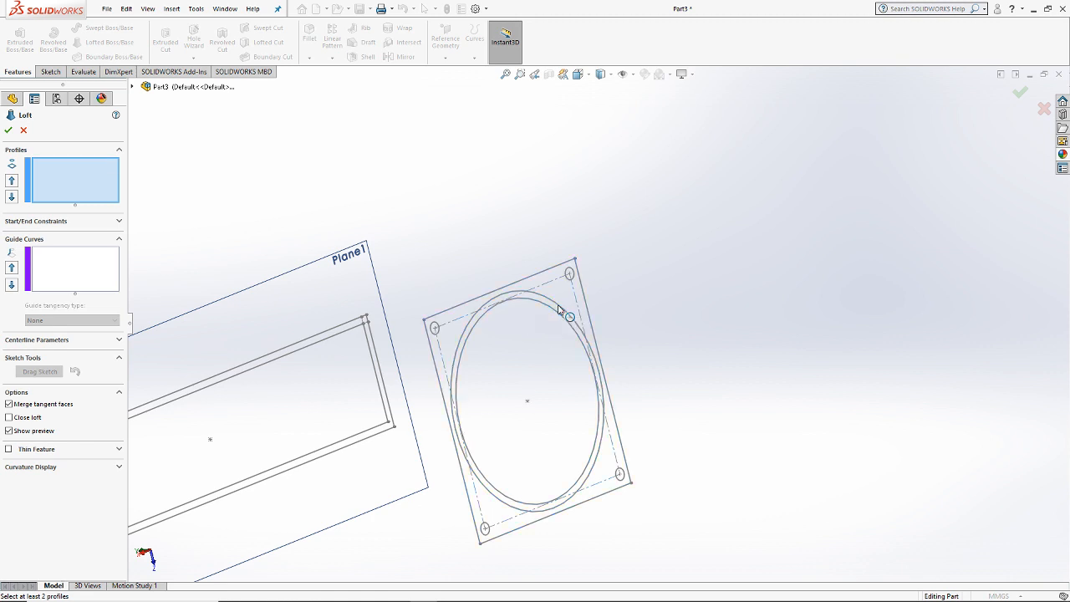
click(559, 309)
click(558, 309)
click(559, 309)
click(559, 309)
click(96, 198)
scroll(543, 338, down, 2)
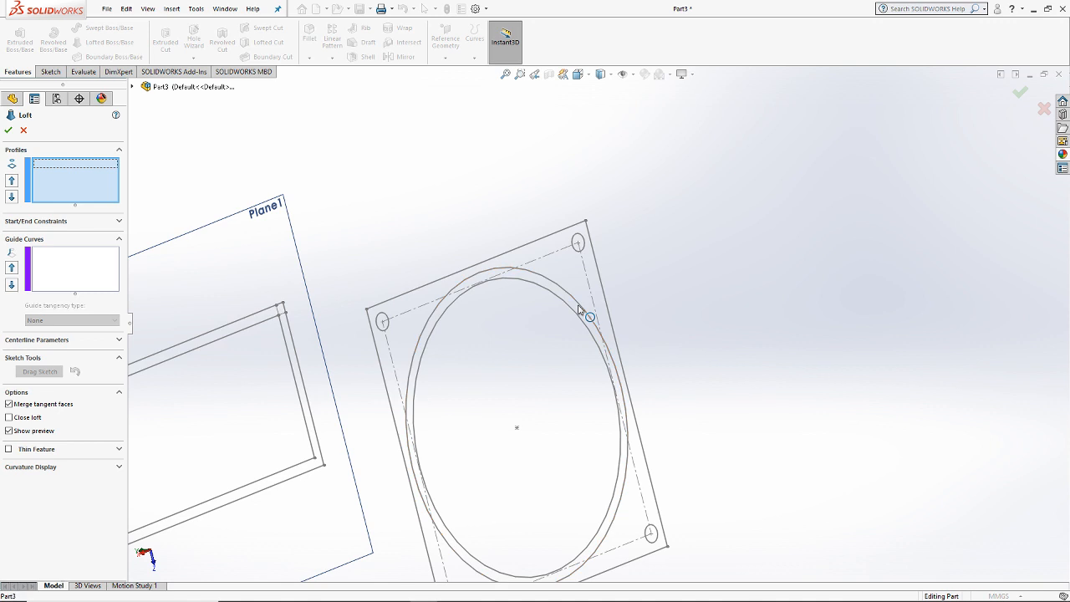
right_click(579, 310)
click(600, 398)
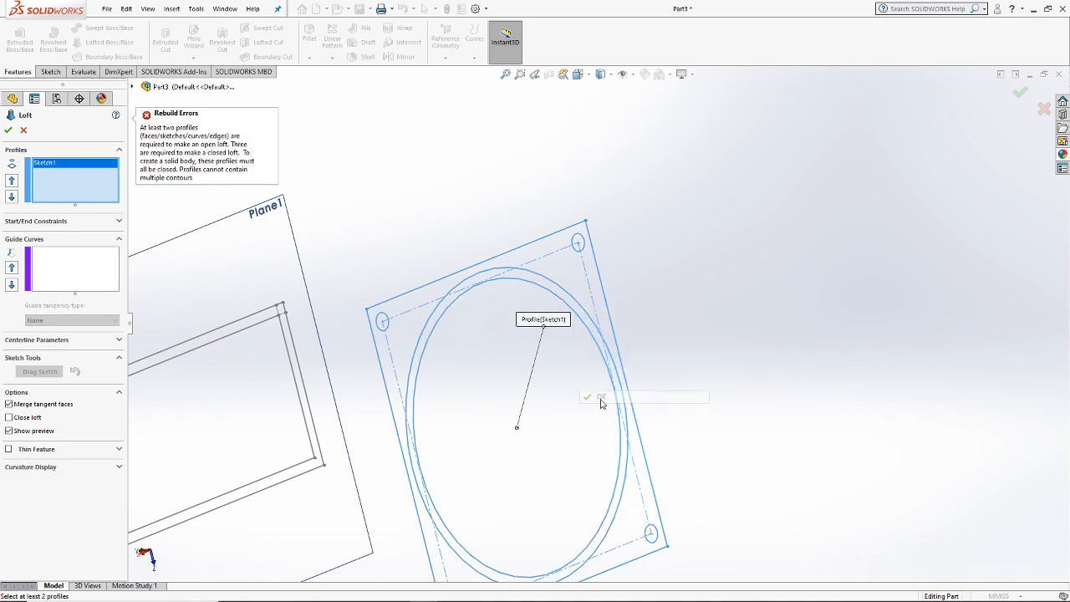
right_click(555, 290)
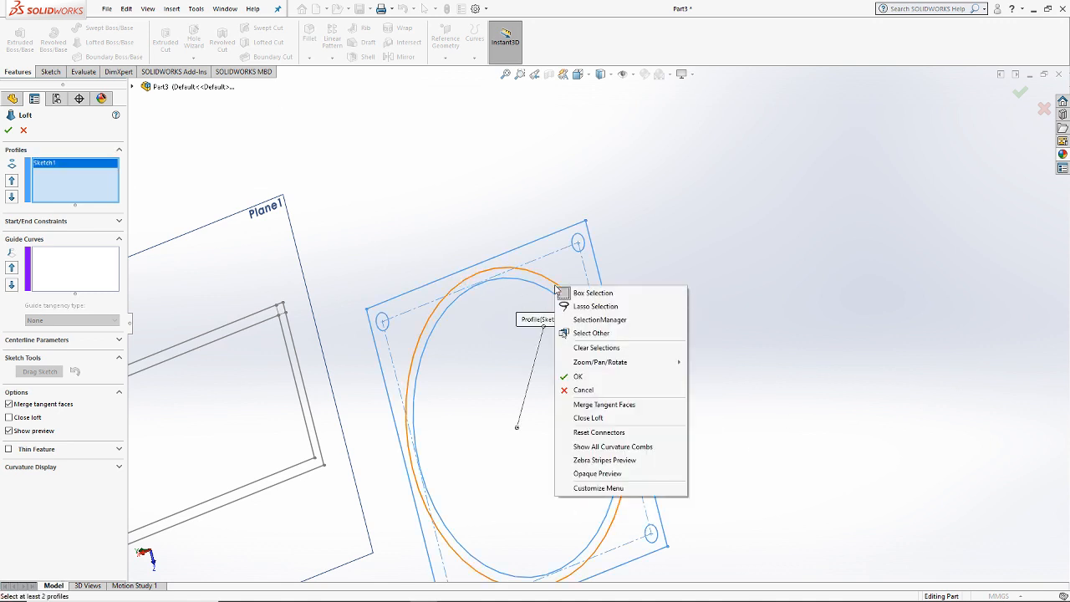
click(608, 347)
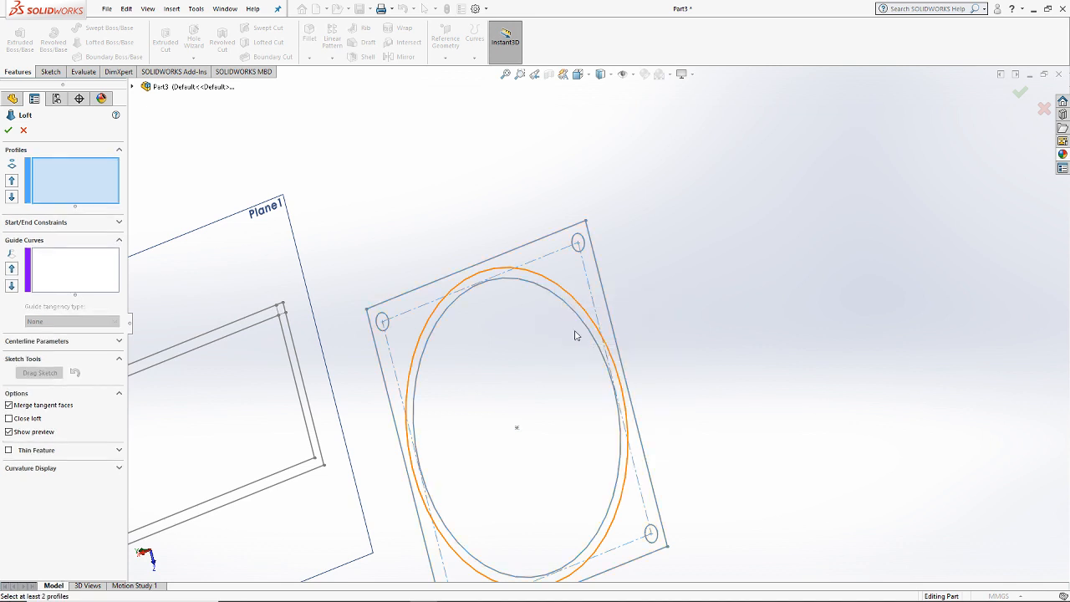
Step: Select the edges of the outer rectangle on Plane1 as a closed-group loft profile
click(238, 326)
scroll(272, 370, up, 3)
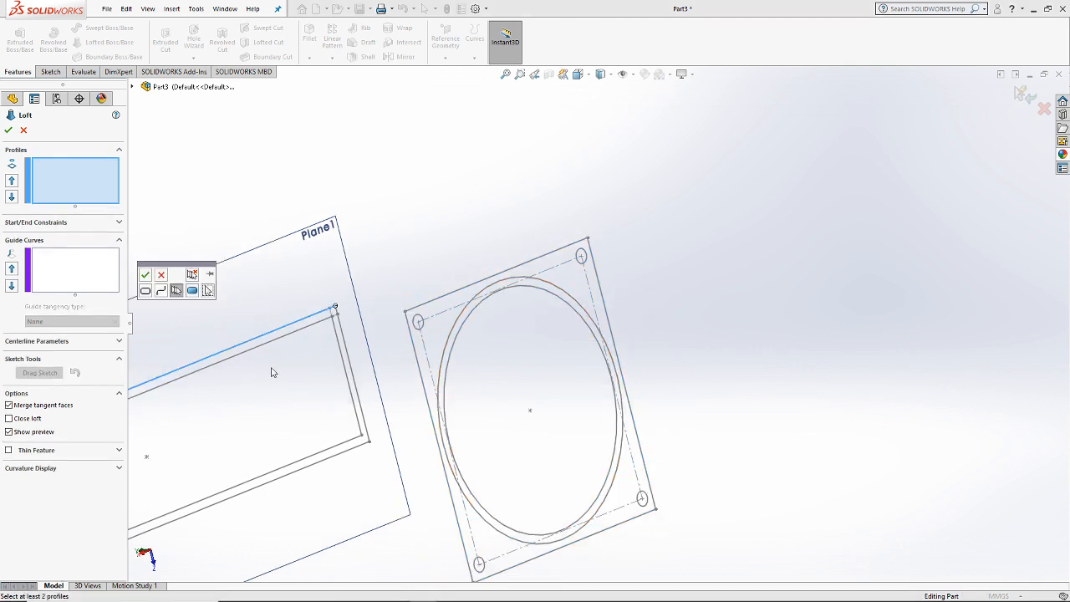
click(247, 436)
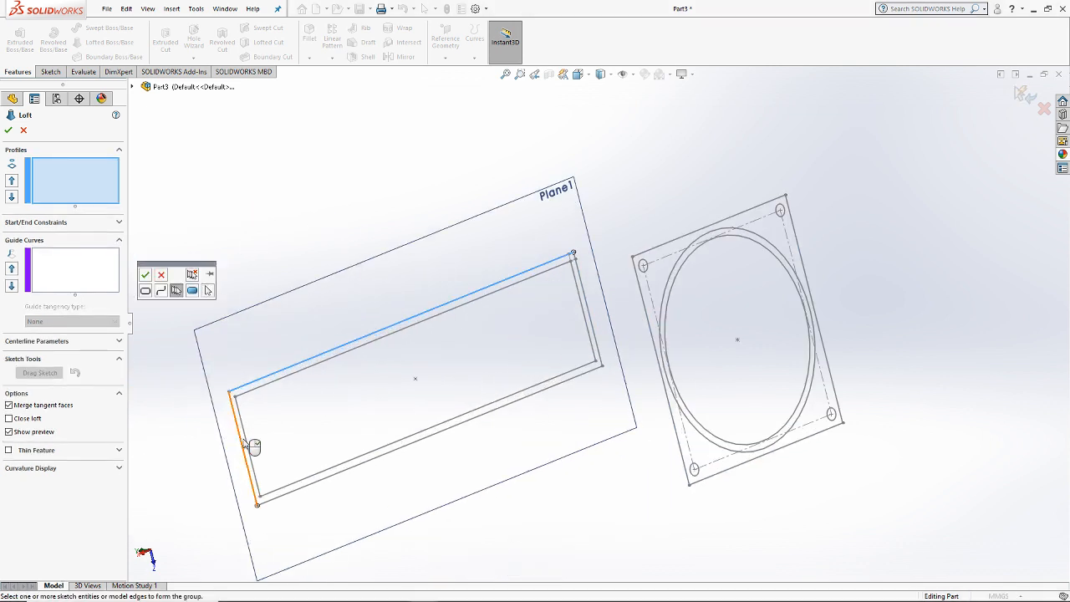
click(290, 493)
click(11, 133)
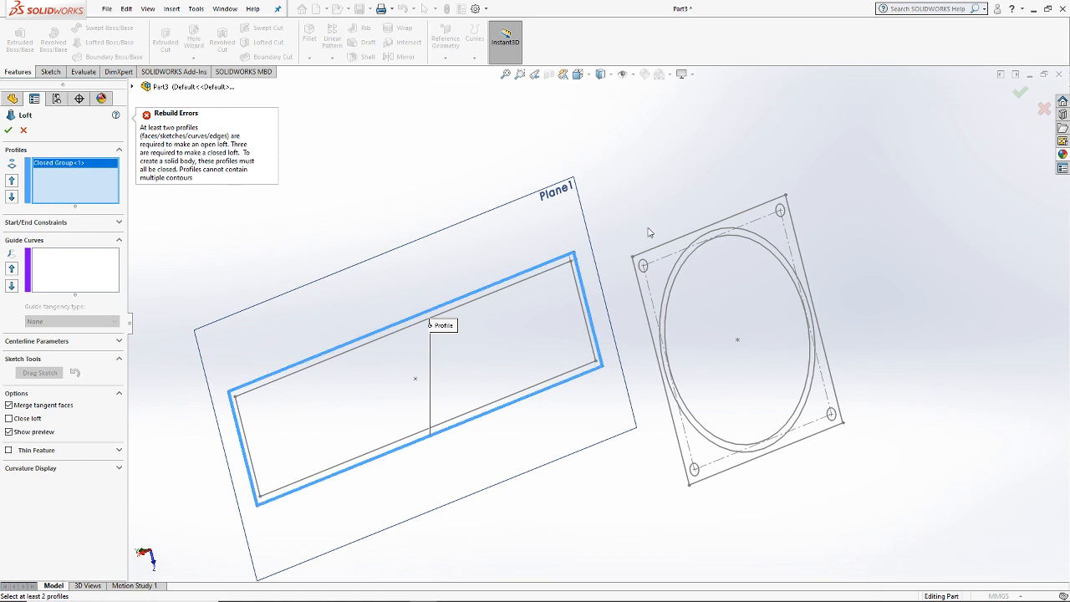
Step: Try the plate's whole base sketch as the second loft profile, remove it and cancel the loft
click(761, 240)
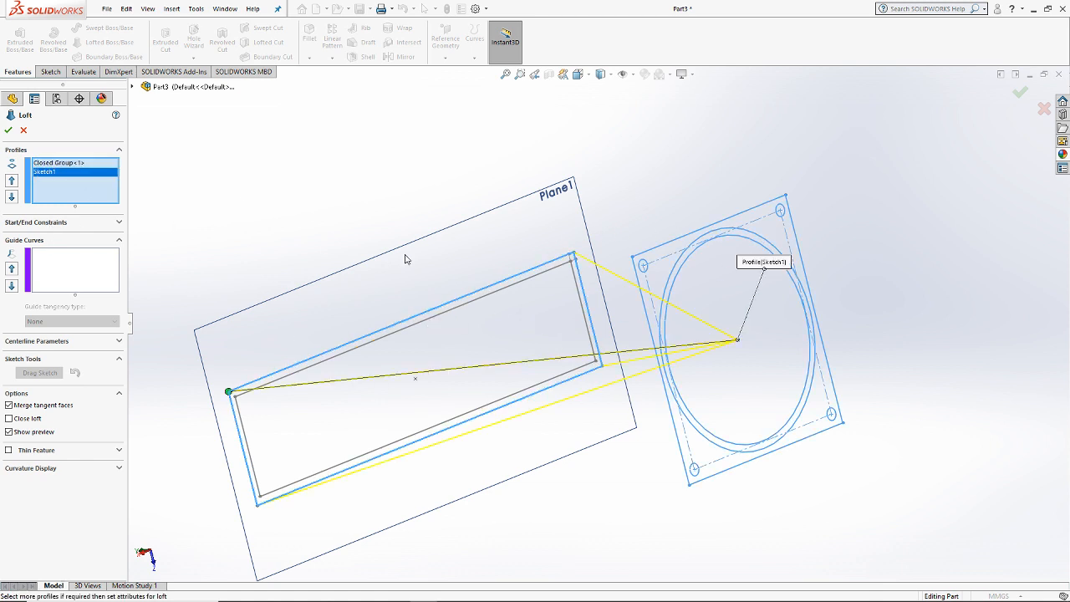
middle_drag(405, 259, 251, 227)
right_click(90, 180)
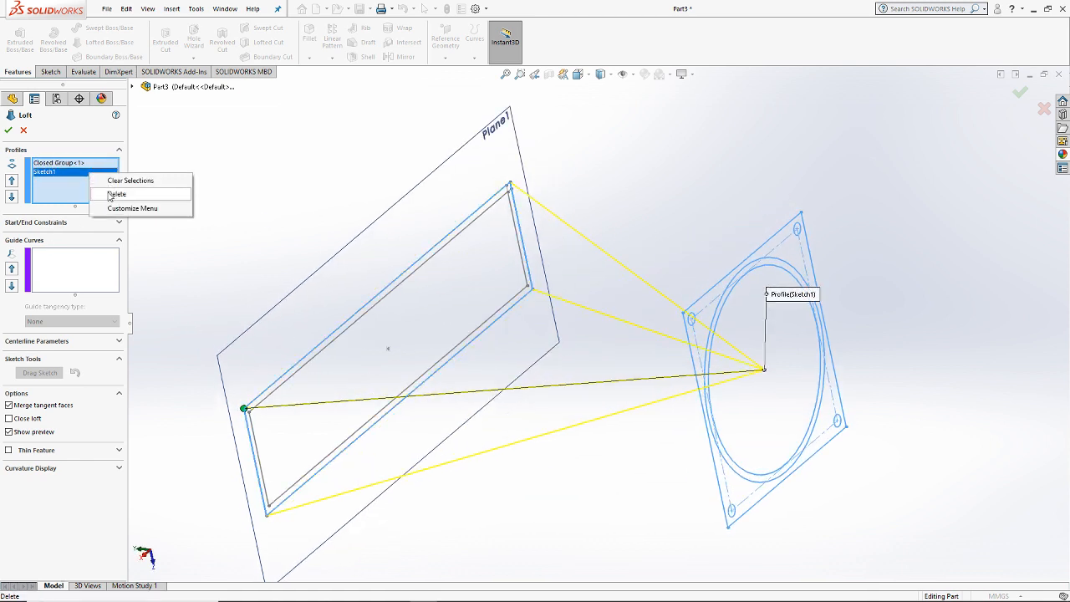
click(113, 194)
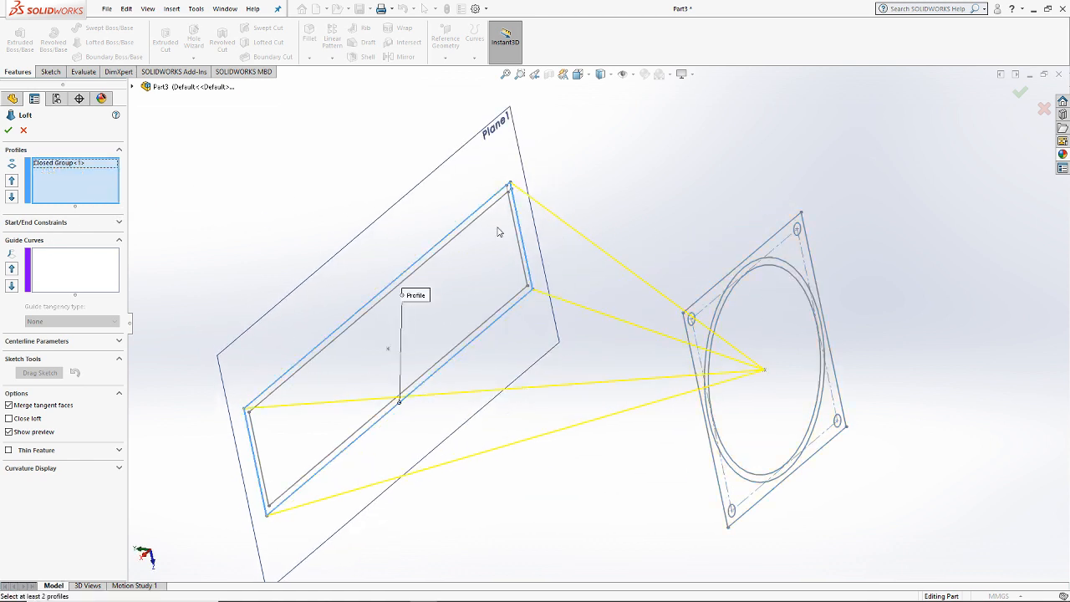
click(25, 131)
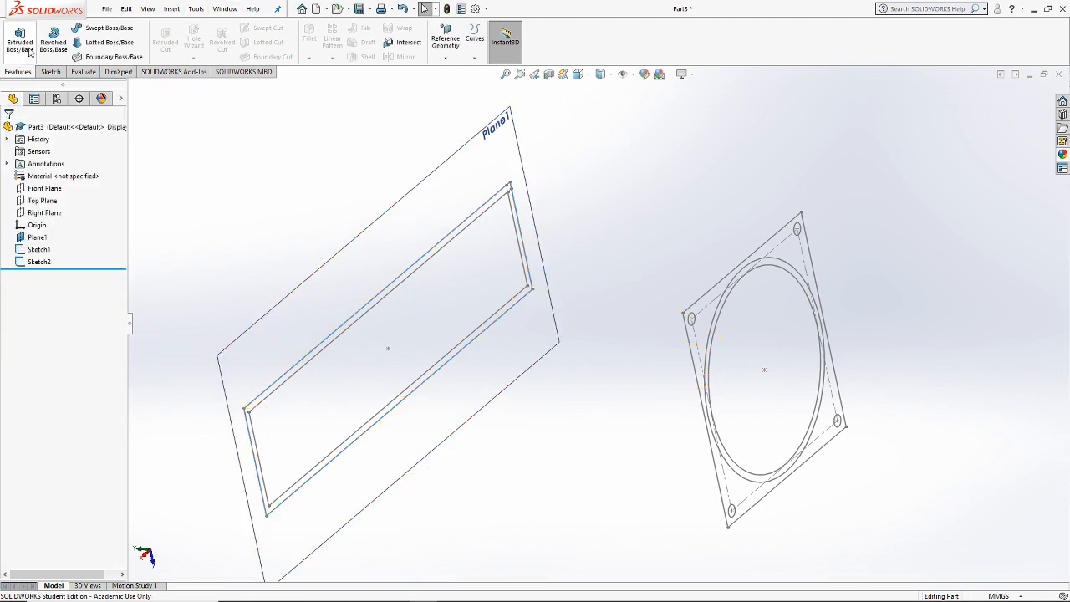
Step: Try a new loft with the plate's base sketch as profile, cancel it and open that sketch for editing
click(109, 42)
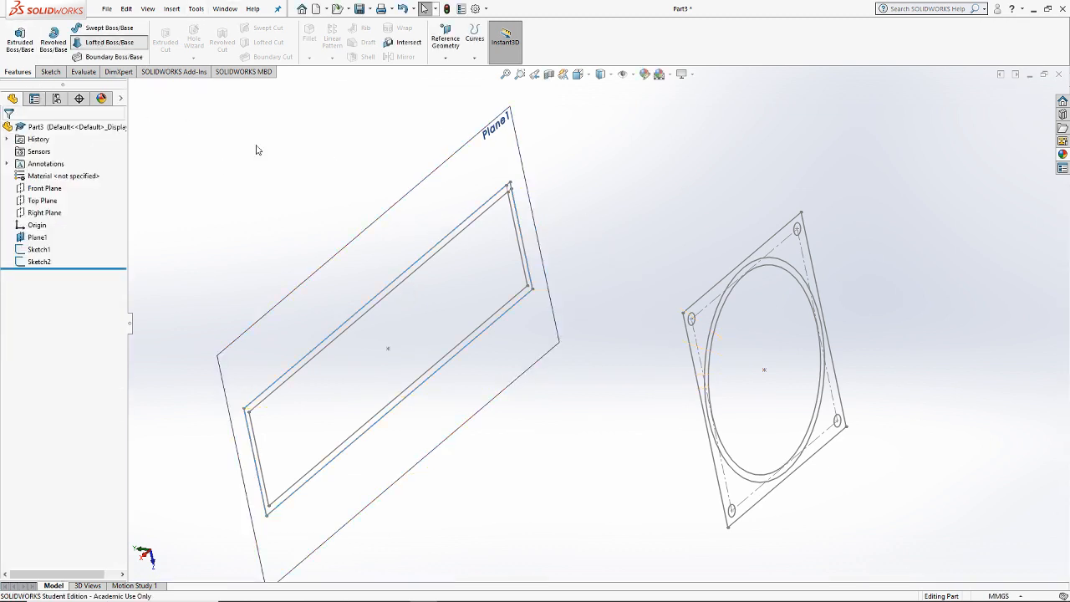
click(797, 276)
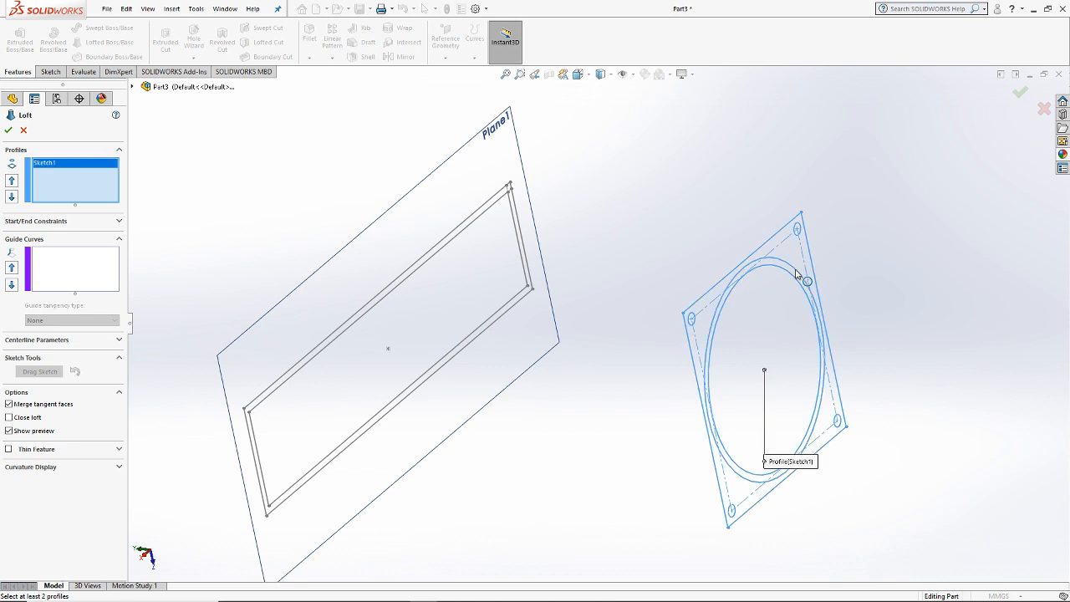
click(25, 130)
right_click(48, 252)
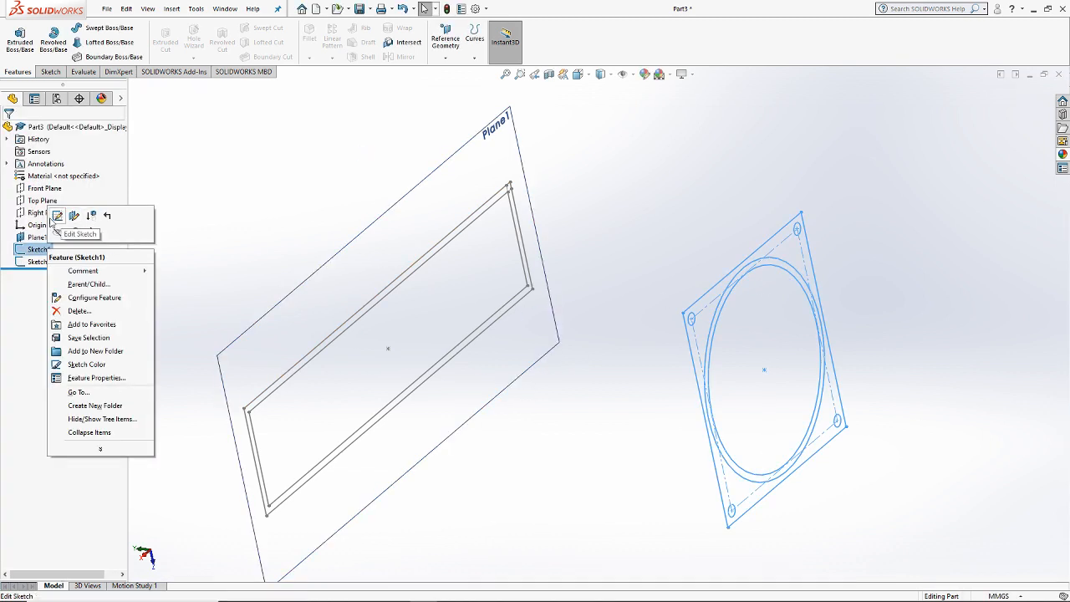
click(60, 215)
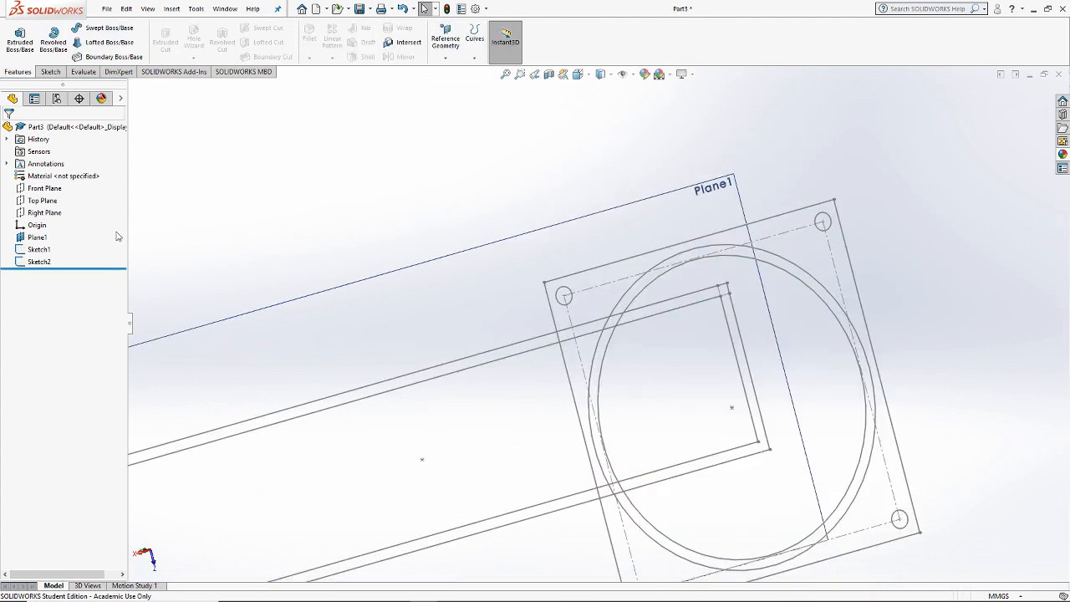
Step: Start a lofted boss and use the SelectionManager to pick the plate sketch's outer circle as a closed-loop profile
click(107, 42)
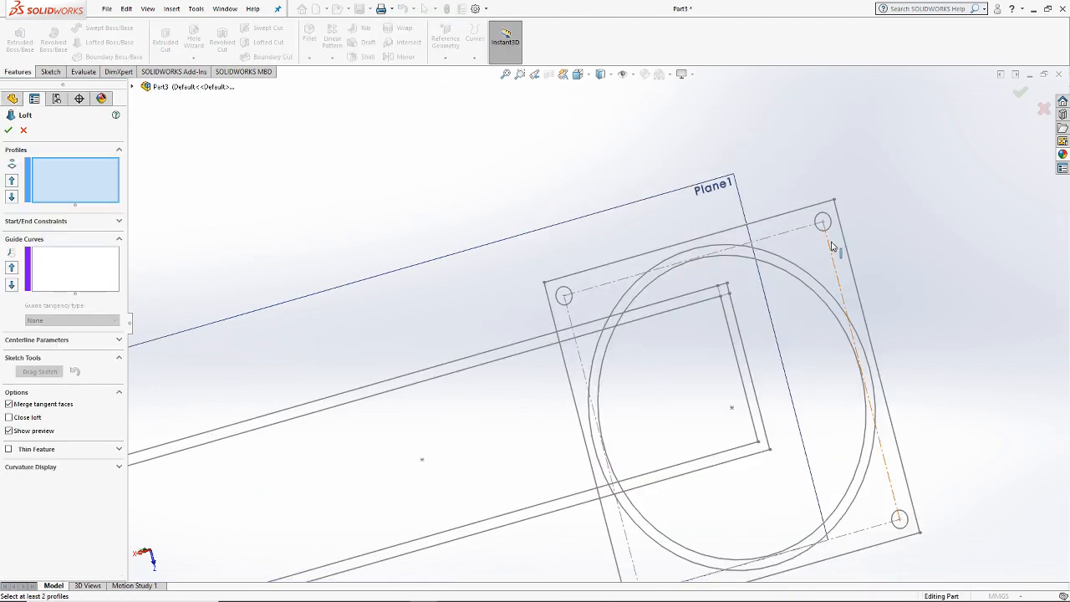
click(798, 266)
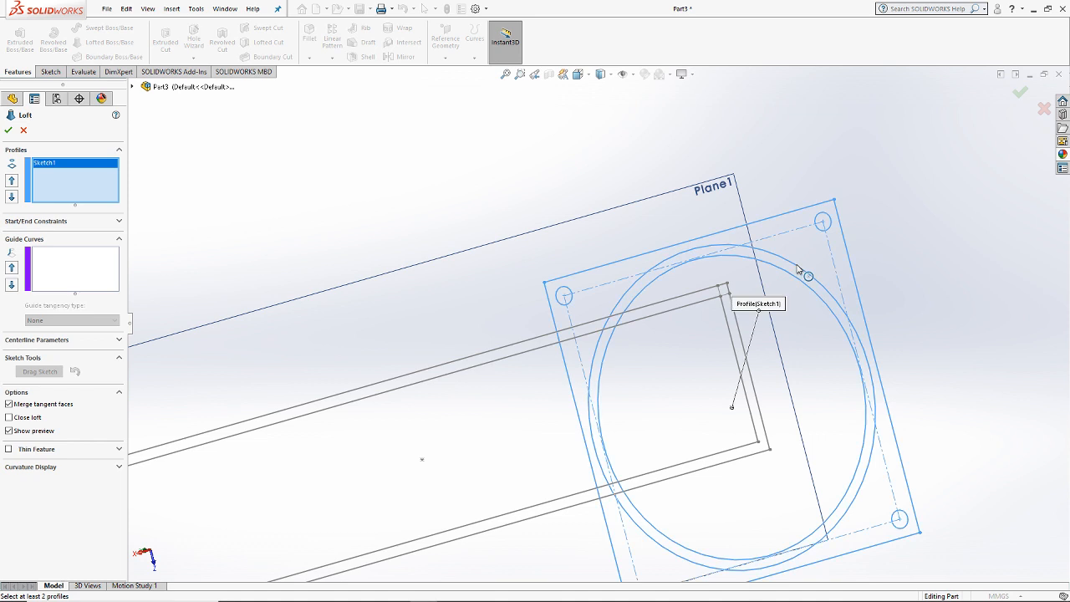
right_click(798, 267)
click(836, 465)
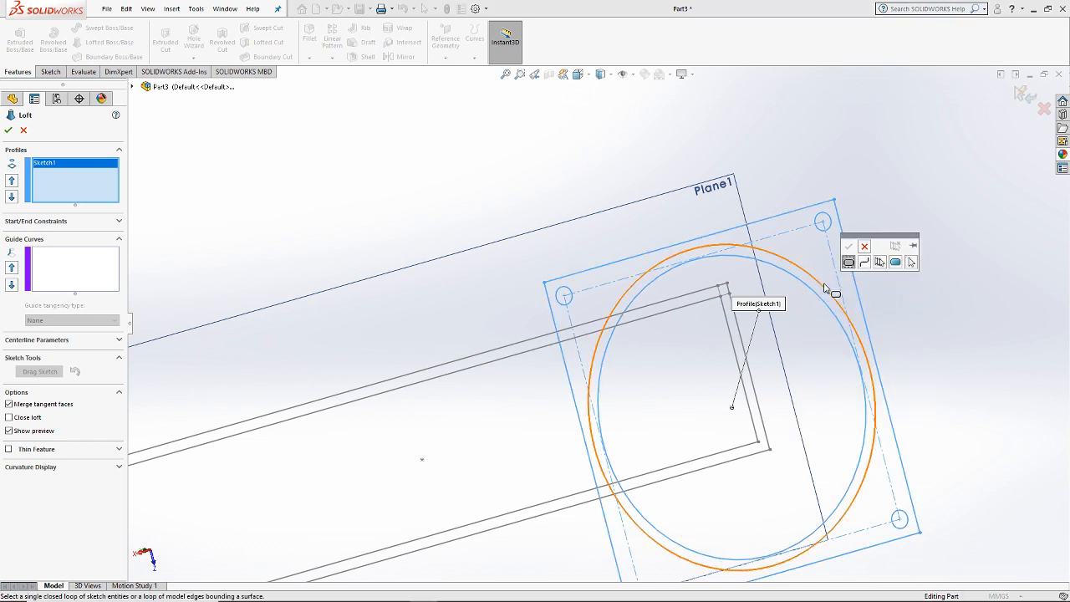
right_click(86, 183)
click(97, 190)
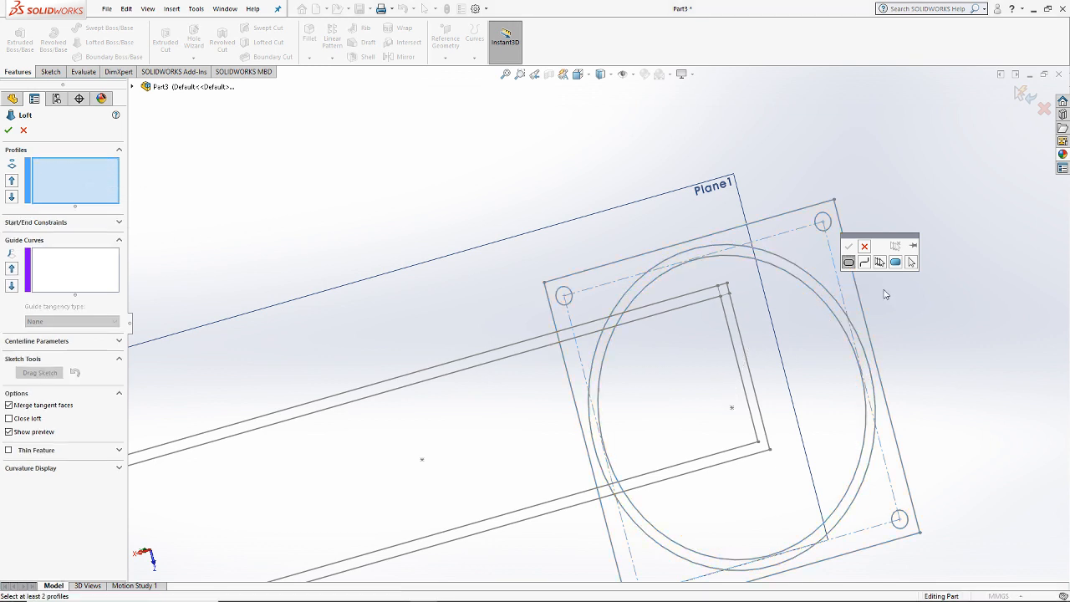
click(826, 295)
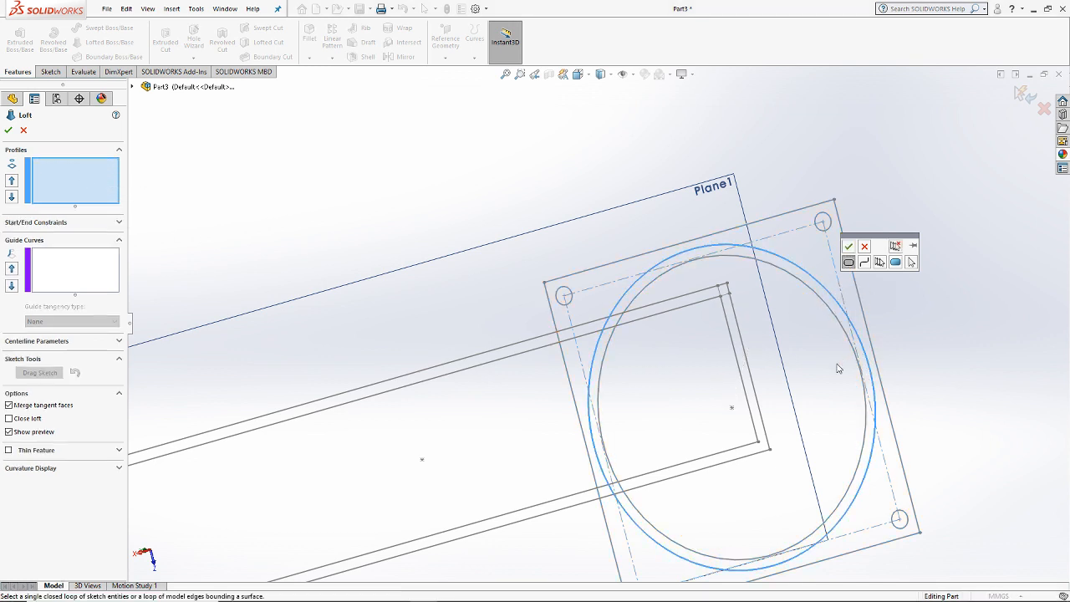
scroll(837, 368, up, 2)
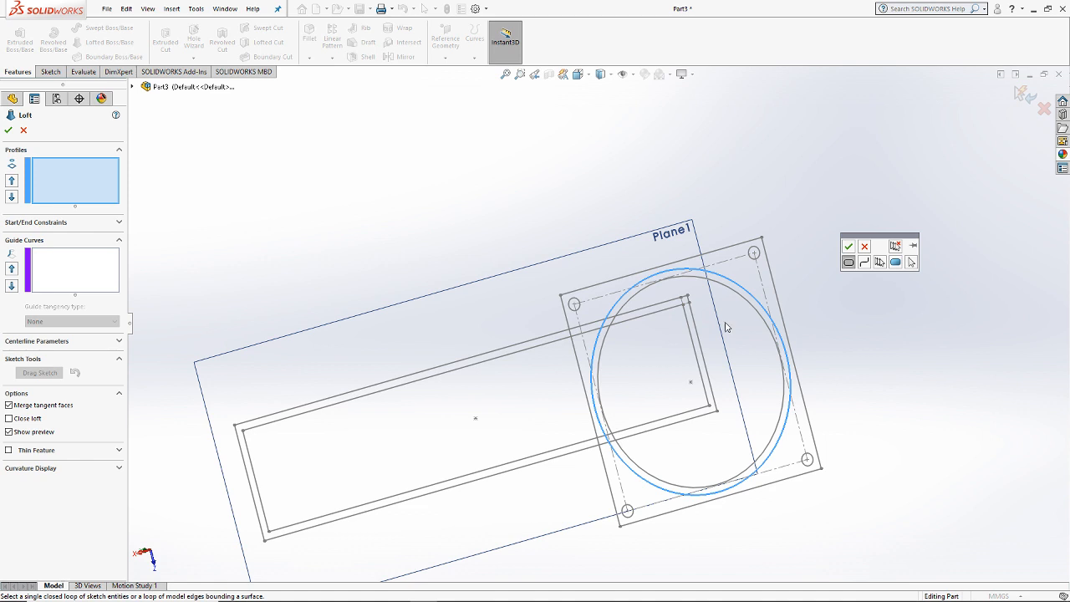
middle_drag(732, 323, 744, 347)
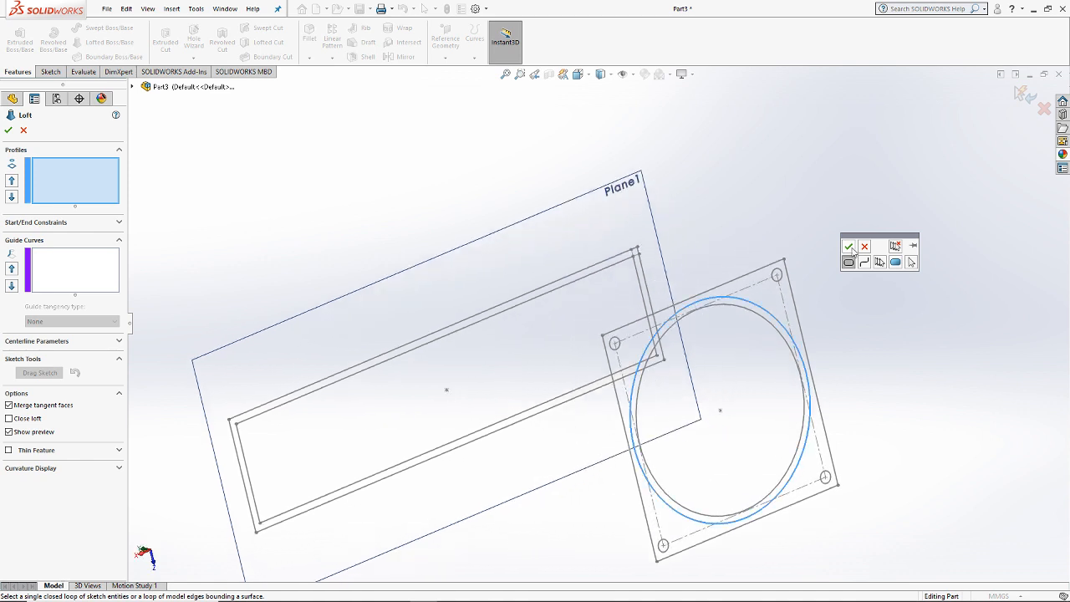
click(849, 247)
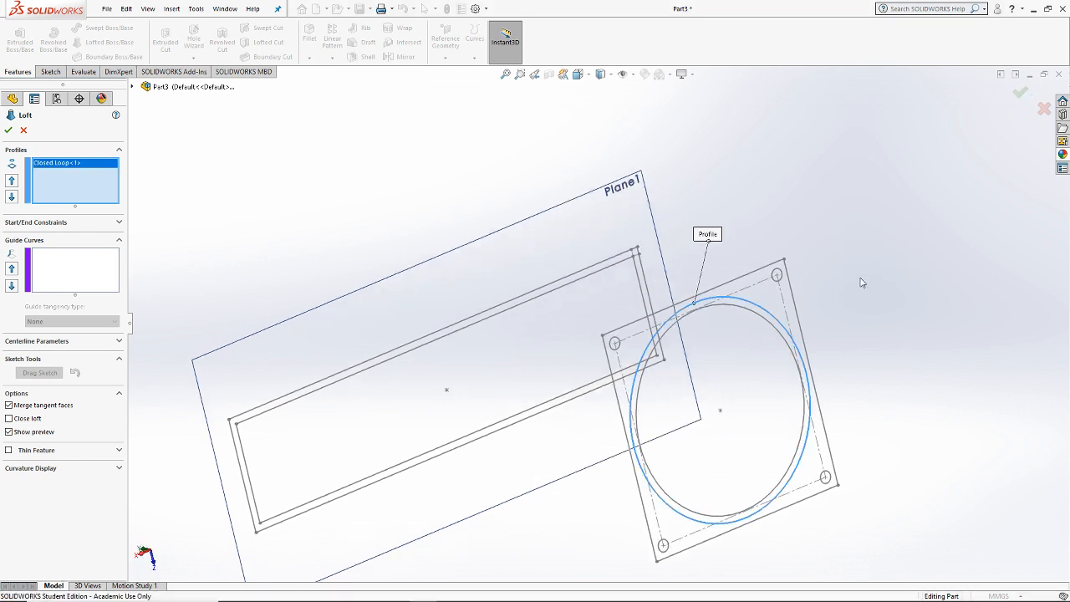
Step: Create the loft with the outer rectangle on Plane1 as its second closed-loop profile and display the model shaded
click(496, 315)
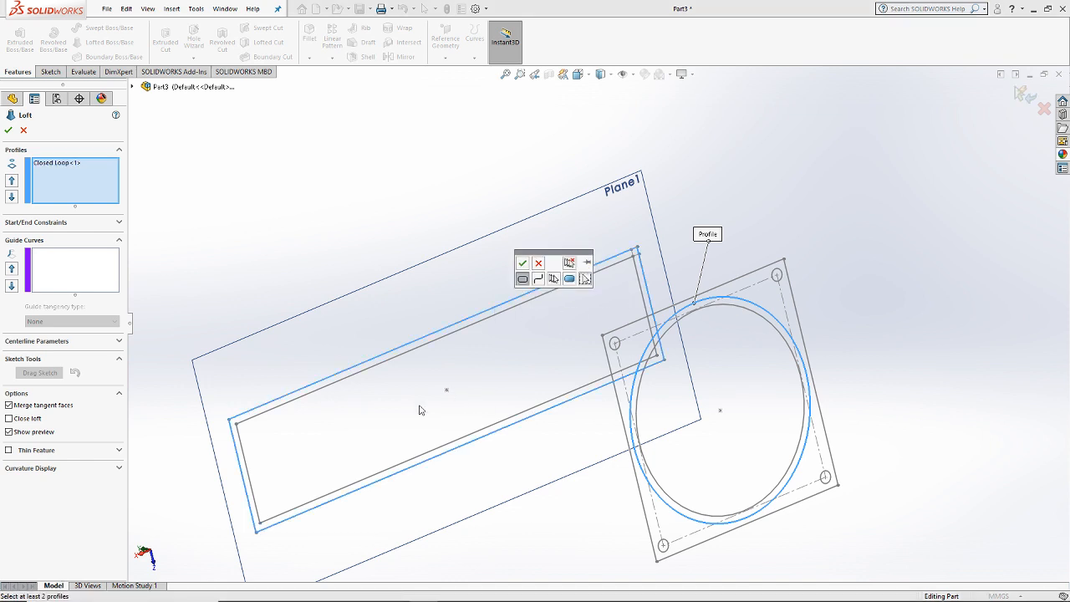
click(523, 264)
scroll(610, 361, up, 3)
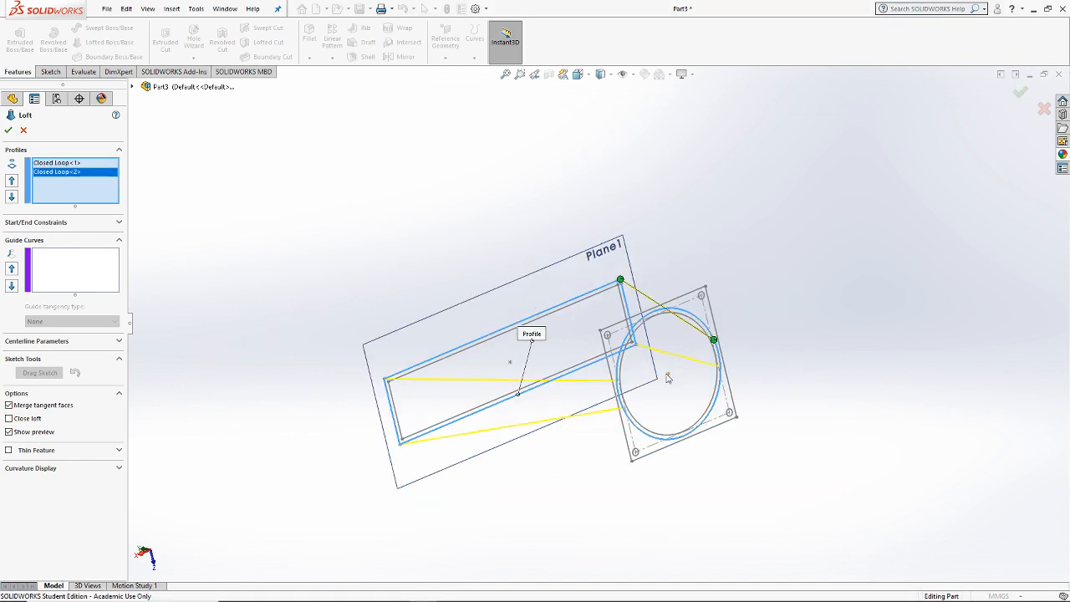
middle_drag(610, 361, 772, 376)
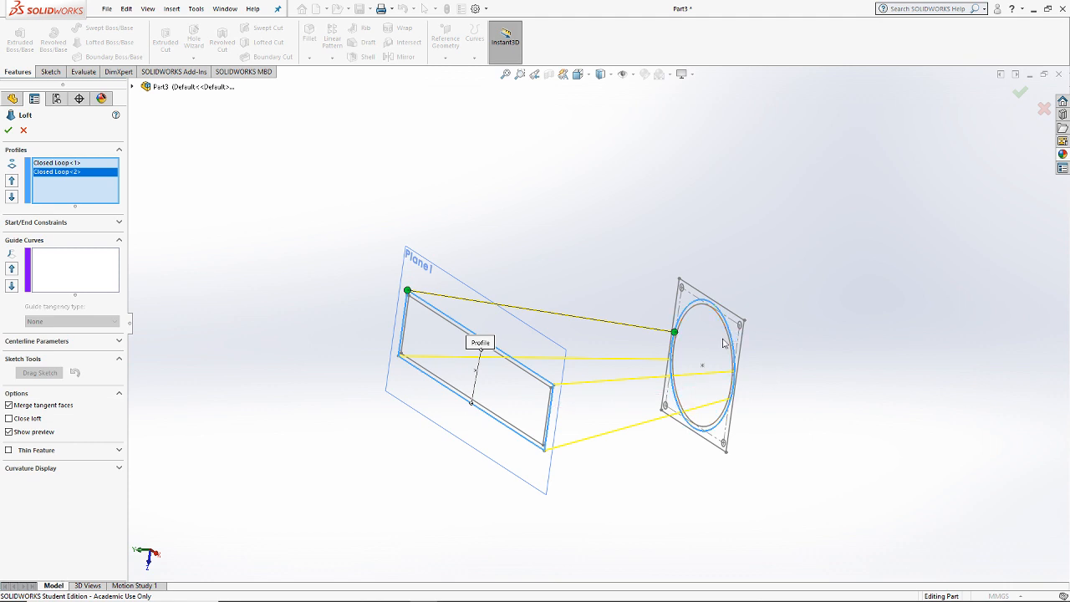
scroll(666, 376, down, 2)
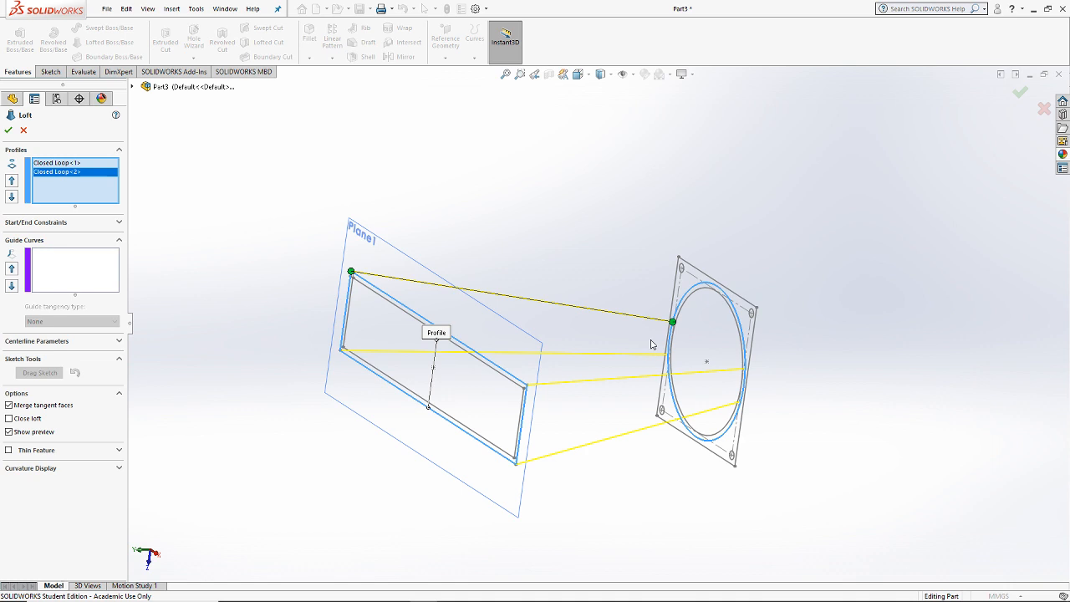
middle_drag(659, 351, 598, 351)
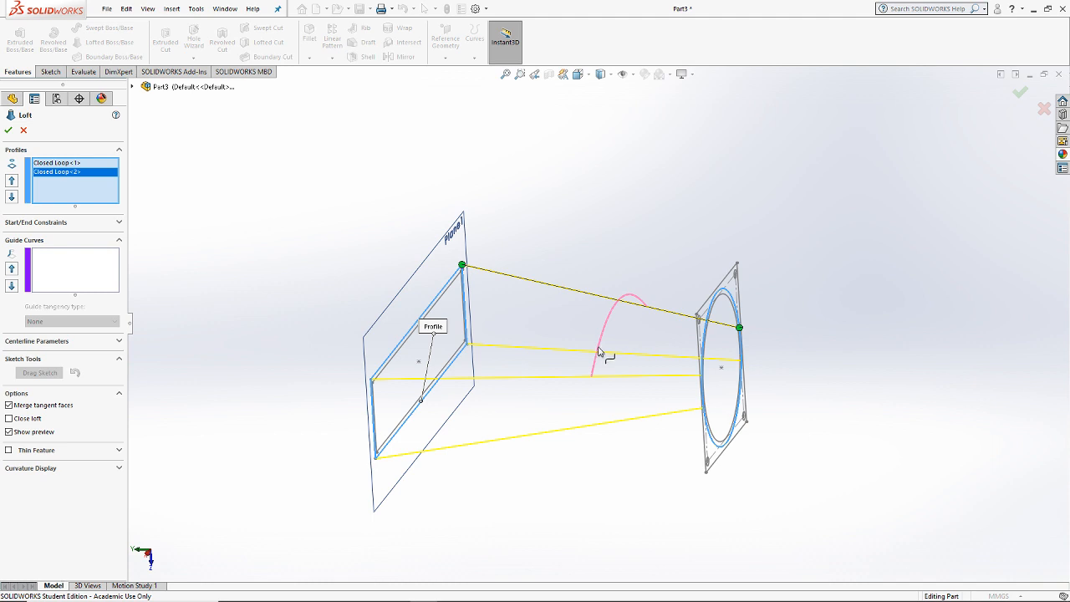
click(10, 130)
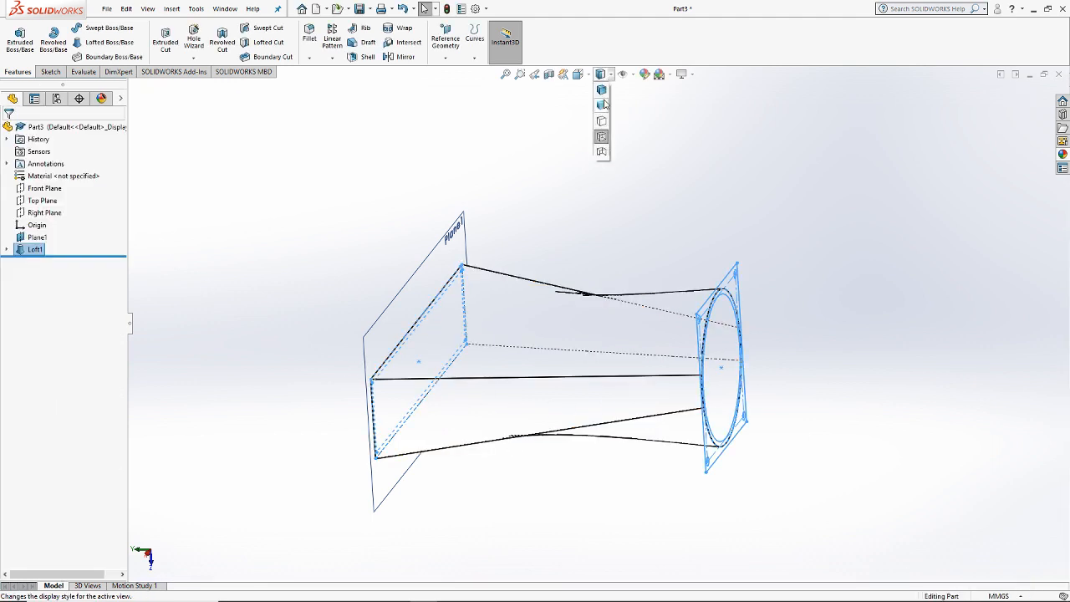
mouse_move(621, 155)
middle_down()
mouse_move(618, 239)
mouse_move(668, 301)
mouse_move(745, 444)
mouse_move(788, 487)
mouse_move(849, 405)
mouse_move(898, 370)
mouse_move(931, 386)
middle_up()
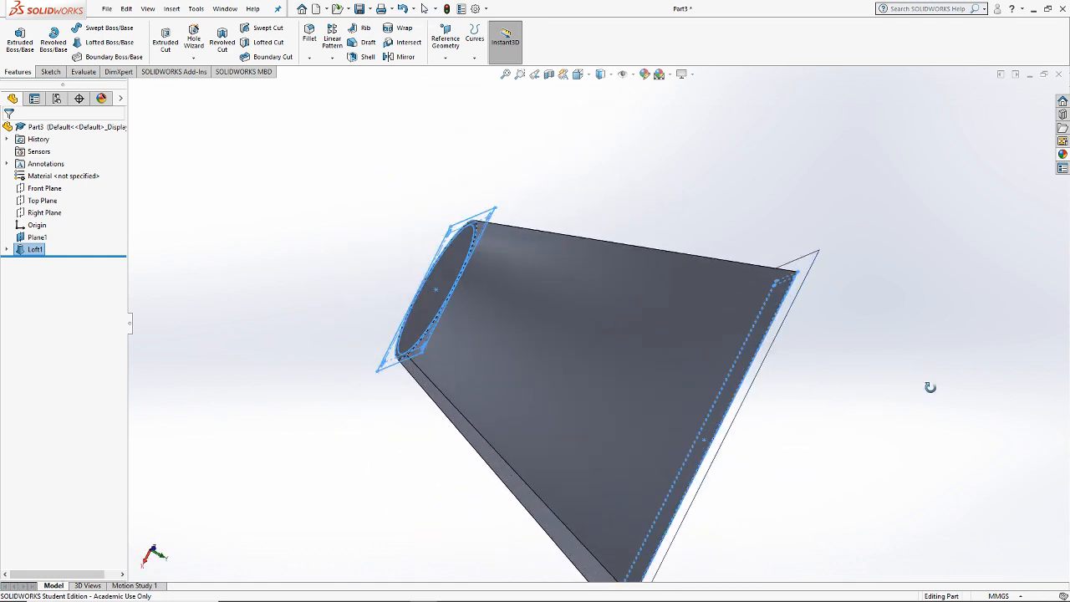
Step: Edit the loft so both its start and end constraints are Normal To Profile
right_click(39, 249)
click(42, 218)
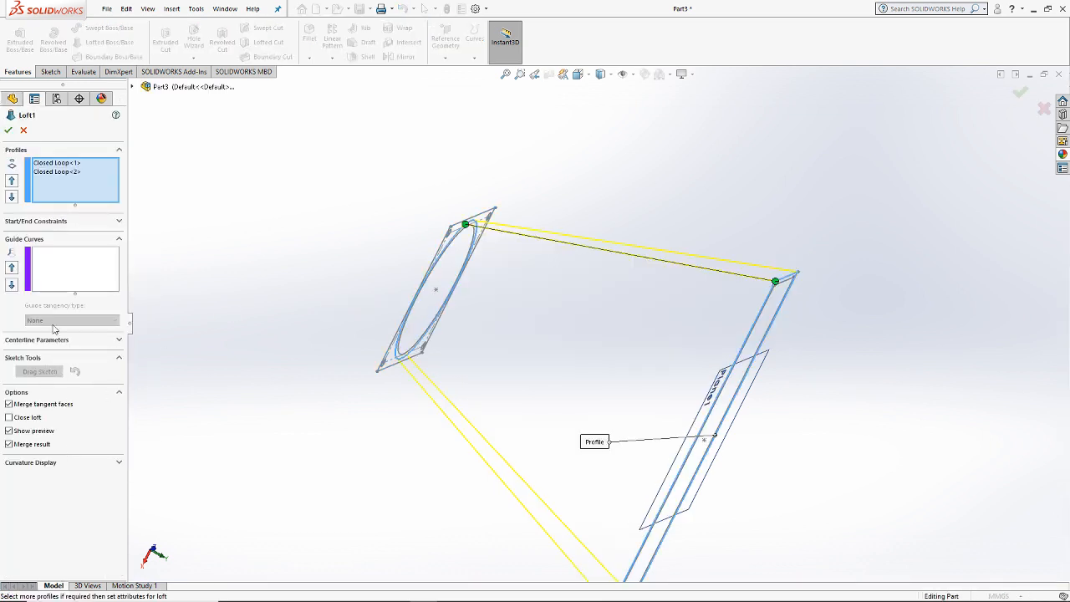
click(59, 222)
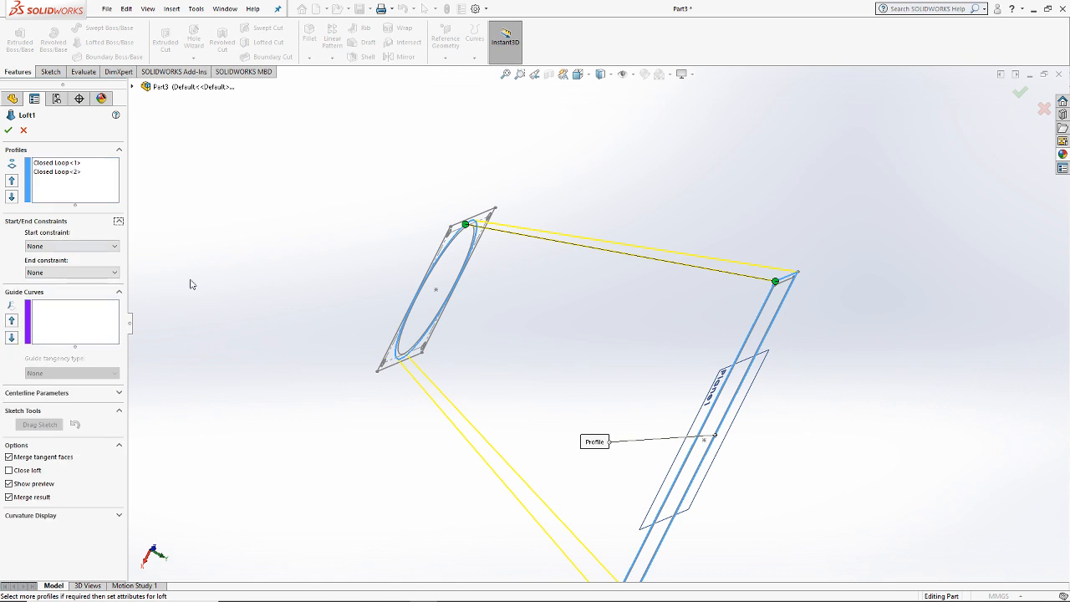
click(67, 246)
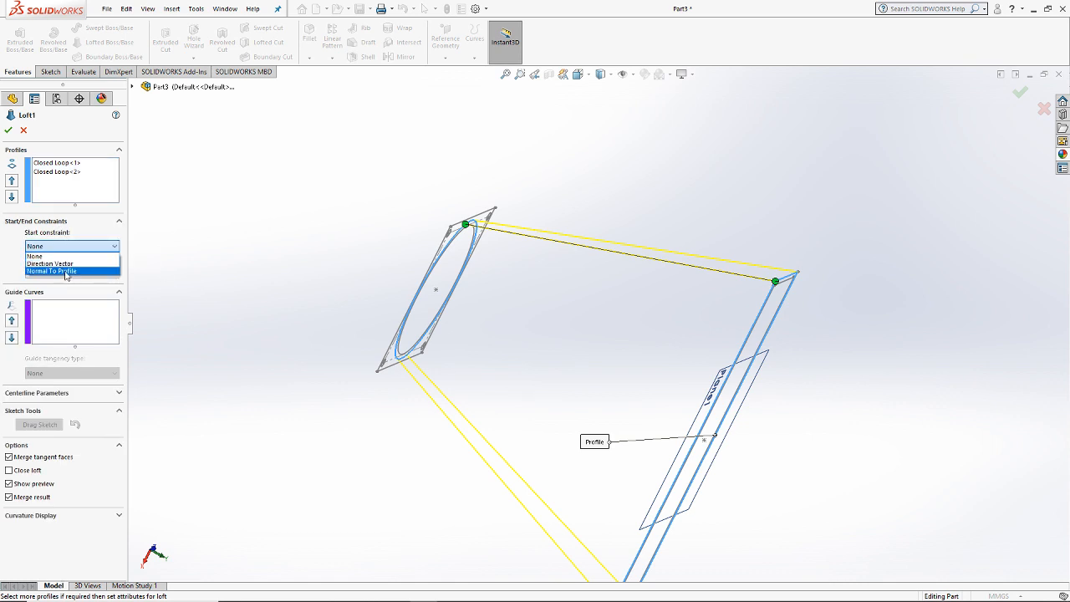
click(65, 271)
click(72, 318)
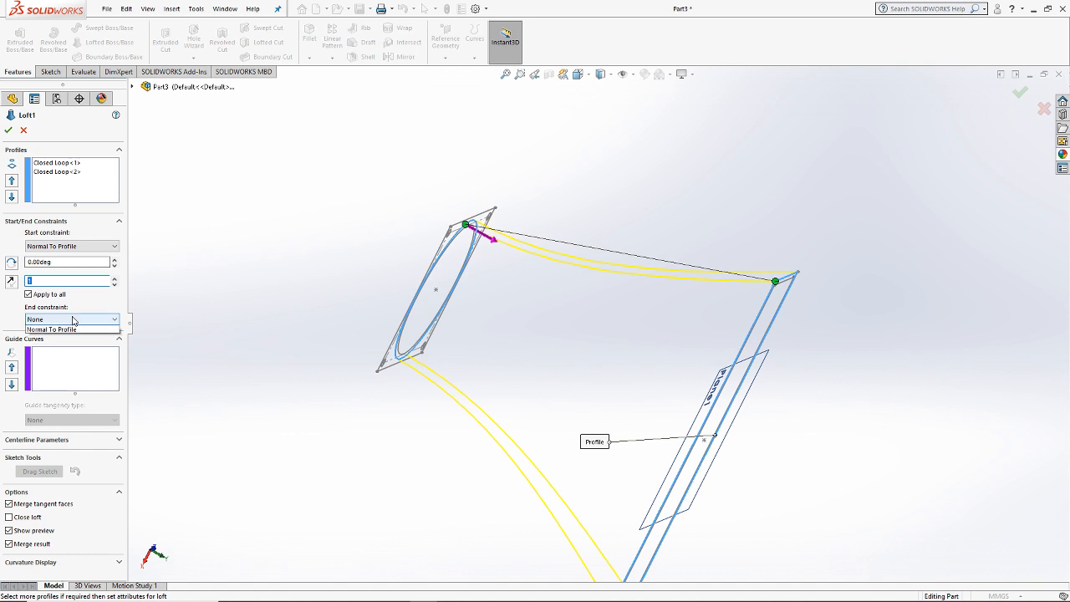
click(72, 344)
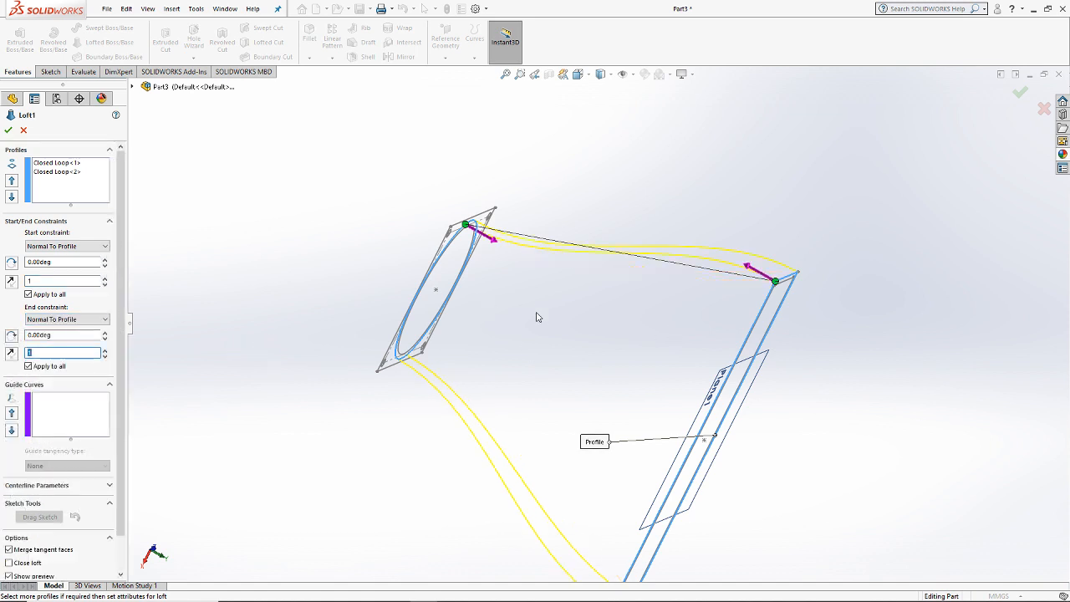
middle_drag(786, 286, 834, 349)
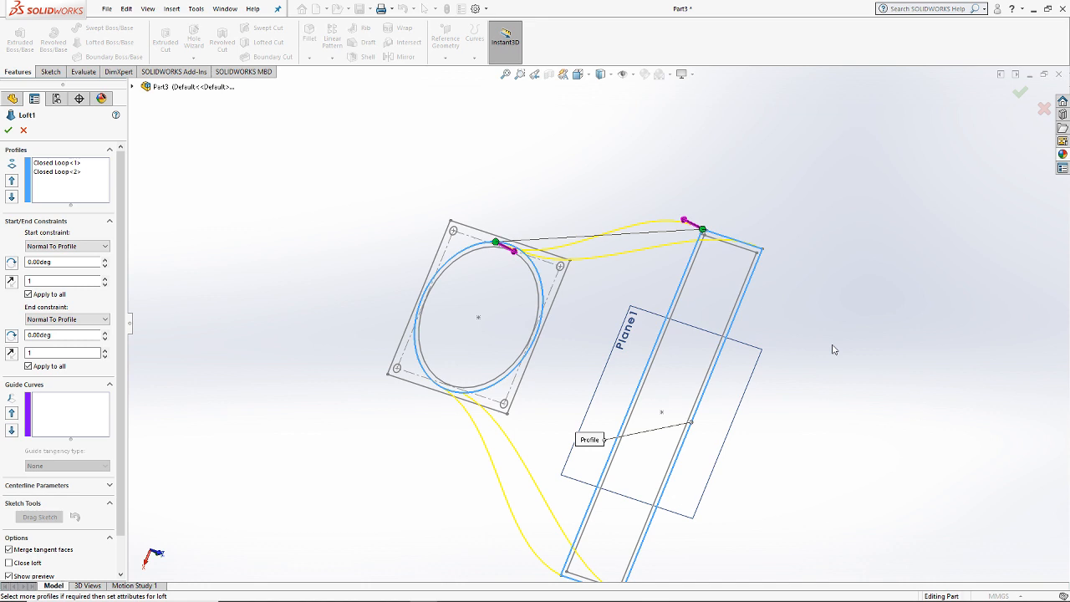
click(9, 129)
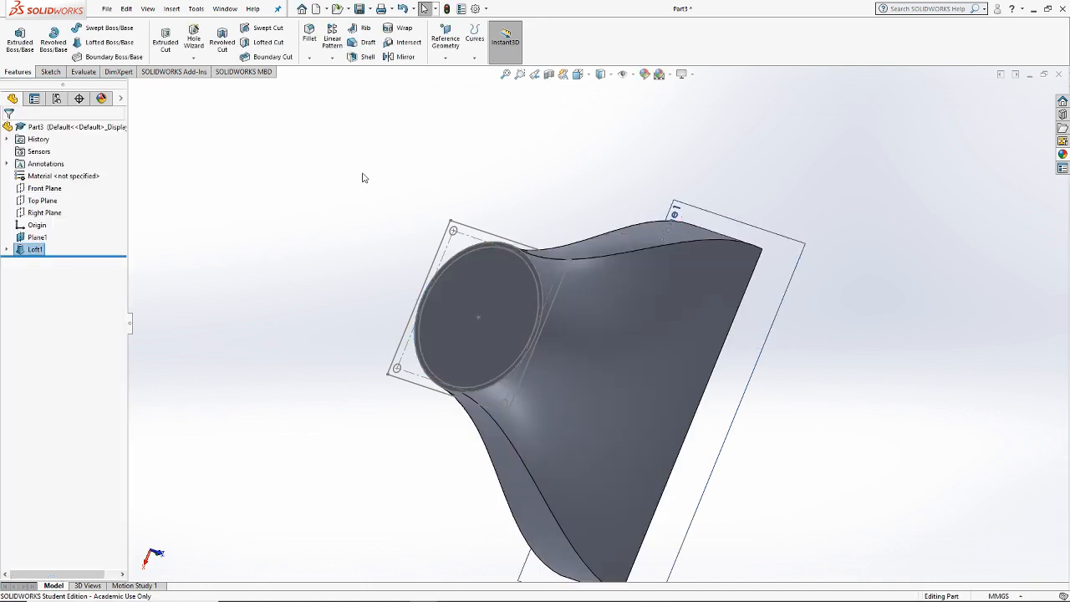
Step: Start a lofted cut and show the rectangular profile sketch stored under the loft
middle_drag(585, 298, 876, 301)
click(877, 301)
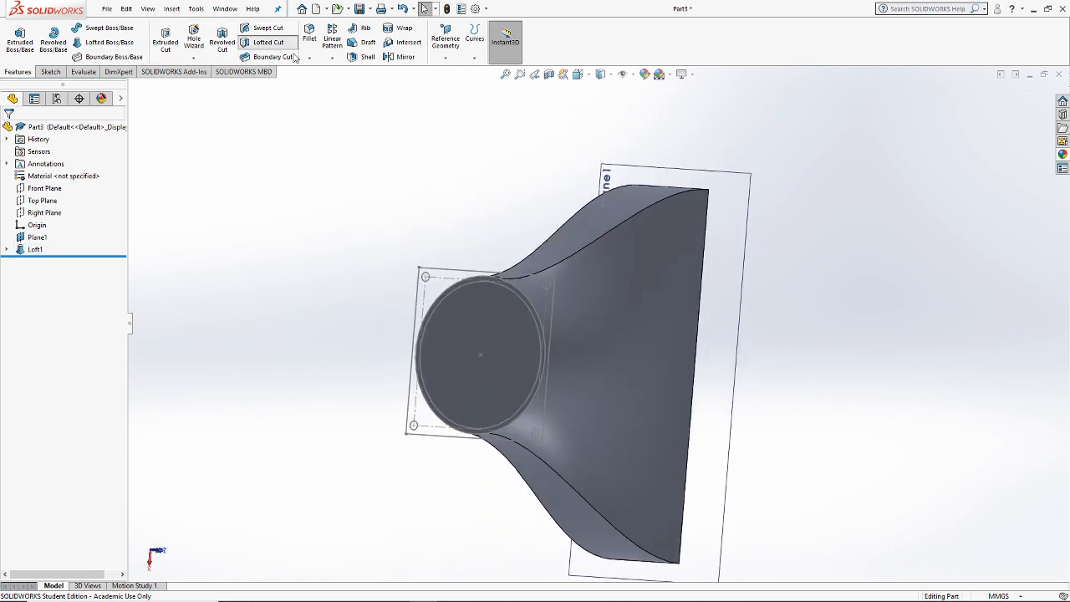
click(268, 42)
click(131, 86)
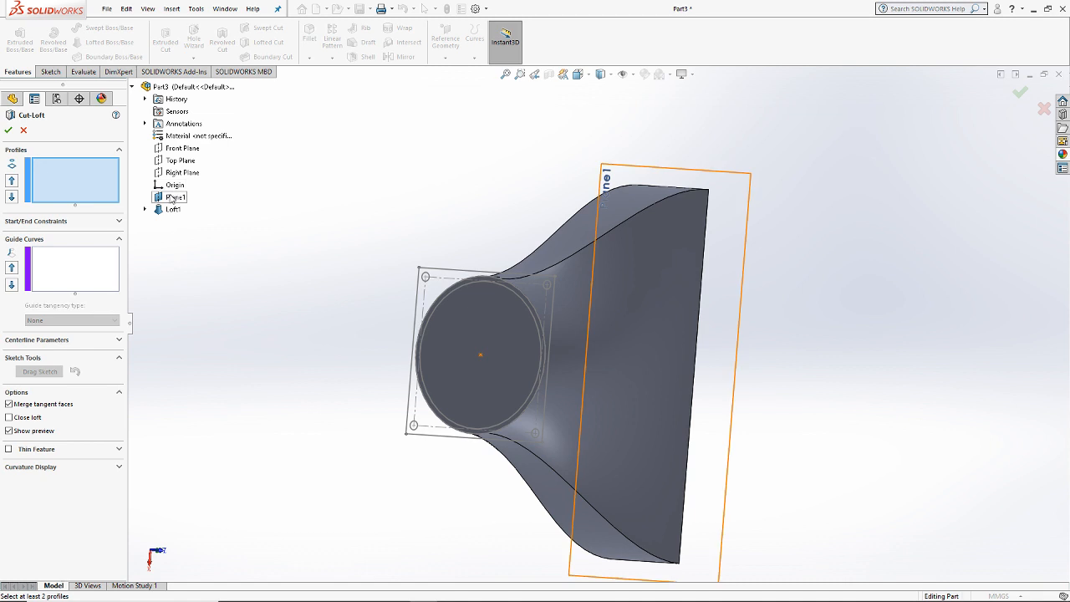
click(145, 209)
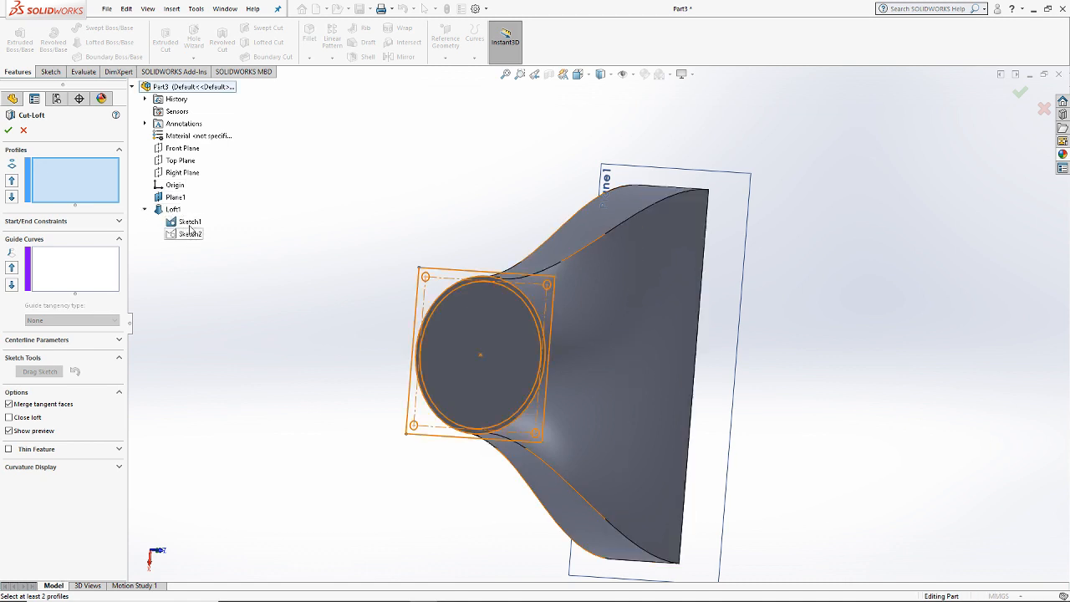
right_click(191, 236)
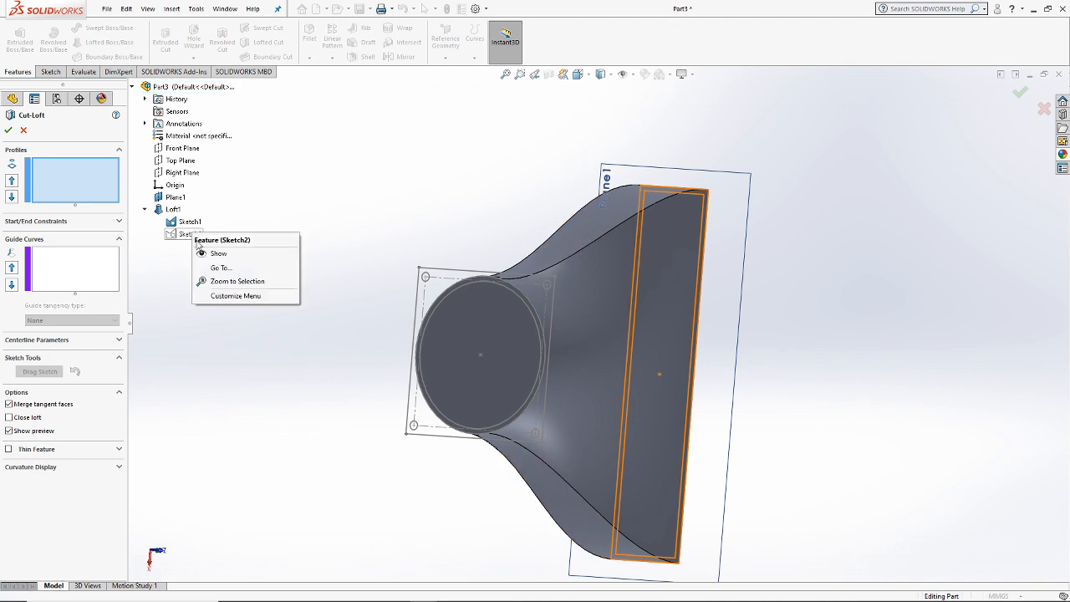
Step: Try the whole plate sketch as the lofted cut's first profile and clear that selection
click(521, 309)
scroll(602, 335, down, 3)
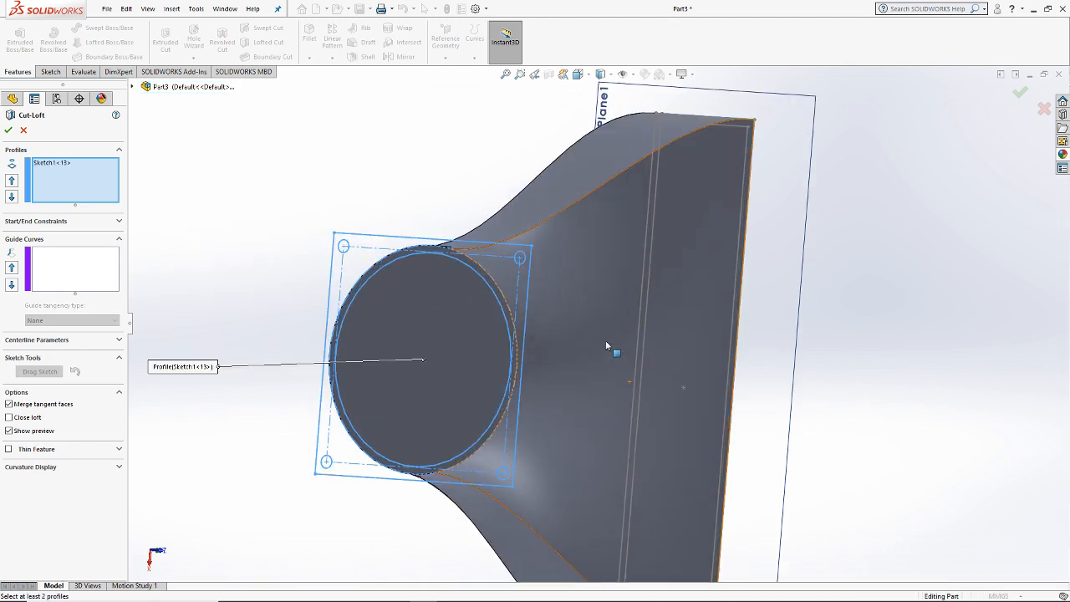
right_click(91, 180)
click(149, 184)
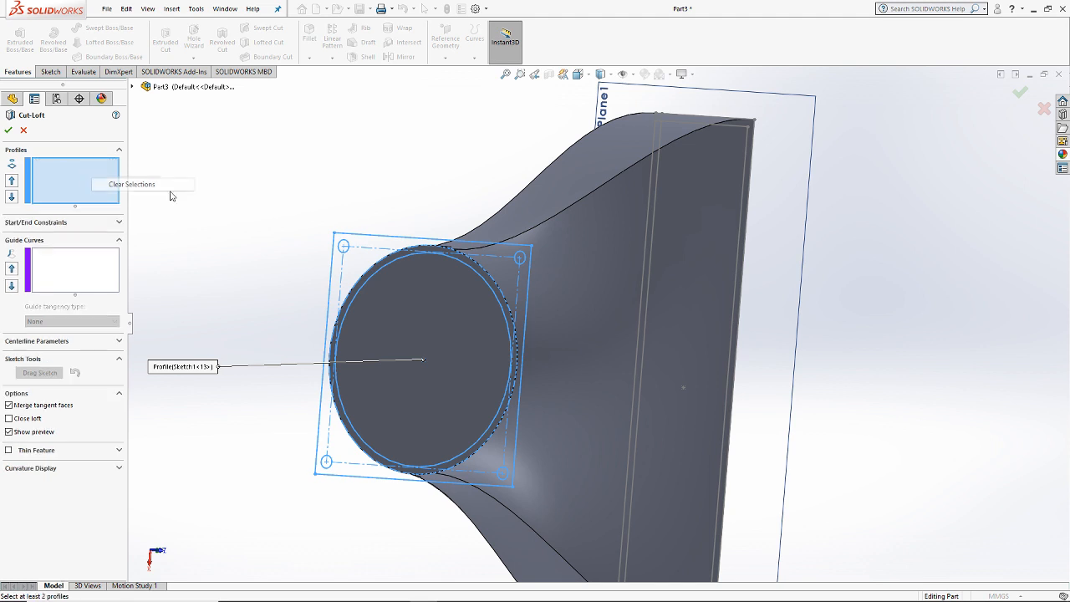
click(370, 275)
Step: Use the SelectionManager to pick only the plate sketch's inner circle as the cut's first closed-loop profile
right_click(70, 179)
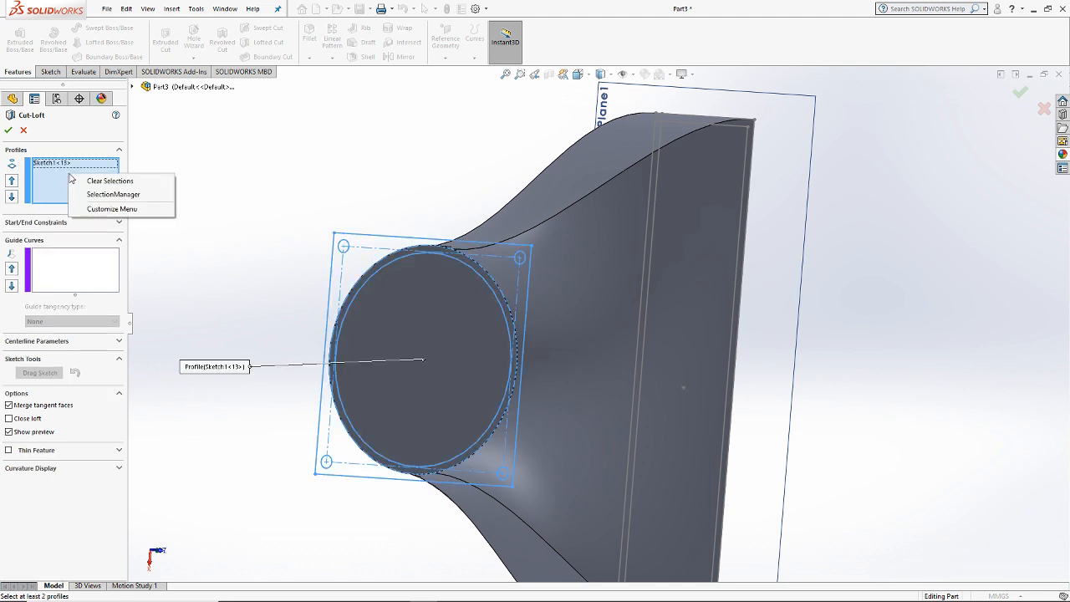
click(180, 194)
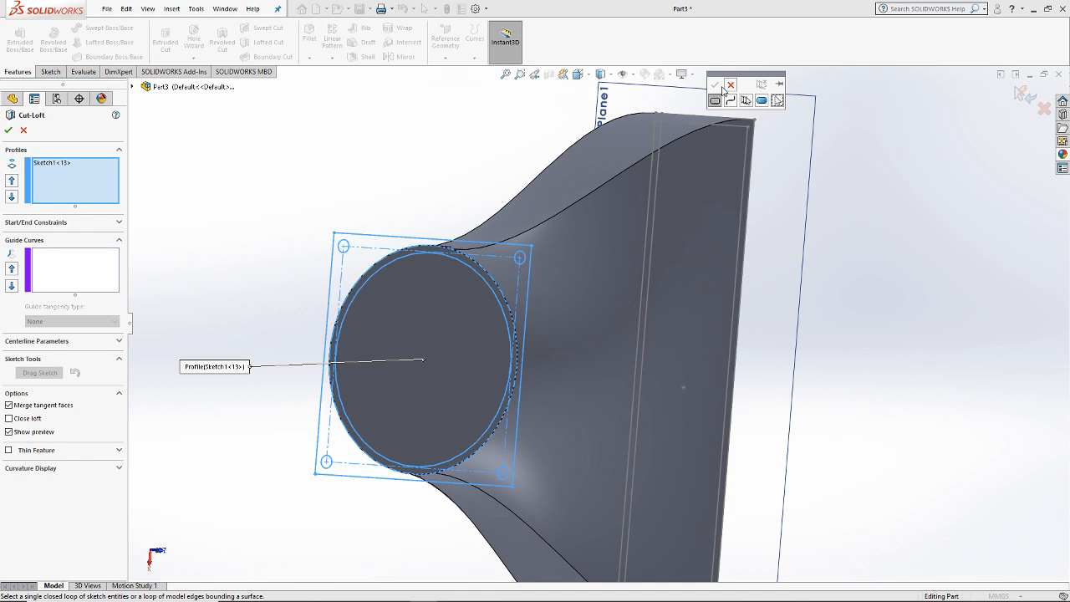
right_click(94, 177)
click(125, 183)
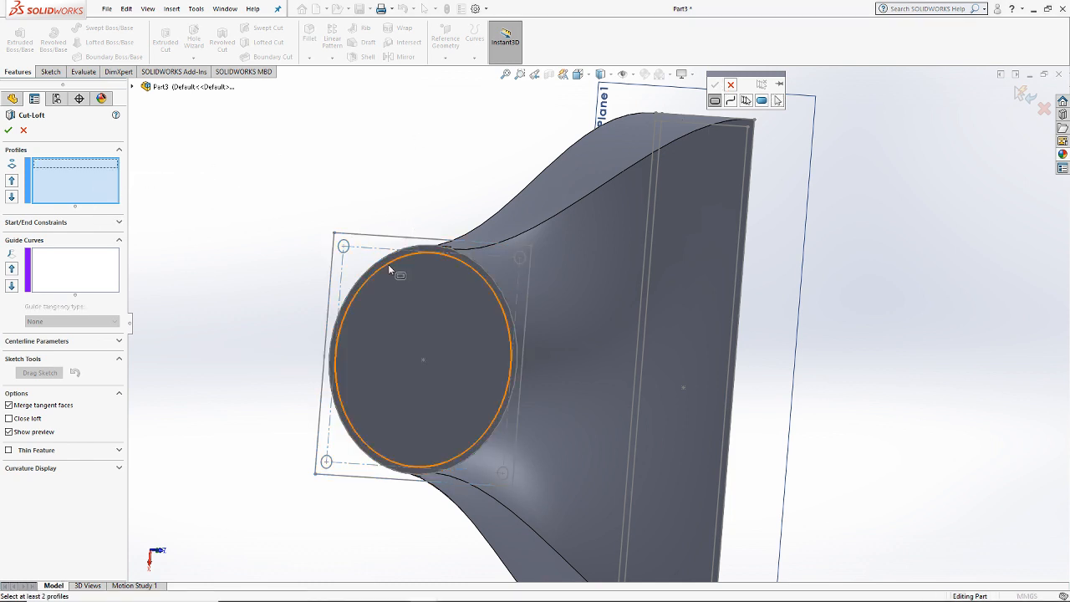
click(387, 264)
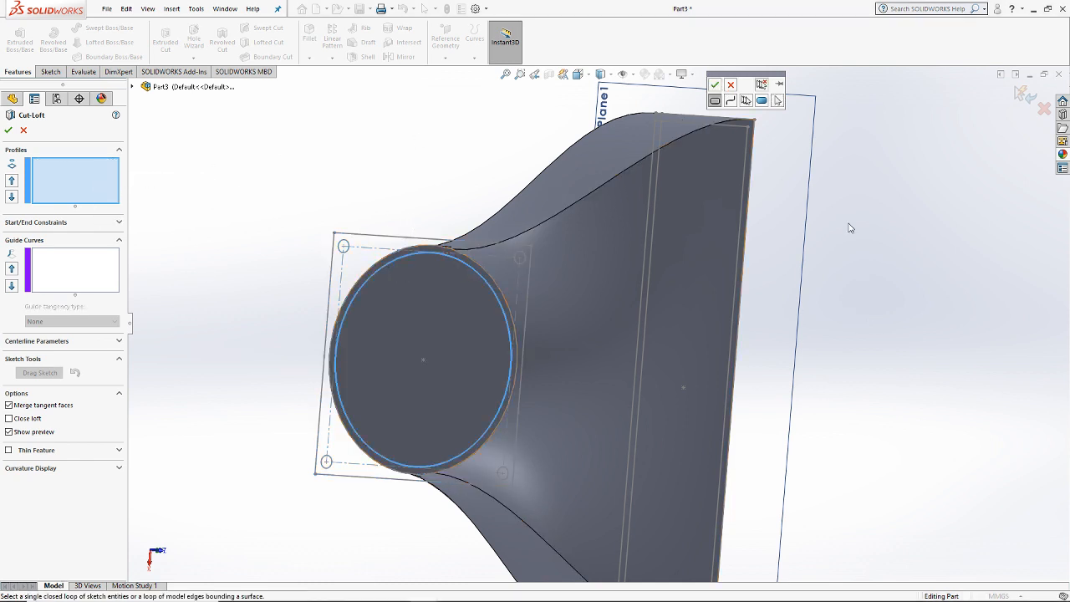
click(715, 85)
Step: Add the inner rectangle on Plane1 as the lofted cut's second closed-loop profile
middle_drag(792, 263, 818, 147)
scroll(815, 149, down, 2)
click(807, 155)
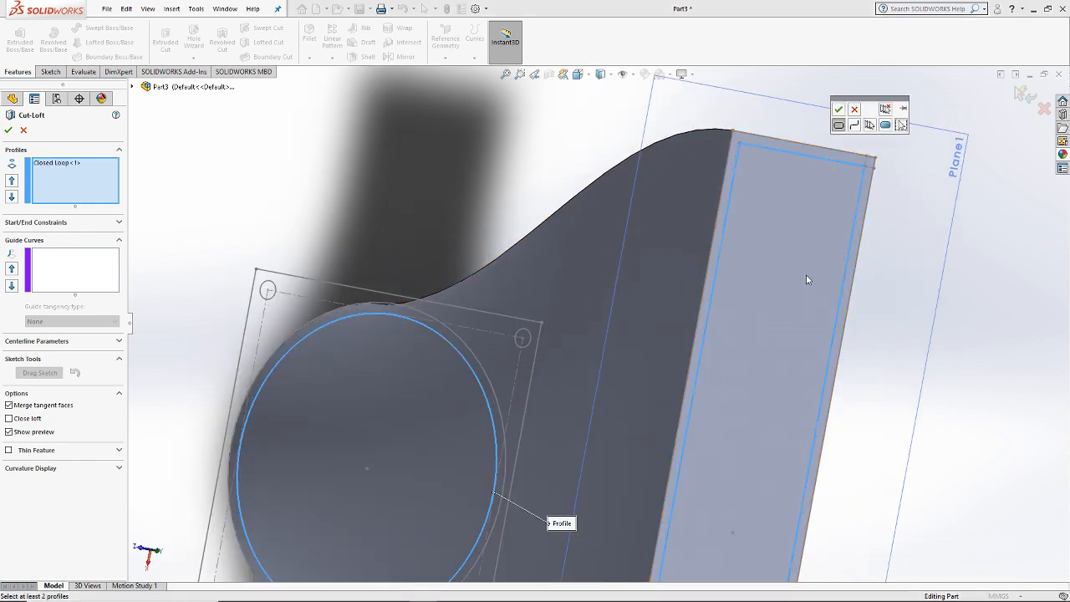
scroll(806, 279, up, 3)
click(838, 109)
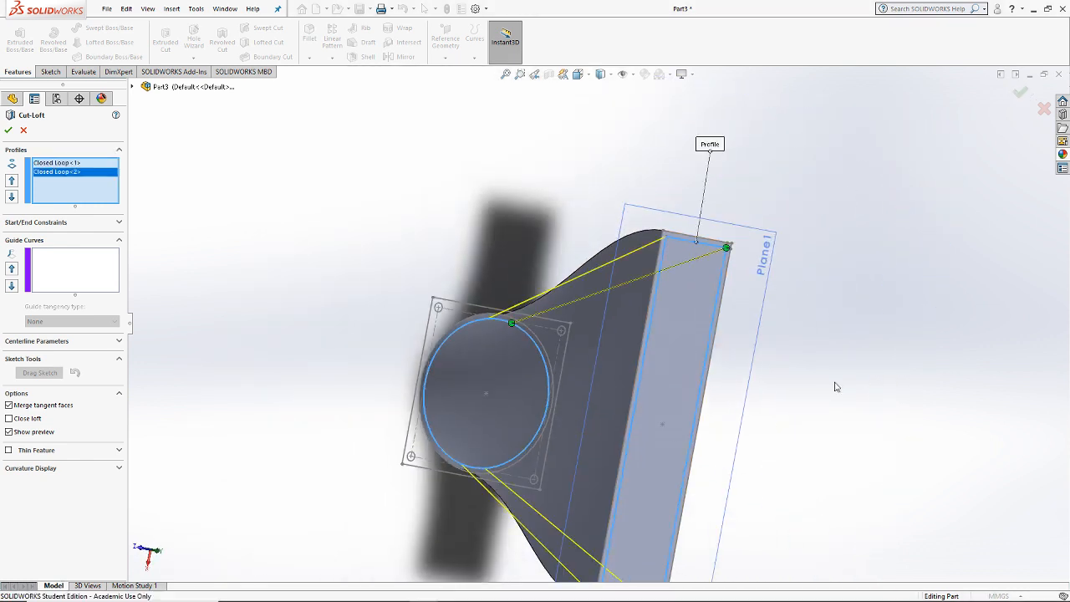
Step: Set the cut's start and end constraints to Normal To Profile and create the lofted cut
middle_drag(508, 354, 568, 336)
click(35, 222)
click(71, 247)
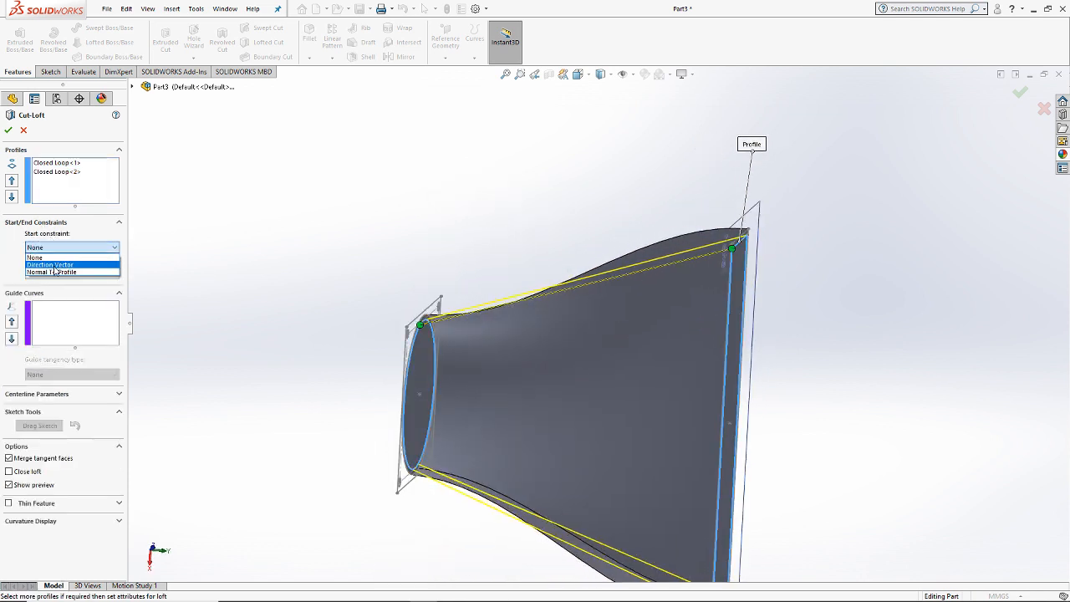
click(52, 272)
click(58, 321)
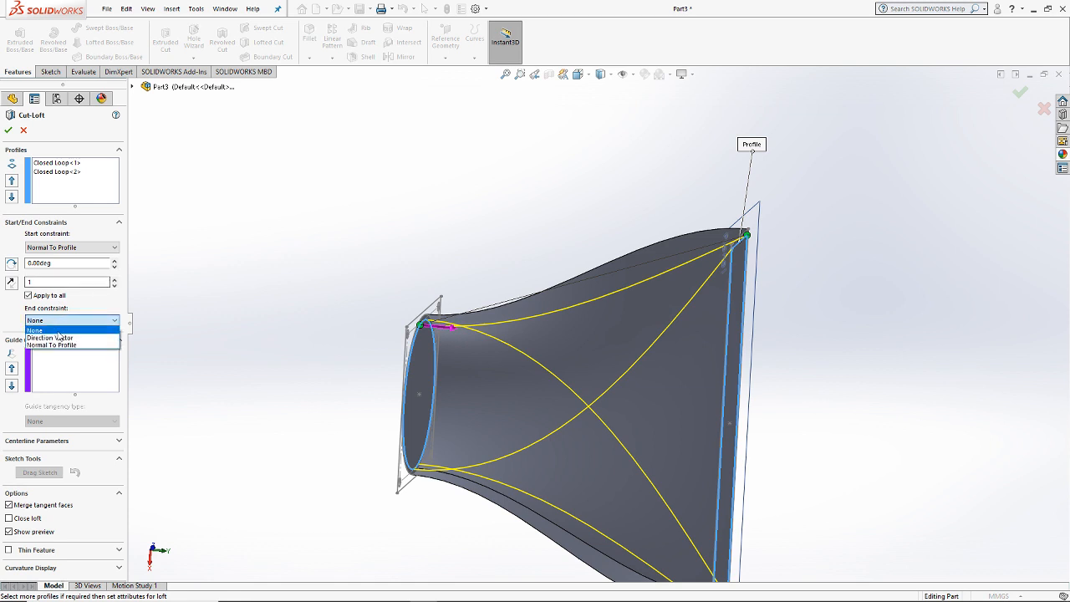
click(52, 344)
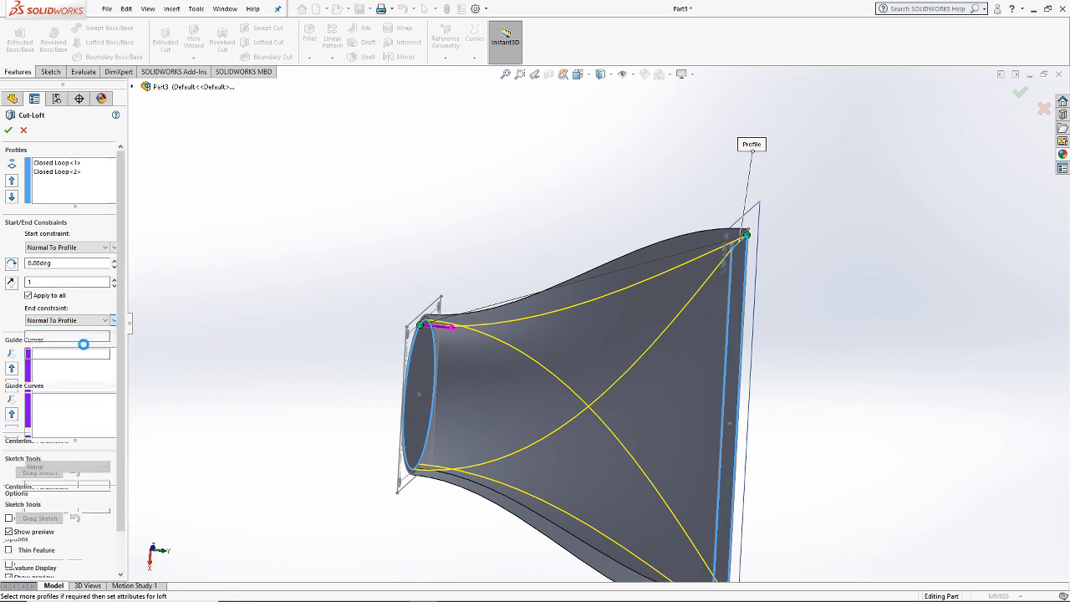
click(8, 130)
Step: Hide both profile sketches, Sketch1 and Sketch2, under the loft
scroll(690, 326, down, 5)
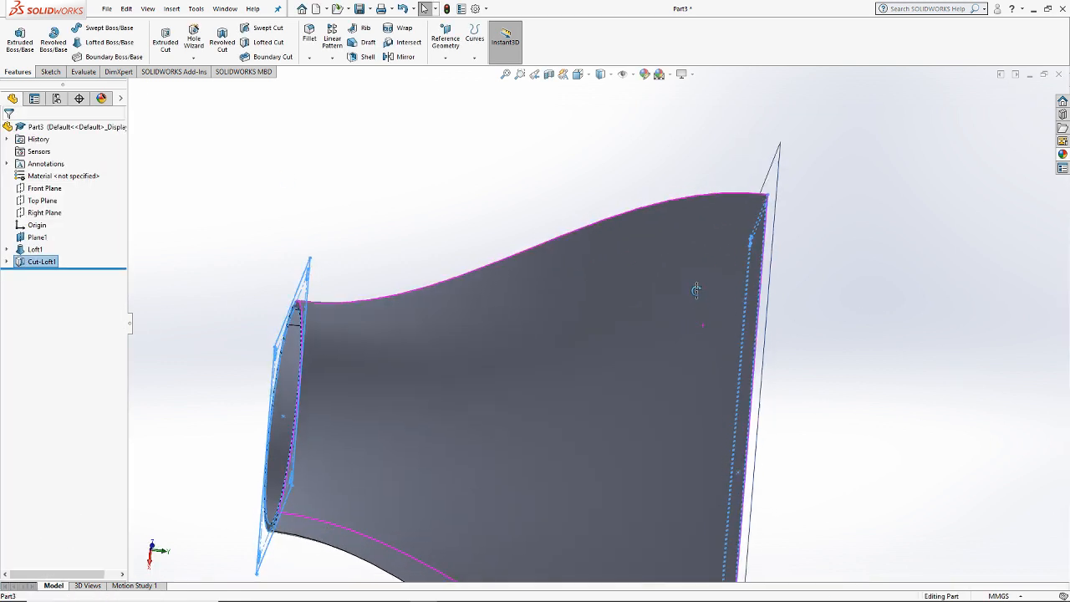
middle_drag(697, 290, 628, 243)
click(962, 433)
scroll(819, 446, up, 4)
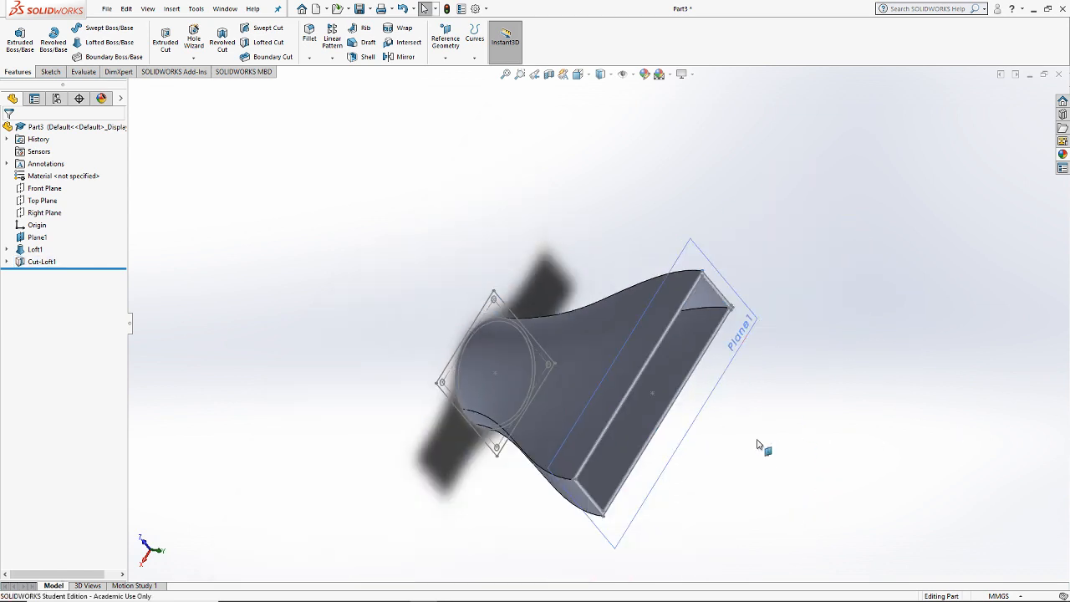
middle_drag(757, 444, 390, 218)
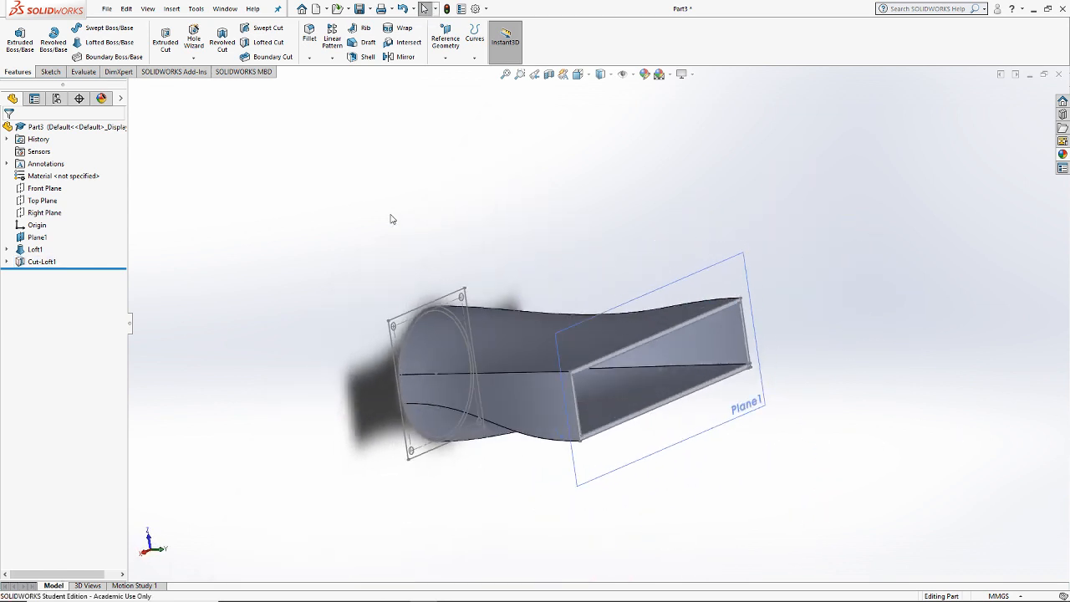
click(6, 250)
right_click(50, 273)
key(Escape)
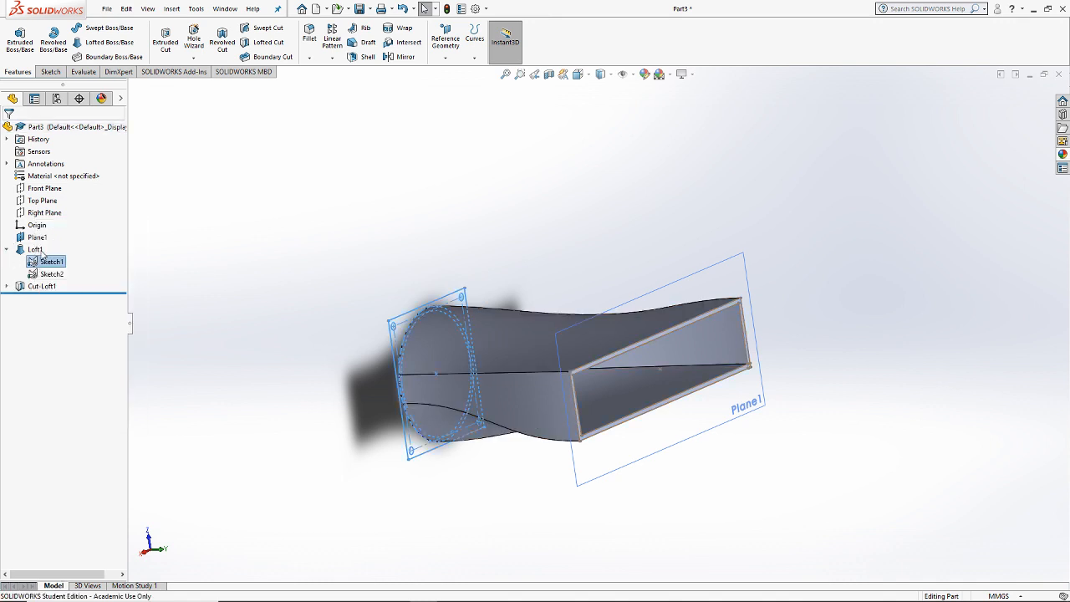
right_click(48, 274)
click(57, 251)
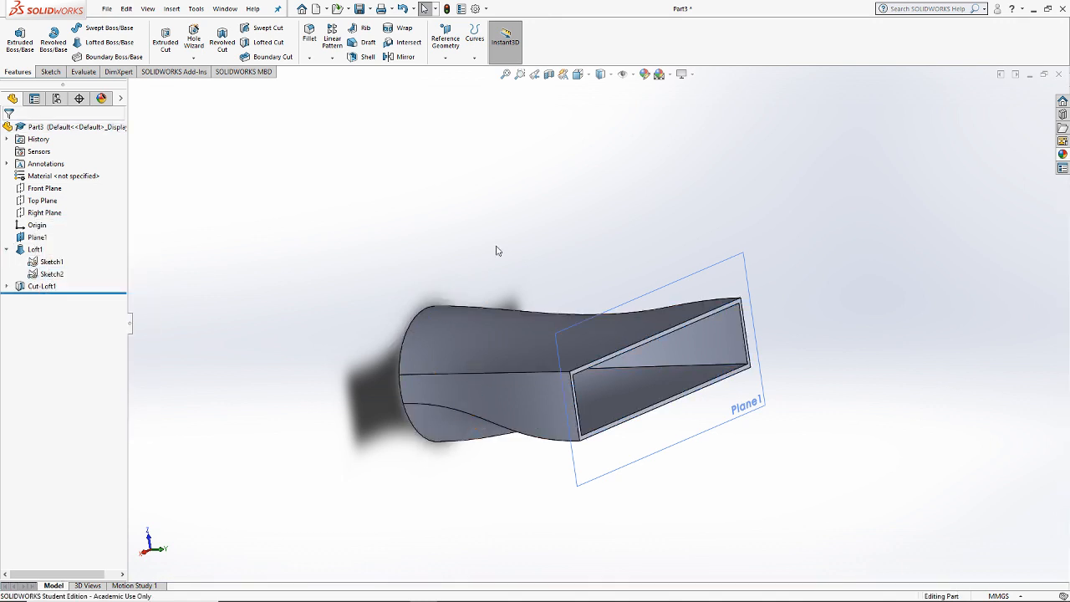
Step: Hide the reference plane Plane1
middle_drag(496, 248, 515, 252)
right_click(37, 237)
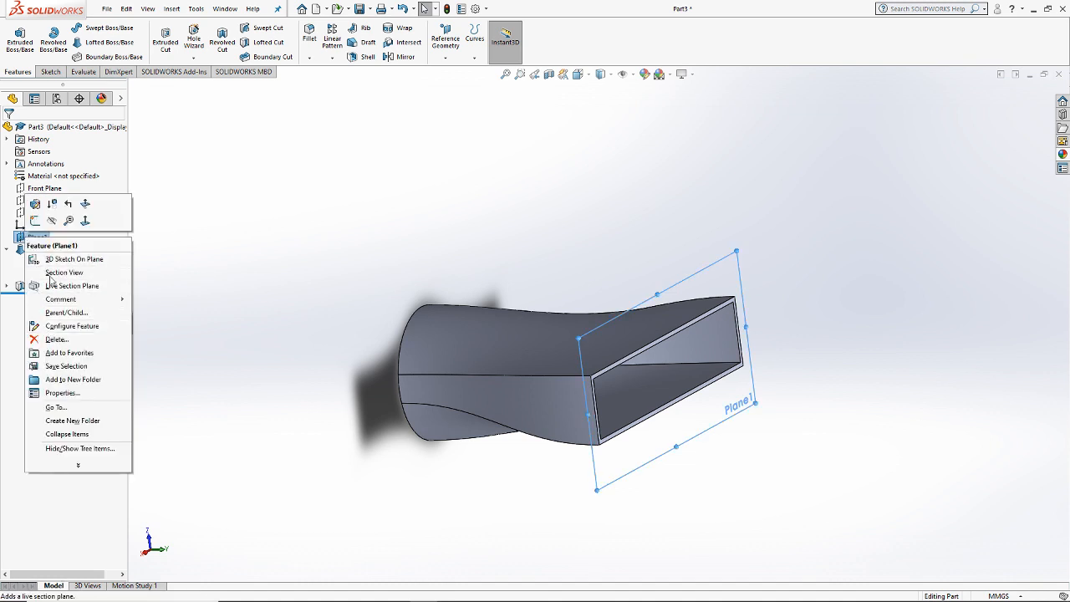
click(52, 222)
Step: Start a boss extrude from Sketch1 in the reversed direction, selecting the square plate region with its holes and the inner circle contour
middle_drag(482, 243, 539, 245)
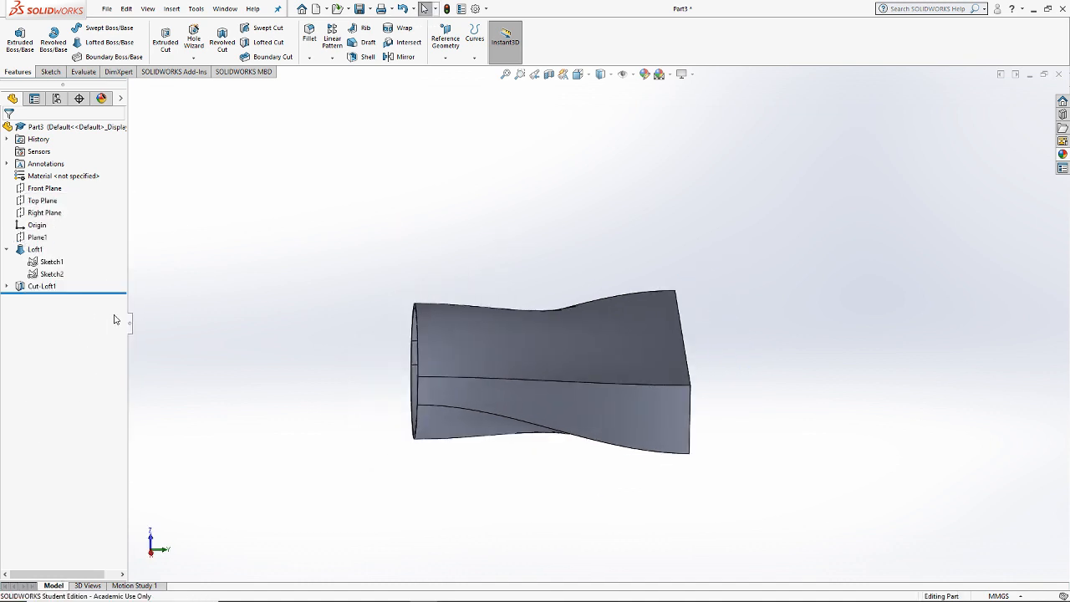
click(48, 261)
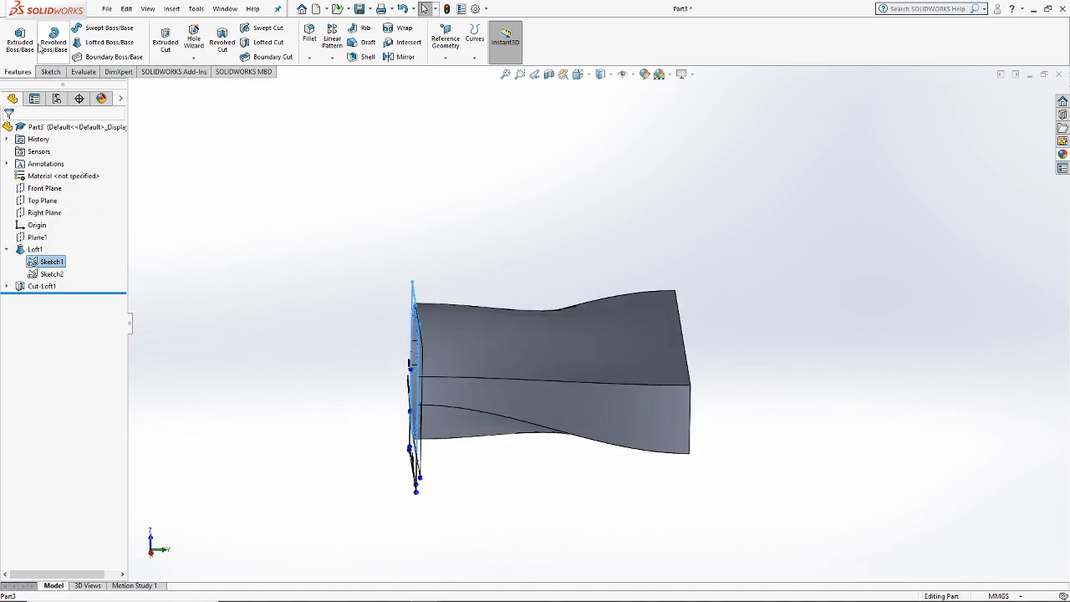
scroll(428, 366, down, 8)
middle_drag(504, 335, 450, 375)
click(578, 74)
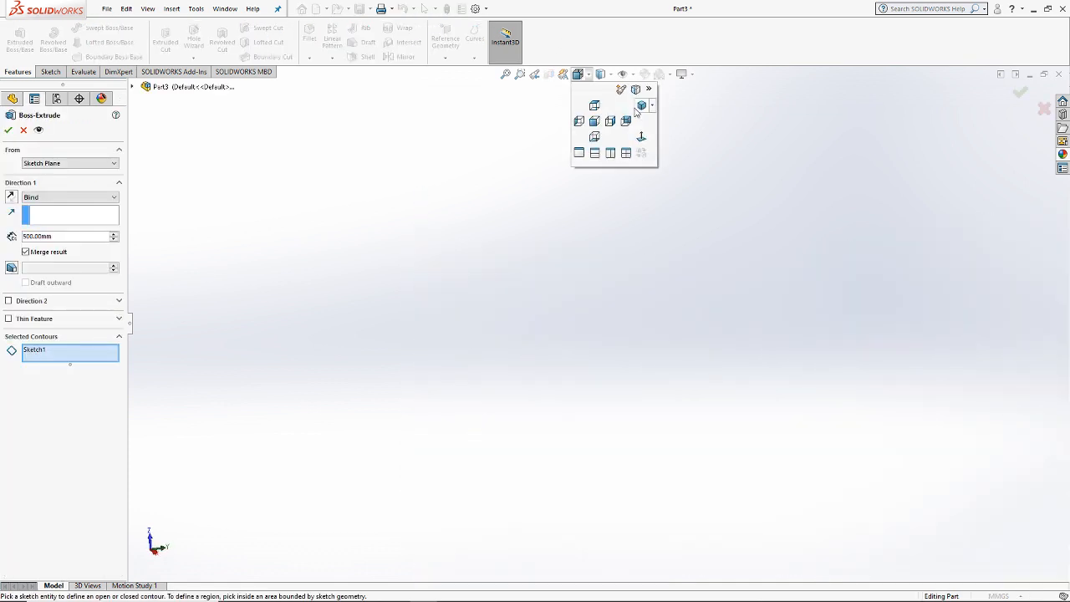
key(ctrl+7)
scroll(640, 353, down, 10)
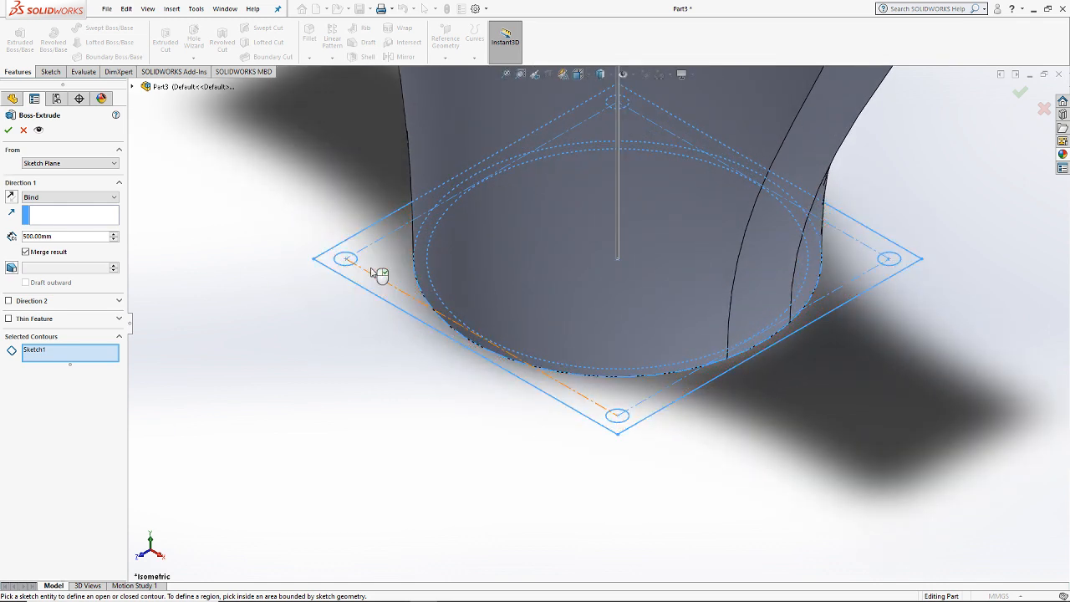
click(413, 264)
click(11, 197)
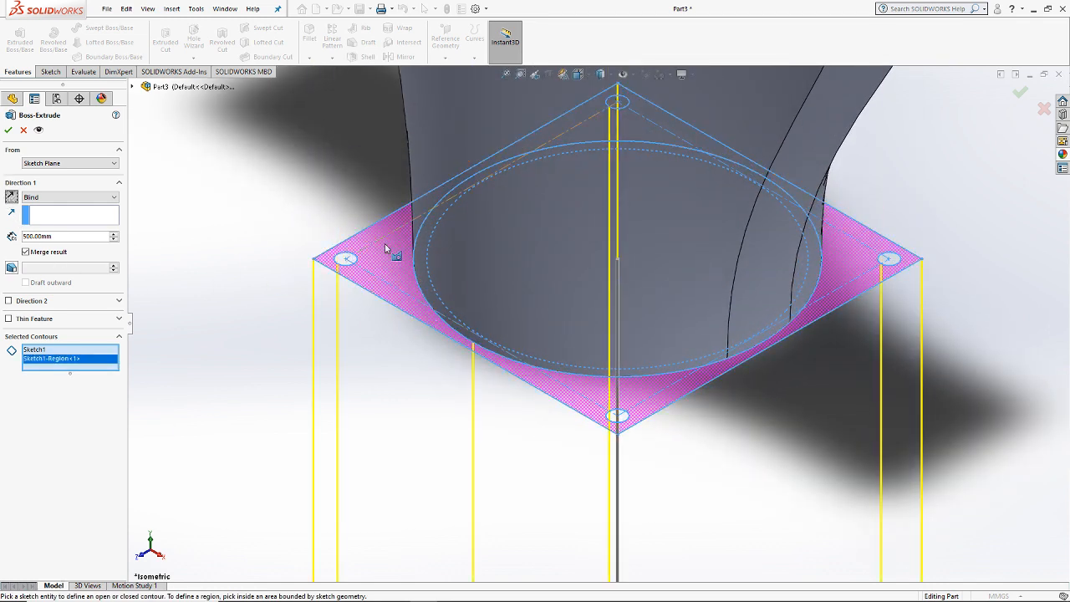
click(426, 263)
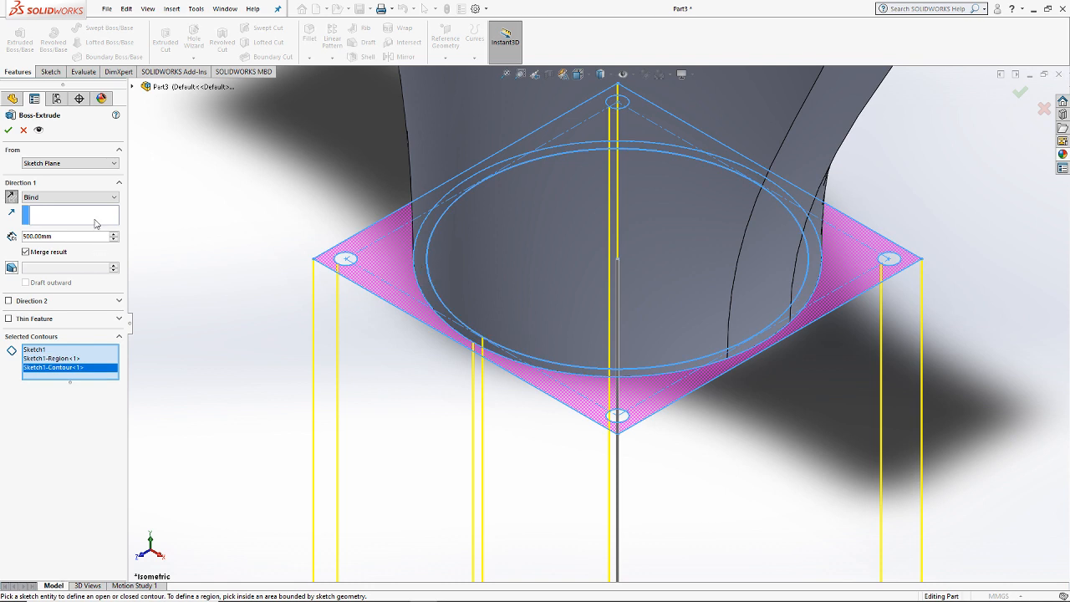
Step: Set the plate extrusion's blind depth to 5 mm
drag(75, 239, 2, 233)
text(5)
key(Return)
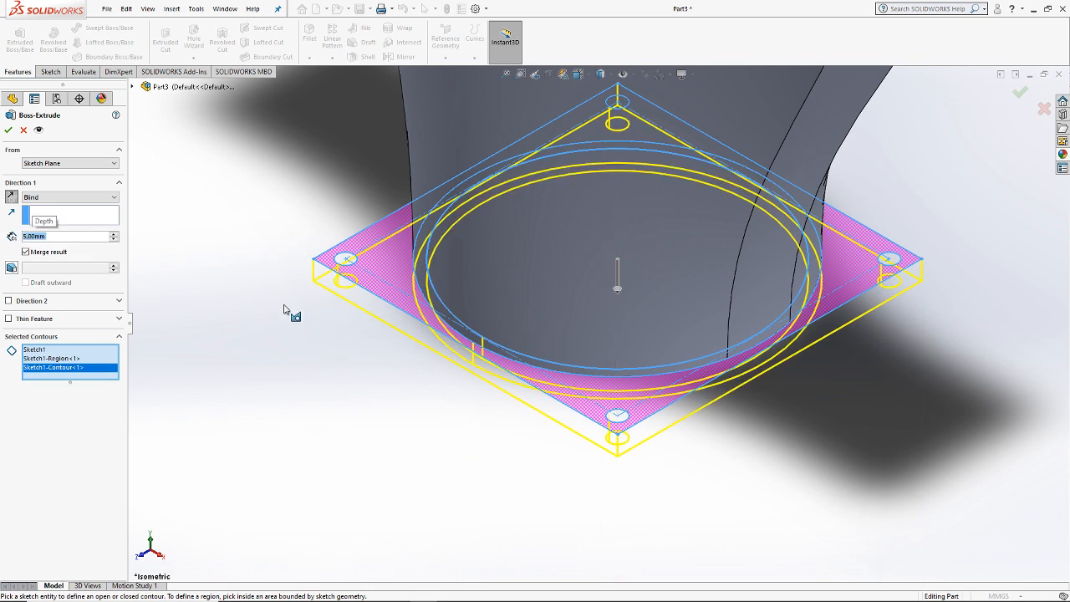
Step: Complete the 5 mm boss extrude of the mounting plate at the circular end
click(9, 130)
scroll(543, 172, up, 5)
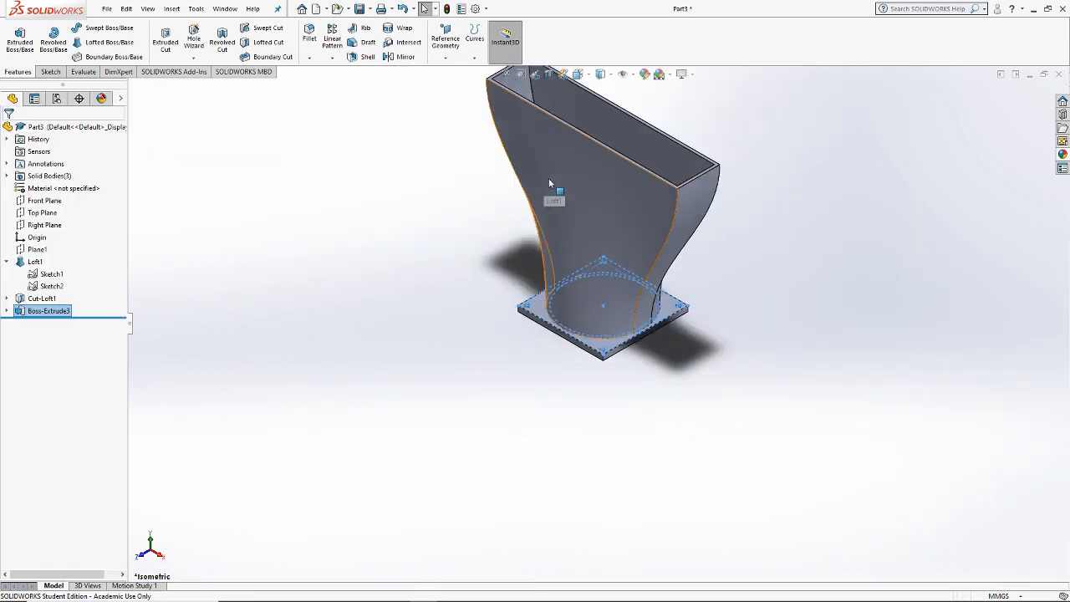
mouse_move(591, 305)
middle_down()
mouse_move(647, 189)
mouse_move(532, 301)
middle_up()
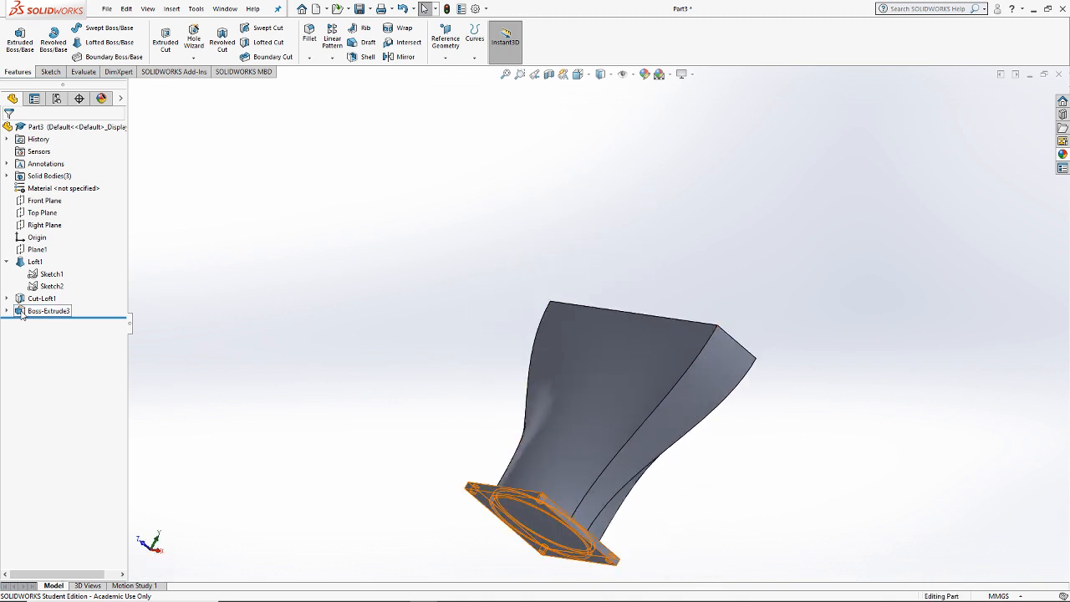
Step: Extrude the rectangular profile Sketch2 as a blind 50 mm boss beyond the loft's rectangular end
click(34, 286)
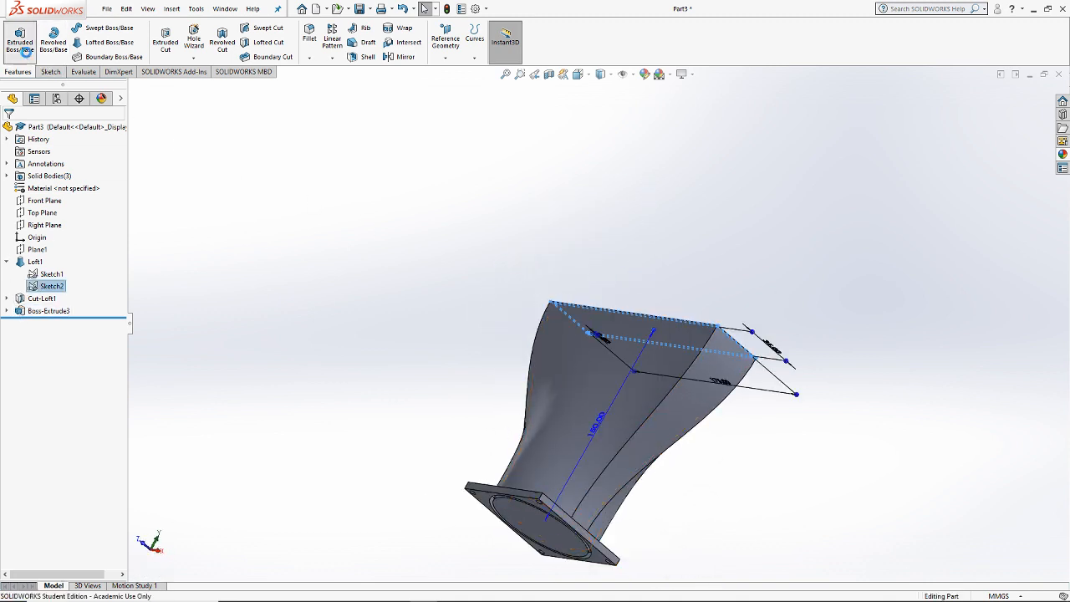
click(20, 38)
click(113, 233)
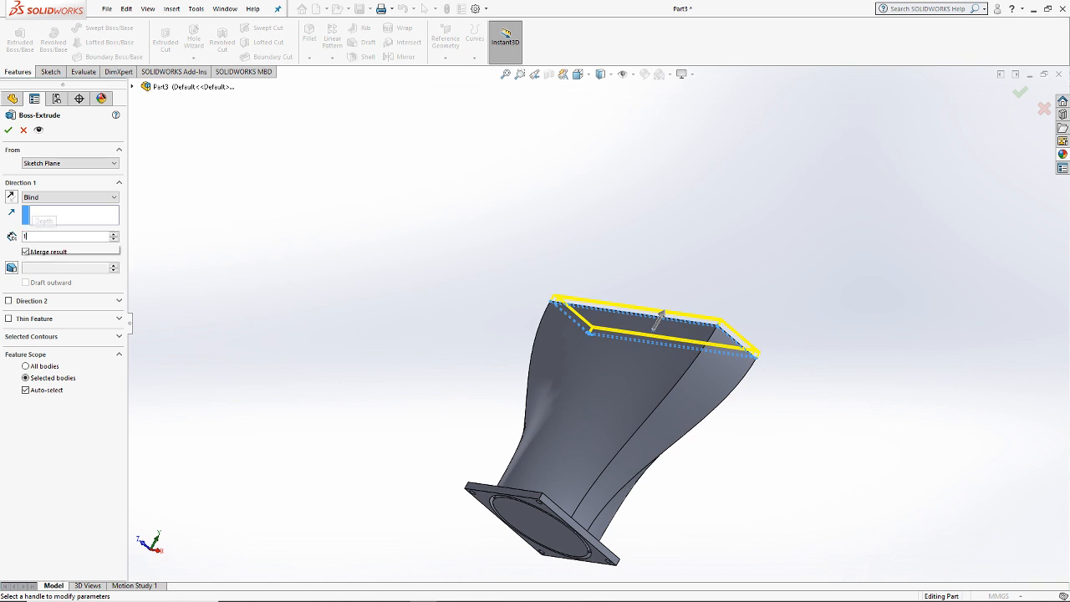
click(113, 233)
click(8, 130)
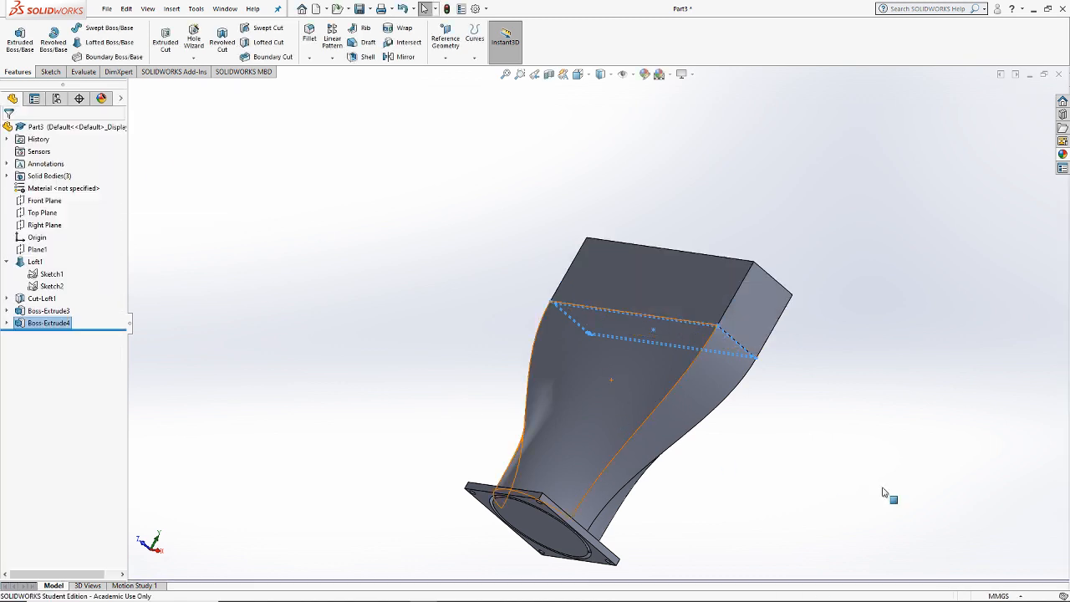
middle_drag(697, 389, 433, 296)
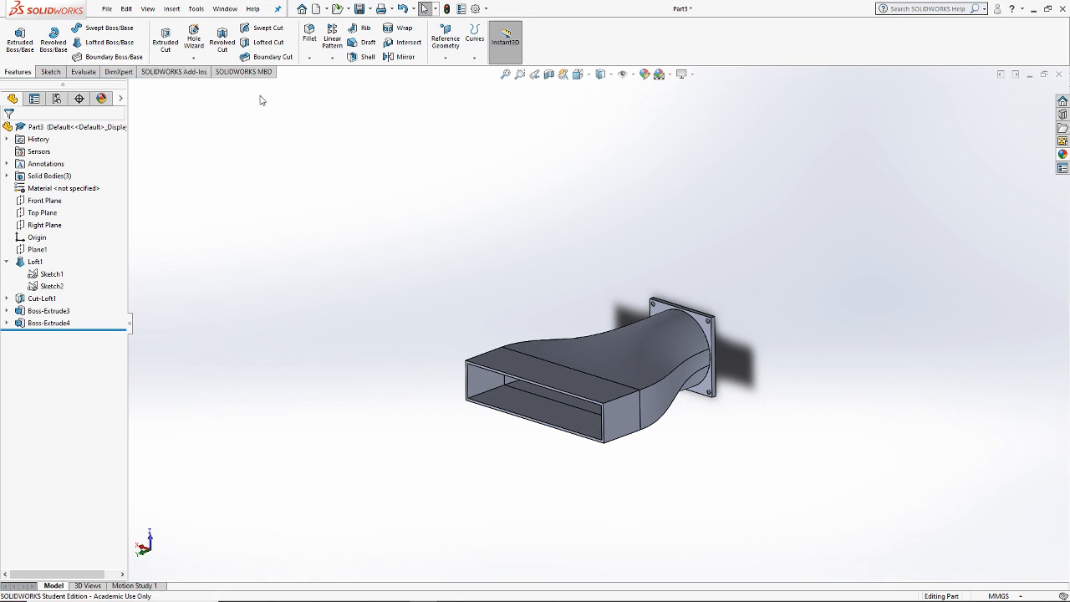
scroll(632, 368, down, 3)
middle_drag(637, 359, 614, 270)
click(310, 38)
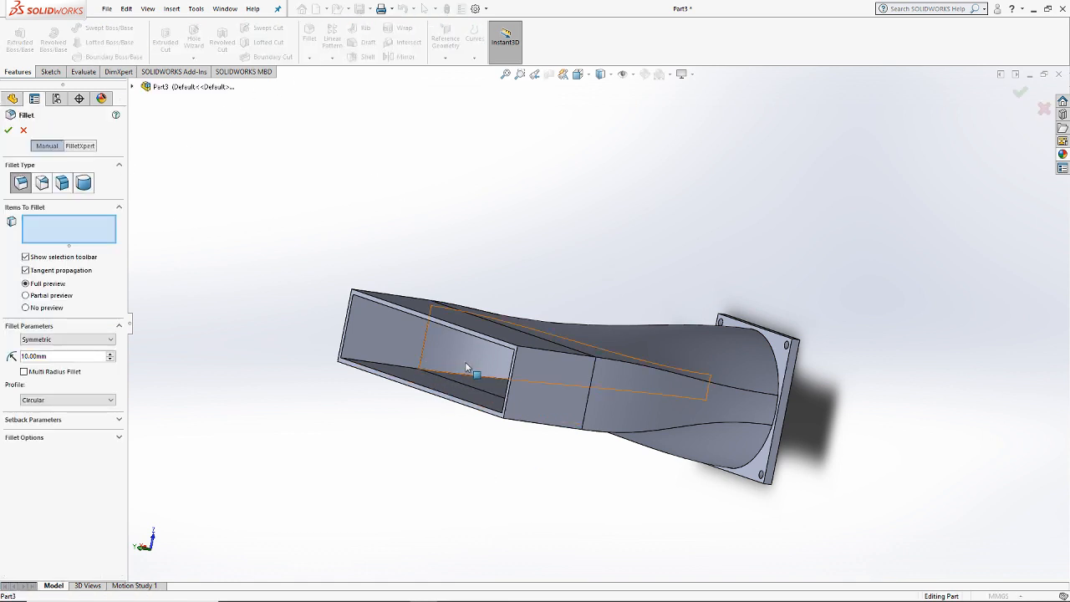
middle_drag(465, 361, 560, 368)
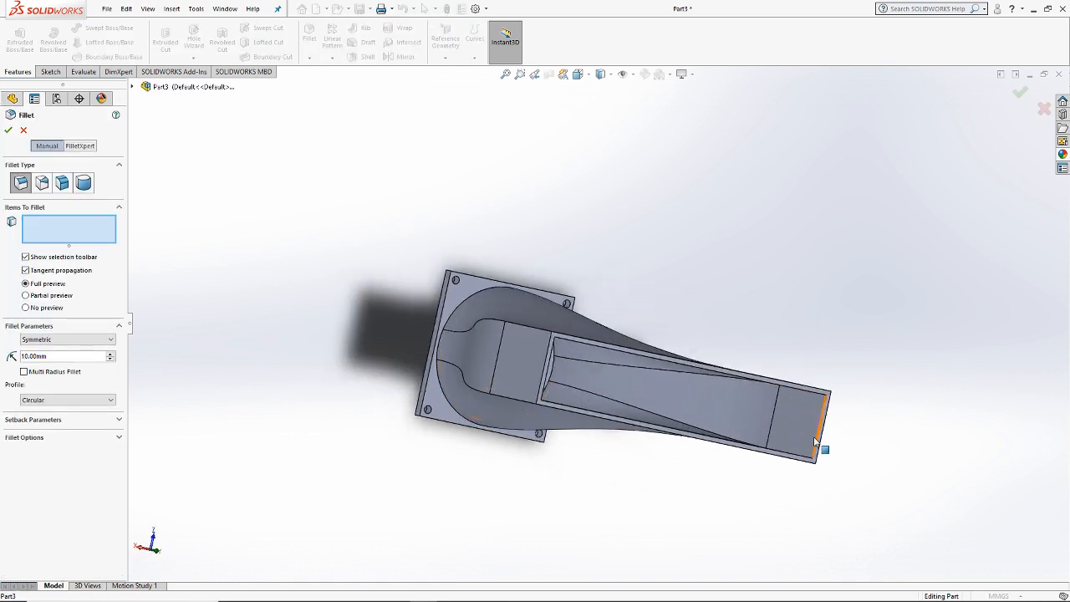
text(2)
key(Return)
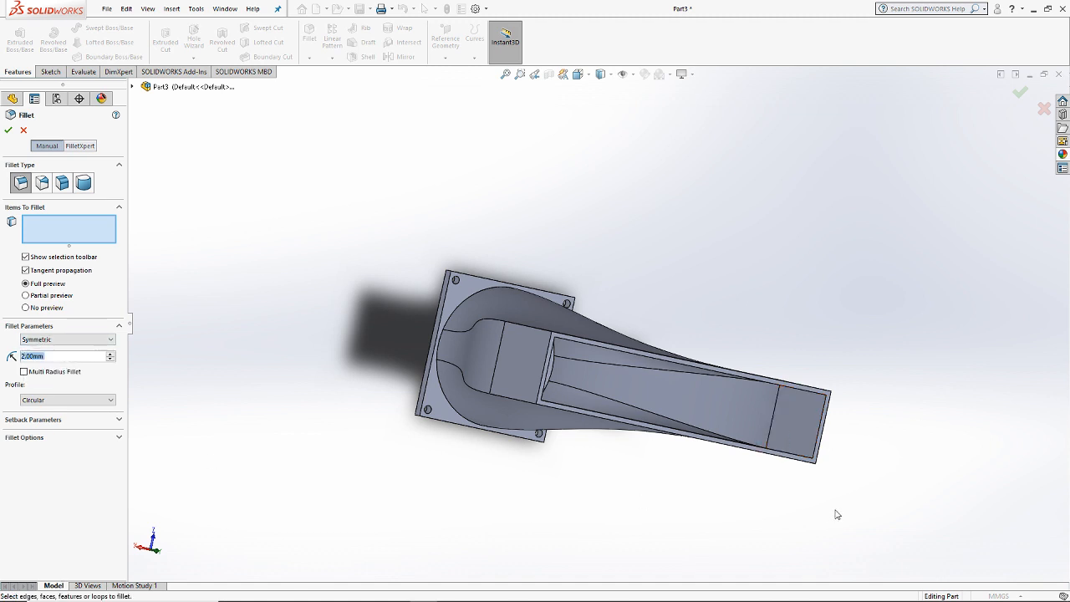
scroll(766, 414, down, 5)
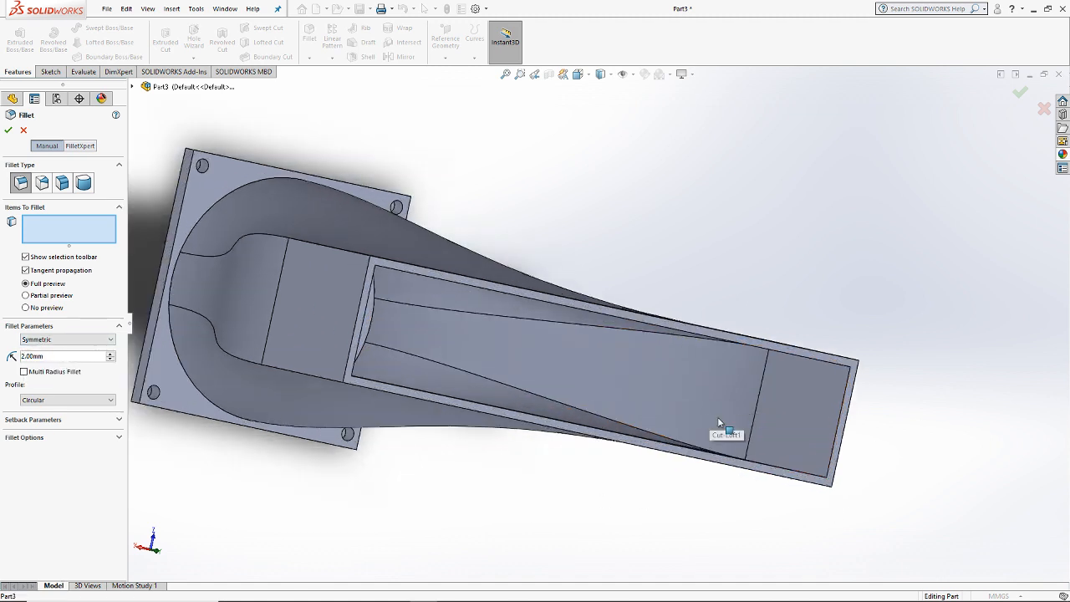
middle_drag(717, 416, 560, 339)
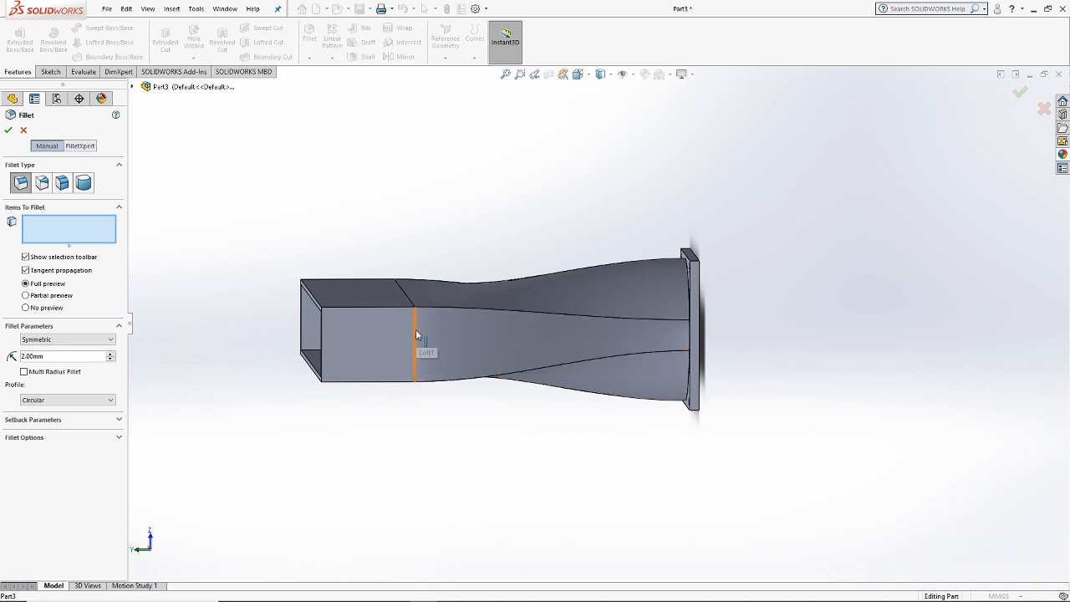
middle_drag(413, 354, 375, 375)
scroll(313, 356, down, 3)
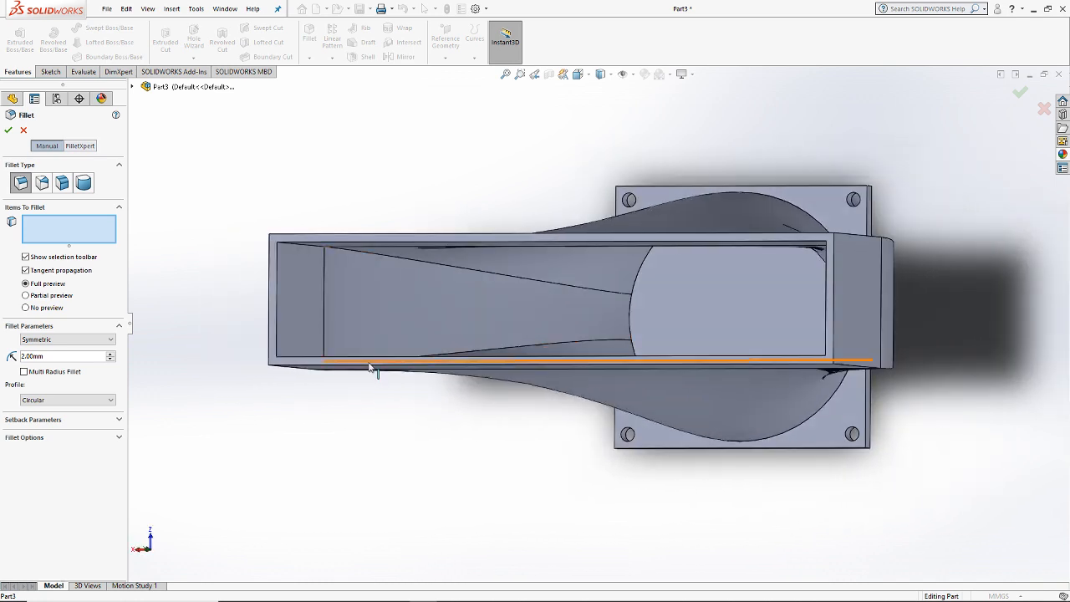
click(24, 130)
Step: Edit the plate extrusion Boss-Extrude3, replacing its contours with the outer plate region and the thin ring between the circles, leaving the inner circle open
click(30, 323)
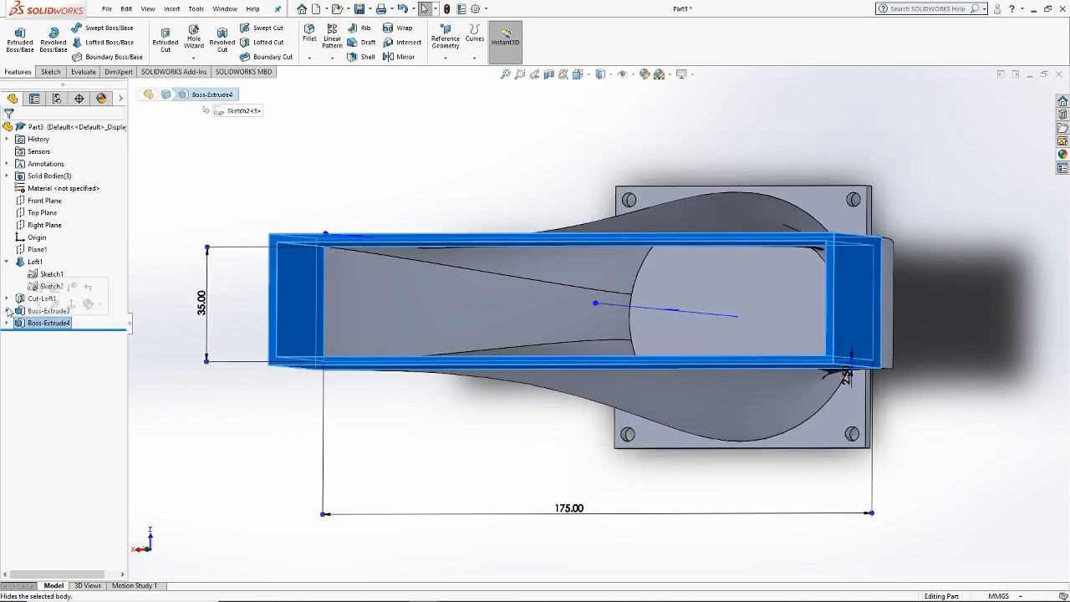
click(33, 313)
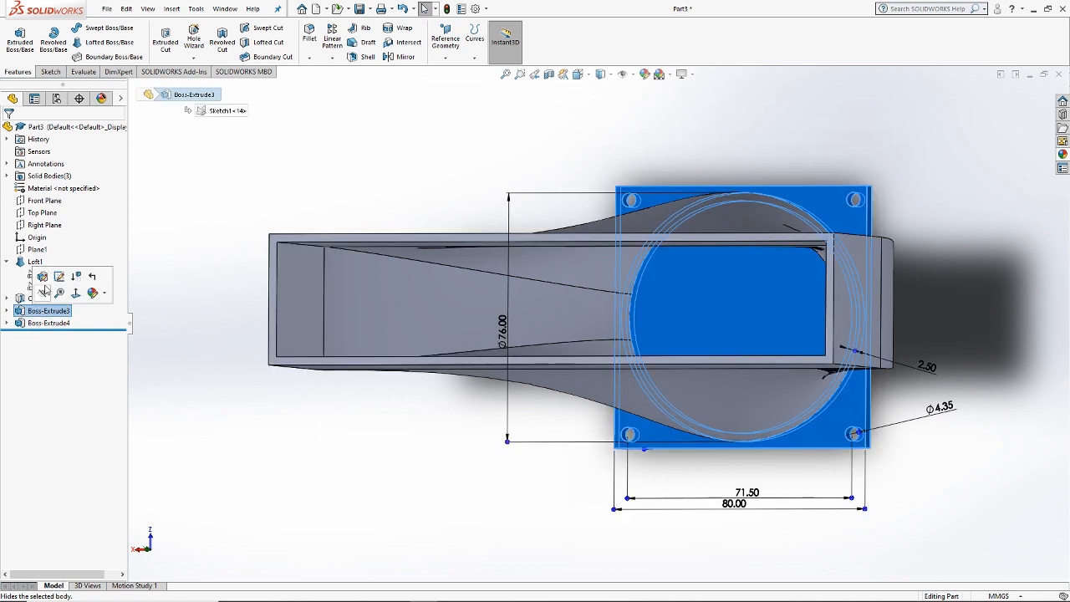
click(44, 276)
right_click(87, 335)
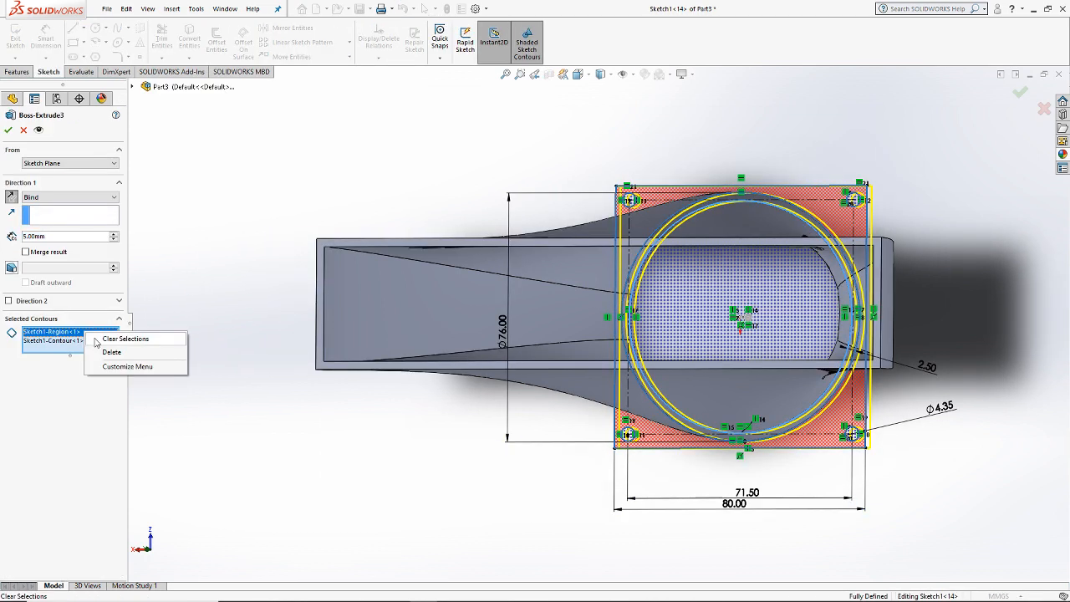
click(117, 340)
click(817, 224)
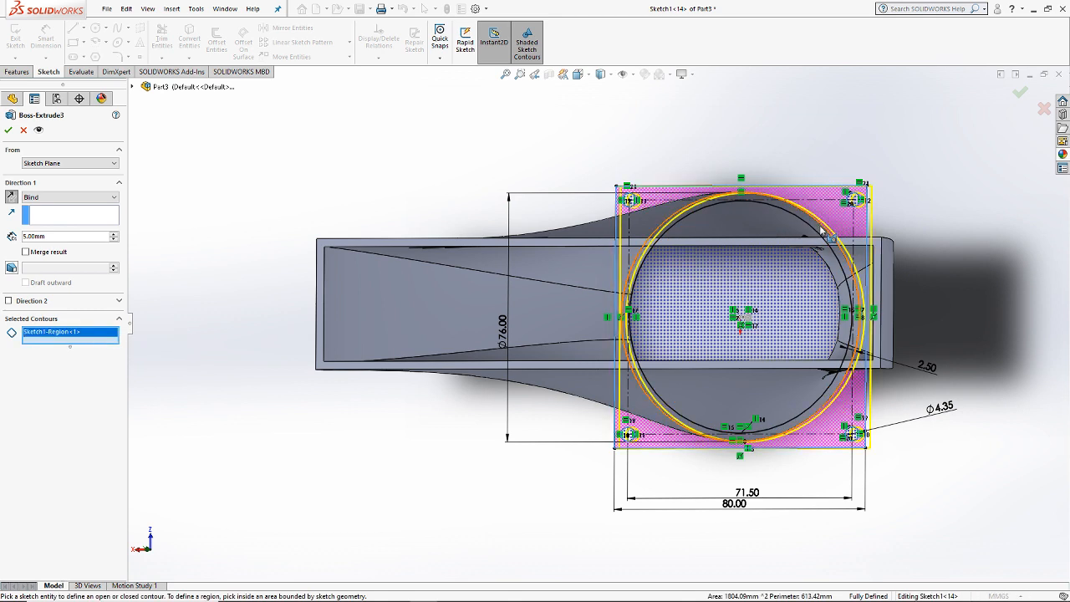
click(805, 250)
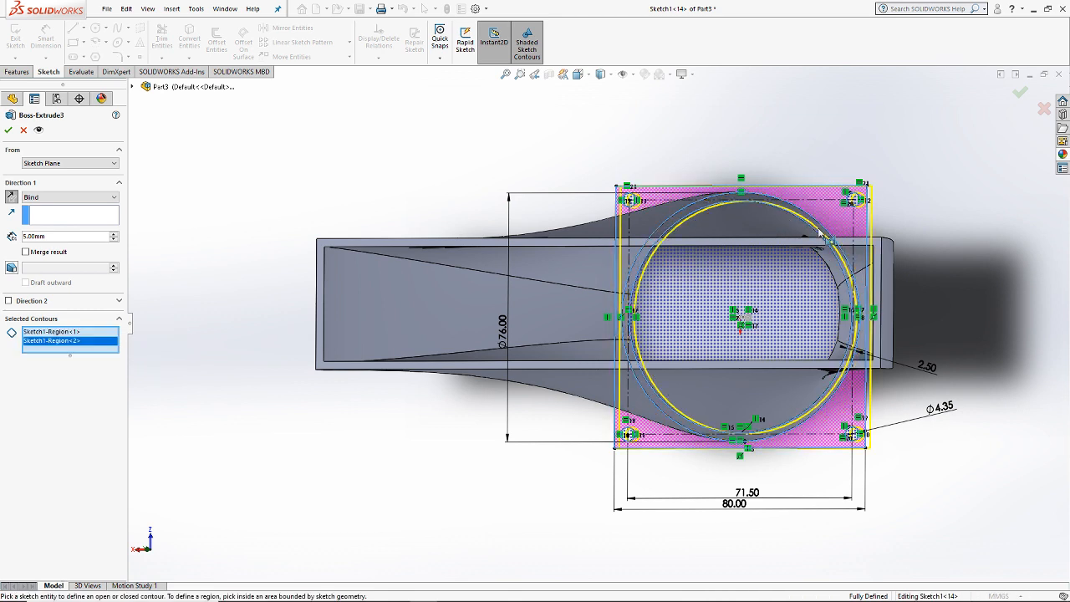
click(8, 130)
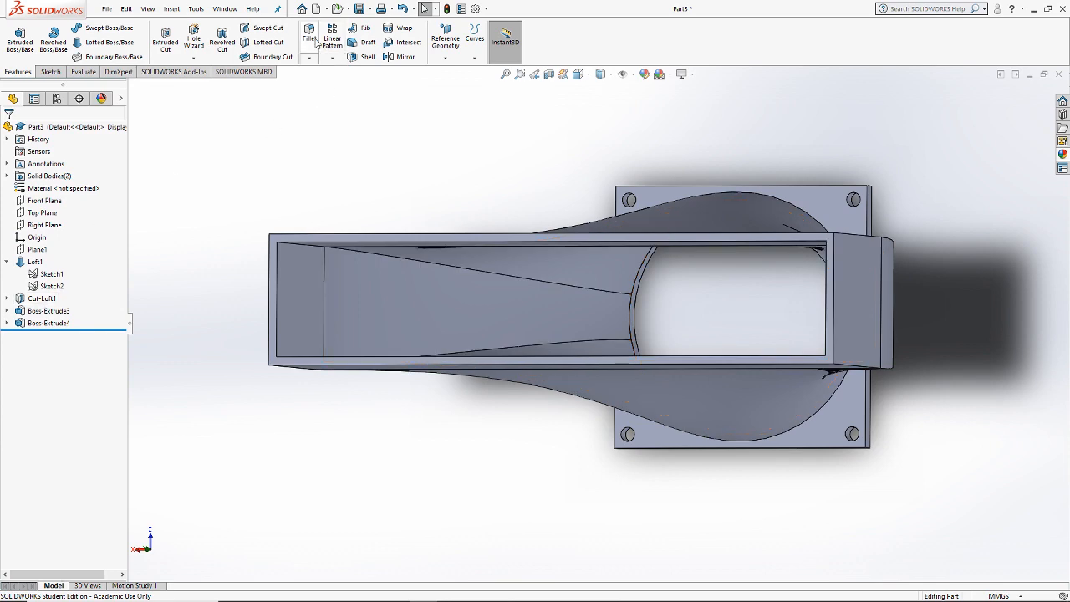
Step: Start a fillet on the circular edge of the mounting plate's central opening and try to add the duct's edge at the plate
click(311, 38)
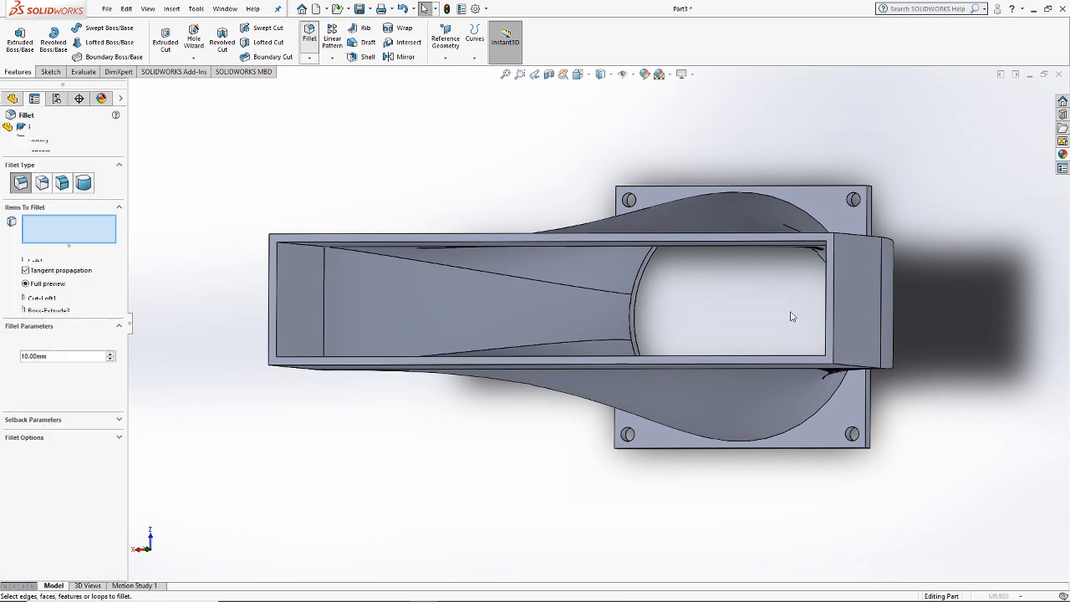
click(638, 297)
middle_drag(690, 298, 710, 299)
scroll(533, 269, down, 1)
middle_drag(533, 269, 553, 297)
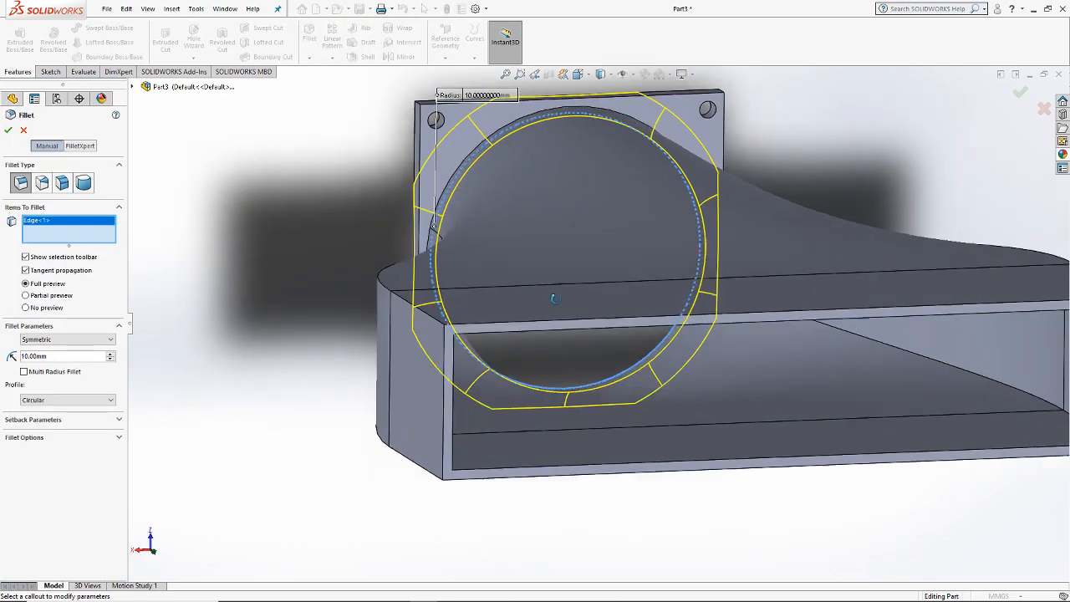
click(461, 168)
click(501, 231)
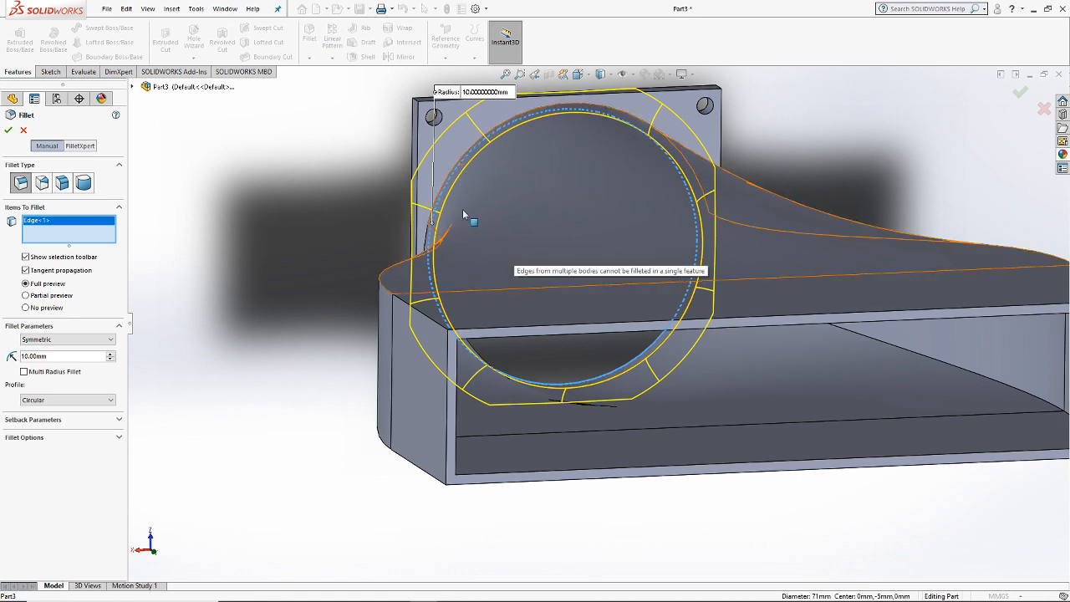
Step: Set the fillet radius for the plate's opening edge to 2.5 mm and check the preview
scroll(444, 178, down, 1)
text(2.5)
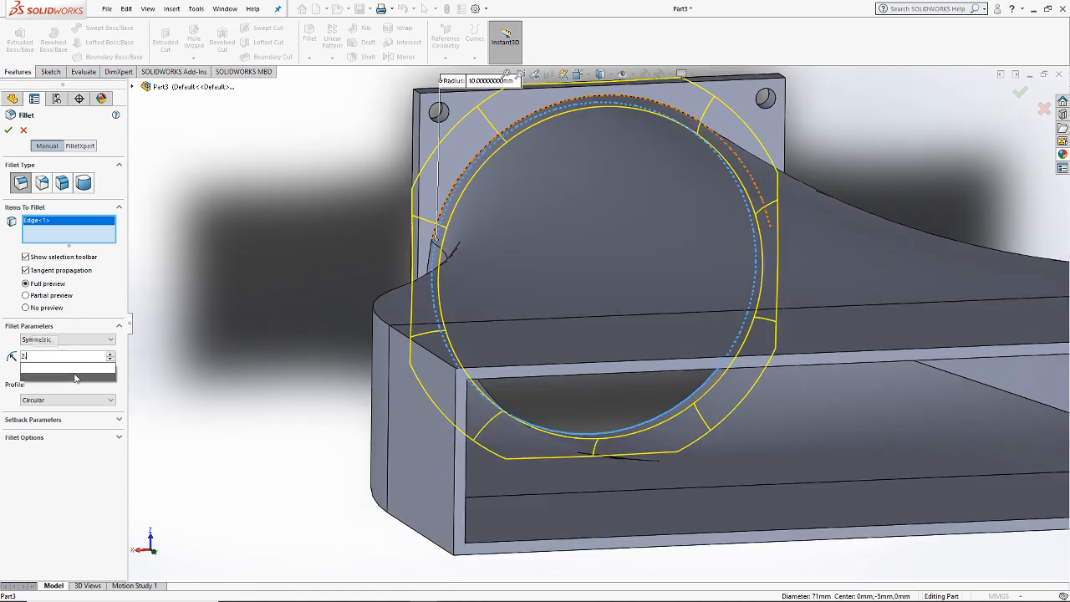
key(Return)
middle_drag(461, 178, 547, 237)
scroll(497, 172, down, 3)
scroll(547, 235, up, 1)
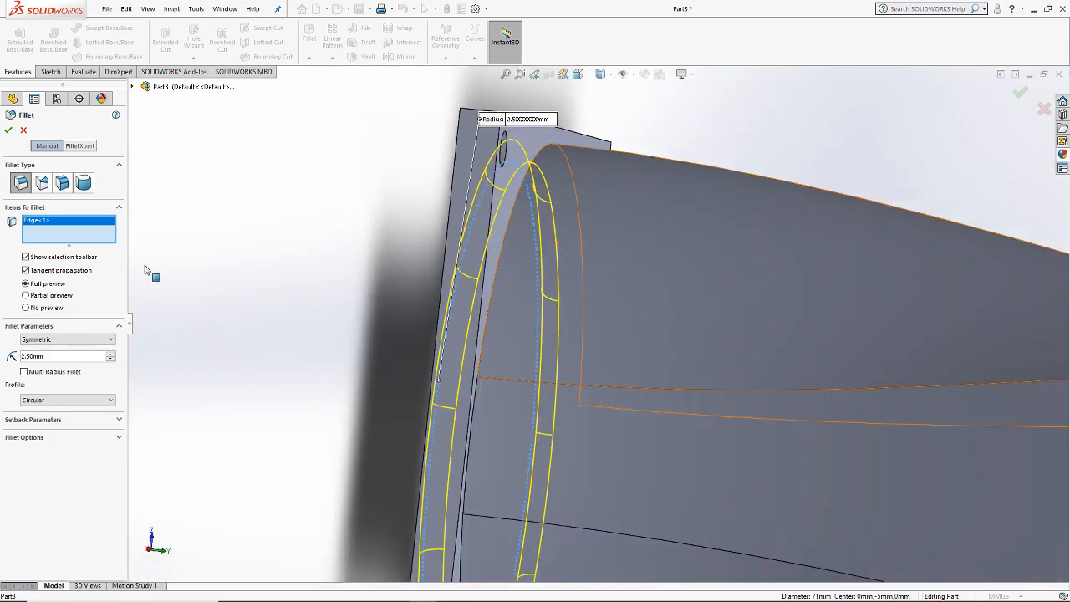
Step: Set the fillet radius to 2 mm and apply the fillet to the plate's circular opening edge
click(59, 357)
text(2)
key(Return)
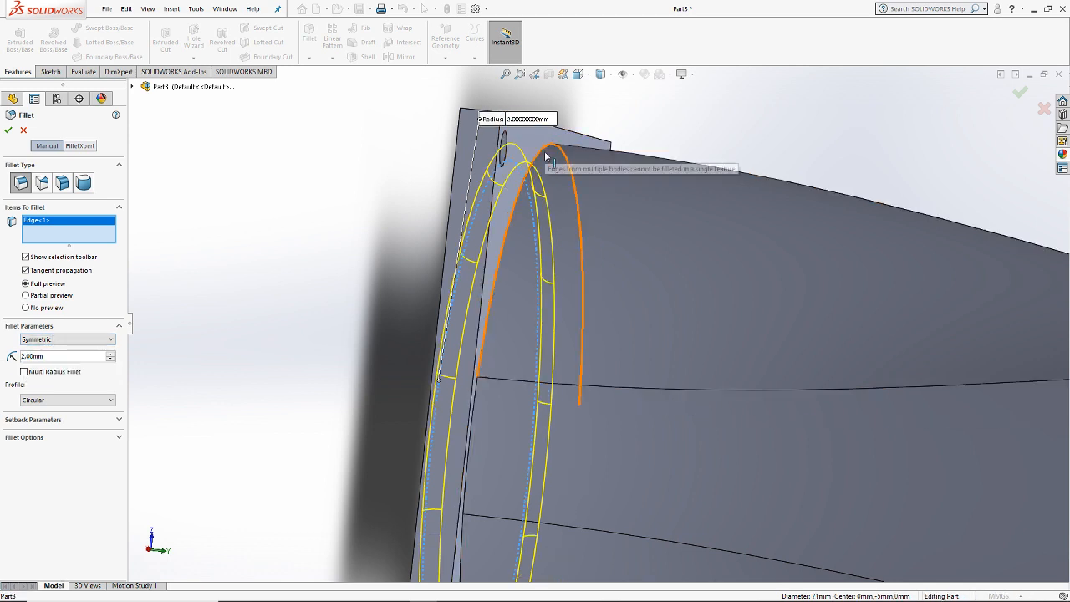
scroll(510, 261, up, 2)
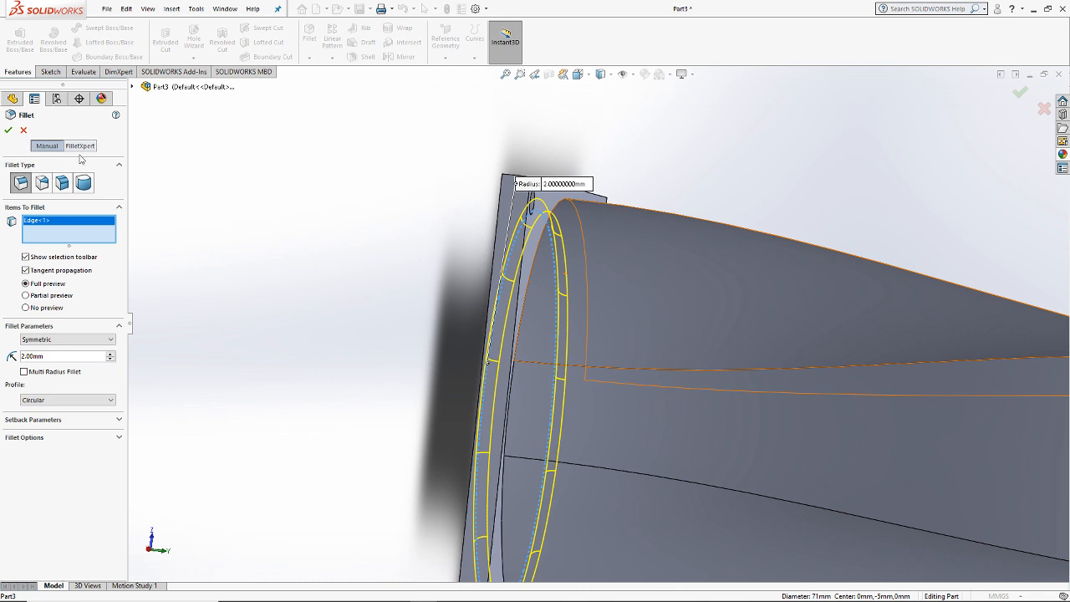
click(9, 131)
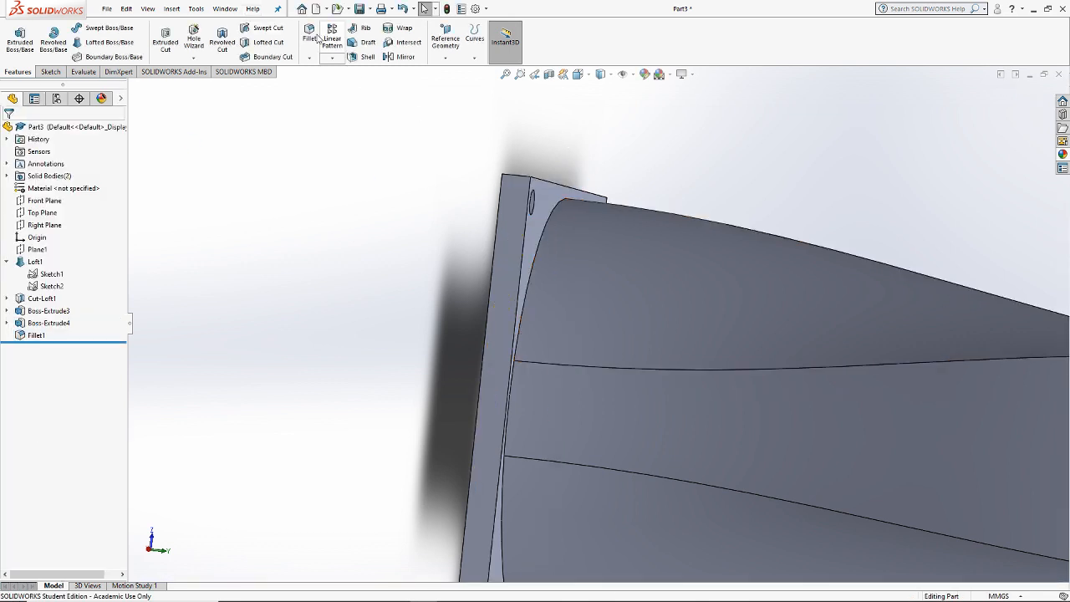
Step: Try to fillet the duct's outer edge where it meets the mounting plate with a 2 mm radius
click(317, 36)
click(568, 269)
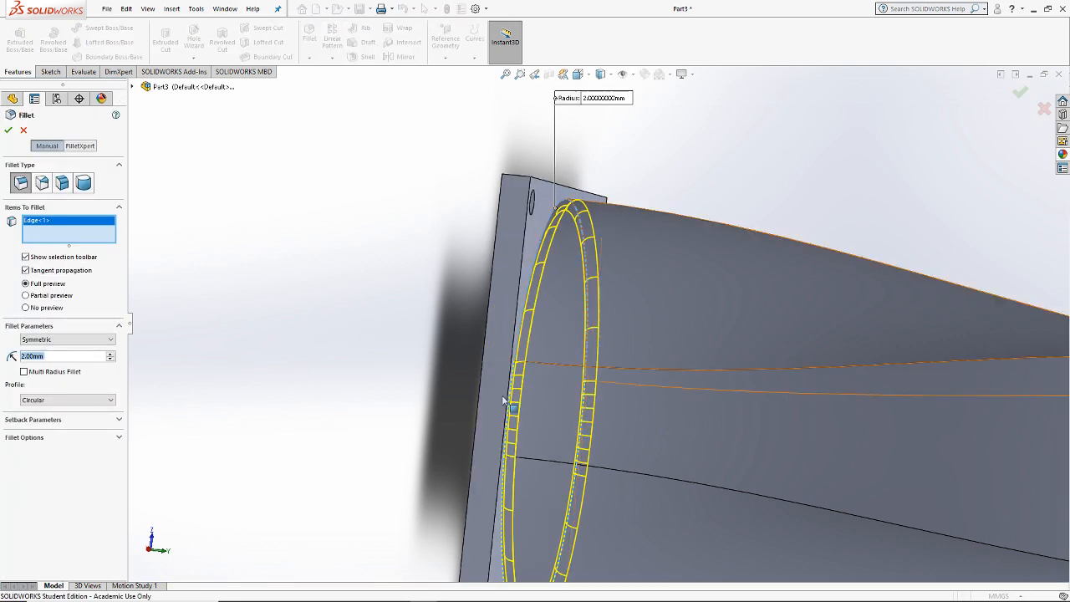
click(9, 130)
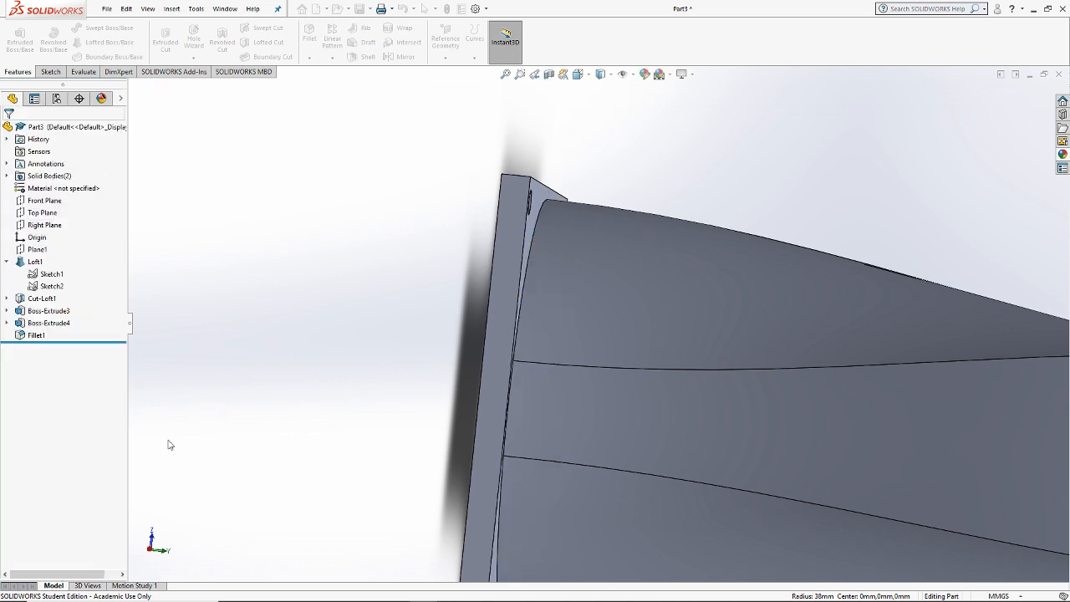
Step: Edit the rectangular extension Boss-Extrude4 and set its feature scope to all bodies
click(48, 322)
right_click(48, 322)
click(106, 317)
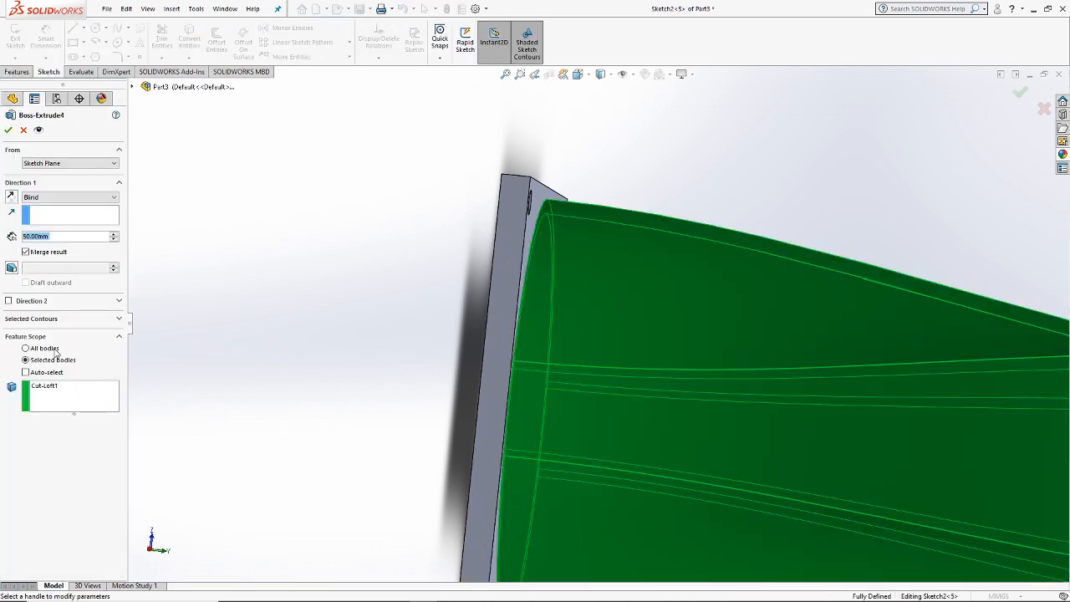
click(54, 349)
click(8, 131)
click(253, 322)
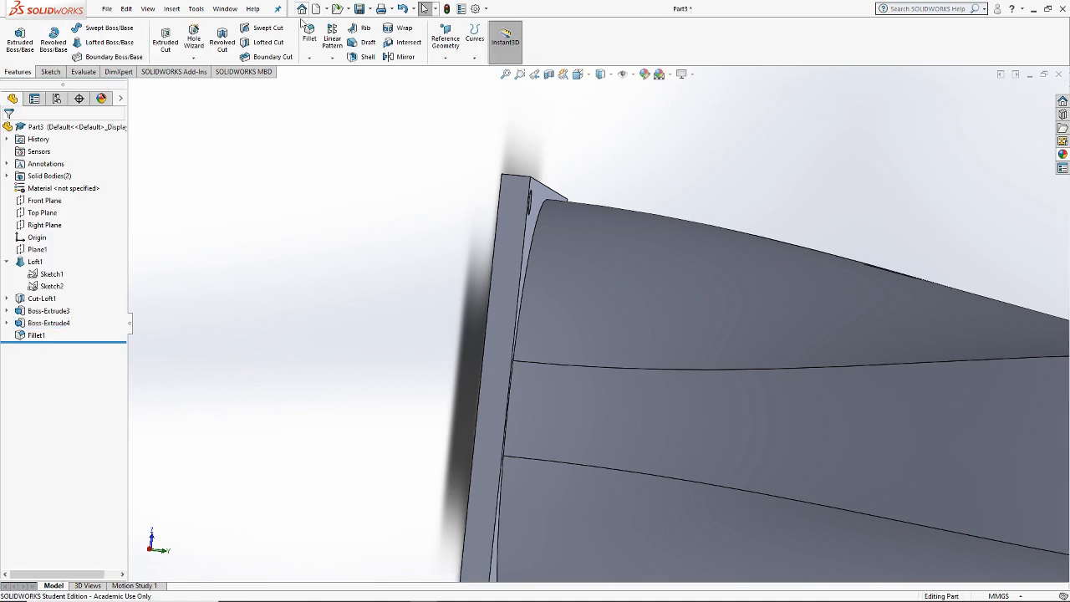
key(Return)
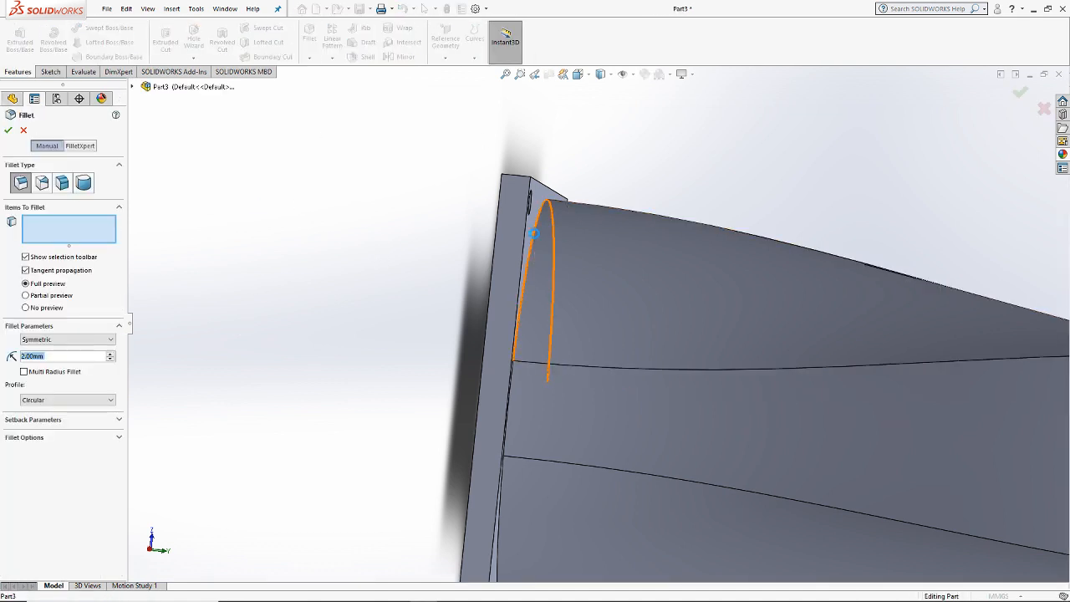
click(583, 349)
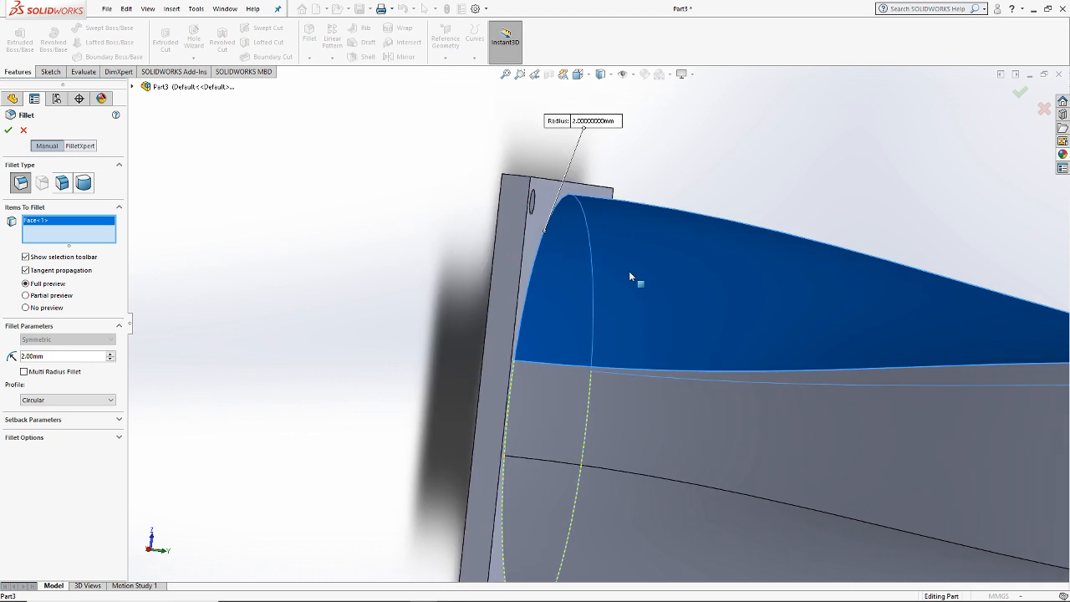
click(600, 269)
click(542, 242)
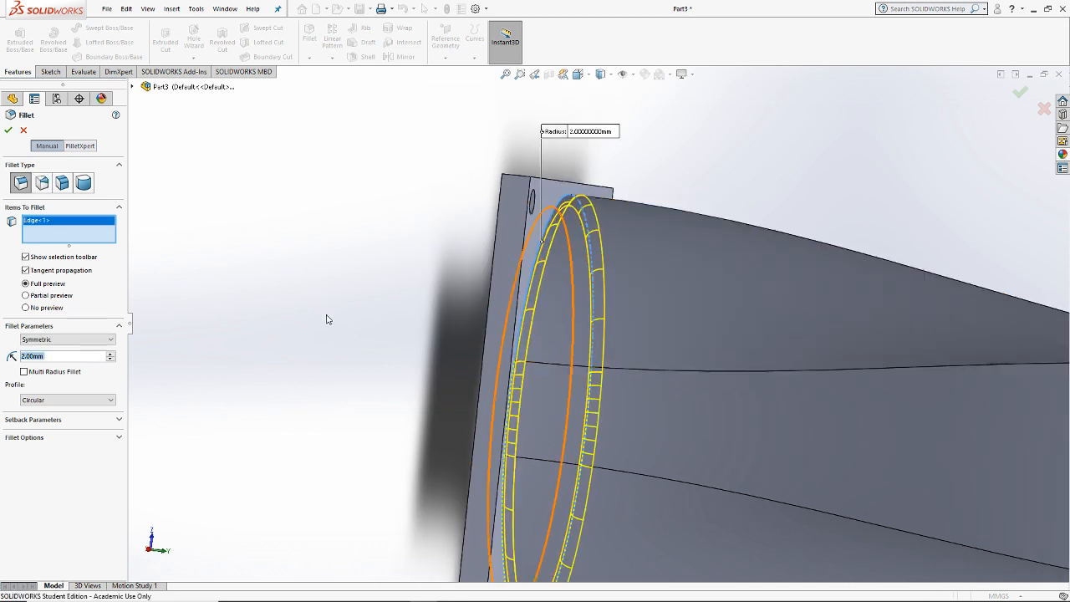
click(23, 131)
scroll(434, 323, up, 5)
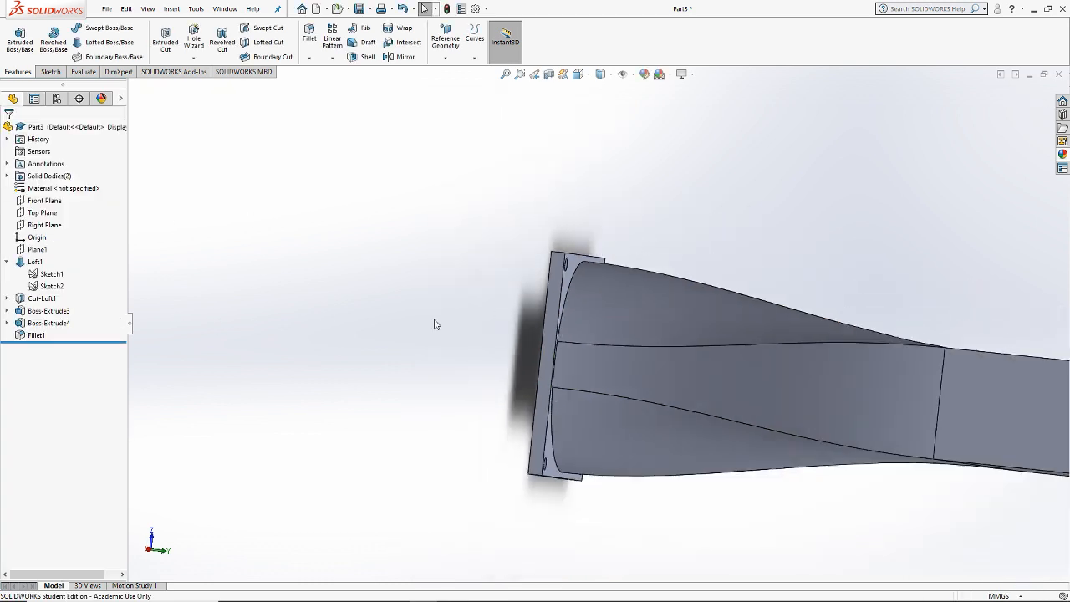
middle_drag(904, 349, 898, 379)
scroll(886, 364, up, 4)
scroll(851, 339, down, 3)
scroll(851, 338, down, 3)
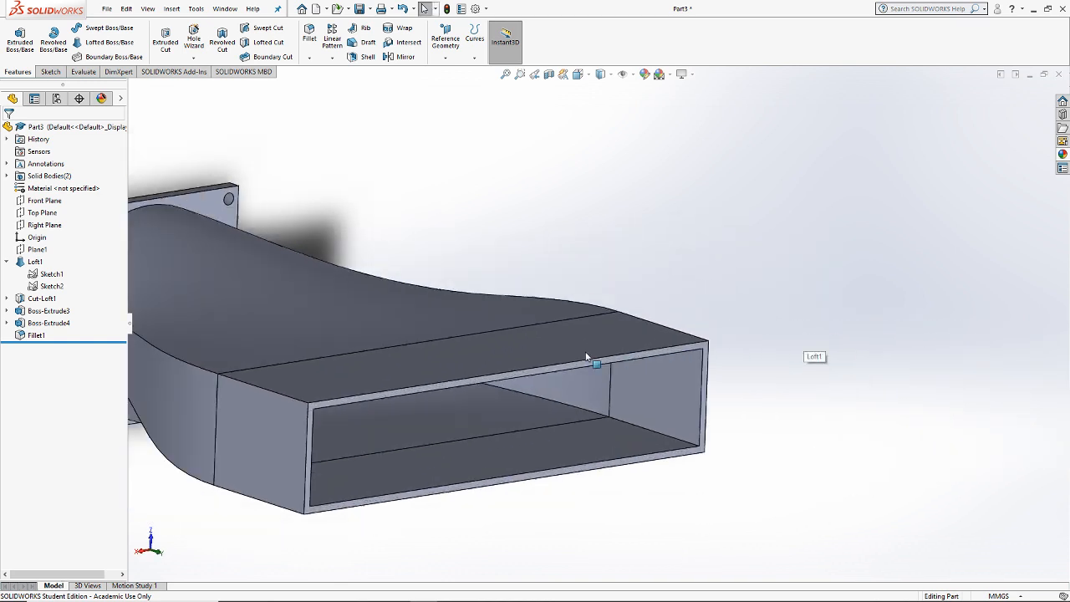
Step: Close the duct part without saving its changes and create a new part document
scroll(815, 356, up, 3)
click(1059, 74)
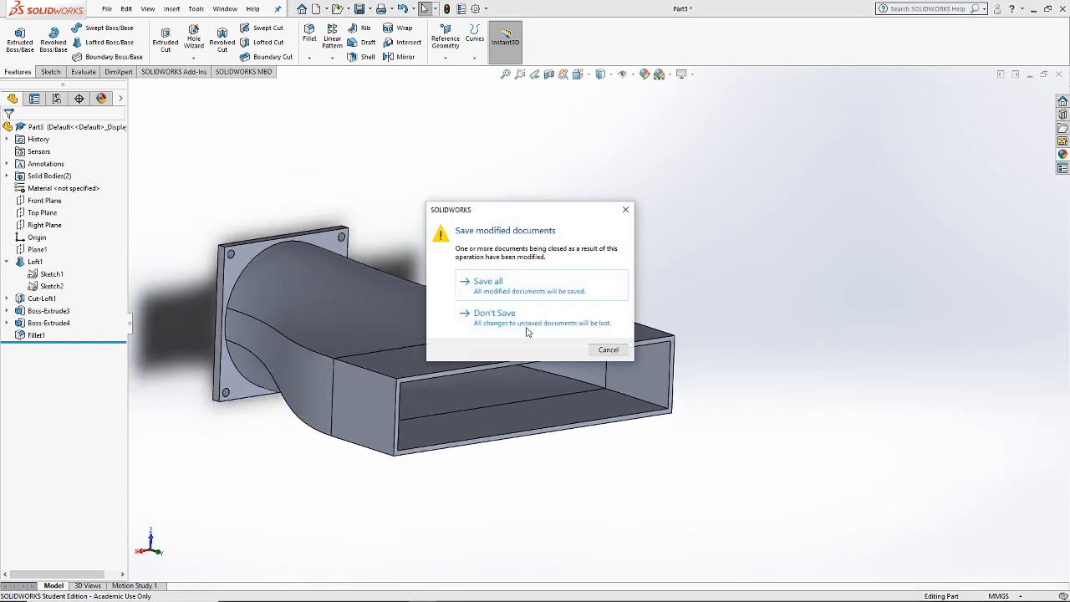
click(495, 314)
click(111, 12)
click(125, 26)
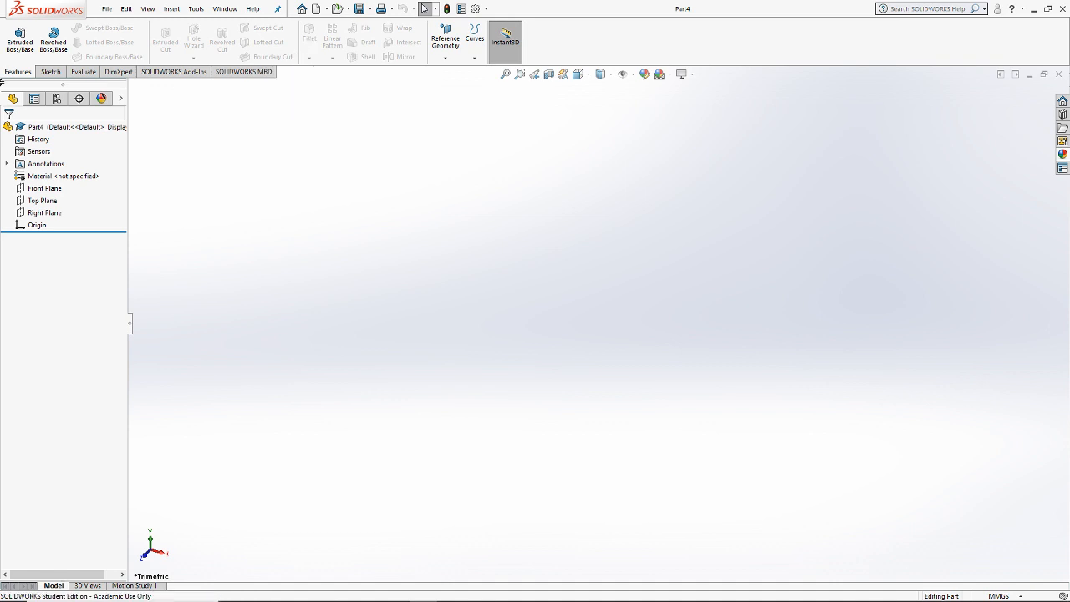
Step: Sketch a center rectangle about 106 by 80 mm on the Top Plane, centred on the origin
click(48, 71)
click(15, 33)
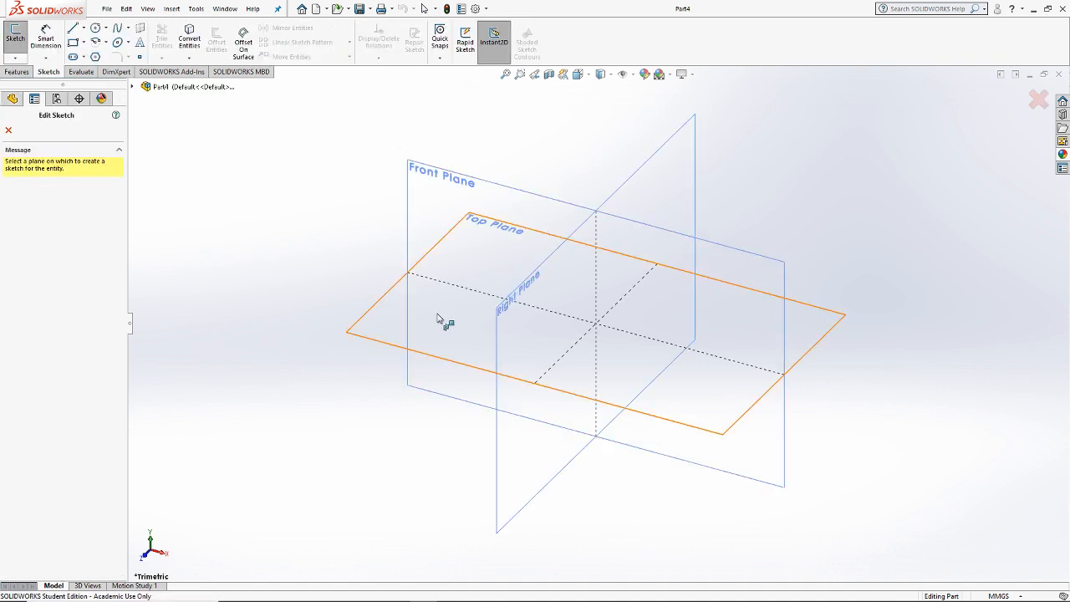
click(442, 318)
click(85, 43)
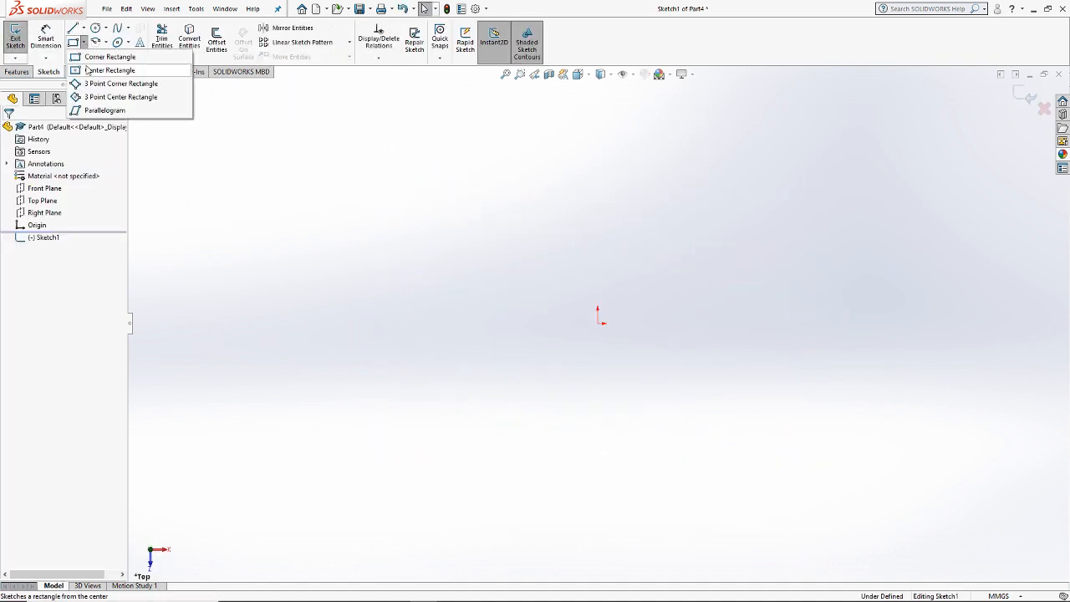
click(105, 69)
click(598, 321)
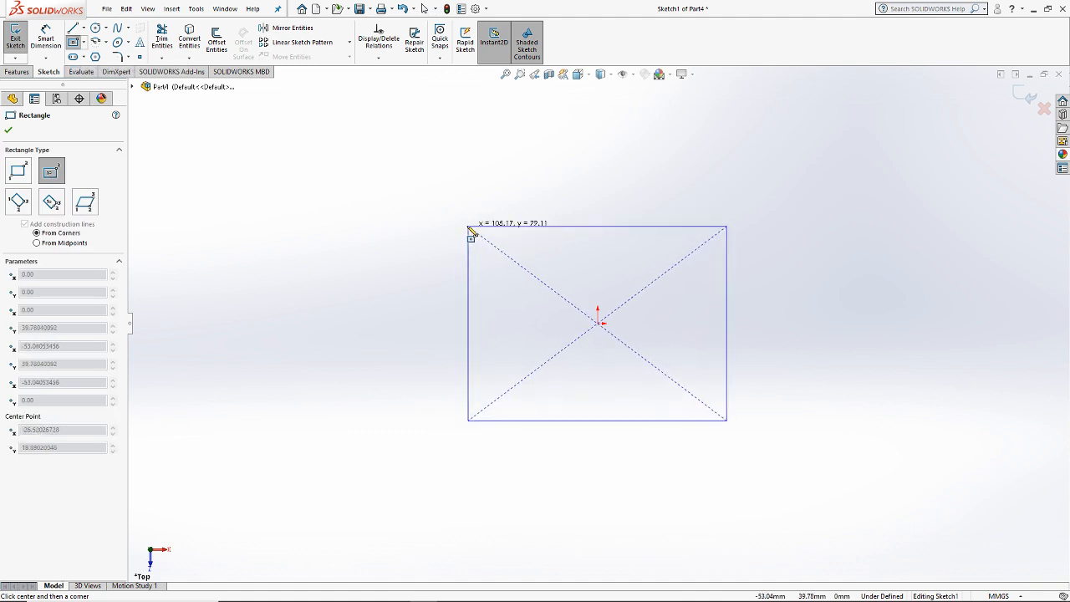
click(466, 225)
Step: Make two adjacent sides of the rectangle equal in length with an Equal relation
key(Escape)
ctrl+click(510, 226)
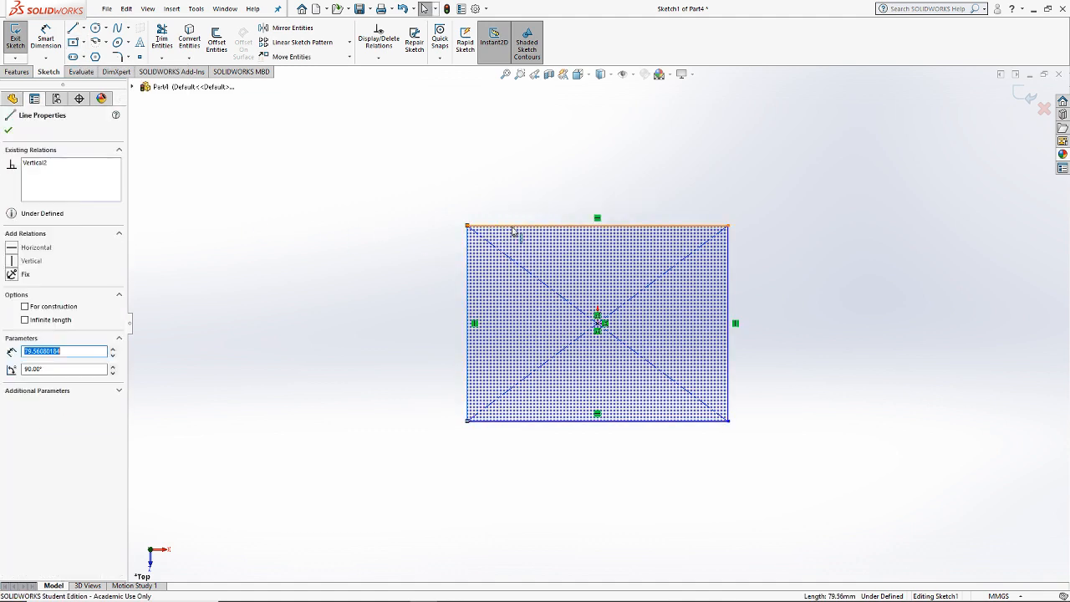
click(30, 377)
key(Escape)
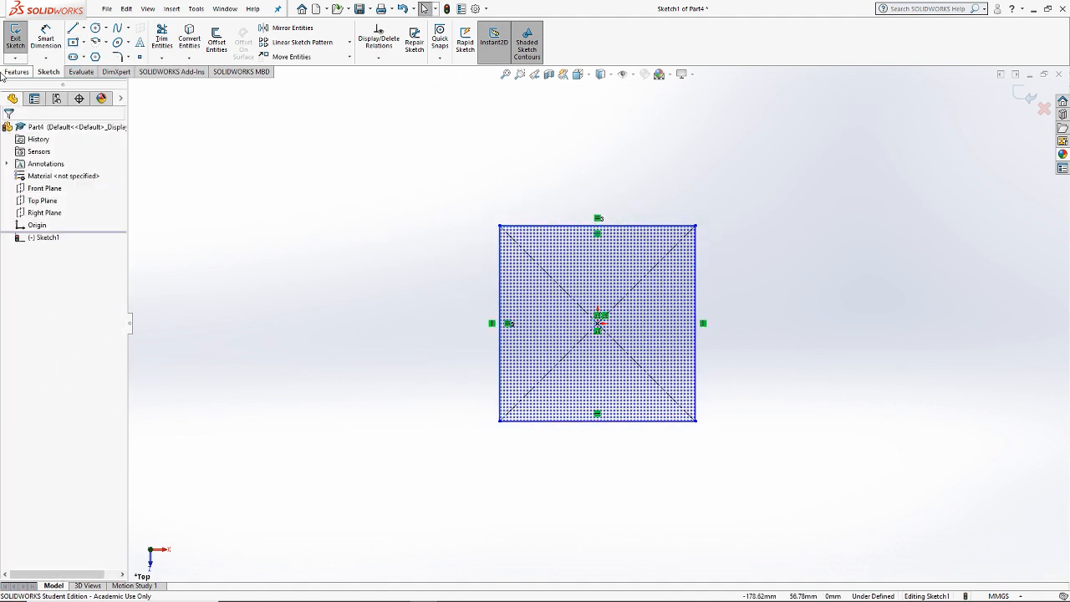
Step: Extrude the square sketch 100 mm with the Mid Plane end condition
click(16, 71)
click(20, 38)
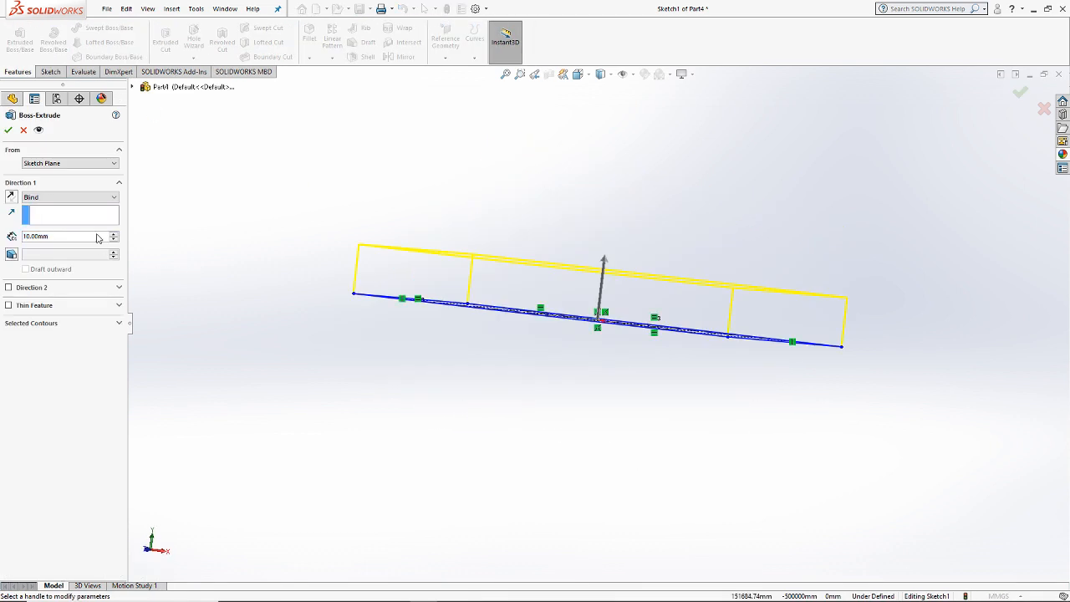
click(95, 197)
click(82, 241)
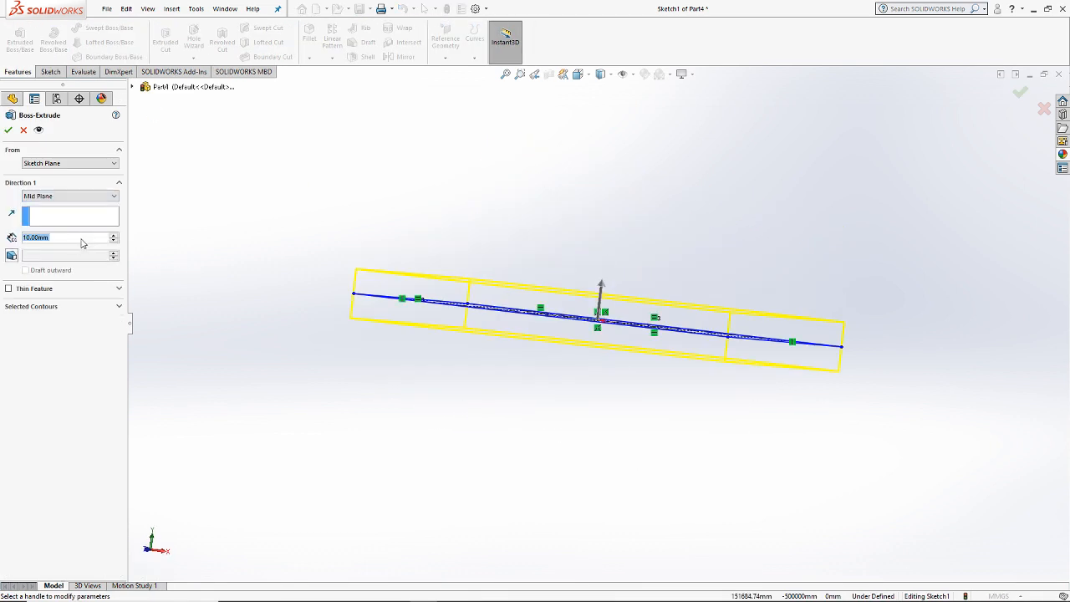
text(100)
key(Return)
click(8, 131)
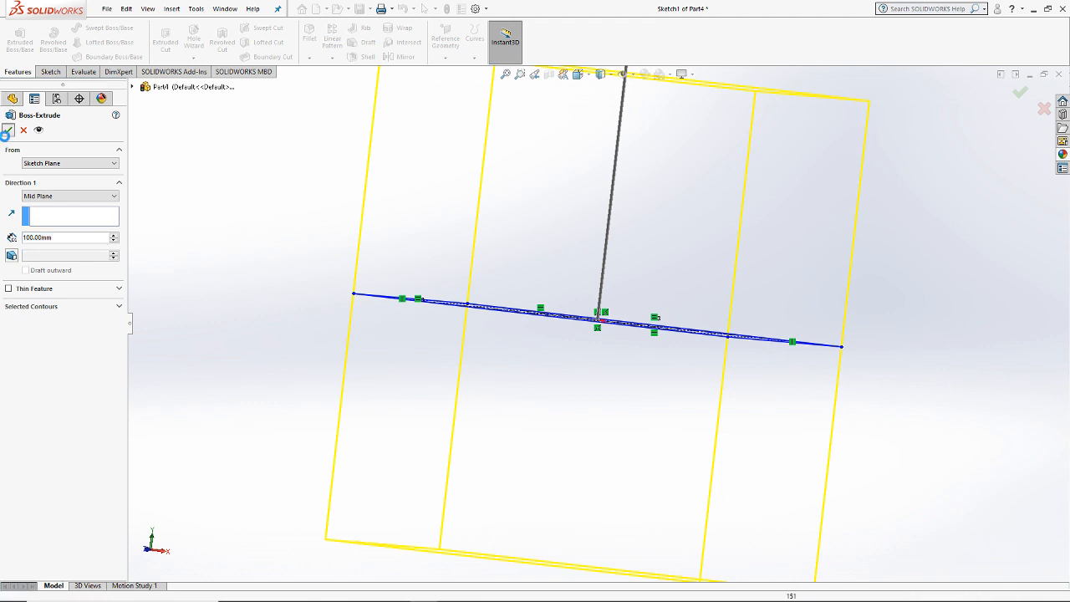
scroll(397, 259, up, 5)
click(402, 256)
middle_drag(479, 250, 458, 303)
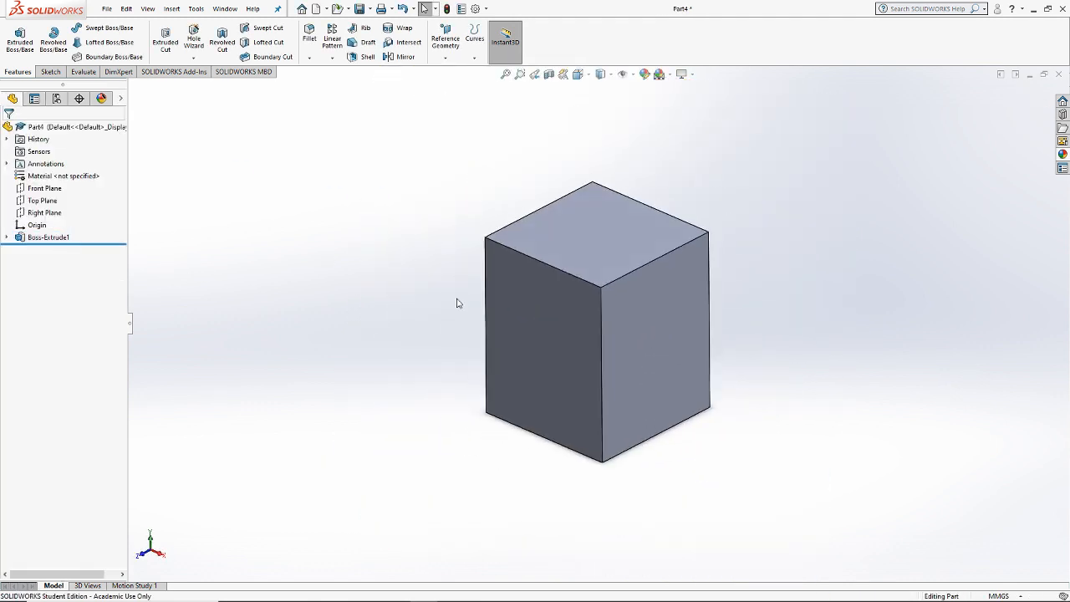
middle_drag(632, 311, 628, 311)
right_click(67, 238)
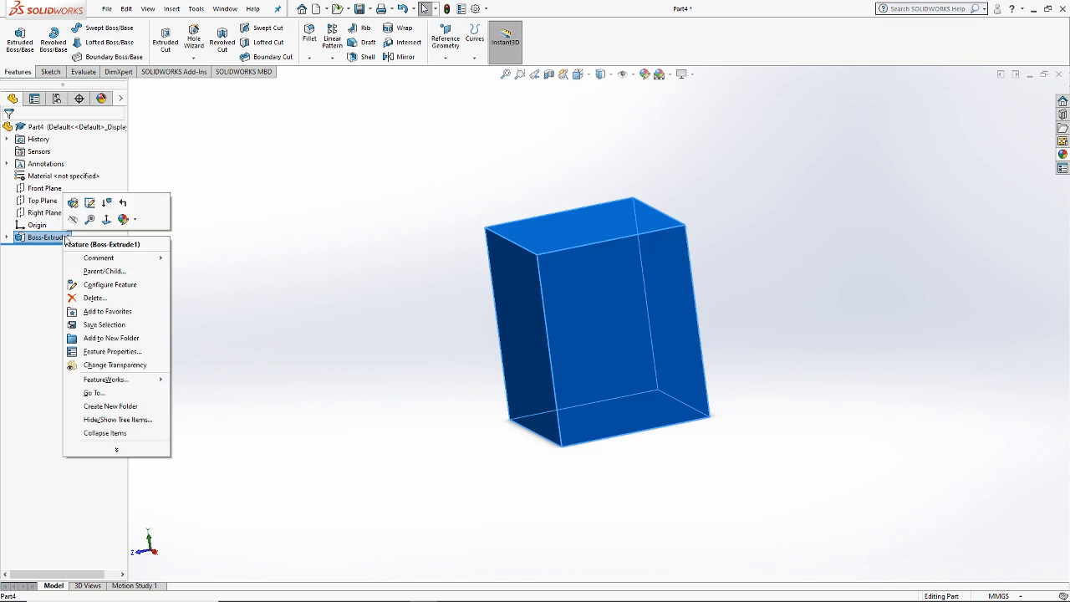
click(329, 238)
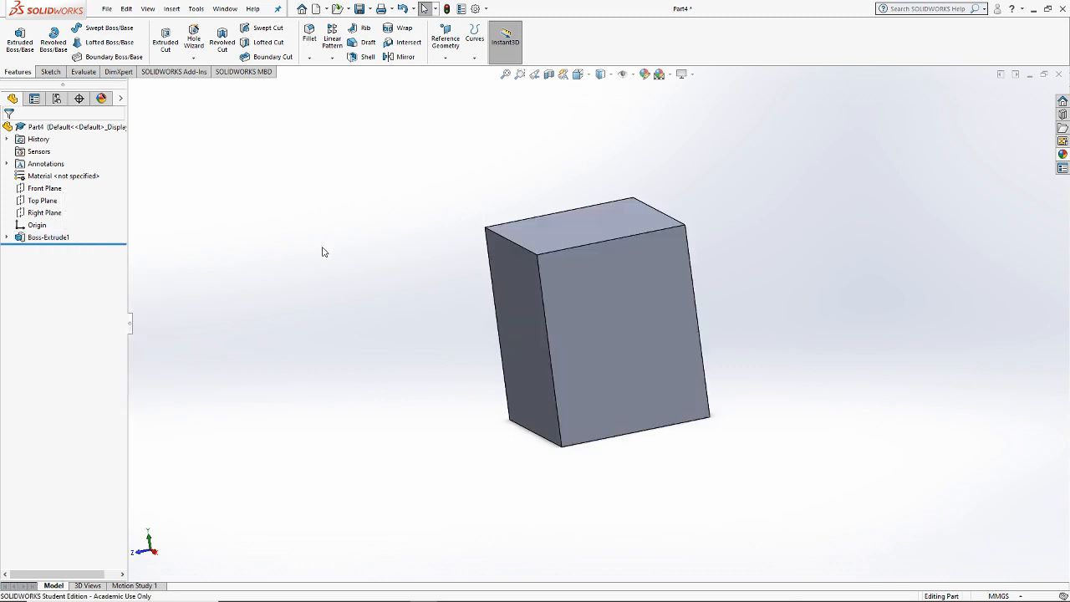
Step: Preview a 10 mm fillet on individual edges of the block and clear the selected items
click(313, 42)
scroll(499, 199, down, 2)
middle_drag(502, 199, 539, 216)
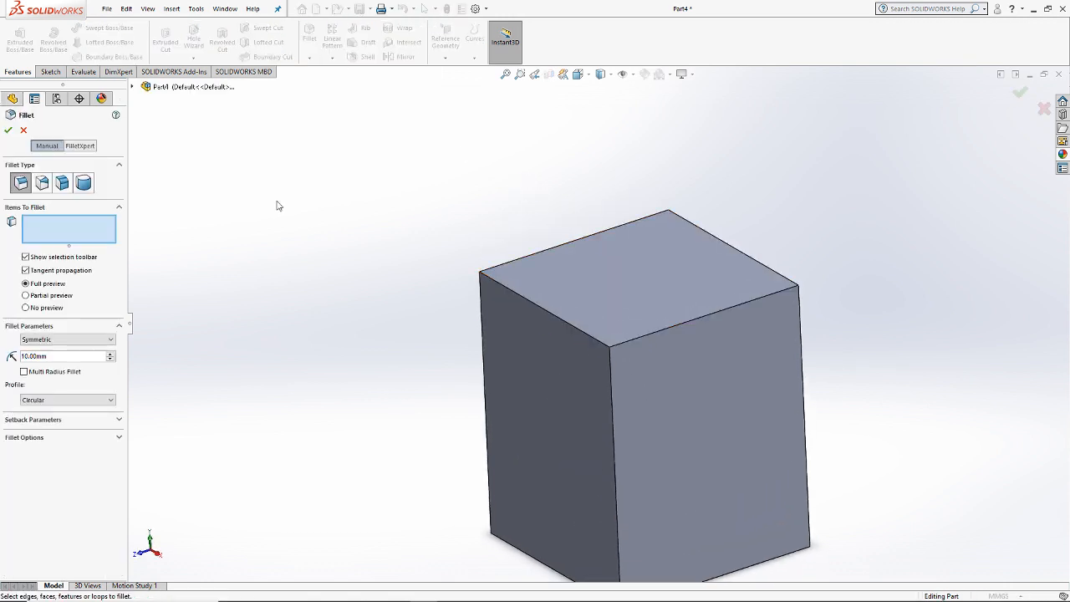
click(573, 332)
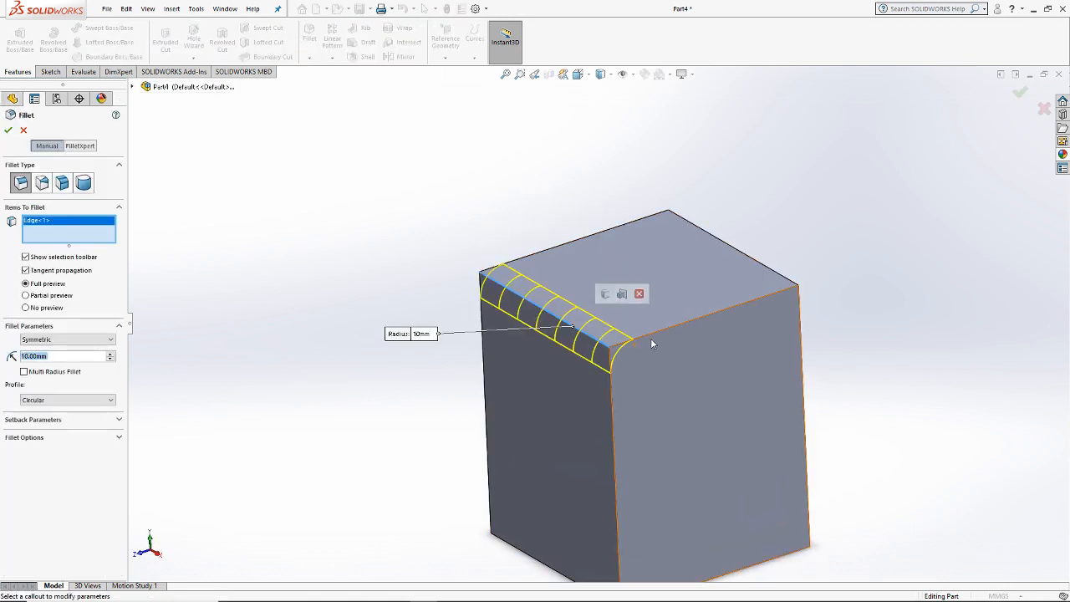
click(707, 315)
click(614, 459)
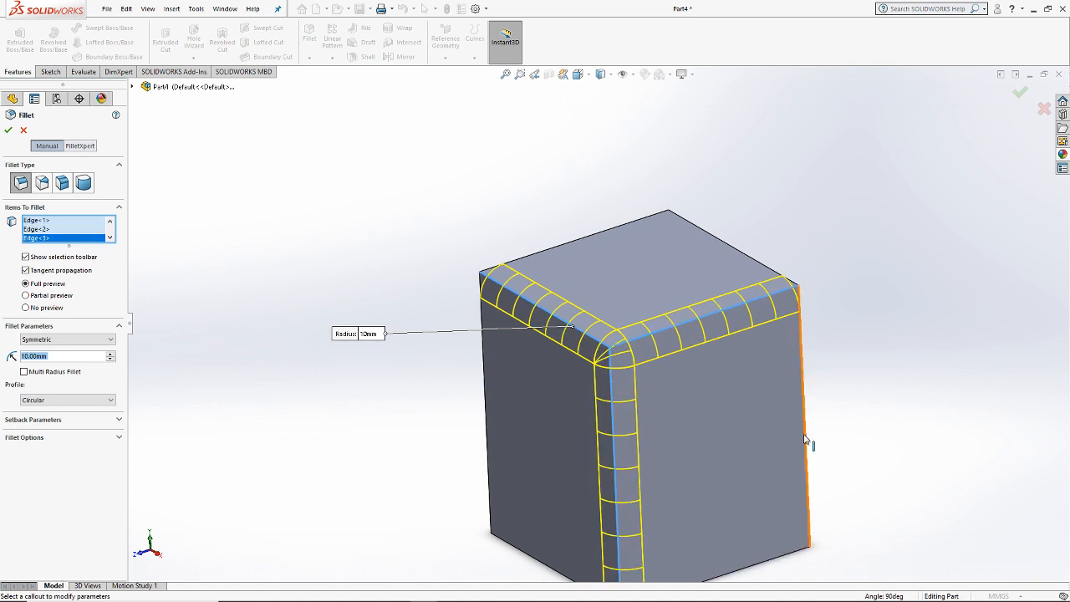
click(806, 442)
click(785, 555)
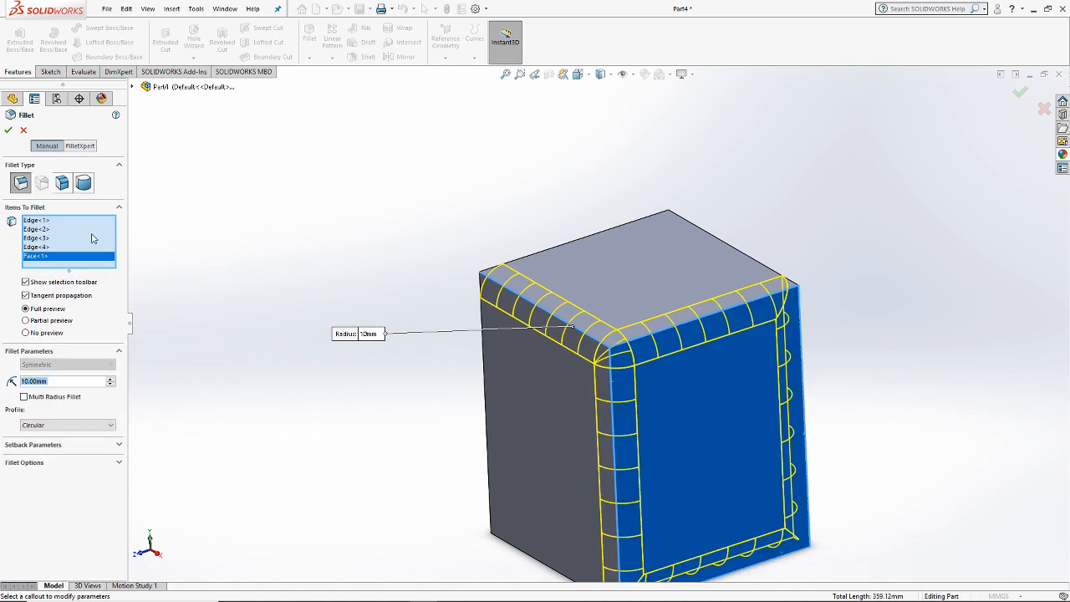
right_click(94, 238)
click(125, 249)
Step: Fillet the block's top face and two adjacent side faces with a 10 mm radius and inspect the rounded edges
click(607, 270)
click(638, 387)
click(538, 402)
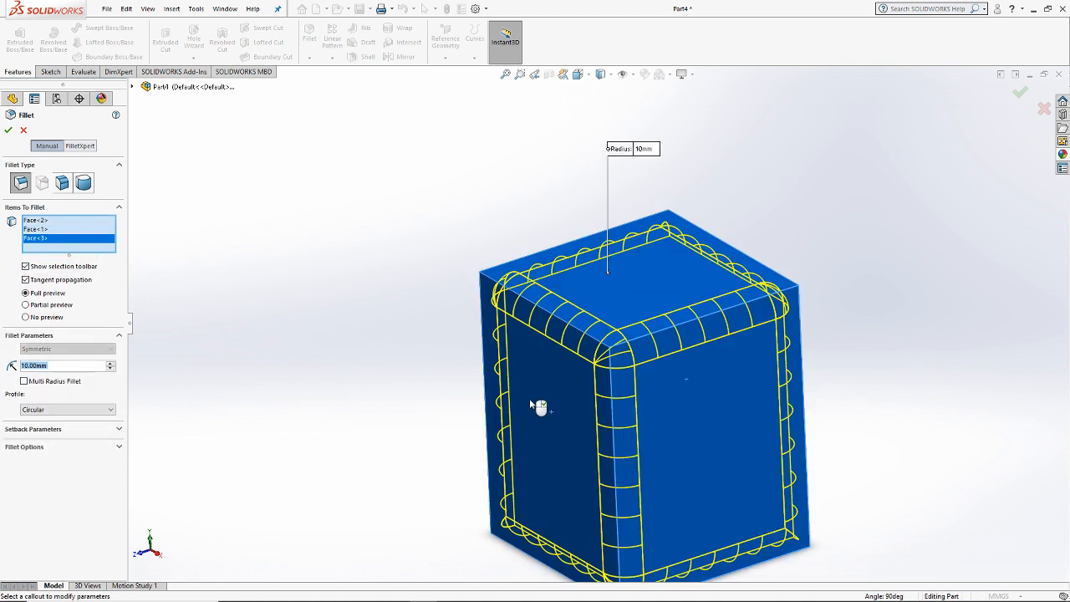
middle_drag(537, 403, 493, 370)
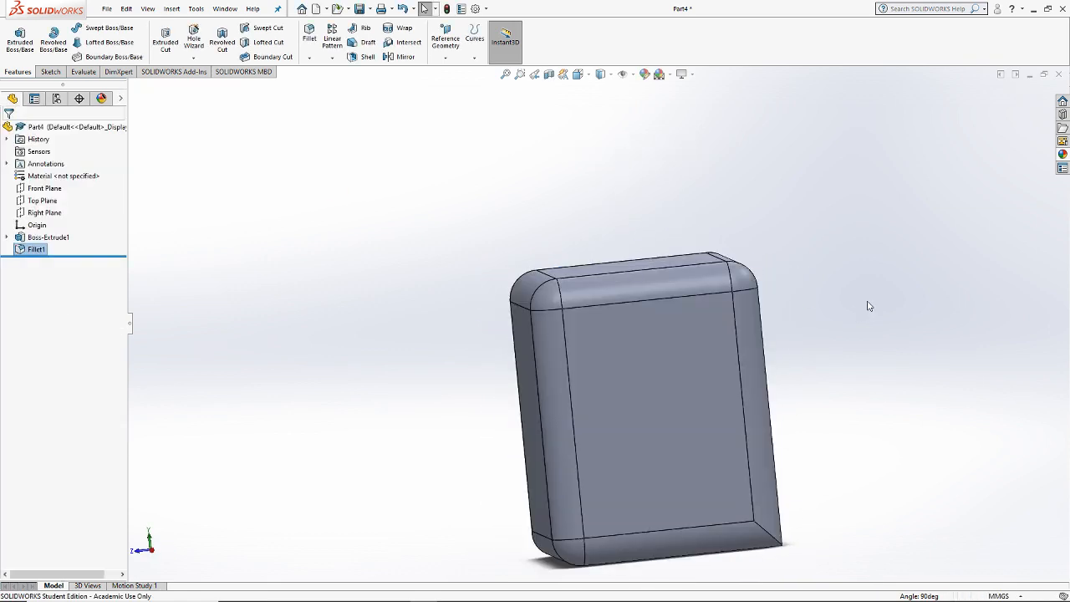
middle_drag(751, 244, 783, 283)
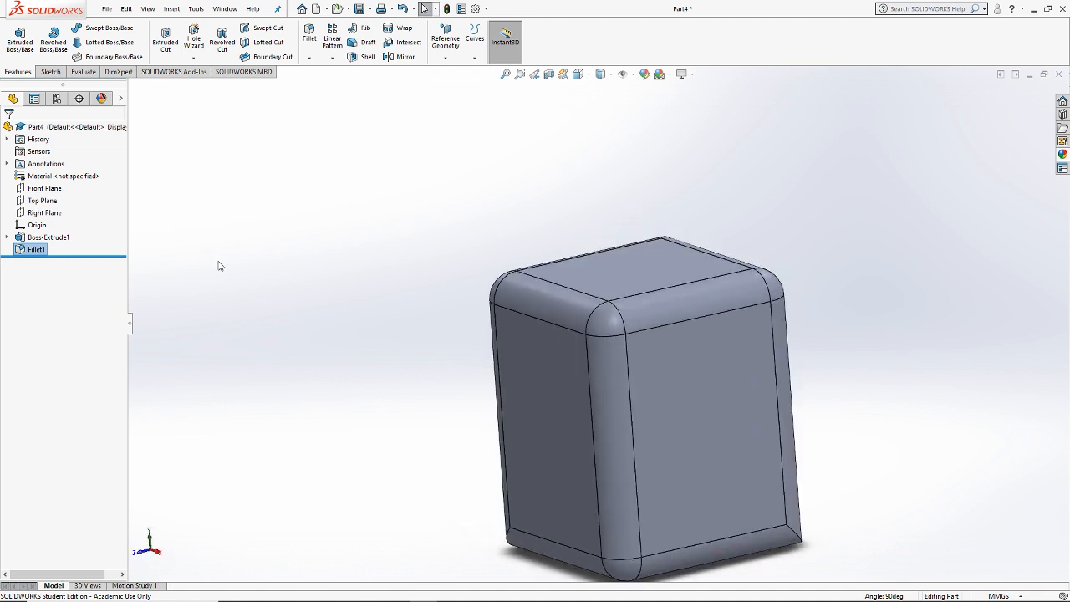
Step: Delete the fillet feature from the block
right_click(48, 249)
click(65, 325)
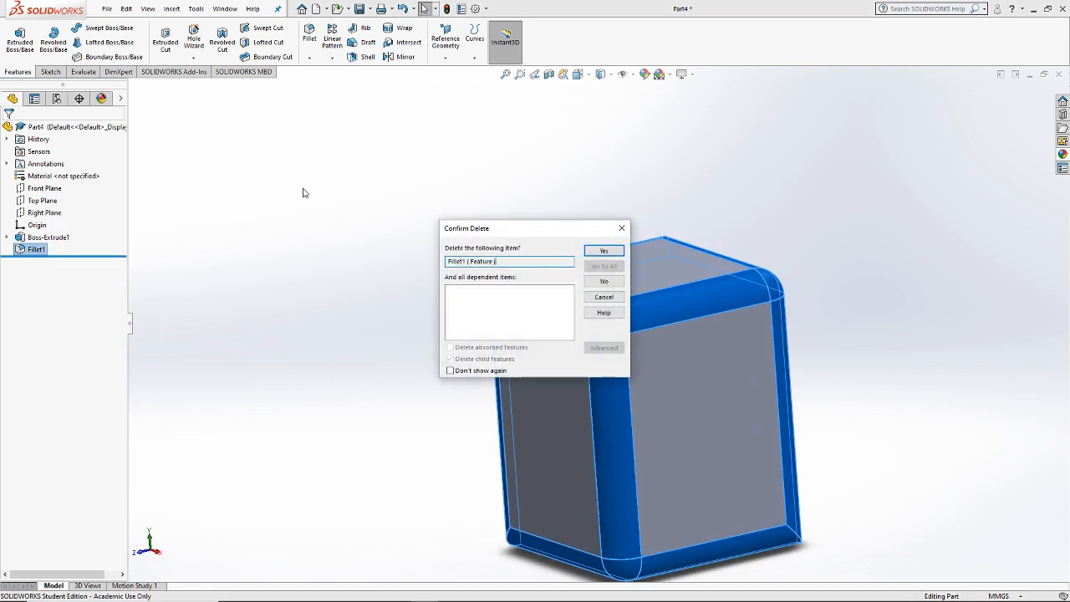
click(601, 251)
Step: Chamfer the three edges meeting at the block's front top corner with a 10 mm distance at 45 degrees
click(309, 58)
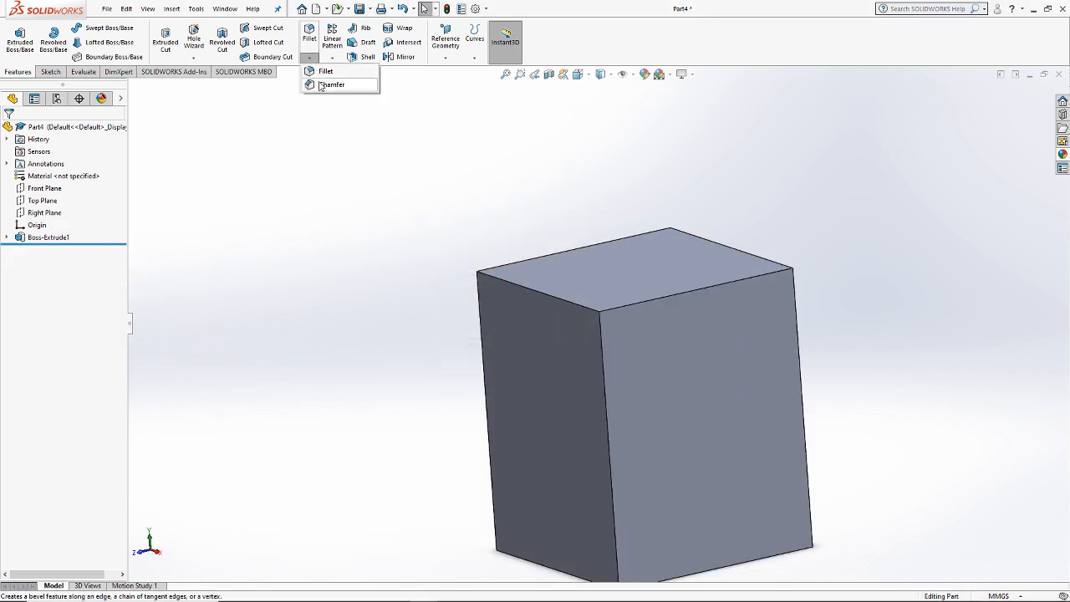
click(324, 84)
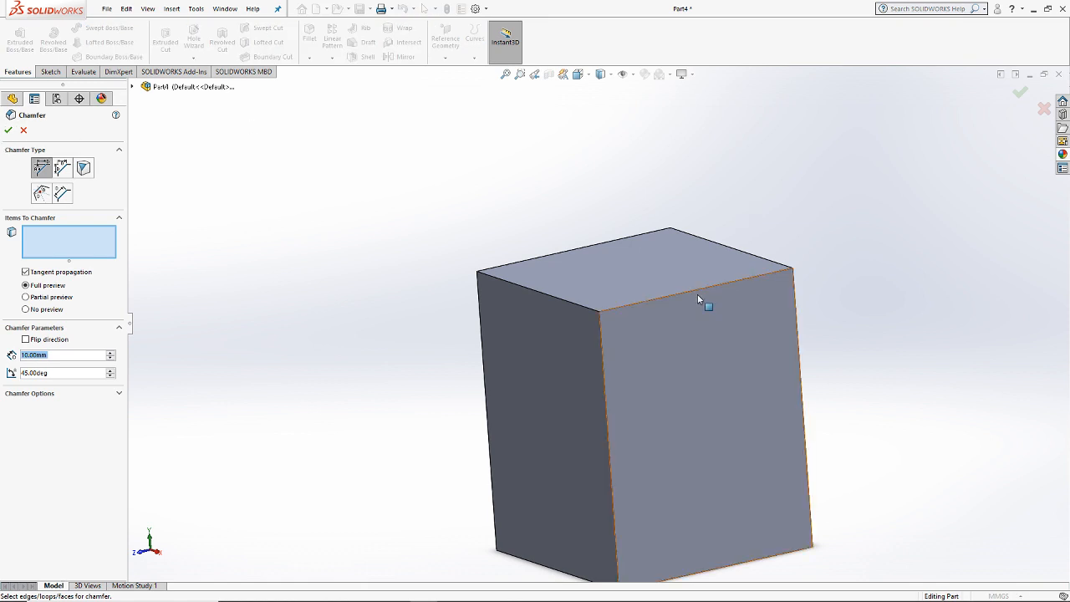
click(671, 296)
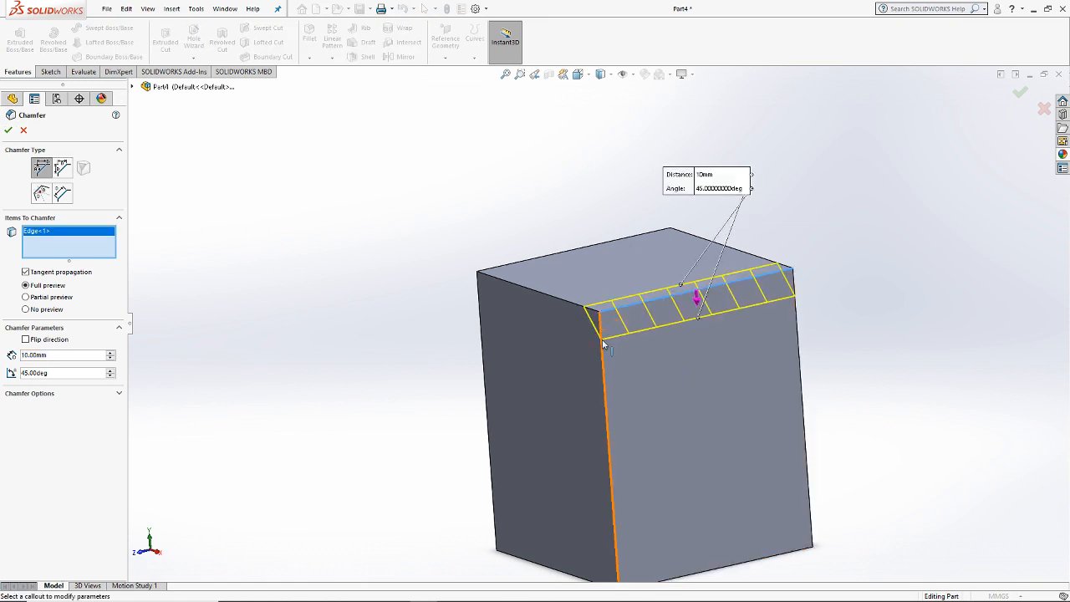
click(603, 342)
click(575, 308)
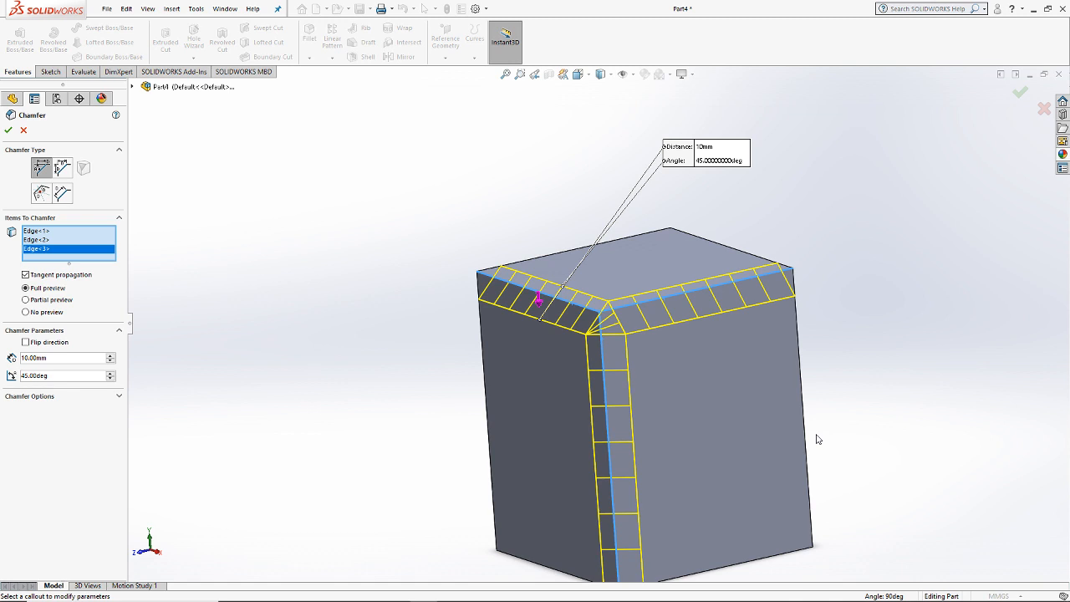
click(9, 131)
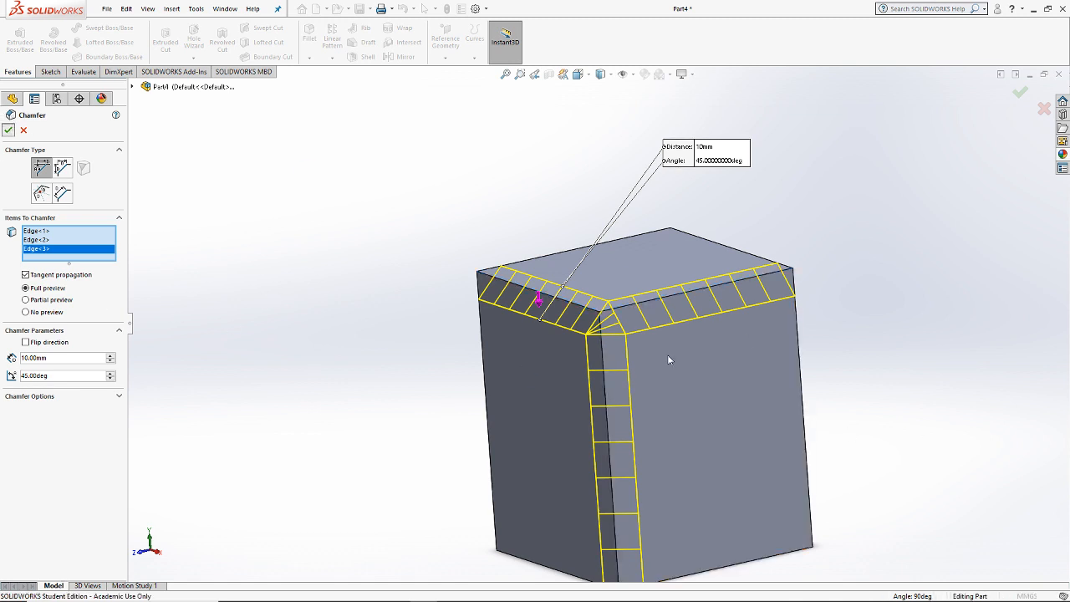
middle_drag(471, 248, 492, 292)
Step: Try to replace the chamfer's three edges with the top face and two adjacent side faces, and discard the edit
click(309, 57)
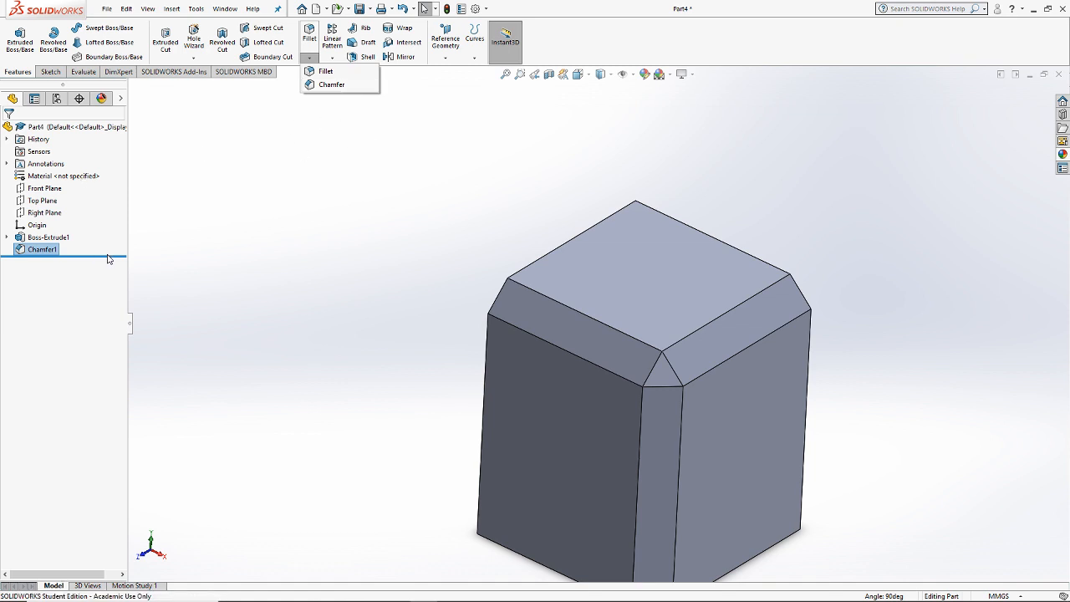
right_click(61, 252)
right_click(40, 249)
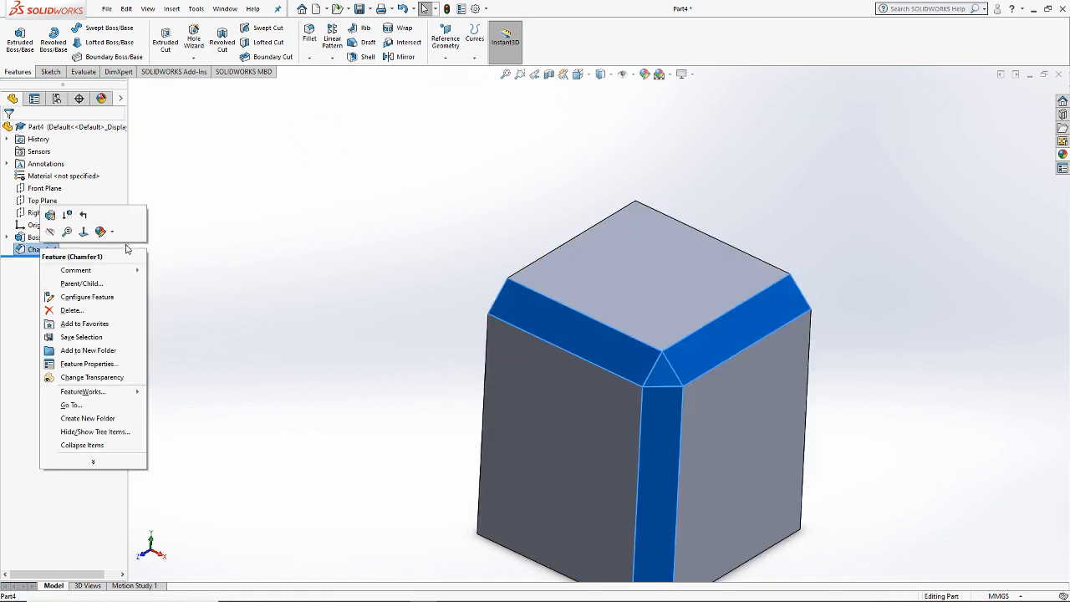
click(67, 215)
right_click(105, 181)
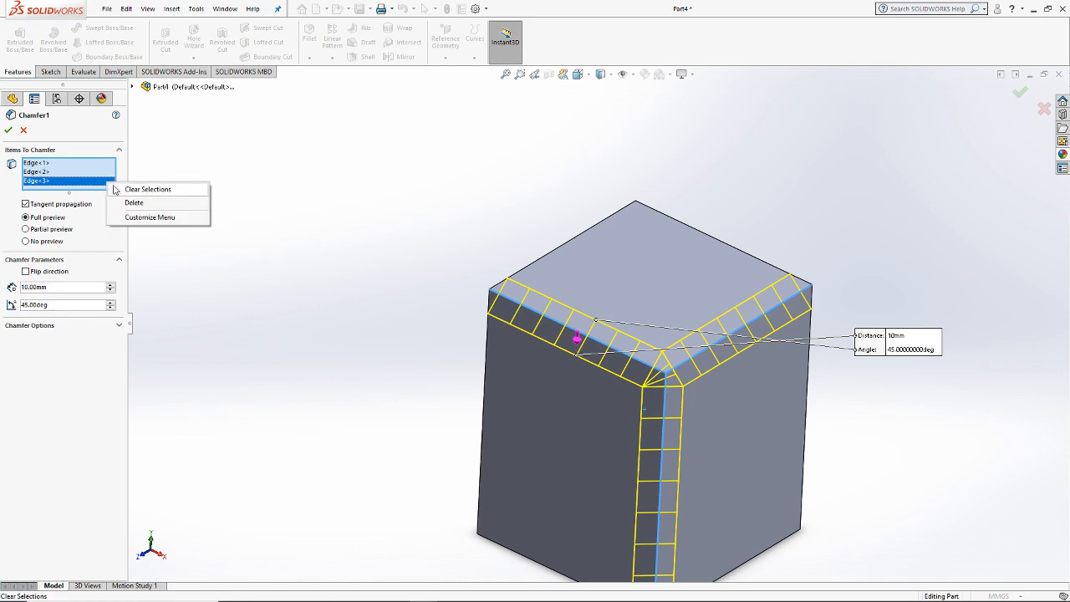
click(121, 189)
click(670, 322)
click(707, 382)
click(600, 415)
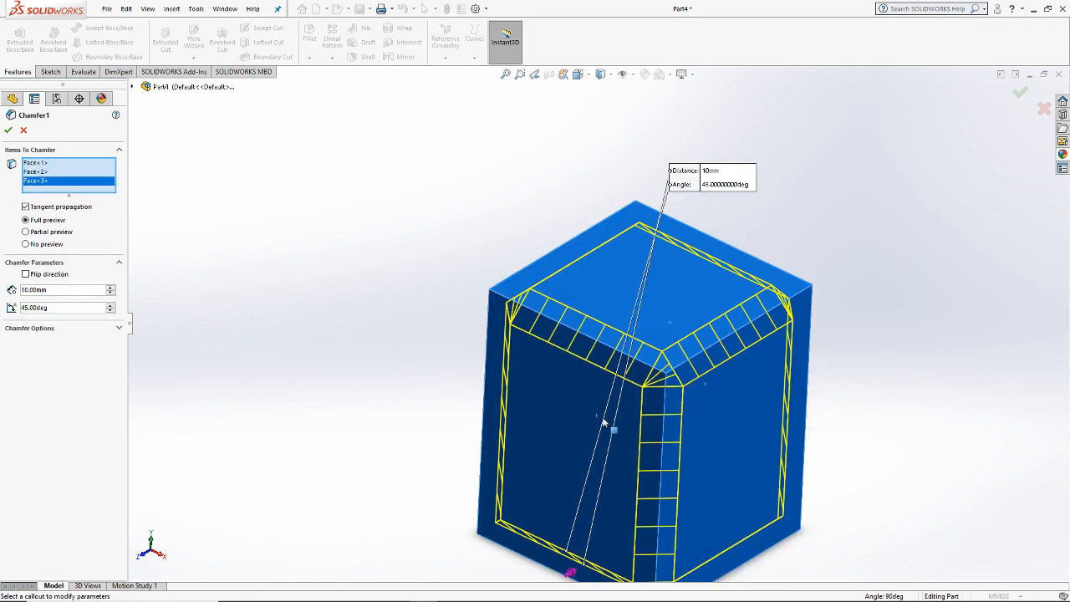
middle_drag(602, 420, 586, 383)
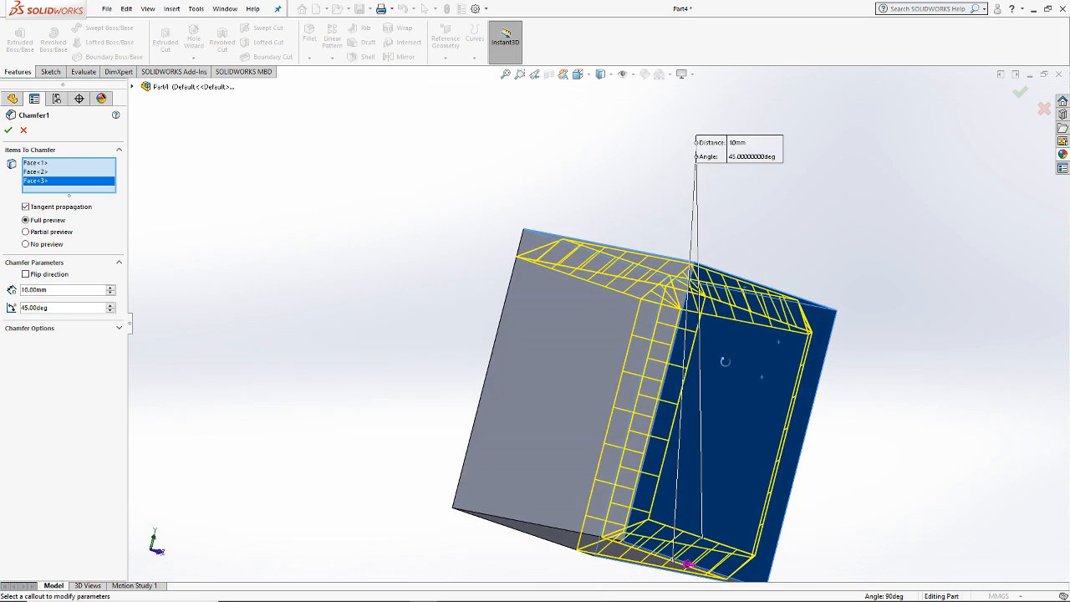
click(535, 389)
click(27, 131)
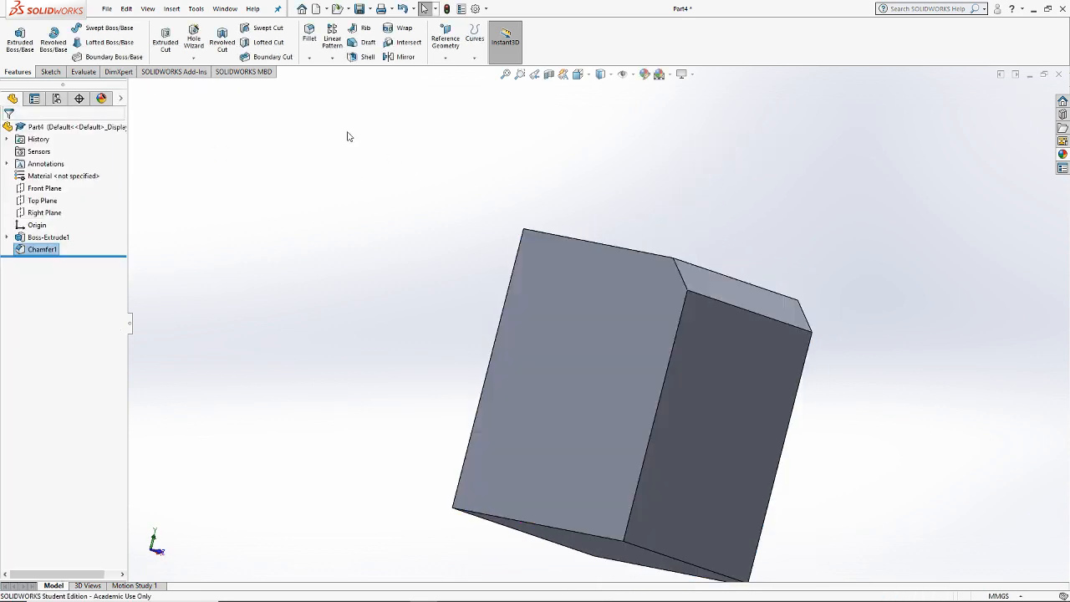
Step: Preview a 10 mm fillet around one whole side face of the chamfered block and discard it
click(309, 58)
click(321, 68)
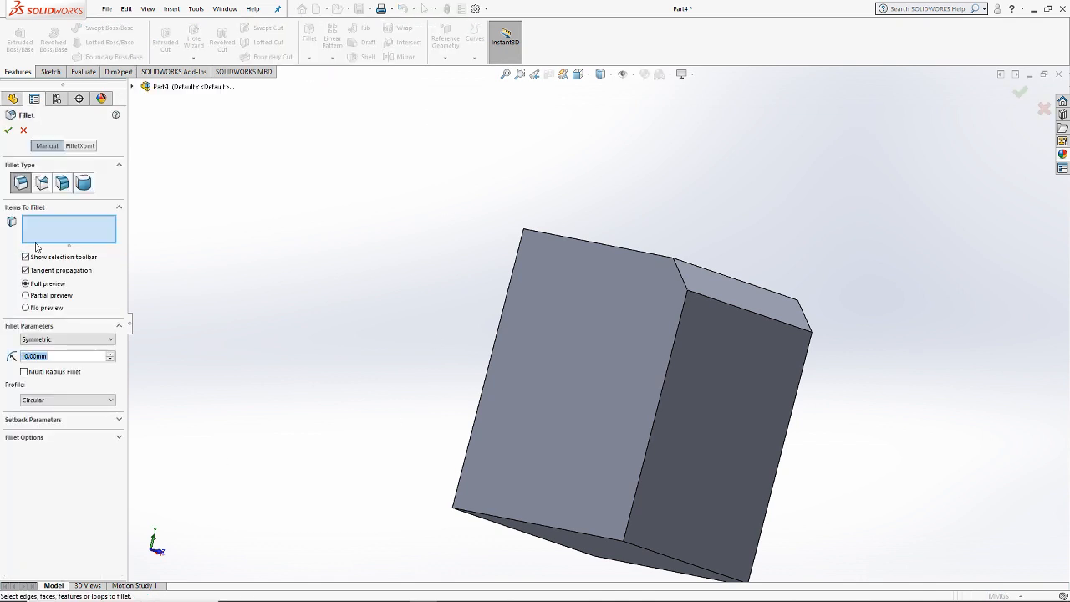
click(575, 361)
middle_drag(565, 310, 598, 350)
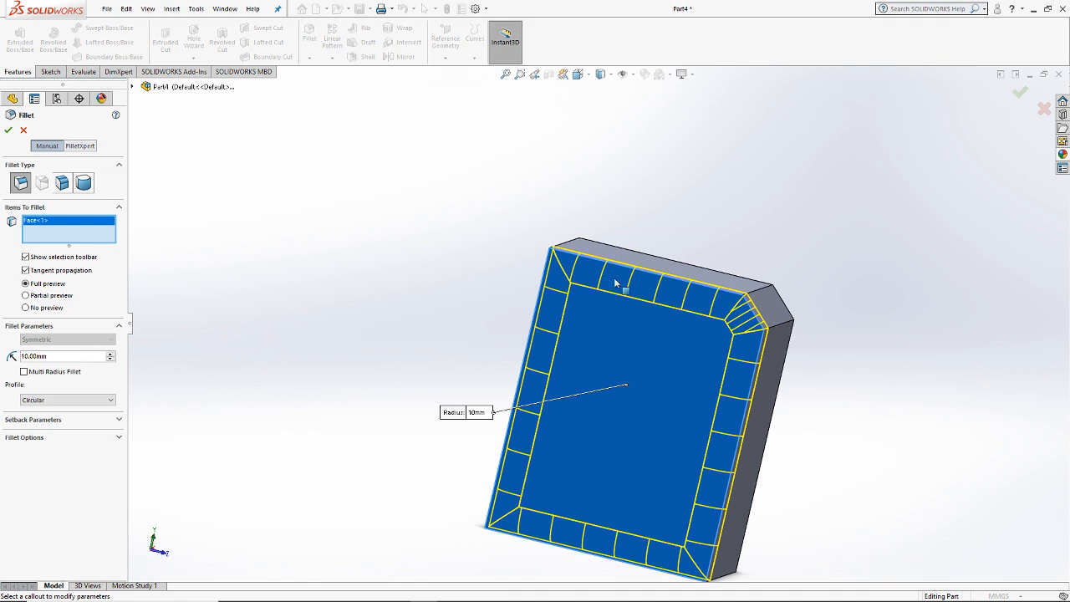
click(23, 131)
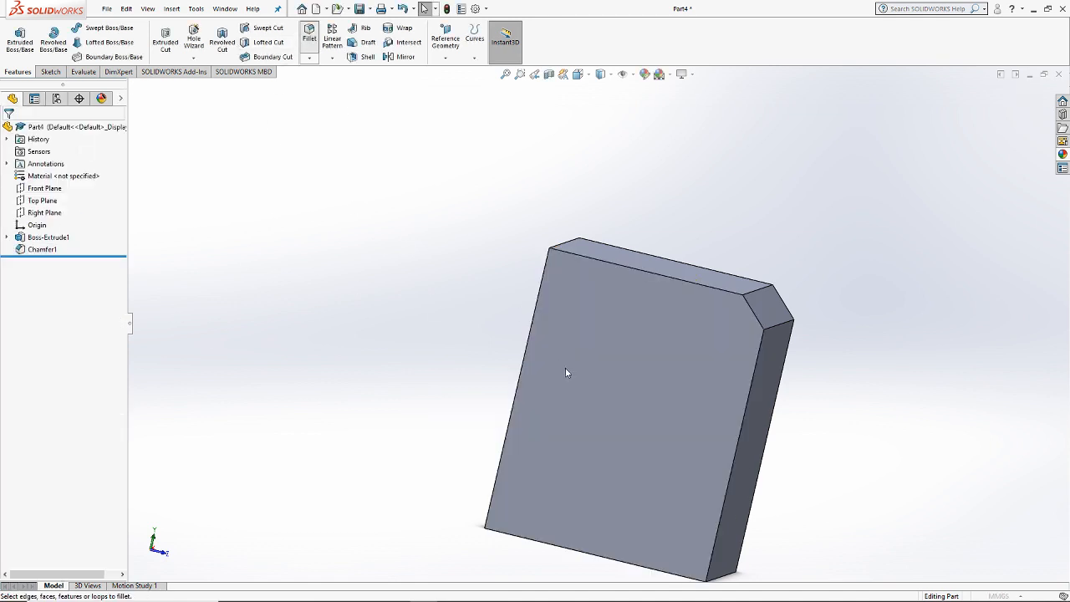
Step: Preview an asymmetric elliptic fillet of 20 mm by 10 mm on a vertical edge of the chamfered block and discard it
key(Return)
click(525, 353)
middle_drag(525, 353, 514, 338)
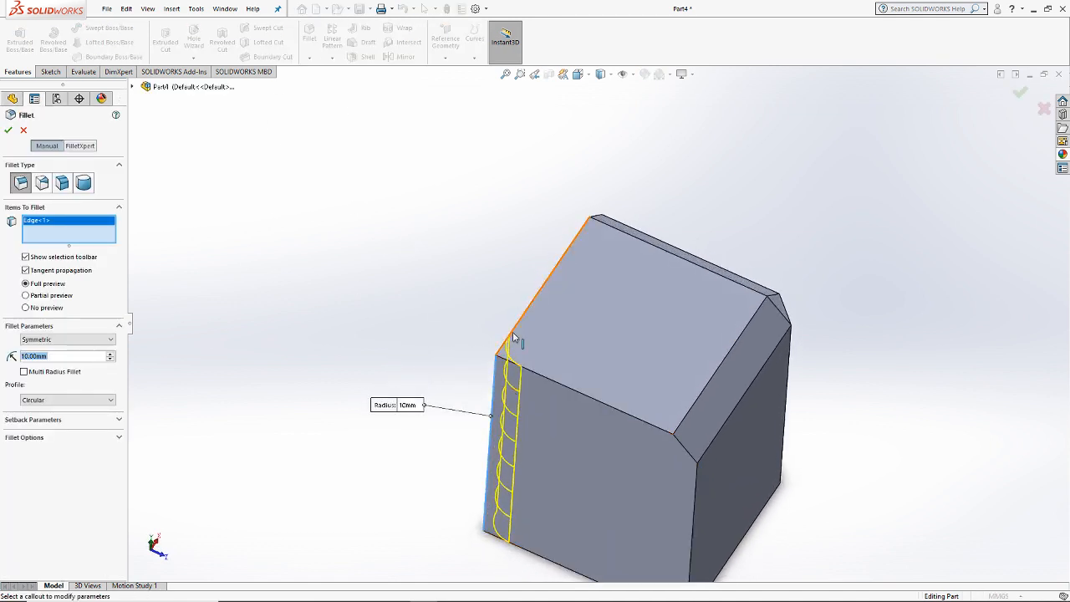
scroll(514, 339, down, 5)
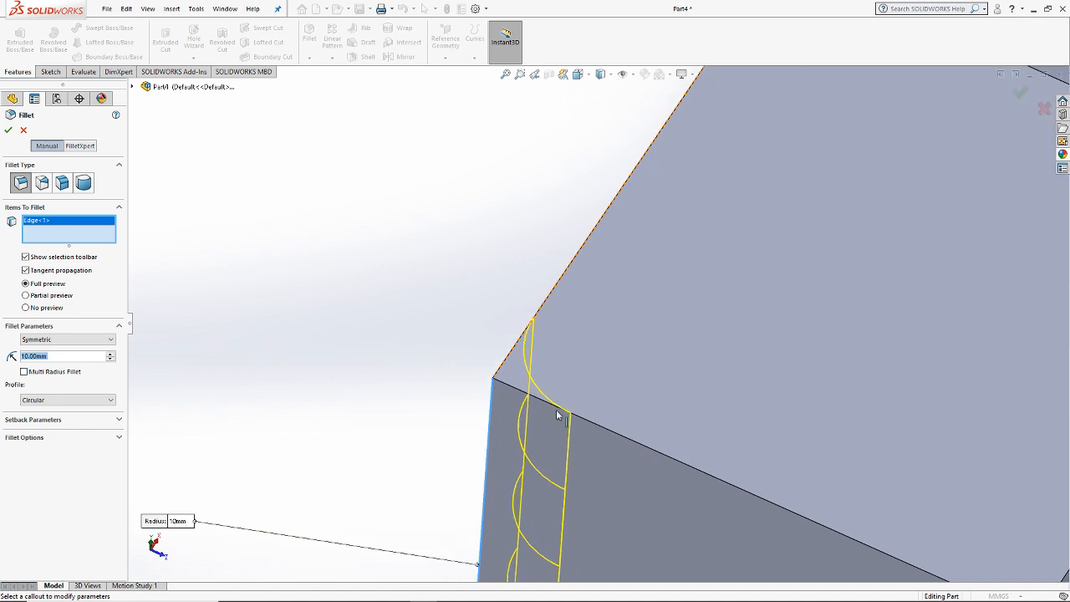
click(65, 342)
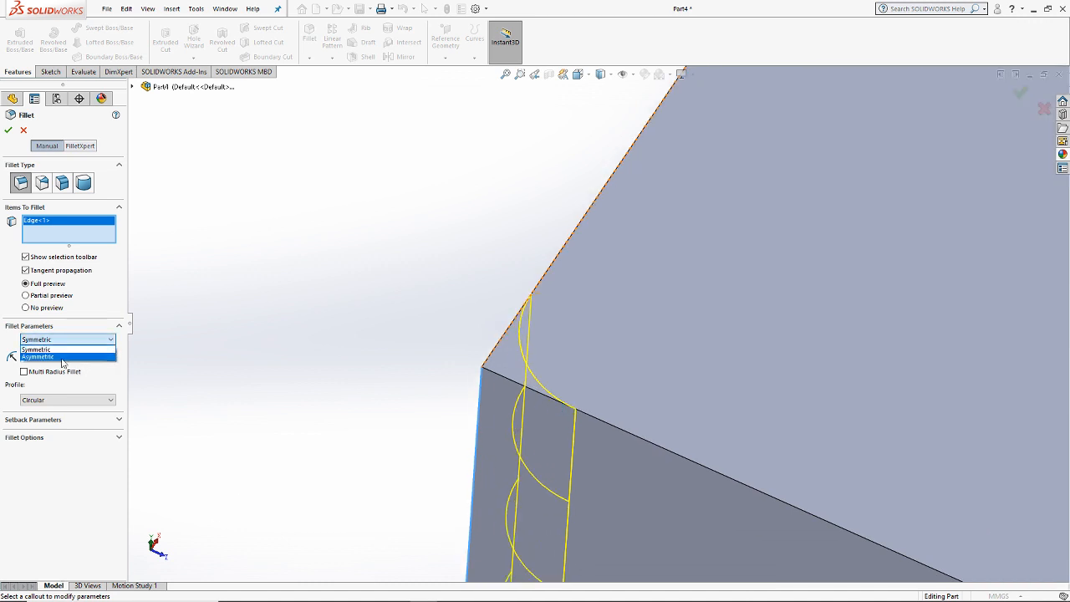
click(62, 358)
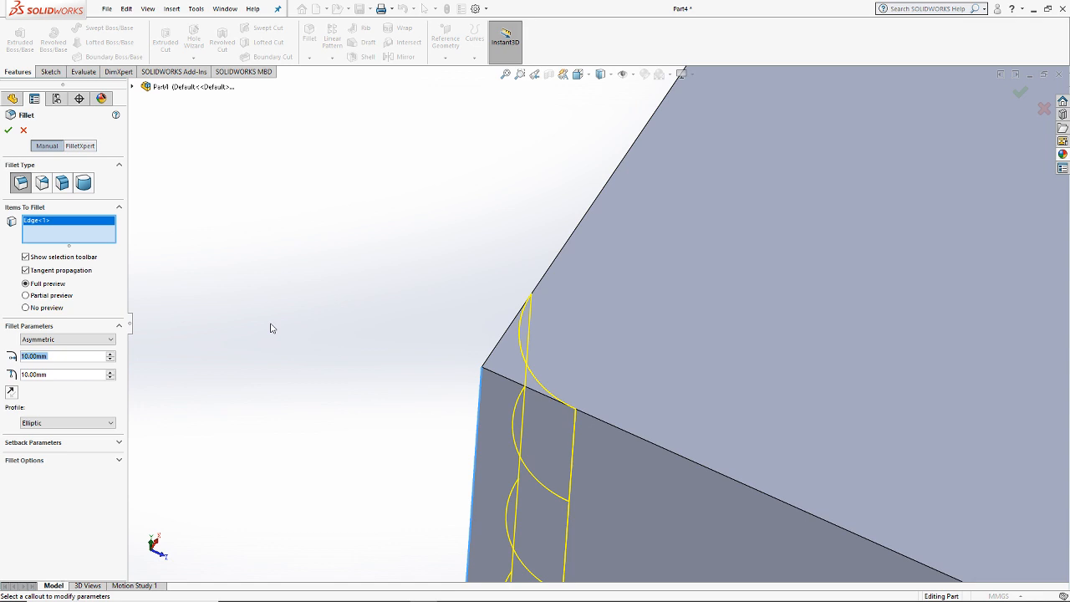
scroll(270, 328, up, 1)
scroll(667, 333, up, 2)
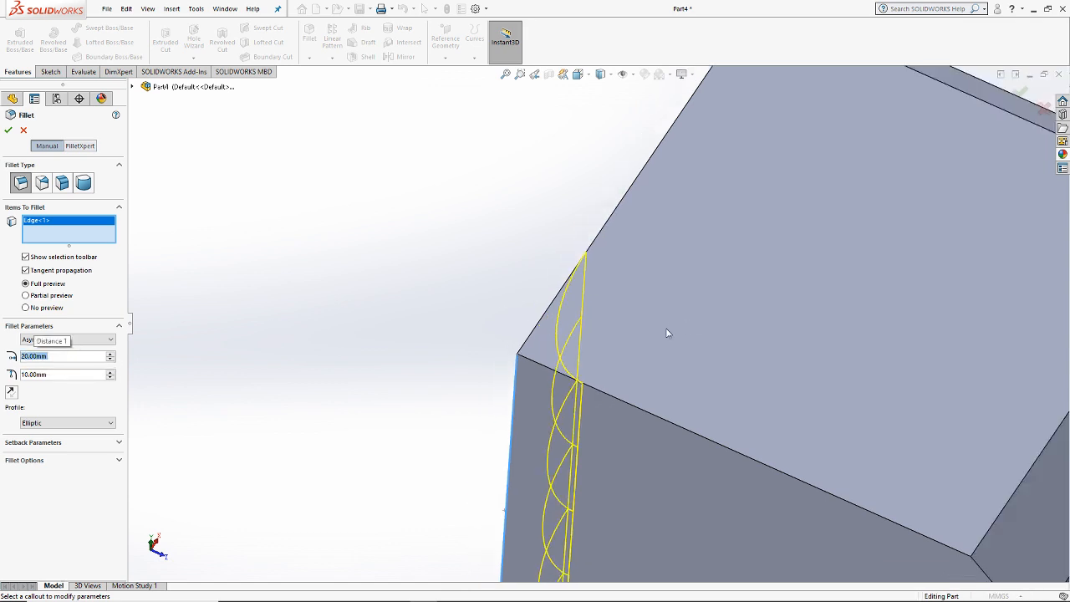
scroll(622, 351, down, 2)
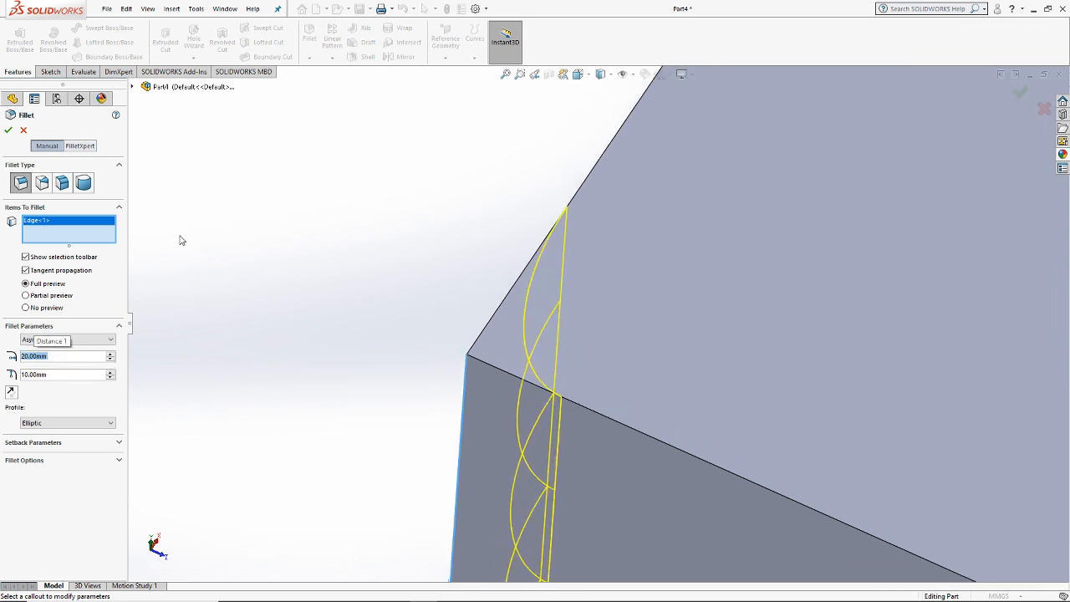
click(23, 130)
scroll(661, 363, up, 5)
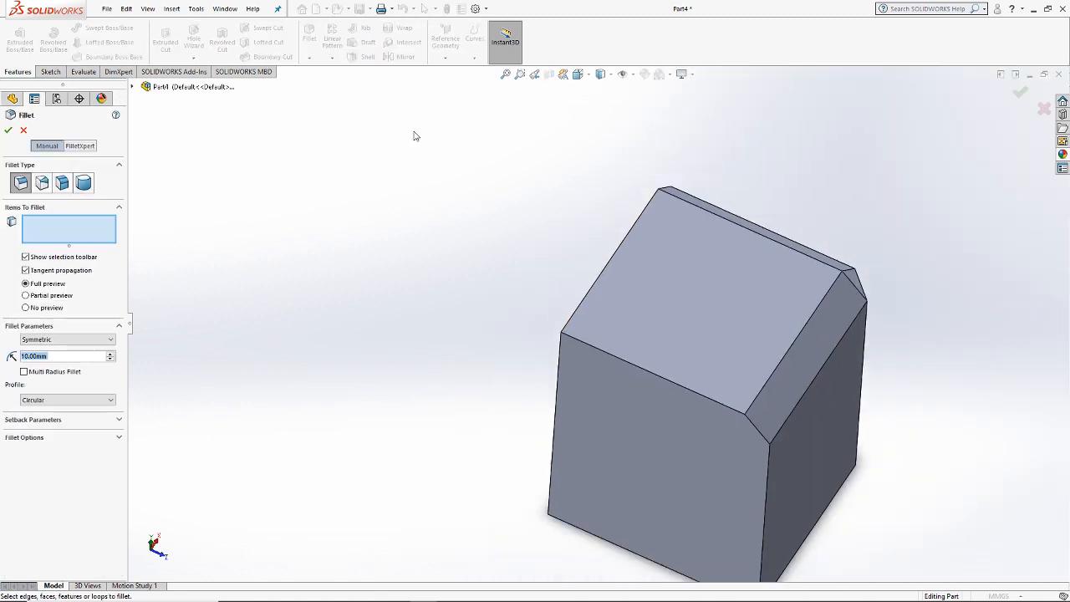
Step: Preview 10 mm FilletXpert fillets around the block's top face and one adjacent side face, and discard them
click(91, 148)
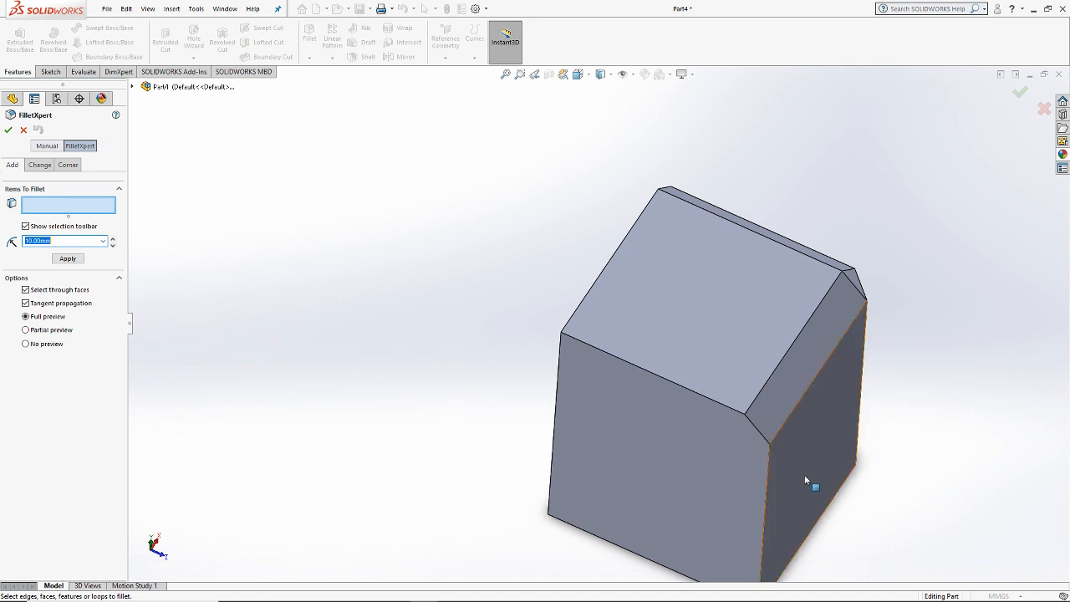
click(51, 150)
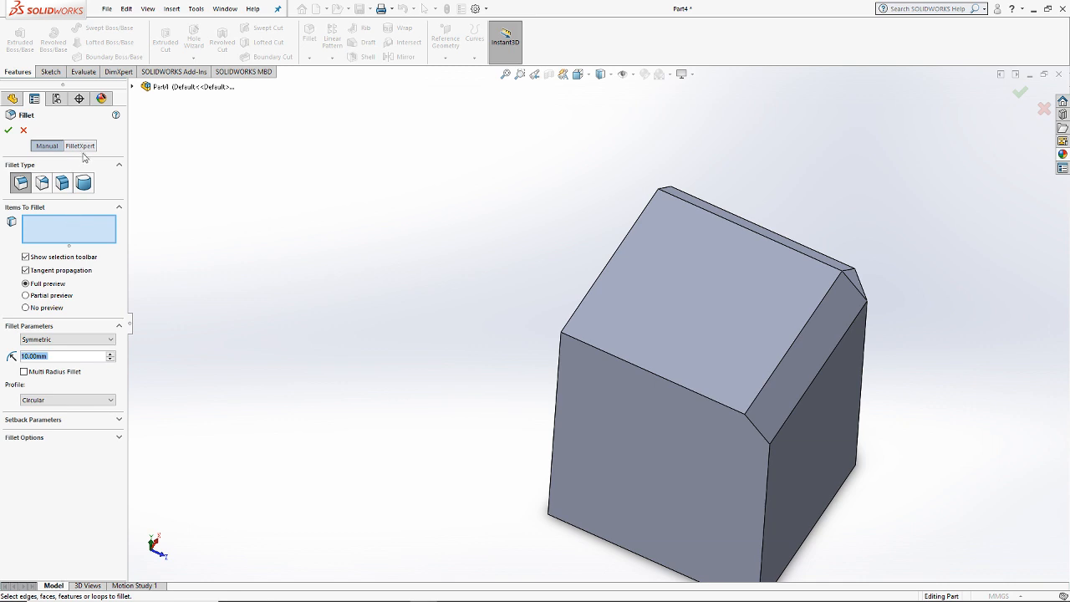
click(80, 146)
click(668, 335)
click(664, 425)
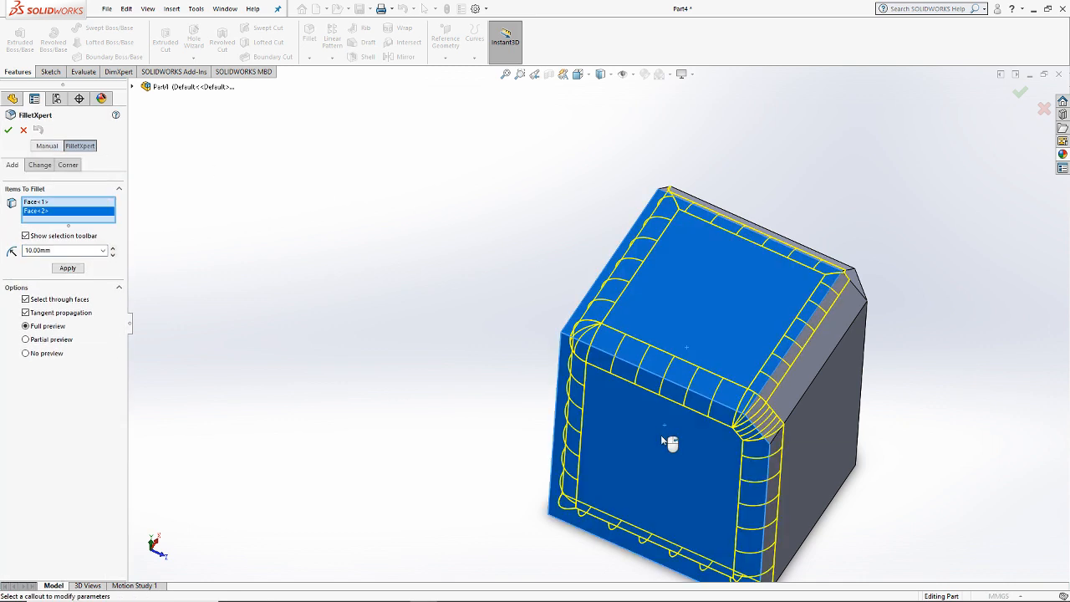
middle_drag(660, 435, 631, 461)
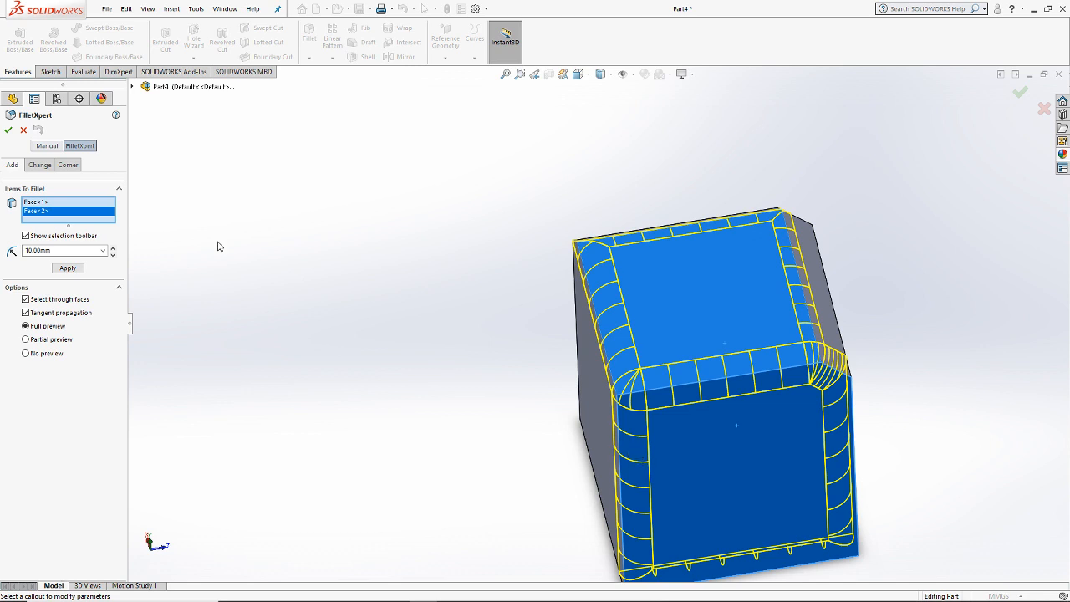
click(24, 129)
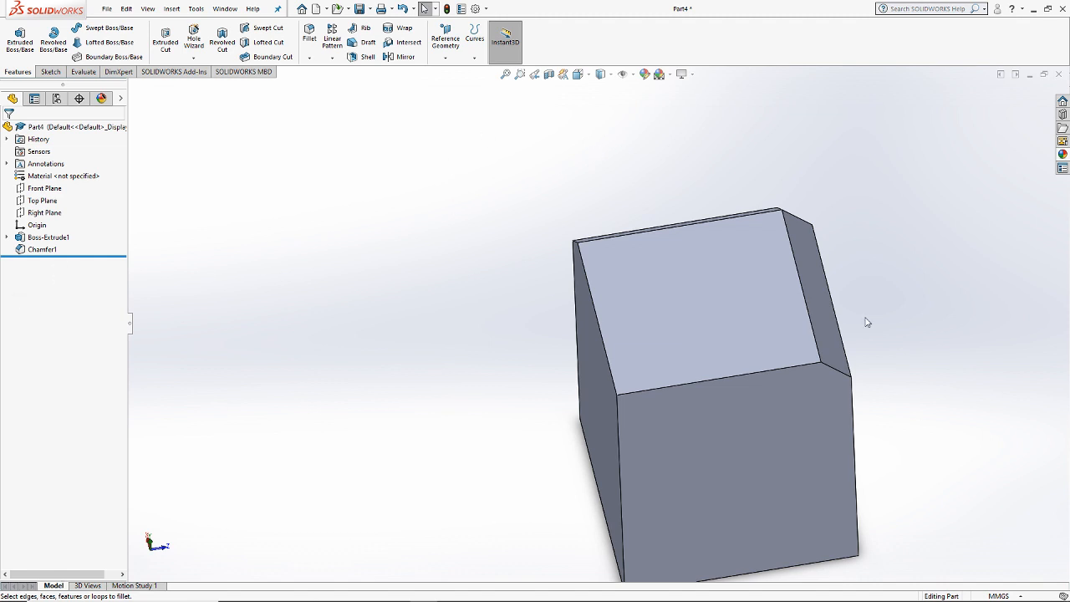
Step: Delete the block's extrusion feature together with its dependent chamfer
middle_drag(866, 322, 685, 204)
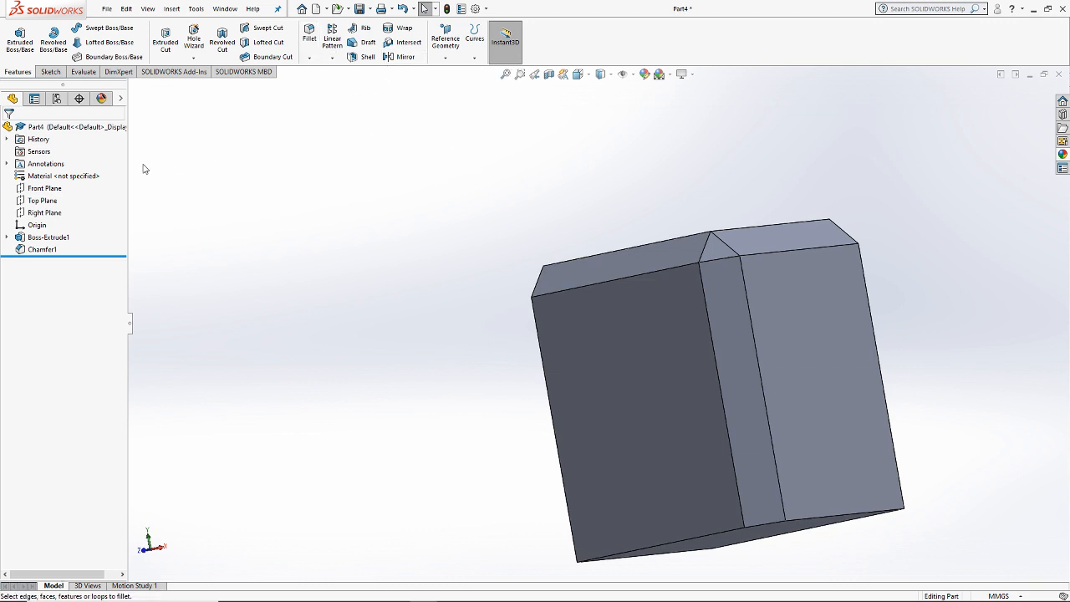
middle_drag(448, 141, 560, 191)
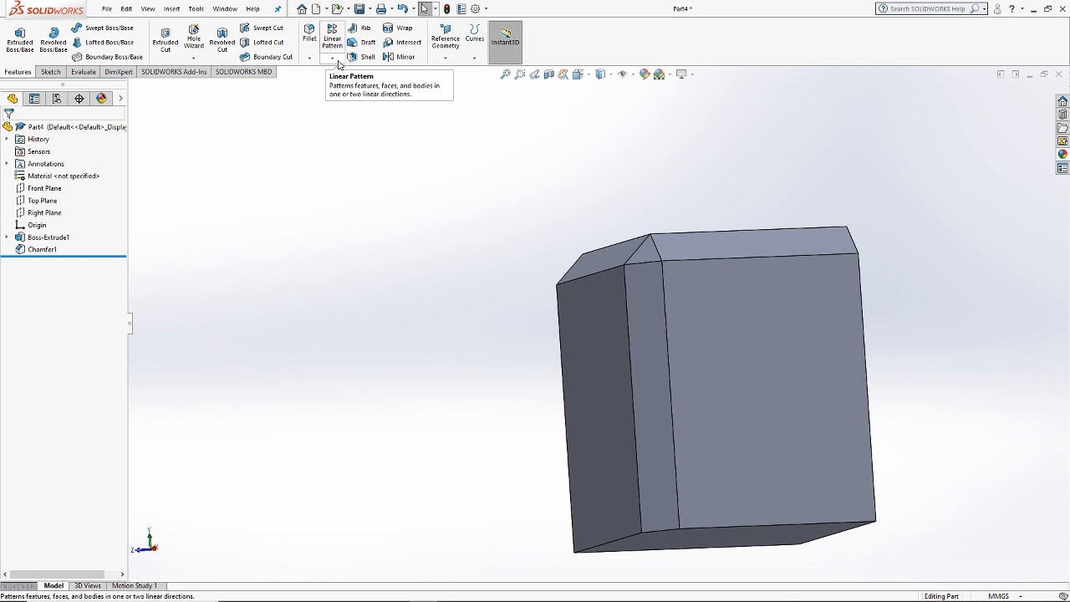
right_click(52, 238)
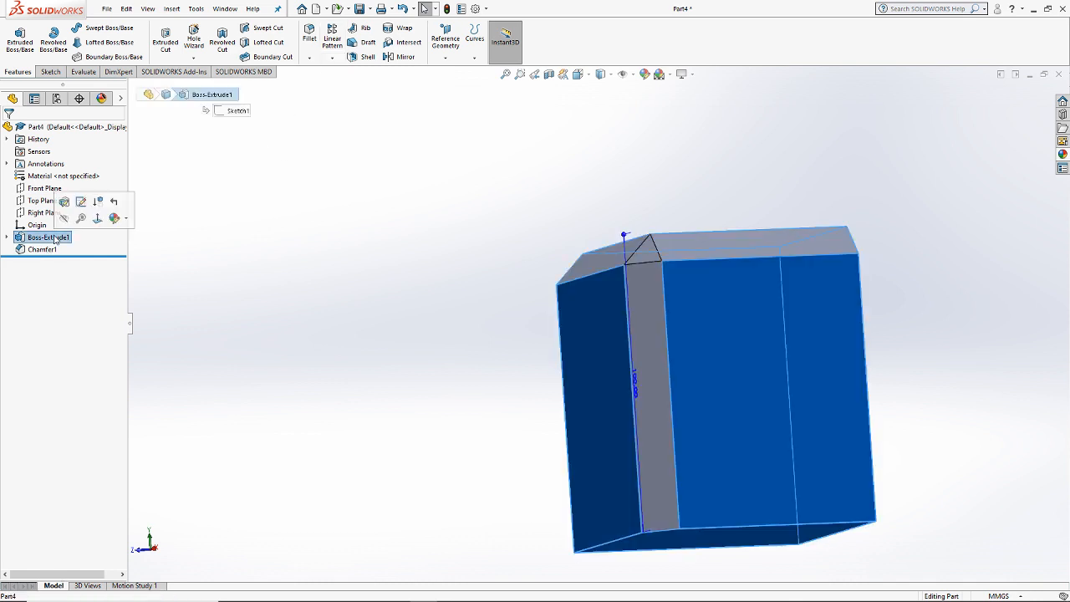
click(85, 296)
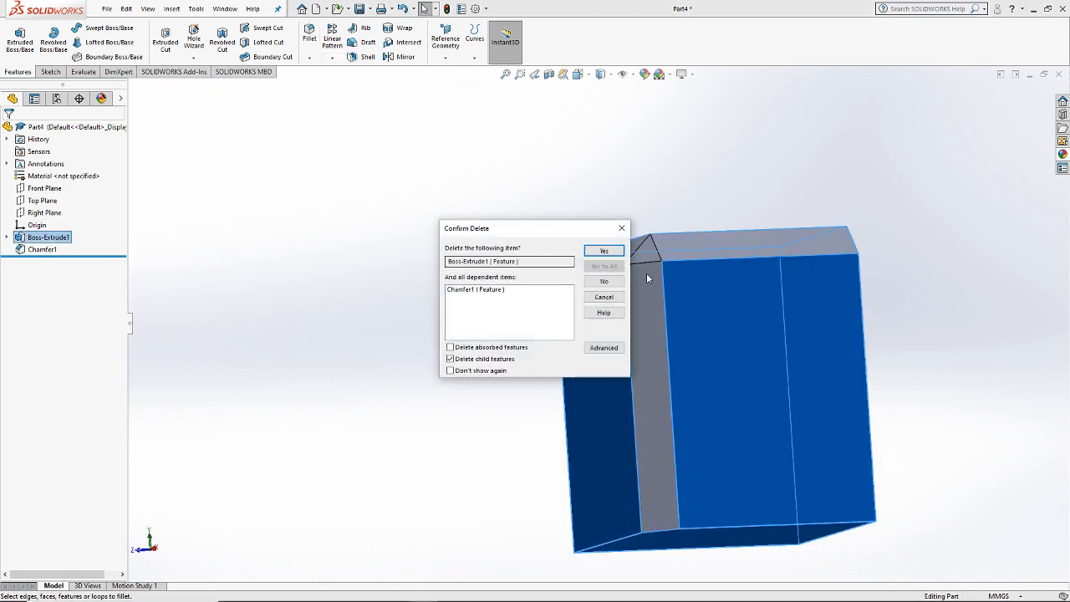
click(604, 252)
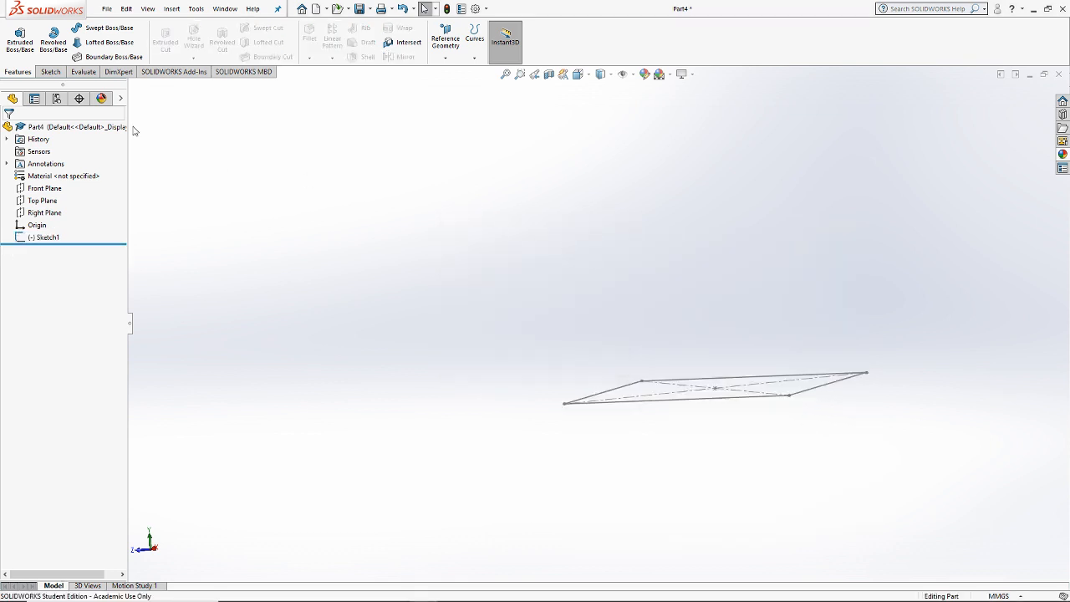
Step: Delete the leftover rectangle sketch so the part contains no features
click(50, 239)
right_click(50, 239)
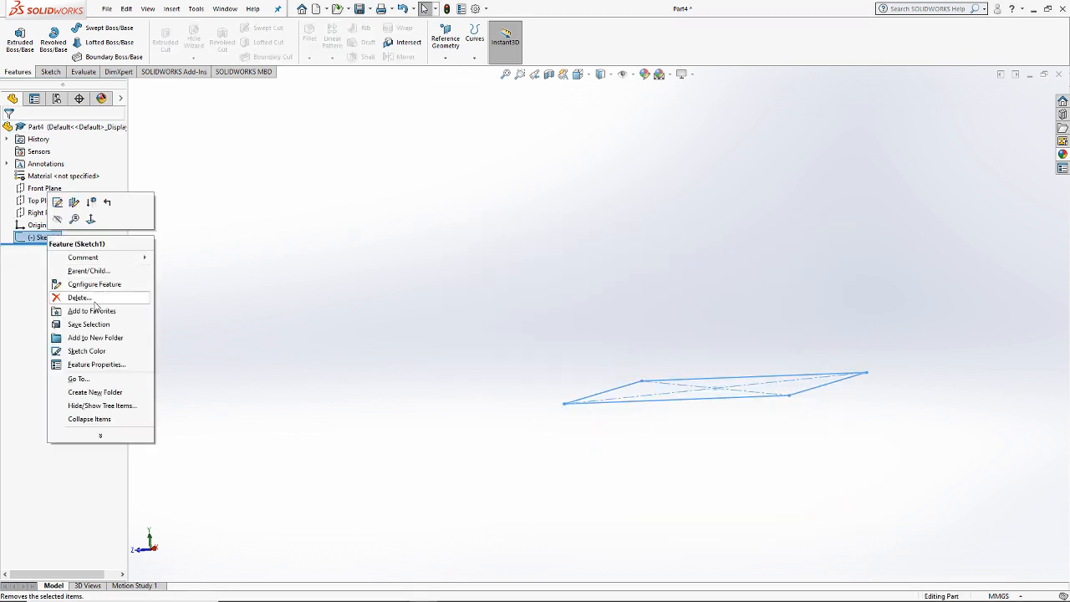
click(83, 296)
click(603, 250)
Step: Start a sketch on the Top Plane and draw a circle centred on the origin
click(49, 71)
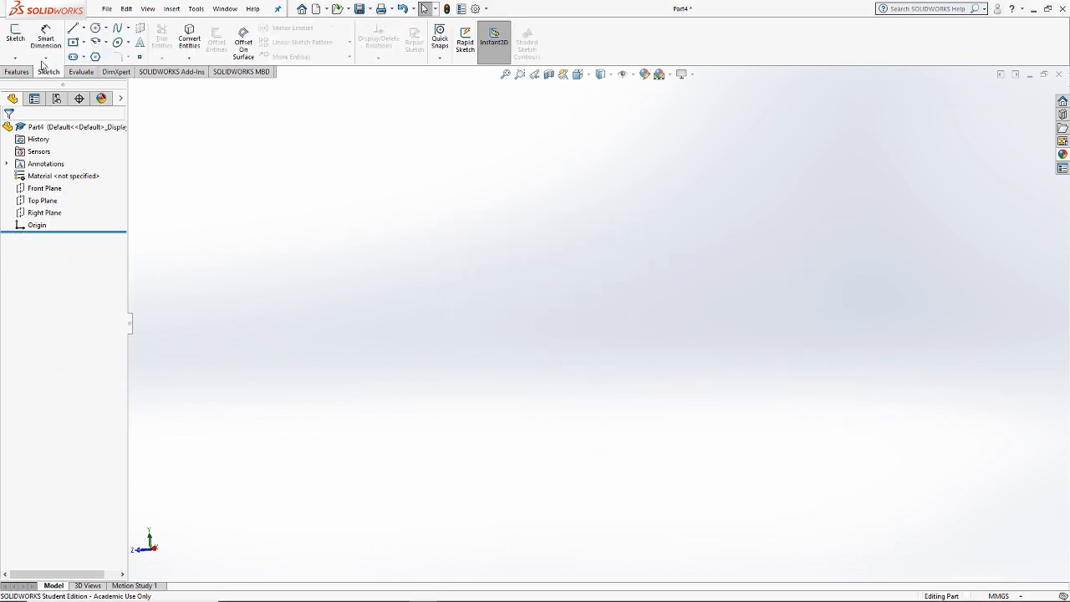
click(15, 37)
click(585, 410)
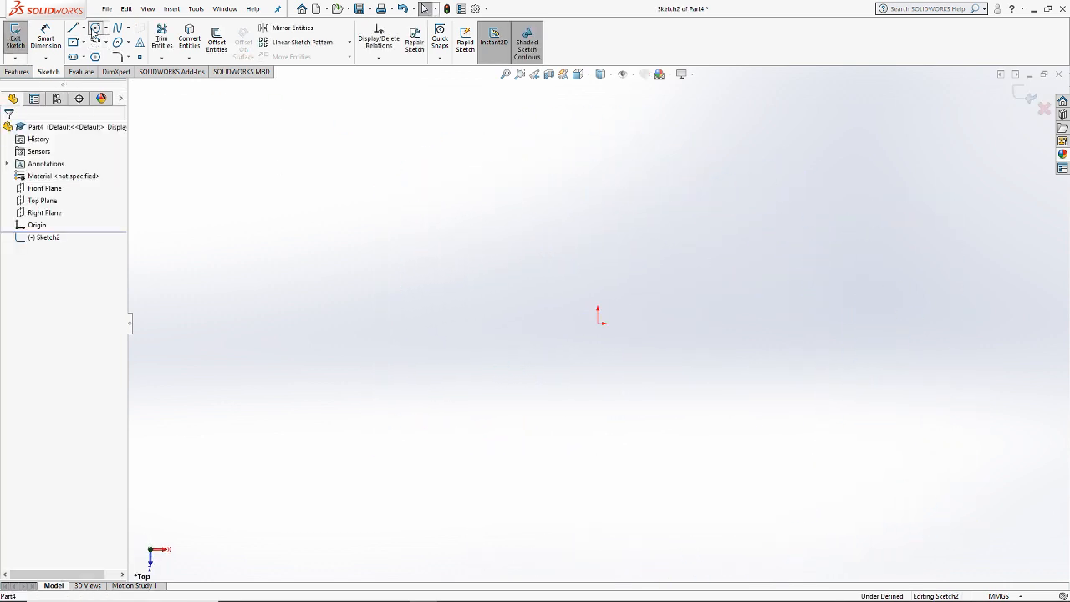
click(95, 30)
drag(597, 323, 410, 325)
click(8, 129)
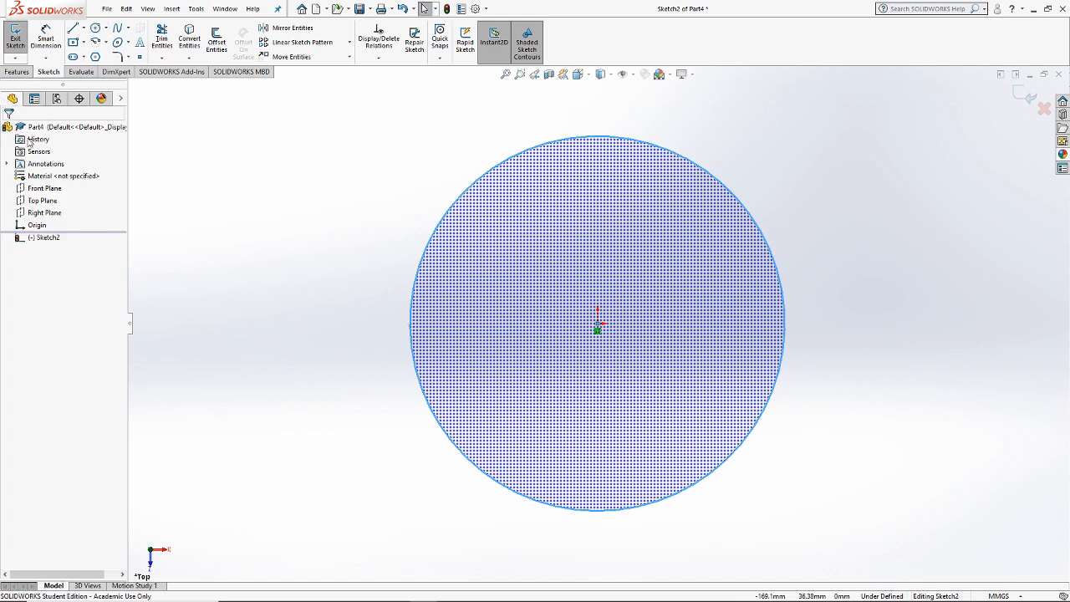
Step: Extrude the circle 100 mm with the Mid Plane end condition to form a solid cylinder
click(17, 72)
click(20, 39)
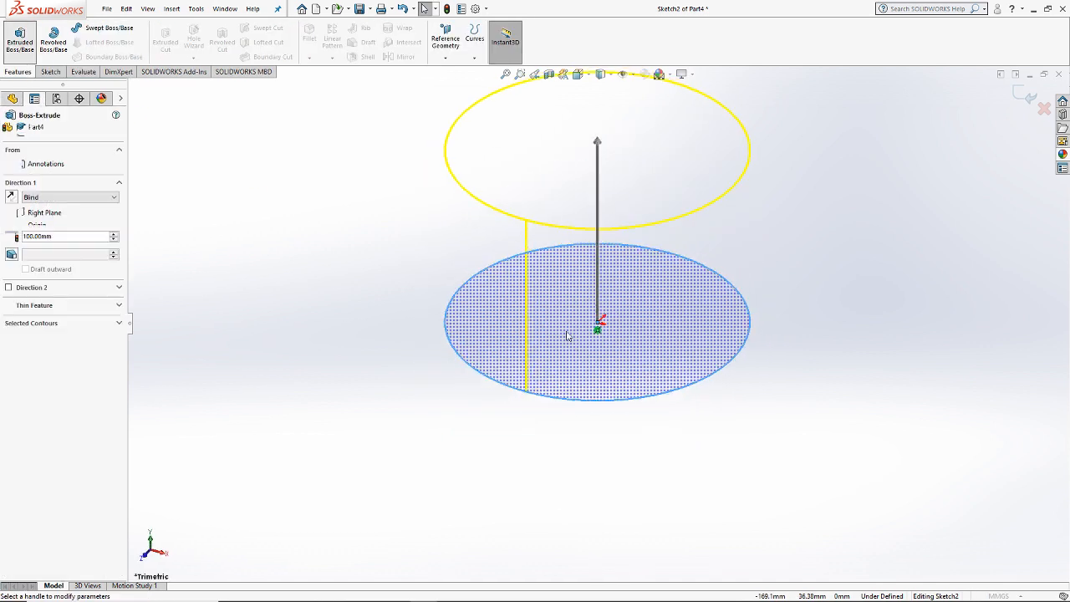
click(66, 199)
click(50, 243)
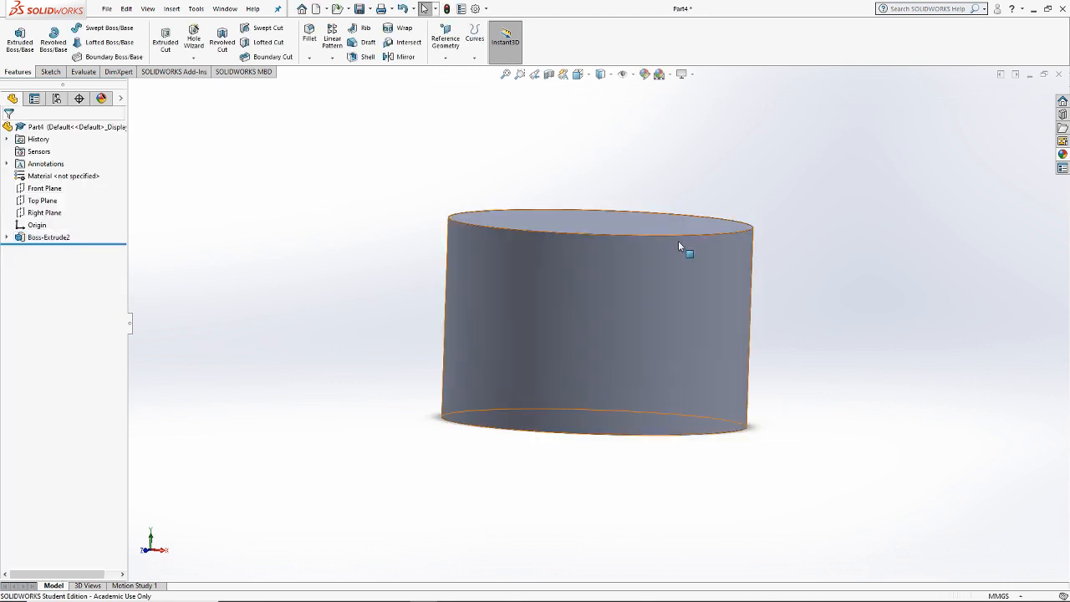
middle_drag(684, 248, 709, 341)
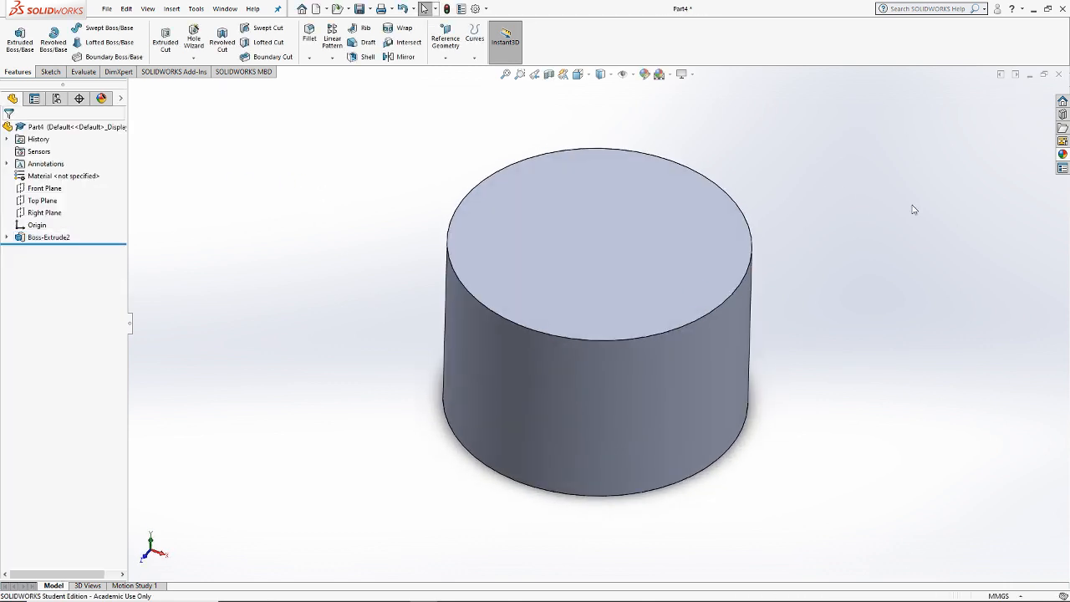
Step: Open a new sketch on the Top Plane through the middle of the cylinder
click(50, 71)
click(15, 35)
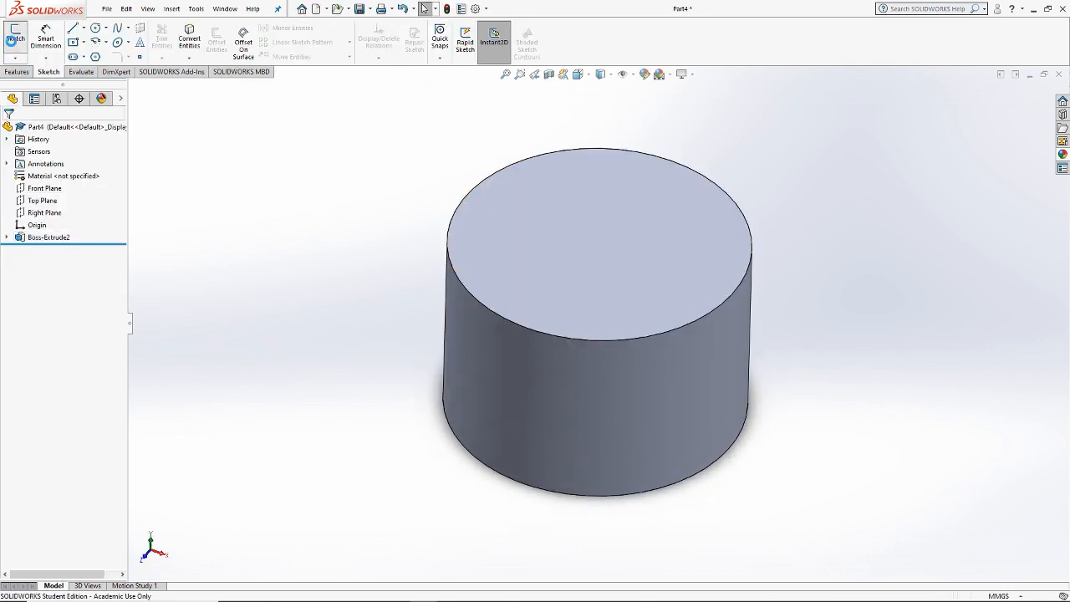
click(577, 73)
click(588, 109)
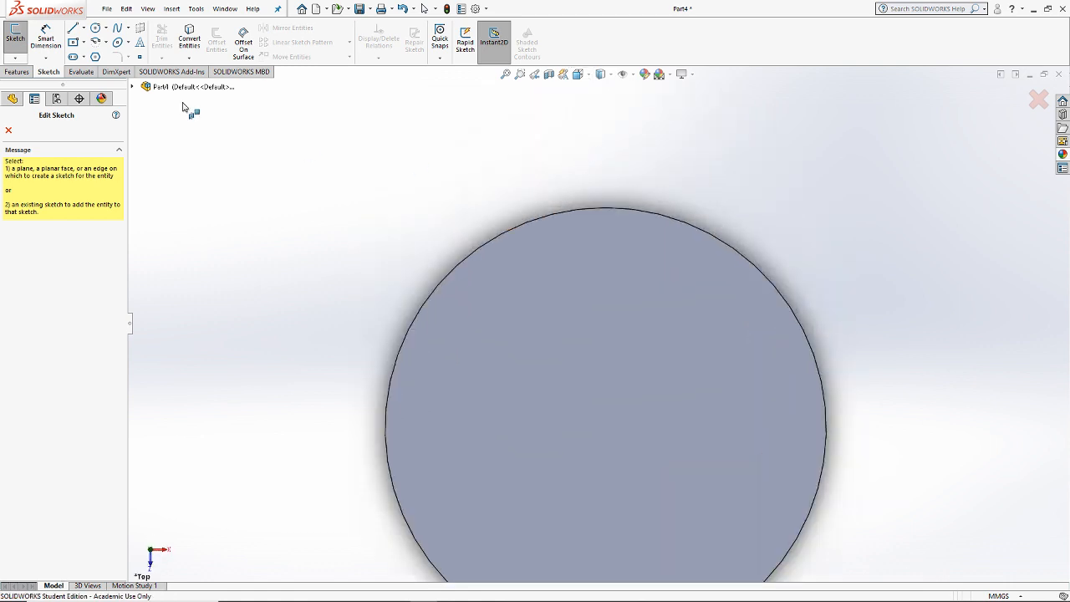
click(132, 86)
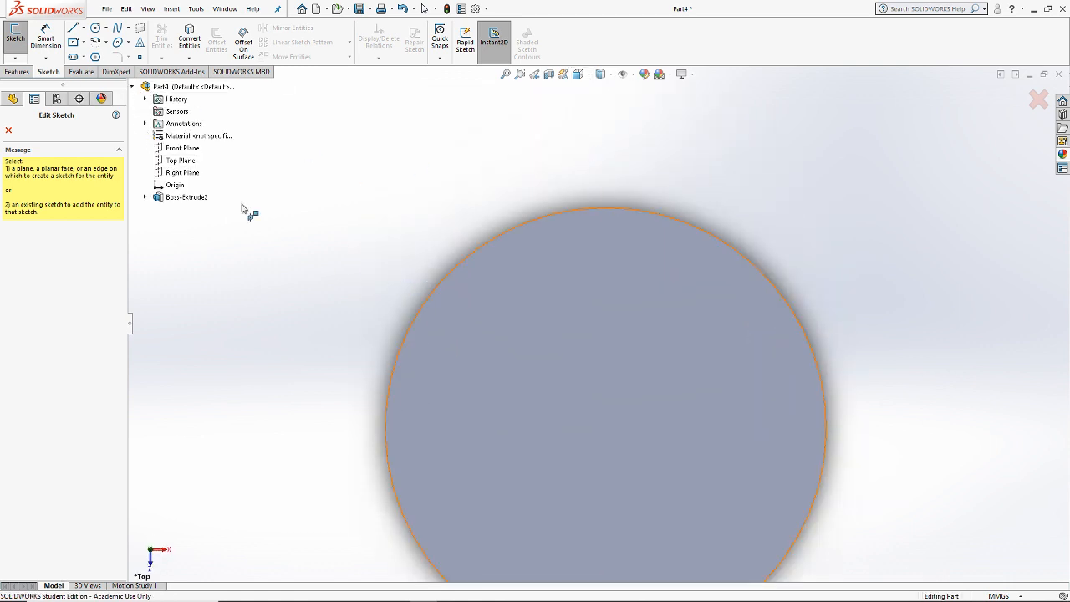
click(170, 160)
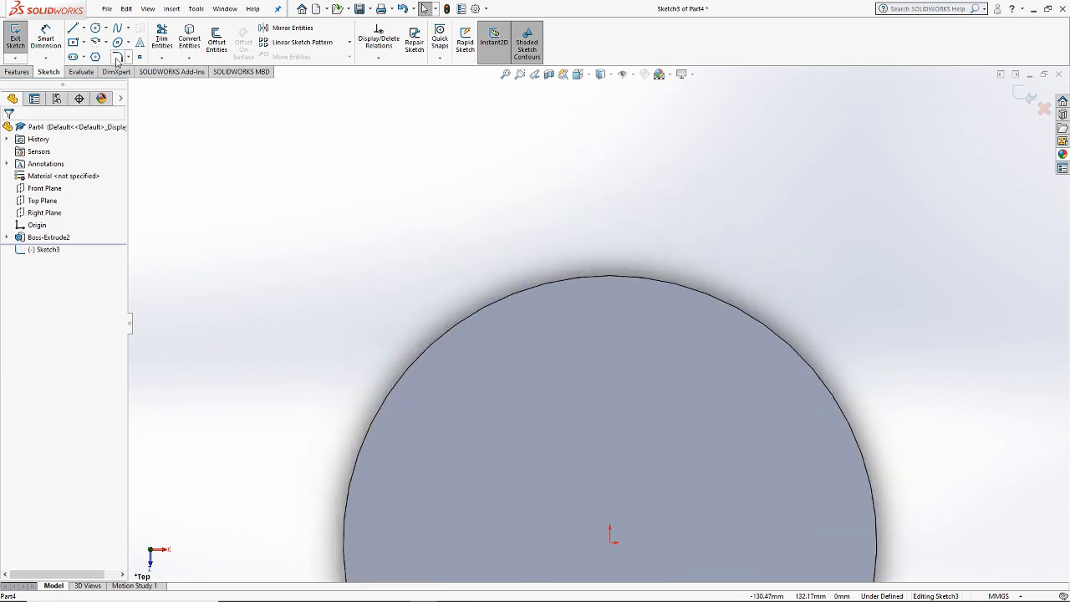
Step: Sketch a corner rectangle about 16 mm wide and 13 mm high standing on the upper rim of the cylinder's circular outline
click(83, 42)
click(92, 60)
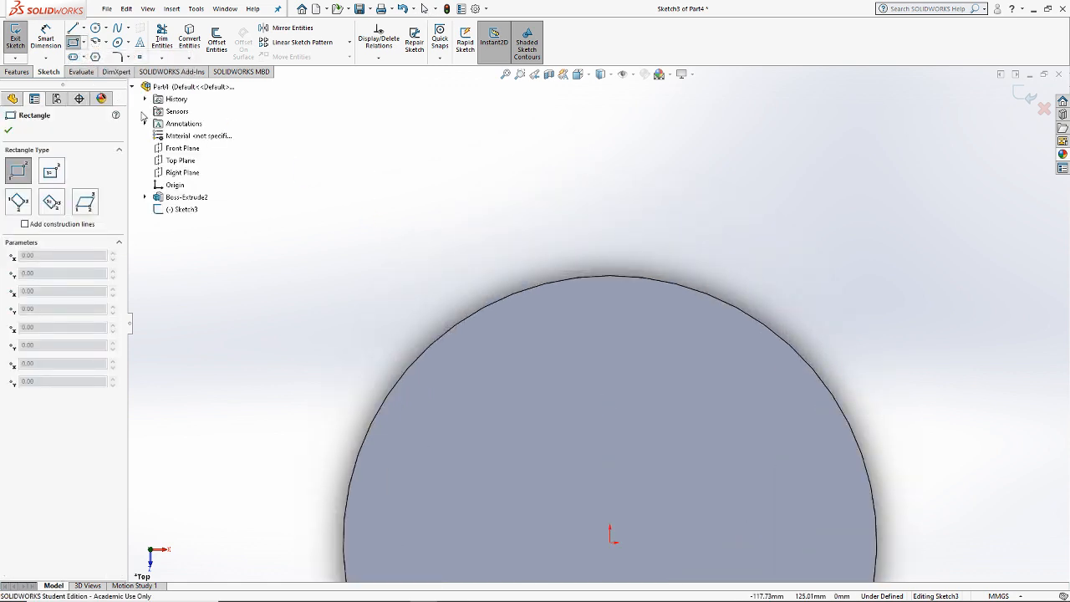
click(588, 276)
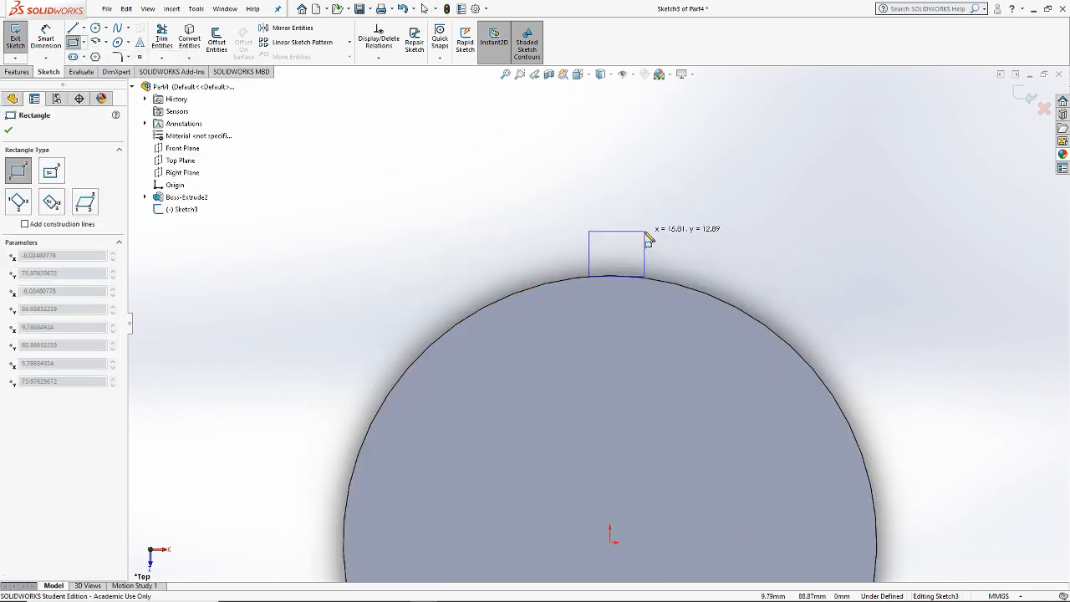
click(645, 232)
scroll(640, 269, down, 5)
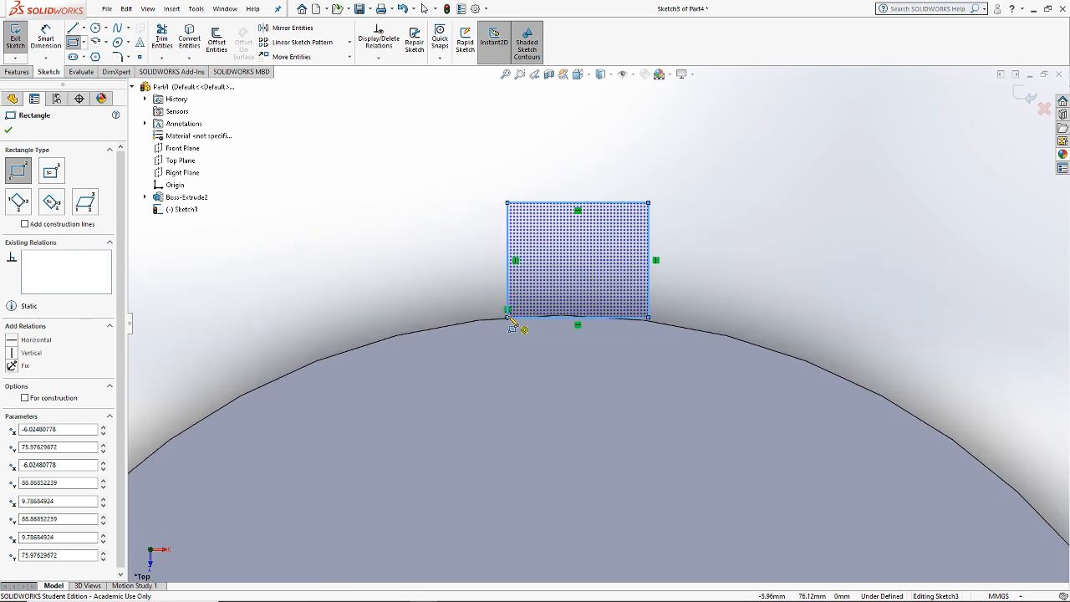
key(Escape)
Step: Sketch a two-line peak over the rectangle's top edge and a slanted line about 13 mm long from its upper right corner to the cylinder's rim
key(l)
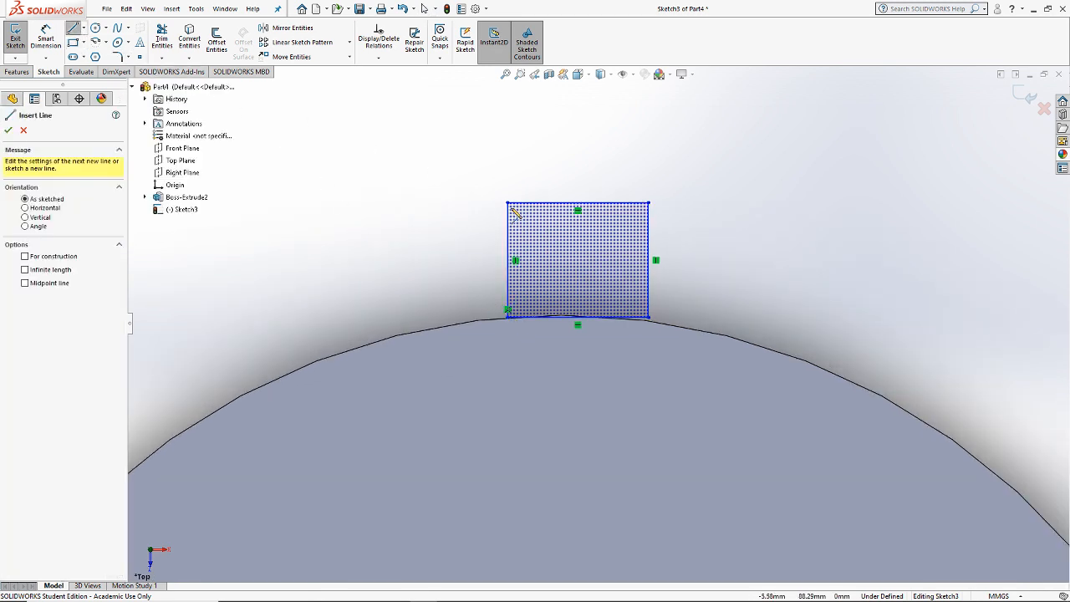
click(507, 203)
click(585, 138)
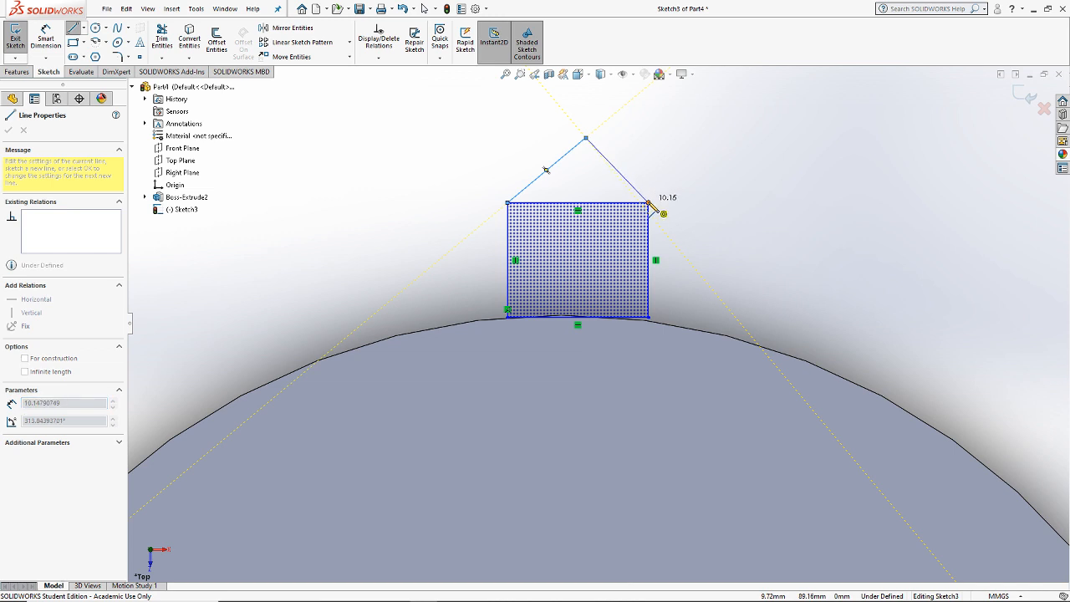
double_click(647, 202)
click(647, 202)
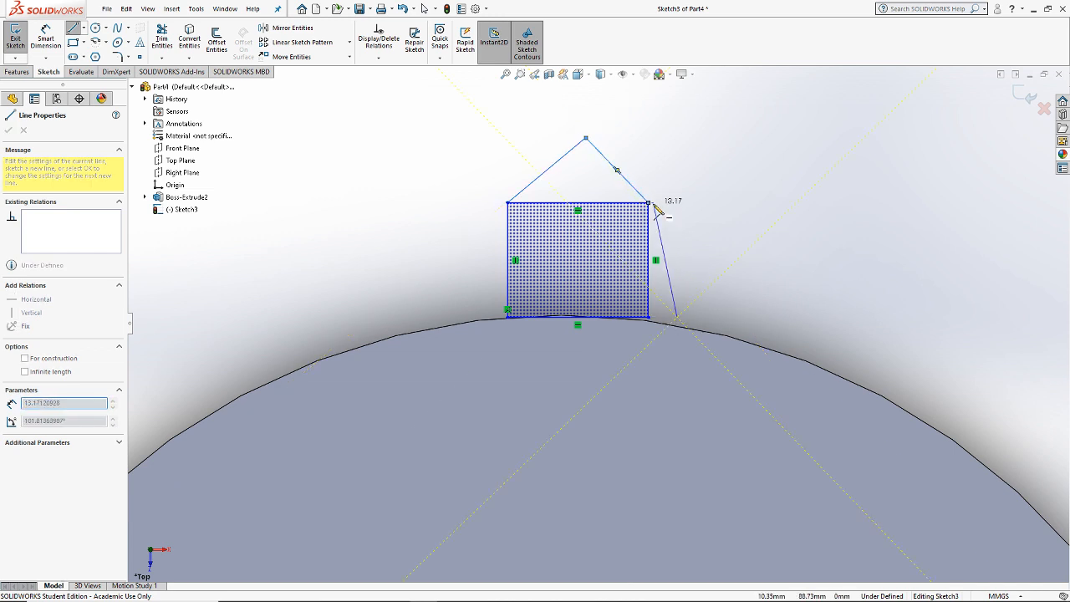
click(677, 318)
key(Escape)
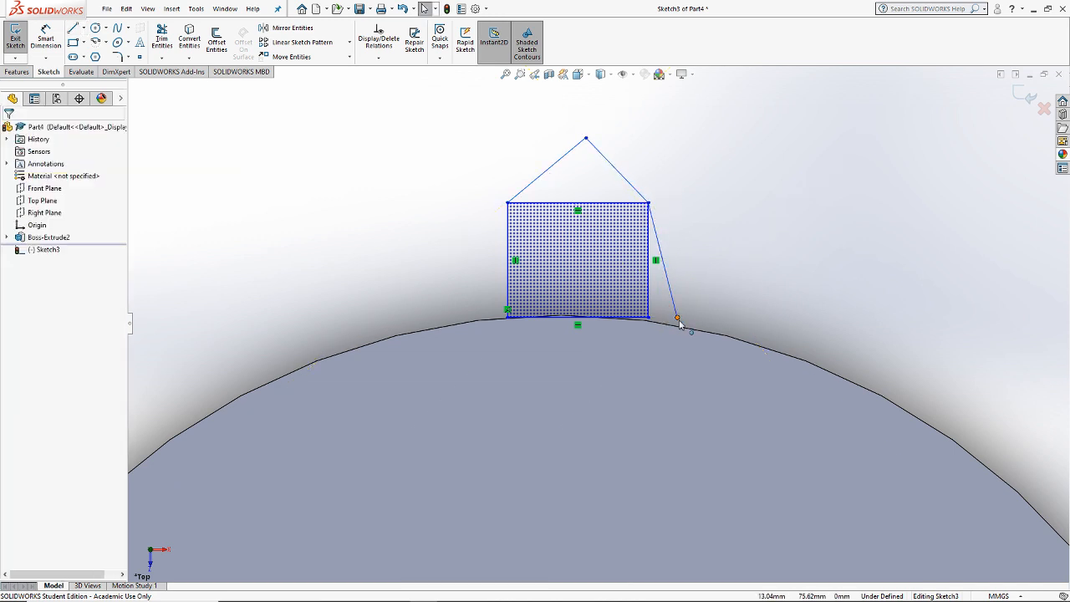
Step: Sketch three connected lines forming an open box about 10 mm wide and 13 mm high against the rectangle's left side
click(74, 29)
click(508, 203)
click(418, 202)
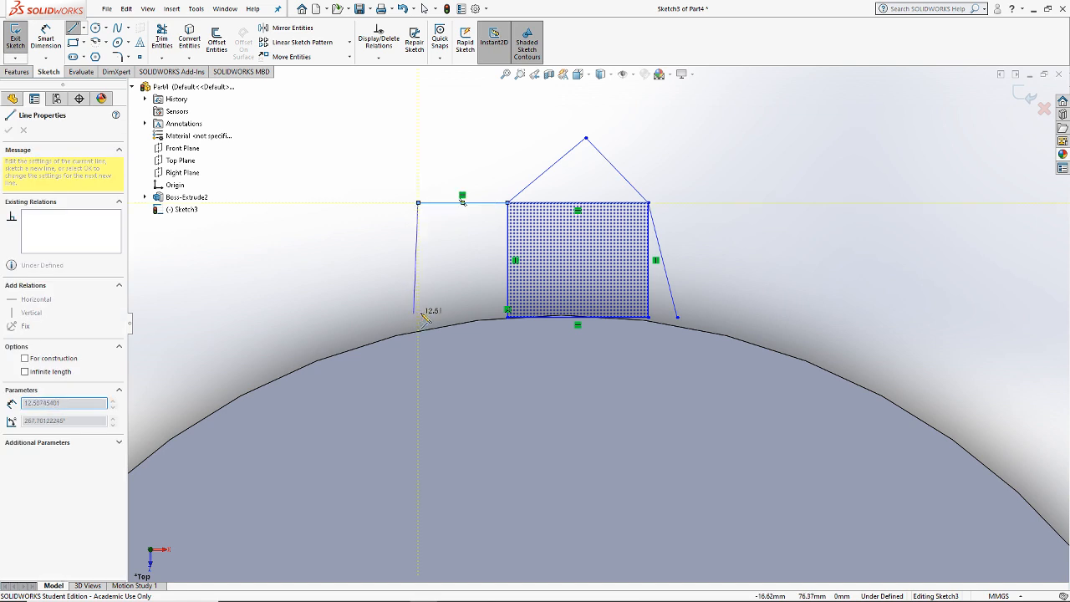
click(418, 317)
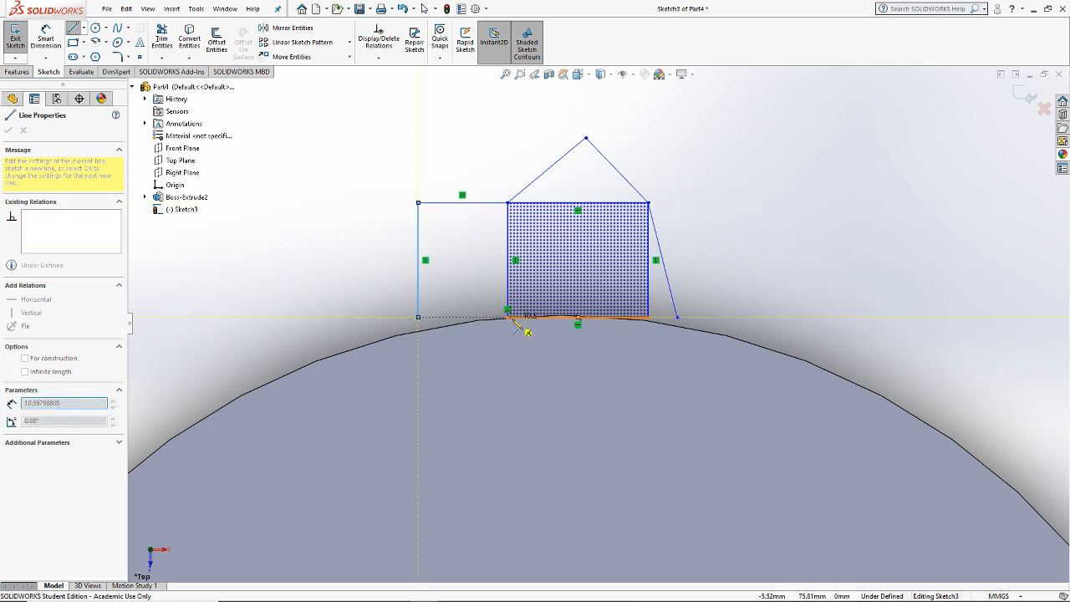
click(509, 319)
key(Escape)
Step: Sketch a circle centred on the cylinder's axis and reaching out to its rim
click(96, 27)
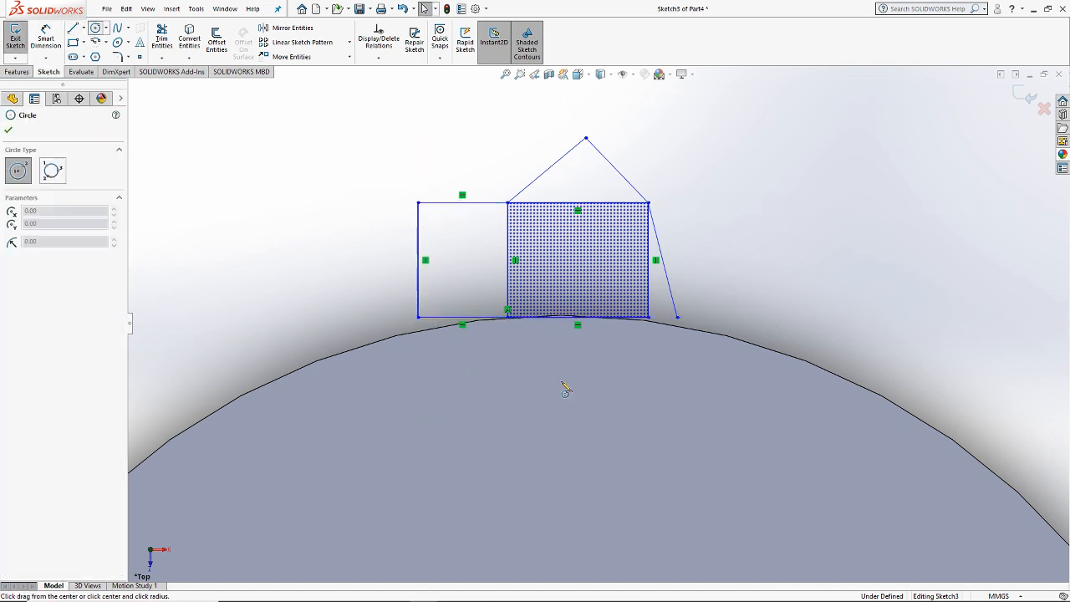
scroll(565, 389, up, 5)
click(590, 481)
scroll(562, 351, down, 5)
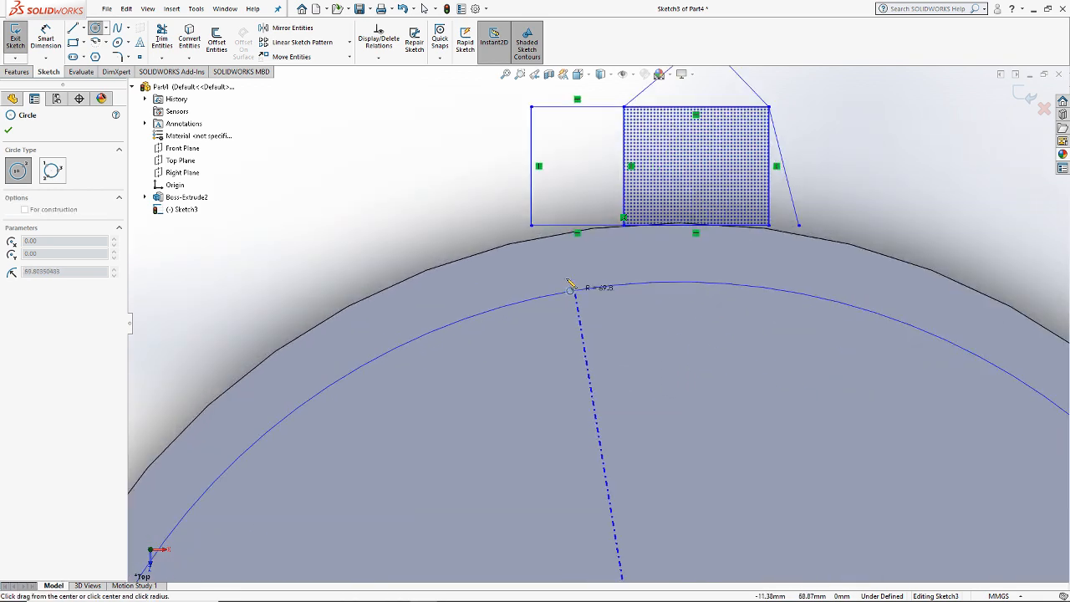
click(543, 244)
key(Escape)
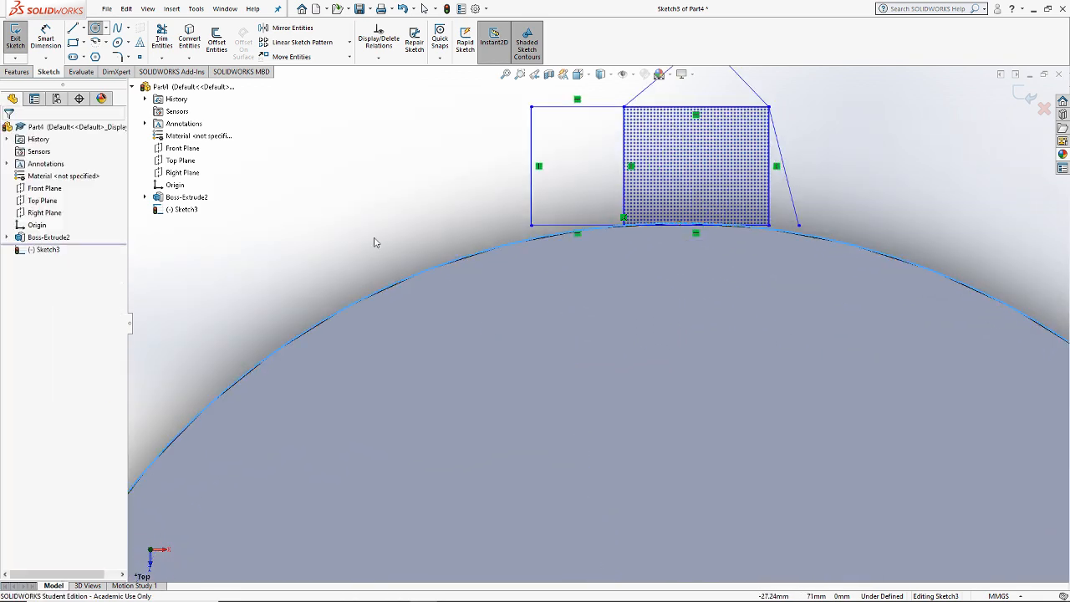
Step: Sketch a slanted line about 2 mm long from the left box's lower outer corner down to the rim circle
click(73, 29)
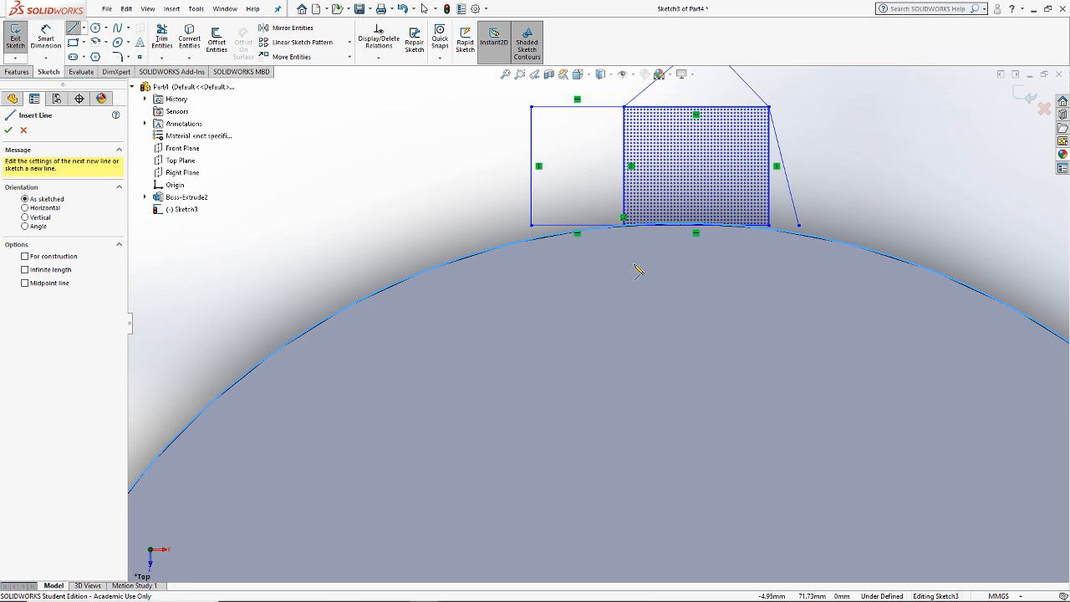
scroll(635, 269, down, 2)
click(481, 214)
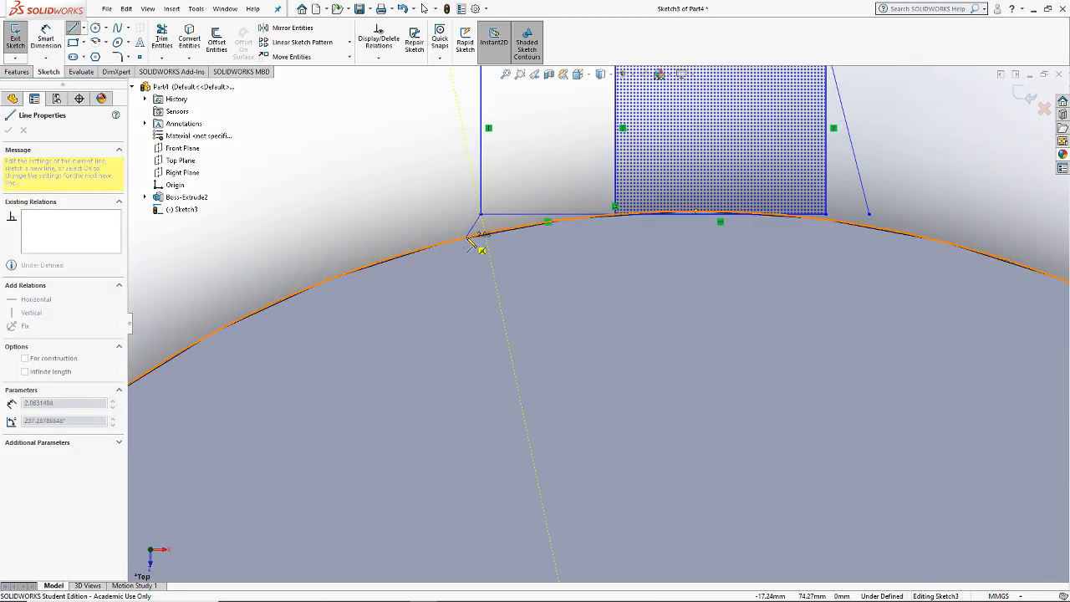
click(466, 232)
key(Escape)
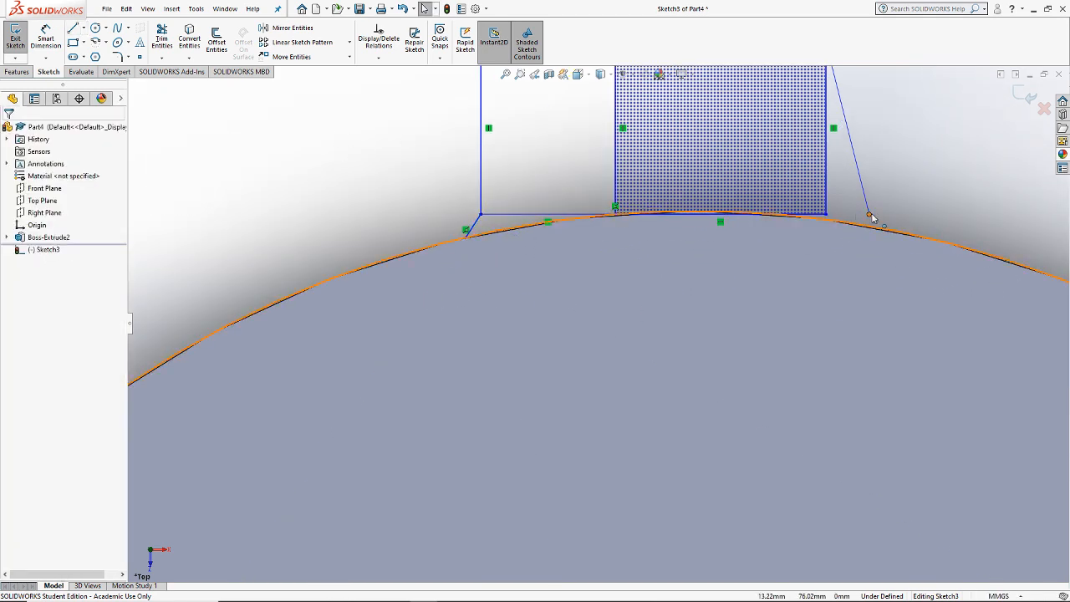
Step: Make the lower endpoint of the slanted line on the right side coincident with the rim circle
click(869, 216)
ctrl+click(888, 225)
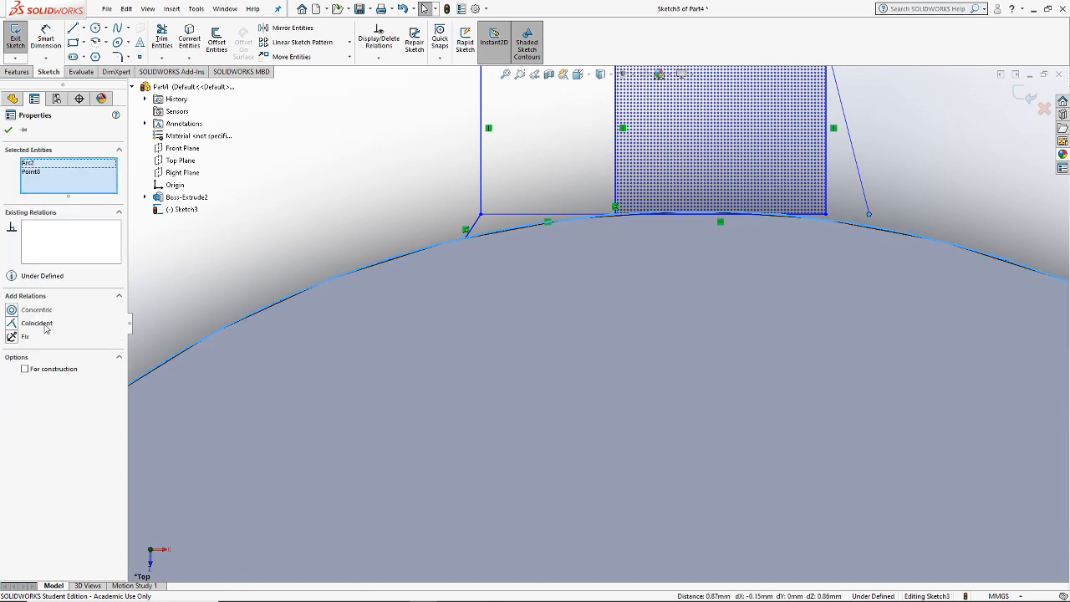
click(37, 322)
scroll(595, 319, up, 3)
key(Escape)
scroll(594, 318, down, 4)
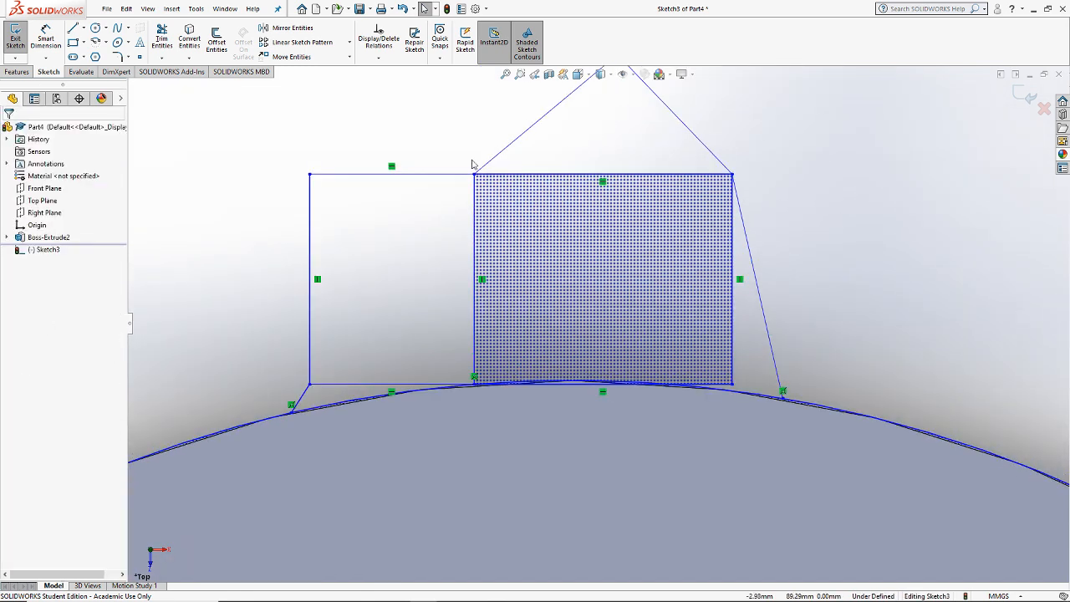
Step: Power-trim the rectangle's inner sides and the left box's bottom line to leave an open tooth outline above the rim
click(162, 40)
mouse_move(448, 263)
mouse_down()
mouse_move(552, 232)
mouse_move(565, 173)
mouse_move(745, 332)
mouse_move(714, 378)
mouse_move(725, 392)
mouse_up()
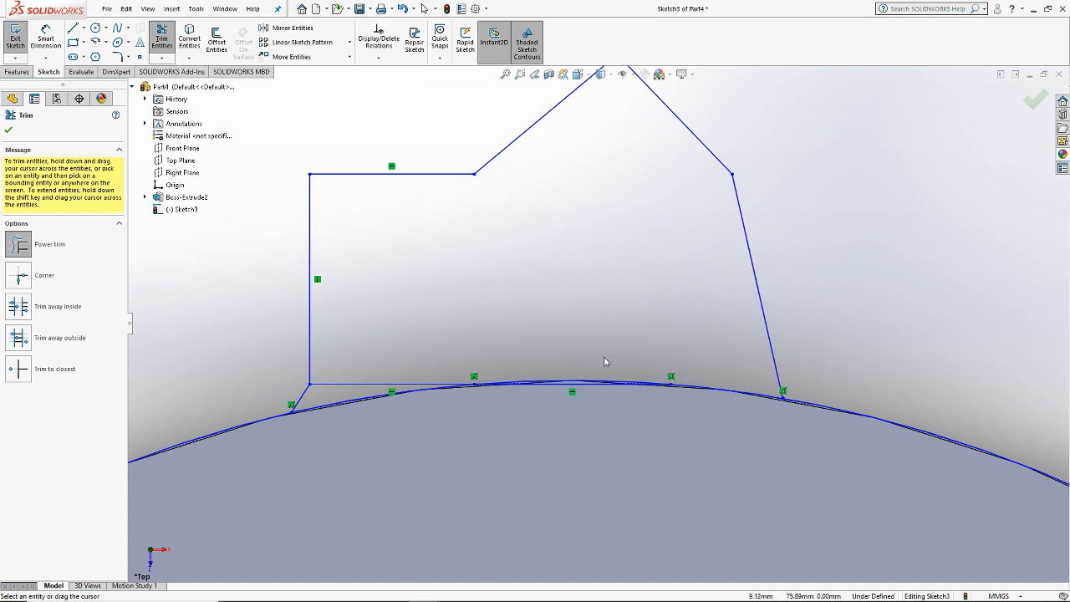
drag(354, 374, 343, 399)
key(Escape)
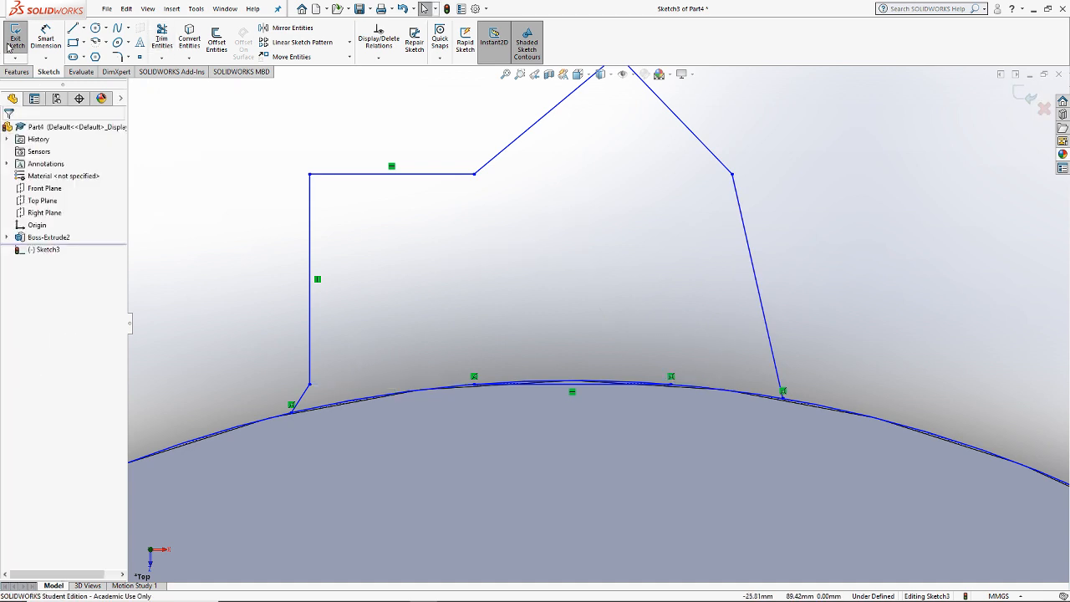
Step: Start a boss extrusion of the sketch using the tooth region outside the cylinder as the contour
click(21, 71)
click(20, 42)
scroll(601, 316, up, 3)
scroll(601, 314, up, 5)
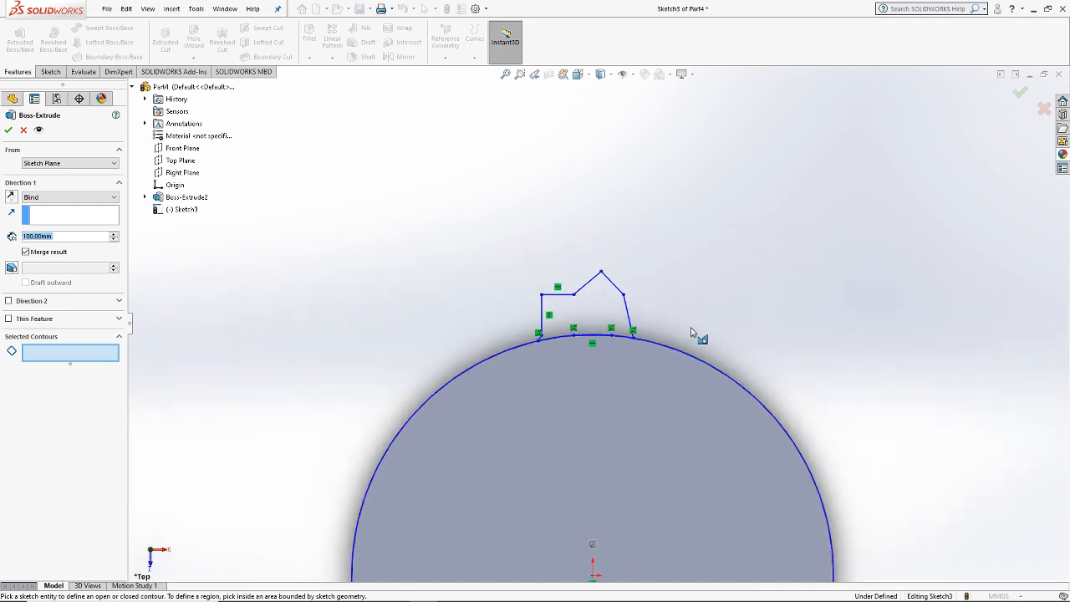
middle_drag(691, 329, 574, 447)
scroll(574, 448, up, 4)
scroll(660, 543, down, 5)
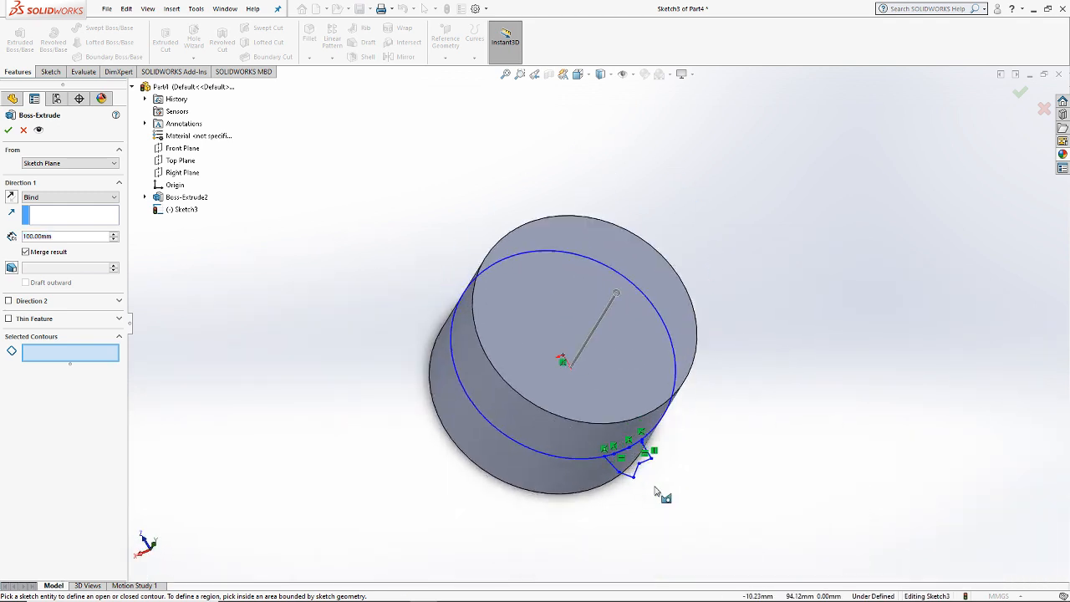
click(606, 450)
click(603, 451)
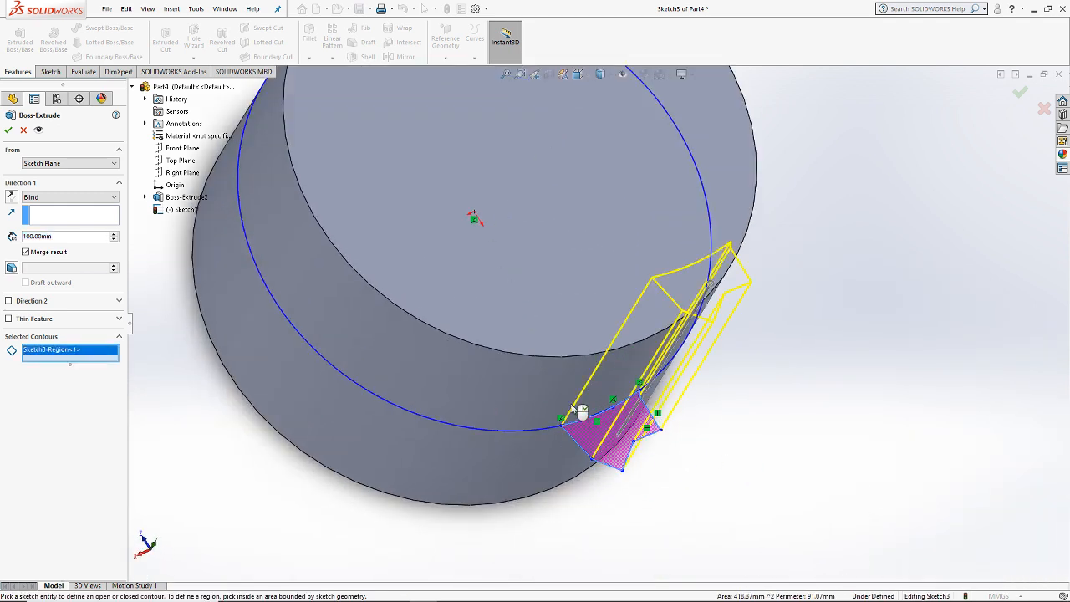
Step: Extrude the tooth region 5 mm with the Mid Plane end condition
middle_drag(575, 410, 435, 358)
double_click(53, 237)
text(5)
key(Return)
click(74, 198)
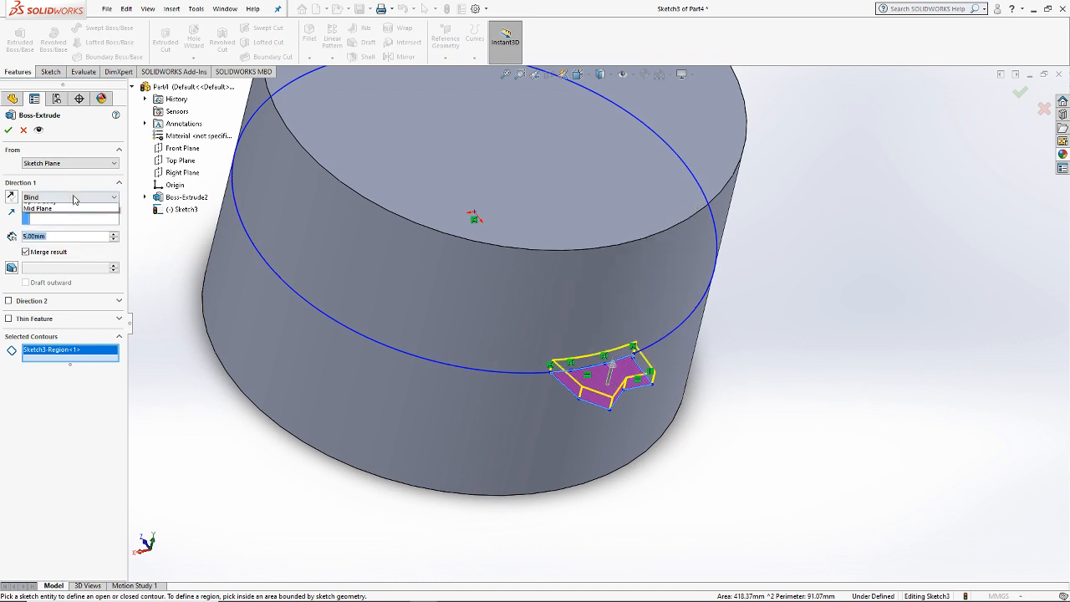
click(67, 251)
click(8, 131)
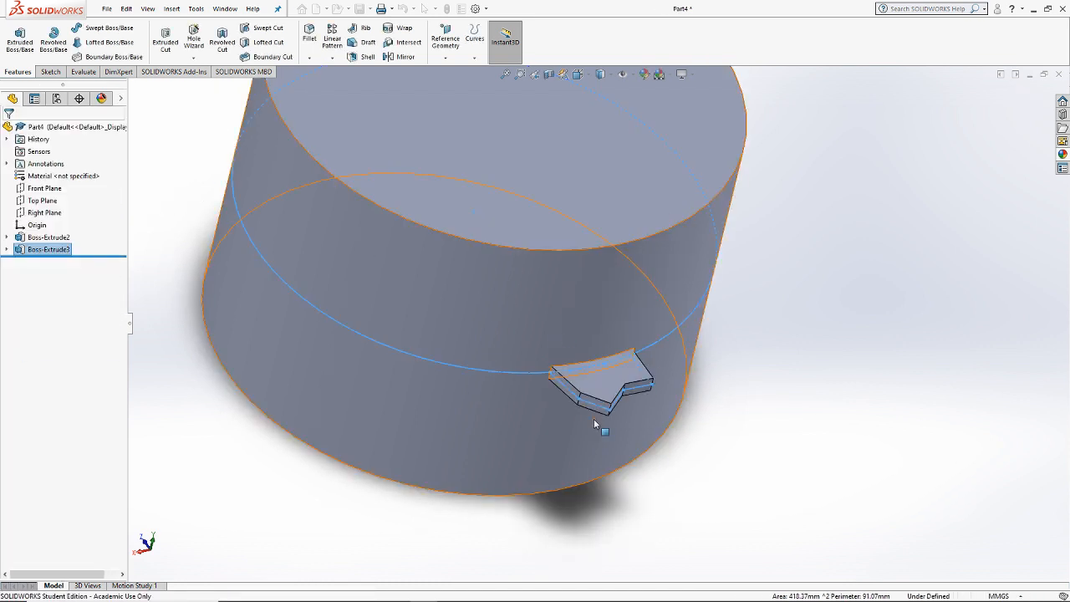
Step: Start a circular pattern around the cylinder's curved face with equal spacing over 360 degrees
click(841, 465)
scroll(618, 381, up, 4)
middle_drag(618, 380, 578, 358)
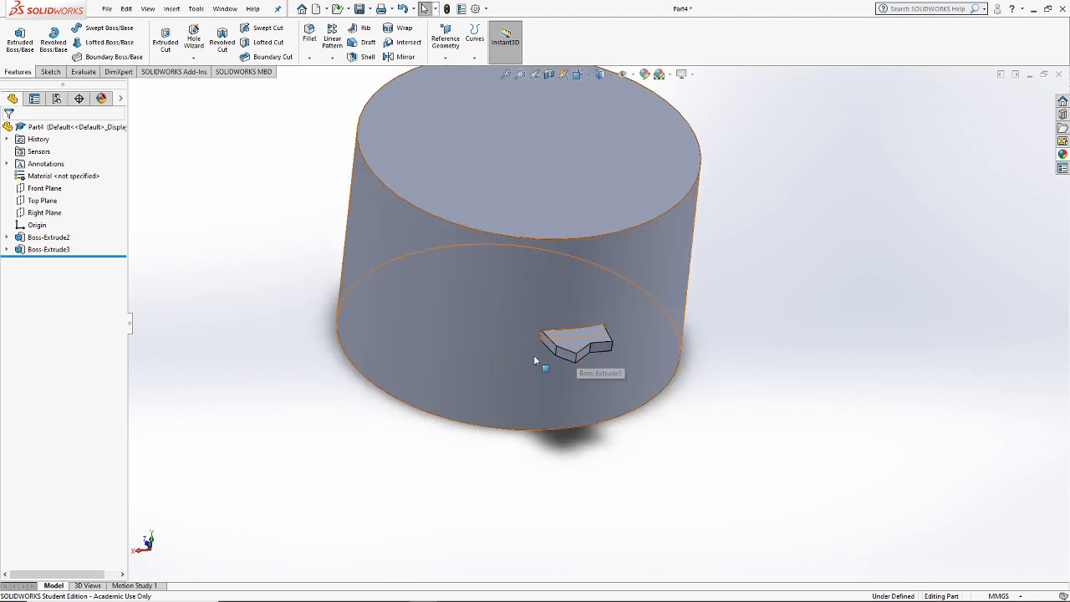
click(332, 58)
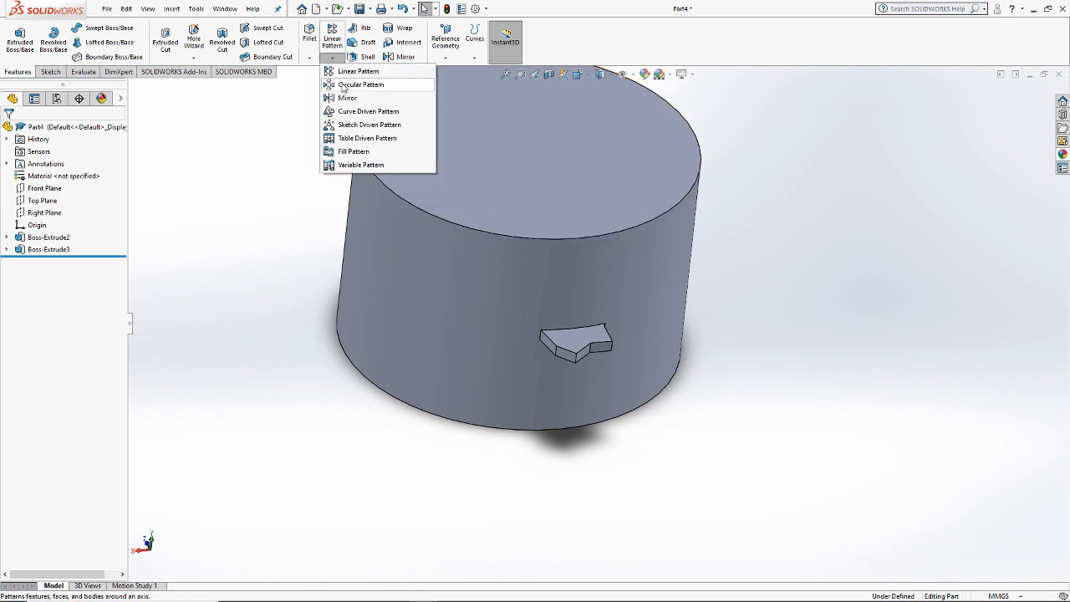
click(360, 84)
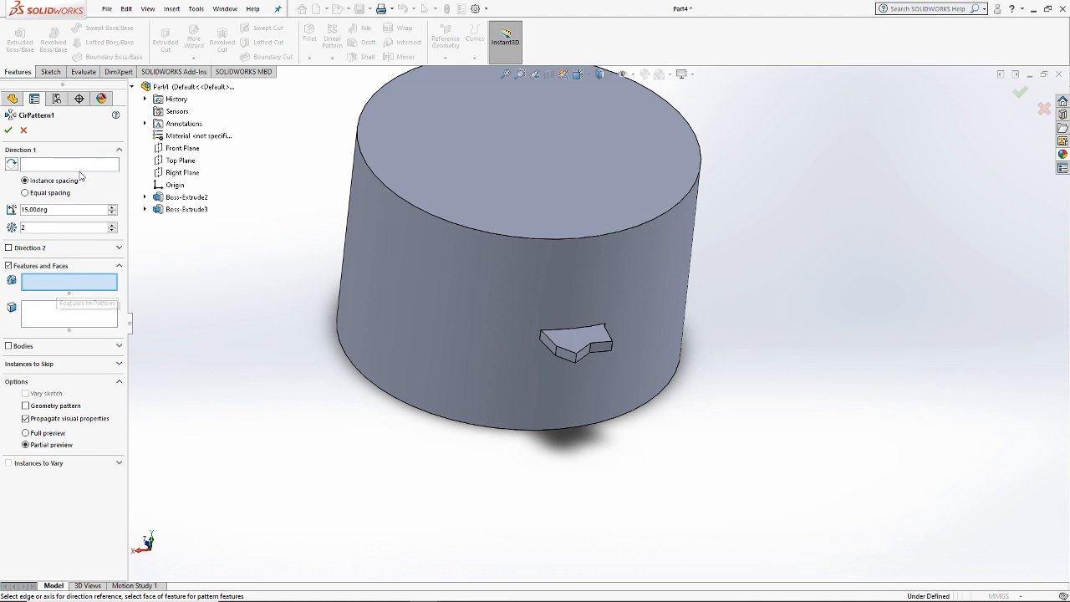
click(50, 165)
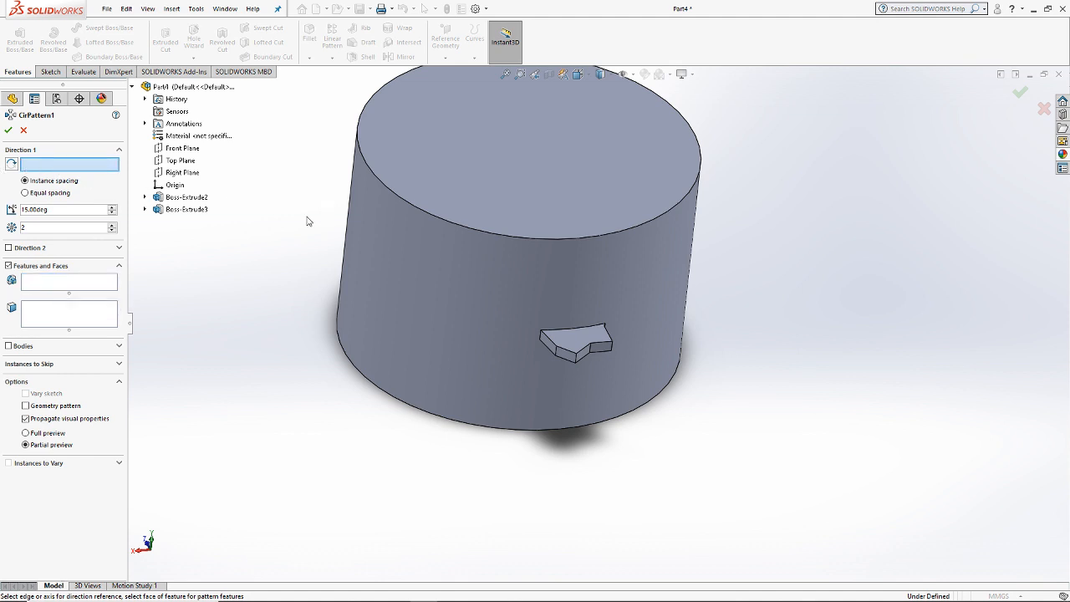
click(463, 331)
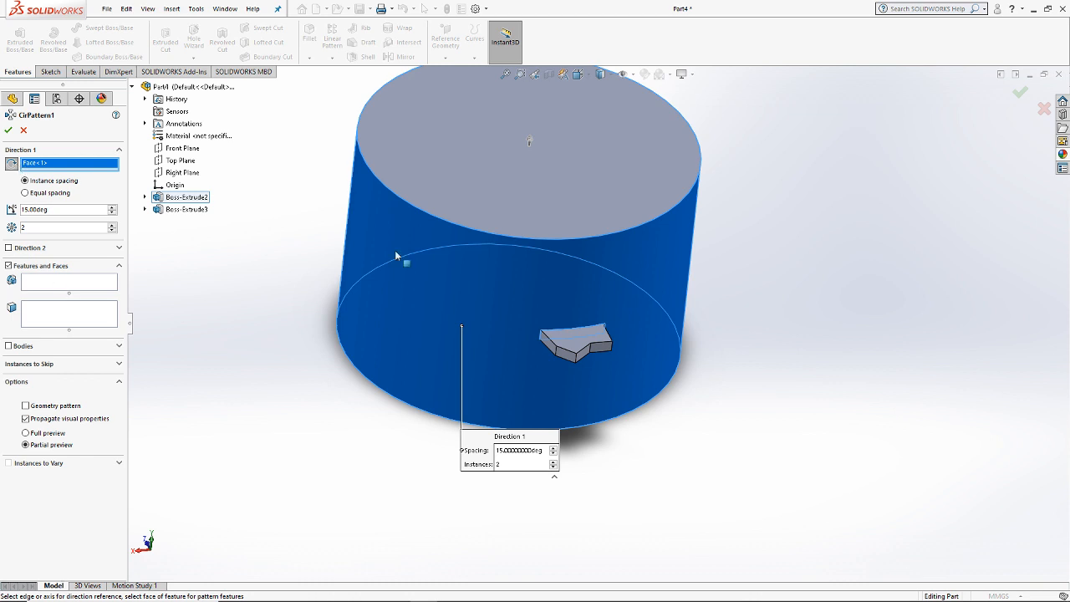
click(500, 259)
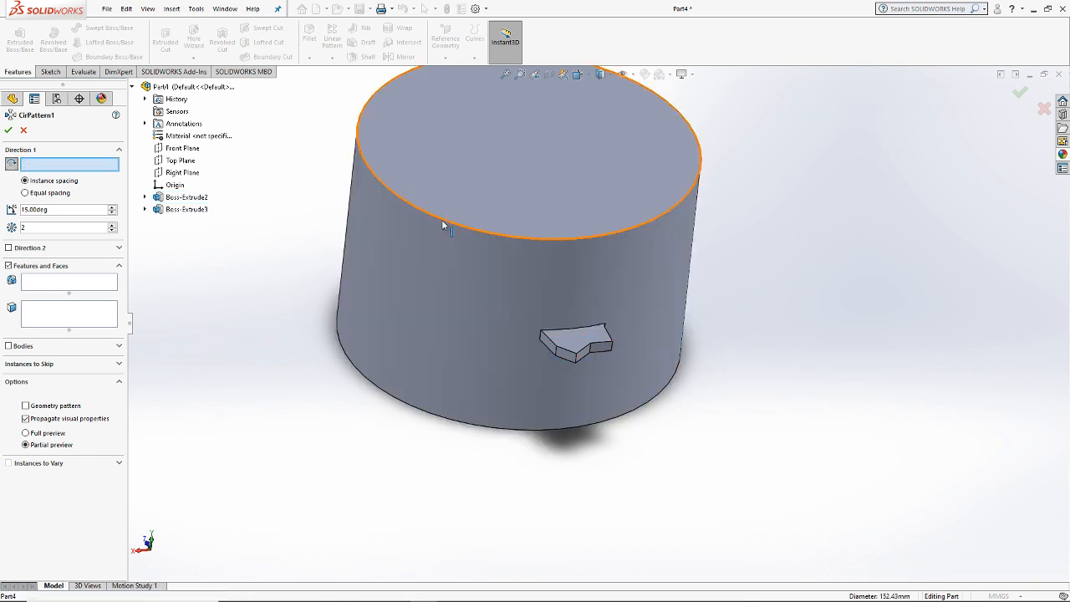
click(424, 243)
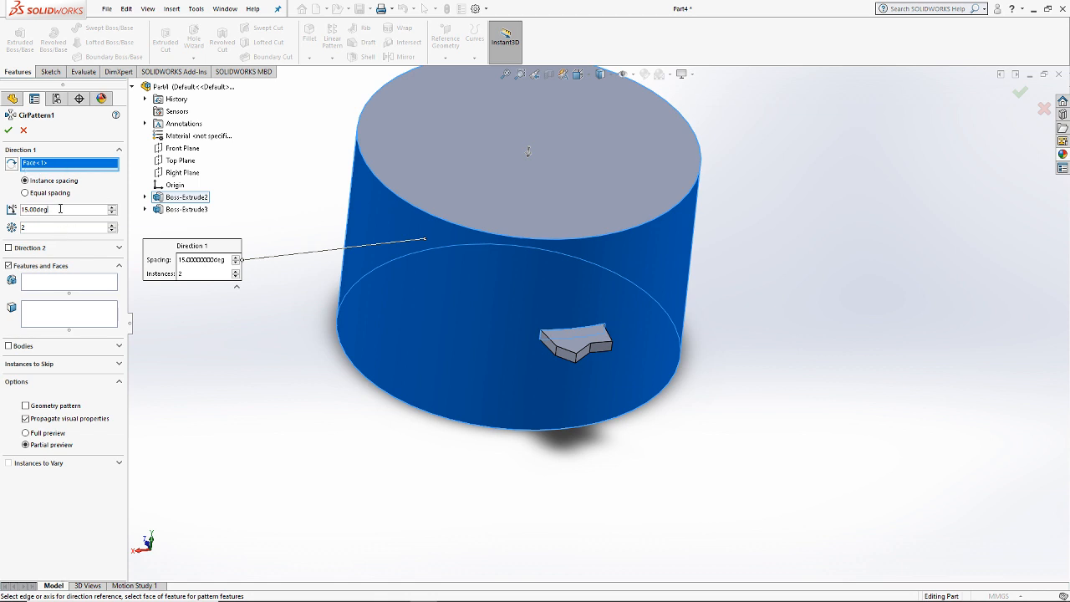
click(26, 192)
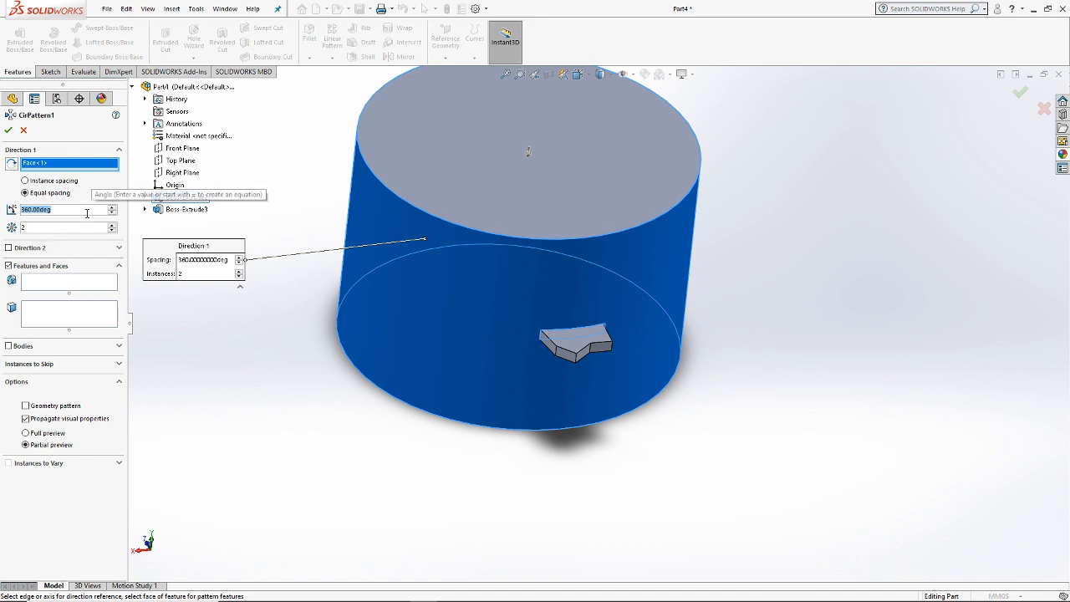
Step: Pattern the tooth extrusion around the cylinder with 5 instances
click(75, 285)
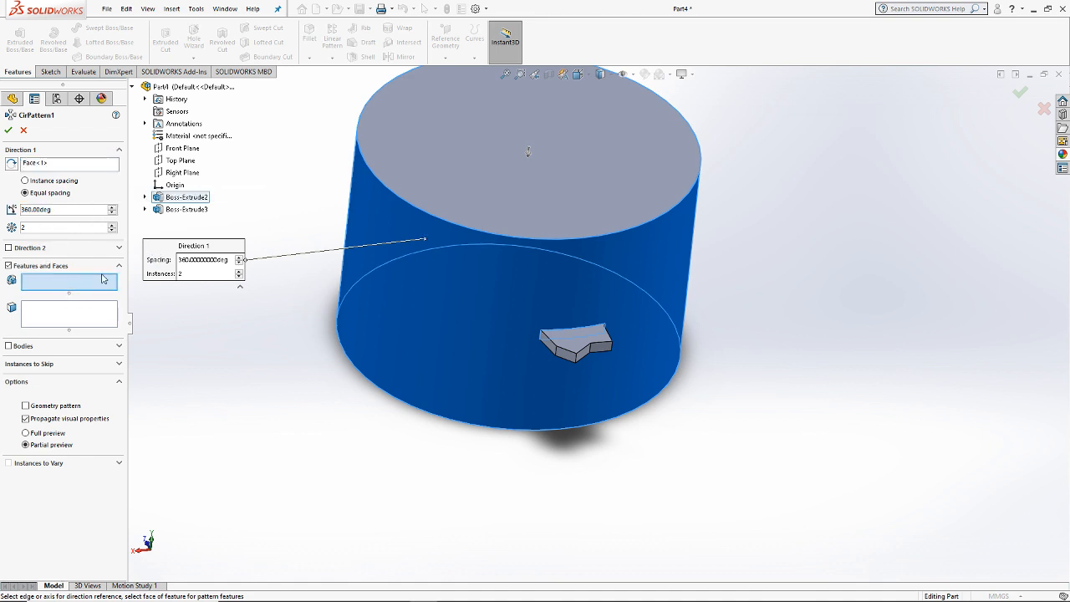
click(186, 209)
middle_drag(485, 202, 553, 258)
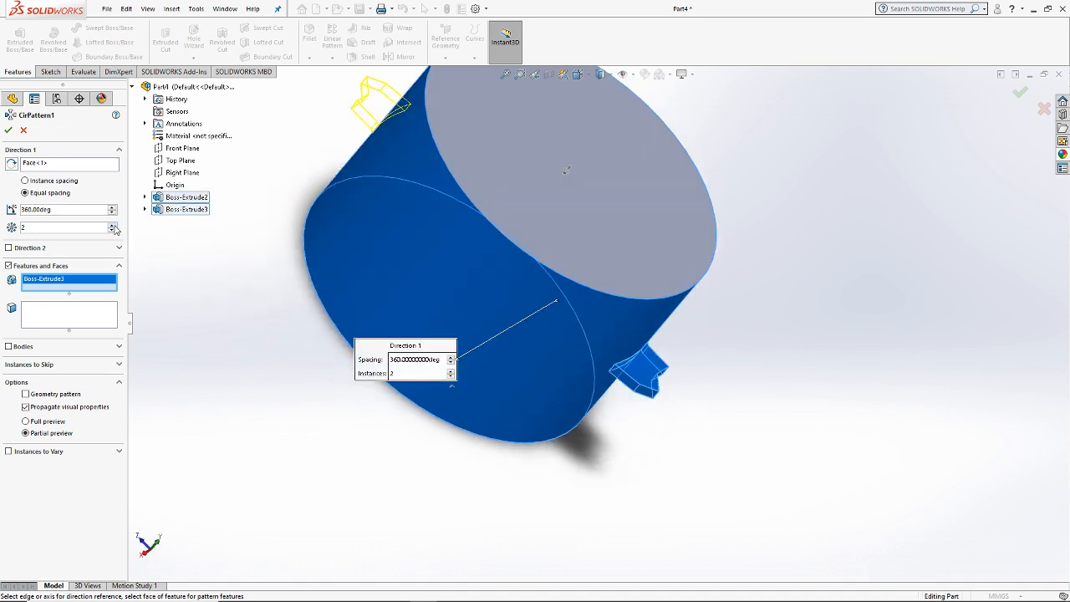
click(113, 225)
click(112, 225)
click(113, 225)
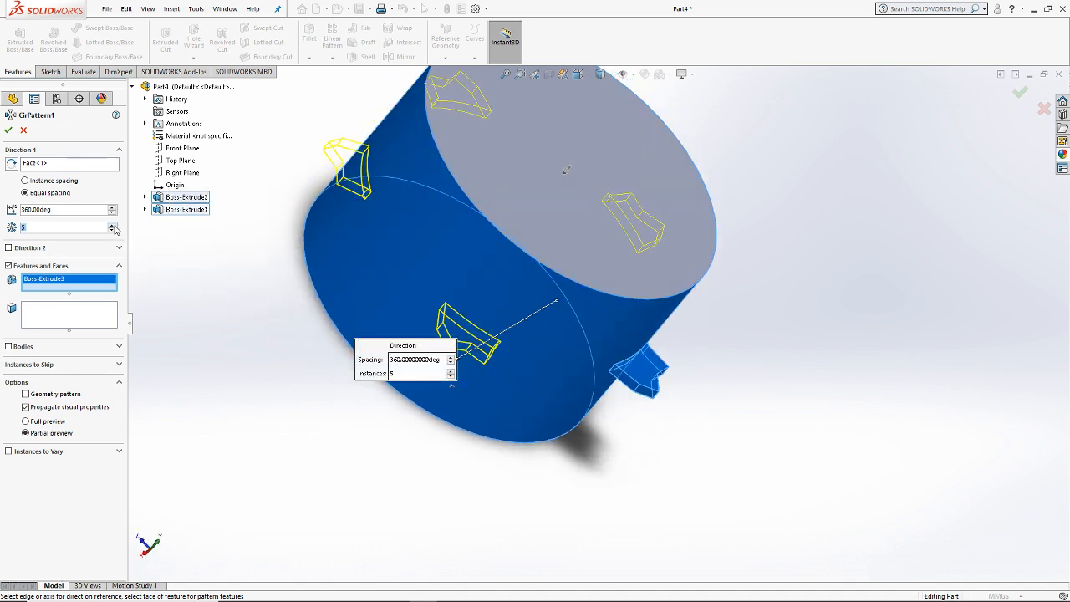
text(50)
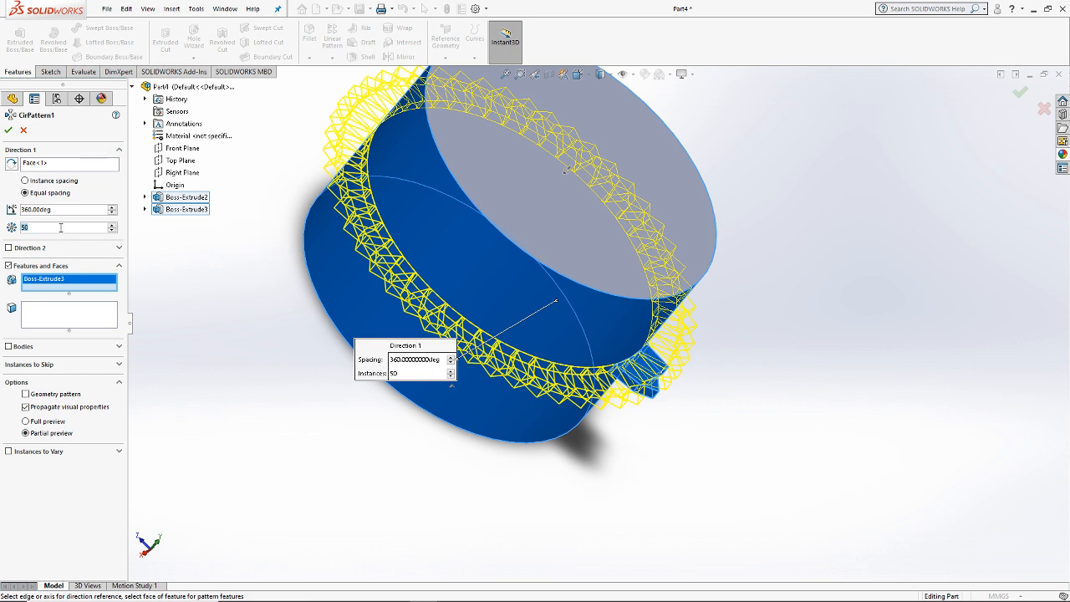
key(BackSpace)
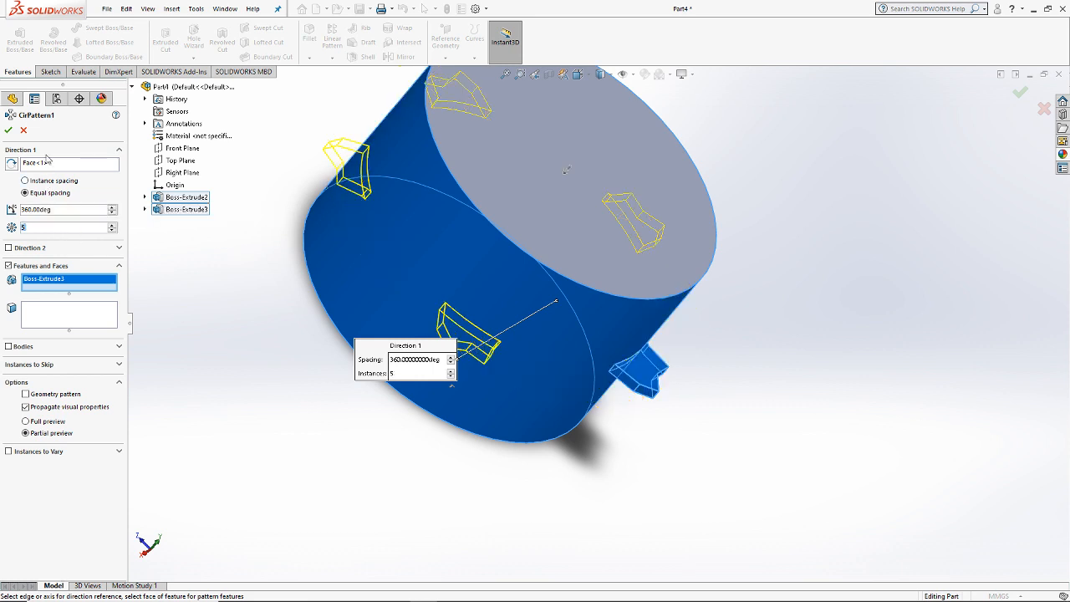
click(10, 133)
scroll(565, 270, up, 4)
scroll(576, 302, down, 3)
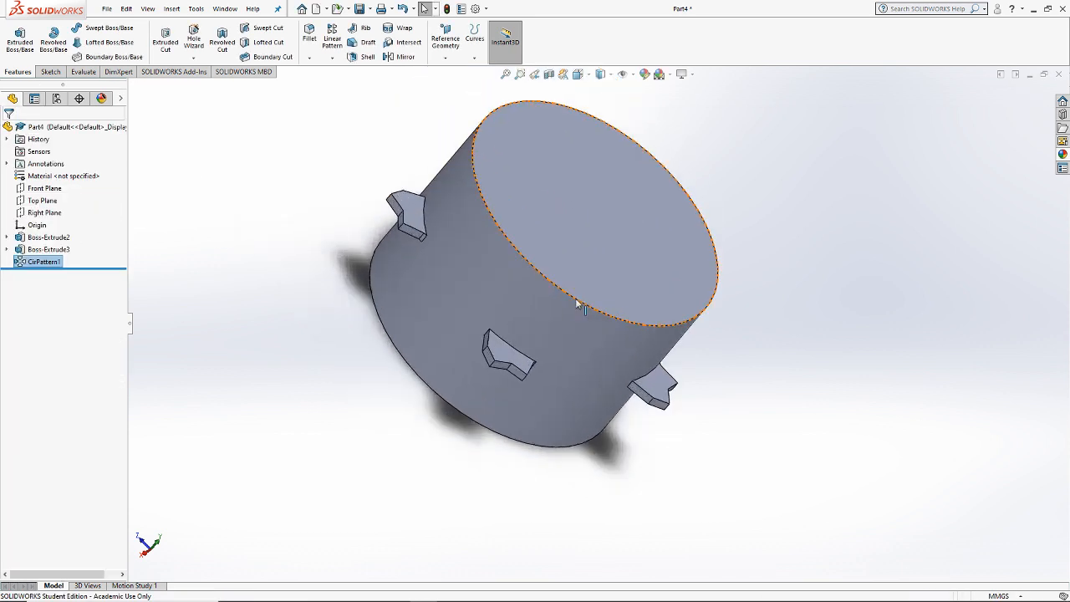
middle_drag(576, 303, 449, 451)
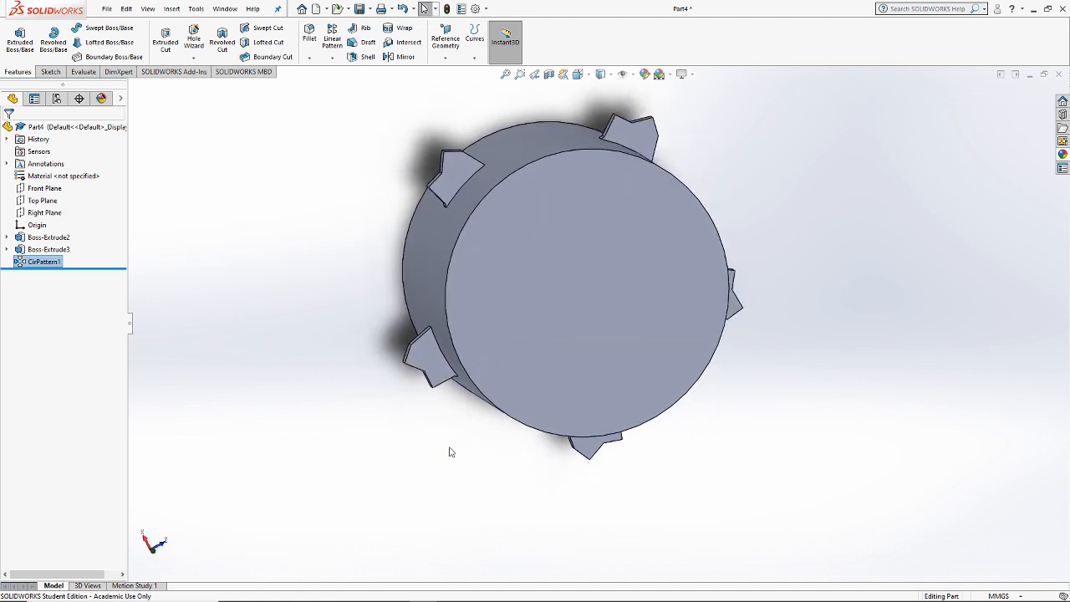
Step: Delete the cylinder extrusion together with its dependent tooth extrusion, tooth sketch and circular pattern
right_click(45, 238)
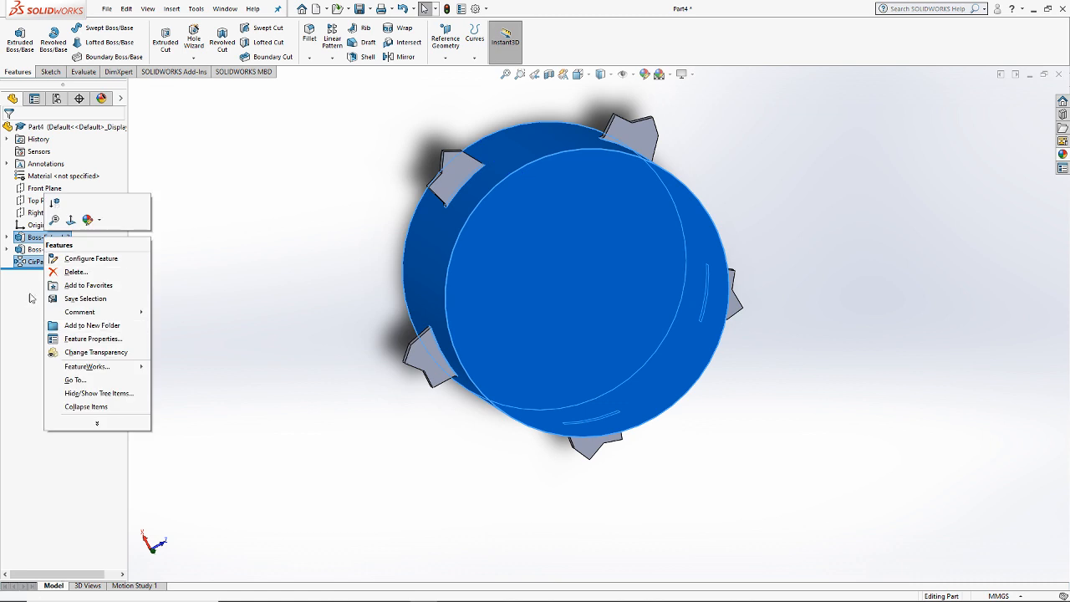
click(35, 255)
click(31, 251)
ctrl+click(32, 261)
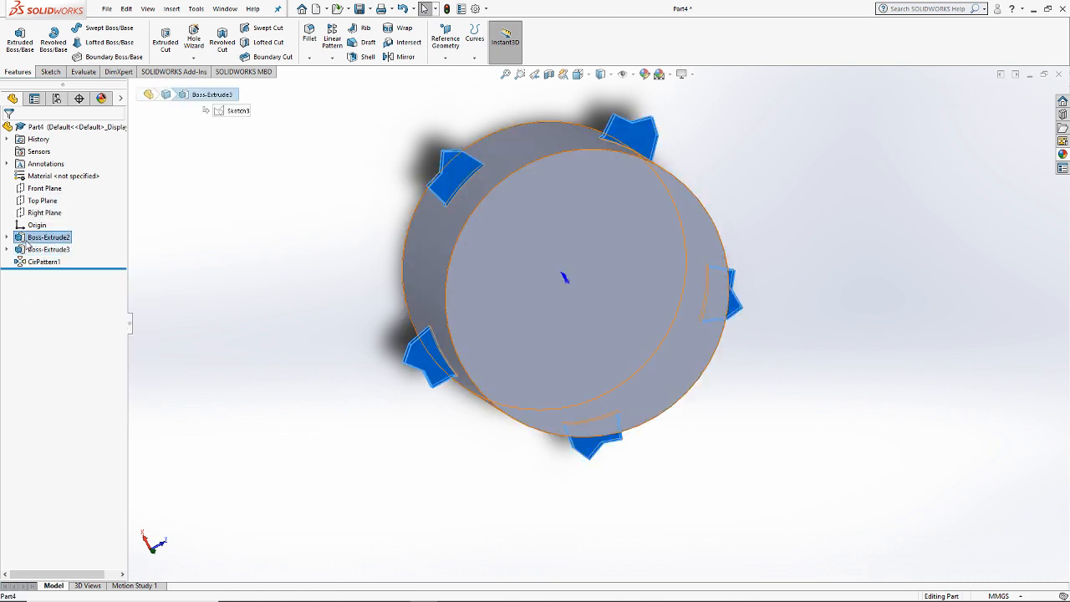
ctrl+click(30, 239)
right_click(29, 240)
click(59, 277)
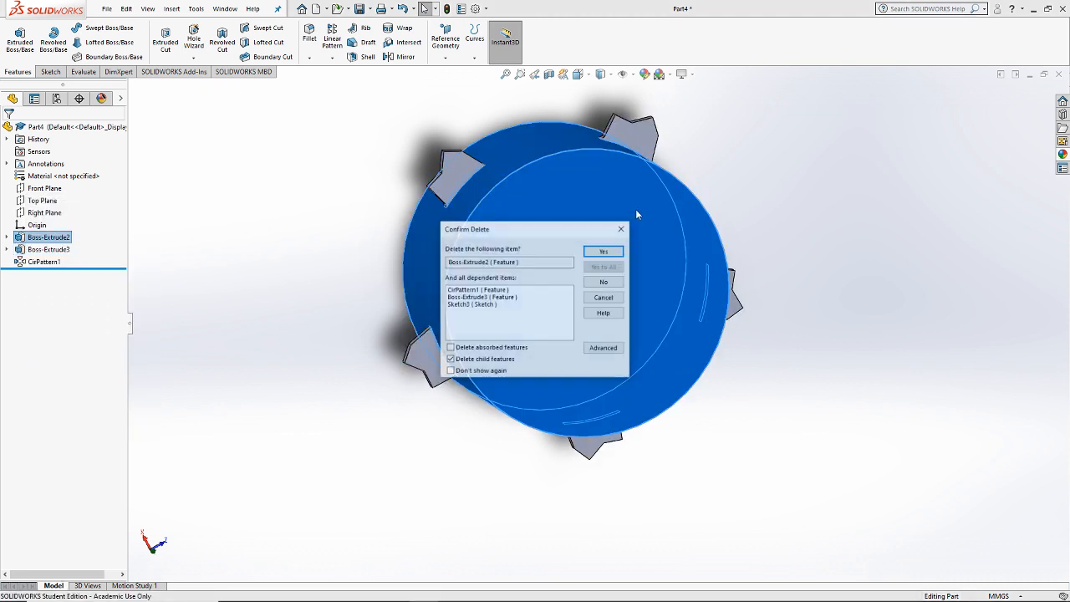
click(603, 252)
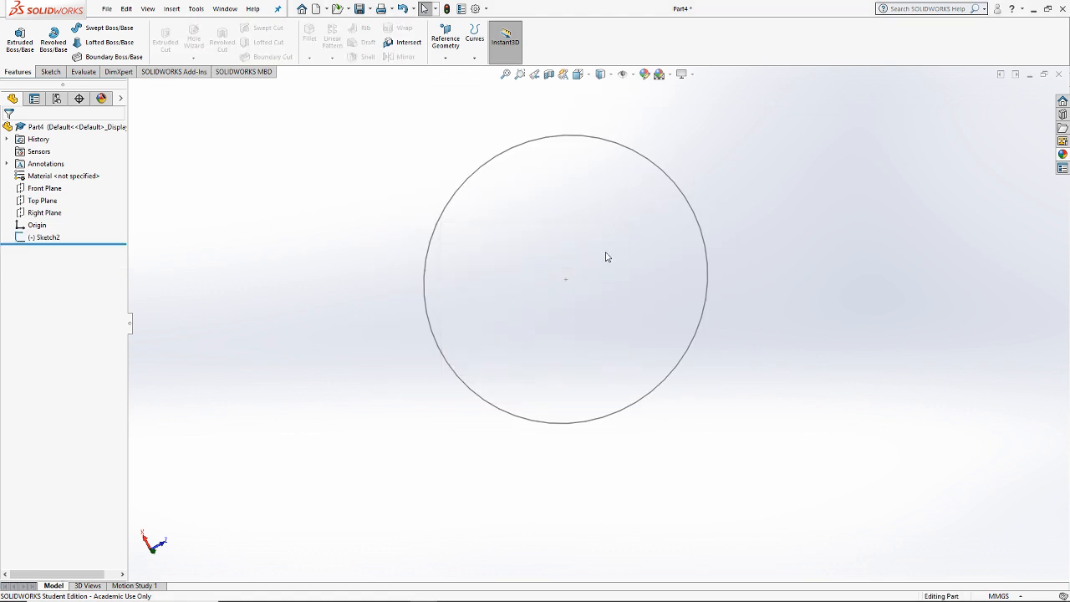
Step: Delete the leftover circle sketch to empty the part
right_click(56, 237)
click(75, 306)
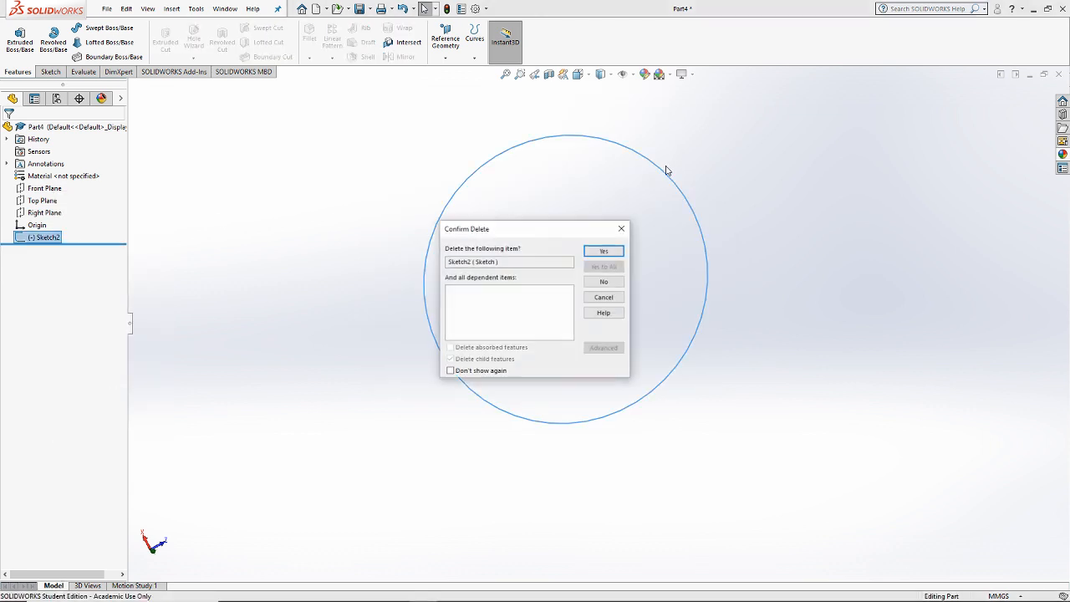
click(613, 250)
Step: Sketch two concentric circles on the Top Plane, centred about 67 mm above the origin, with the outer radius about 27 mm
click(51, 71)
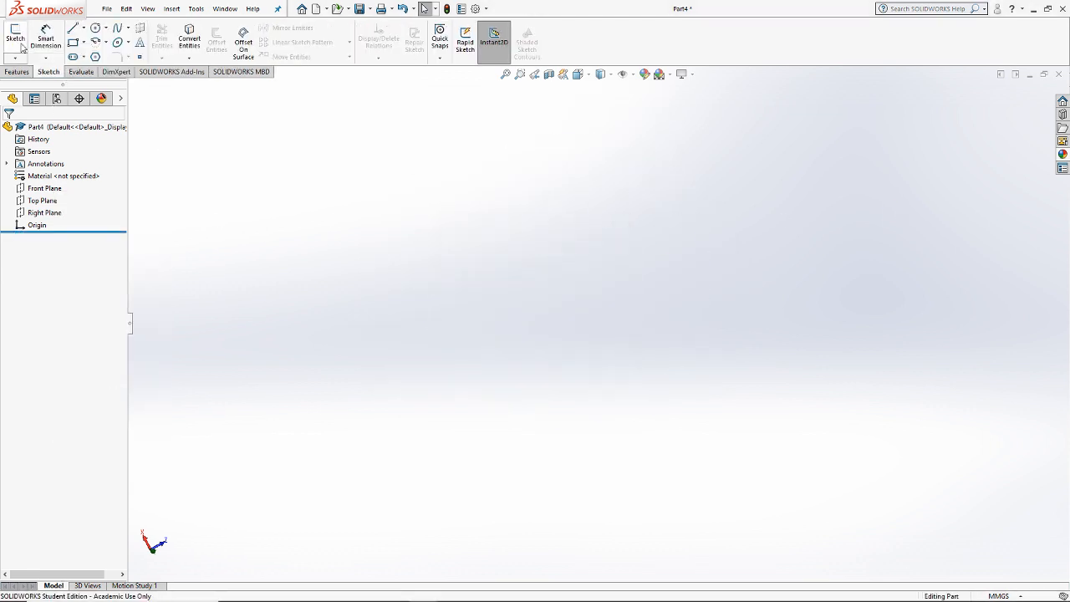
click(15, 34)
click(592, 239)
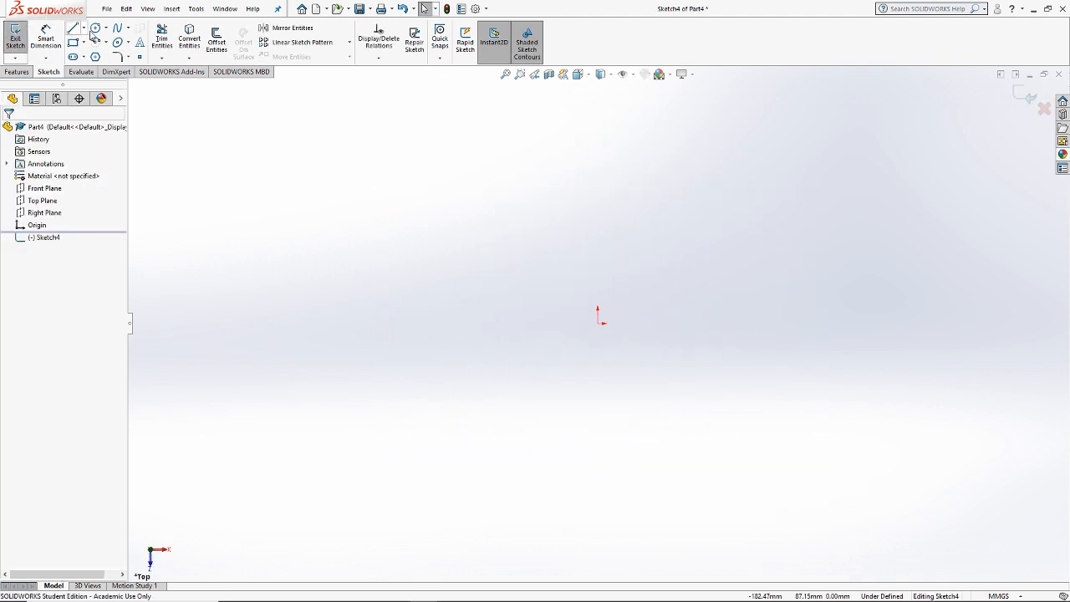
click(95, 29)
click(596, 158)
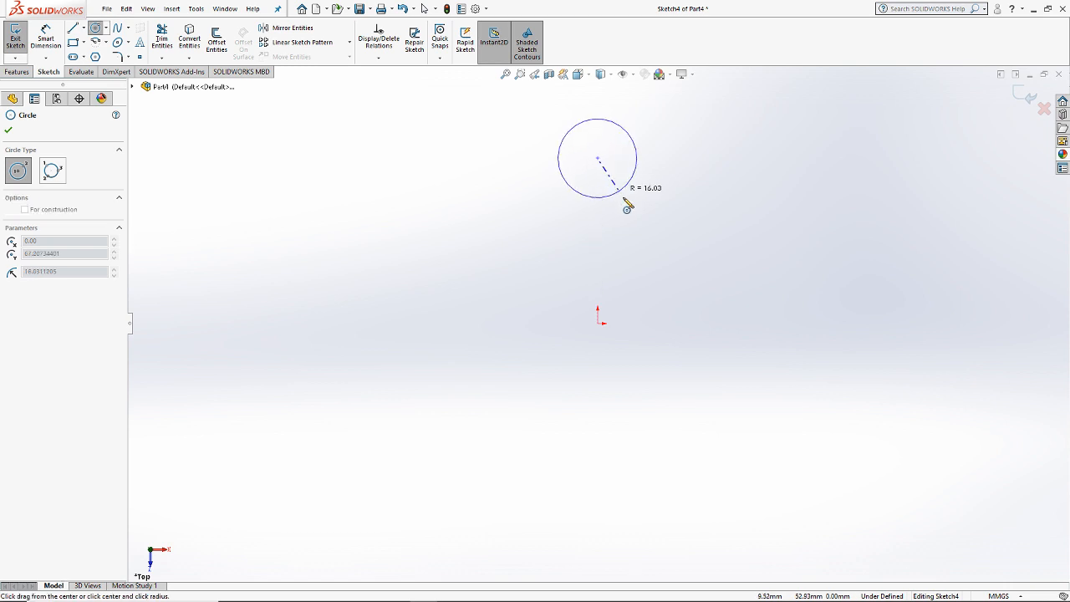
click(627, 202)
click(644, 218)
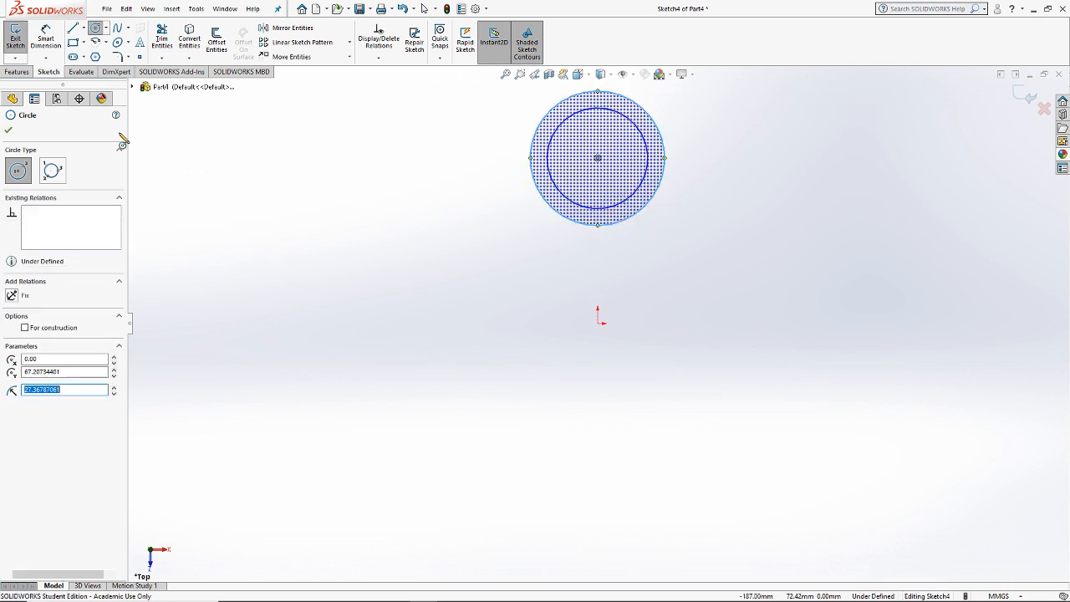
key(Escape)
Step: Draw three connected lines from the outer circle's left point down, across through the origin, and back up to its right point
click(73, 27)
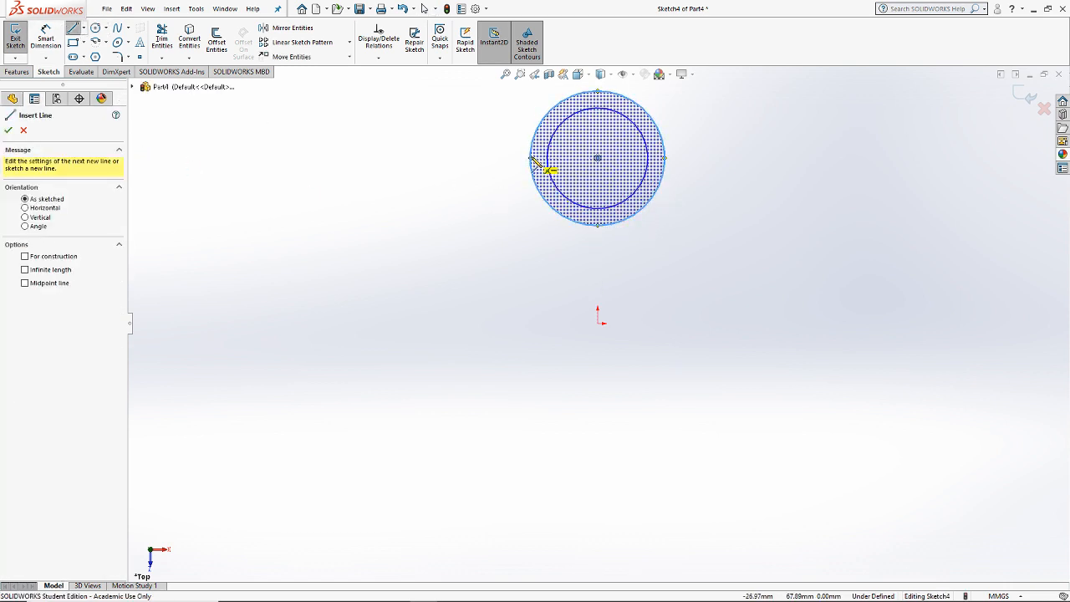
click(530, 157)
click(530, 323)
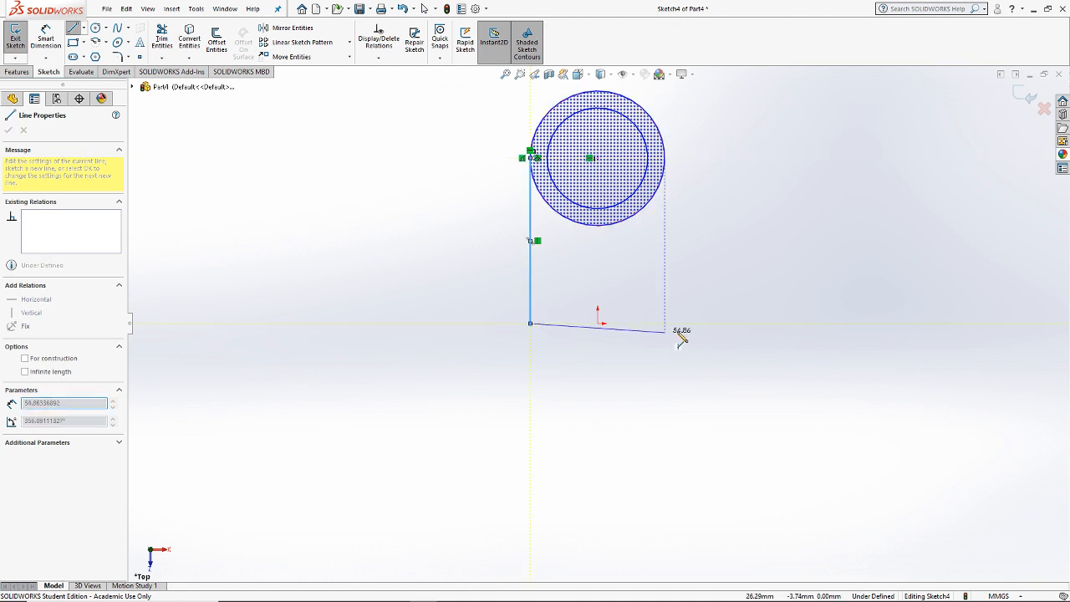
click(672, 323)
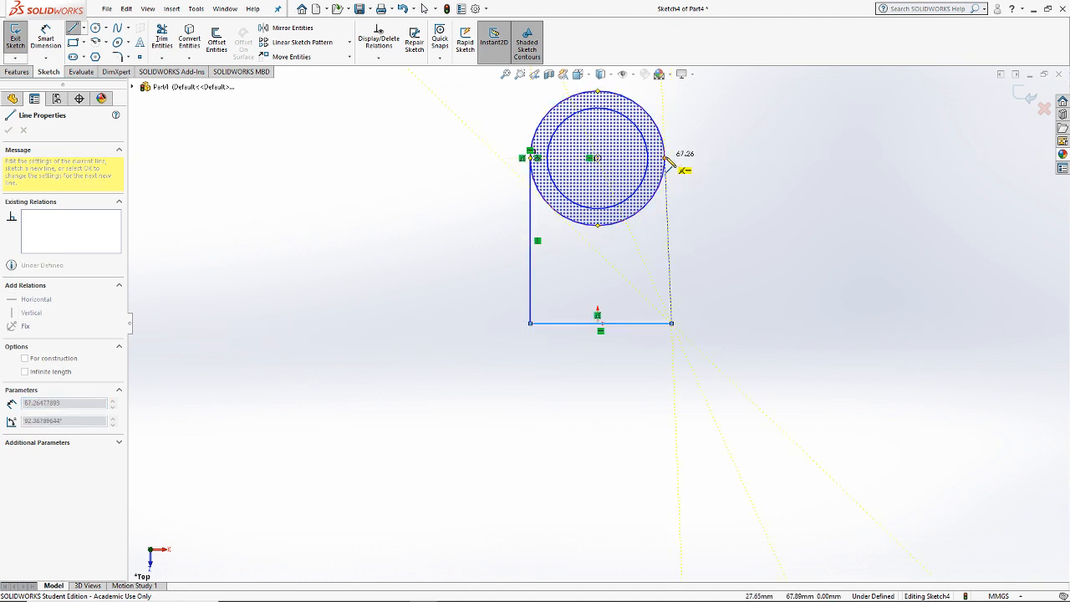
click(665, 163)
key(Escape)
Step: Trim away the lower arc of the outer circle between the two side lines
click(161, 42)
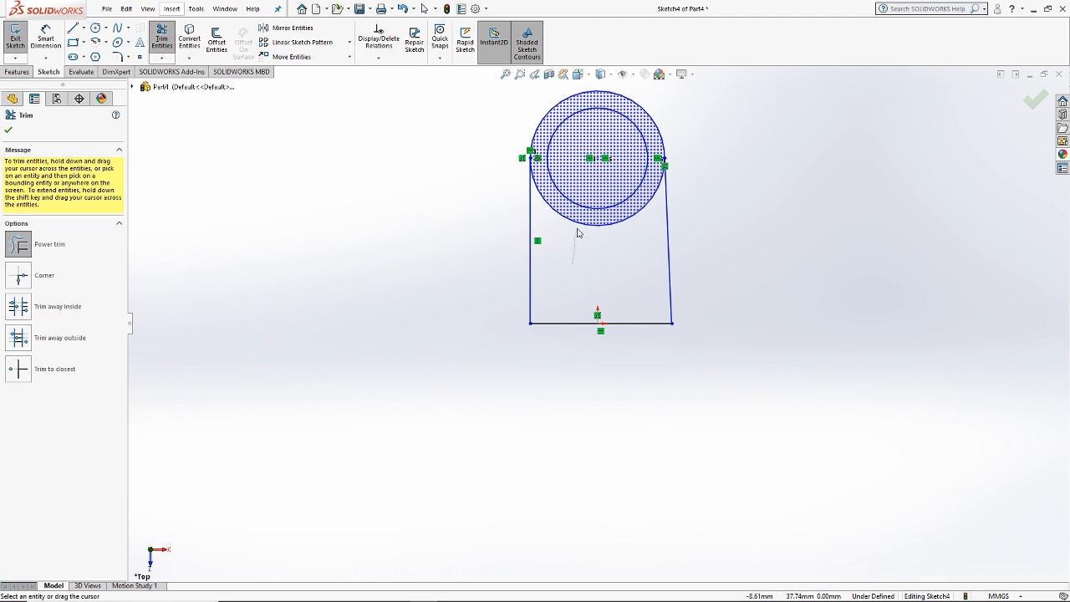
drag(576, 230, 582, 217)
key(Escape)
Step: Apply a Vertical relation to the right side line and check the left side line for the same relation
click(670, 282)
click(31, 261)
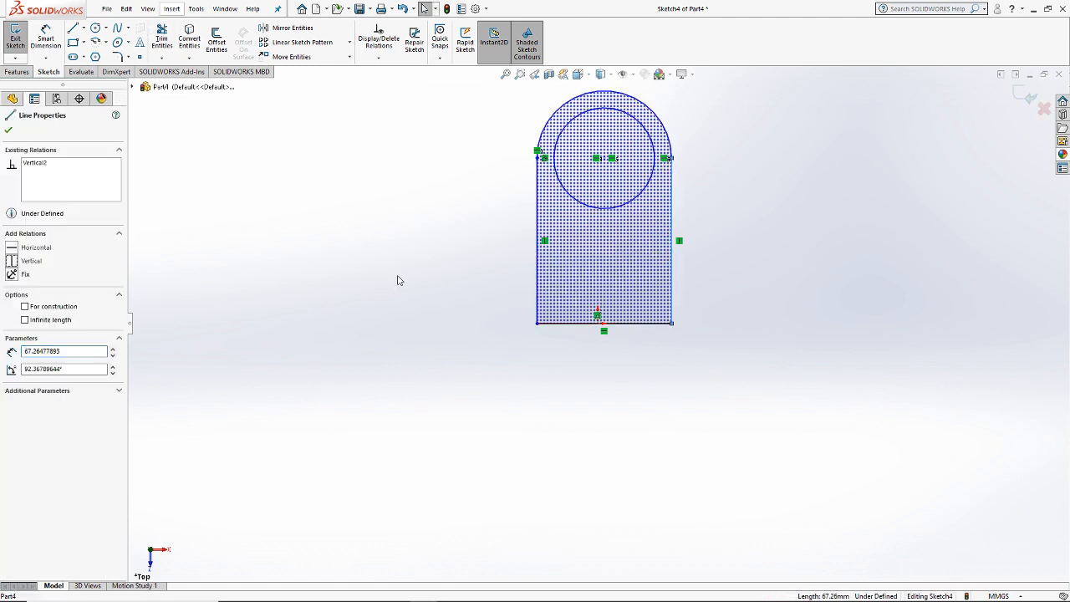
click(397, 280)
click(535, 276)
click(31, 261)
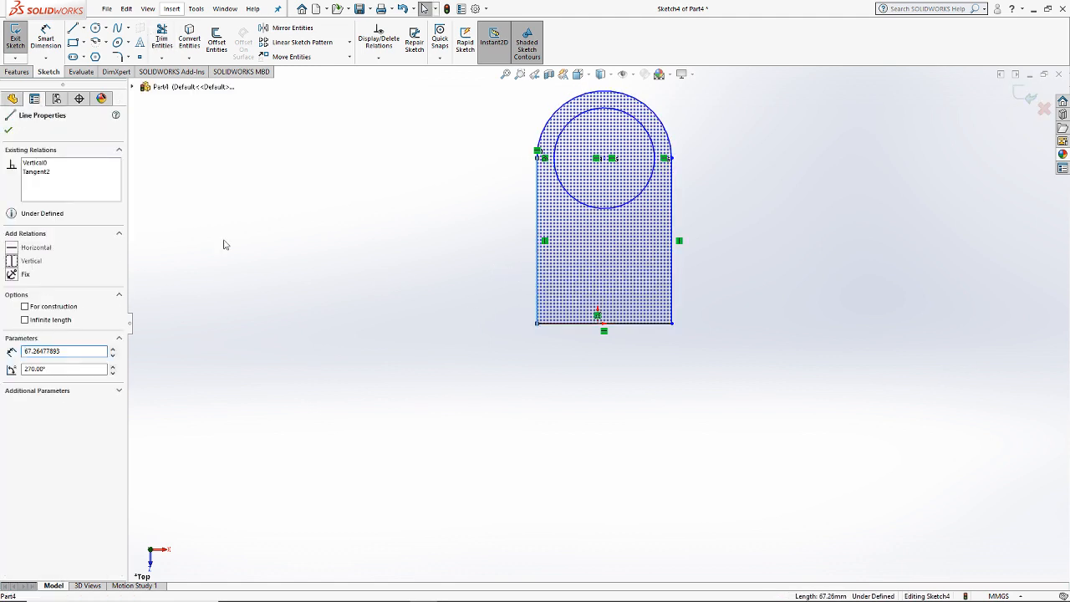
click(224, 244)
Step: Dimension the vertical distance between the circles' centre and the profile's bottom line
click(46, 38)
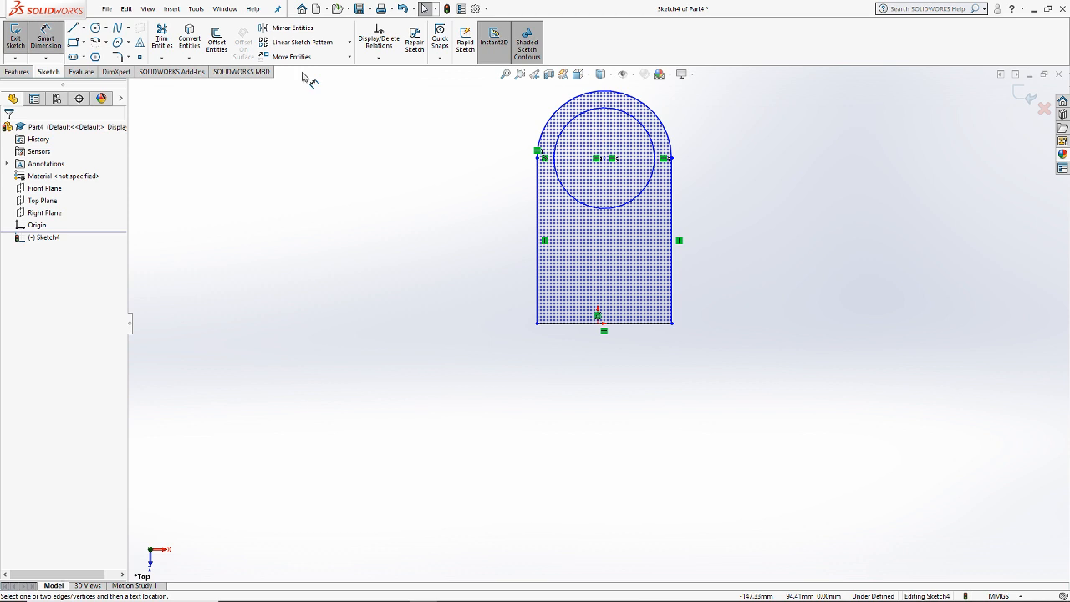
click(605, 158)
click(648, 323)
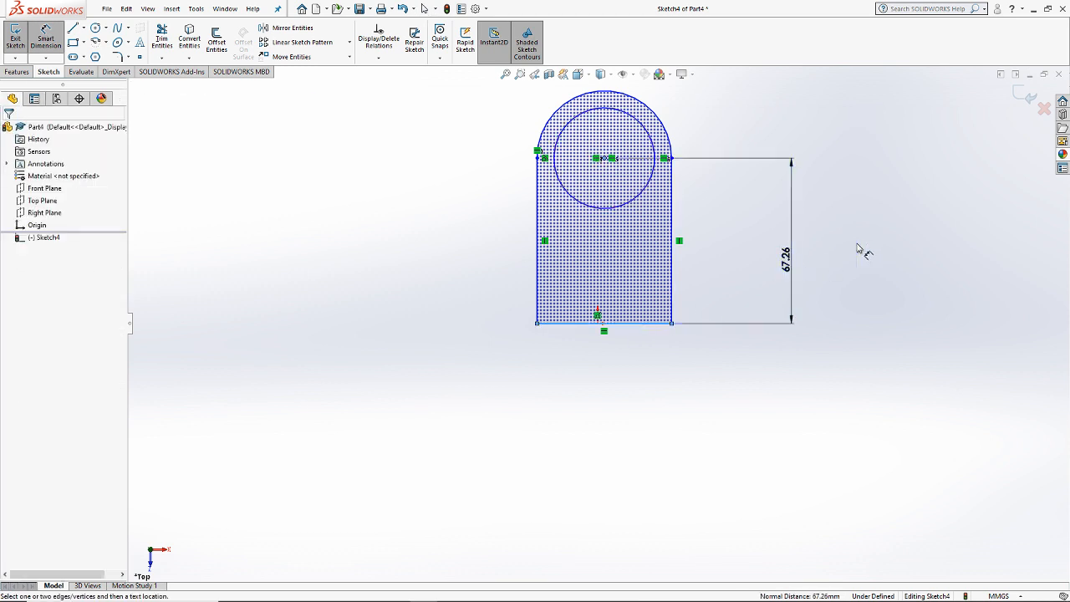
Step: Dimension the vertical distance from the profile's base line to the centre of the rounded end as 70 mm
click(856, 247)
text(70)
key(Return)
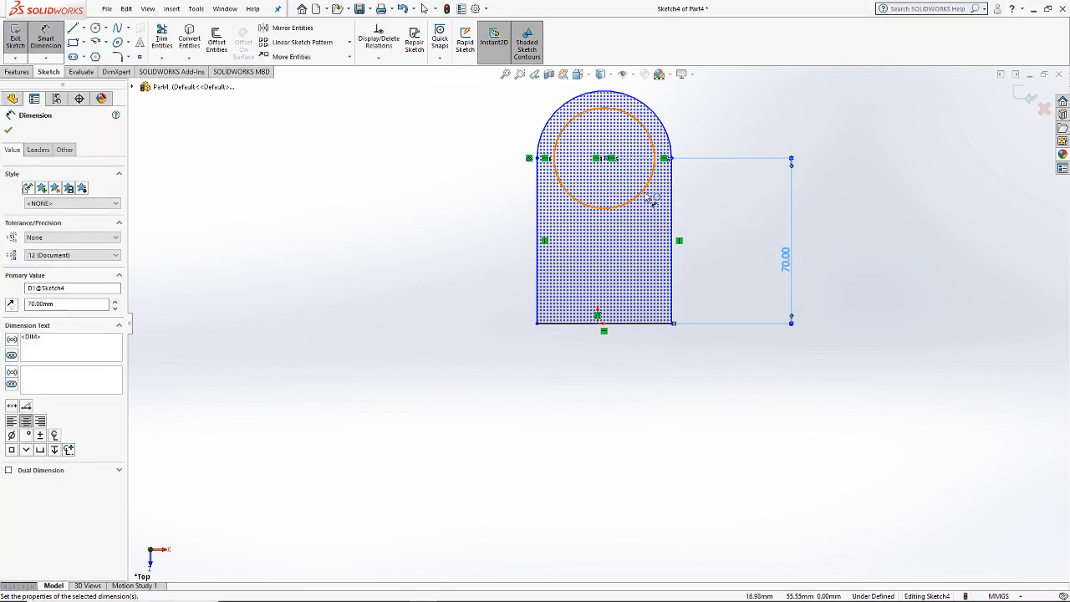
Step: Dimension the radial gap between the inner circle and the outer arc as 5 mm
click(655, 194)
click(669, 134)
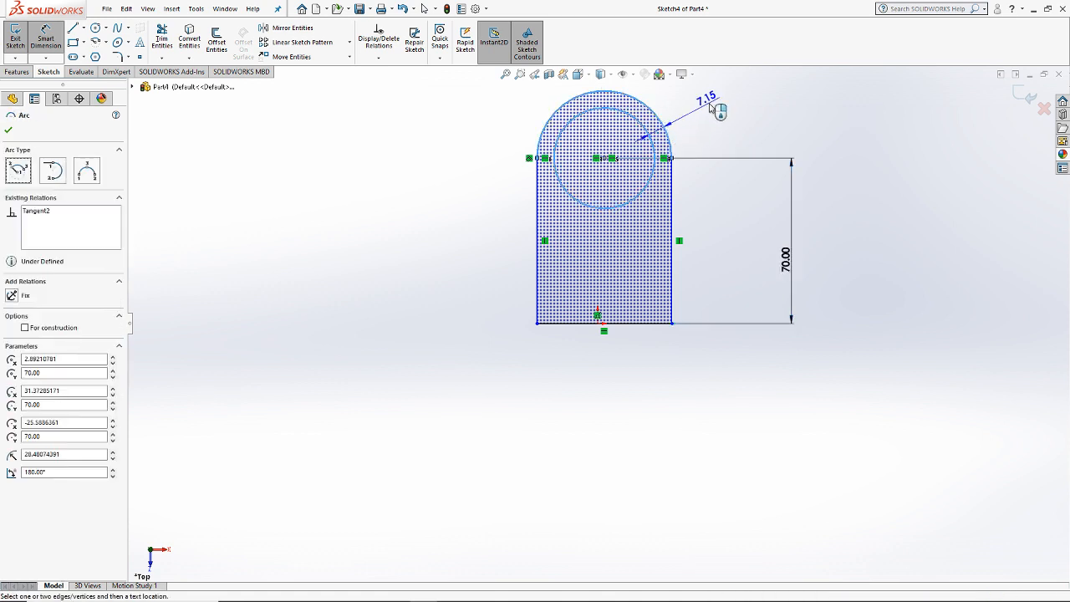
click(709, 102)
text(5)
key(Return)
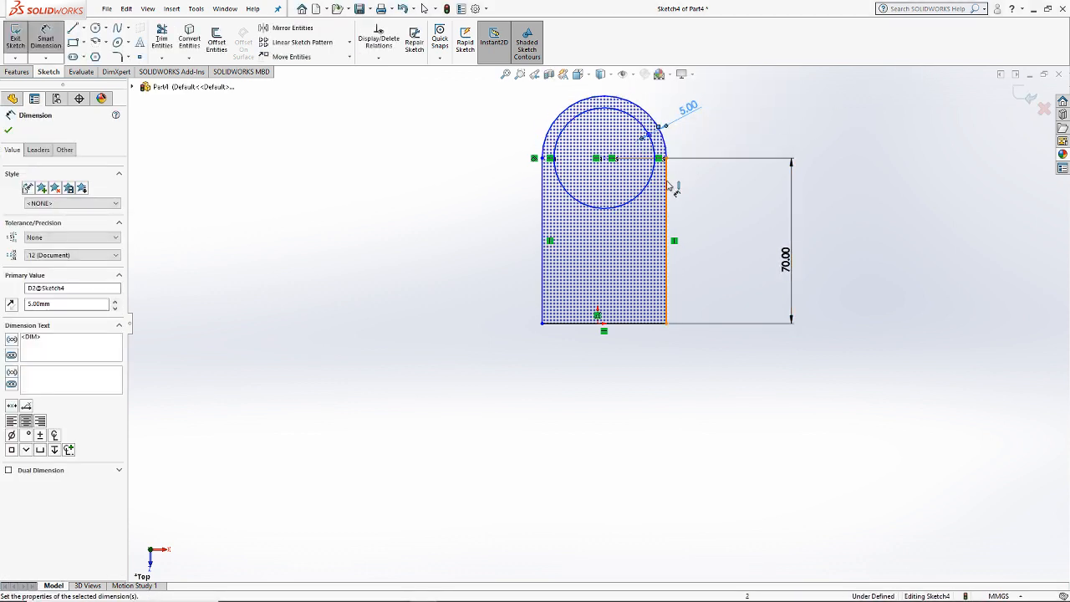
Step: Dimension the inner circle's diameter as 50 mm
click(639, 204)
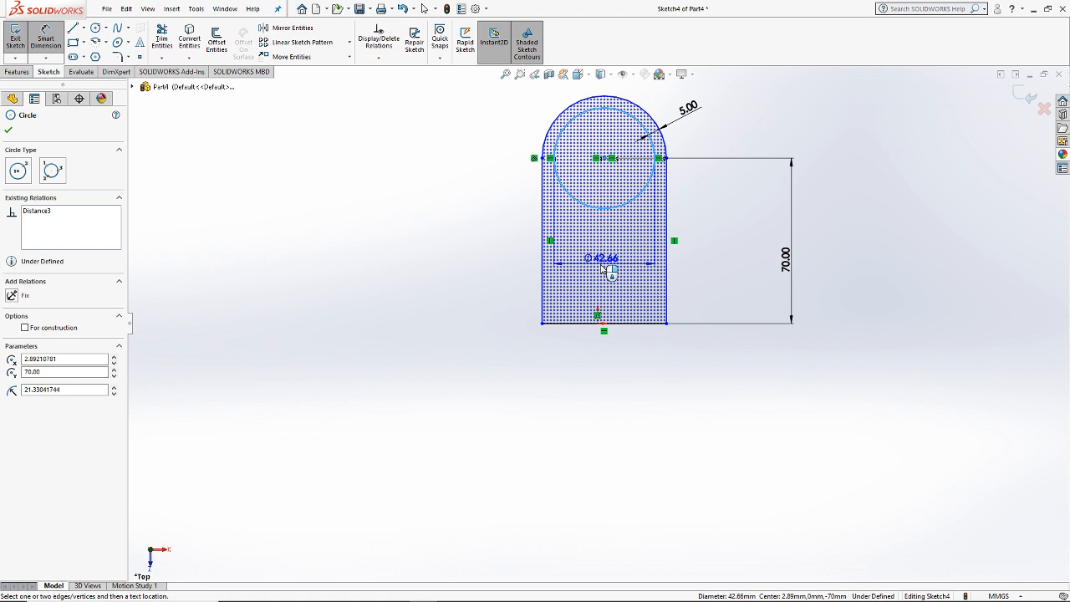
click(633, 272)
text(50)
key(Return)
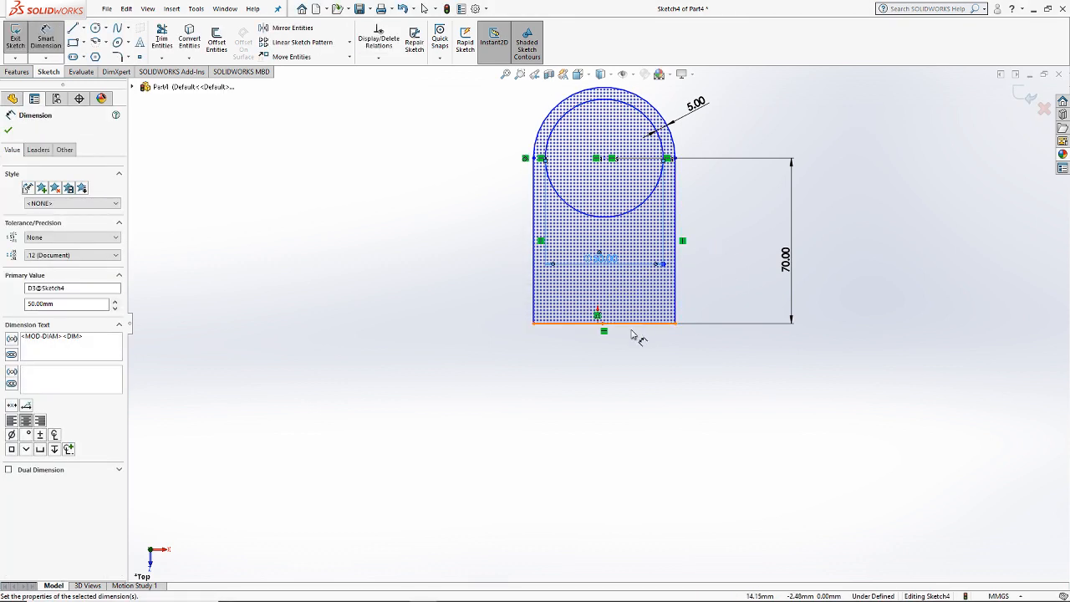
key(Escape)
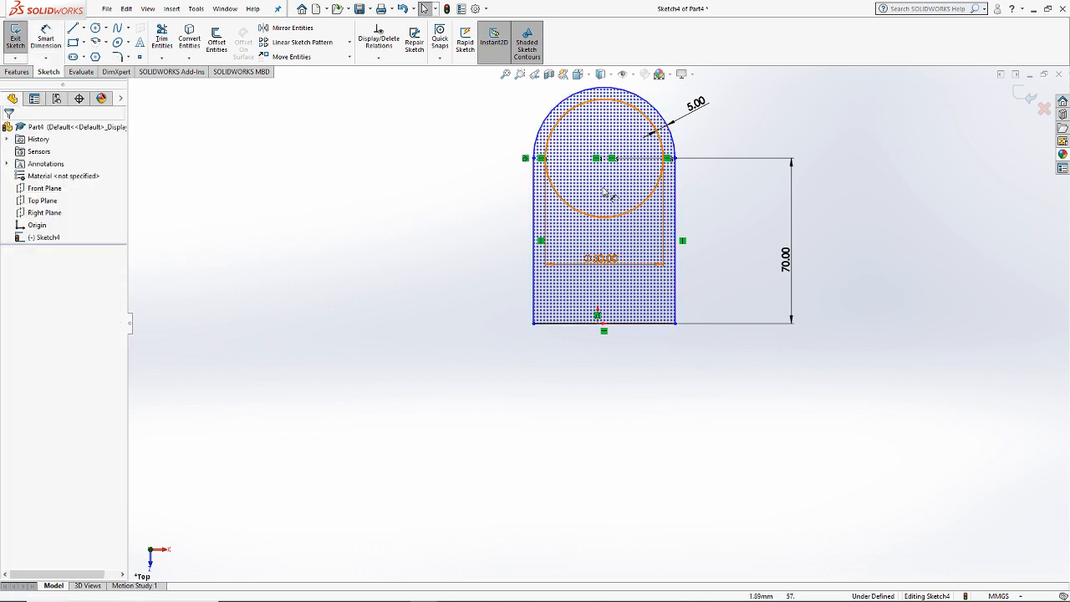
Step: Add a concentric relation between the inner circle and the outer arc
click(614, 146)
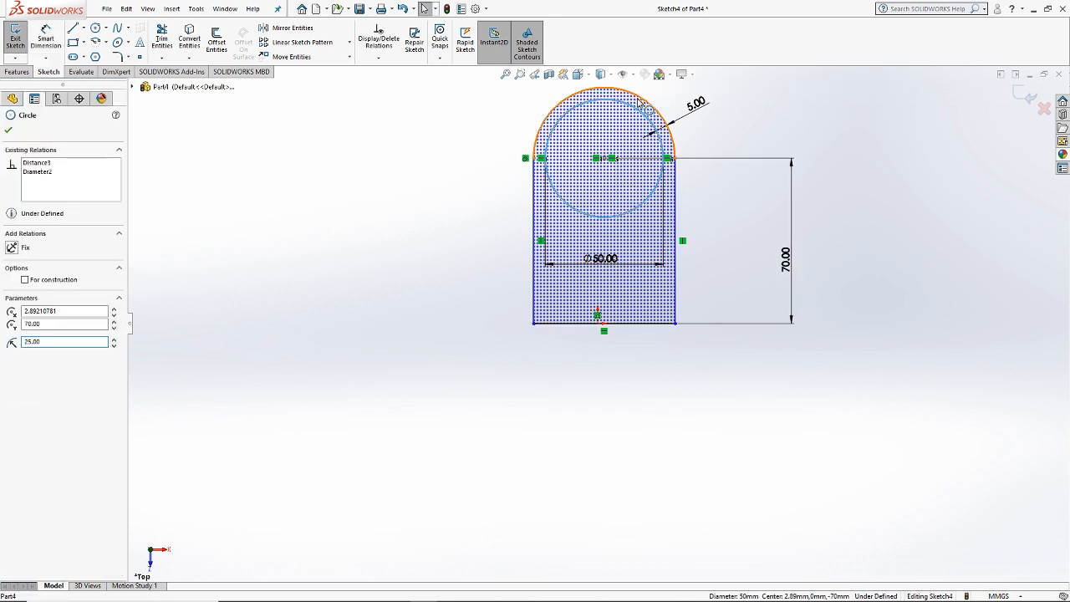
ctrl+click(604, 87)
click(30, 337)
click(321, 304)
Step: Exit the sketch and extrude the profile 5 mm with the Mid Plane end condition
scroll(673, 301, up, 3)
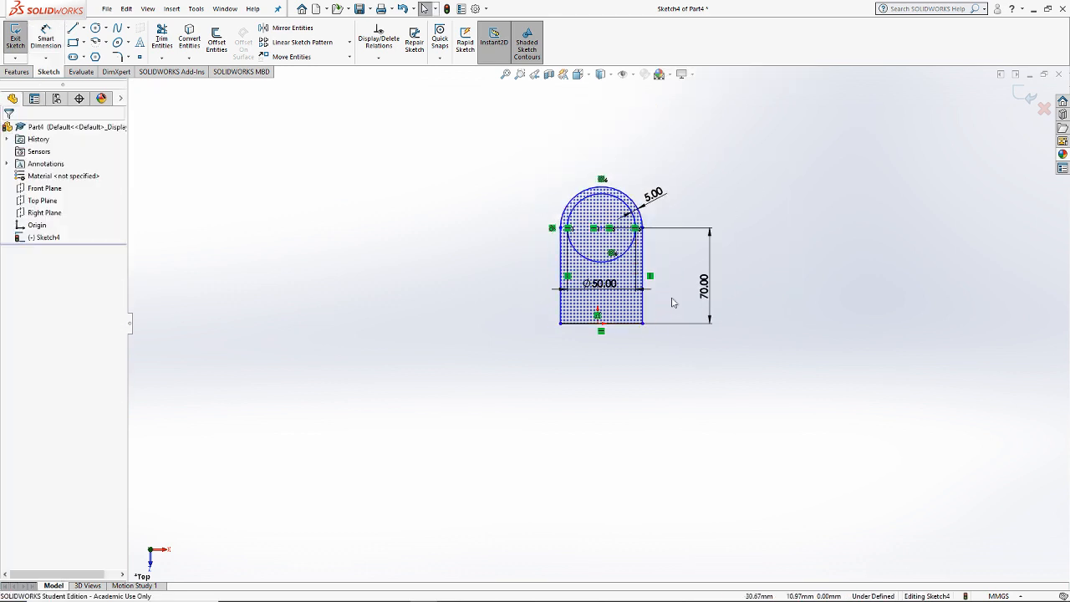
scroll(636, 239, down, 4)
middle_drag(599, 306, 585, 318)
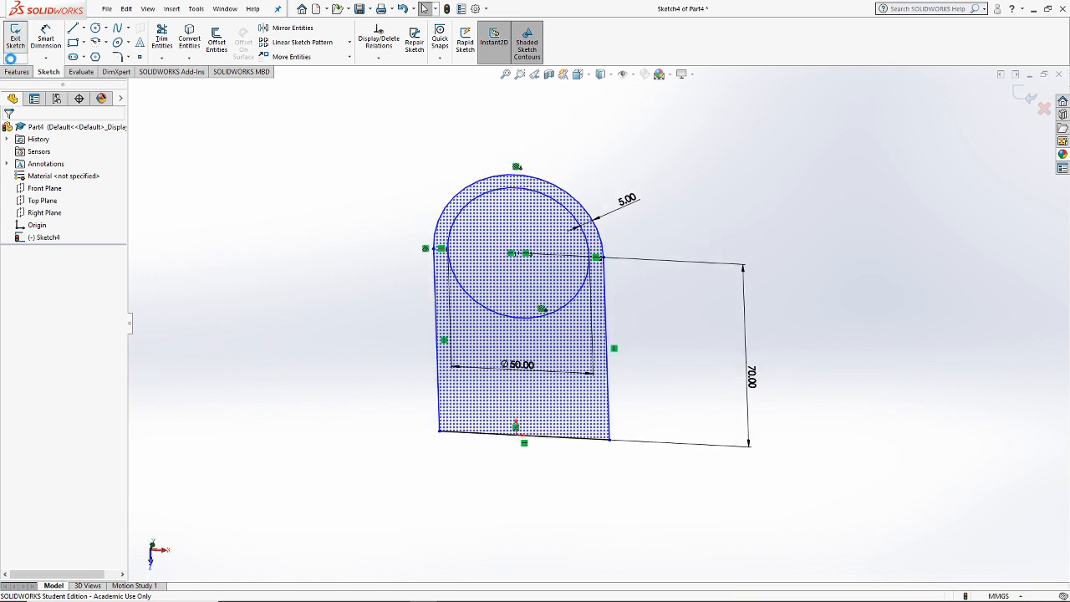
click(15, 37)
click(21, 38)
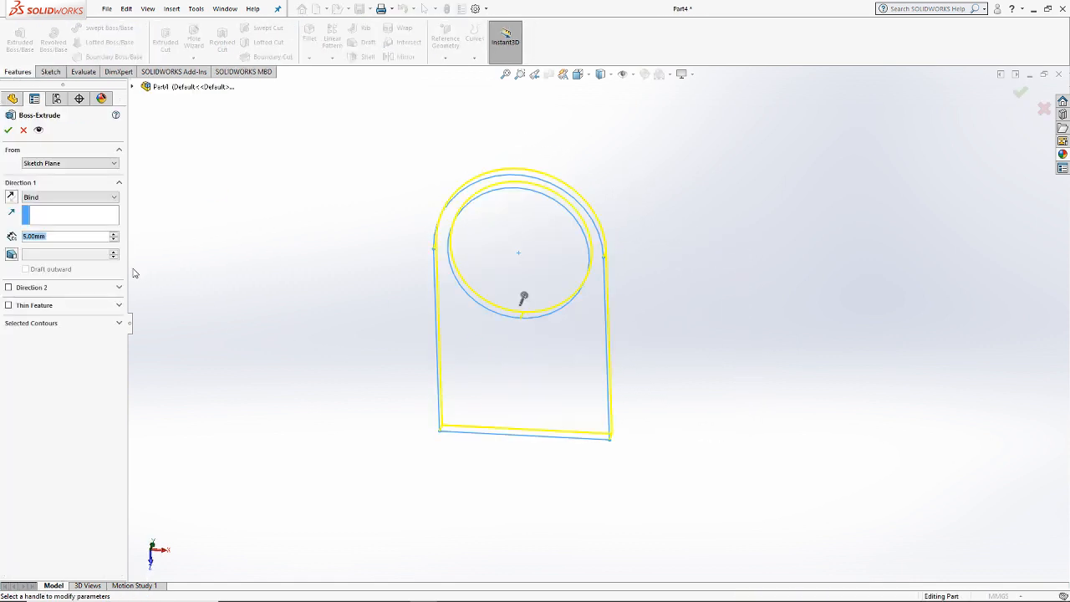
click(63, 185)
click(65, 184)
click(67, 196)
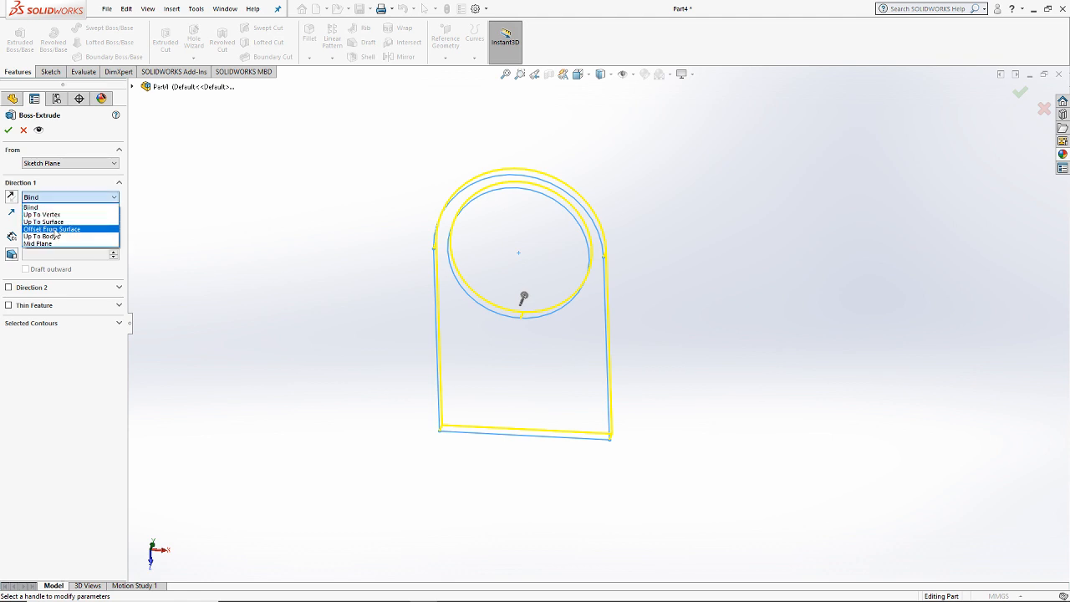
click(50, 241)
click(7, 129)
Step: Try to linear-pattern the extruded link feature using the Right Plane as direction, with 100 mm spacing and 8 instances
scroll(525, 294, up, 3)
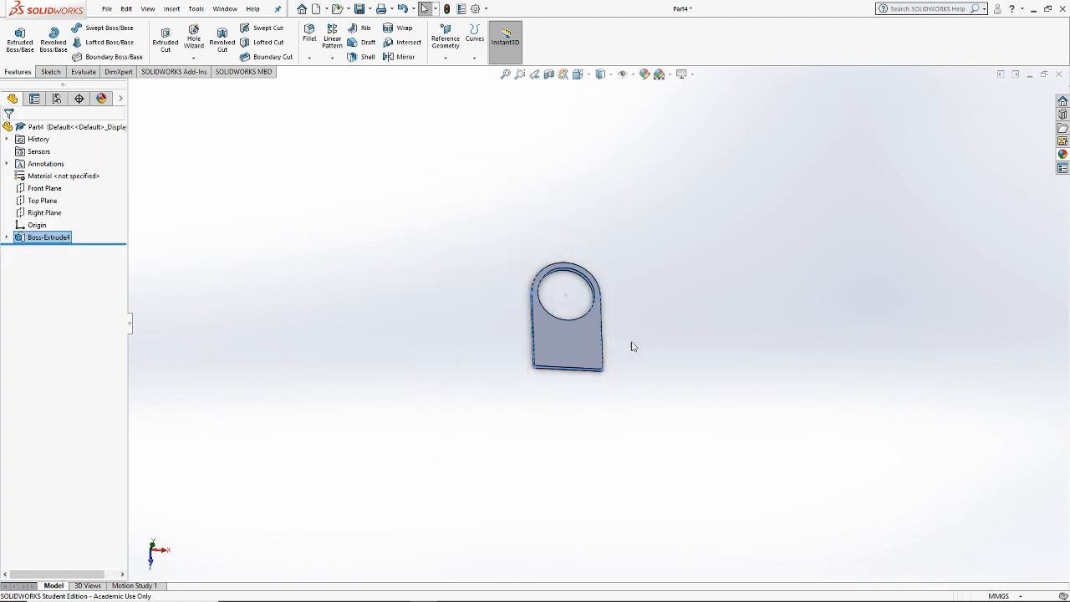
middle_drag(633, 346, 471, 284)
click(332, 38)
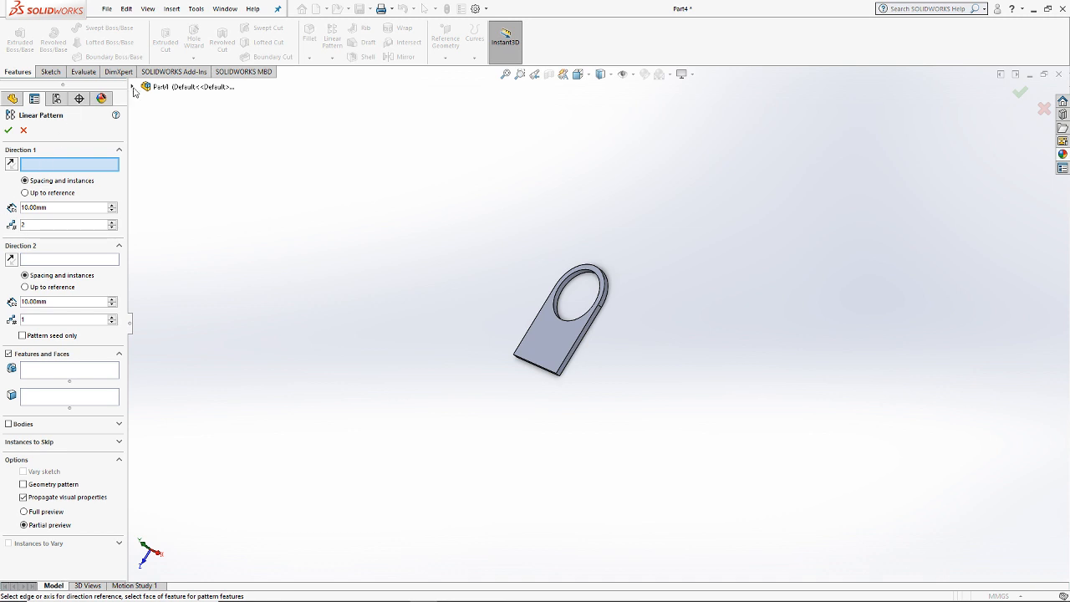
click(133, 88)
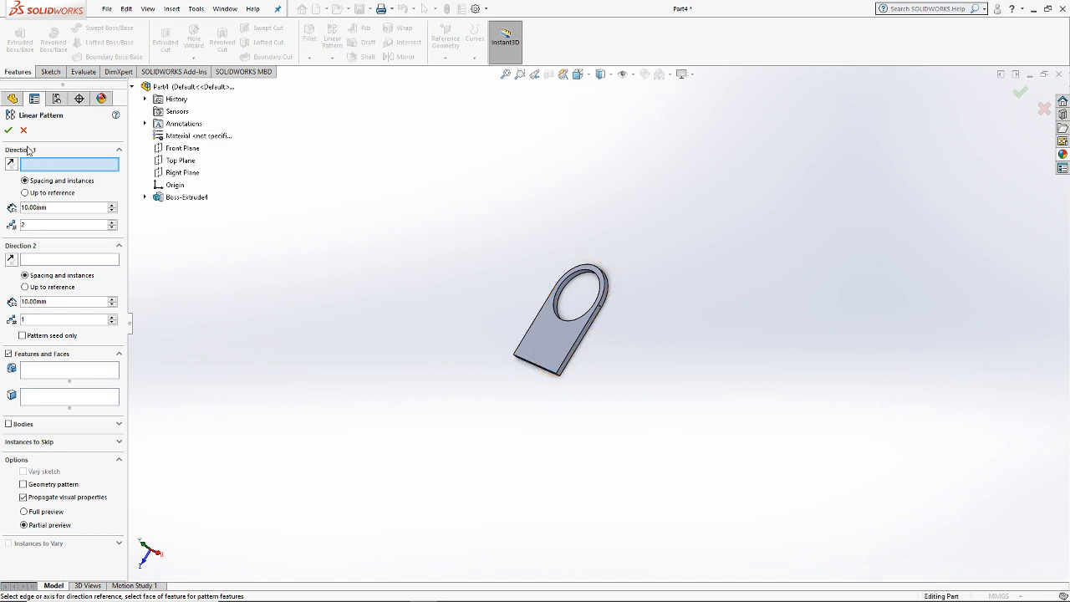
click(178, 173)
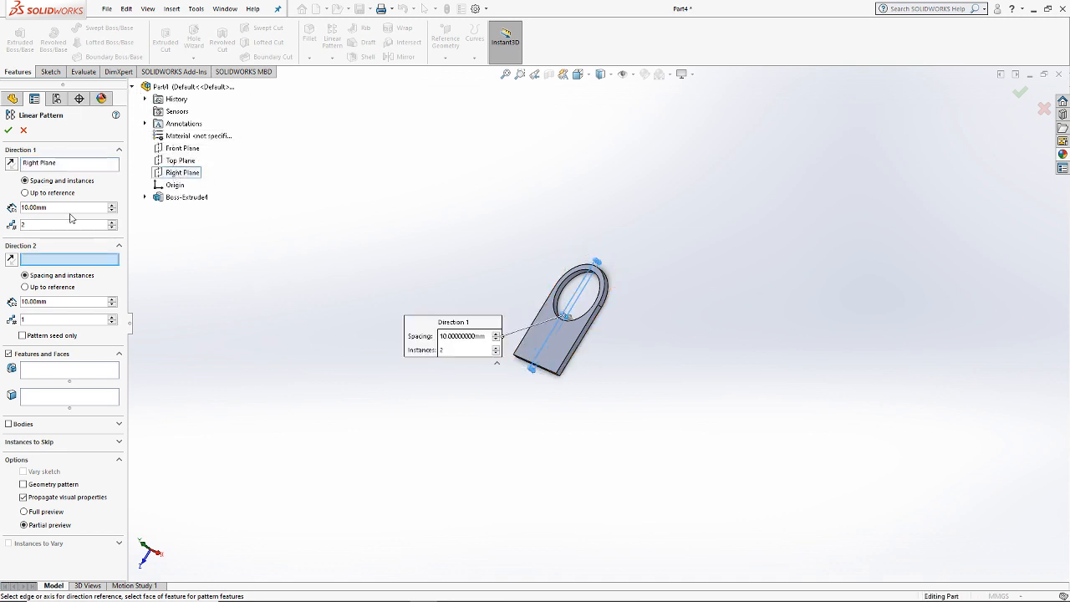
text(100)
key(Return)
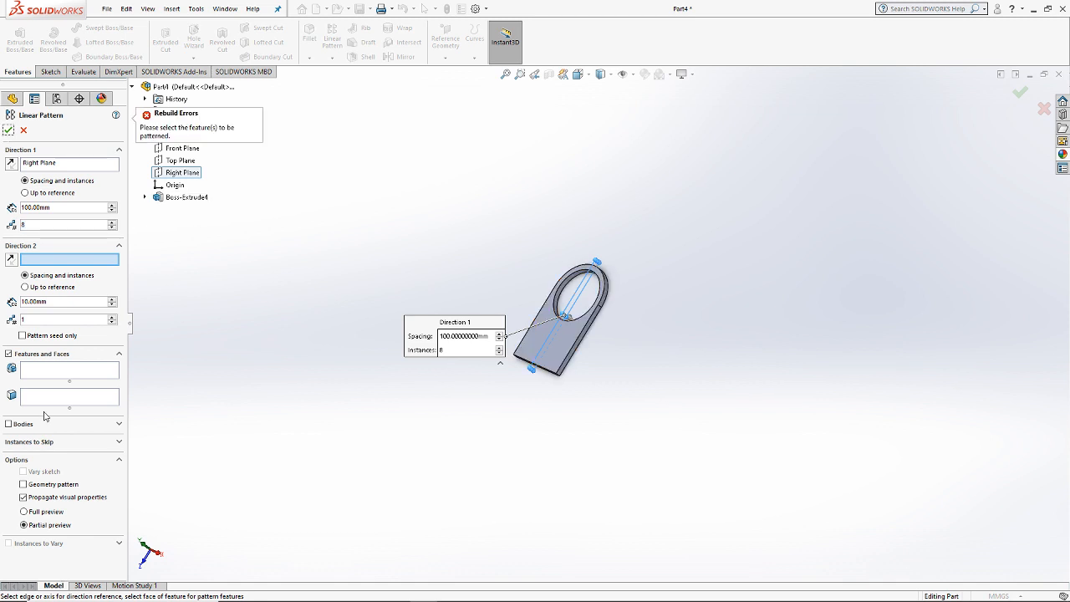
click(106, 372)
click(180, 198)
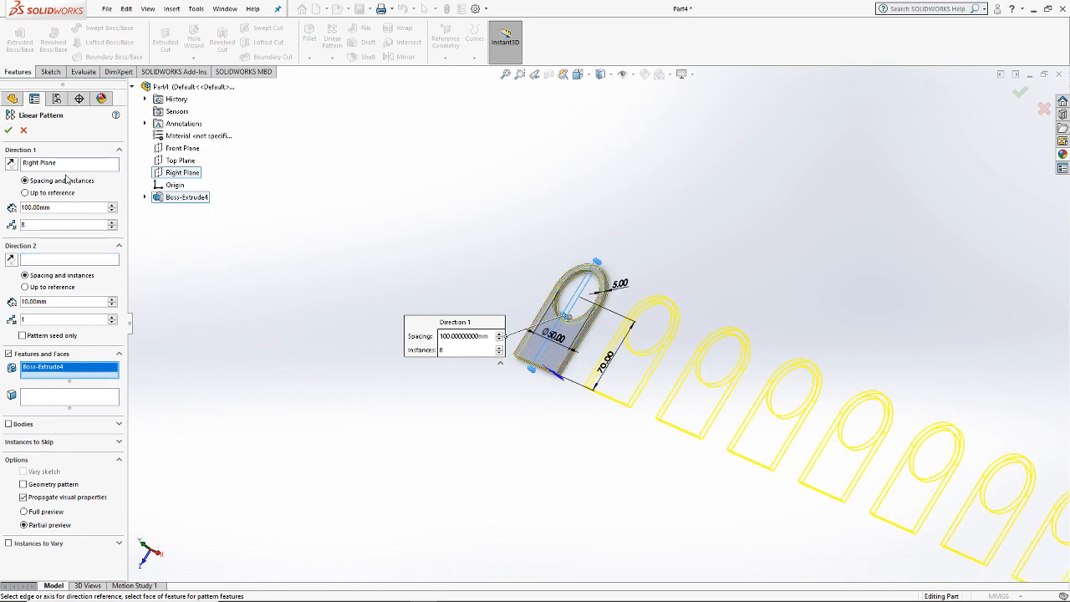
click(10, 131)
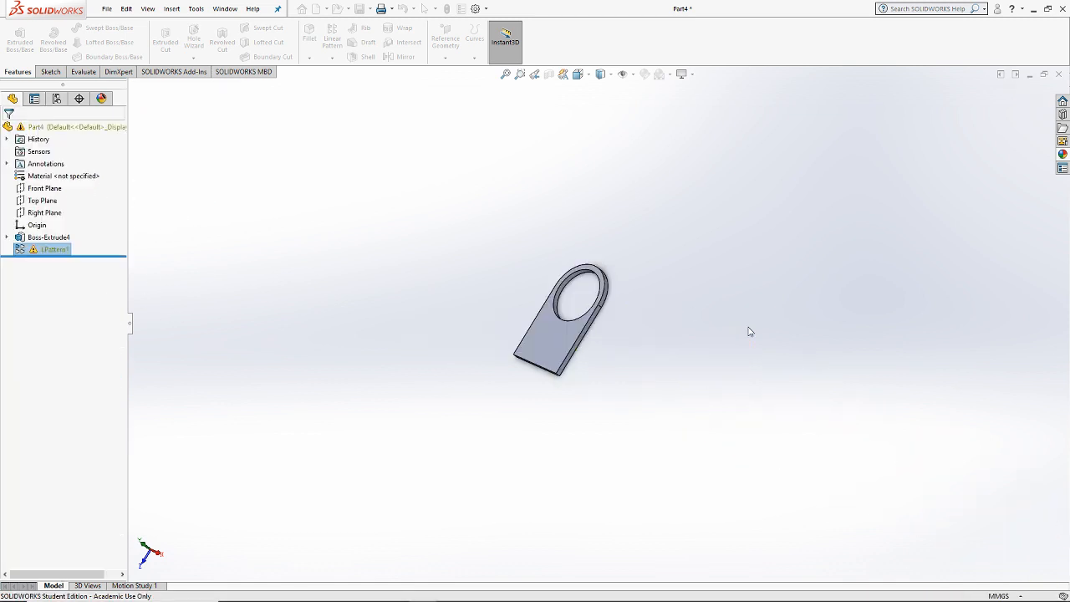
Step: Edit the linear pattern to clear its feature selection and pattern the link as a body instead
right_click(54, 250)
click(61, 155)
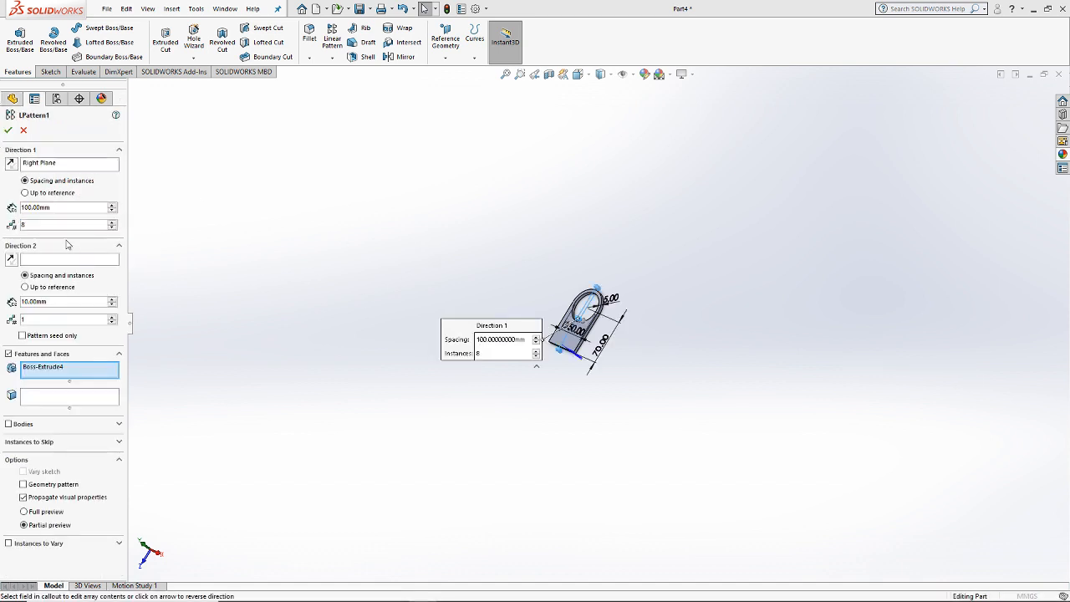
right_click(65, 369)
click(83, 384)
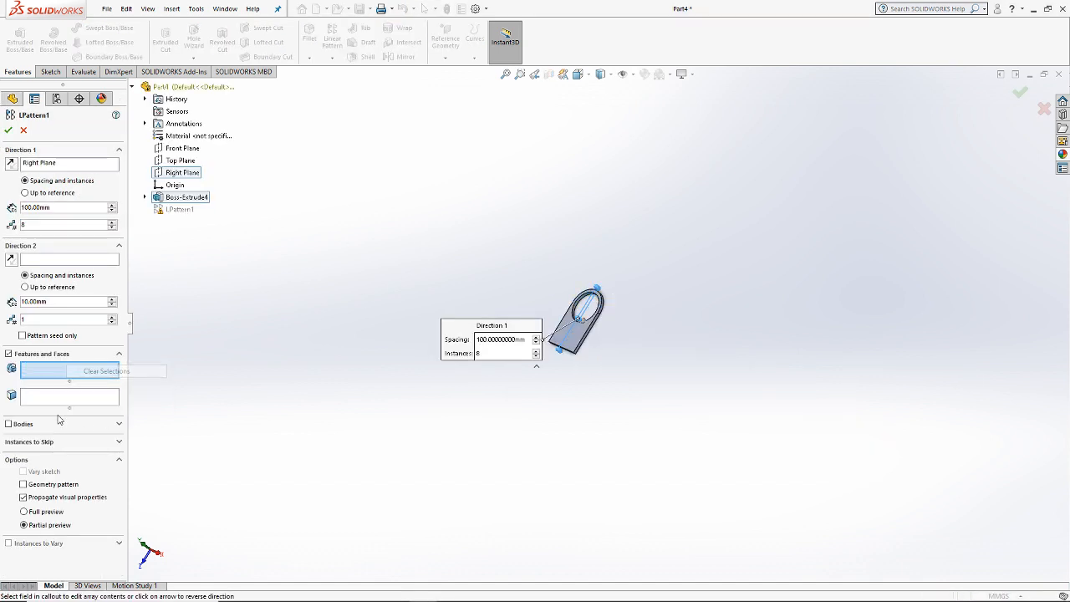
click(8, 424)
click(579, 333)
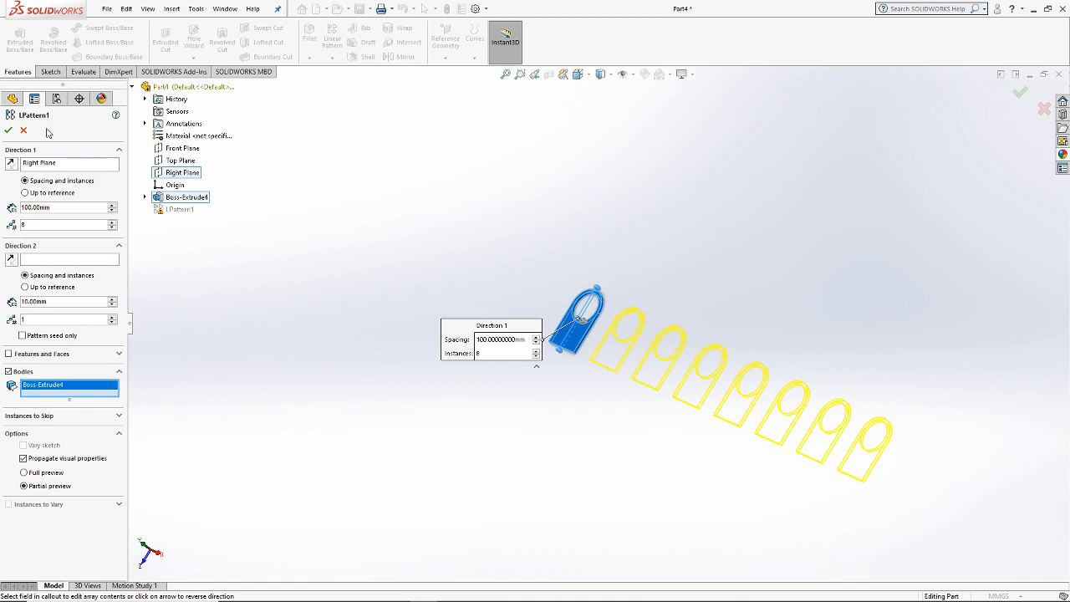
click(8, 129)
scroll(530, 281, up, 2)
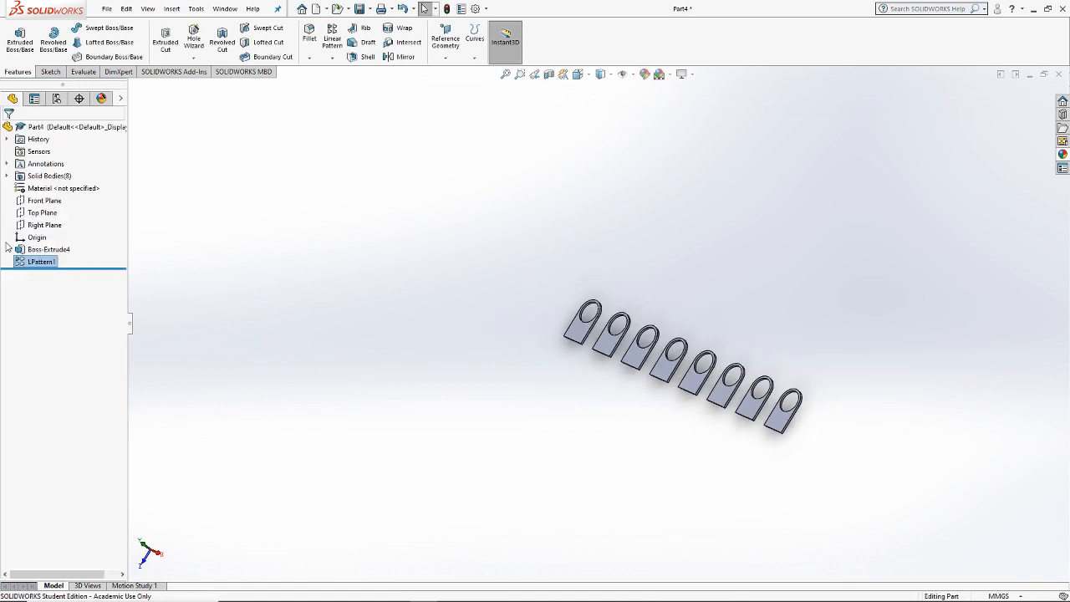
Step: Delete the linear pattern from the part
right_click(41, 263)
click(71, 324)
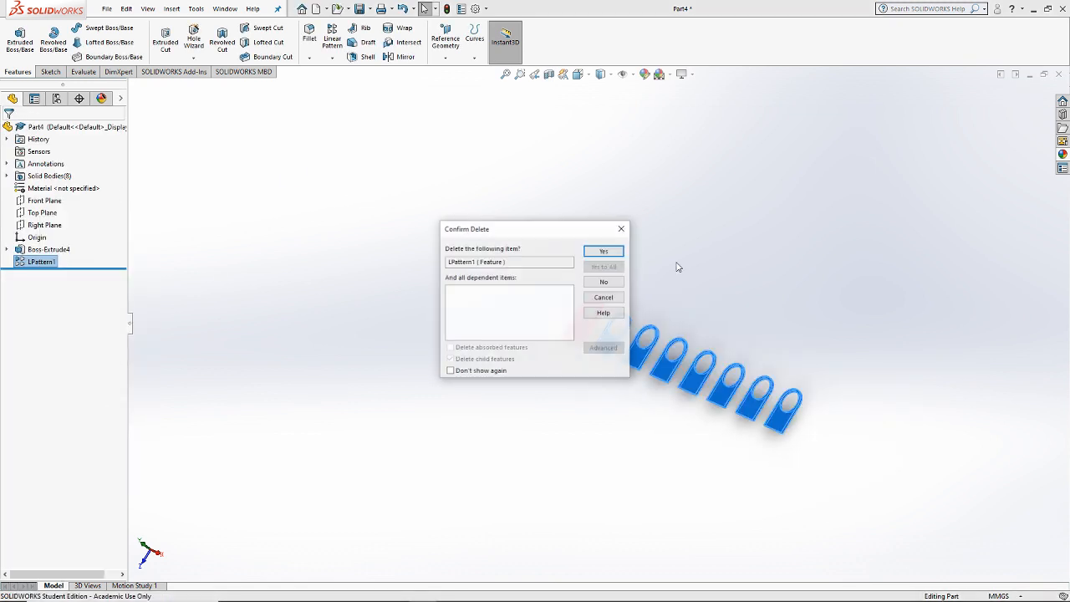
click(603, 251)
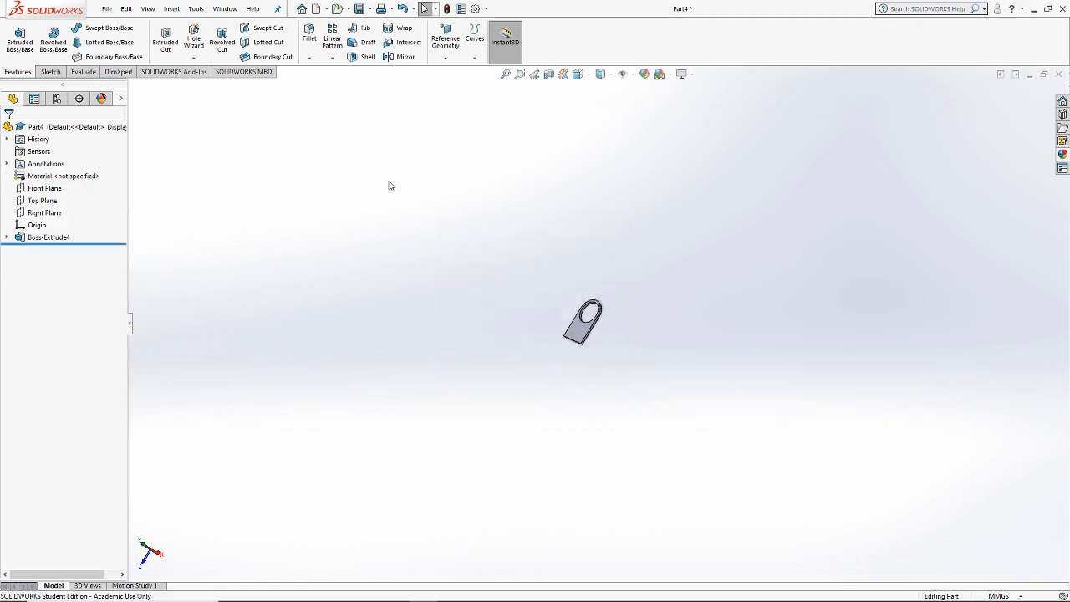
Step: Start a reference axis and expand the part's feature tree for choosing its reference entities
click(448, 48)
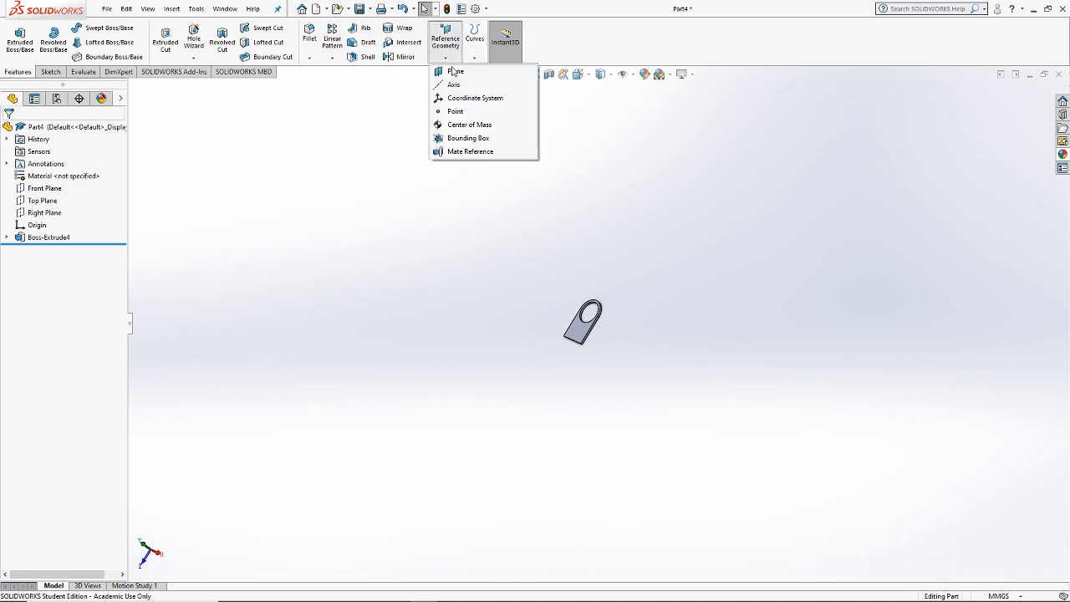
click(453, 84)
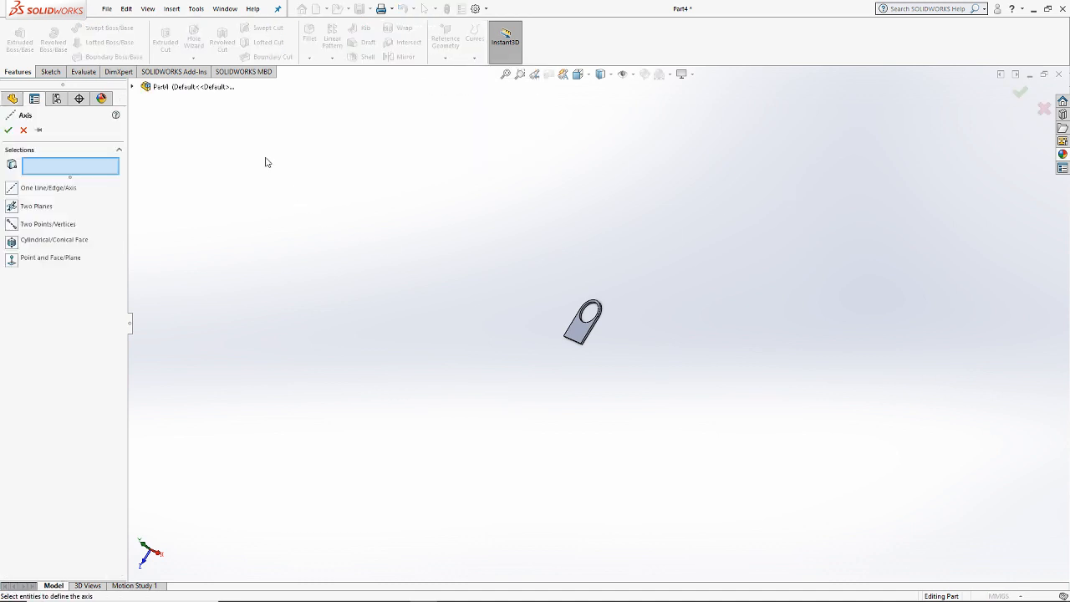
click(132, 87)
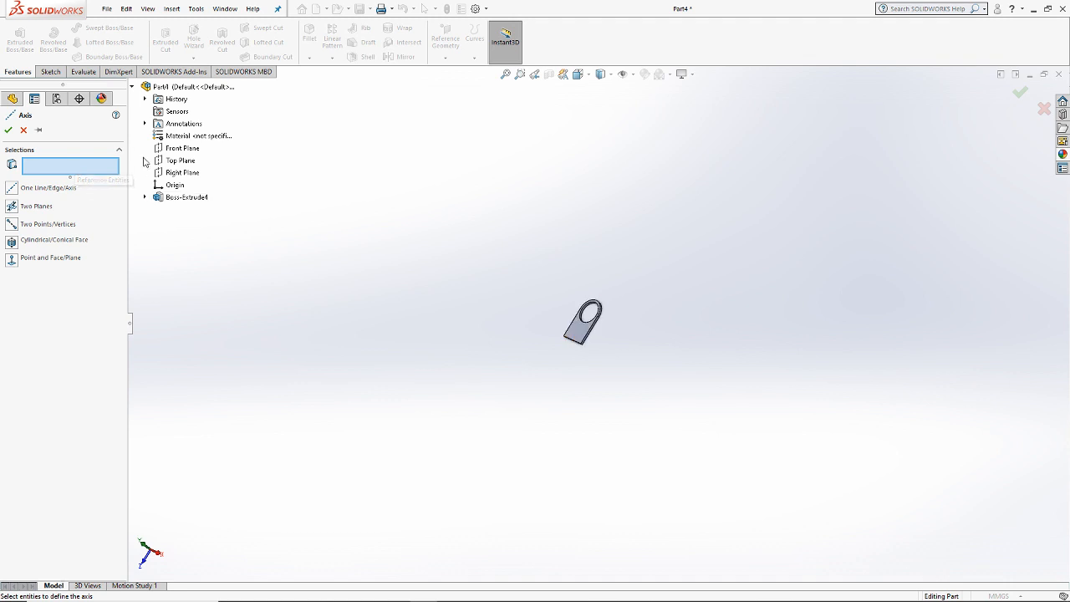
scroll(585, 326, down, 10)
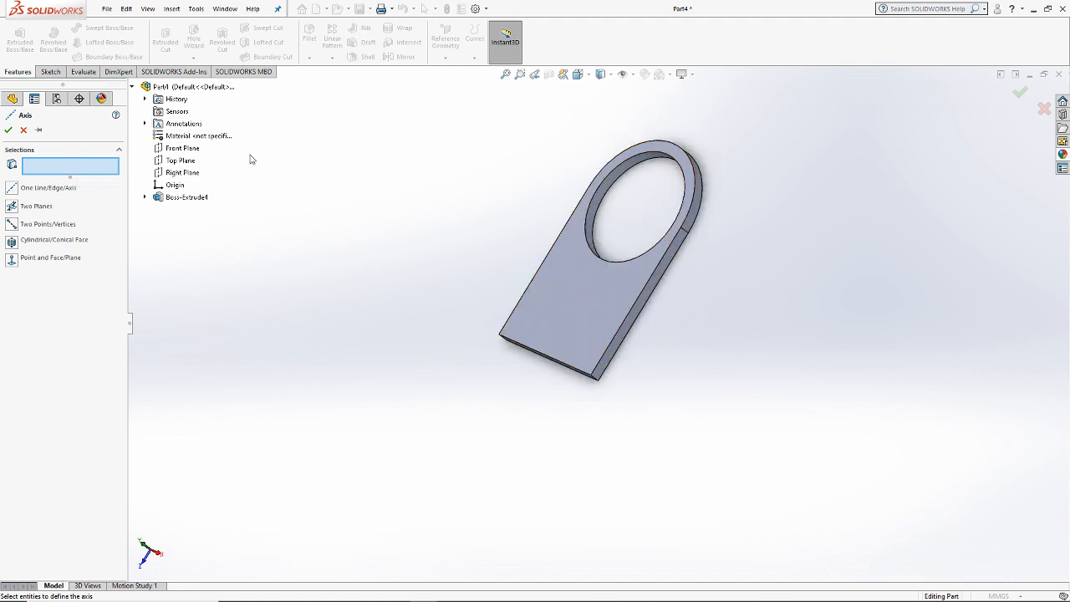
click(186, 173)
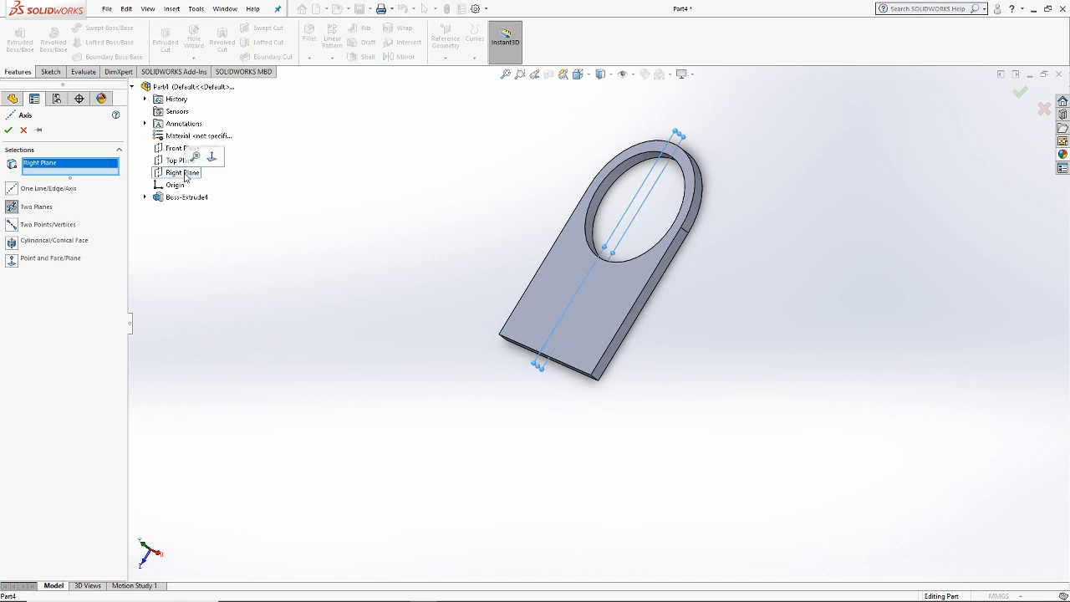
click(177, 151)
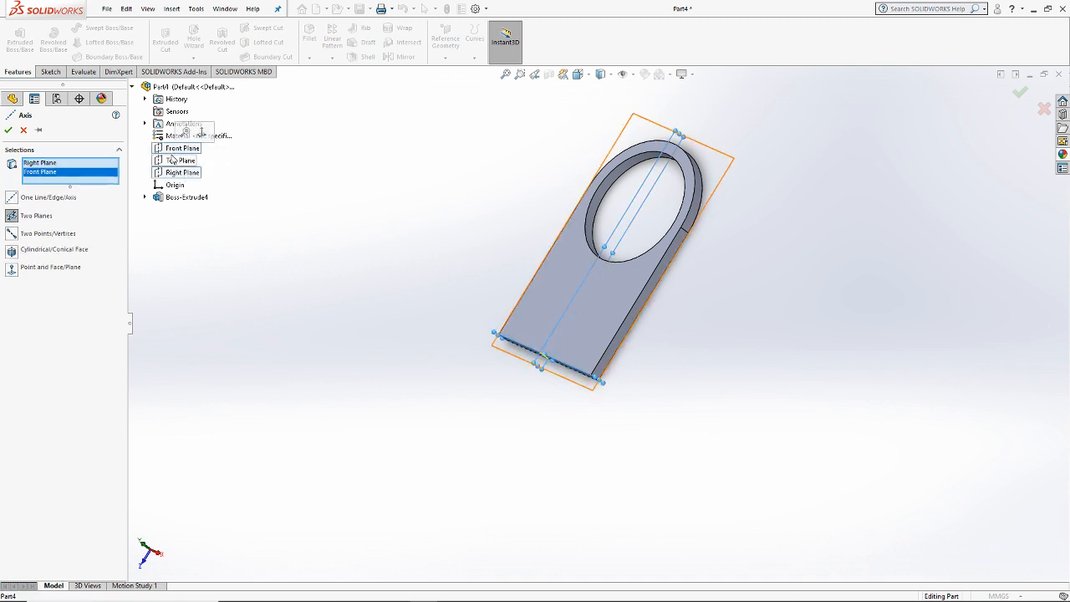
scroll(518, 359, down, 4)
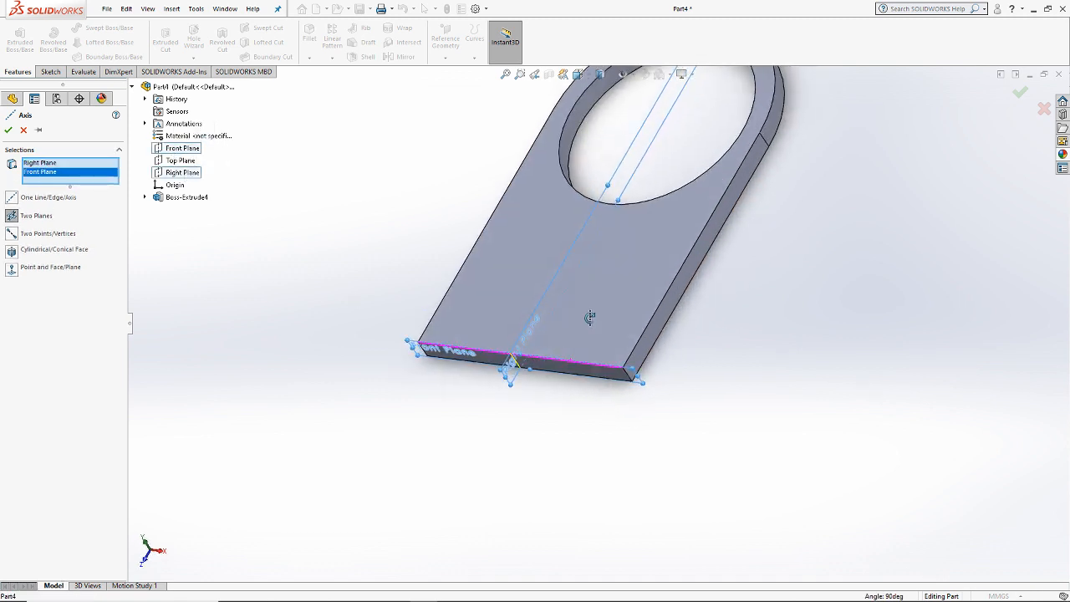
right_click(75, 165)
click(90, 177)
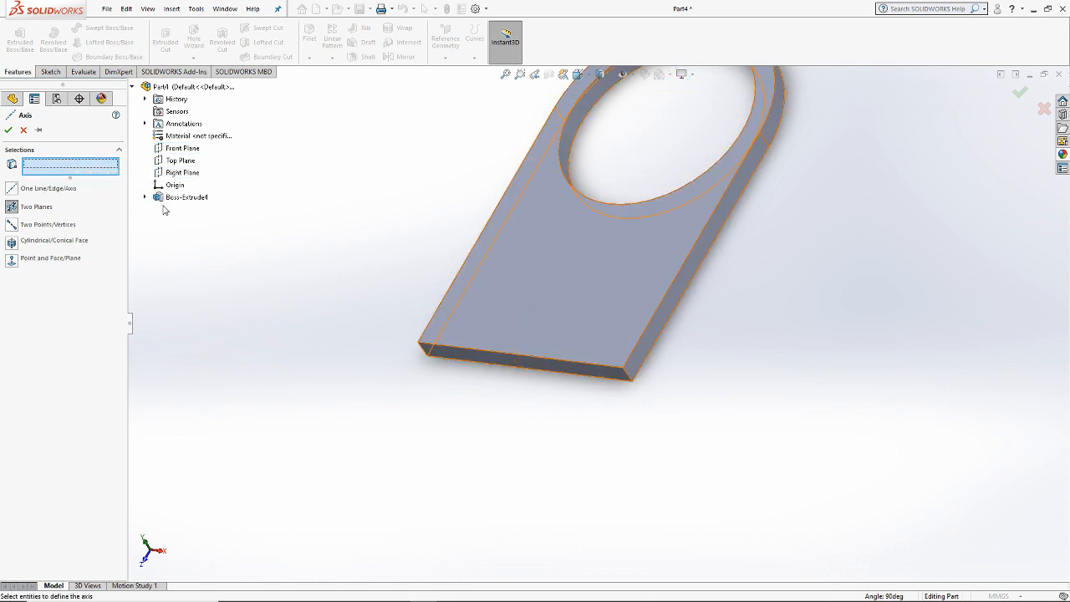
Step: Create a reference axis through the origin, perpendicular to the Top Plane
click(175, 185)
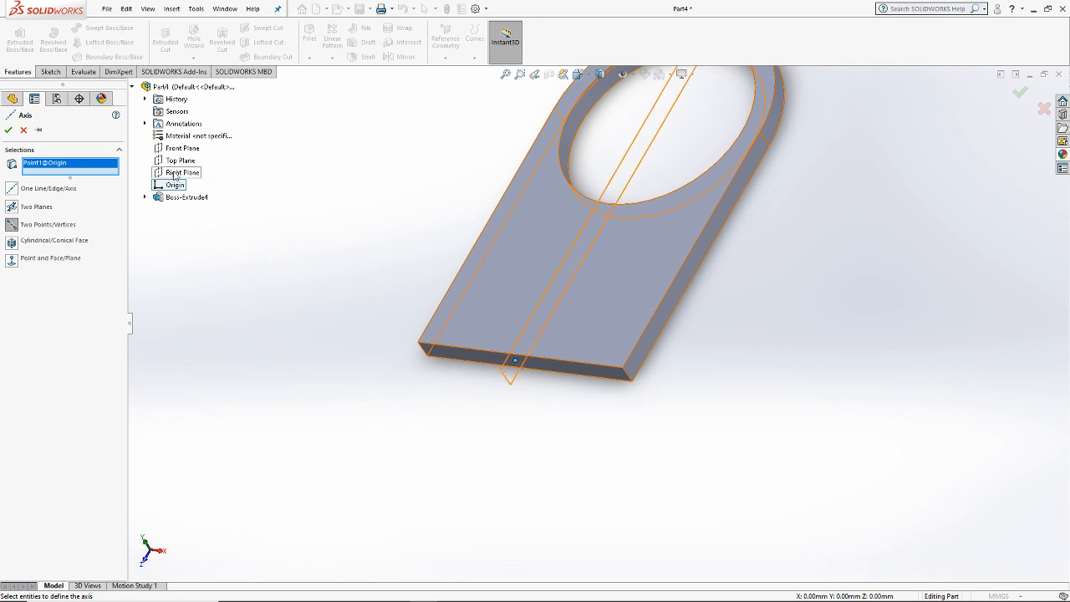
click(180, 160)
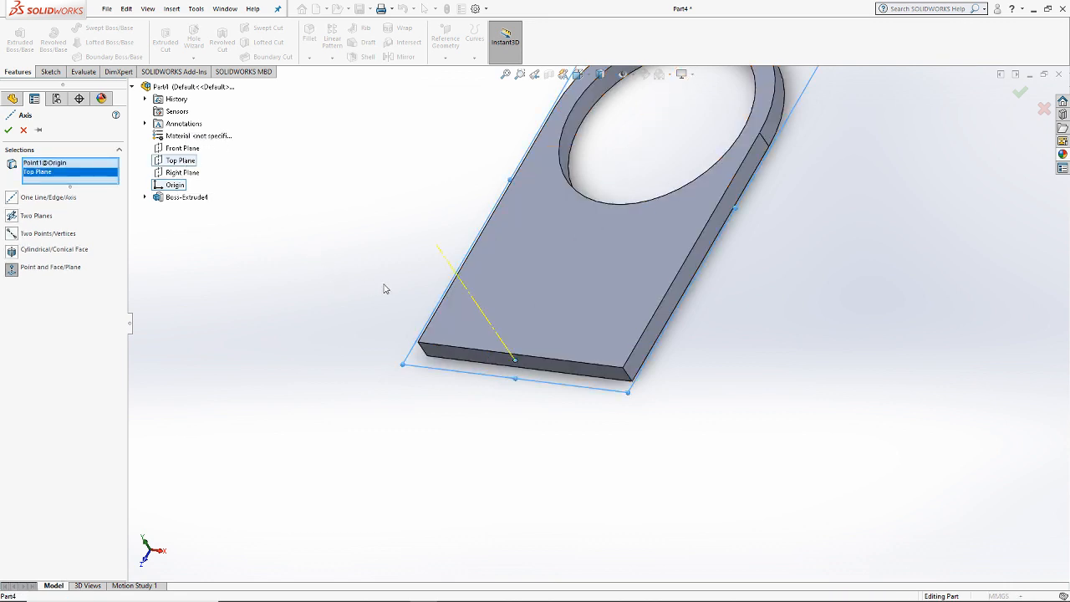
key(f)
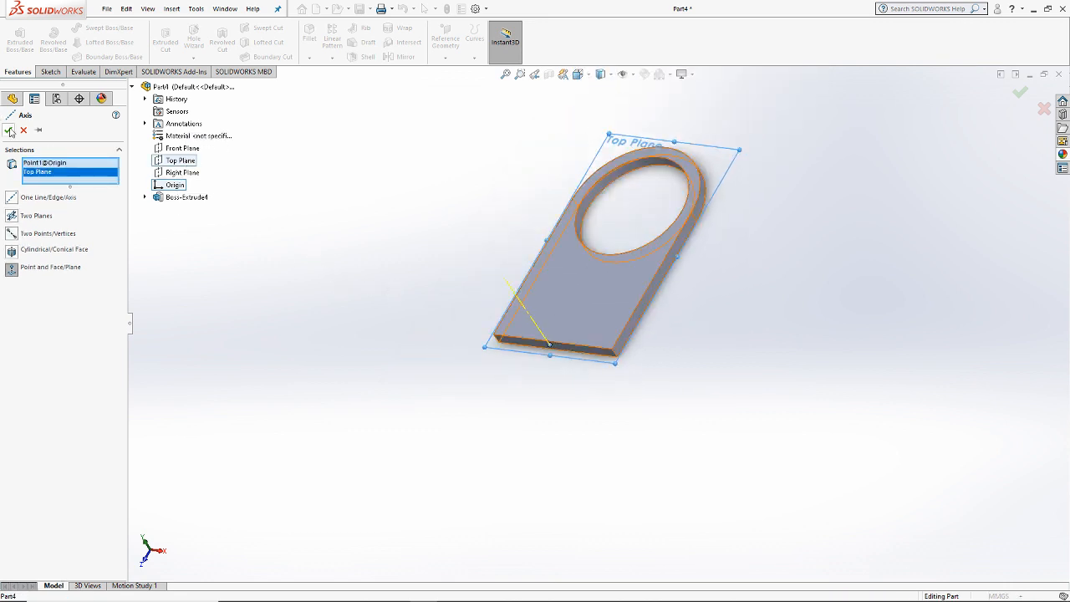
key(Return)
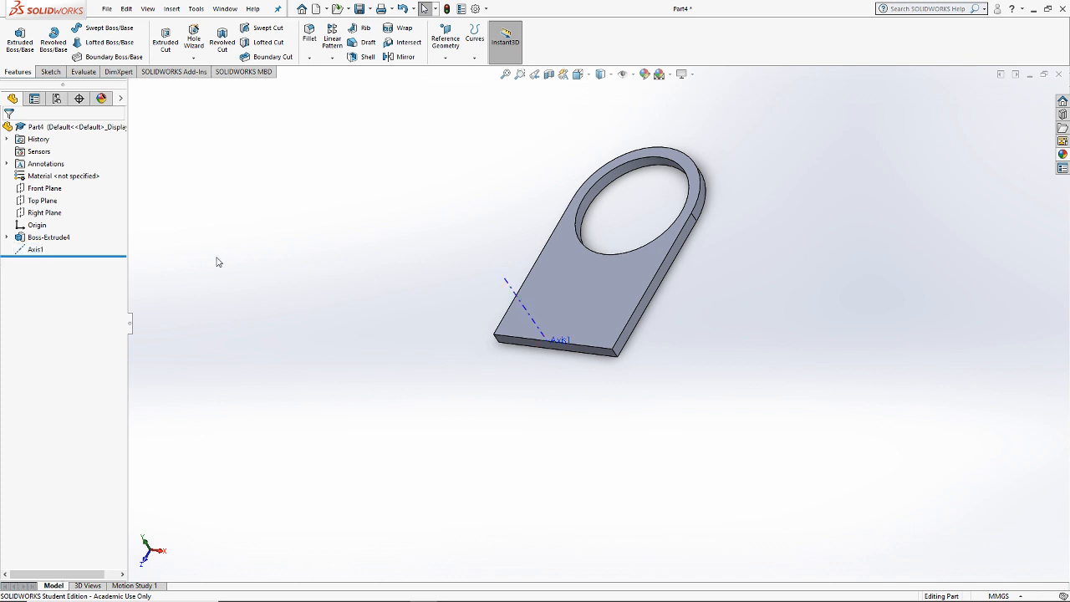
Step: Circular-pattern the extruded link feature about the new axis with 6 equally spaced instances over 360 degrees
middle_drag(338, 204, 348, 170)
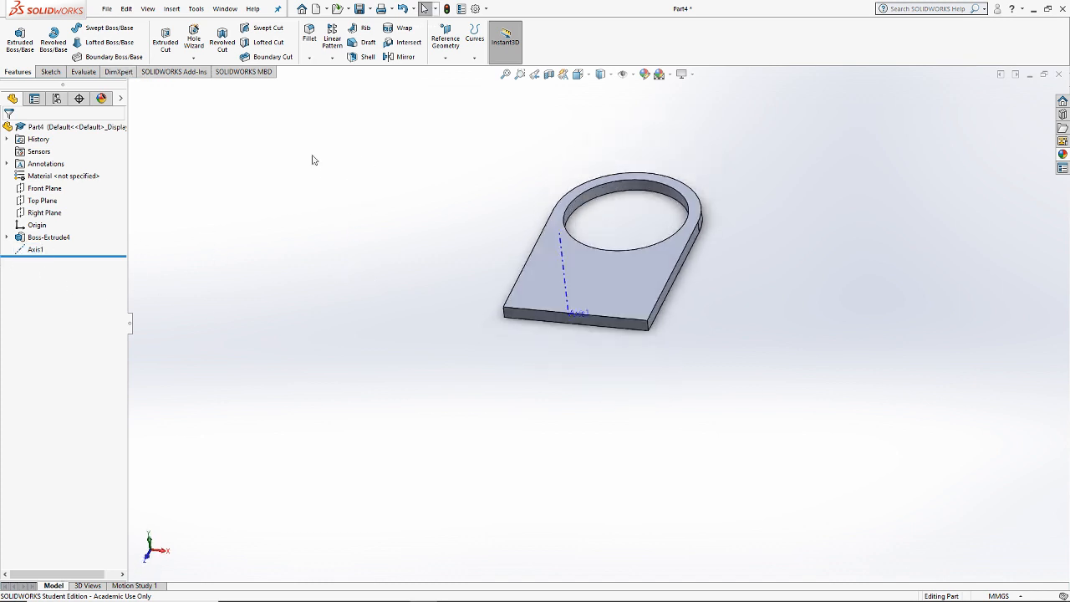
click(331, 57)
click(355, 84)
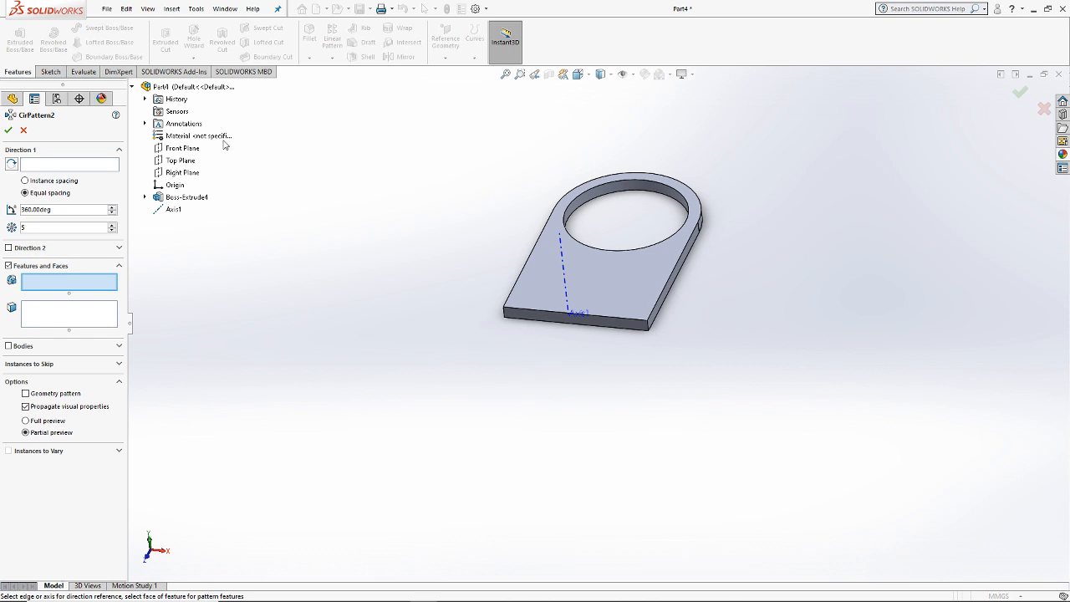
click(172, 209)
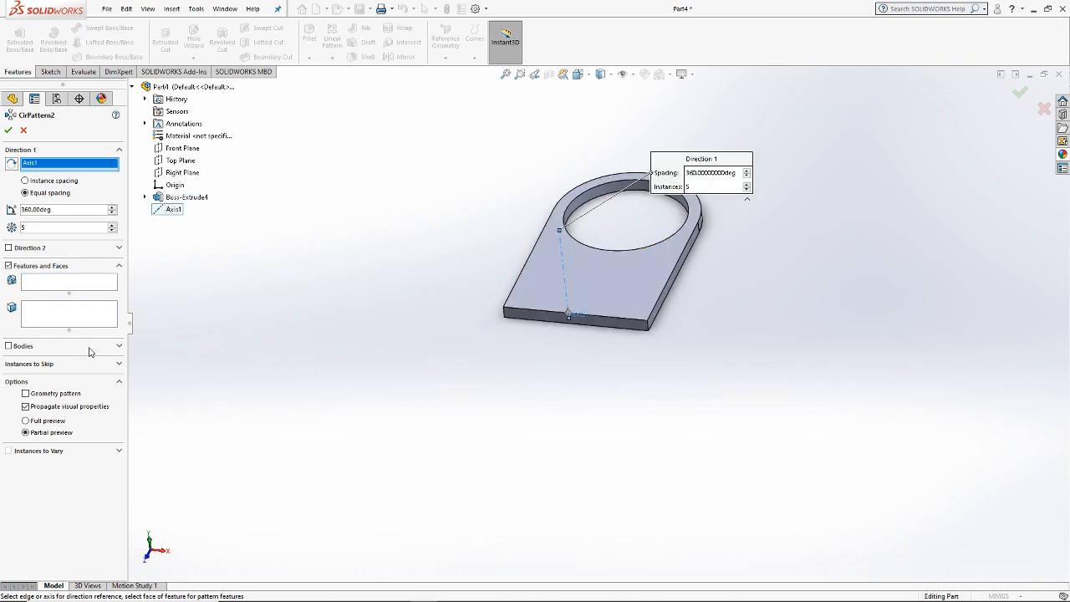
click(76, 288)
click(180, 199)
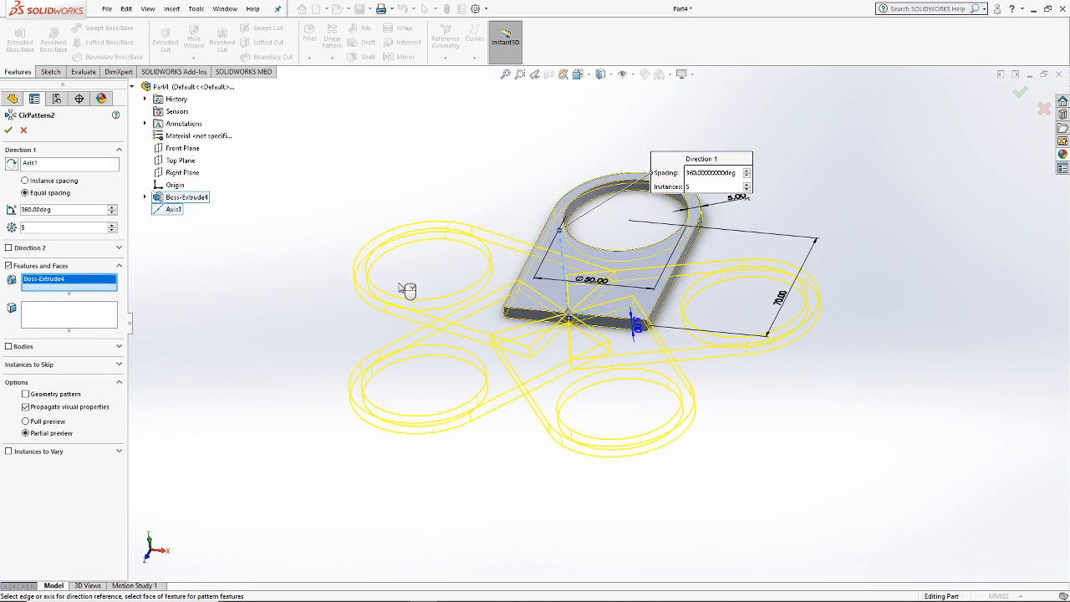
middle_drag(424, 140, 265, 281)
click(113, 225)
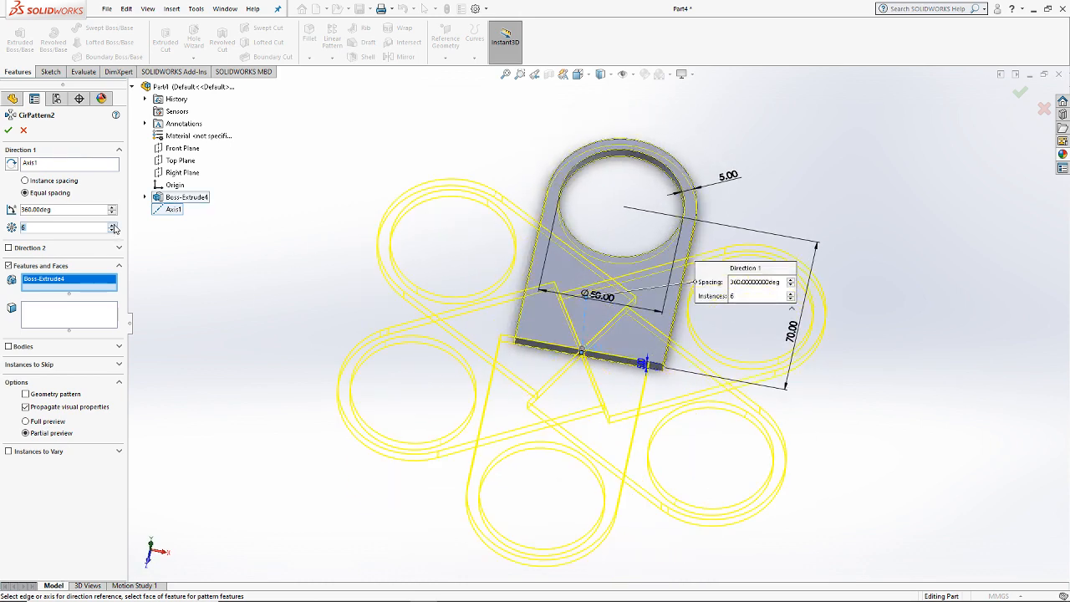
middle_drag(425, 380, 116, 271)
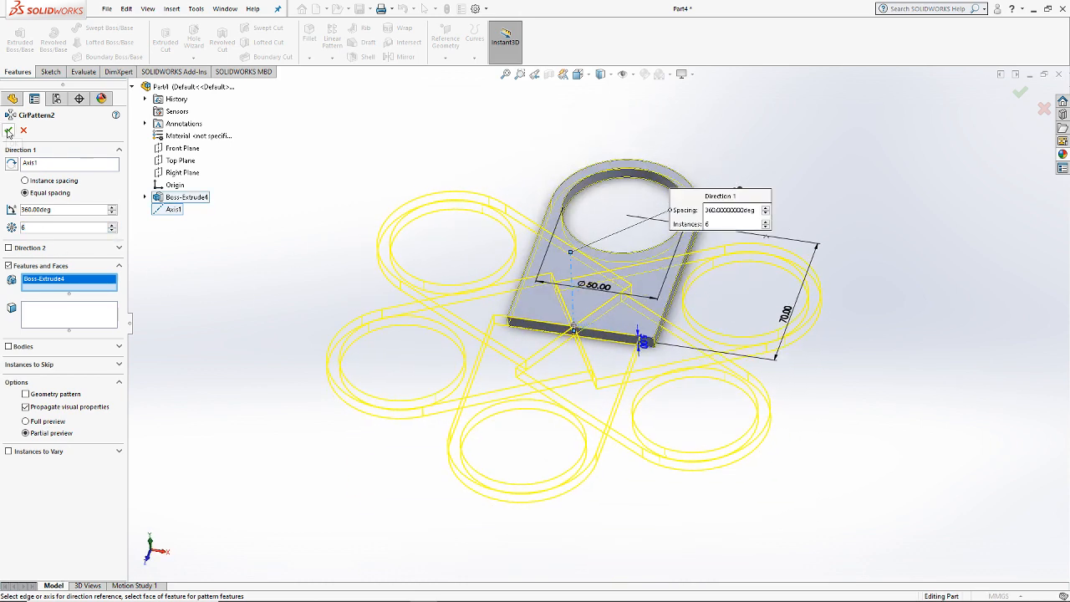
middle_drag(219, 221, 209, 249)
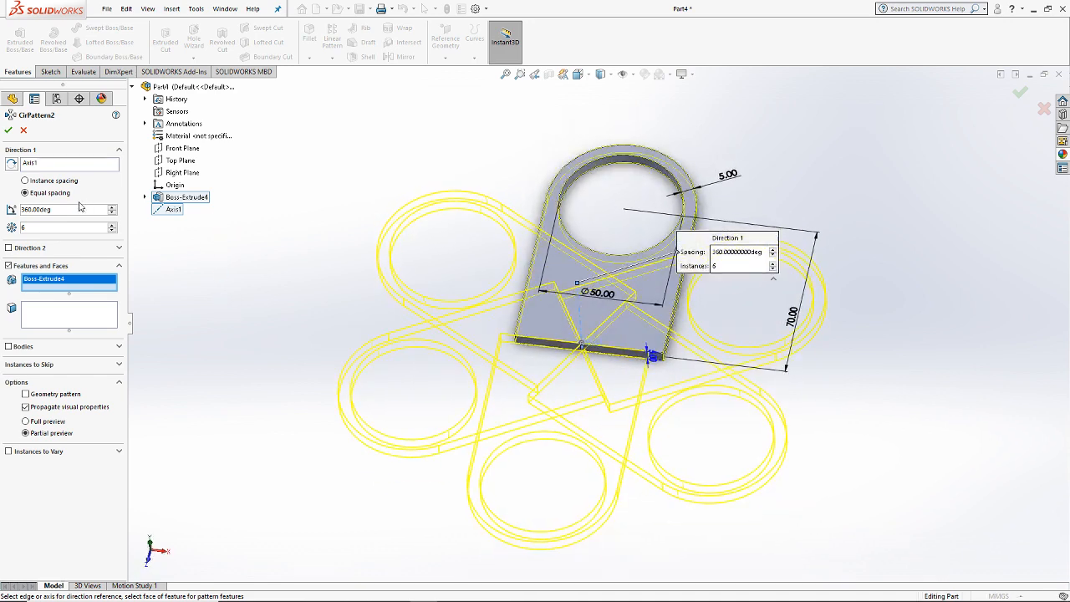
click(9, 131)
Step: Hide the reference axis at the centre of the patterned part
middle_drag(168, 205, 601, 185)
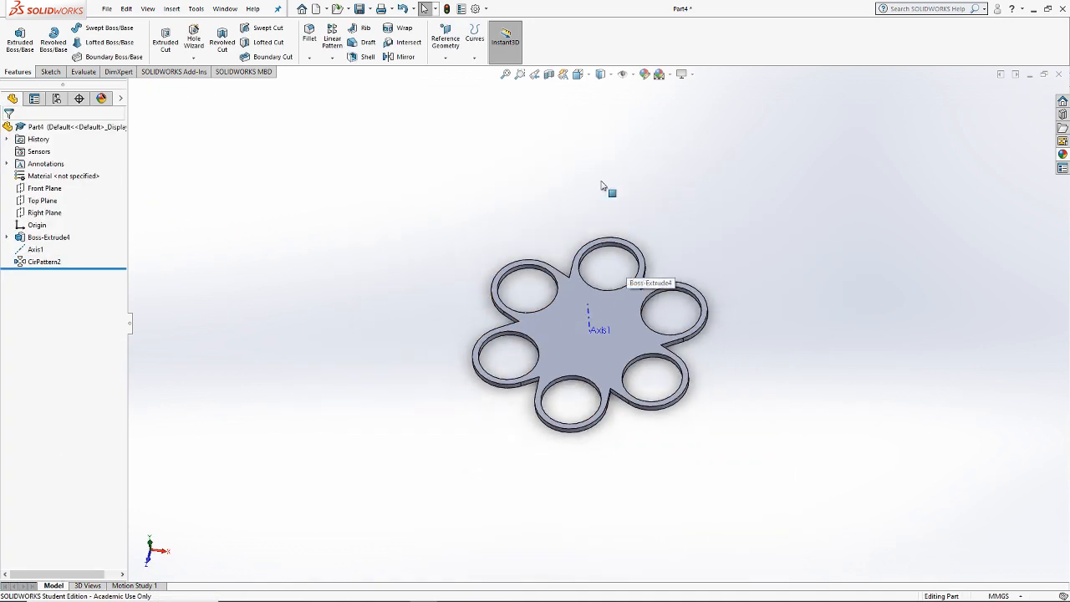
right_click(33, 250)
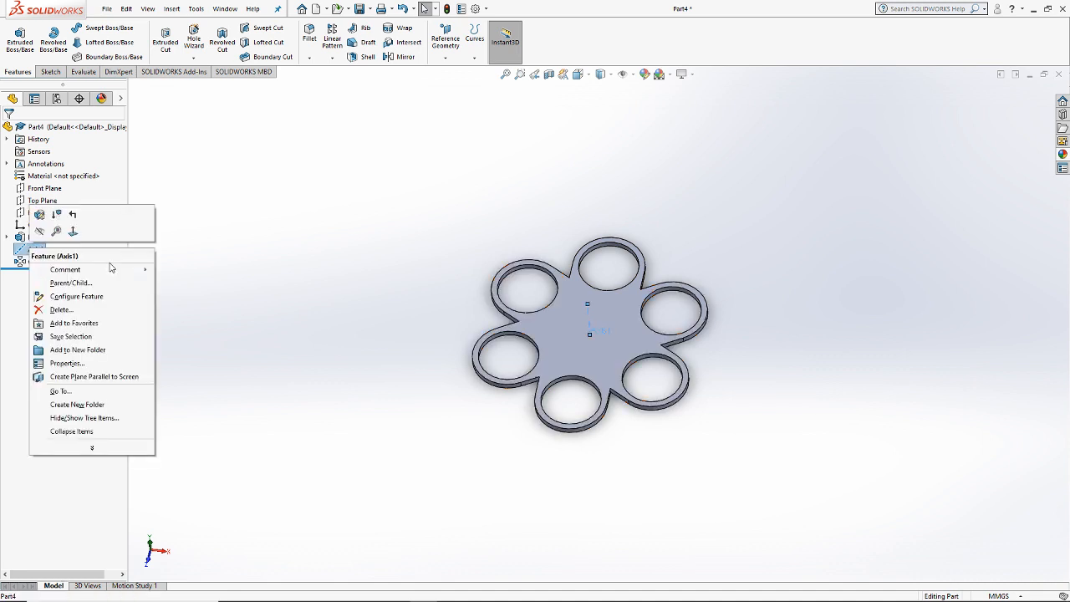
click(39, 232)
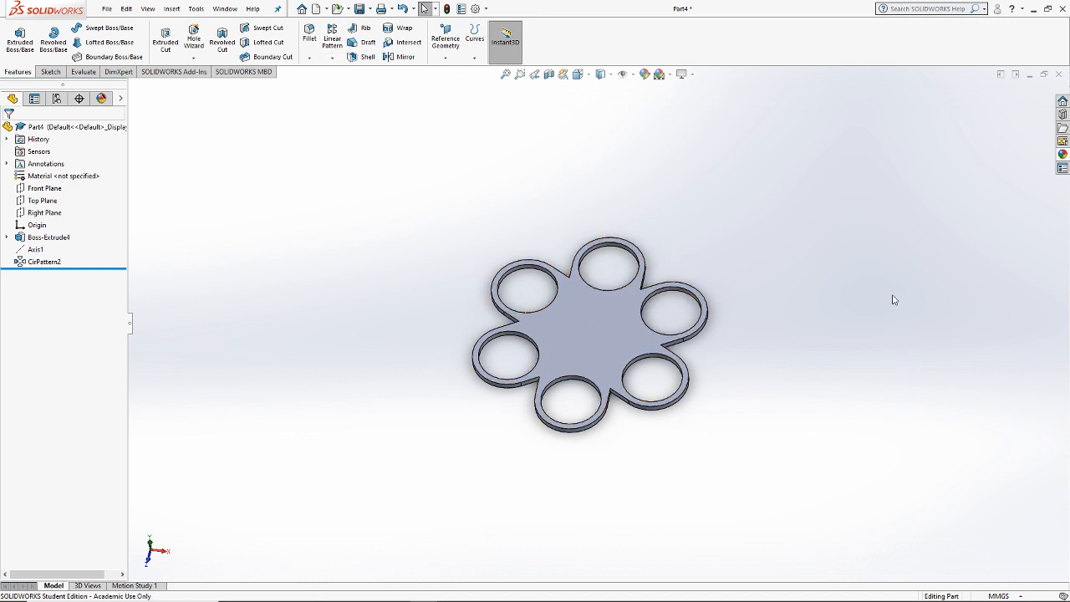
Step: Close the patterned part without saving and create a new part document
click(1058, 73)
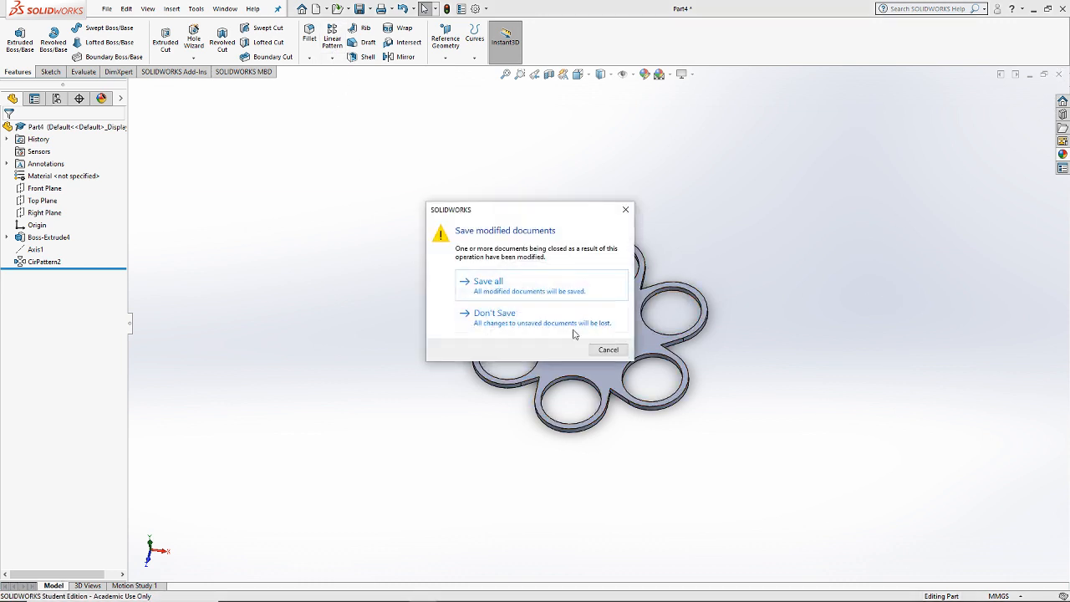
click(585, 324)
click(107, 8)
click(121, 24)
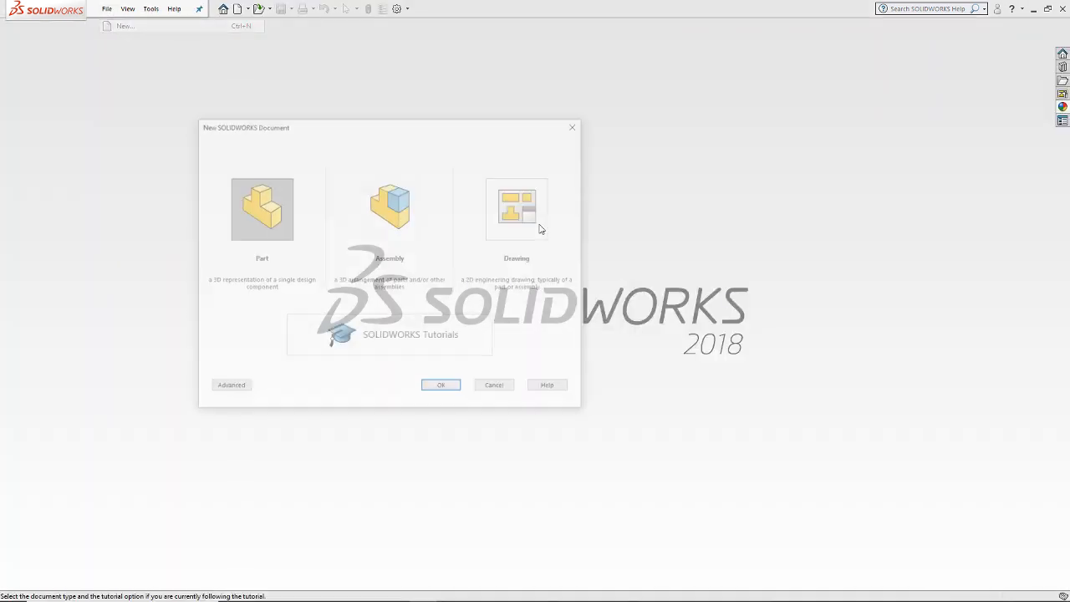
click(444, 389)
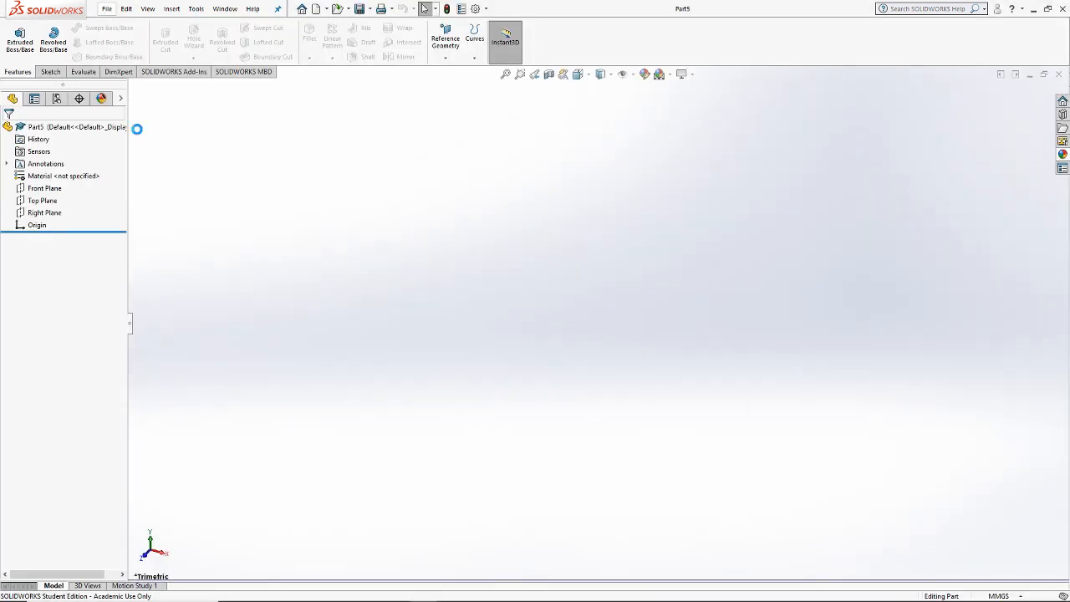
Step: Sketch two concentric circles on the Top Plane, centred about 48 mm directly above the origin, the outer one about 24 mm in radius
click(15, 39)
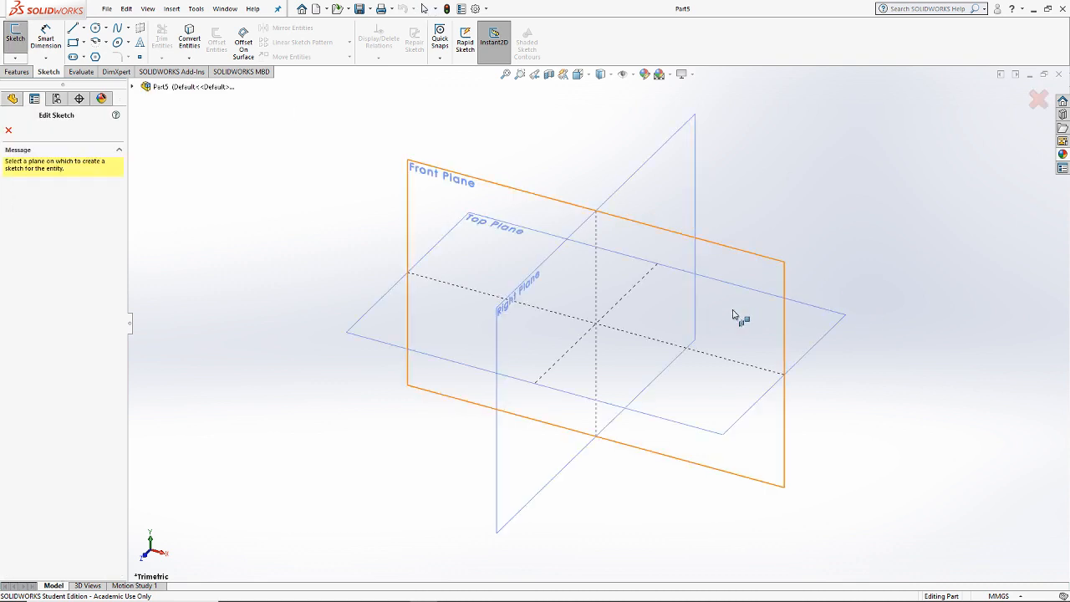
click(837, 329)
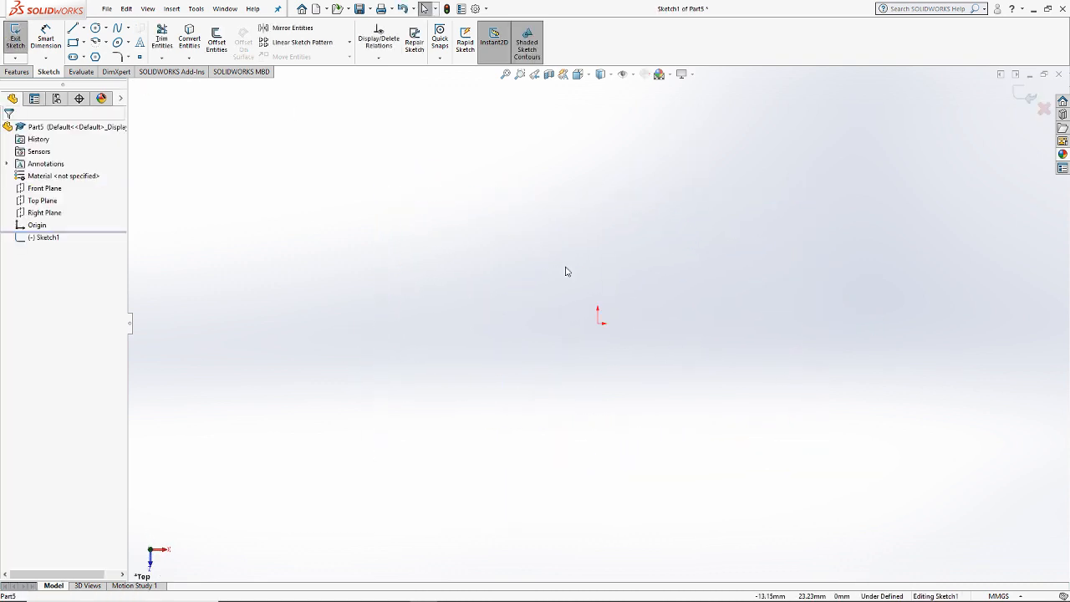
click(96, 27)
click(606, 195)
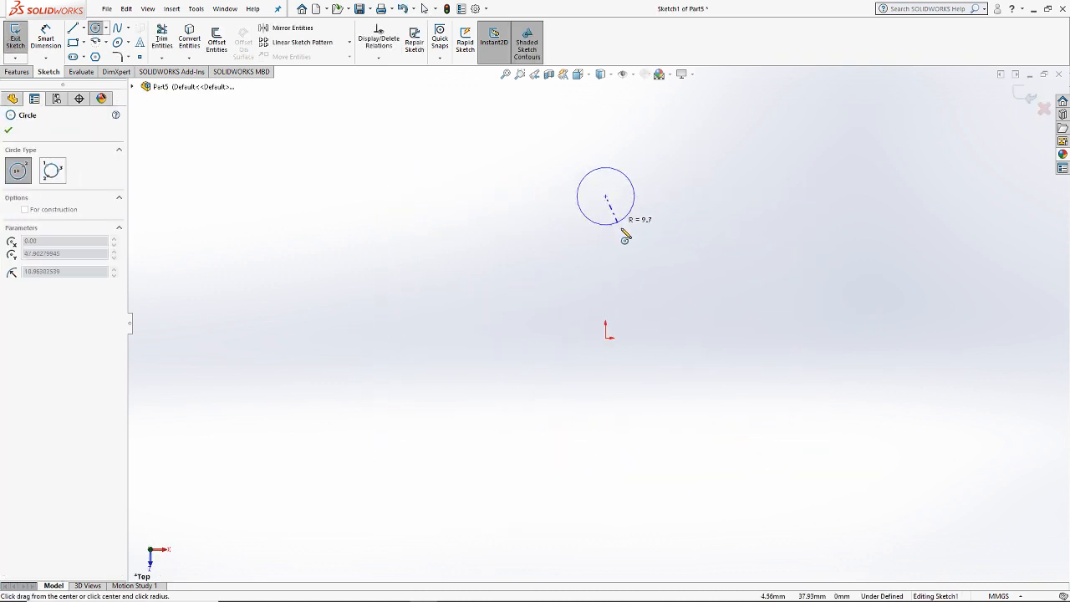
click(625, 225)
click(605, 196)
click(643, 256)
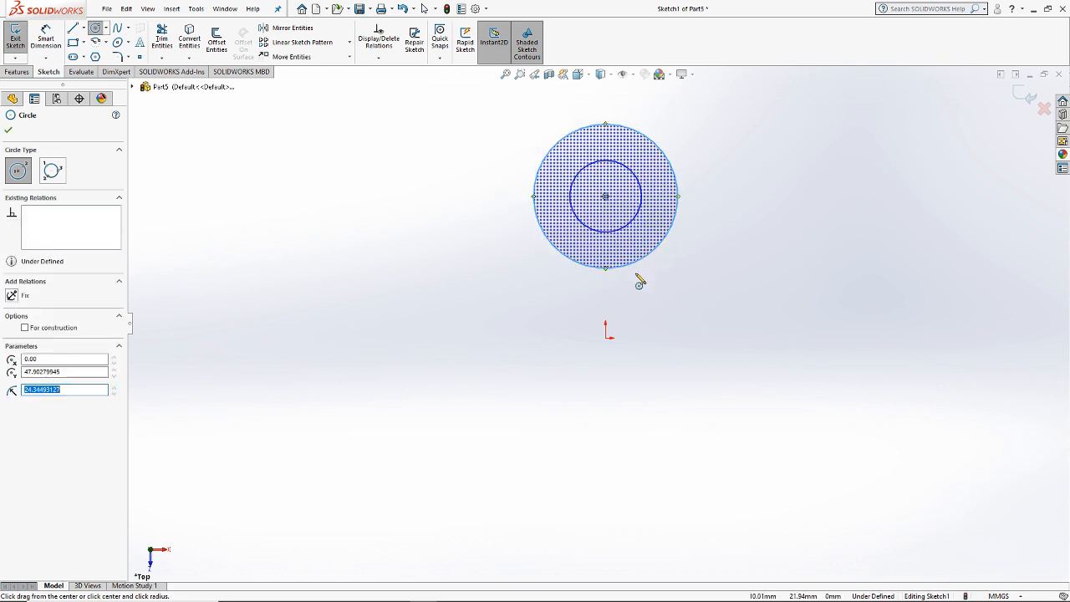
key(Escape)
Step: Draw lines from the outer circle's left quadrant down to origin level, about 49 mm across through the origin, and up to its right quadrant
click(73, 28)
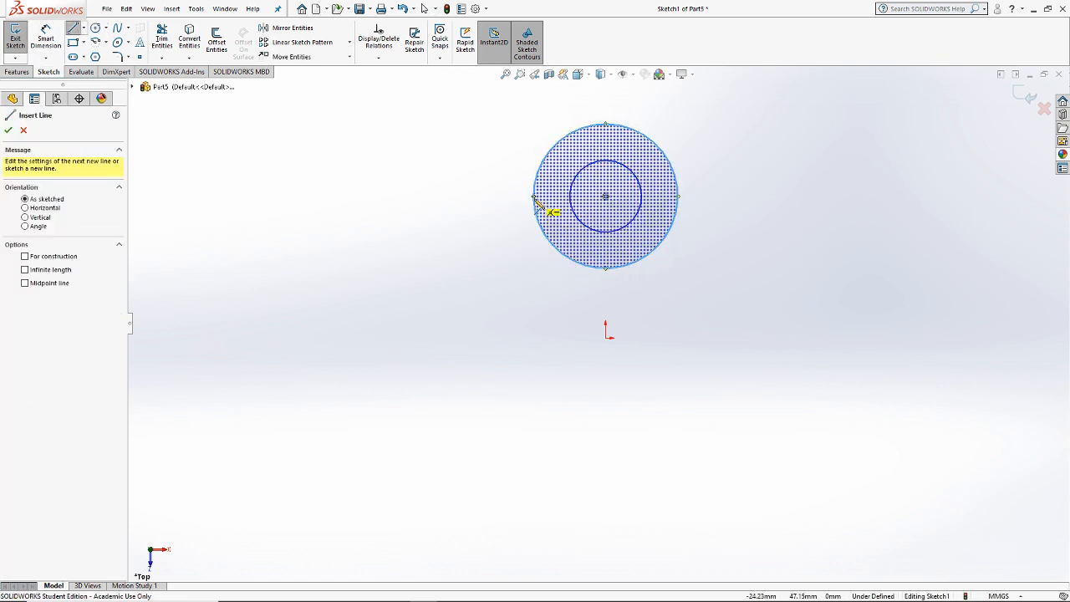
click(533, 196)
click(533, 337)
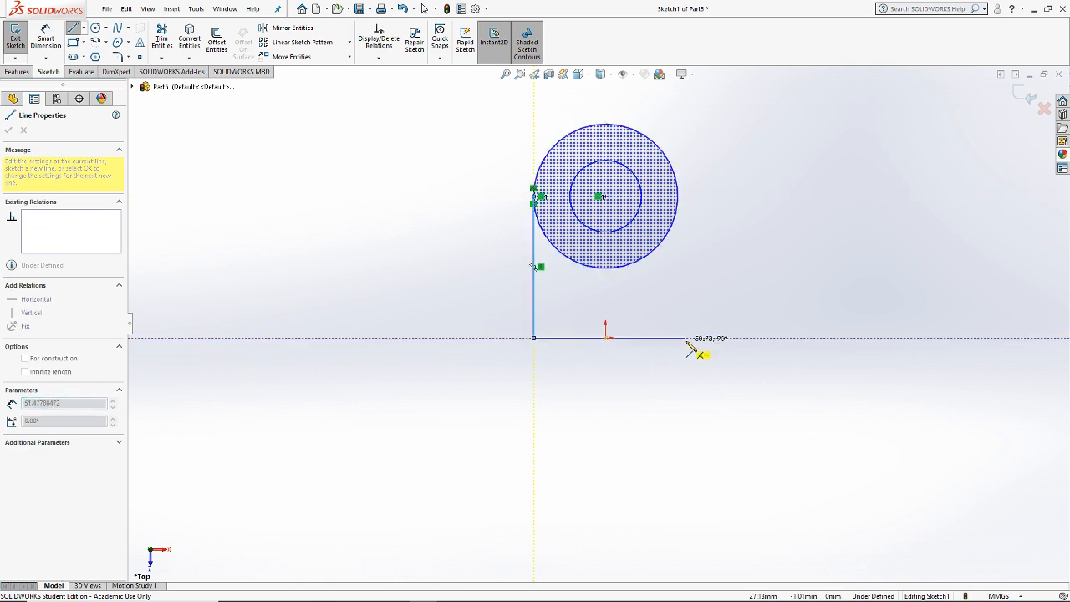
click(677, 338)
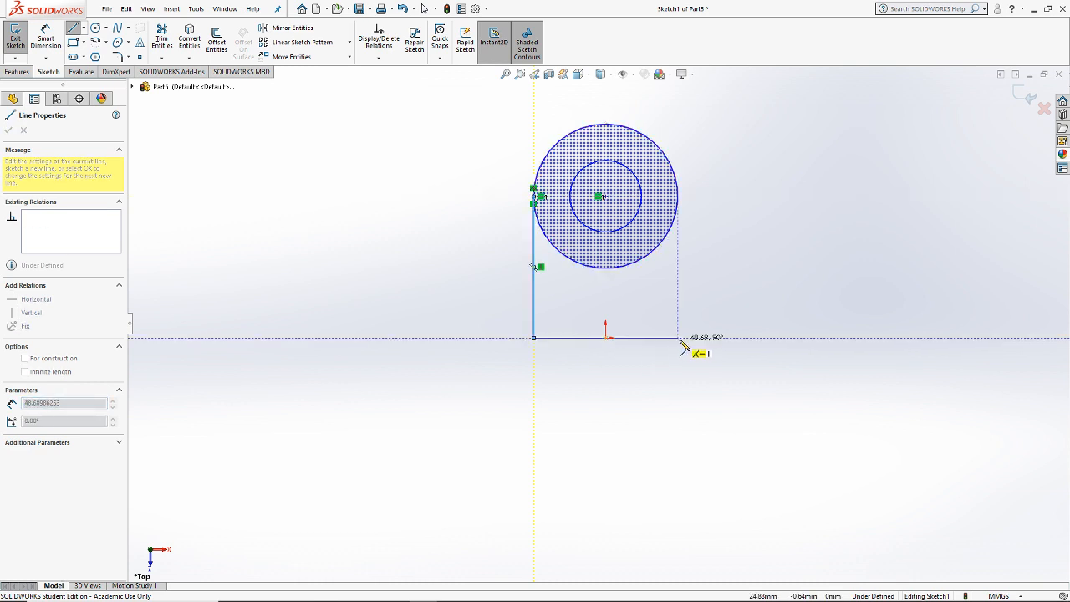
click(678, 199)
key(Escape)
Step: Trim away the outer circle's lower arc and enlarge the inner circle to a radius of about 19 mm
click(162, 37)
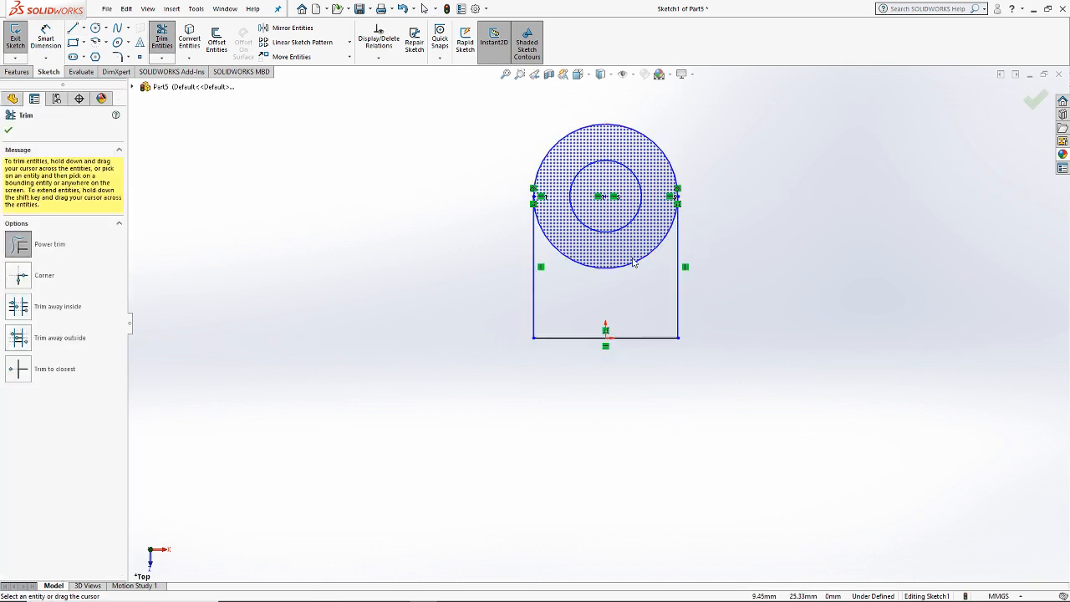
drag(631, 256, 628, 270)
key(Escape)
drag(640, 209, 657, 218)
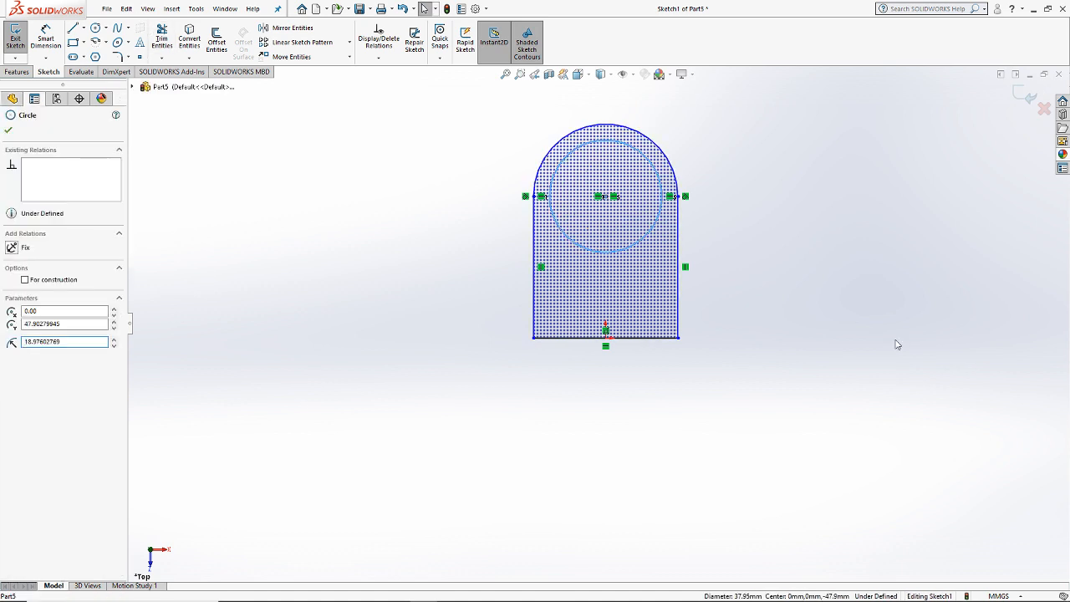
click(896, 341)
Step: Exit the rounded link sketch and delete it from the part
scroll(666, 210, up, 2)
scroll(666, 210, down, 2)
click(350, 41)
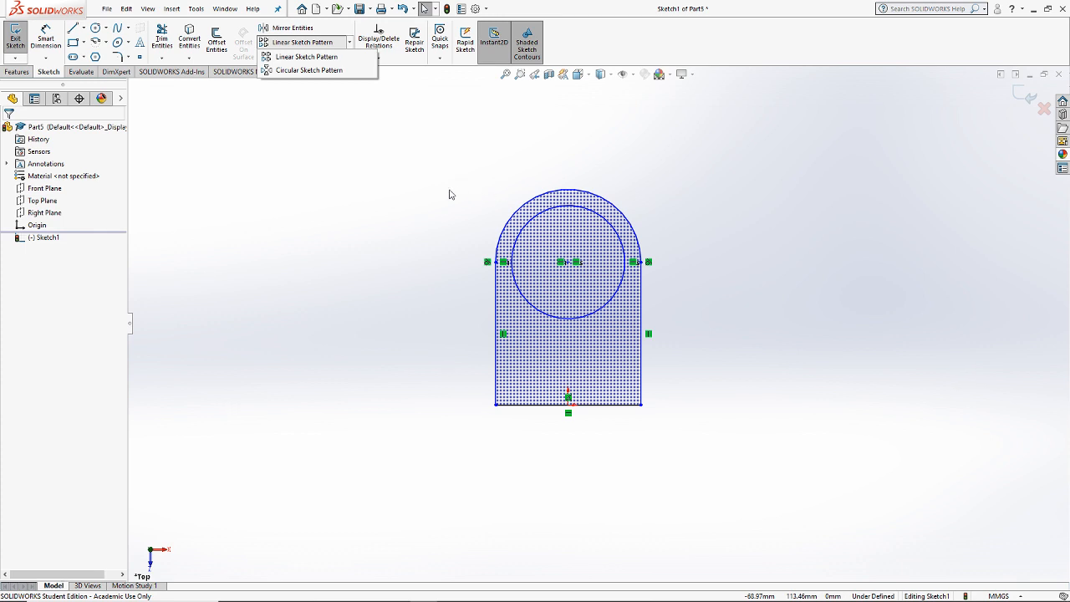
click(15, 36)
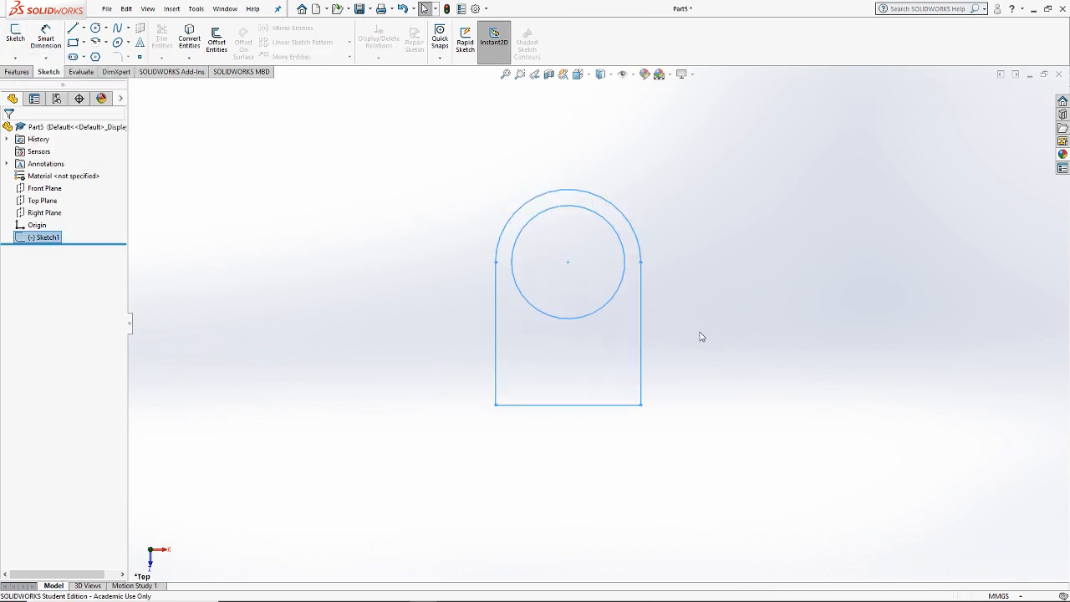
right_click(51, 237)
click(37, 294)
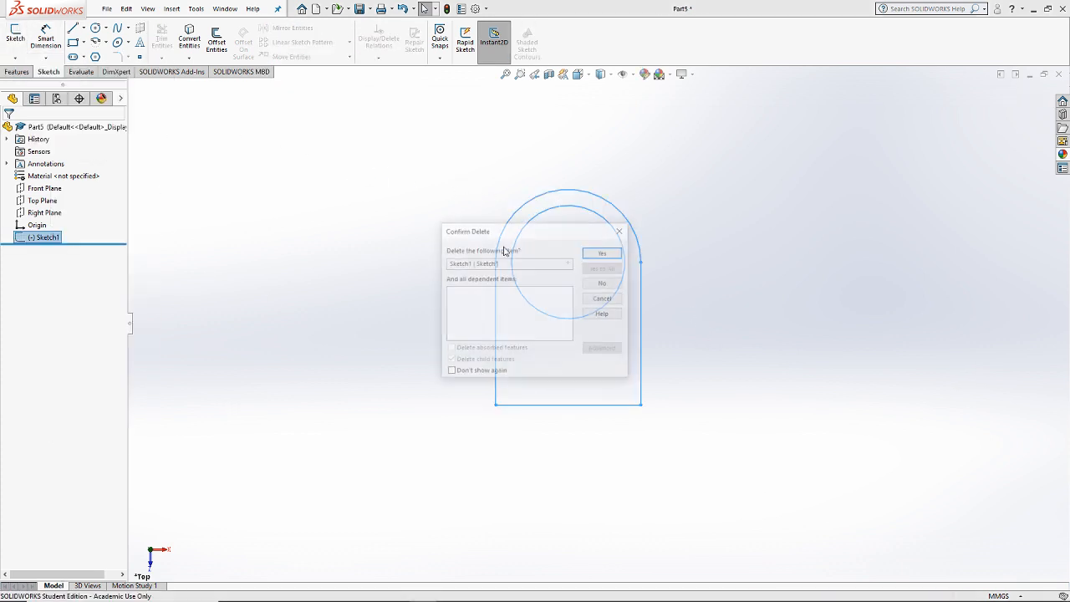
click(604, 255)
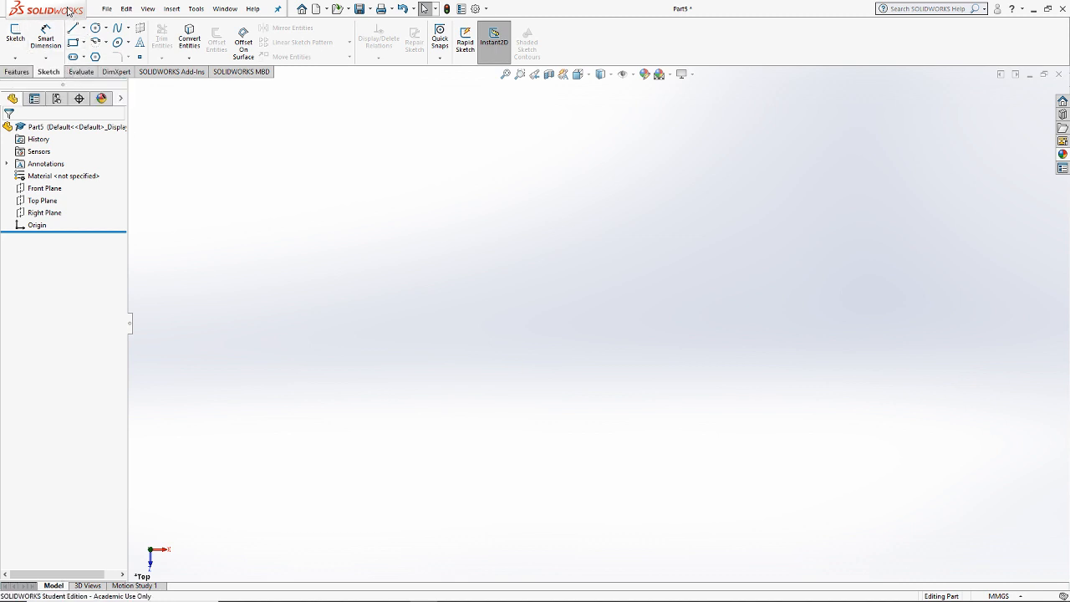
Step: Sketch a circle about 198 mm in diameter on the Top Plane, centred on the origin
click(95, 30)
click(518, 316)
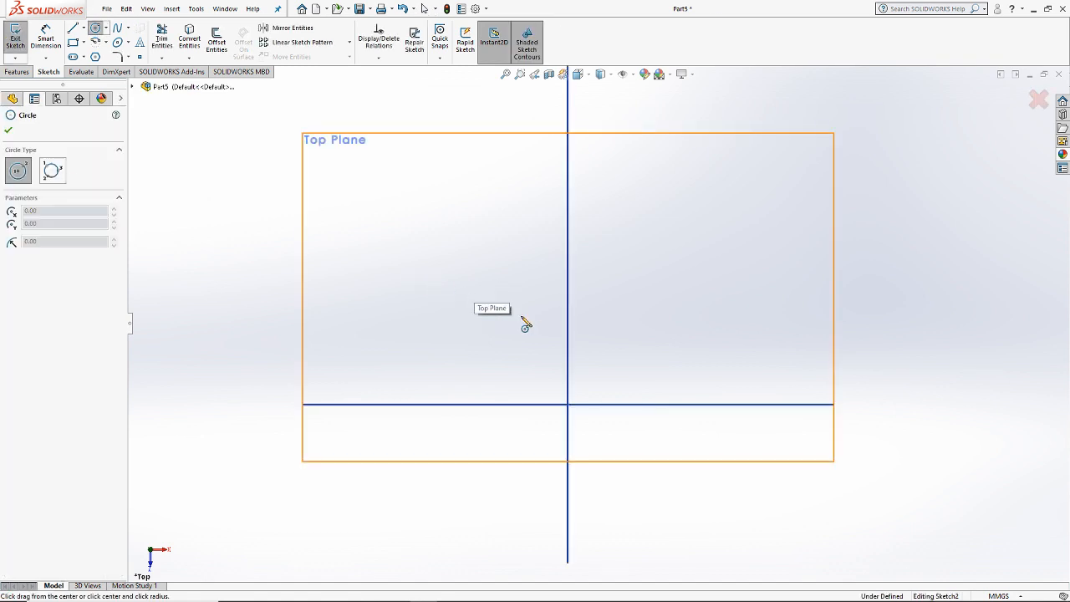
click(567, 404)
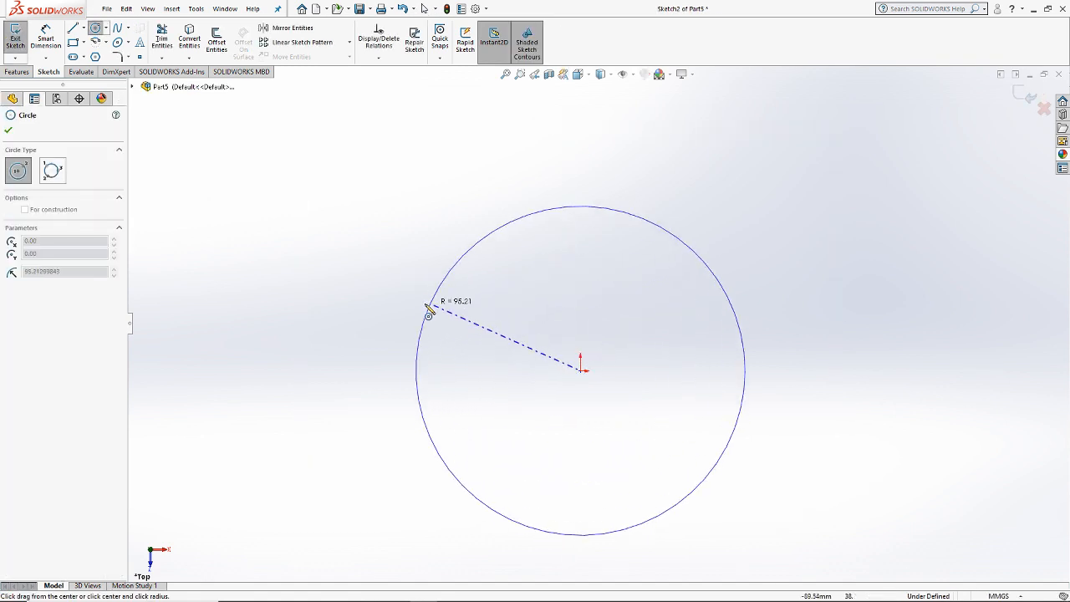
click(421, 309)
click(303, 401)
key(Escape)
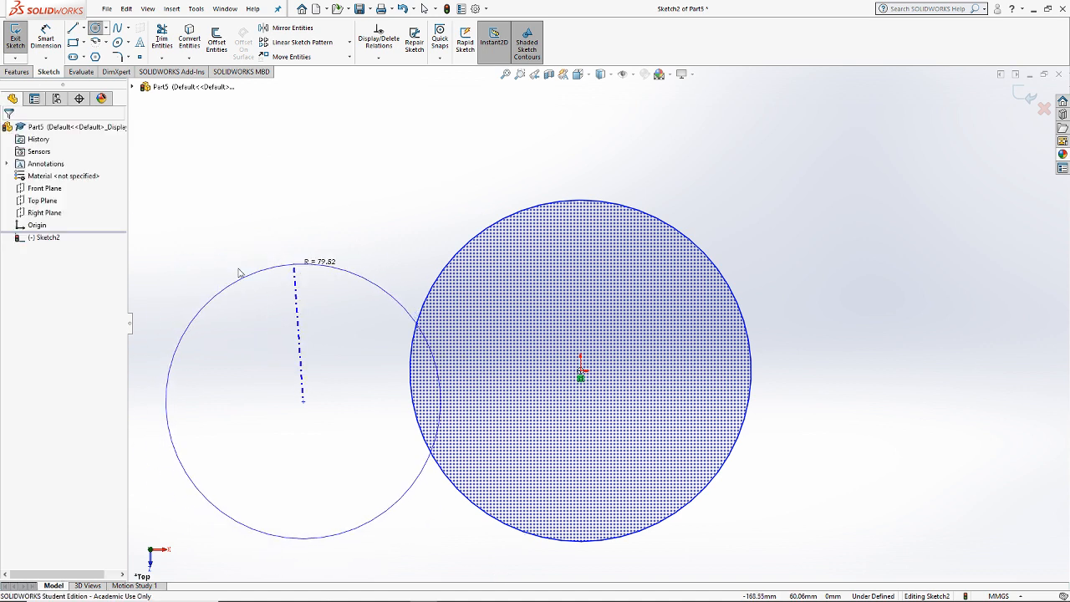
Step: Dimension the circle's diameter and set it to 200 mm
click(46, 38)
click(519, 215)
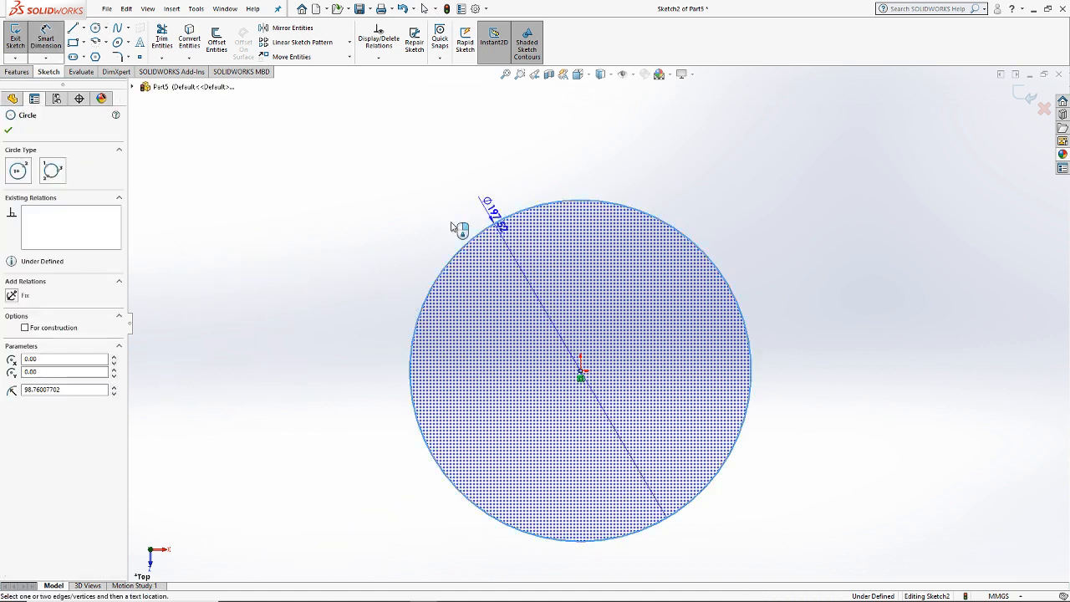
click(330, 347)
click(330, 349)
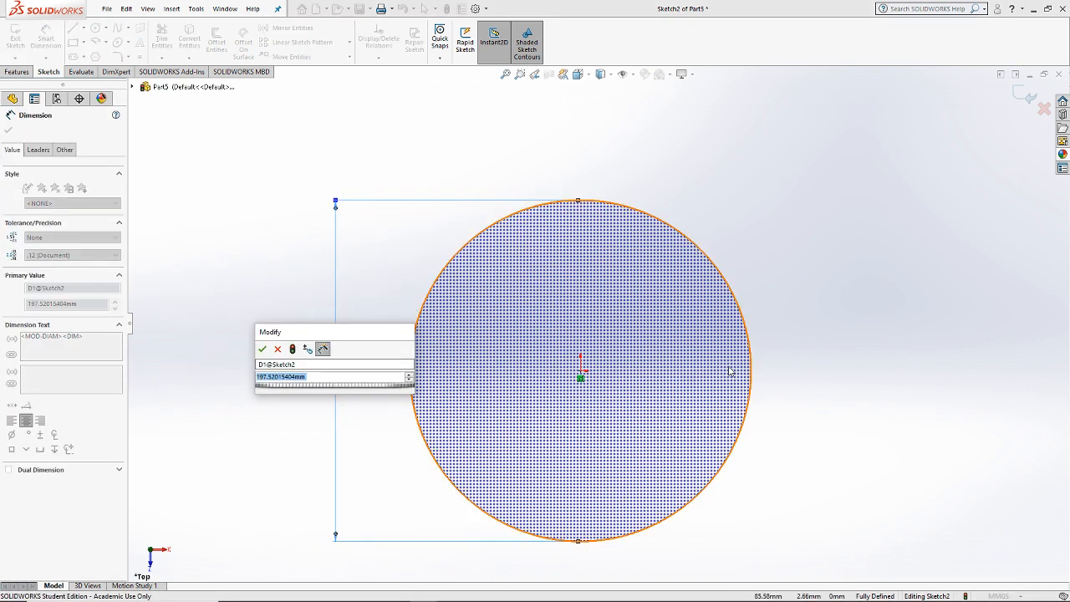
text(200)
key(Return)
key(Escape)
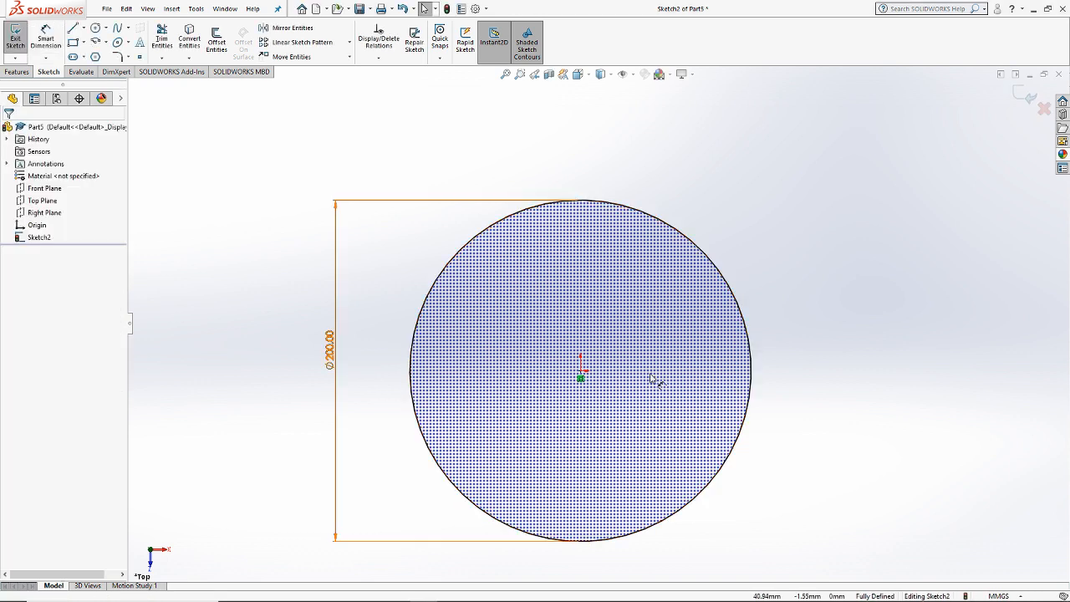
Step: Sketch a six-sided polygon with an inscribed circle about 23.6 mm in diameter inside the circle, below and left of the origin
click(96, 57)
scroll(547, 390, down, 2)
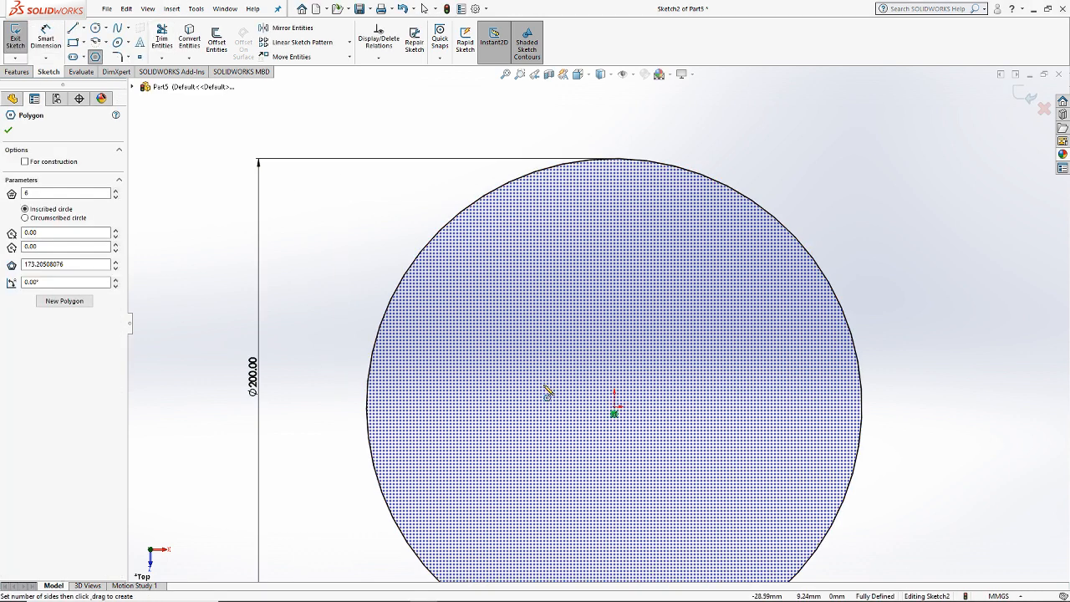
scroll(552, 393, up, 2)
scroll(581, 428, down, 2)
click(551, 421)
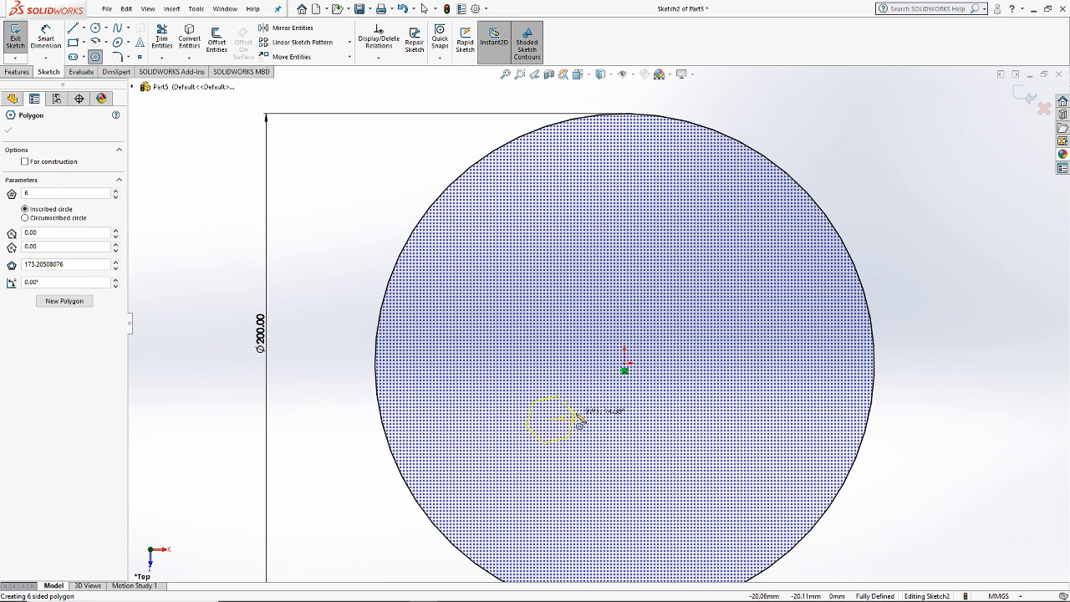
click(587, 425)
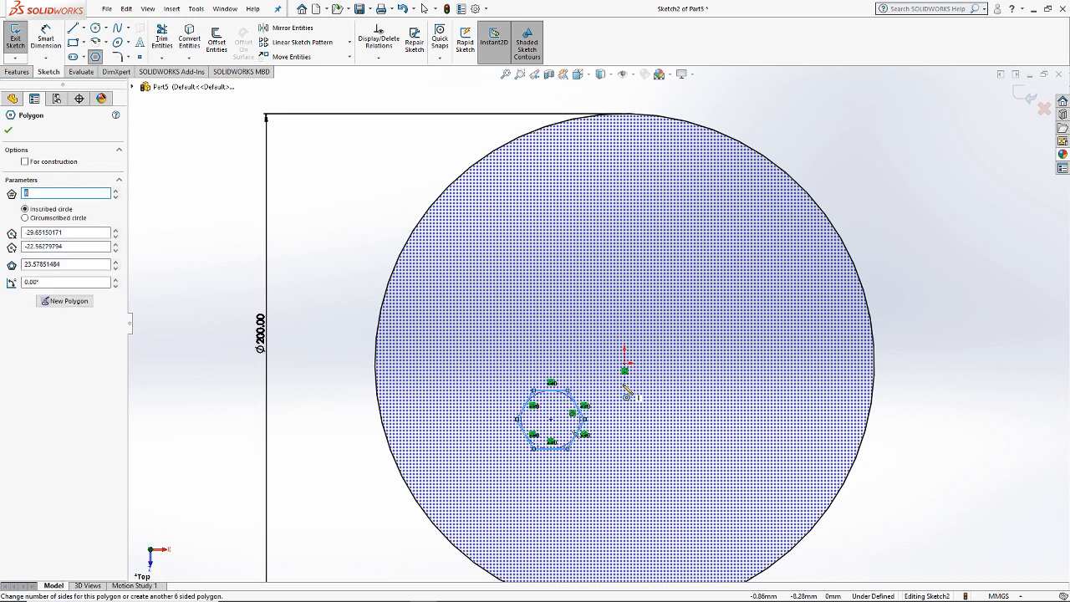
key(Escape)
Step: Sketch a second, slightly tilted hexagon about 24 mm across its inscribed circle, just below and right of the first hexagon
scroll(631, 392, down, 2)
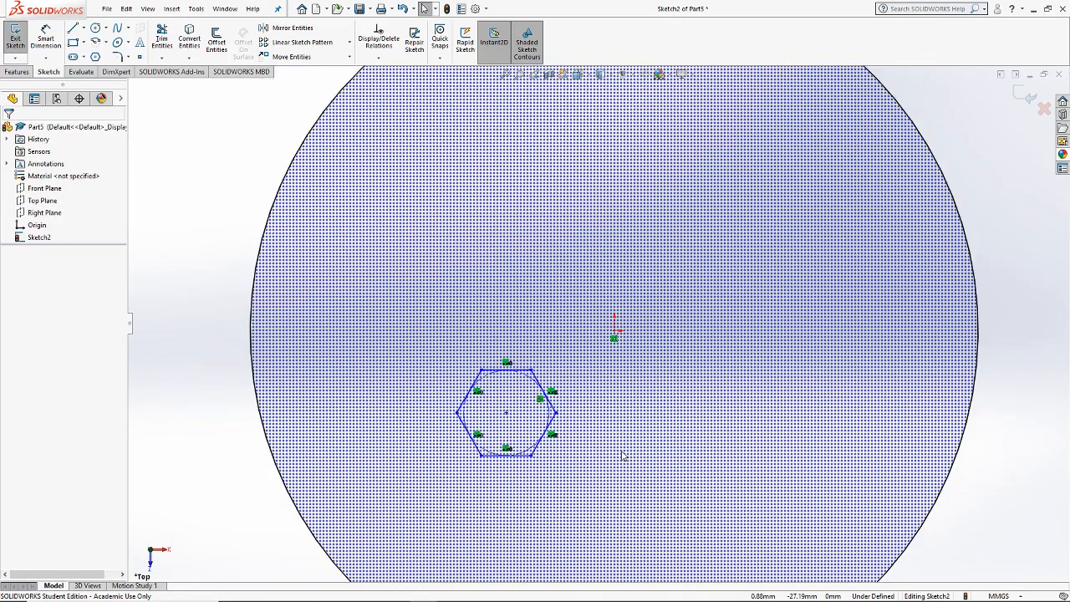
click(96, 57)
scroll(602, 386, down, 3)
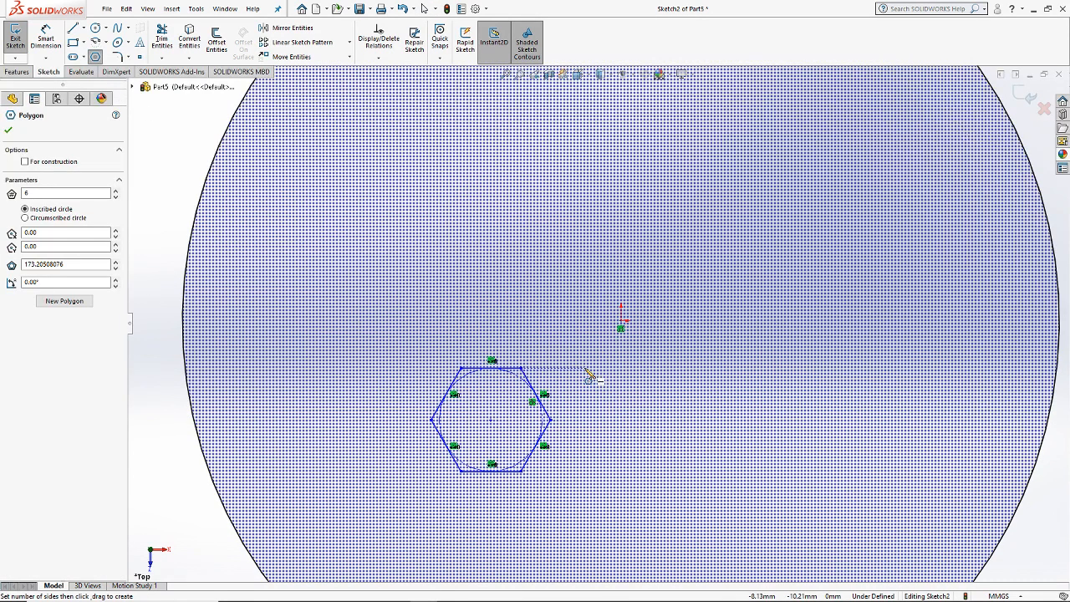
scroll(585, 426, up, 2)
scroll(590, 458, down, 2)
click(627, 403)
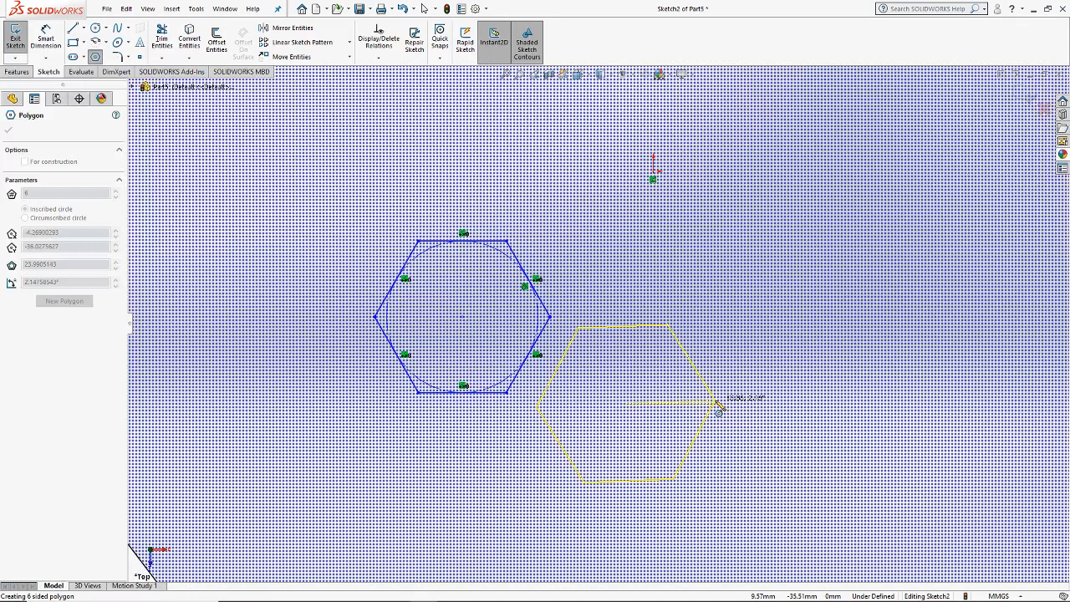
click(713, 405)
key(Escape)
Step: Draw a construction line joining the centres of the two hexagons
scroll(575, 377, up, 3)
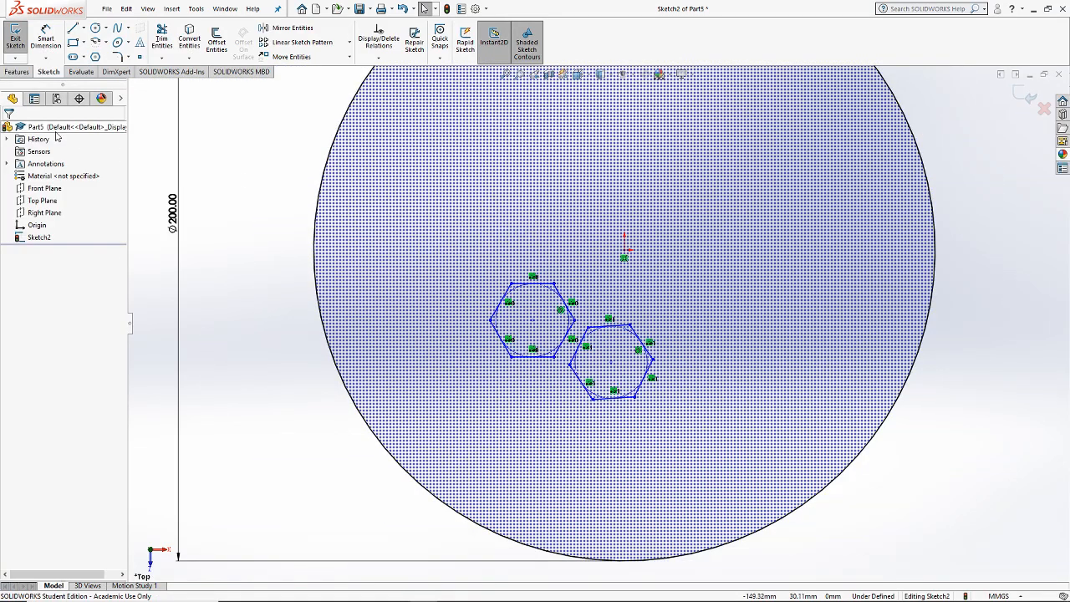
click(74, 28)
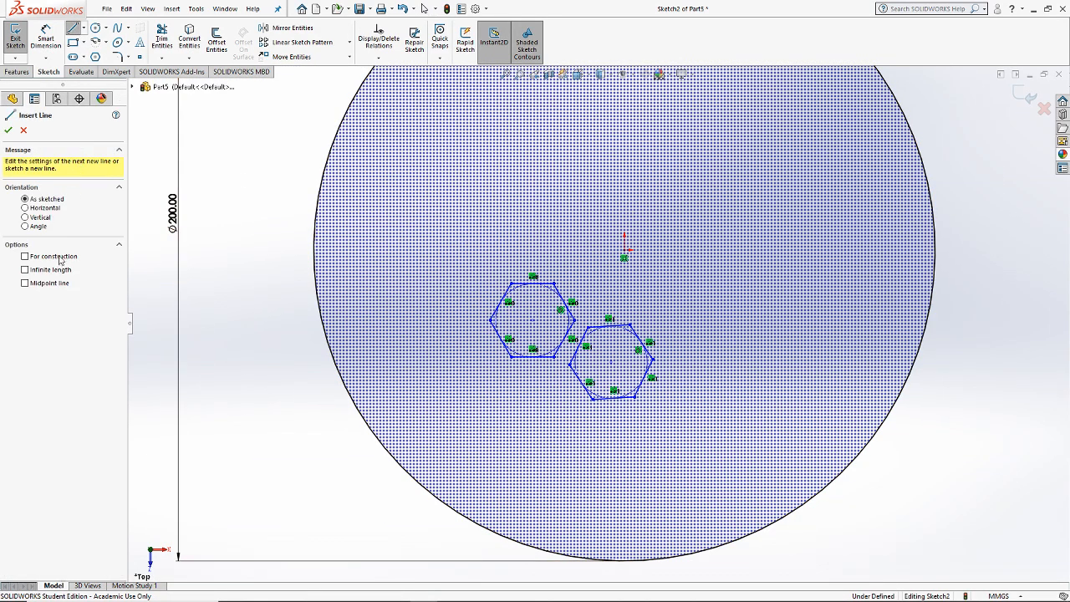
click(533, 320)
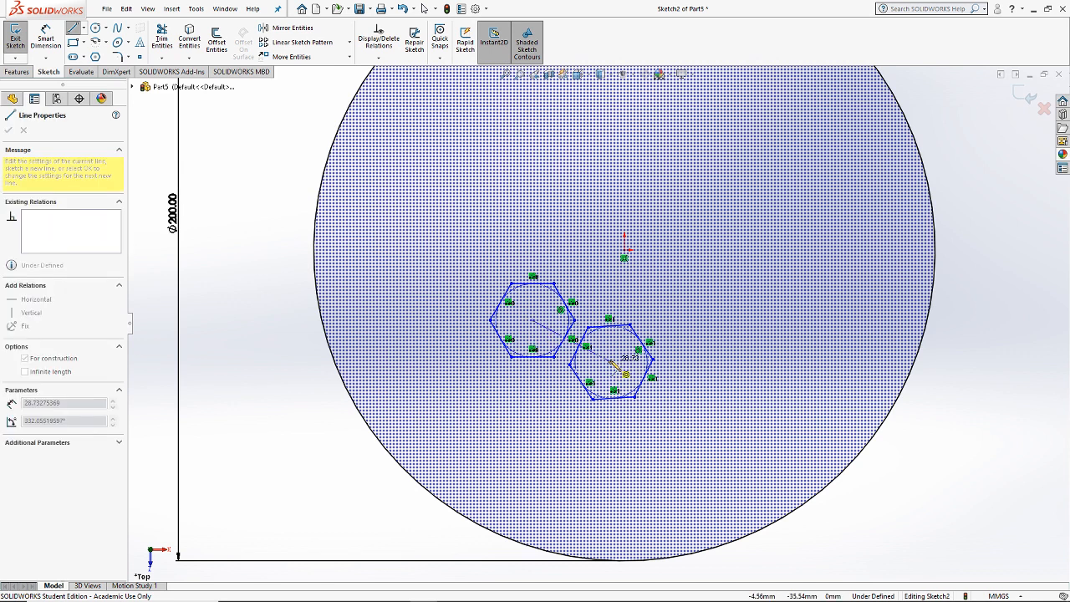
click(611, 362)
key(Escape)
Step: Make the facing sides of both hexagons perpendicular to the construction line between their centres
scroll(585, 332, down, 5)
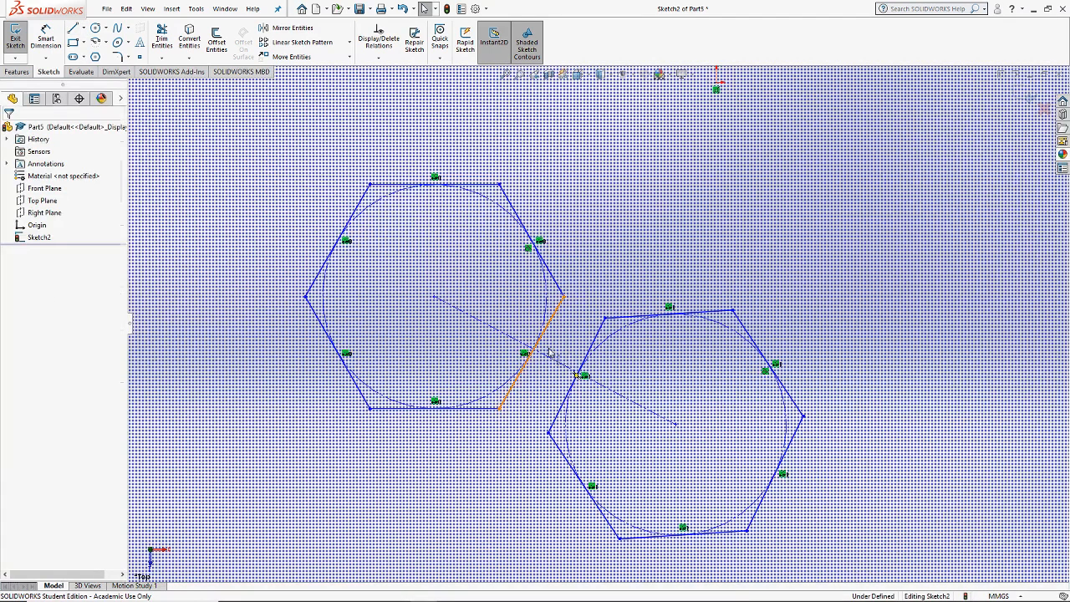
click(541, 344)
ctrl+click(552, 361)
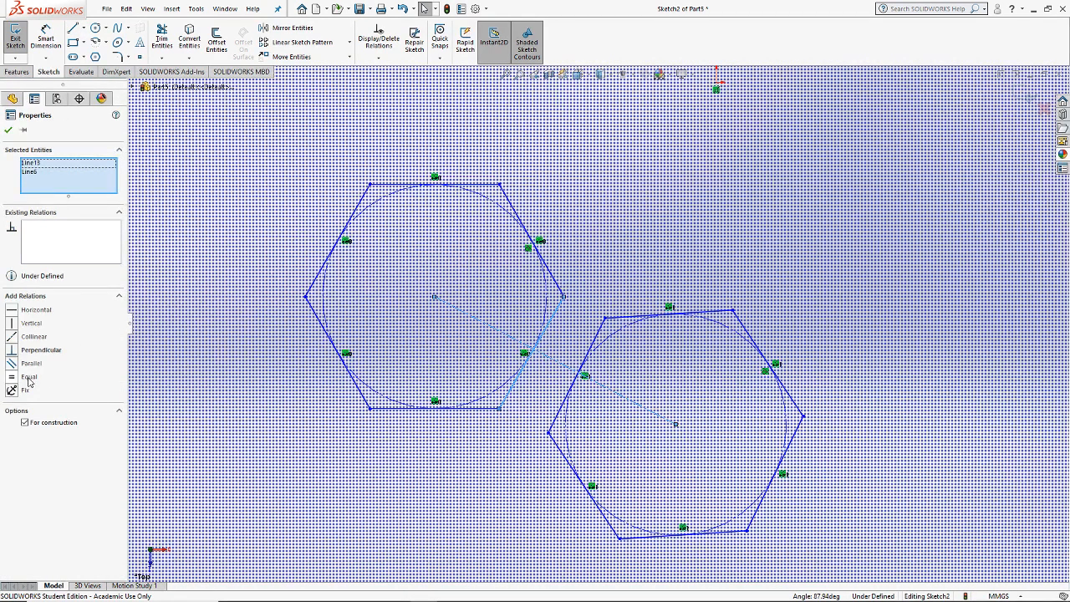
click(36, 351)
click(597, 358)
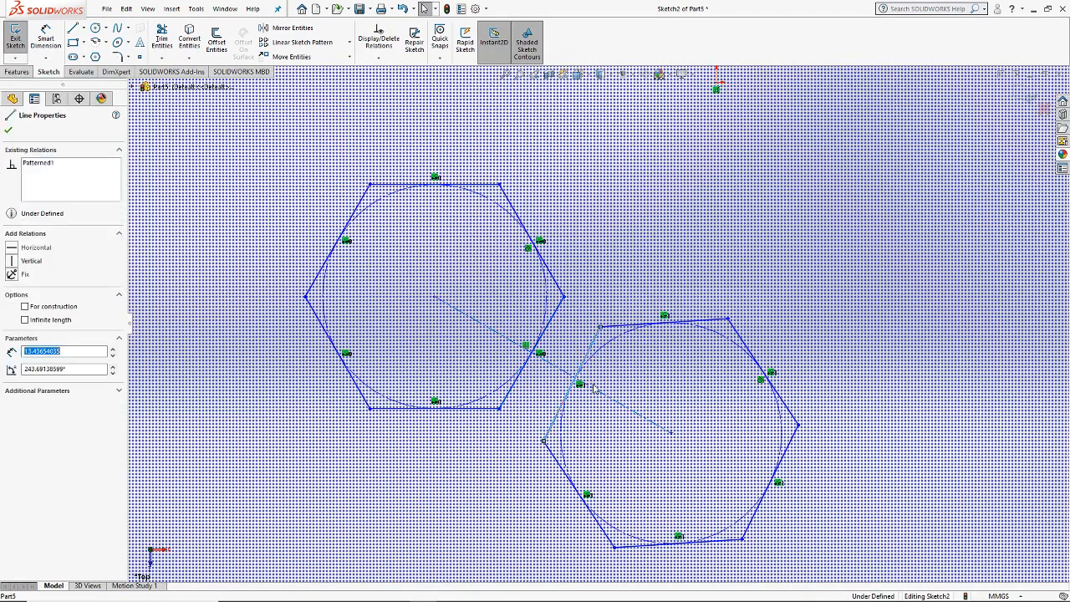
ctrl+click(598, 393)
click(35, 351)
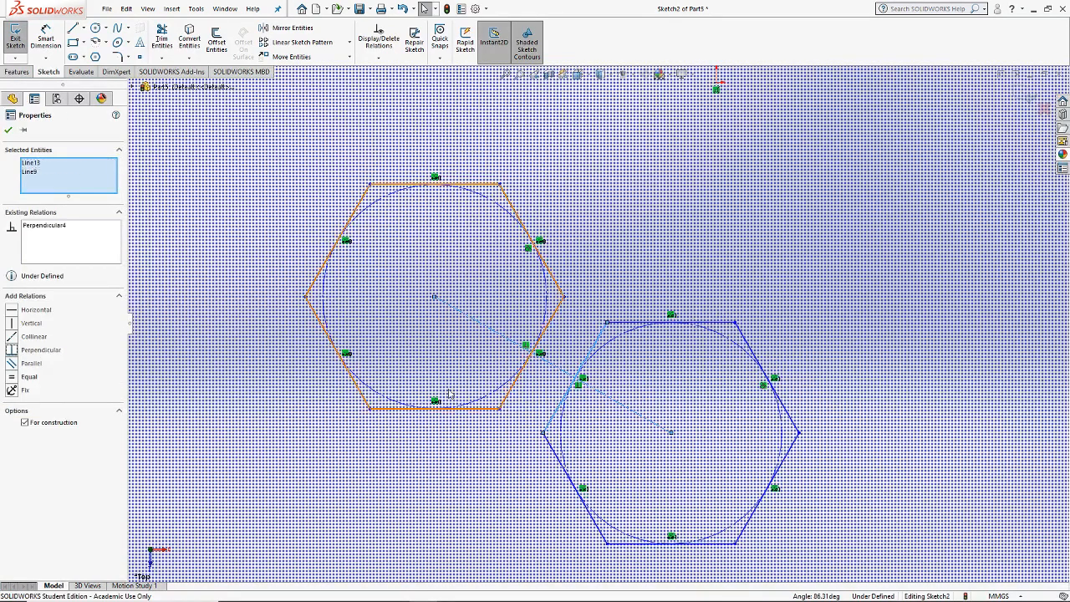
scroll(542, 441, up, 9)
click(360, 470)
Step: Dimension the first hexagon's inscribed circle and set its diameter to 25.4 mm
scroll(625, 394, down, 3)
click(46, 39)
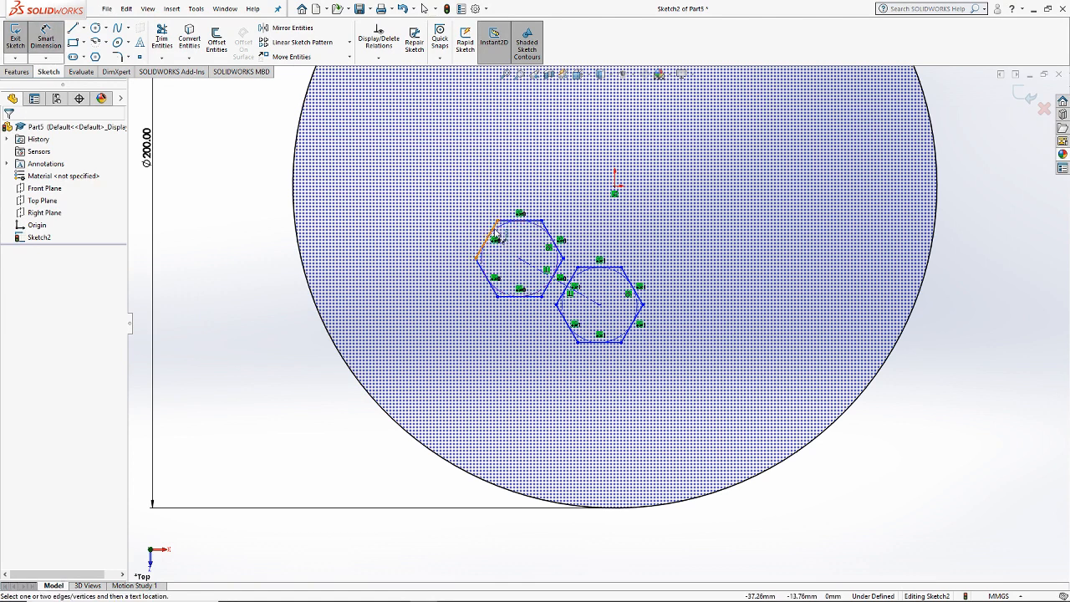
click(499, 236)
click(439, 249)
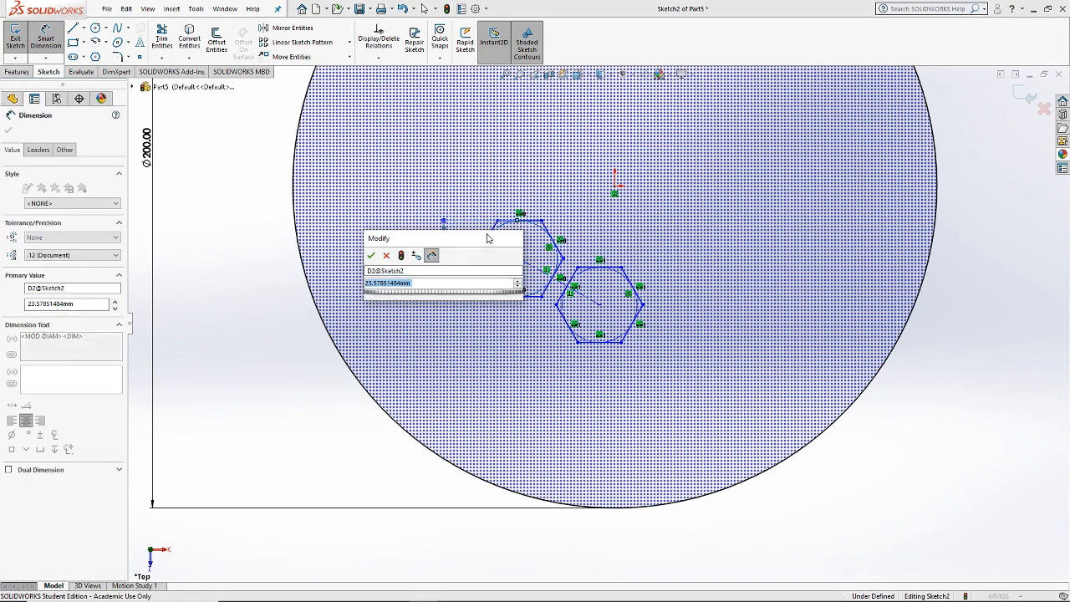
text(25.4)
key(Return)
Step: Dimension the gap between the facing sides of the two hexagons and set it to 2.54 mm
scroll(501, 234, down, 2)
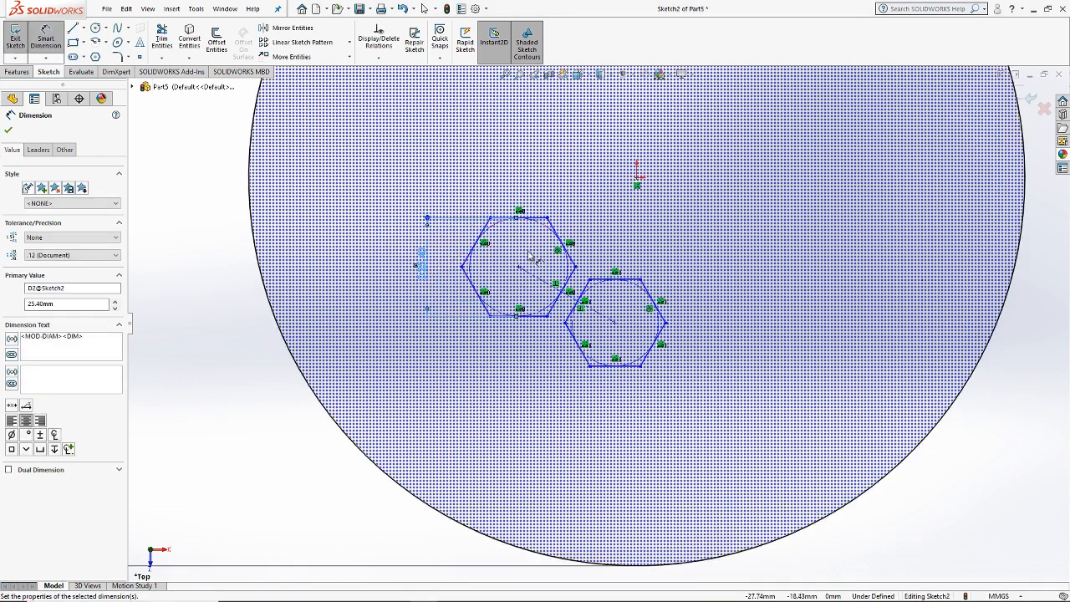
scroll(544, 255, down, 3)
click(598, 296)
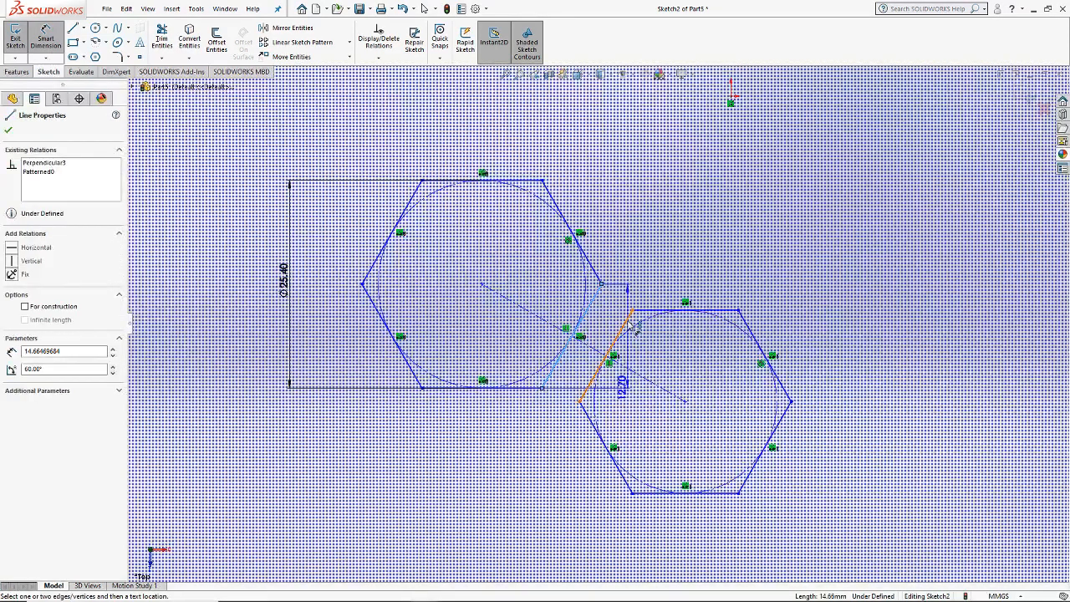
click(626, 323)
click(684, 230)
text(2.54)
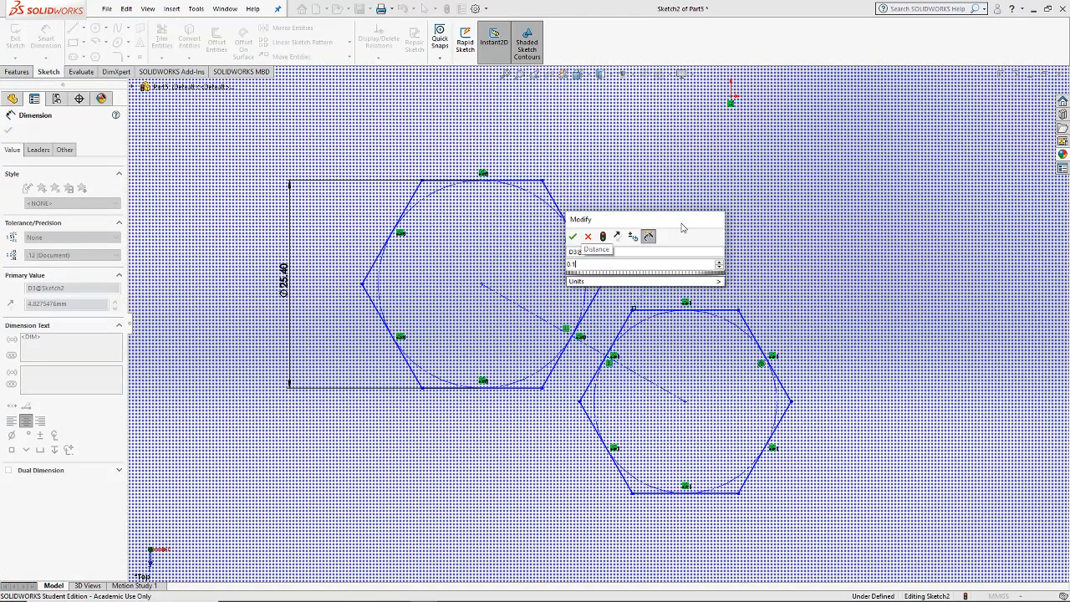
key(Return)
key(Escape)
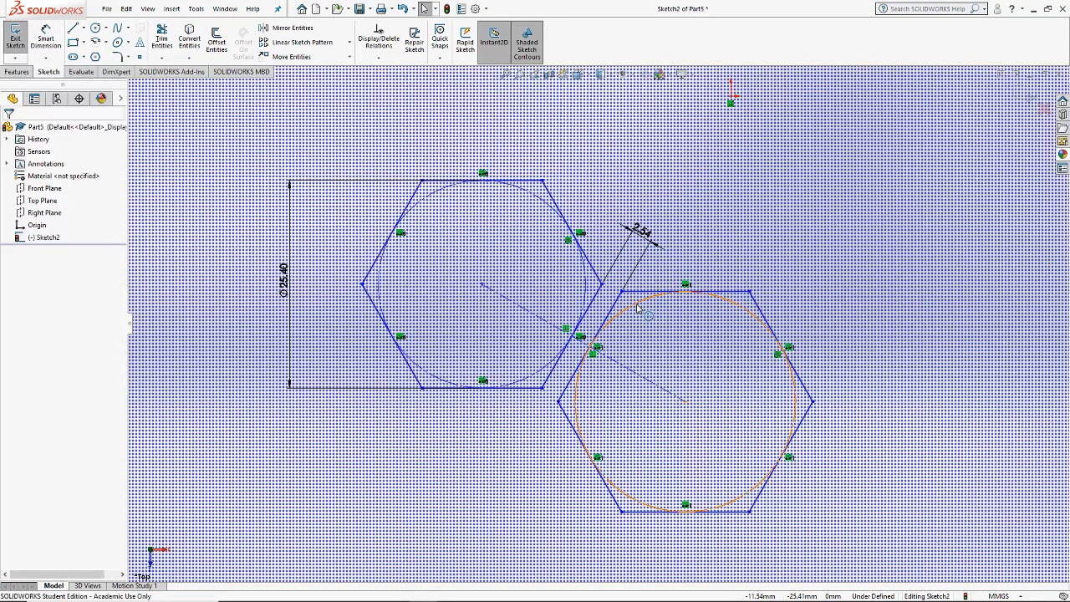
Step: Make the inscribed circles of the two hexagons equal in size
click(633, 311)
ctrl+click(590, 293)
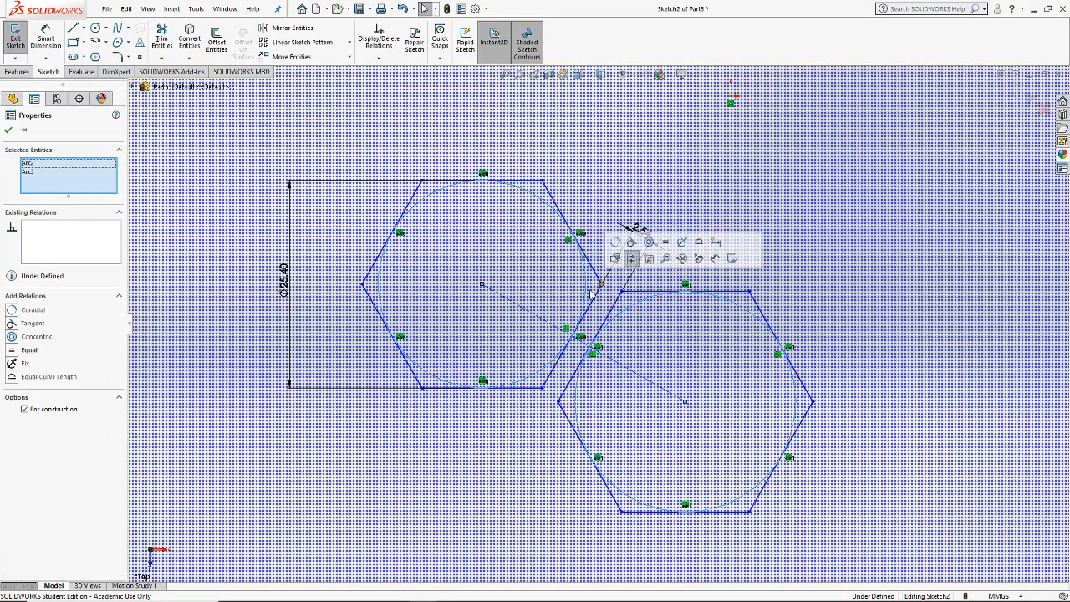
click(23, 351)
scroll(482, 469, up, 9)
click(483, 486)
Step: Move the hexagon pair down and left toward the large circle's edge, placing the first hexagon's centre about 55 mm left of the origin
scroll(600, 321, down, 2)
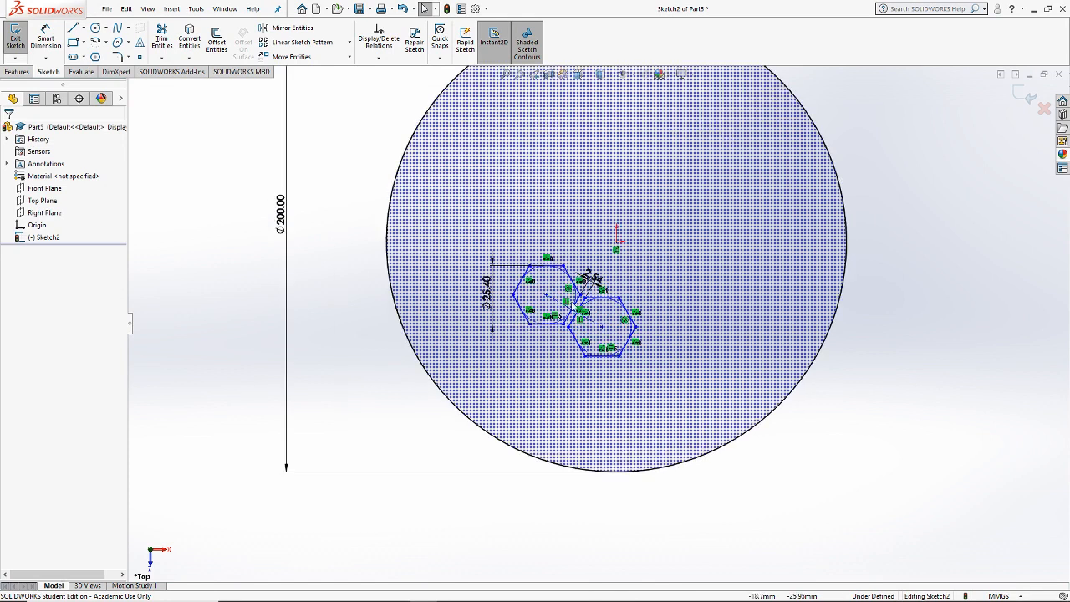
drag(550, 297, 490, 333)
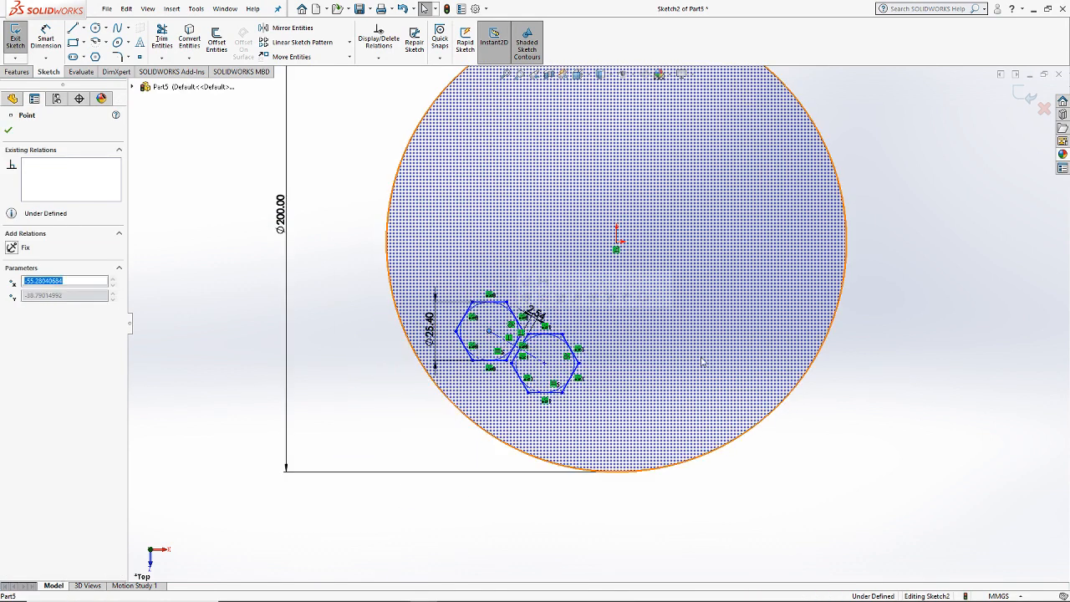
scroll(597, 319, up, 2)
click(9, 130)
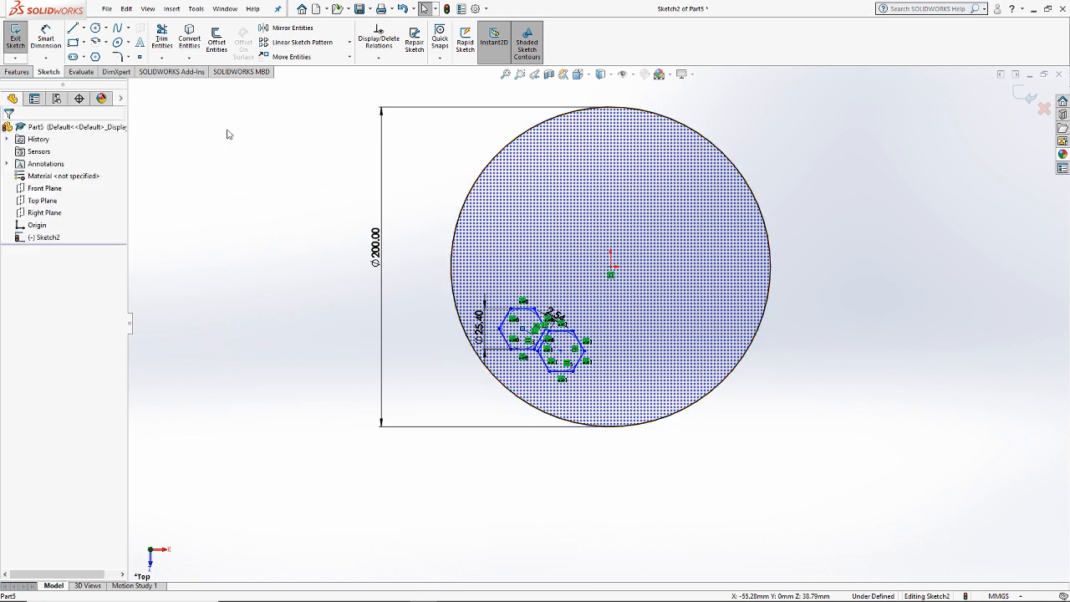
Step: Extrude the disc and both hexagon regions 10 mm as one solid disc, using selected contours of the sketch
click(17, 71)
click(21, 40)
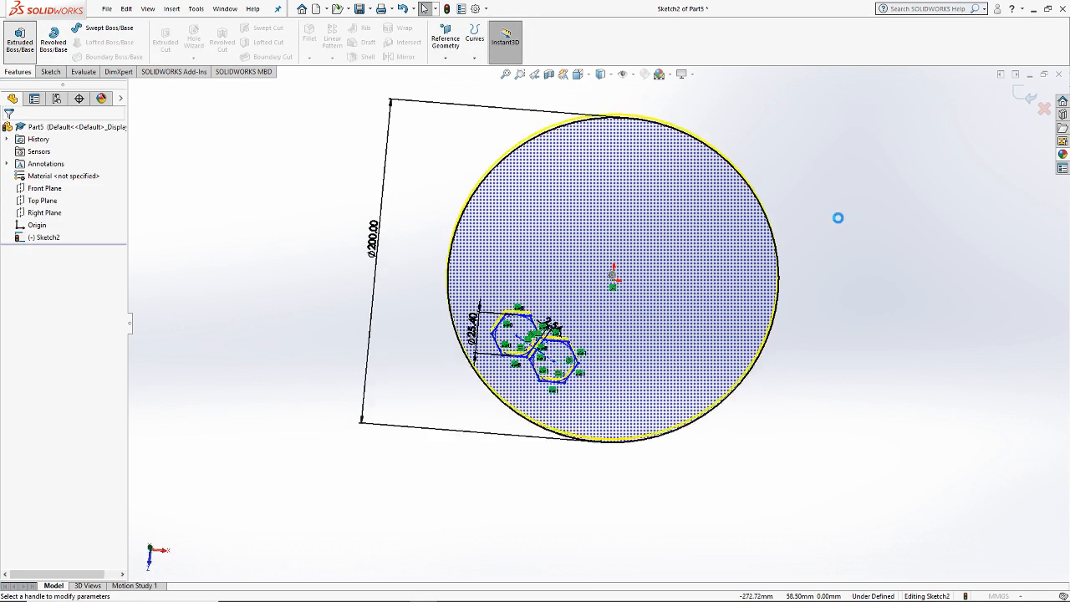
click(131, 86)
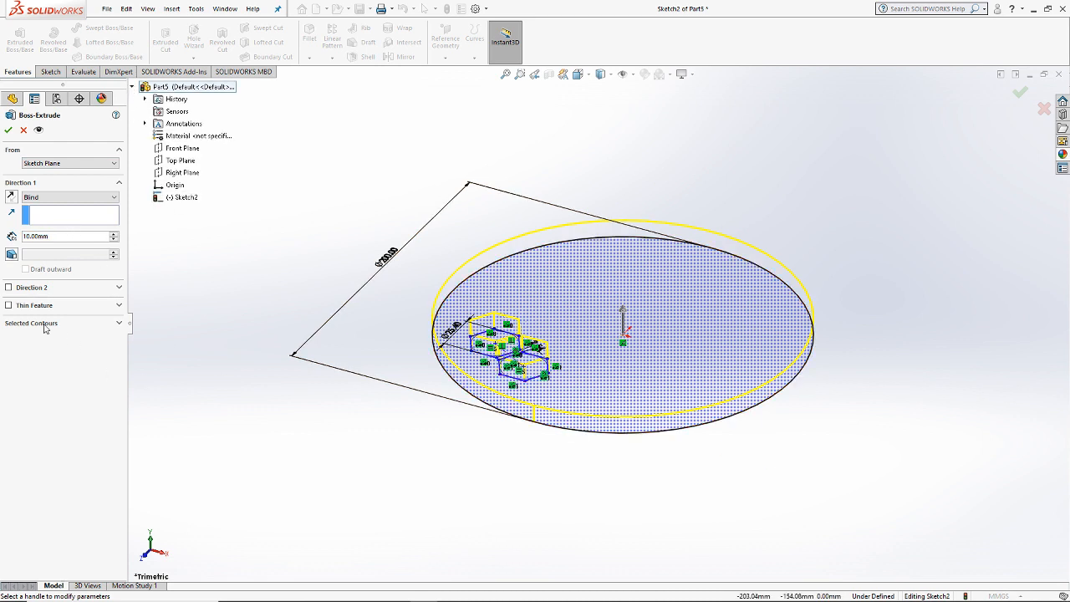
click(578, 323)
click(538, 373)
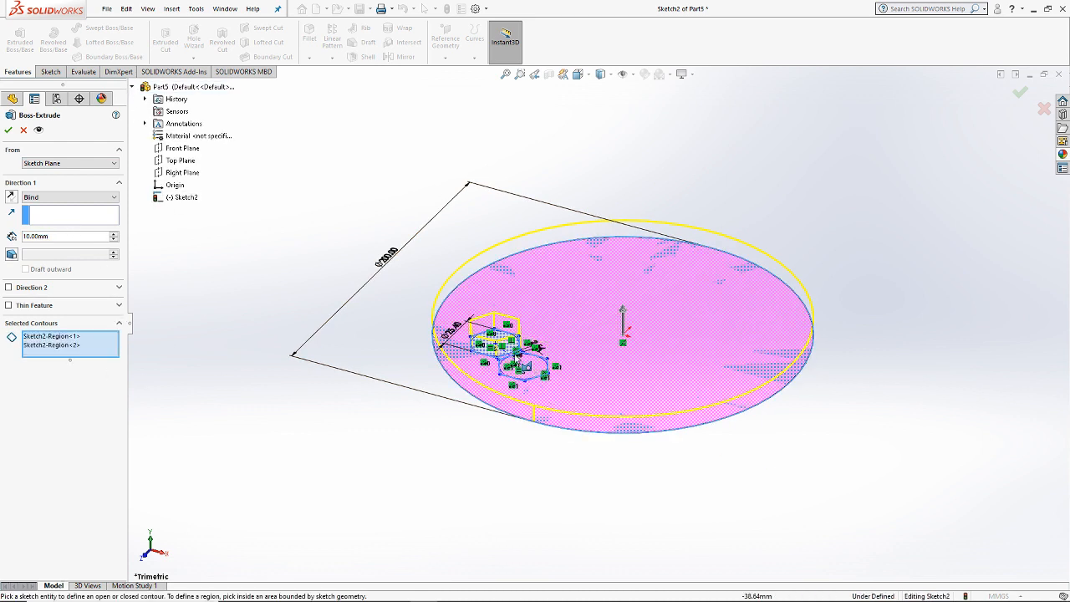
middle_drag(537, 373, 532, 409)
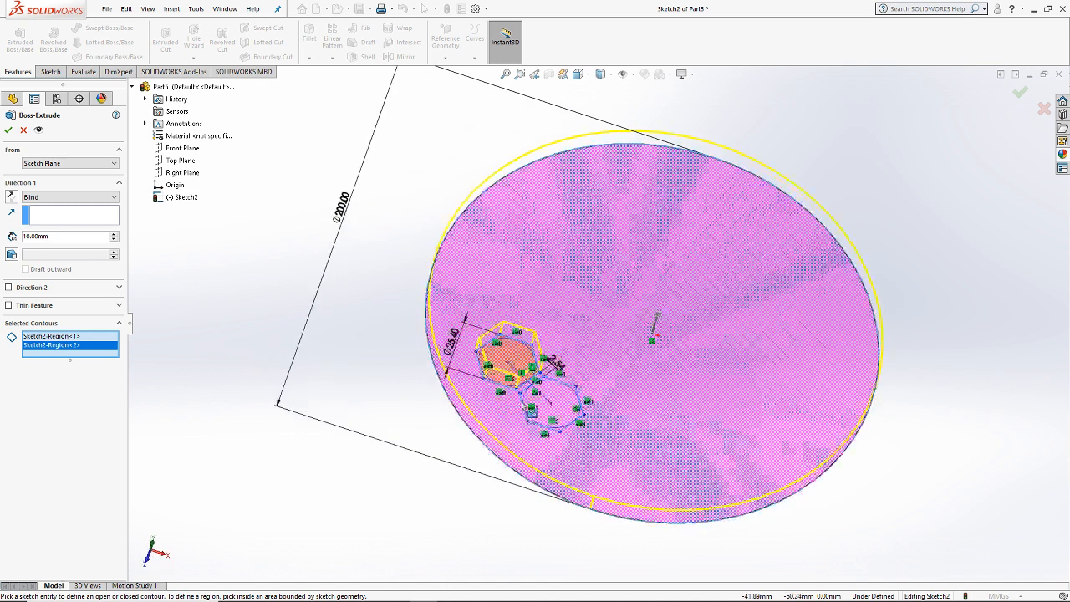
click(506, 358)
click(9, 130)
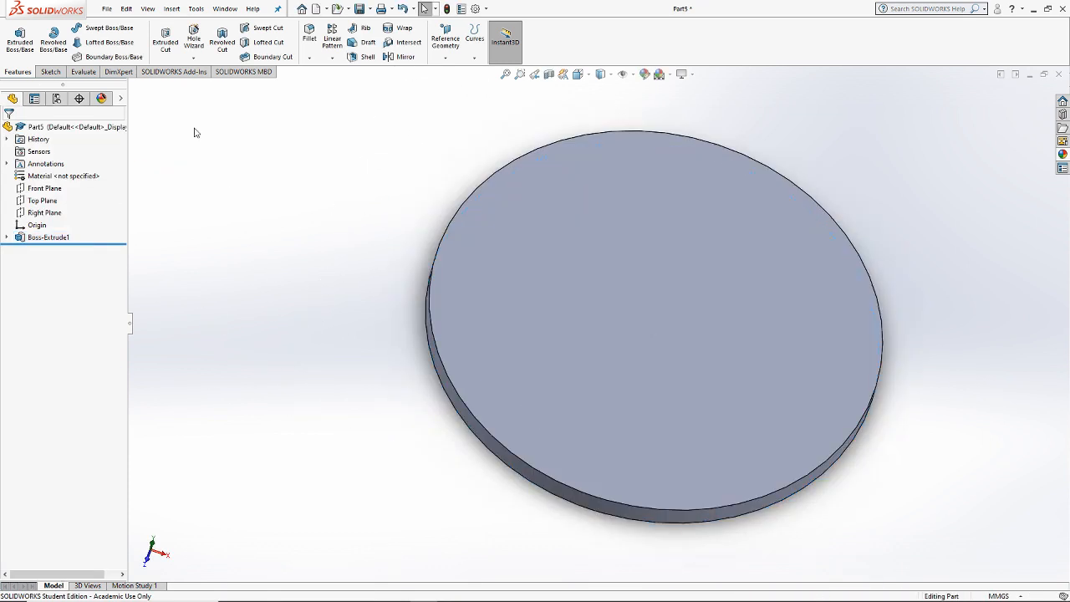
Step: Start an extruded cut from the disc's sketch, using only the two hexagon regions as selected contours
click(171, 37)
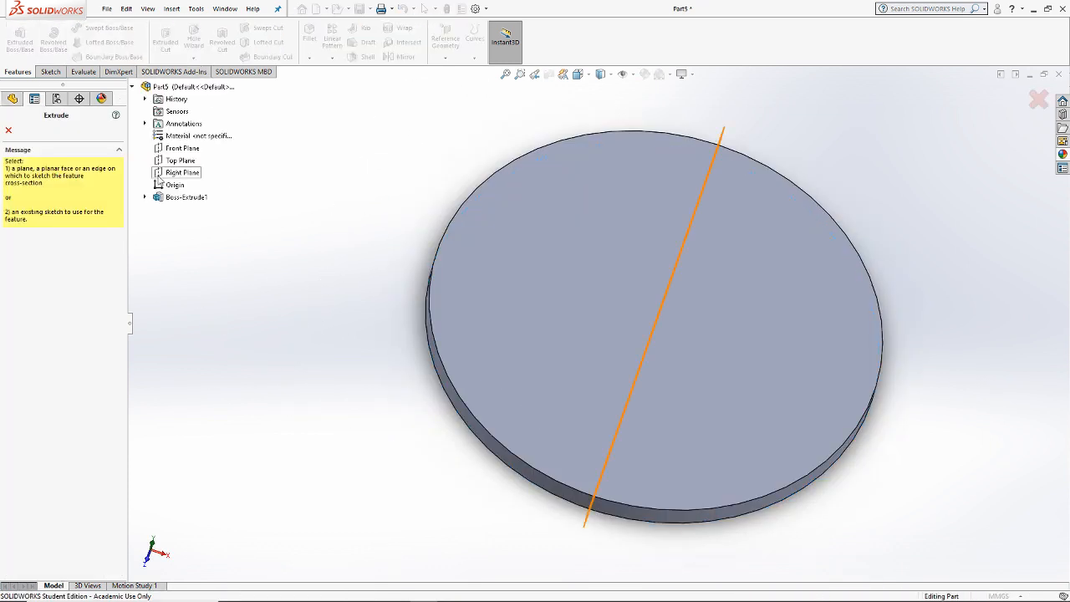
click(177, 211)
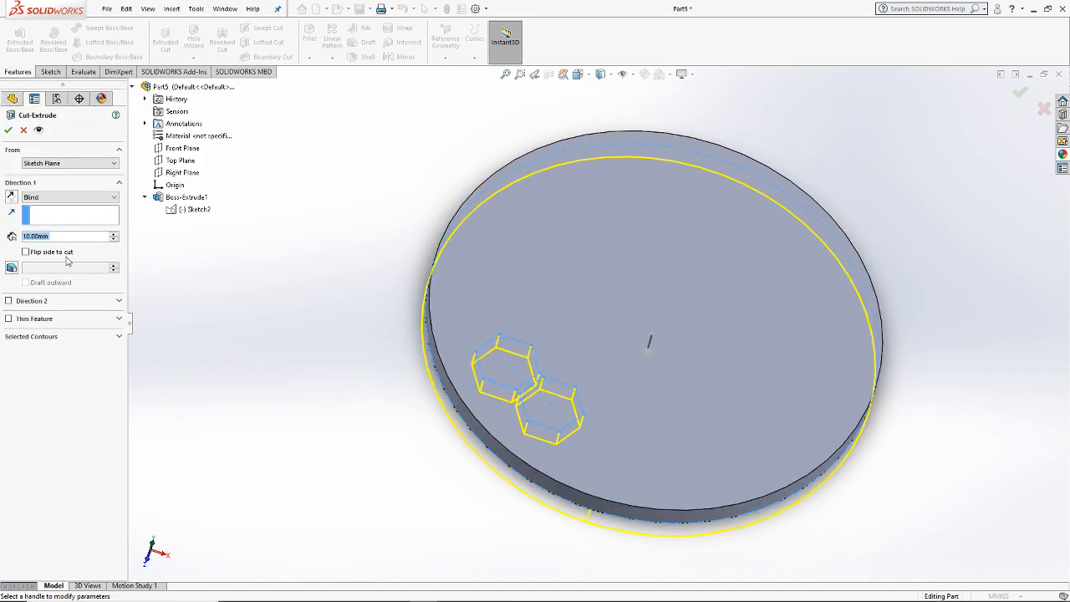
click(55, 338)
right_click(60, 352)
click(117, 358)
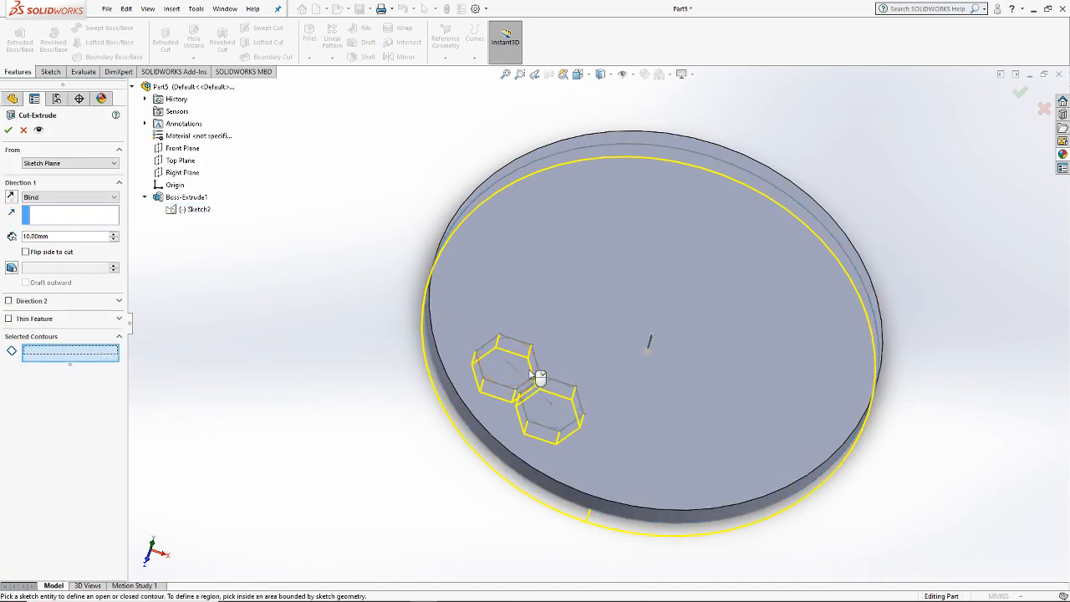
click(518, 378)
click(548, 417)
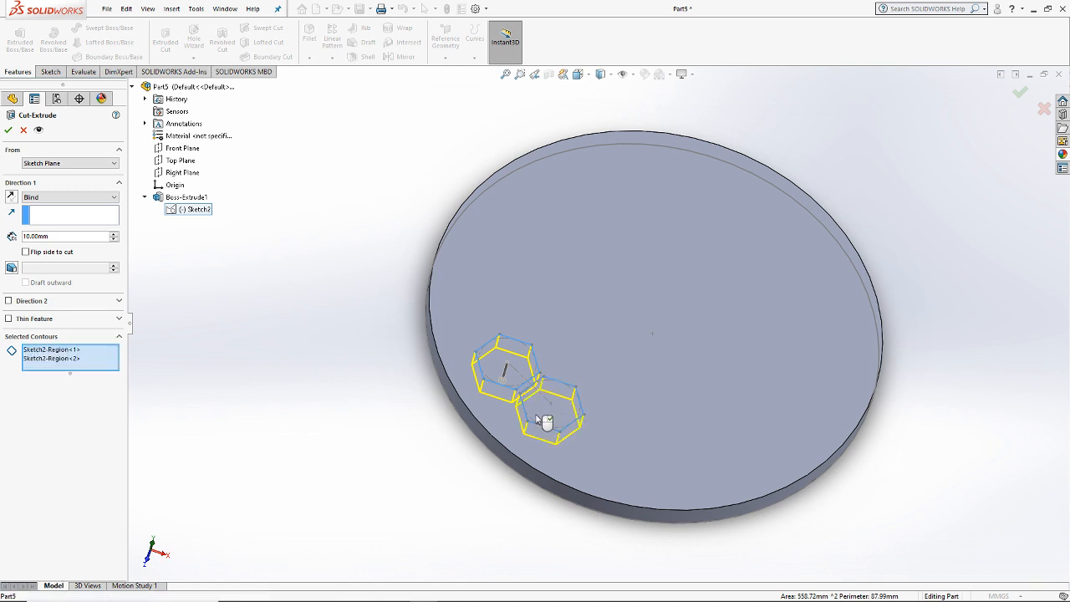
Step: Set the hexagon cut's end condition to Through All in both directions and complete the cut
click(51, 197)
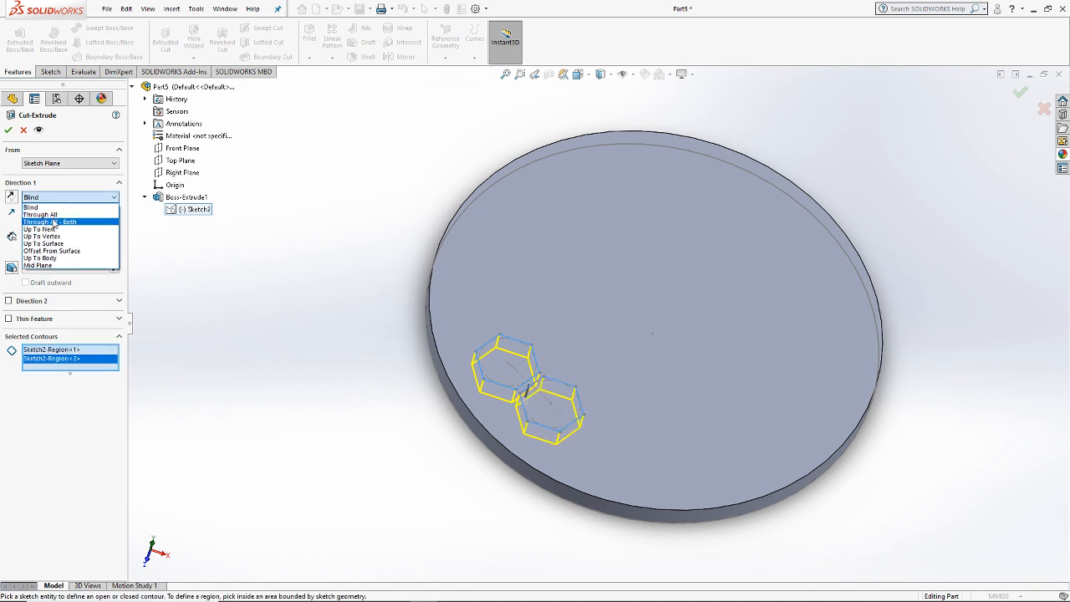
click(48, 221)
click(10, 131)
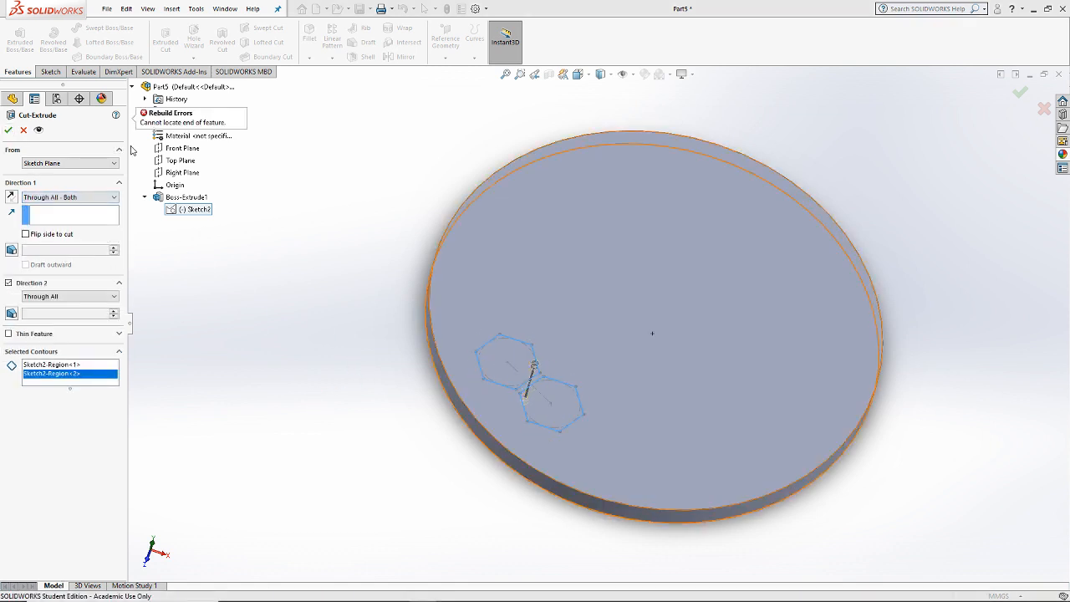
scroll(164, 253, up, 2)
click(77, 196)
click(50, 214)
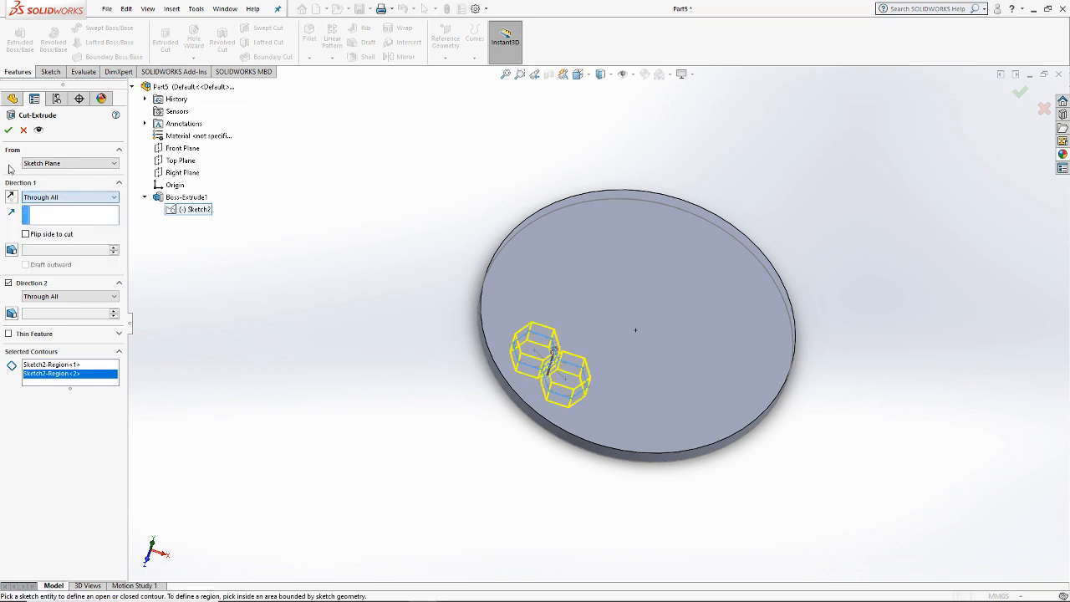
key(Return)
Step: Start a linear pattern of the hexagonal cut feature, with the Right Plane as the first direction reference
middle_drag(536, 313, 604, 376)
scroll(538, 347, down, 3)
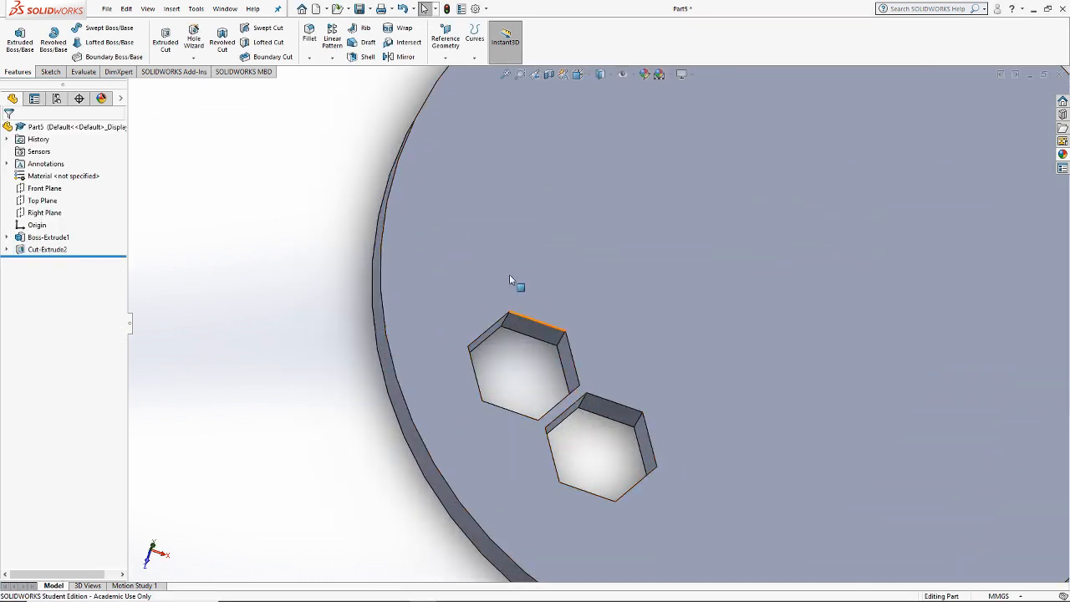
click(327, 55)
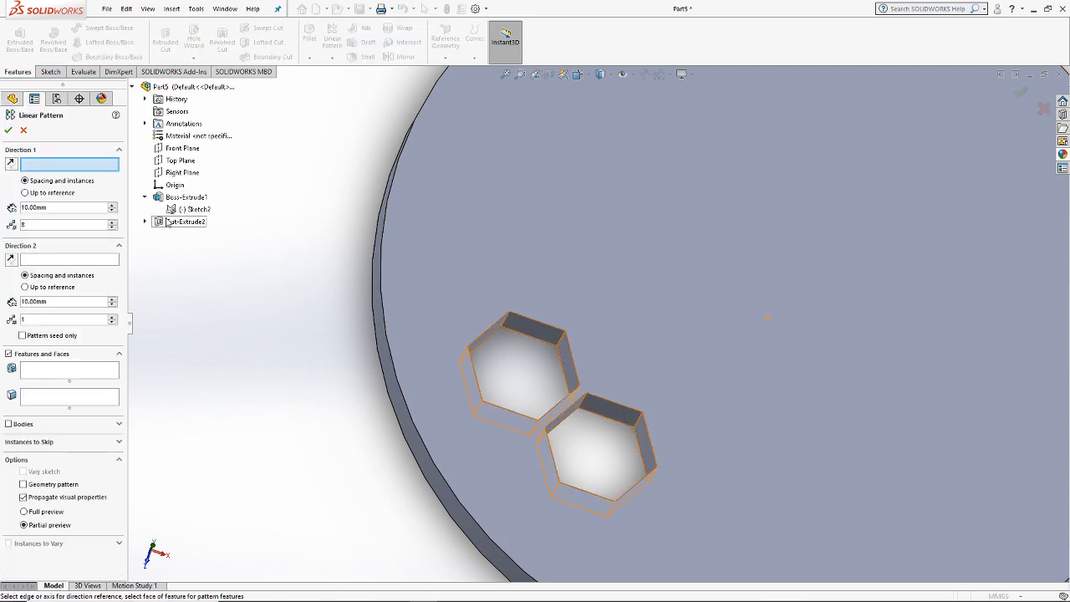
click(147, 223)
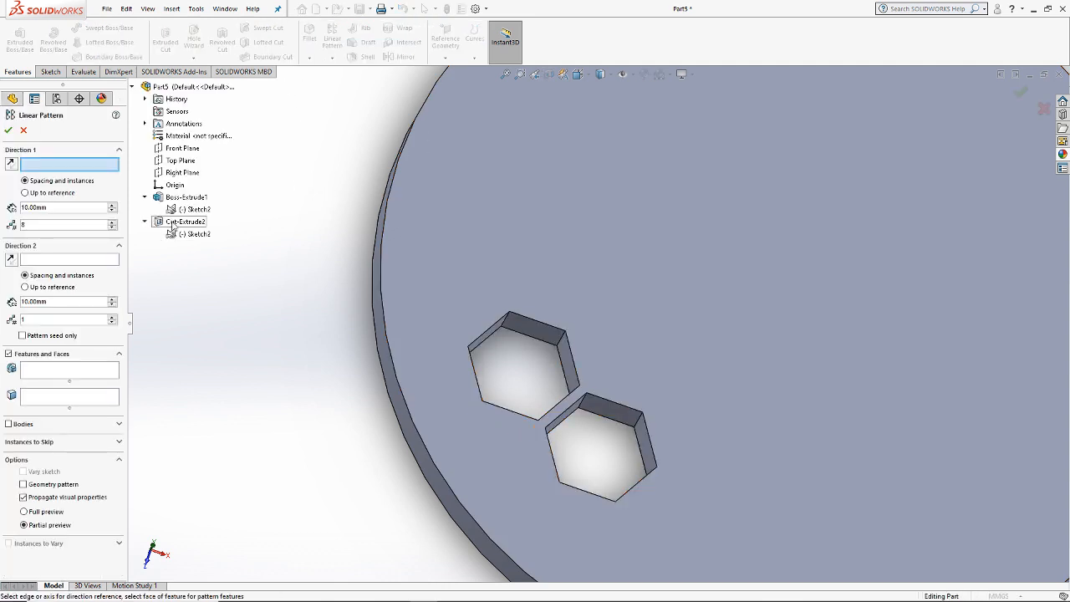
click(80, 377)
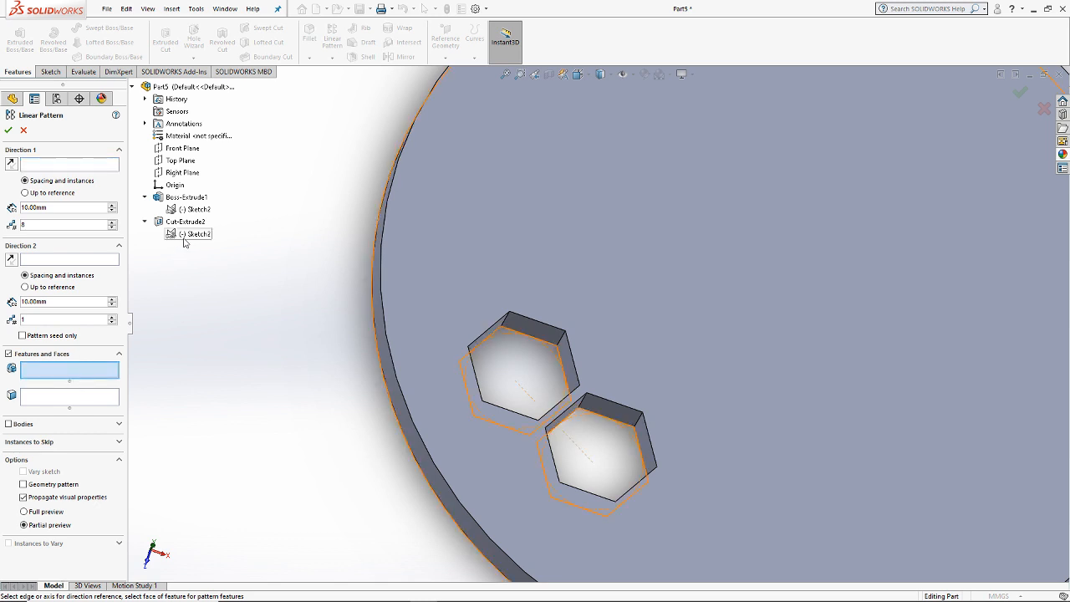
click(185, 221)
click(80, 168)
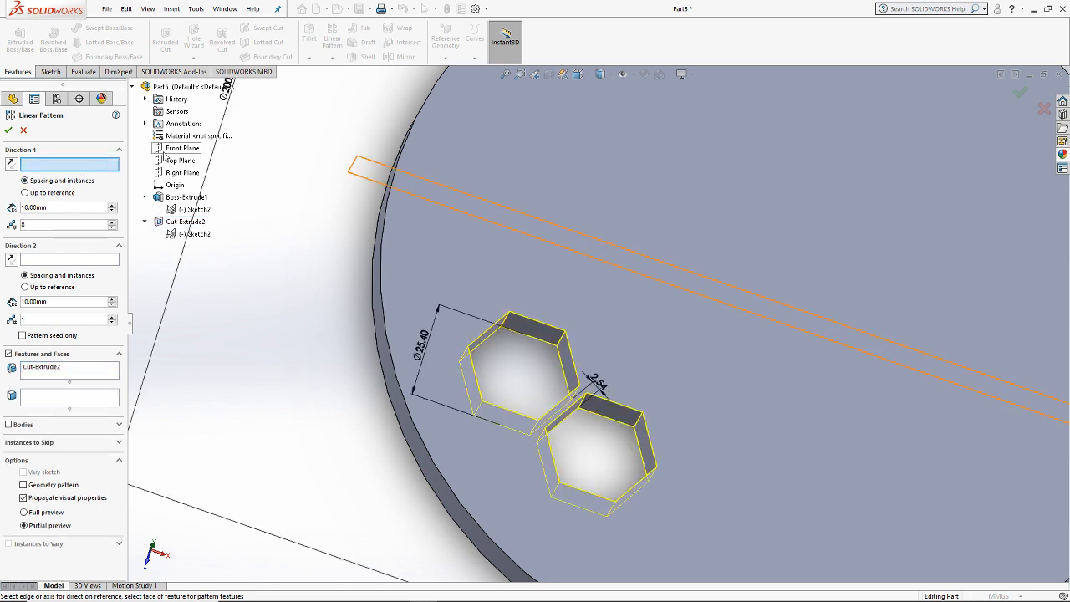
click(171, 173)
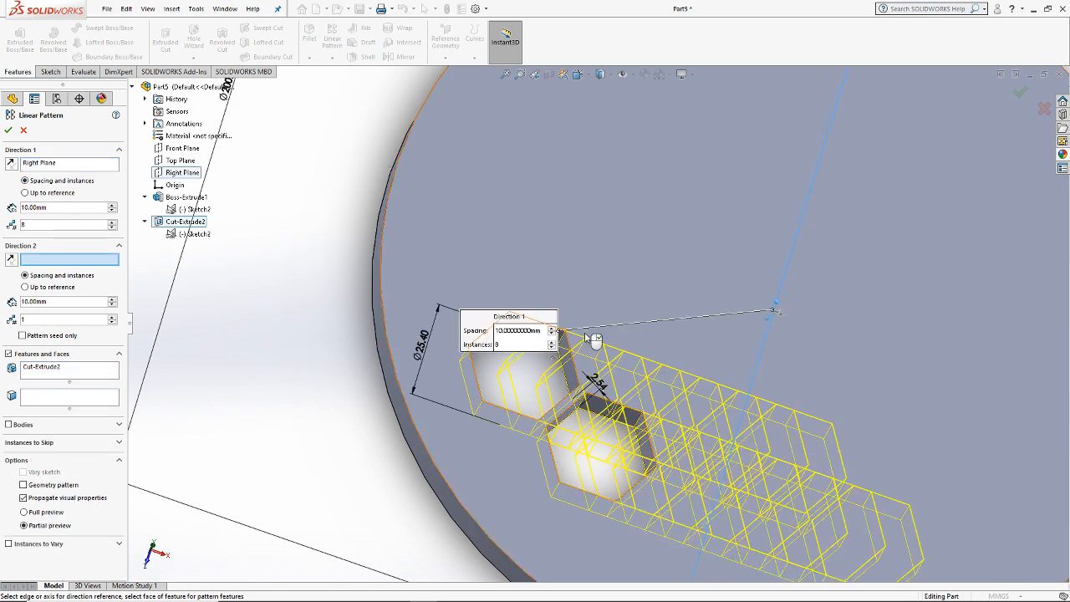
Step: Use the Front Plane as the pattern's second direction reference and set 2 instances along it
key(f)
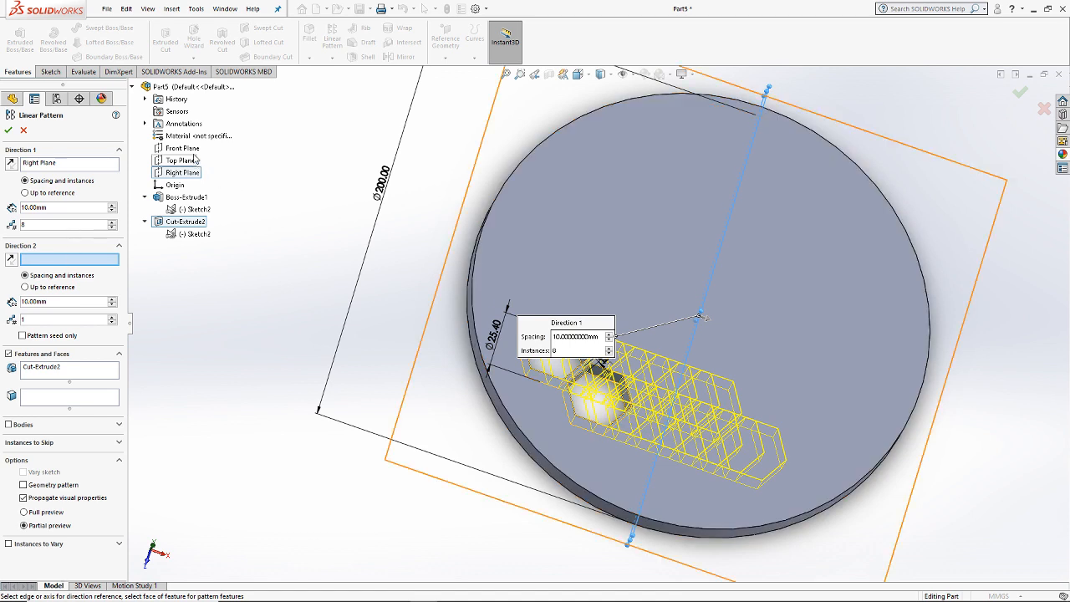
click(186, 148)
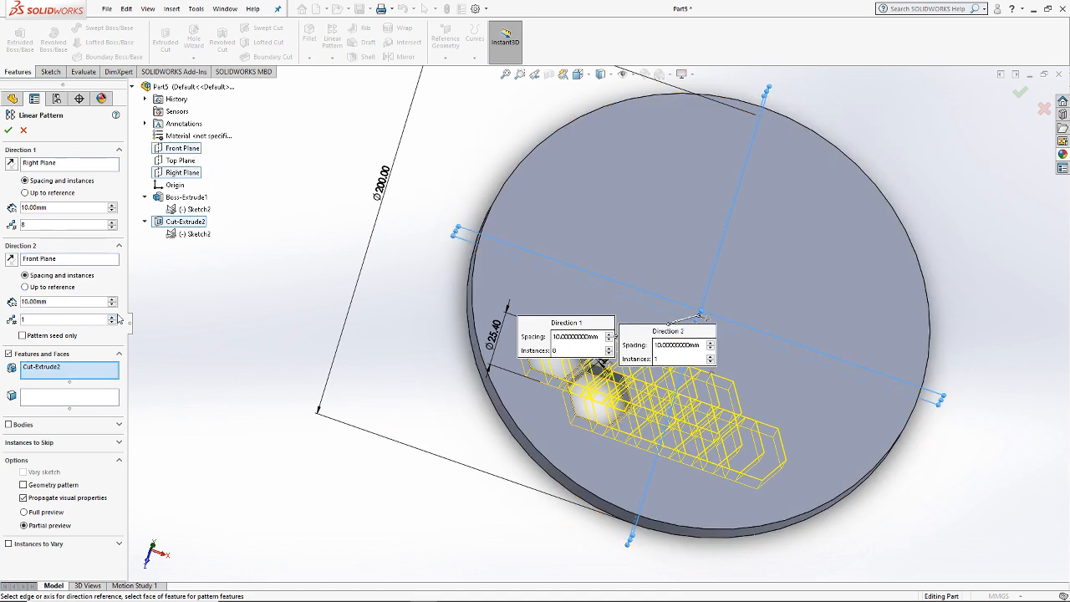
click(111, 317)
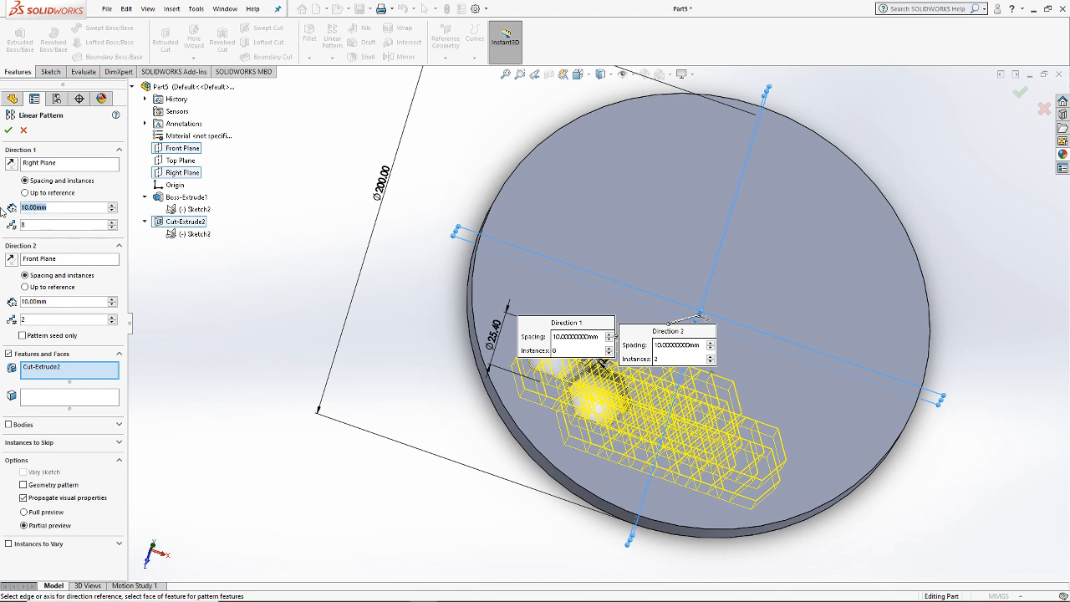
Step: Set both pattern spacings to 2 in (50.80 mm) and complete the pattern with its second direction reversed
text(2in)
key(Return)
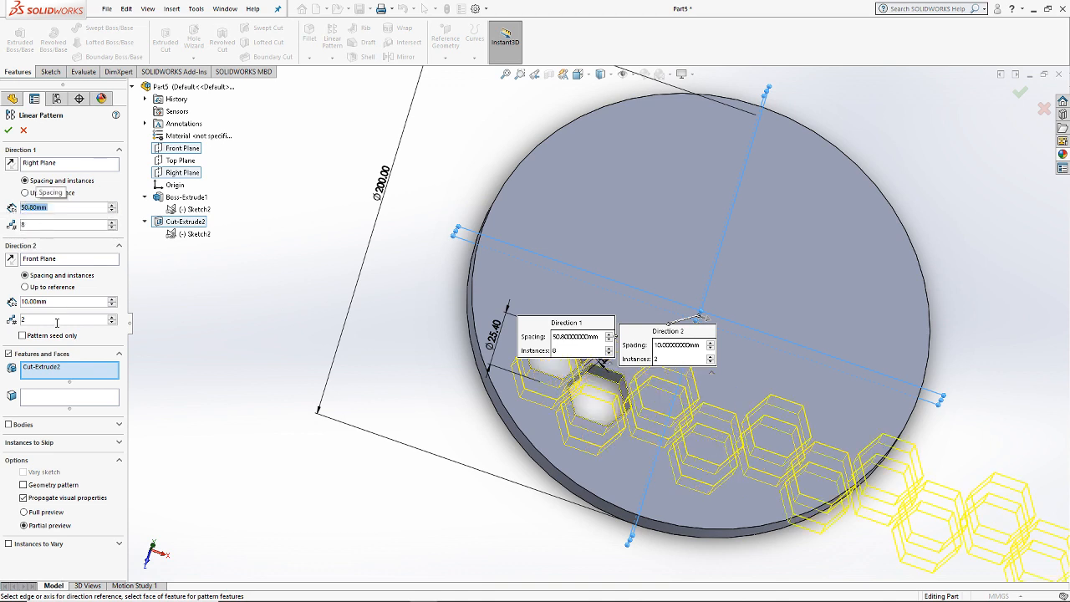
drag(56, 303, 1, 315)
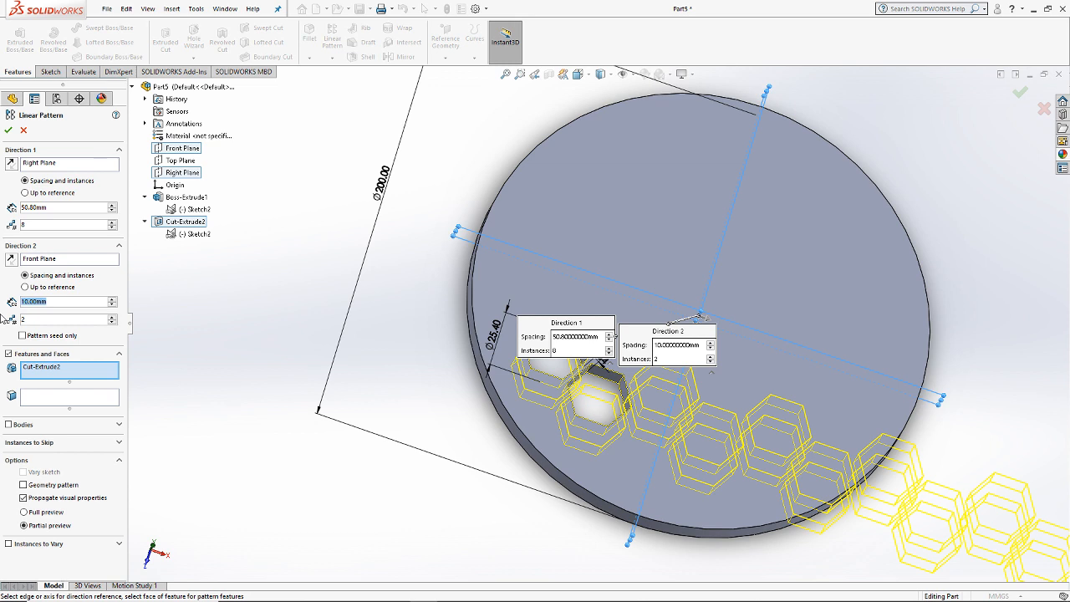
key(Return)
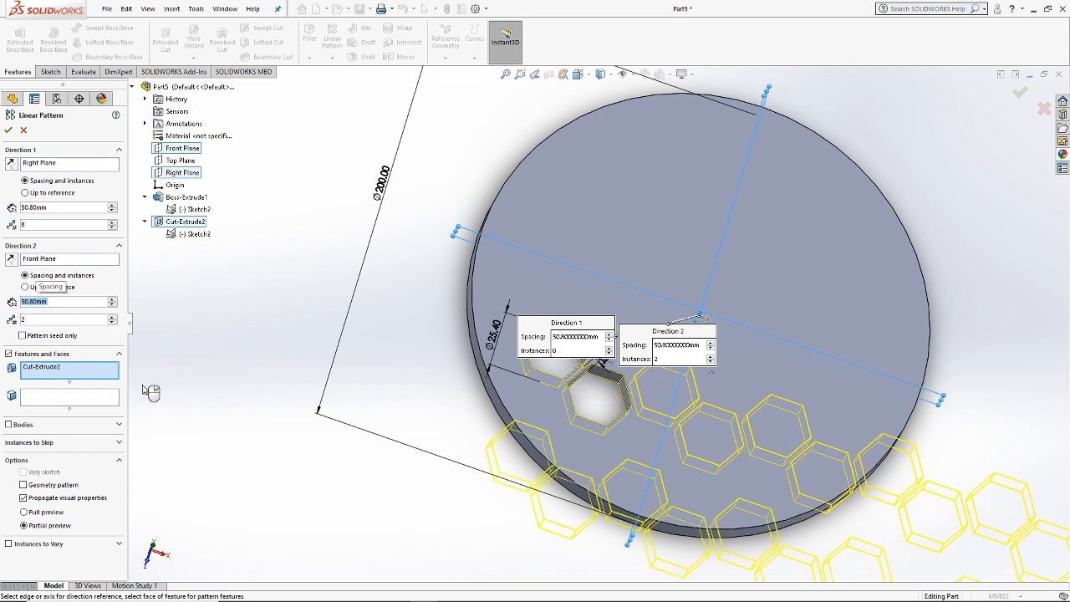
click(11, 258)
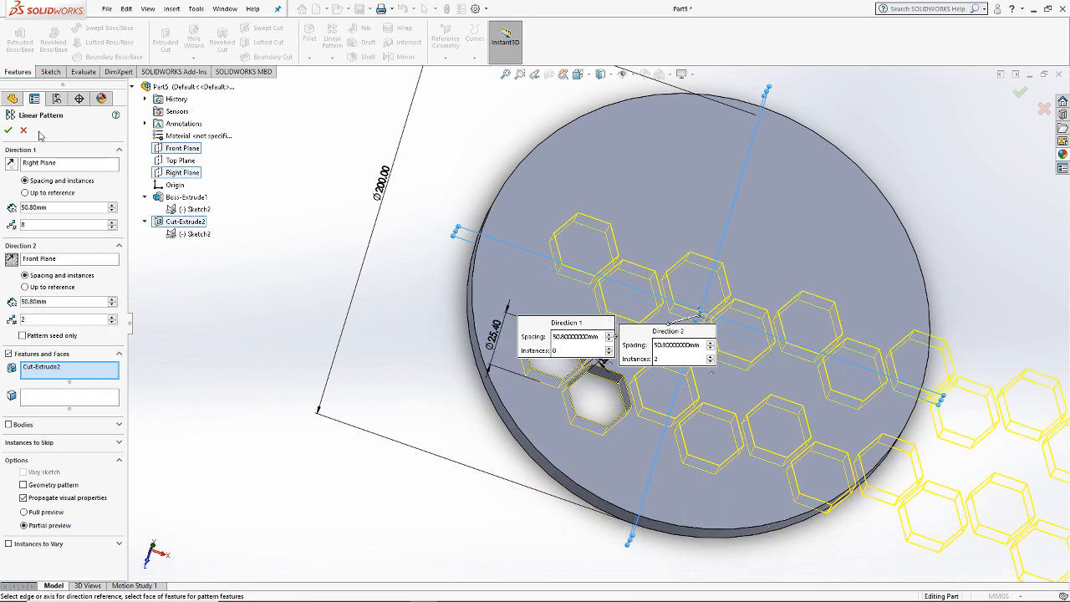
click(8, 131)
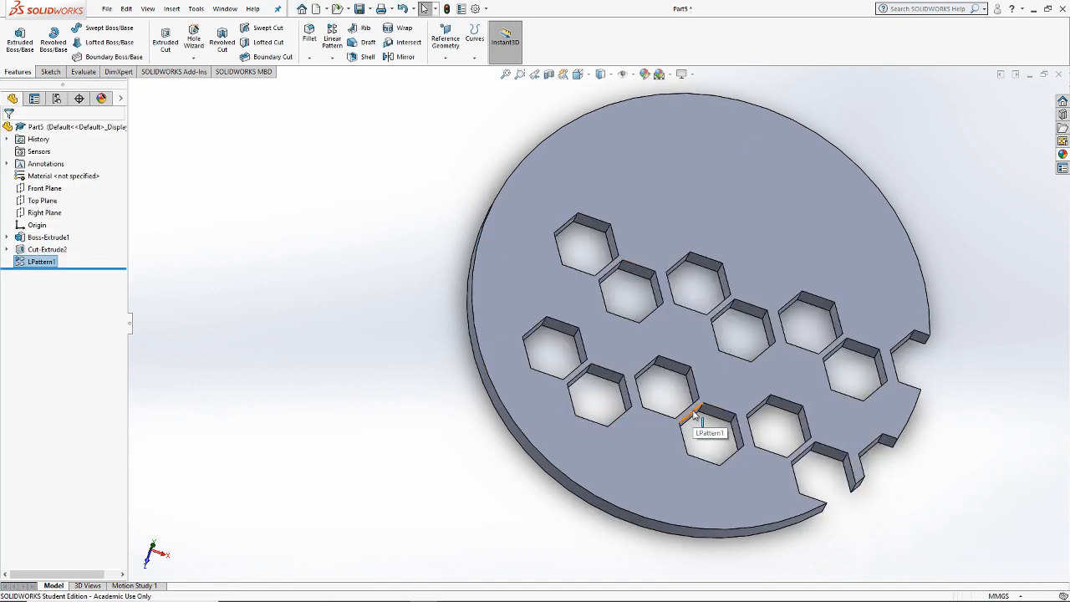
Step: Edit the linear pattern's first-direction spacing, trying 49 mm and settling on 48 mm
right_click(46, 264)
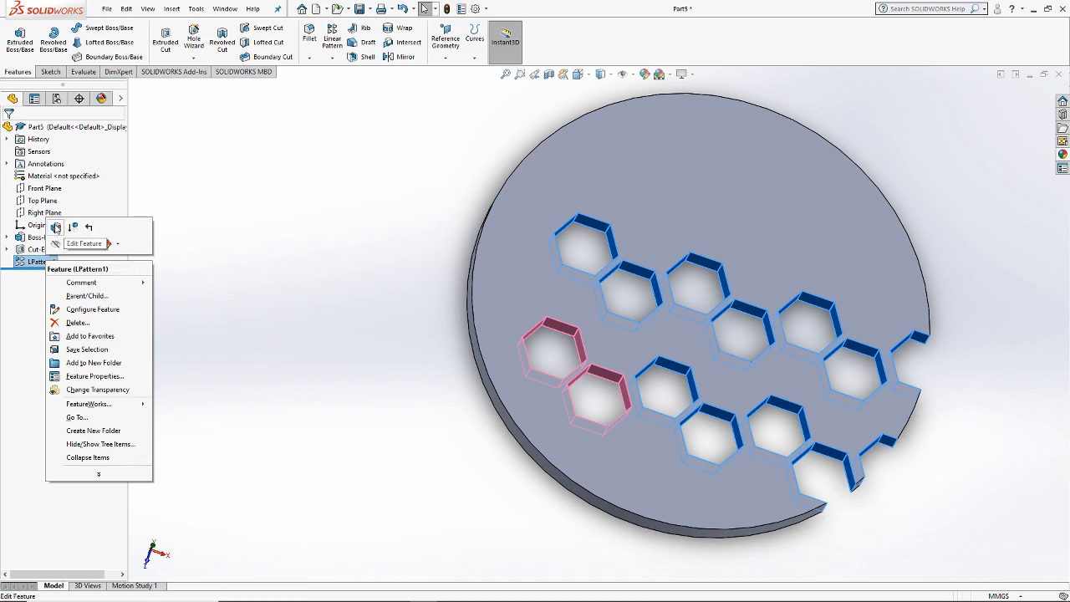
click(55, 223)
scroll(702, 347, down, 5)
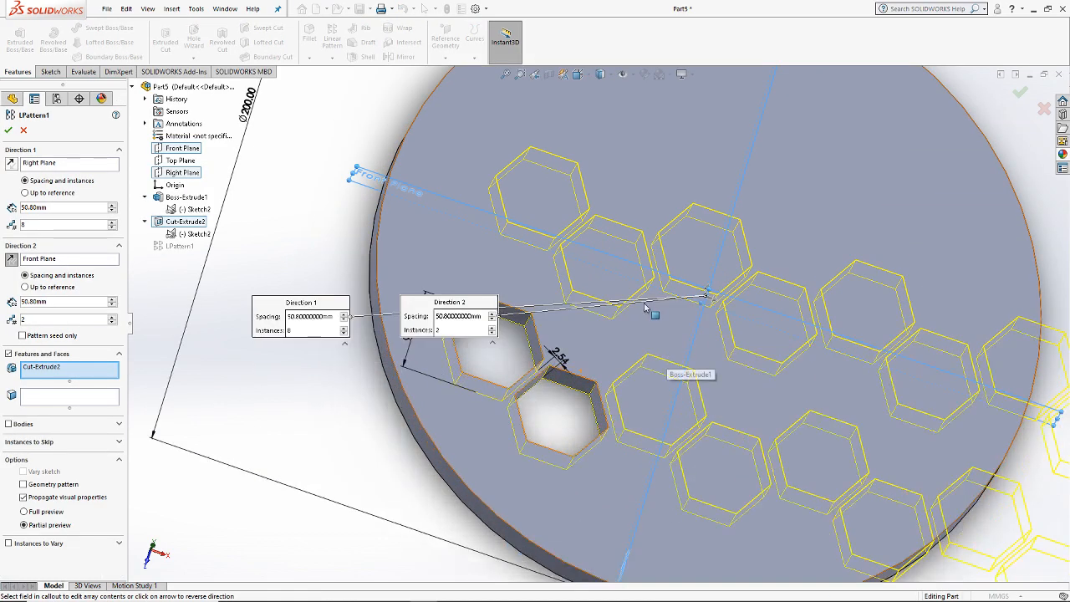
middle_drag(553, 337, 561, 415)
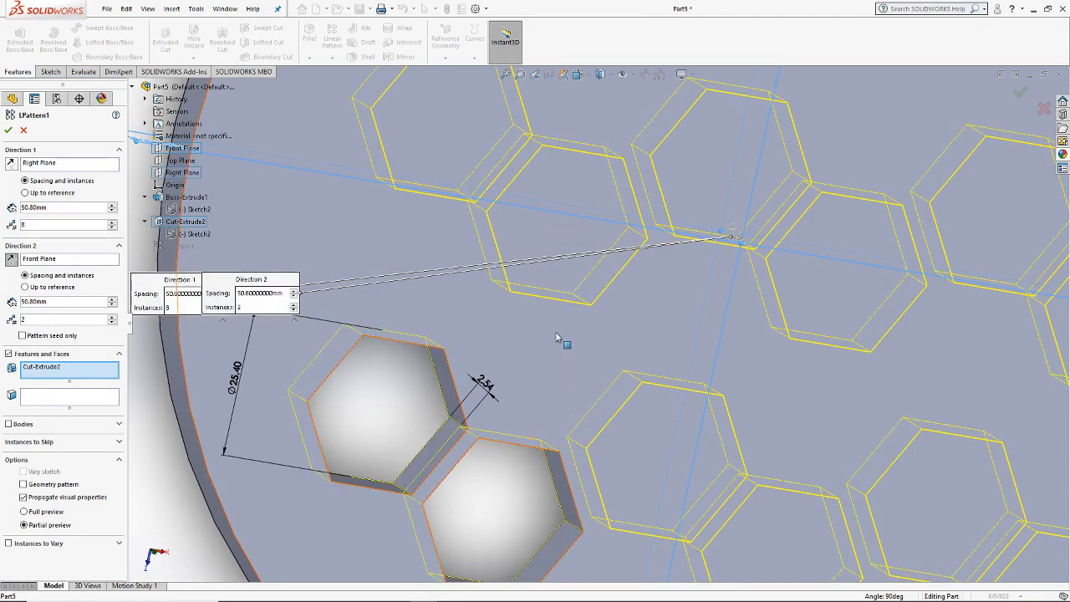
scroll(560, 309, down, 2)
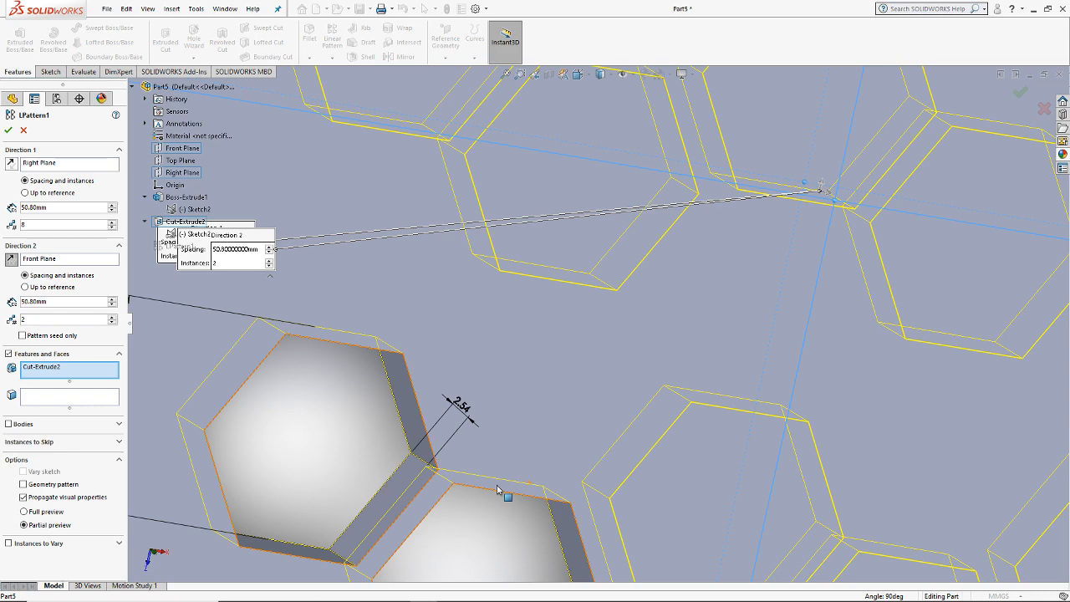
scroll(497, 470, up, 4)
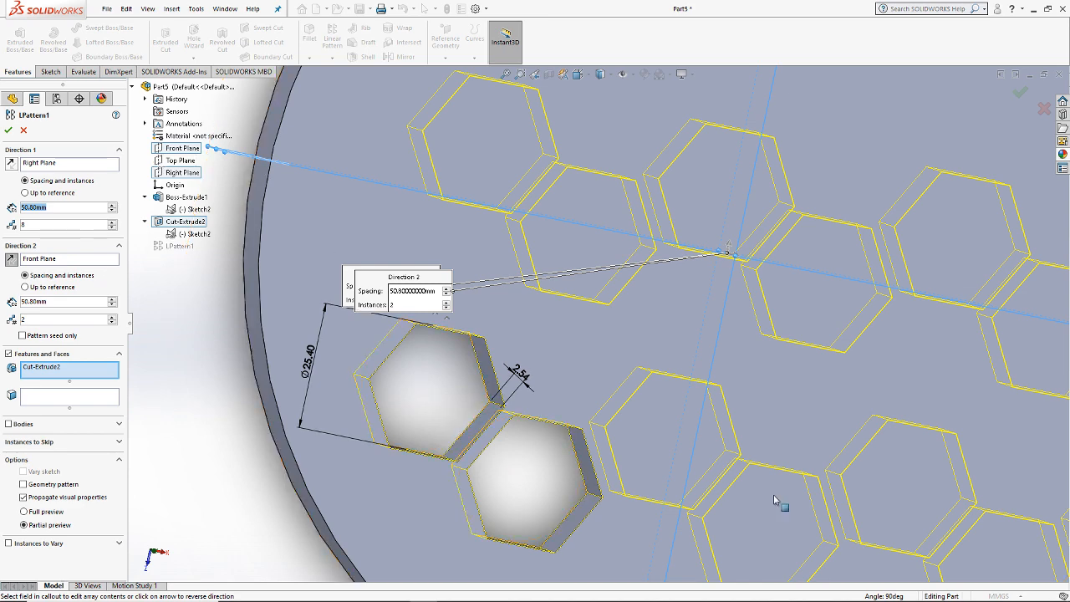
scroll(626, 501, down, 3)
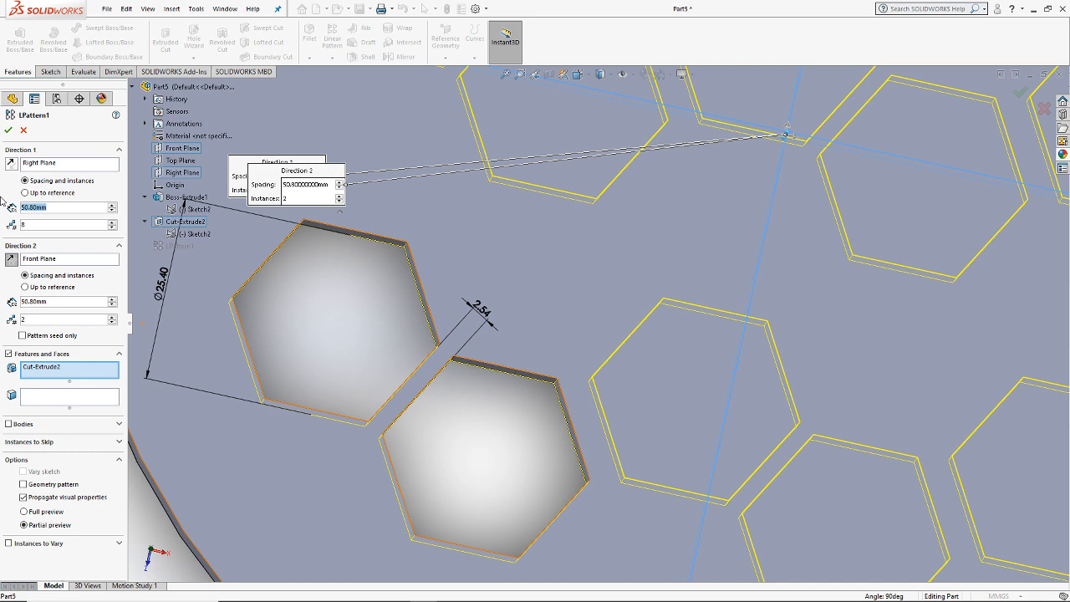
text(49)
key(Return)
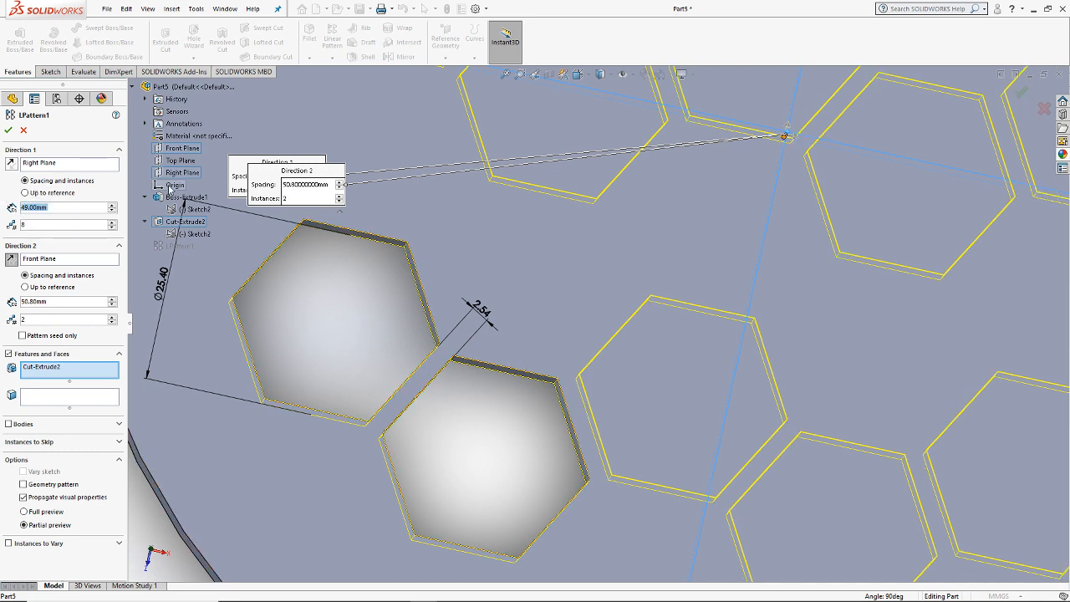
text(48)
key(Return)
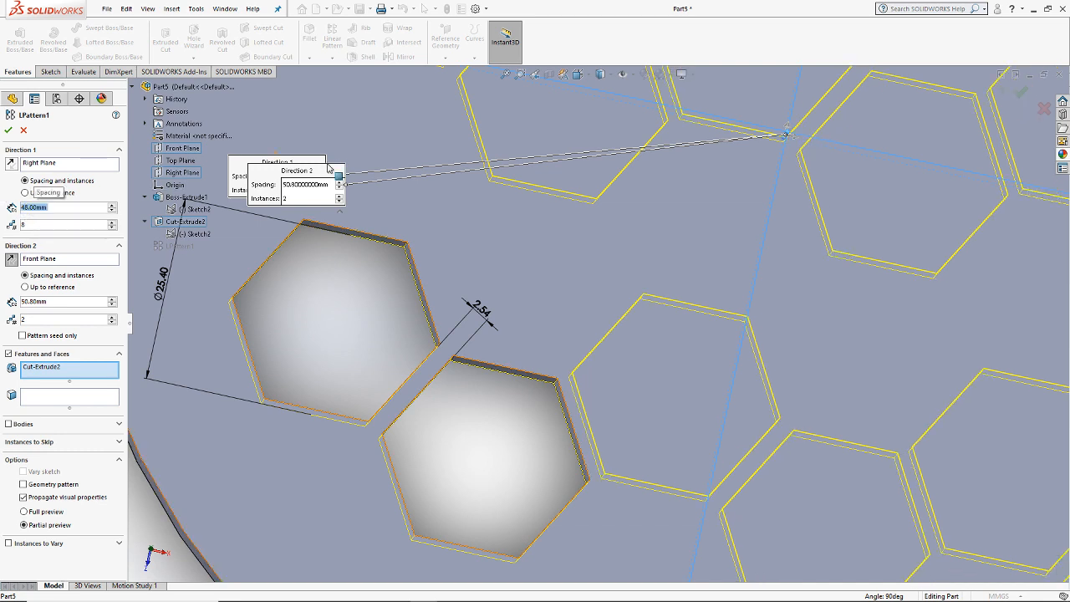
click(8, 130)
Step: Measure the gap between the facing edges of a seed hexagon and its neighbouring patterned hexagon
scroll(482, 204, up, 5)
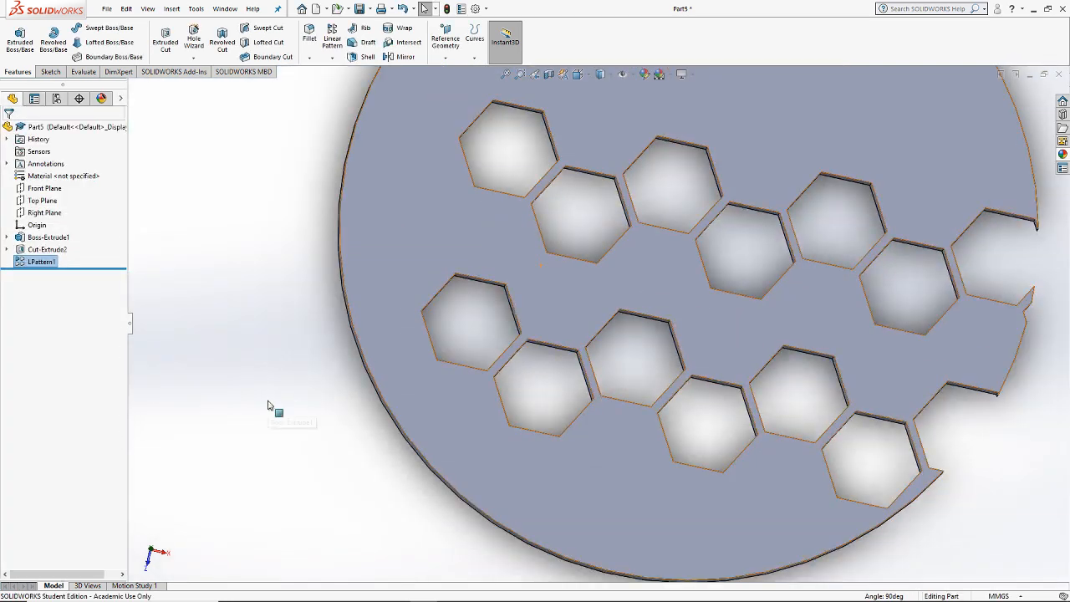
click(82, 72)
click(46, 38)
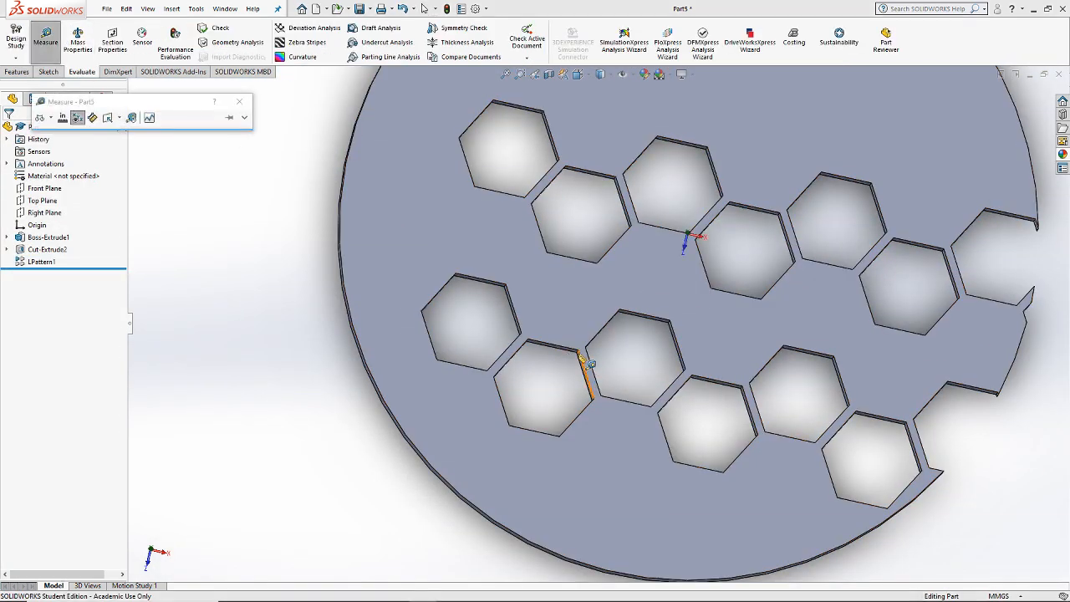
scroll(592, 376, down, 5)
scroll(592, 378, down, 5)
click(572, 219)
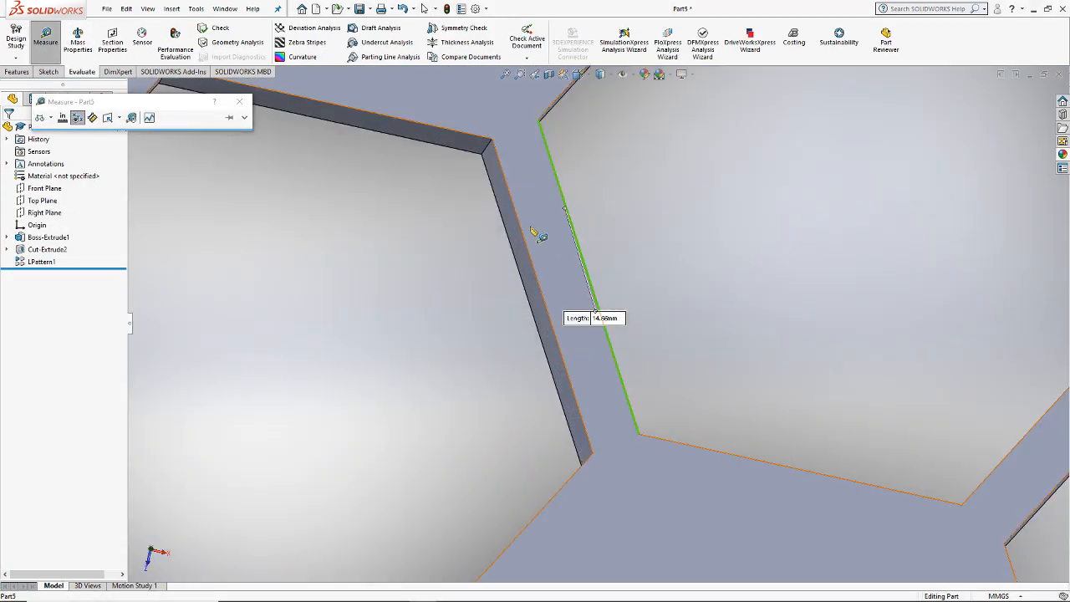
click(521, 237)
click(527, 234)
click(521, 229)
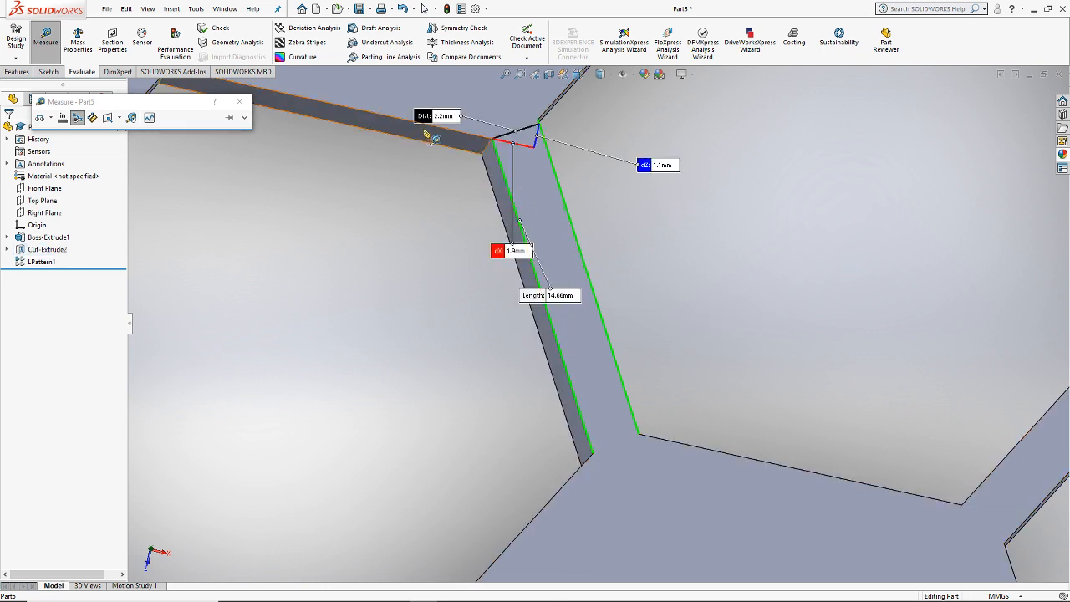
Step: Measure the gap between the facing edges of the two hexagons within one pair for comparison
scroll(590, 316, up, 3)
scroll(447, 265, up, 1)
click(426, 258)
click(336, 222)
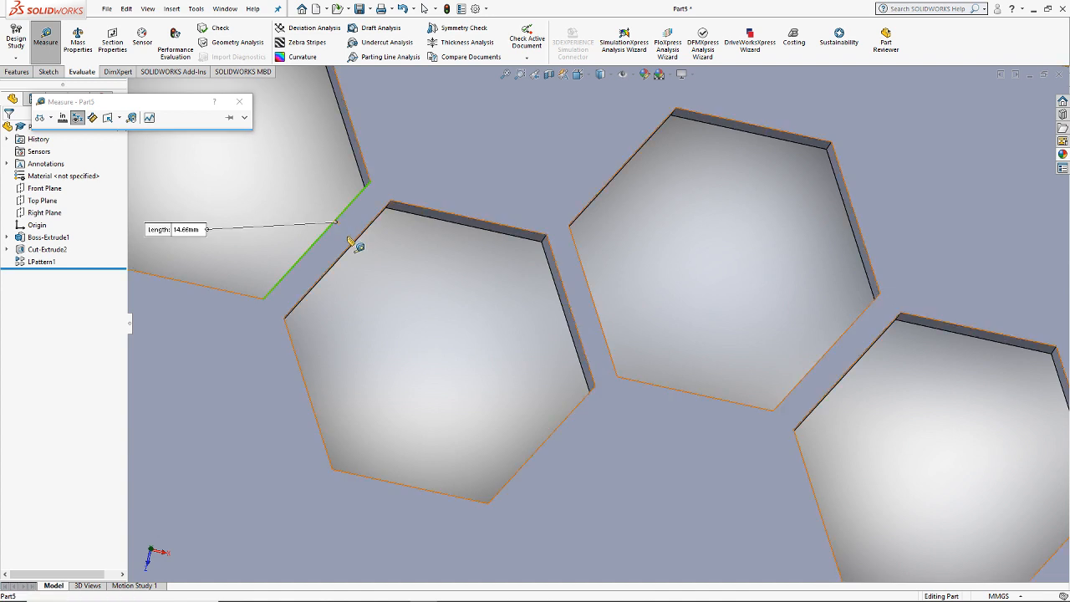
click(358, 250)
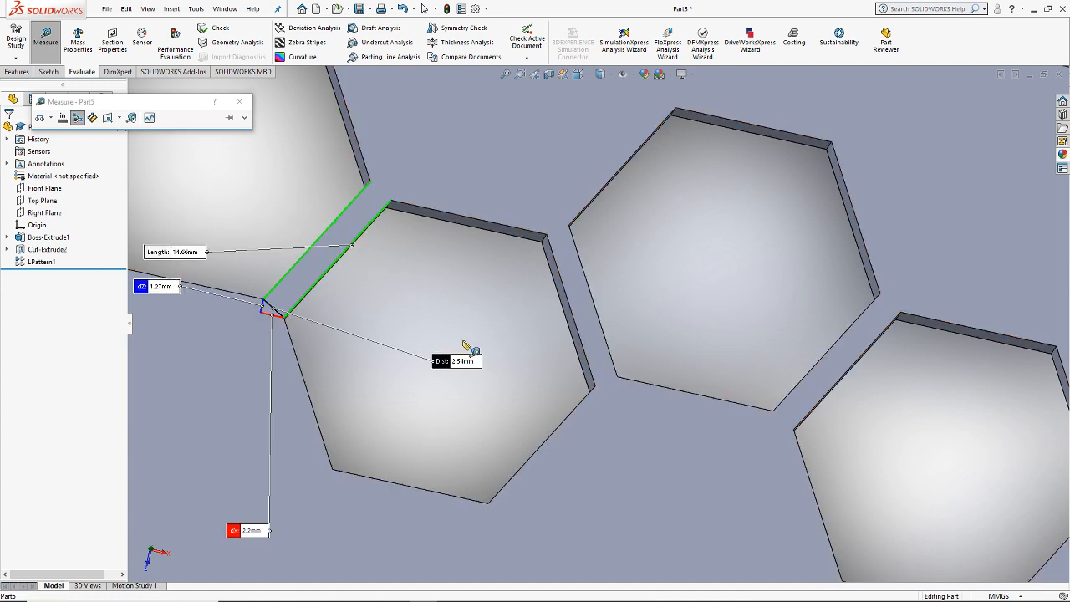
Step: Set the linear pattern's first-direction spacing to 48.34 mm
key(Escape)
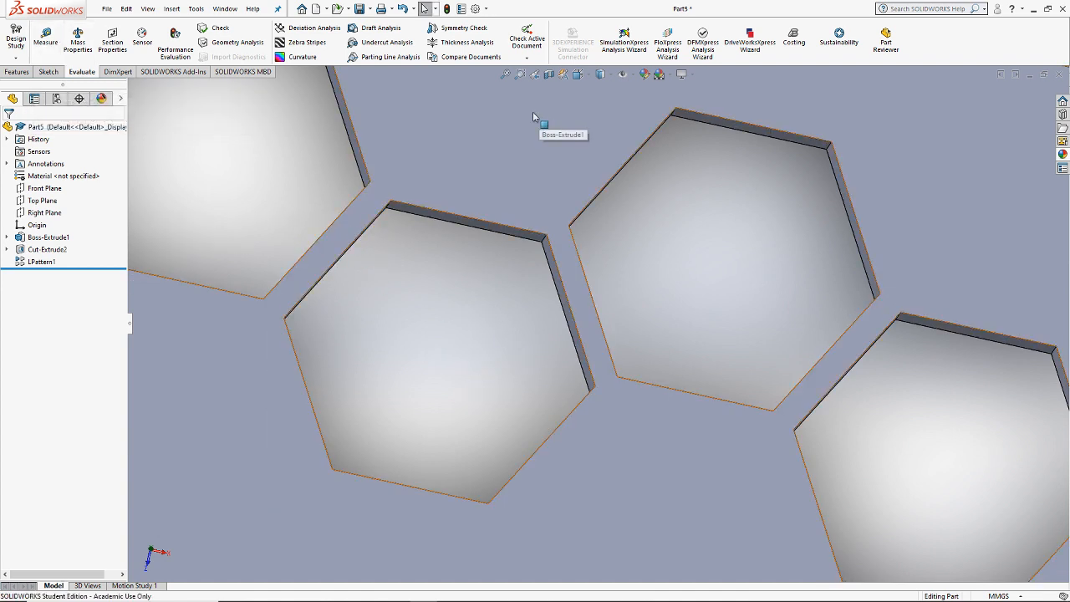
right_click(38, 262)
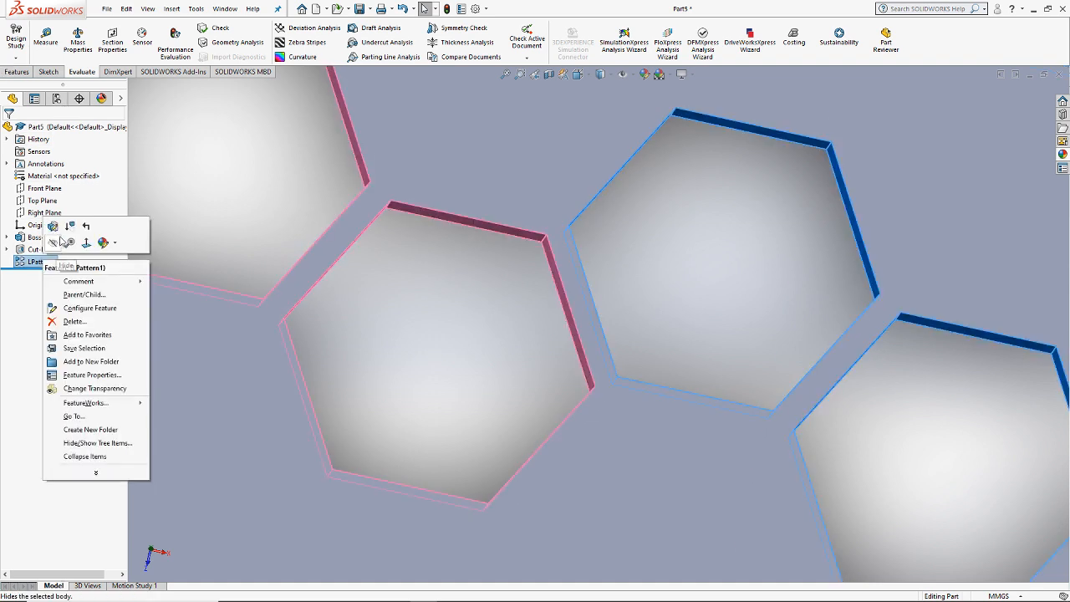
click(52, 226)
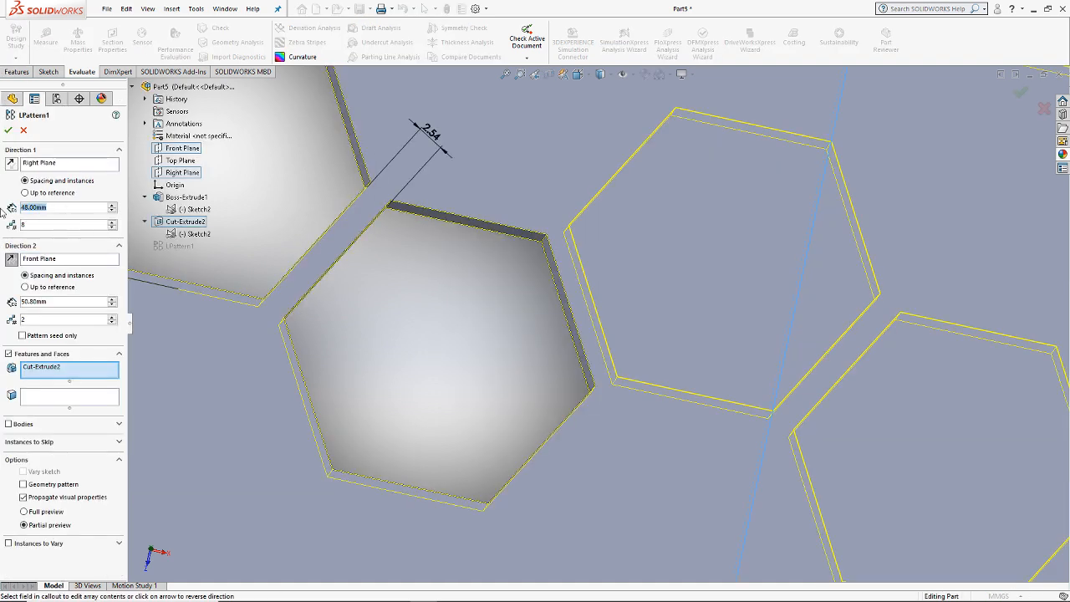
text(48.34)
key(Return)
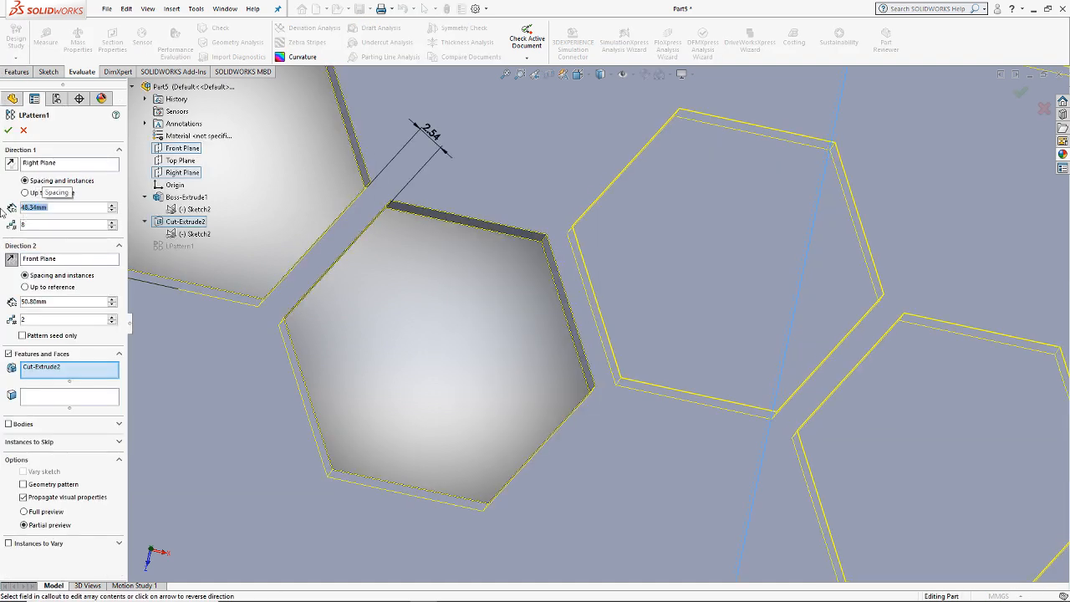
click(9, 131)
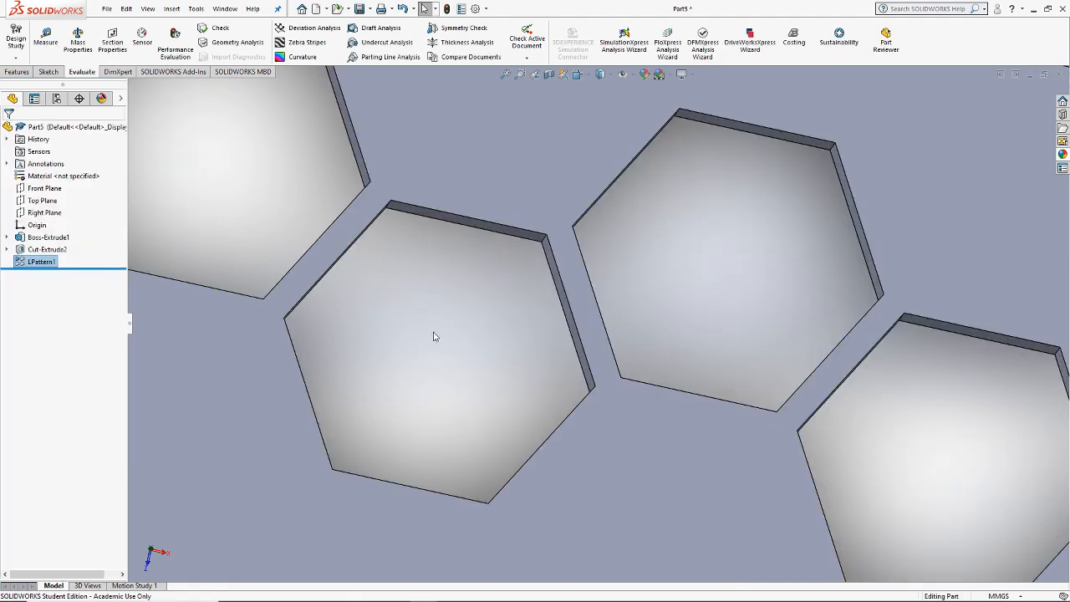
Step: Measure the gap between the facing walls of a seed hexagon and the neighbouring patterned hexagon
click(47, 38)
scroll(560, 298, down, 5)
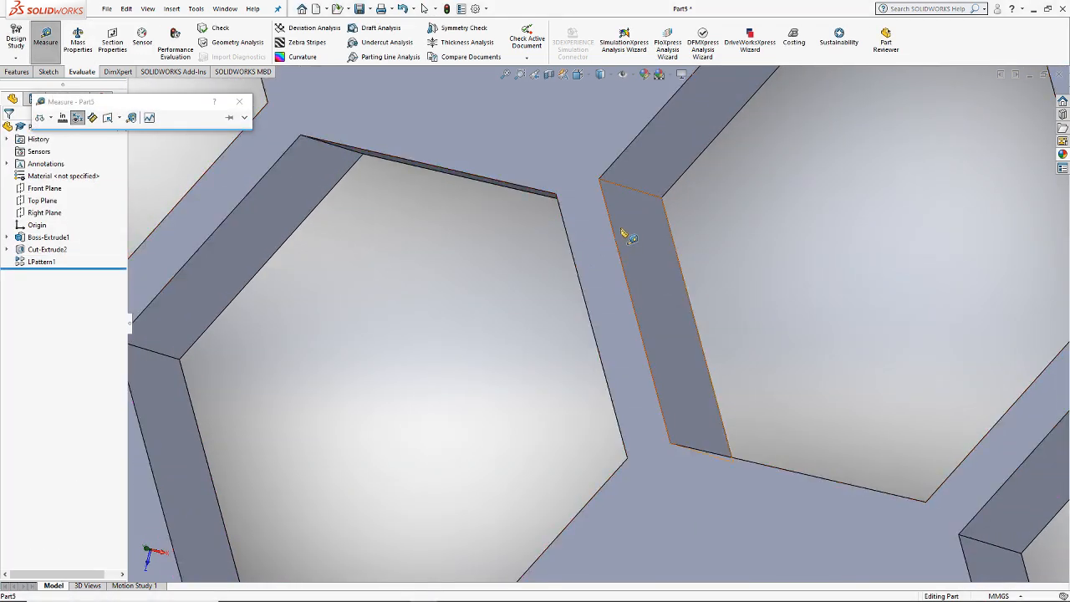
click(613, 251)
click(575, 318)
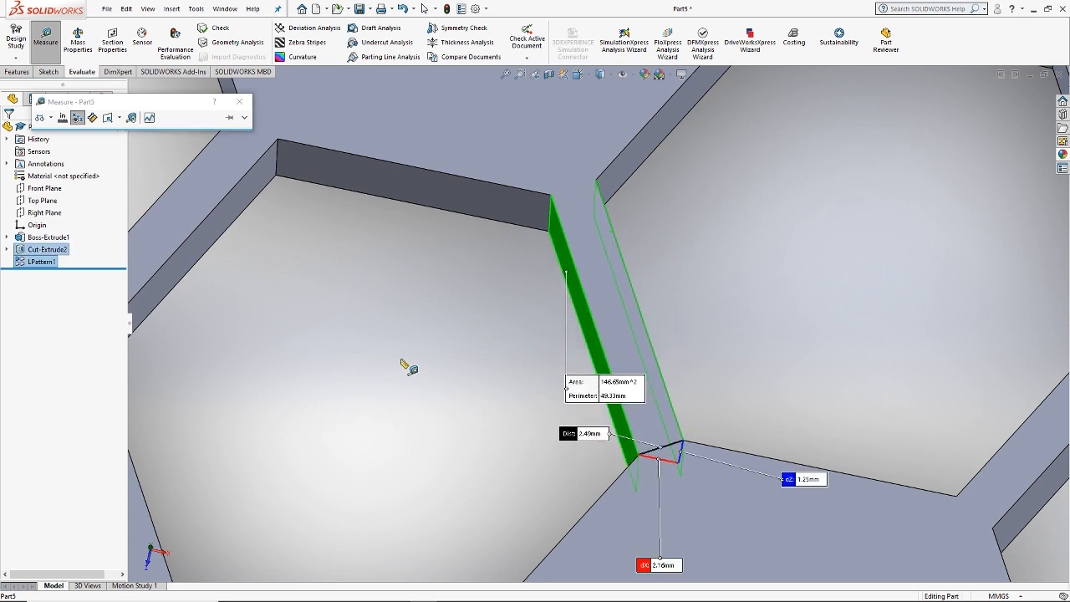
Step: Clear the measurement and check the gap between the facing walls of the two seed hexagons, then close Measure
scroll(407, 367, up, 3)
key(Escape)
click(316, 276)
scroll(311, 290, down, 3)
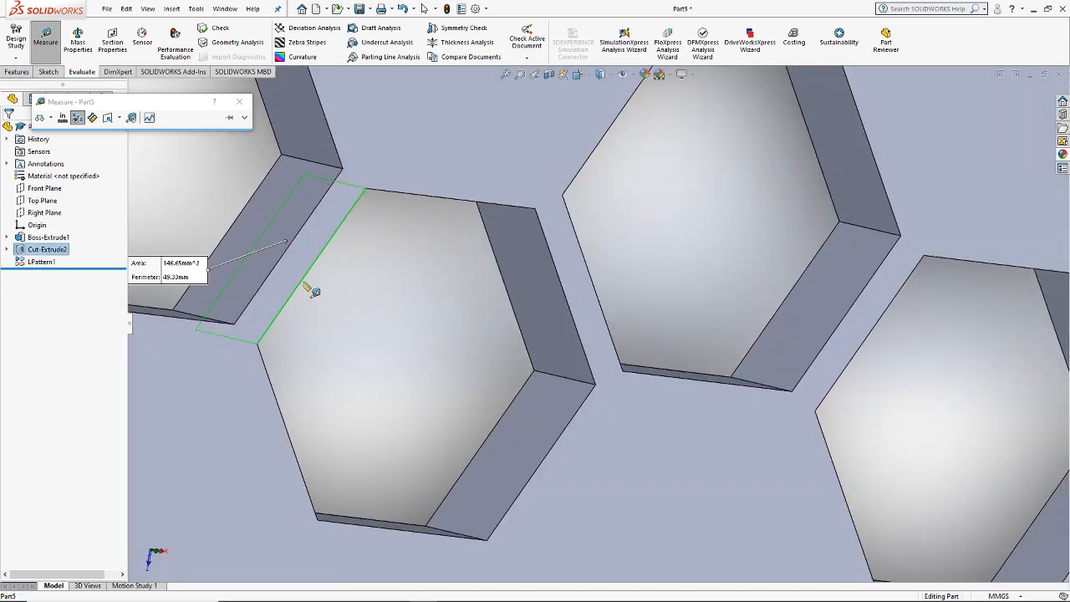
click(261, 231)
middle_drag(414, 362, 419, 342)
click(438, 347)
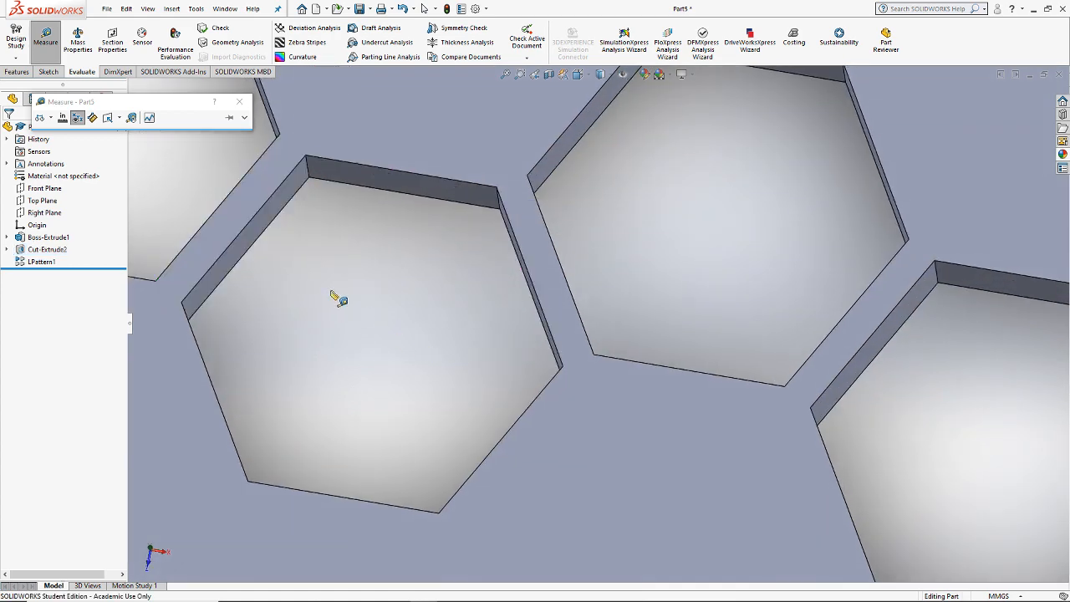
click(47, 47)
Step: Change the linear pattern's first-direction spacing to 48.84 mm
right_click(37, 262)
click(45, 232)
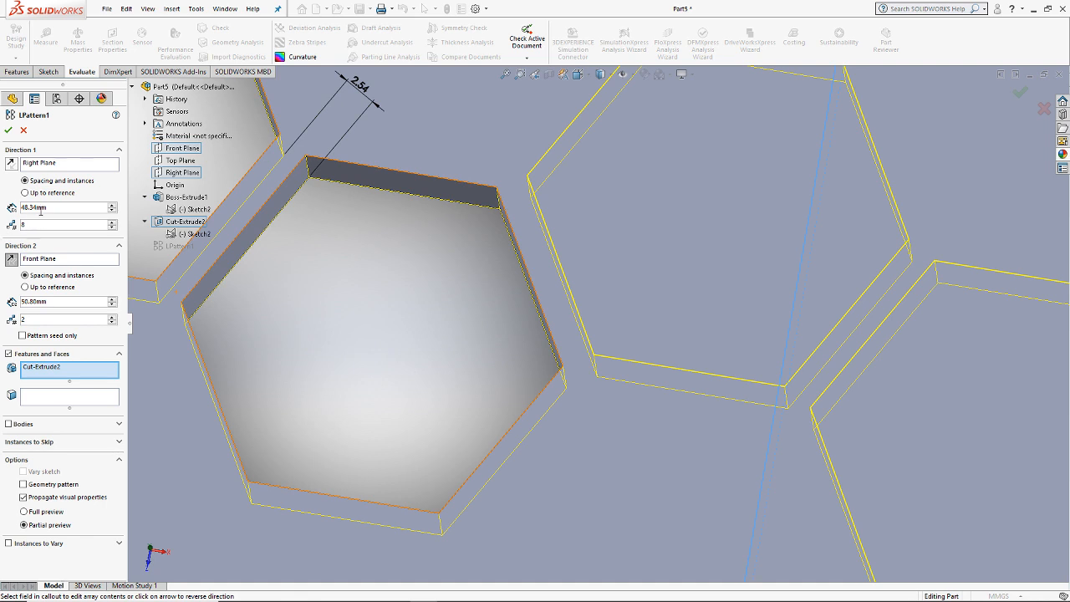
key(BackSpace)
text(8)
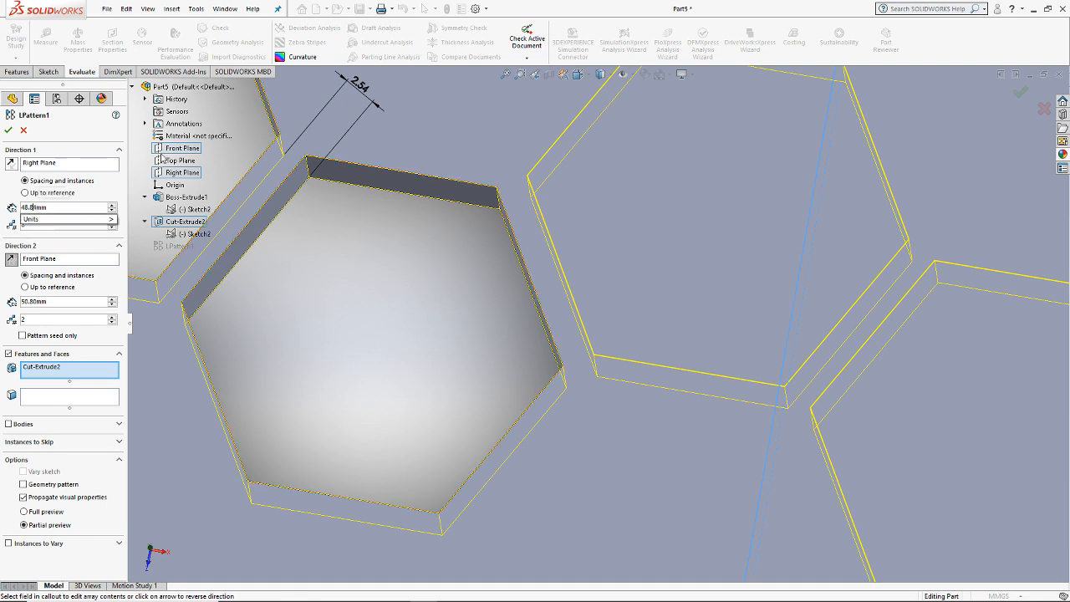
key(Return)
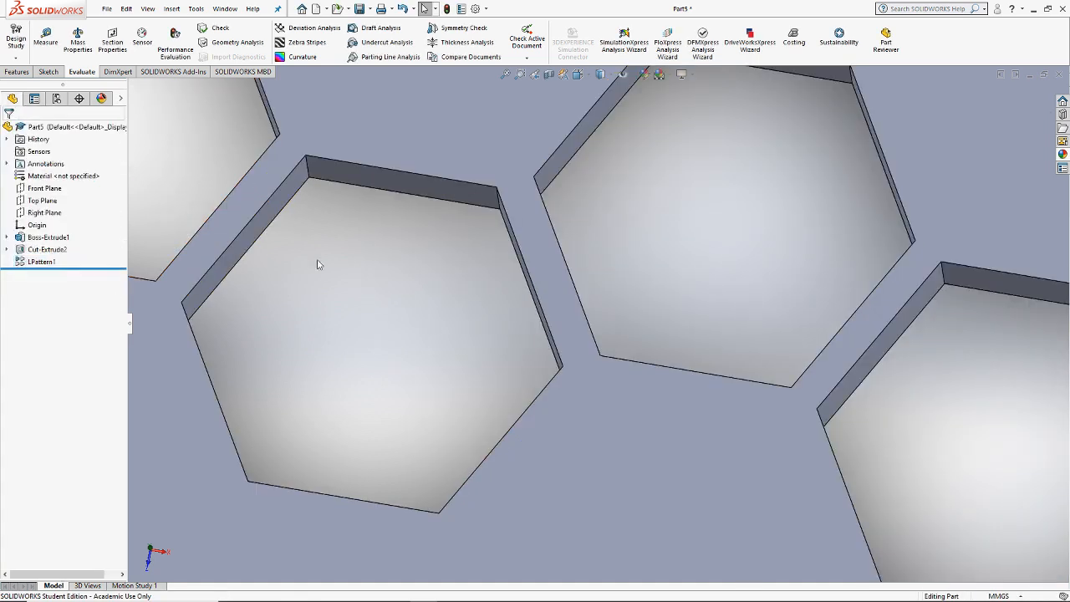
Step: Measure from the seed hexagon's upper edge to the facing edge of the neighbouring patterned hexagon
click(76, 42)
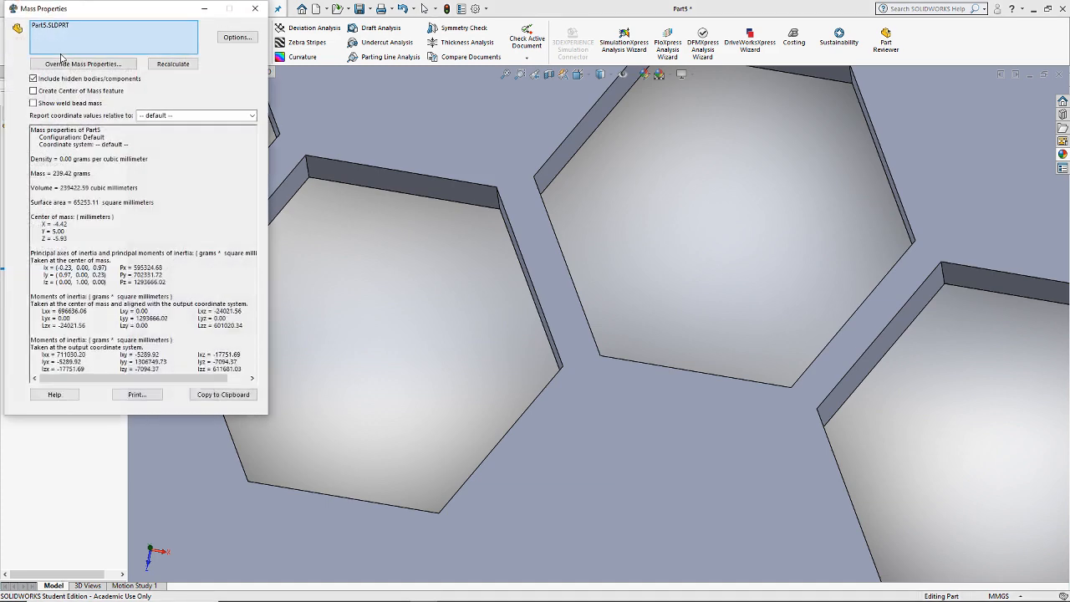
click(255, 8)
click(46, 37)
middle_drag(429, 232, 521, 249)
click(485, 305)
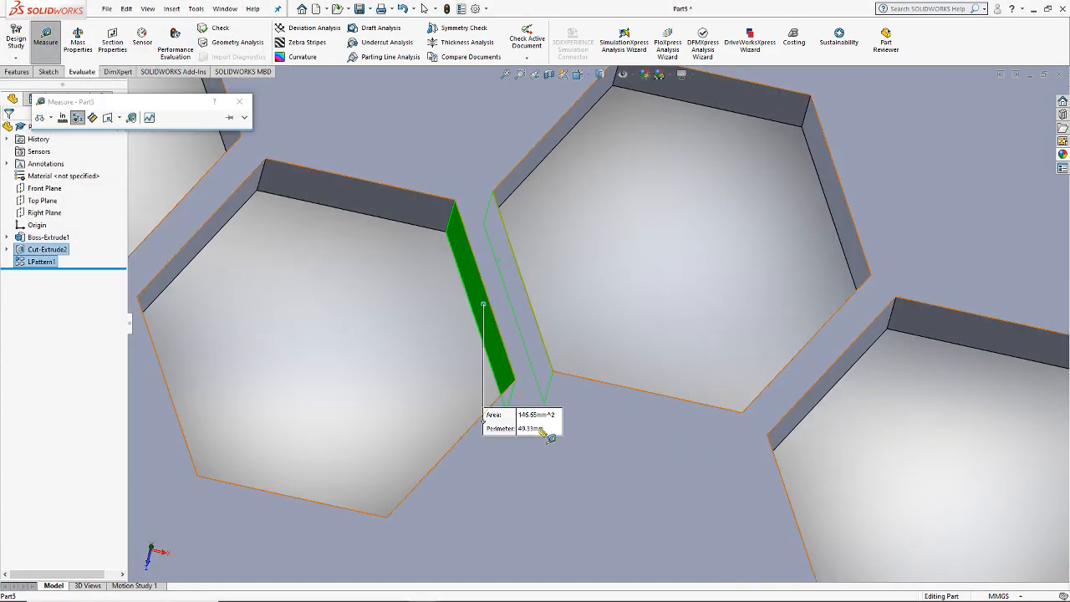
key(Escape)
click(488, 298)
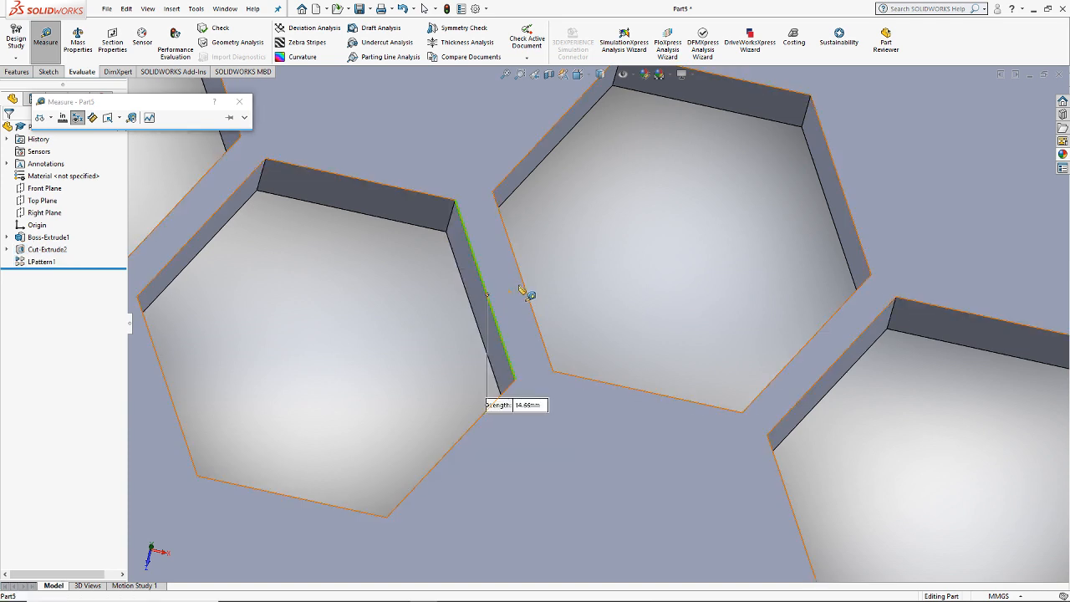
click(523, 283)
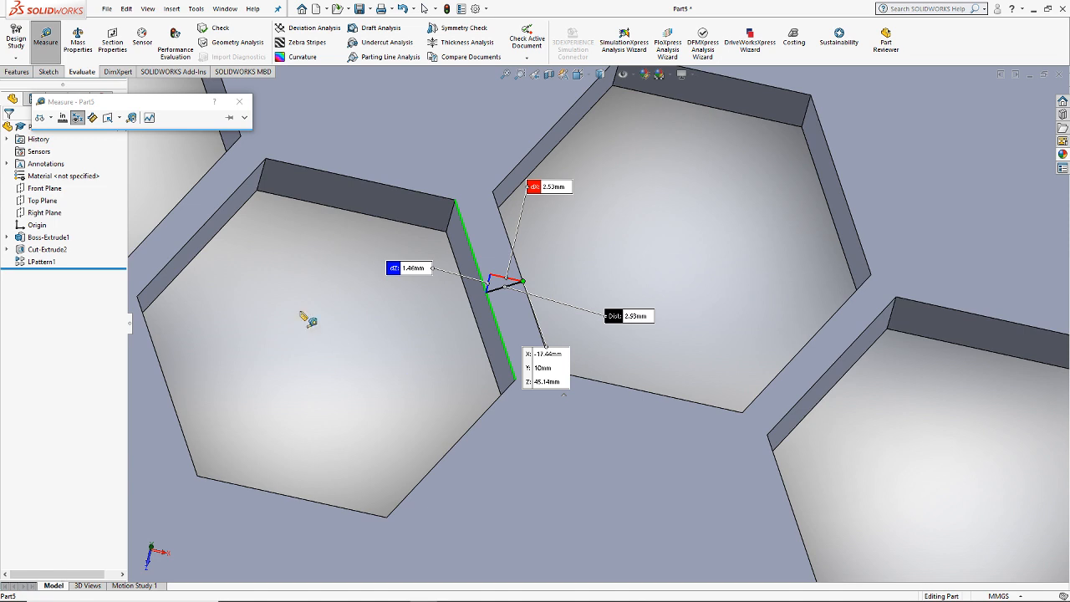
Step: Switch the measurement units to custom settings in millimetres with eight decimal places
click(62, 117)
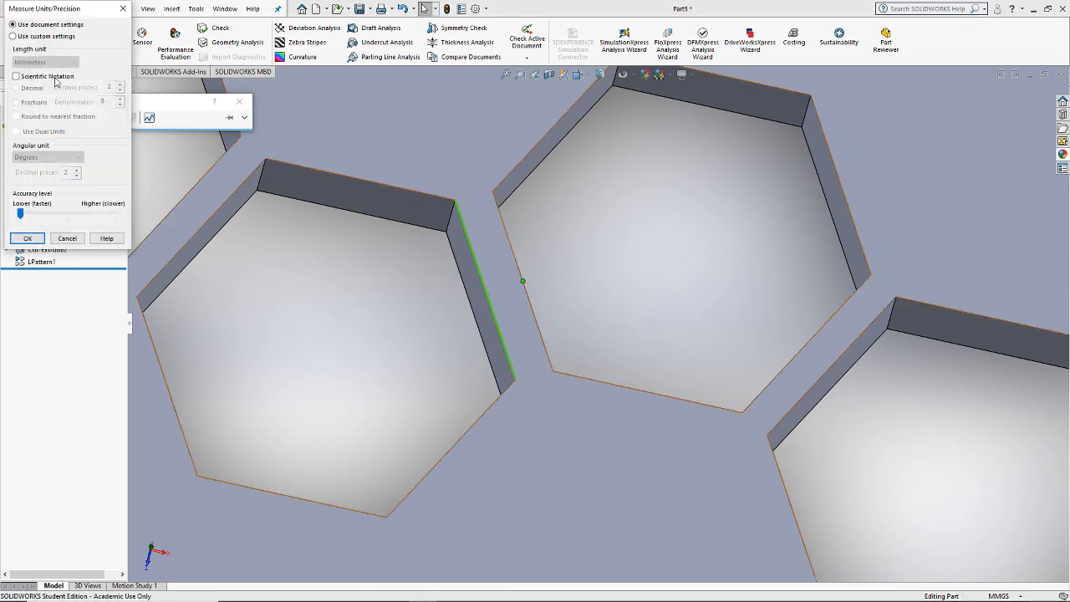
click(47, 39)
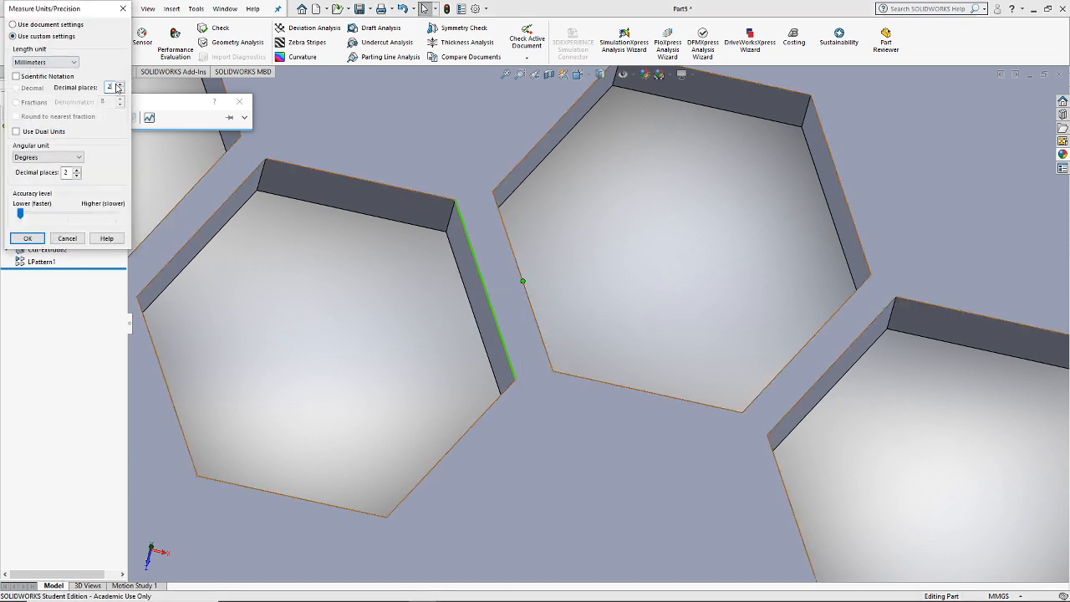
click(28, 238)
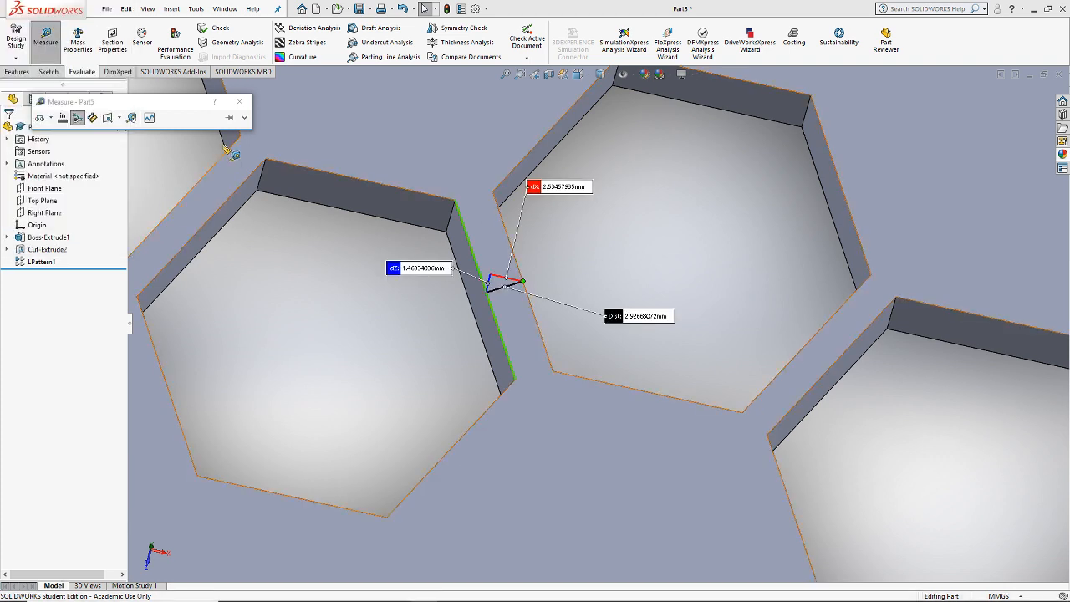
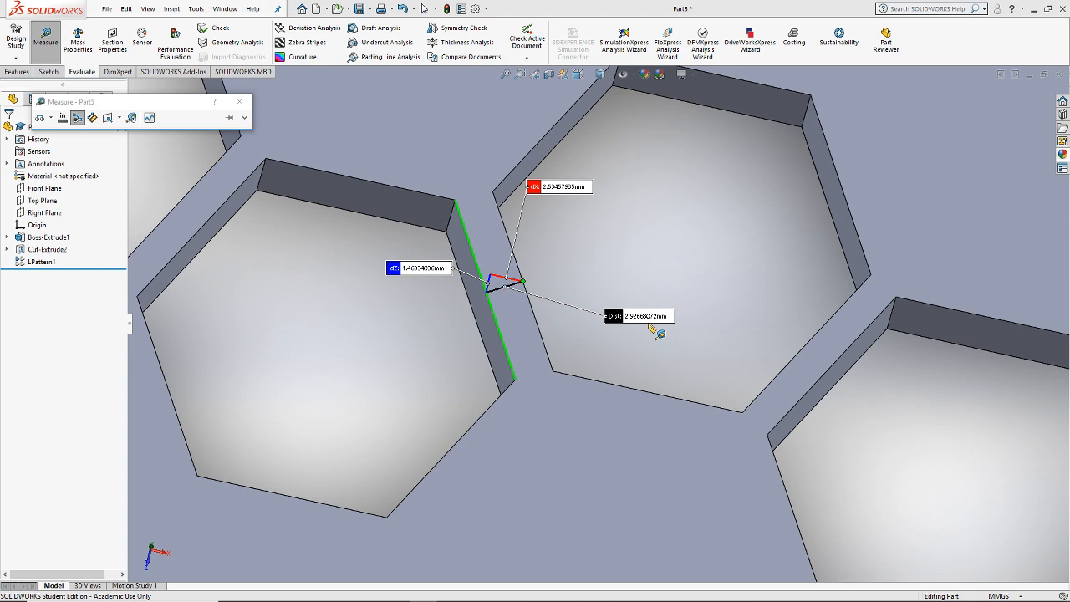
Step: Measure the gap between the facing parallel edges of the two seed hexagons at the higher precision
key(Escape)
click(204, 223)
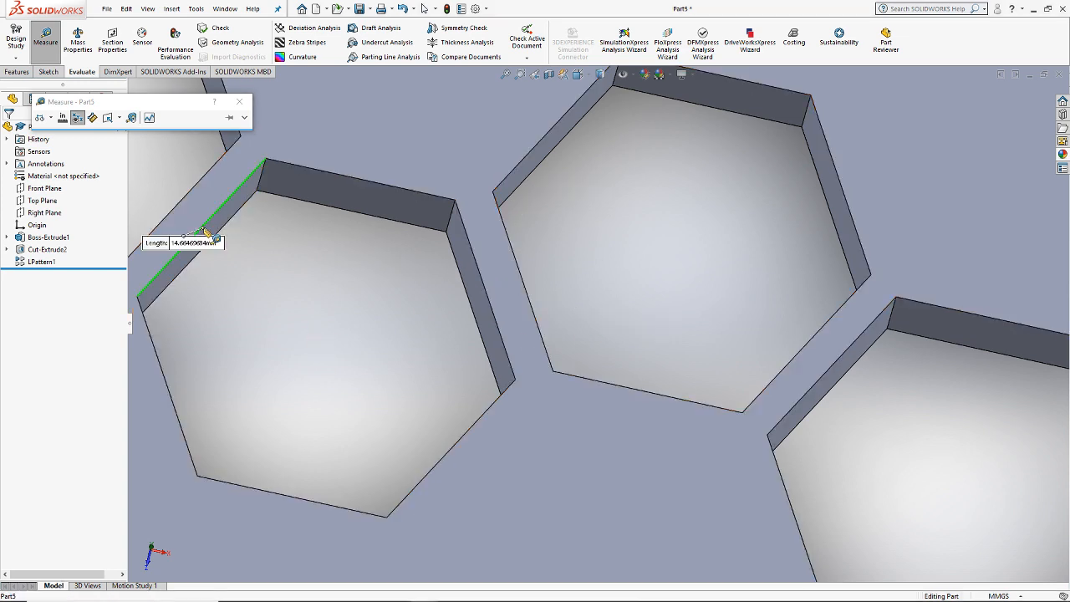
key(Escape)
click(183, 198)
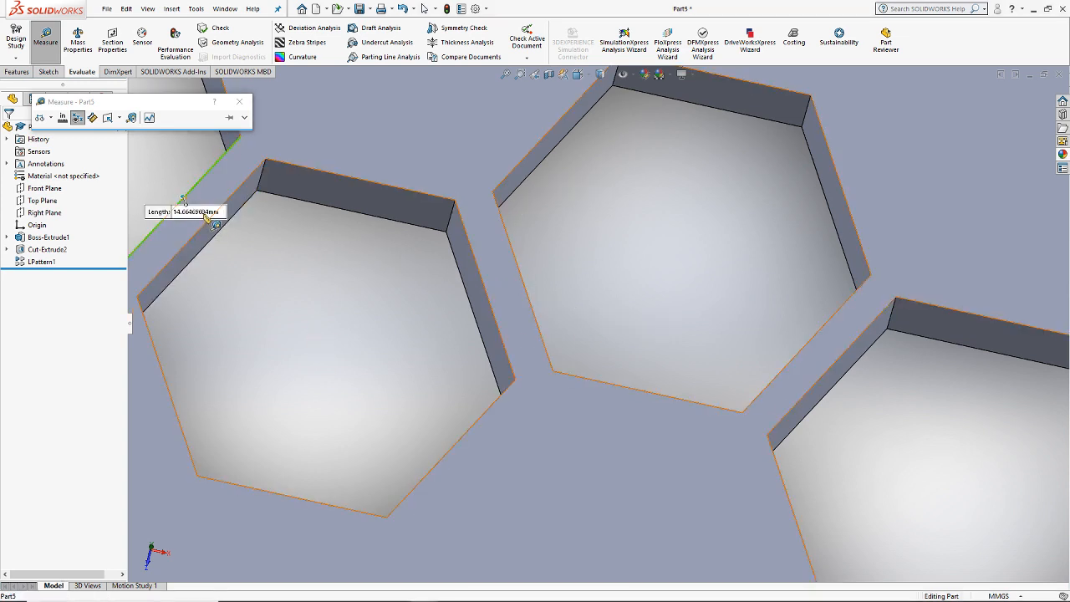
click(201, 227)
scroll(253, 323, up, 2)
scroll(262, 331, down, 2)
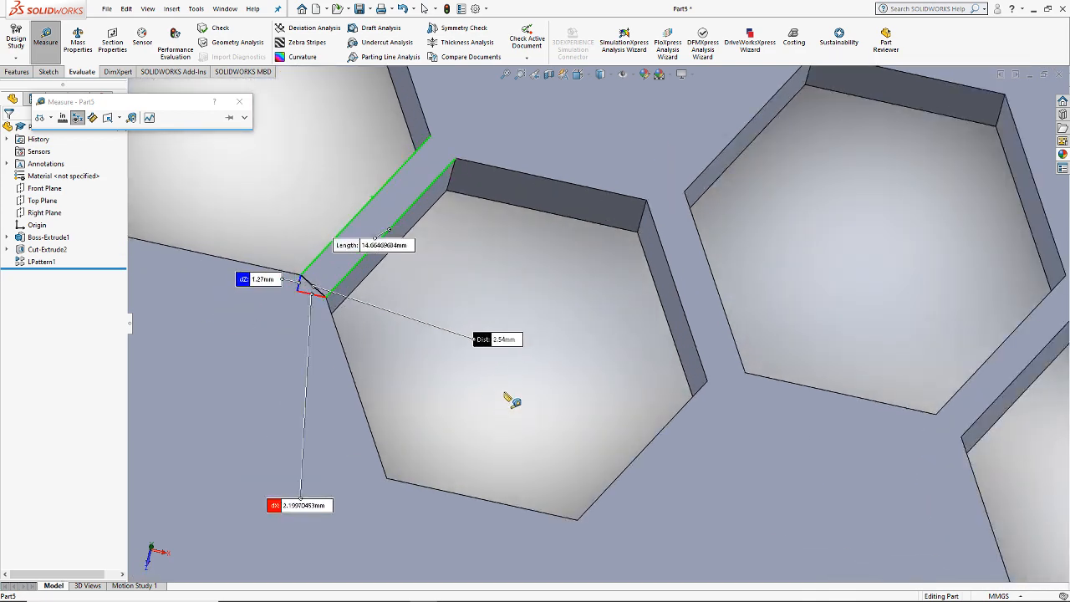
Step: Measure the distance between the facing edges of corresponding hexagons in the two pattern rows, and close Measure
scroll(544, 377, up, 4)
scroll(622, 301, down, 2)
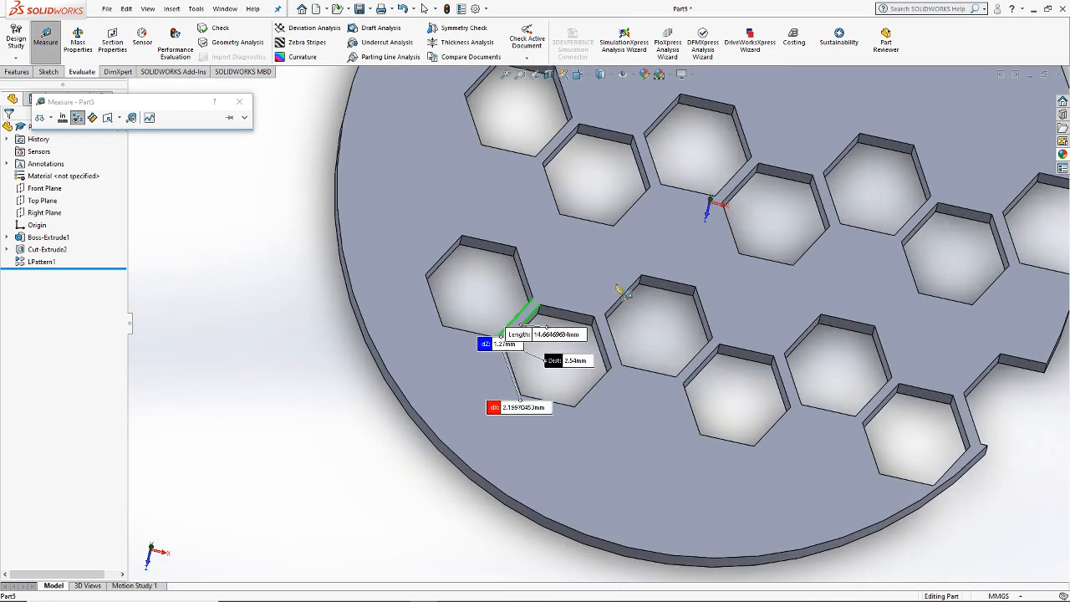
scroll(602, 251, down, 4)
middle_drag(588, 223, 566, 325)
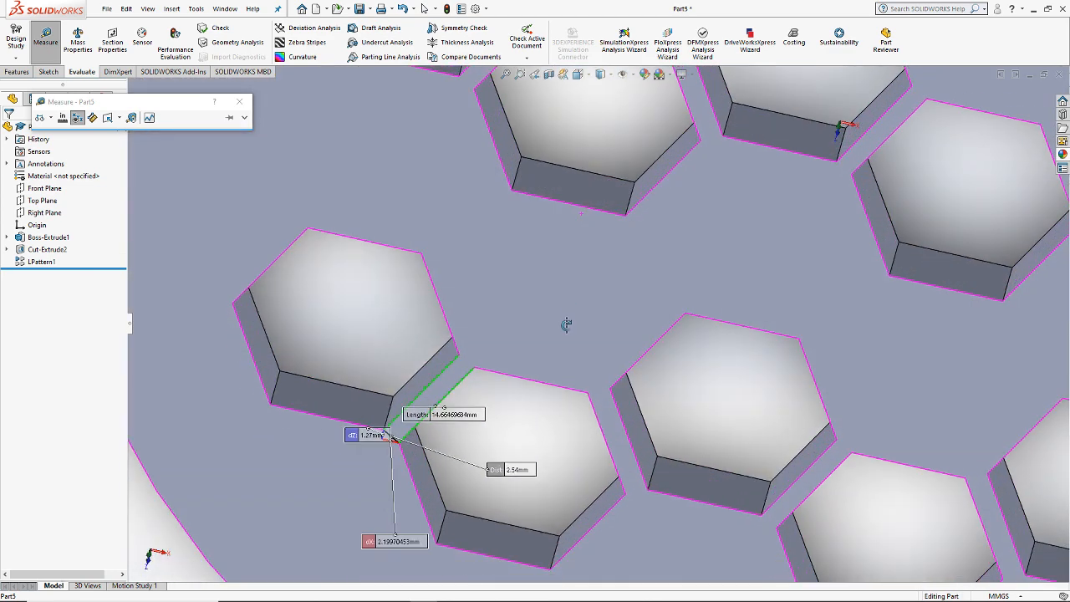
click(710, 444)
click(587, 209)
middle_drag(587, 210, 539, 286)
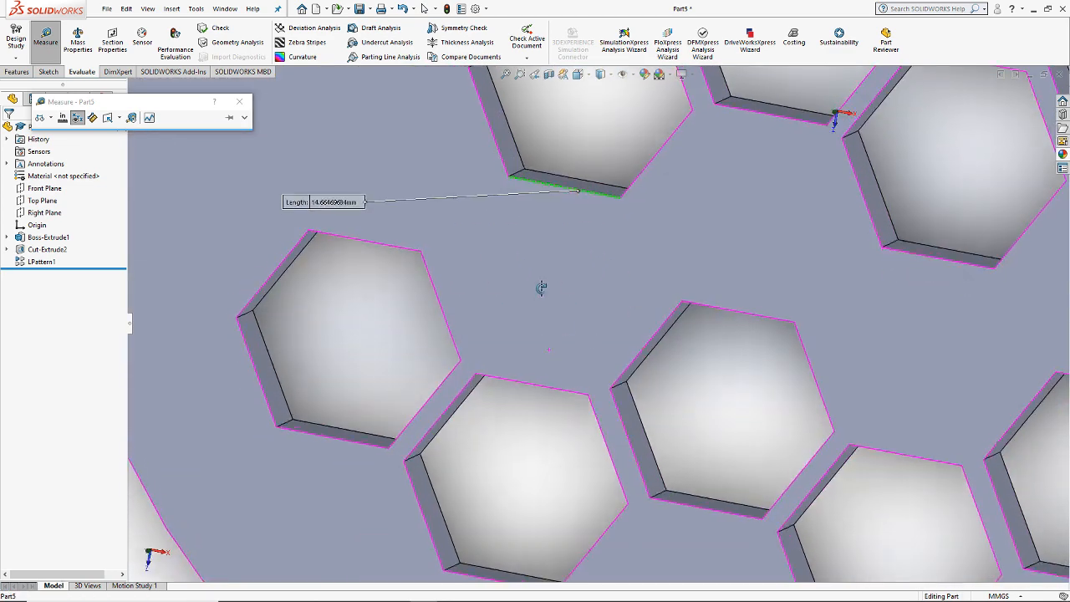
click(507, 381)
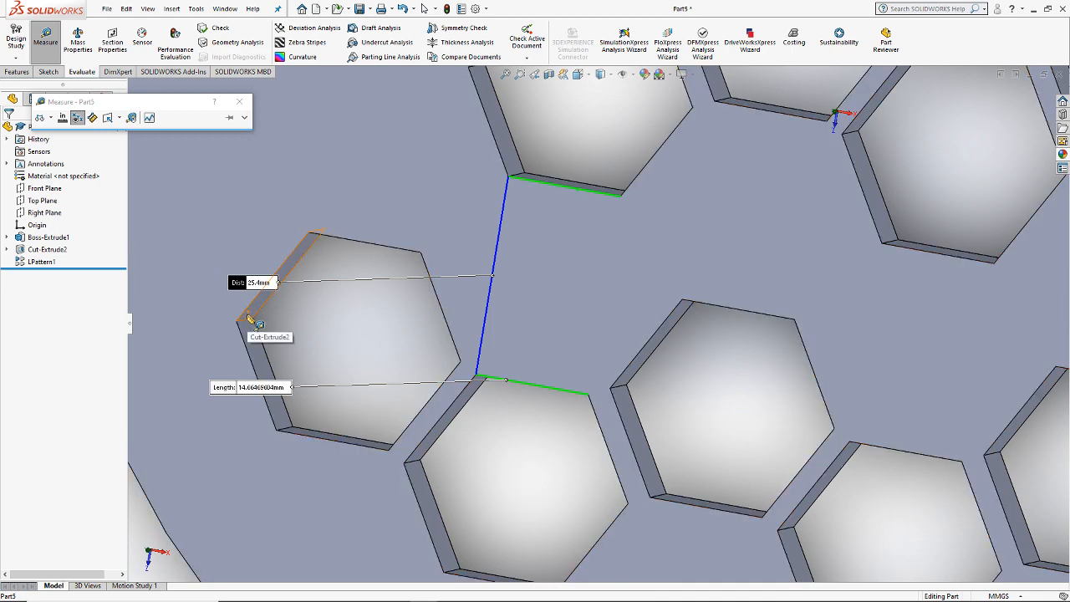
scroll(427, 334, up, 6)
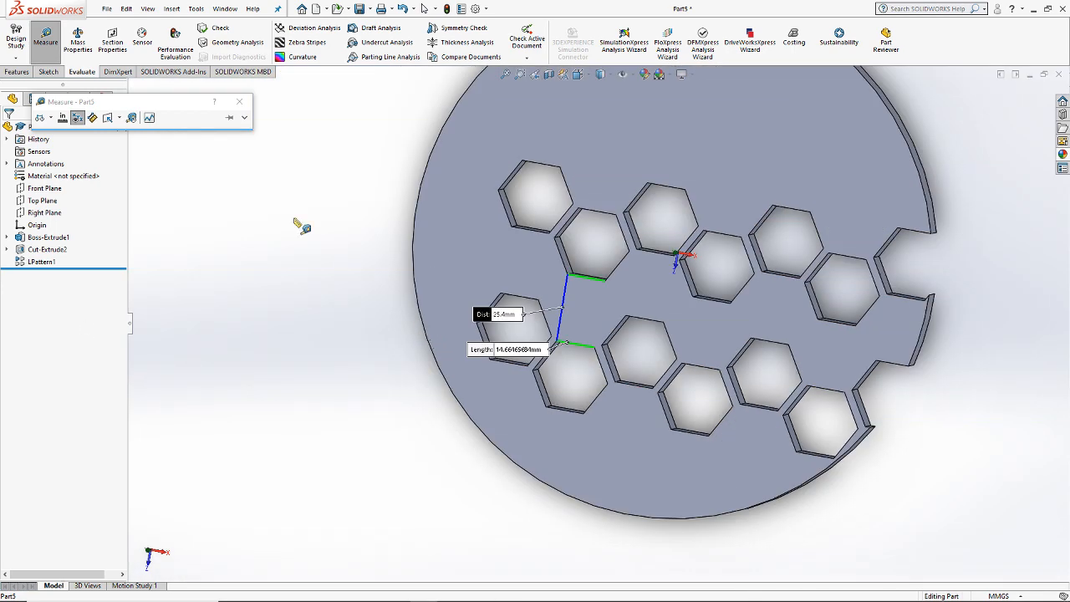
click(50, 58)
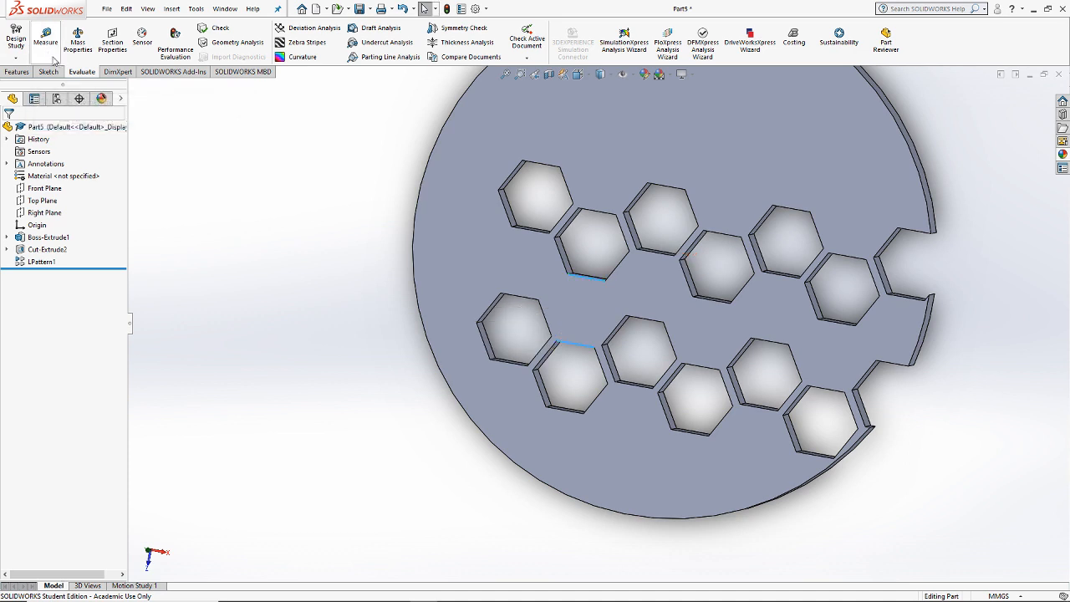
Step: Delete the linear pattern feature, leaving only the original pair of hexagonal cut-outs
click(40, 262)
key(Delete)
key(Return)
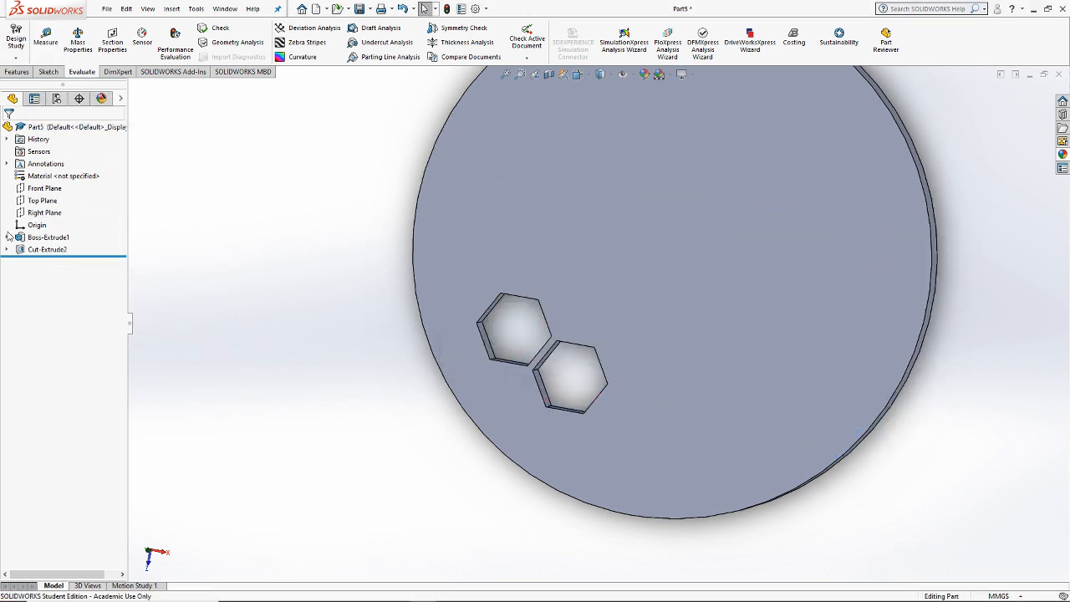
Step: Edit the sketch of the hexagonal cut-out feature, viewing it straight on from the top
click(8, 249)
right_click(50, 262)
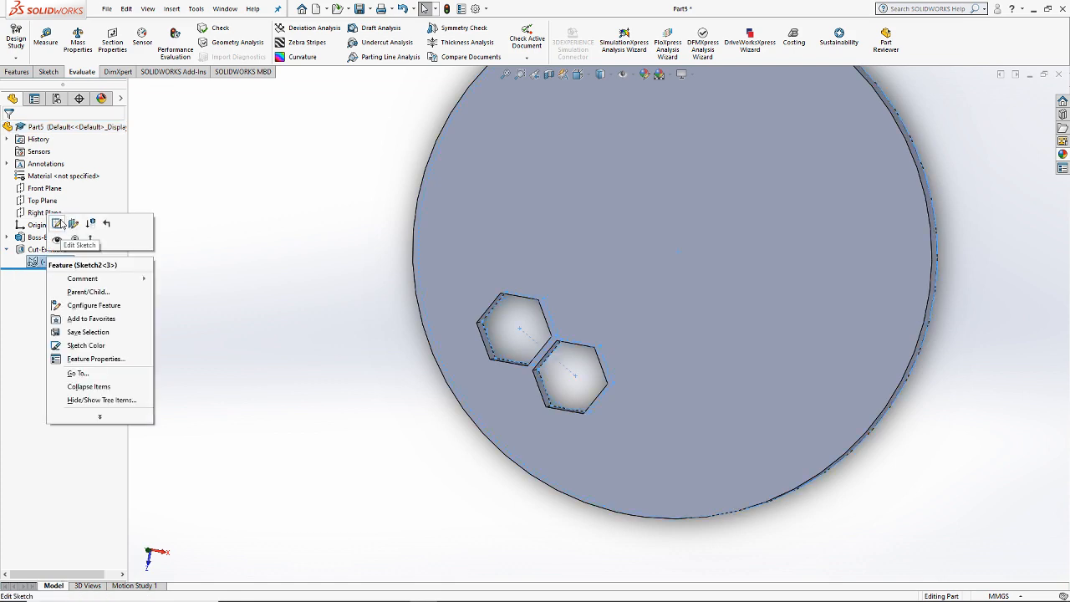
click(57, 220)
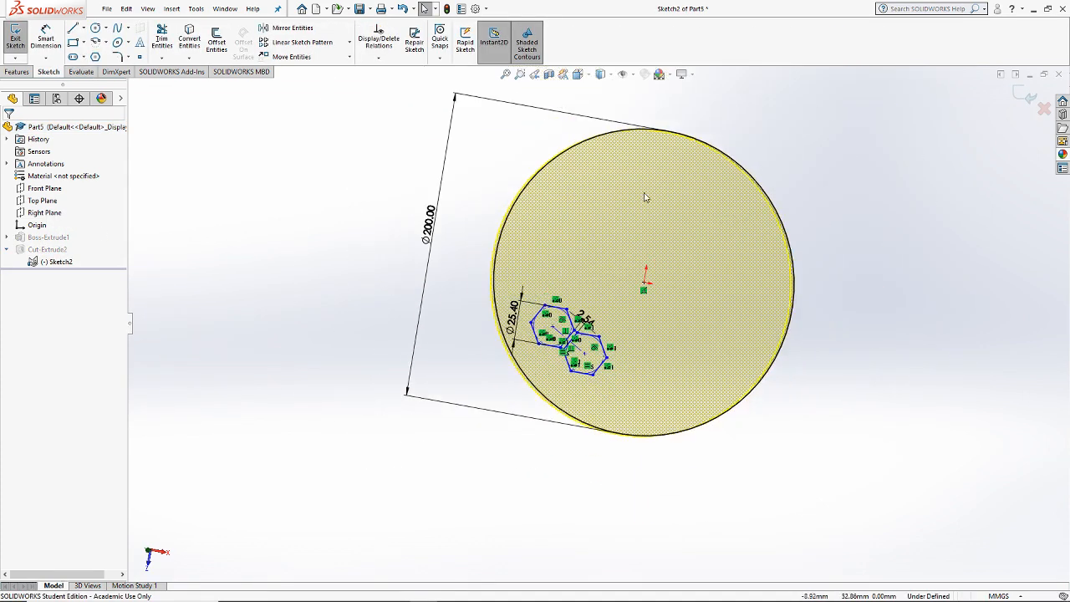
click(596, 77)
click(602, 113)
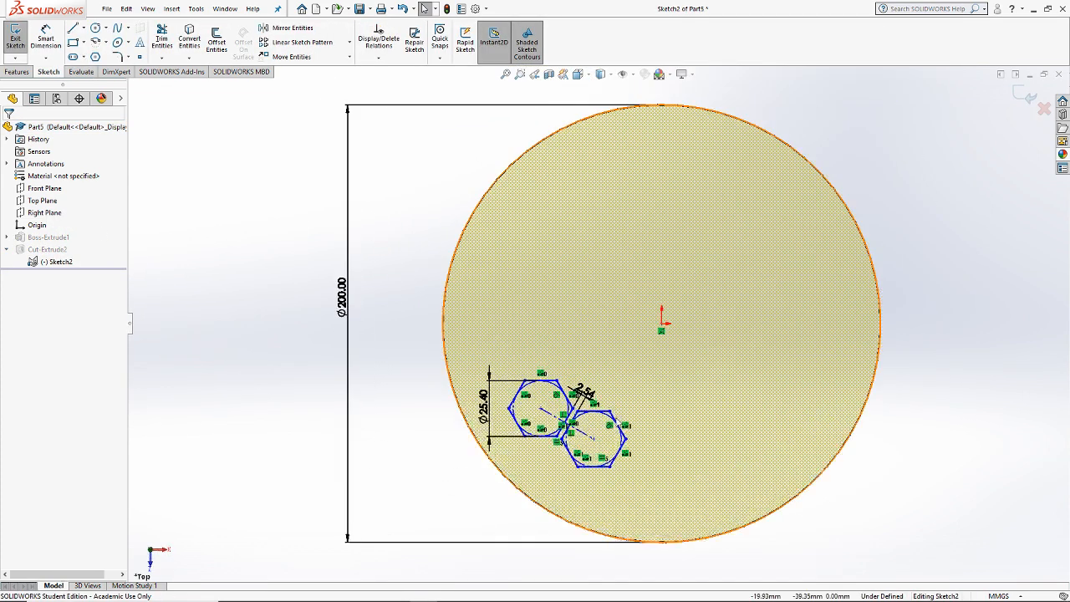
scroll(619, 468, down, 3)
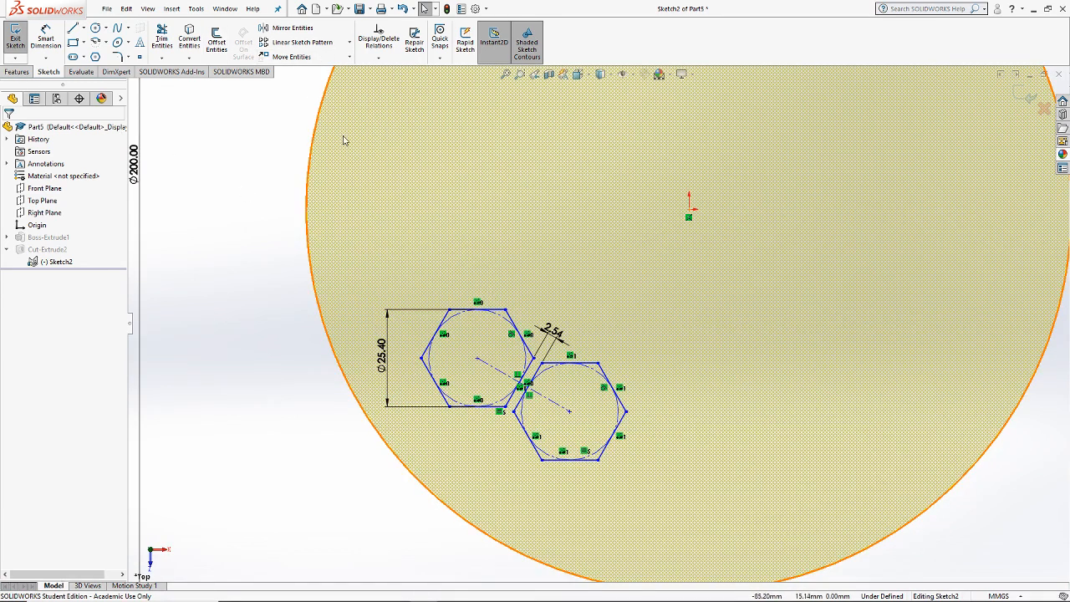
Step: Start a linear sketch pattern with all the edges of both seed hexagons as the entities to pattern
click(296, 45)
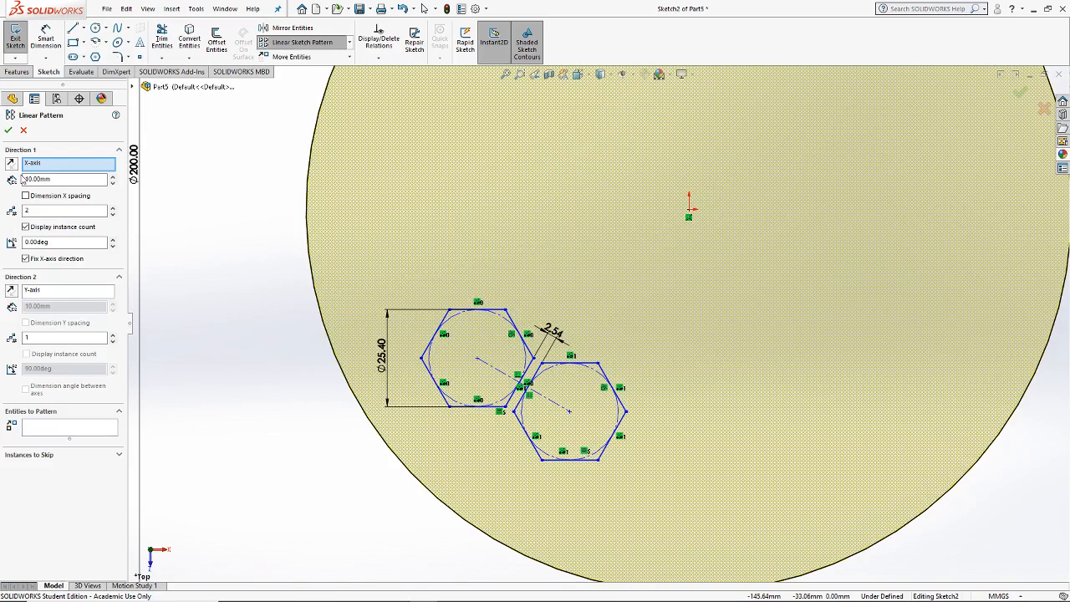
click(77, 427)
scroll(557, 403, down, 3)
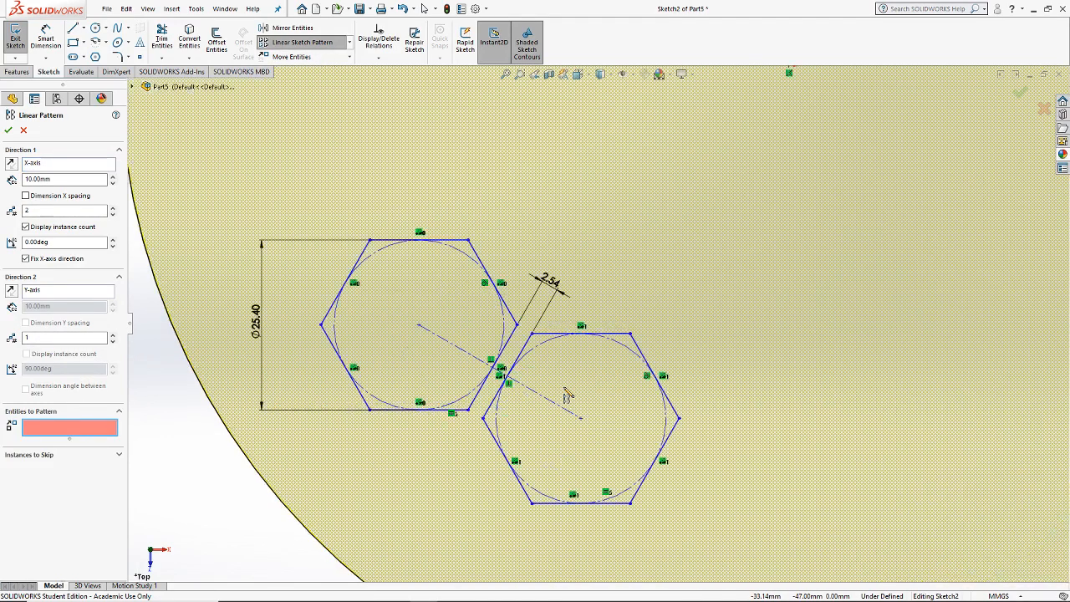
click(527, 346)
click(562, 334)
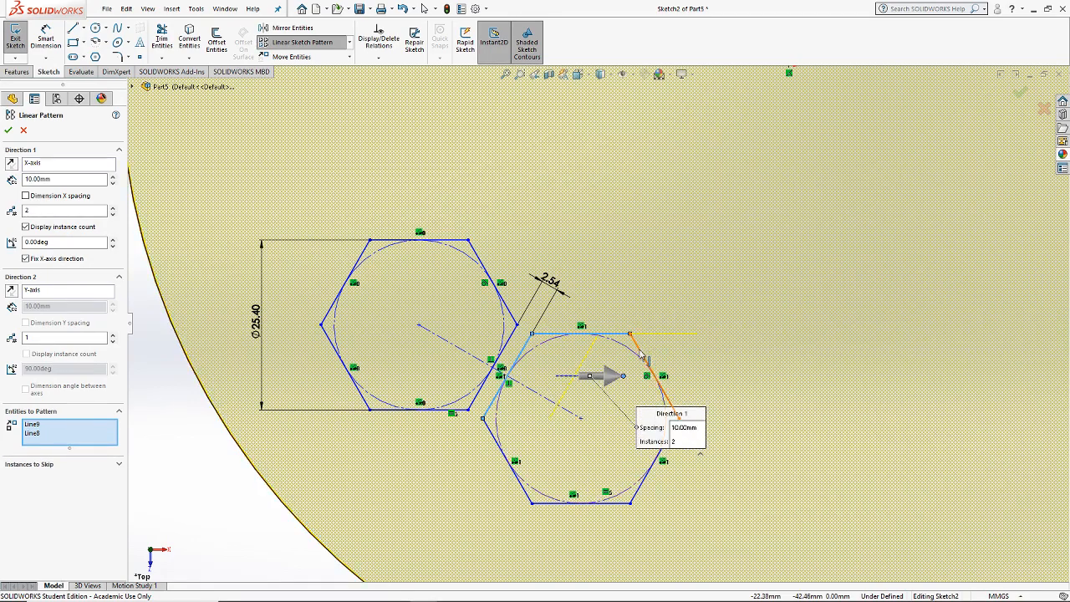
click(654, 380)
click(642, 487)
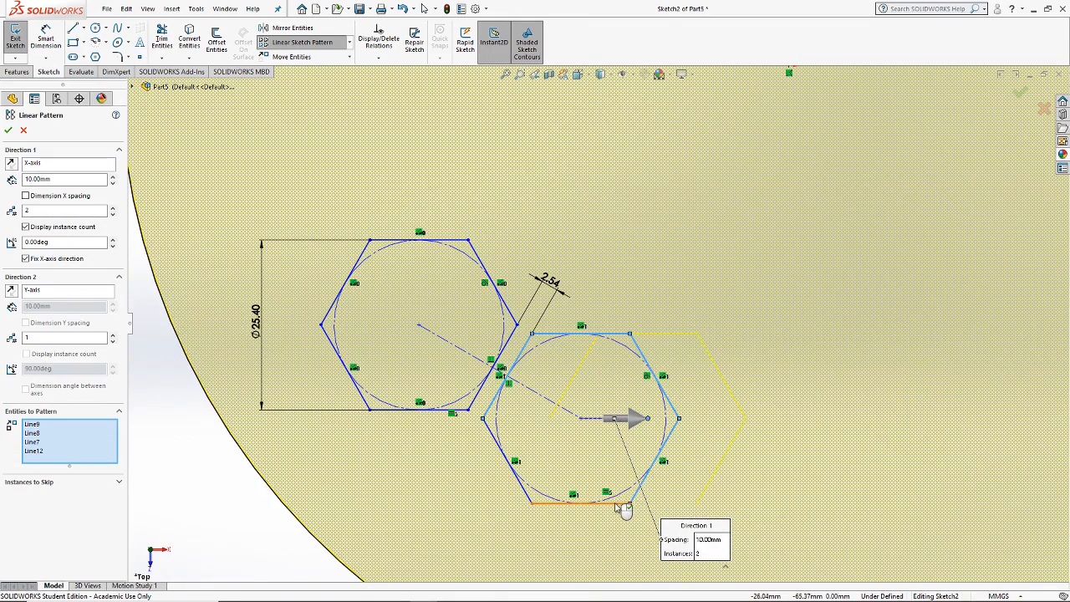
click(623, 504)
click(506, 456)
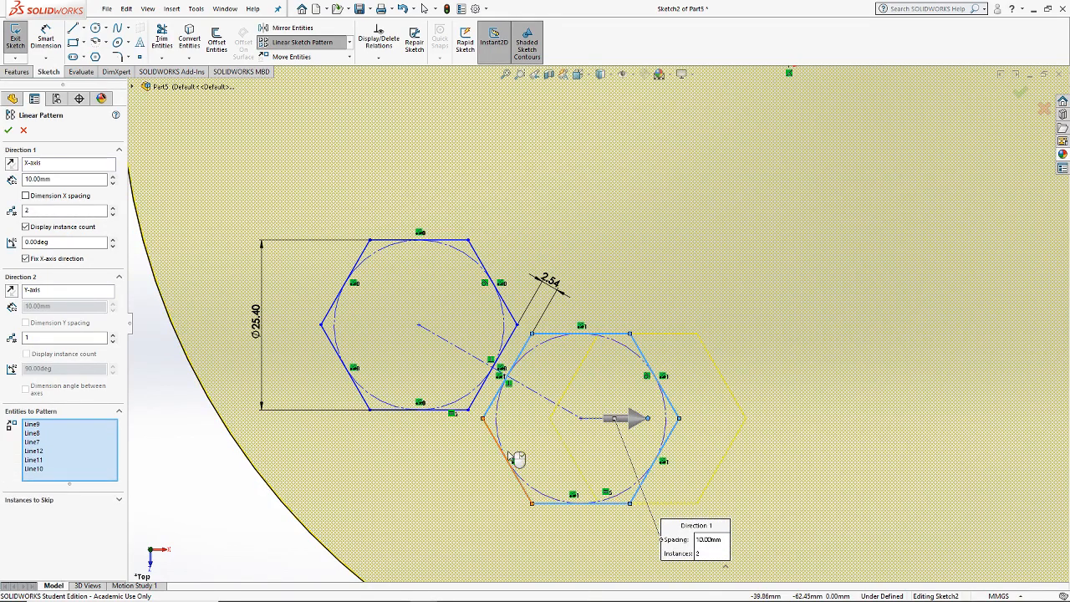
click(471, 410)
scroll(743, 395, up, 1)
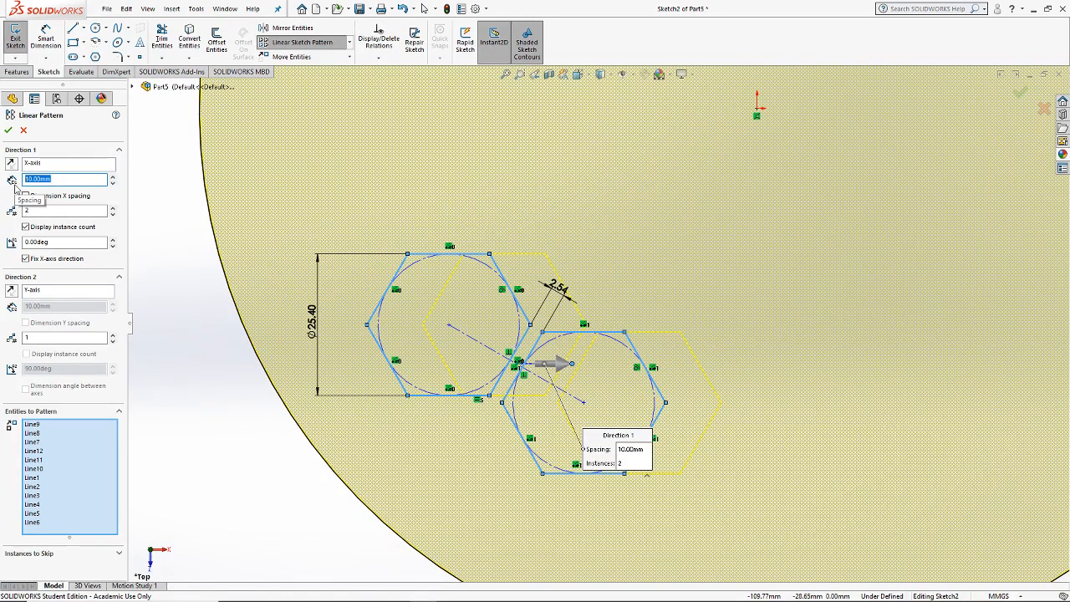
Step: Set the X spacing to 50 mm and add a second direction along Y with 2 instances 100 mm apart
key(Return)
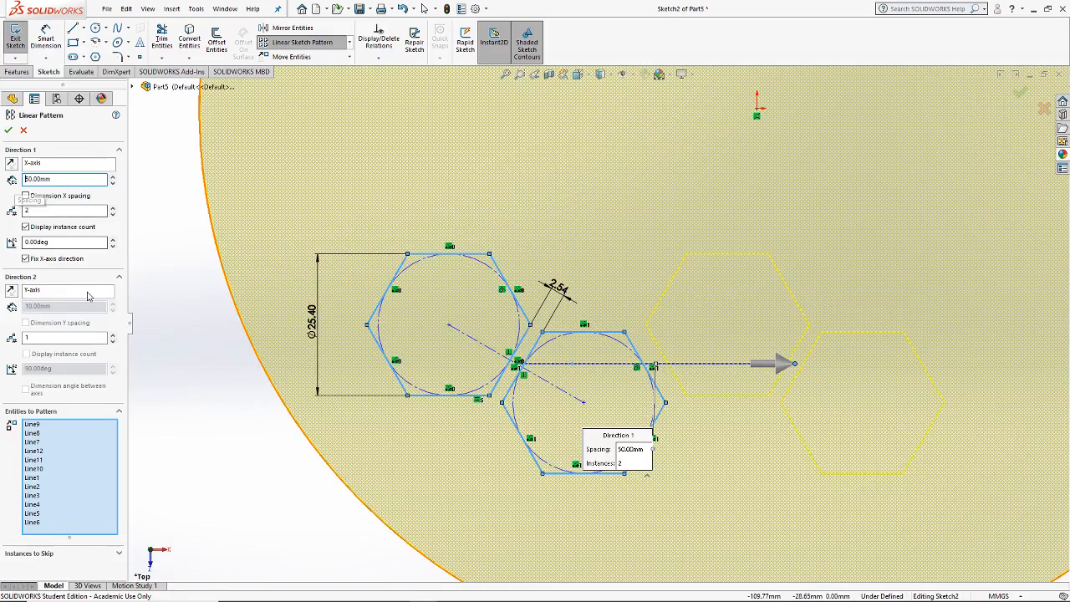
click(113, 335)
drag(105, 306, 4, 308)
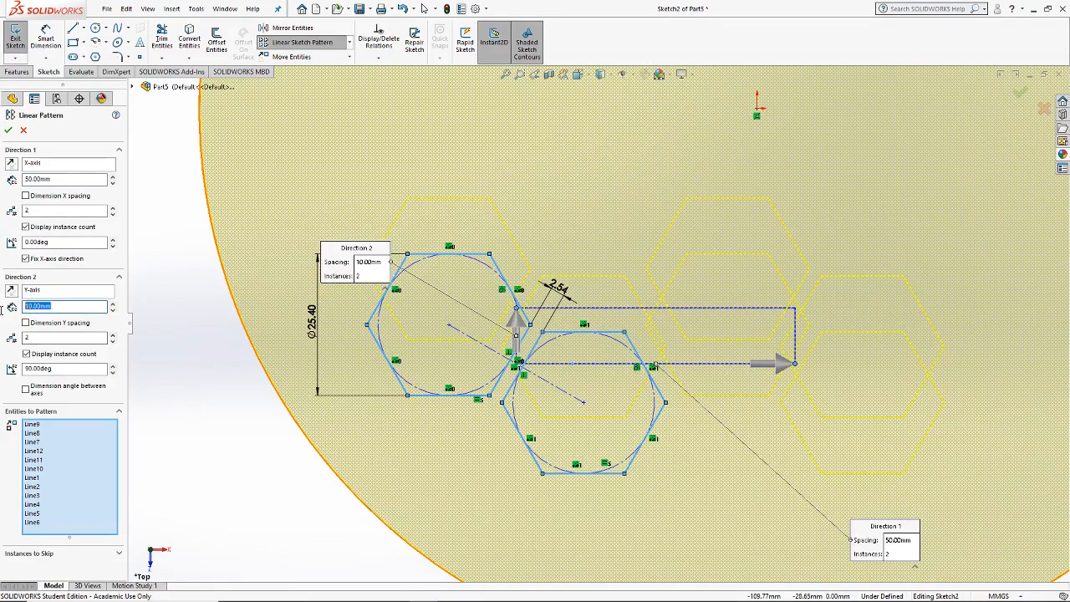
text(100)
key(Return)
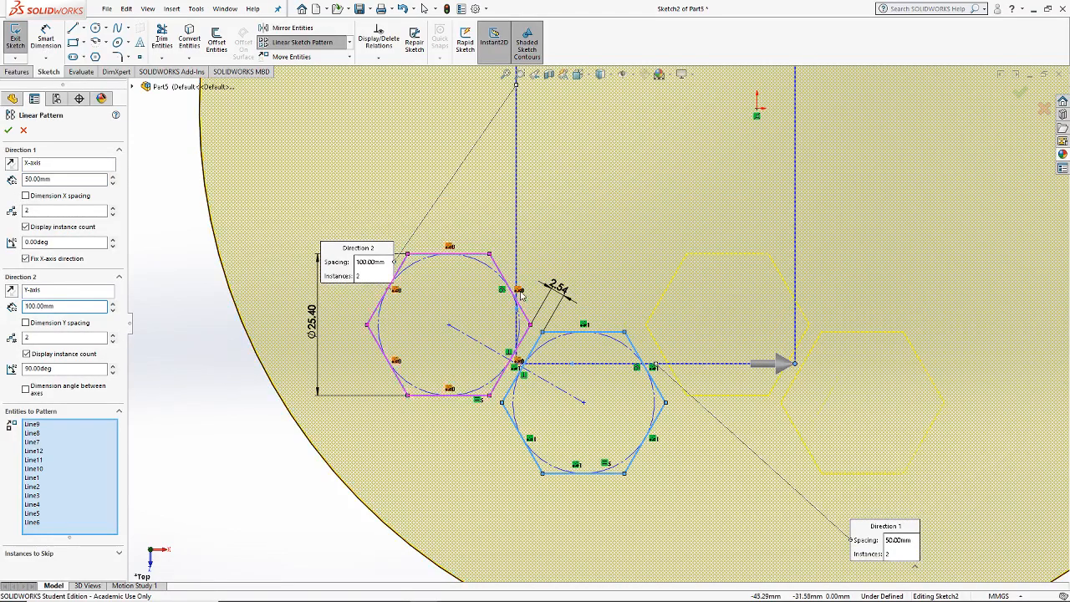
Step: Set the pattern to 5 instances along X and 3 along Y, and create it
scroll(642, 197, up, 3)
scroll(657, 226, up, 2)
scroll(657, 226, down, 2)
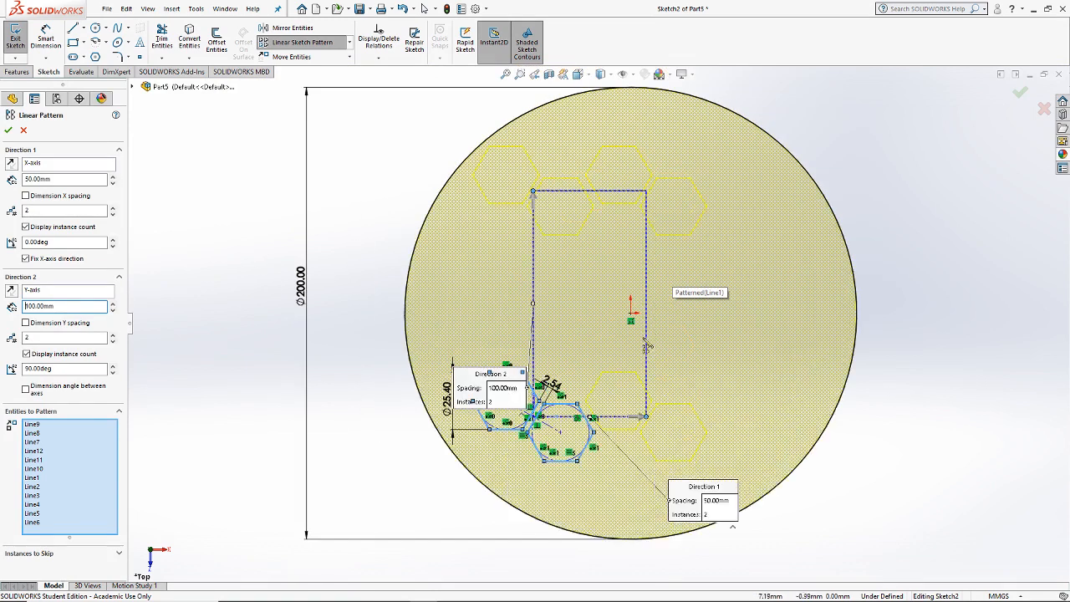
click(113, 207)
click(112, 207)
click(112, 207)
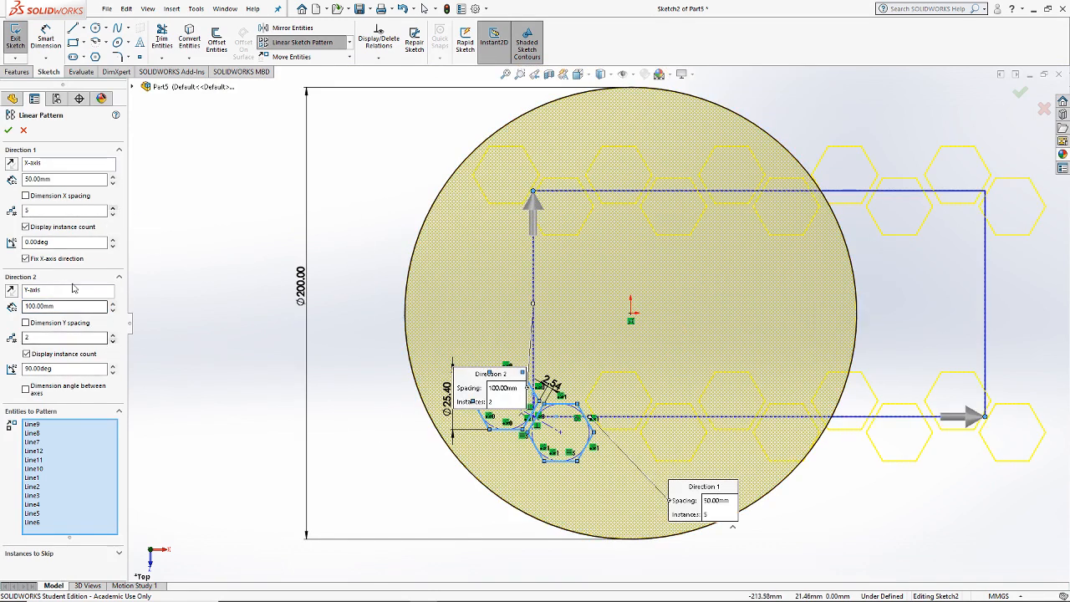
click(8, 129)
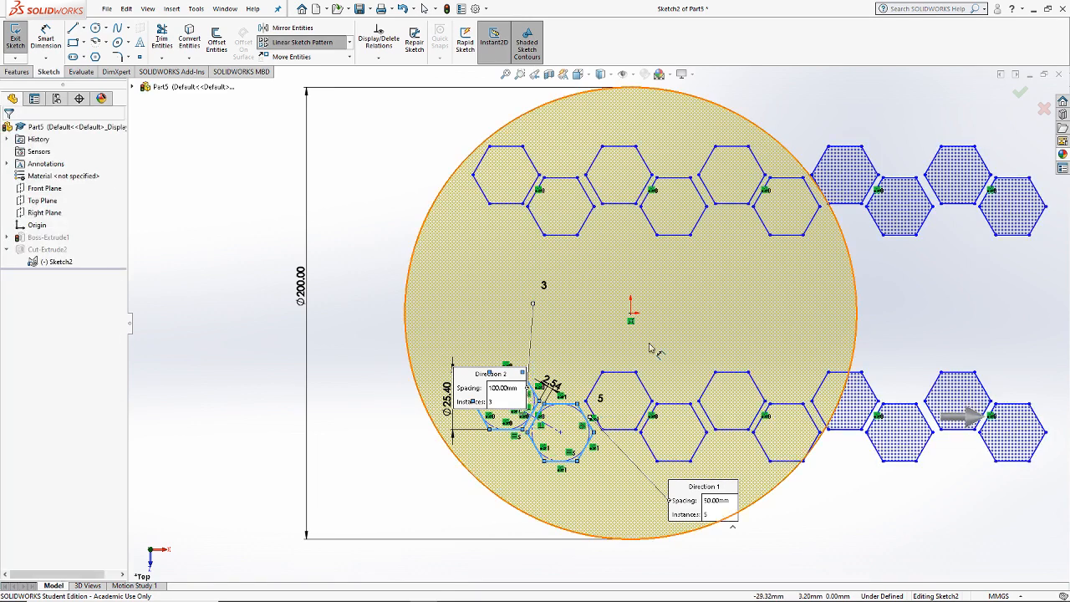
Step: Fix the centre point of the first seed hexagon, the one carrying the diameter dimension
scroll(702, 491, up, 2)
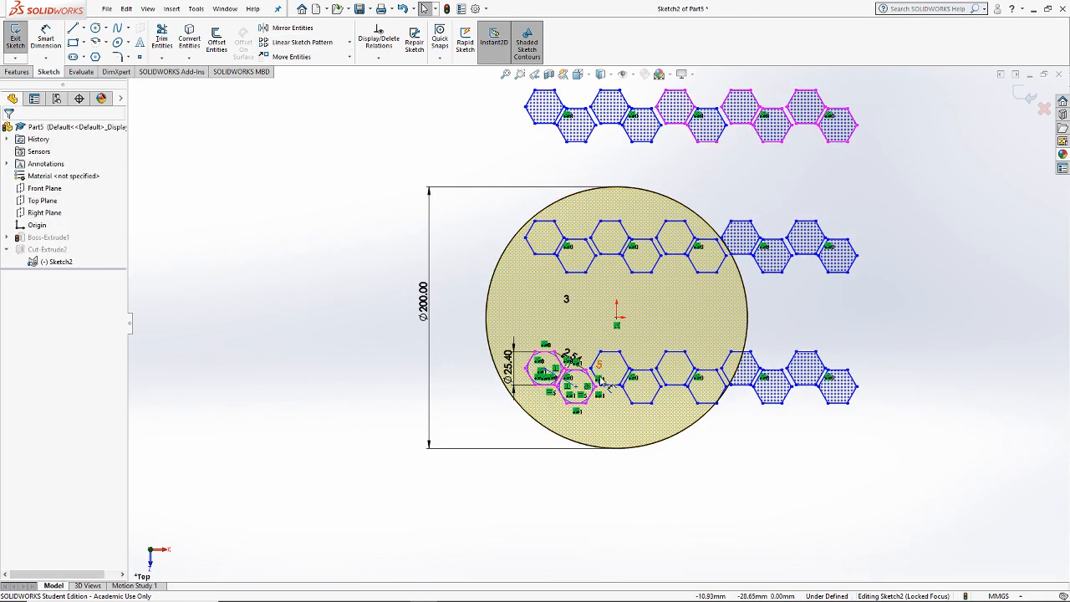
scroll(645, 306, down, 1)
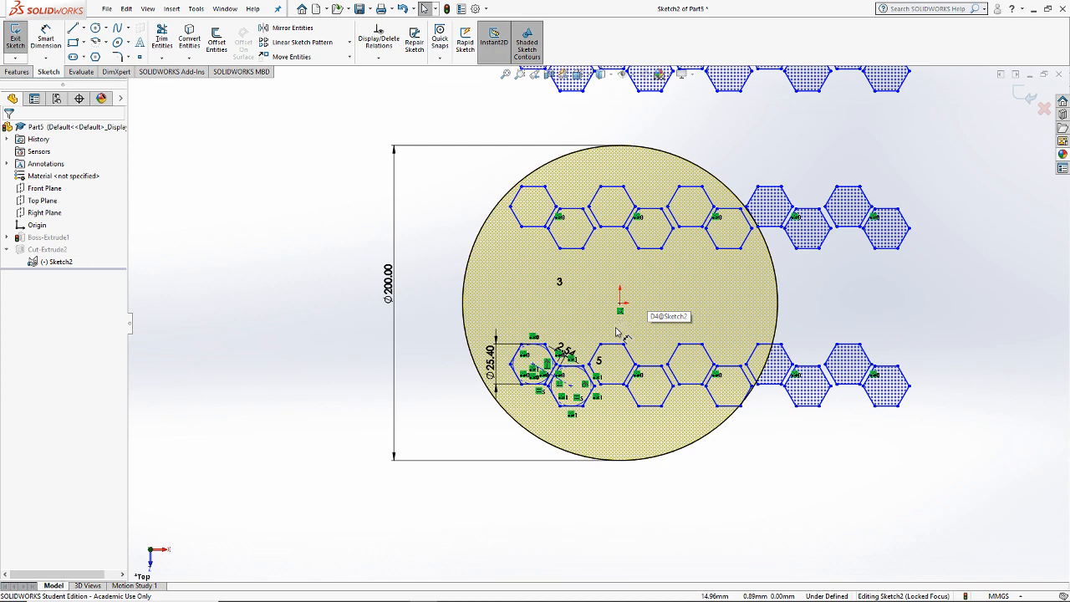
scroll(595, 358, down, 10)
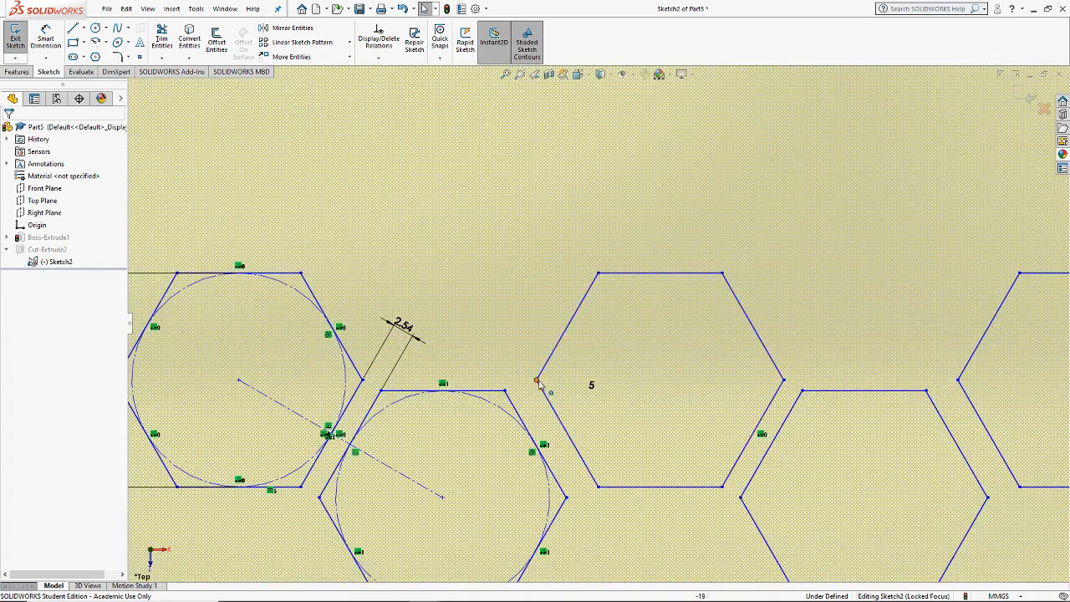
right_click(239, 380)
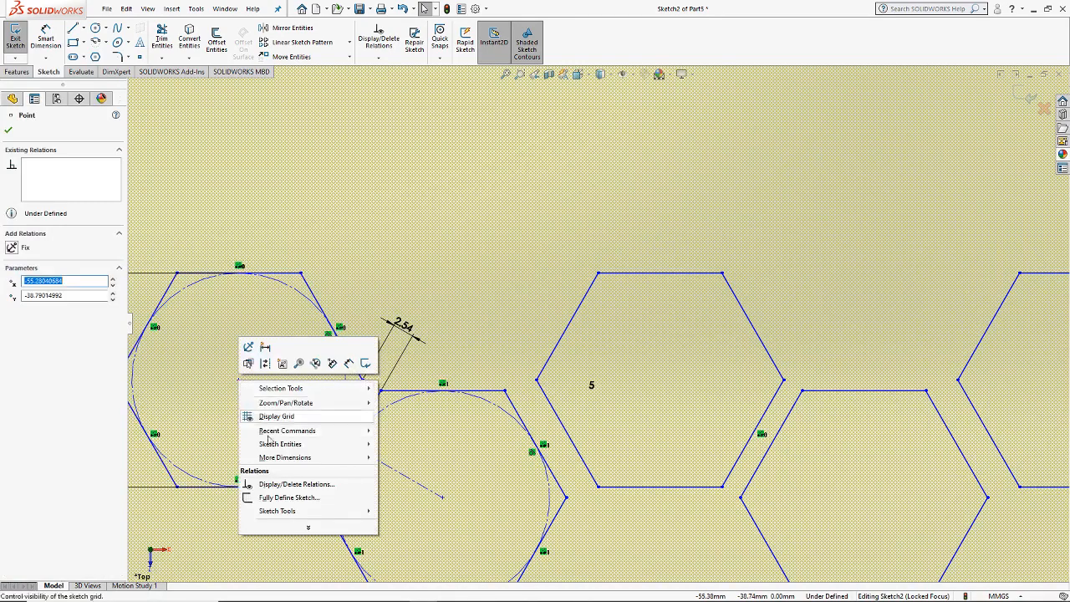
click(11, 249)
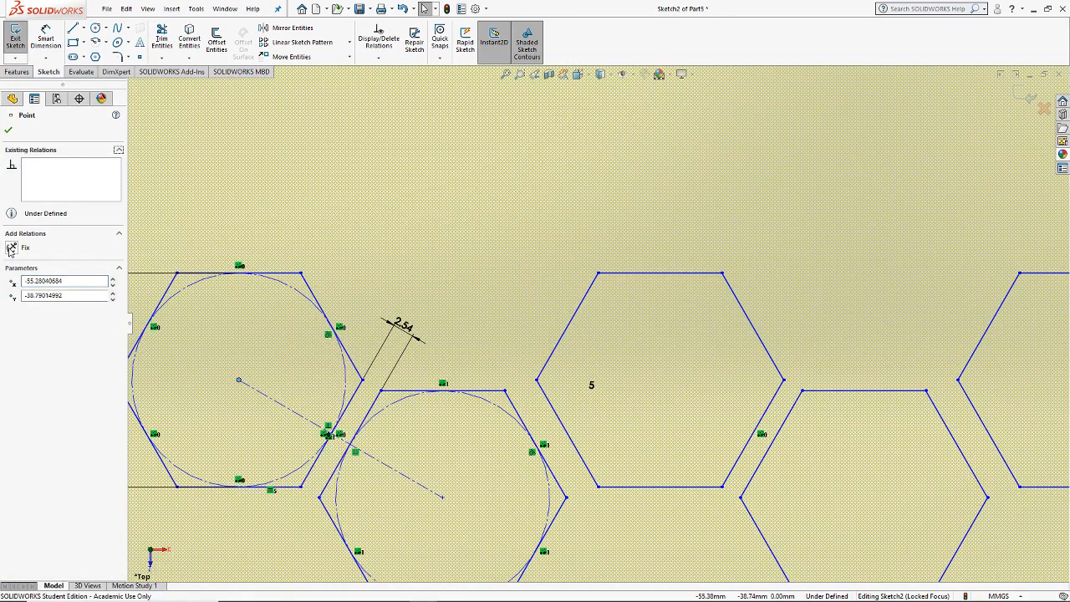
click(11, 249)
scroll(593, 326, up, 3)
click(335, 485)
scroll(495, 354, down, 5)
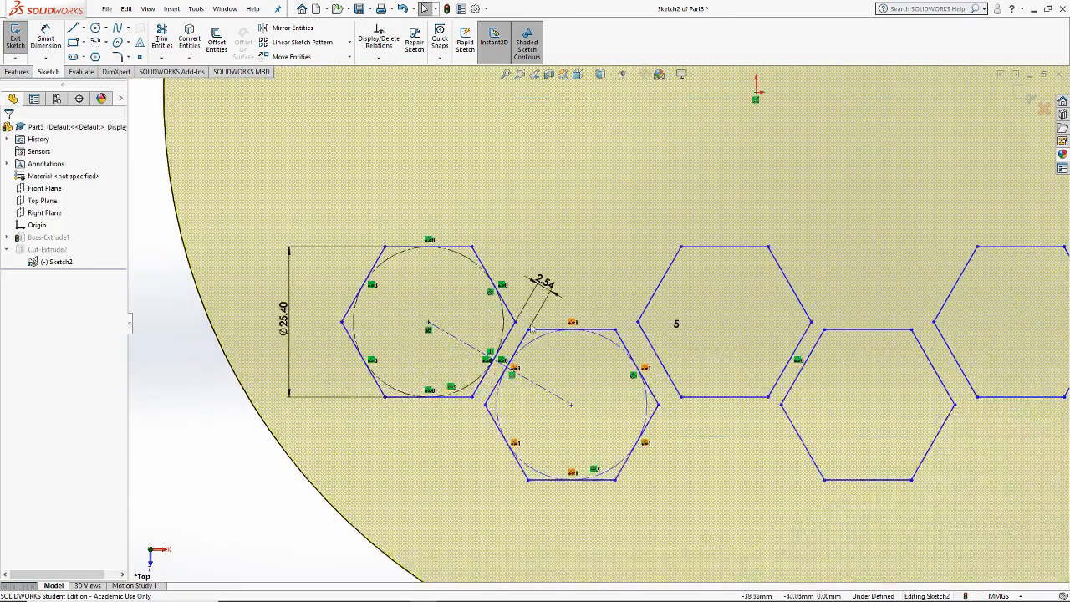
Step: Add a horizontal relation between the first seed hexagon's centre and its vertex facing the second seed hexagon
click(516, 333)
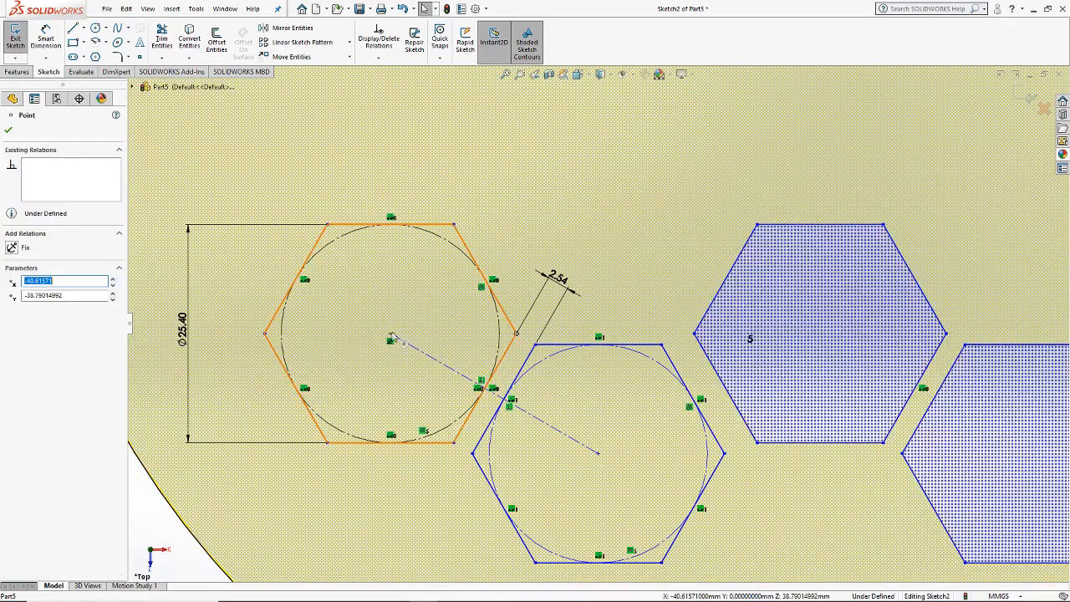
ctrl+click(390, 334)
click(21, 312)
scroll(595, 325, up, 3)
key(Escape)
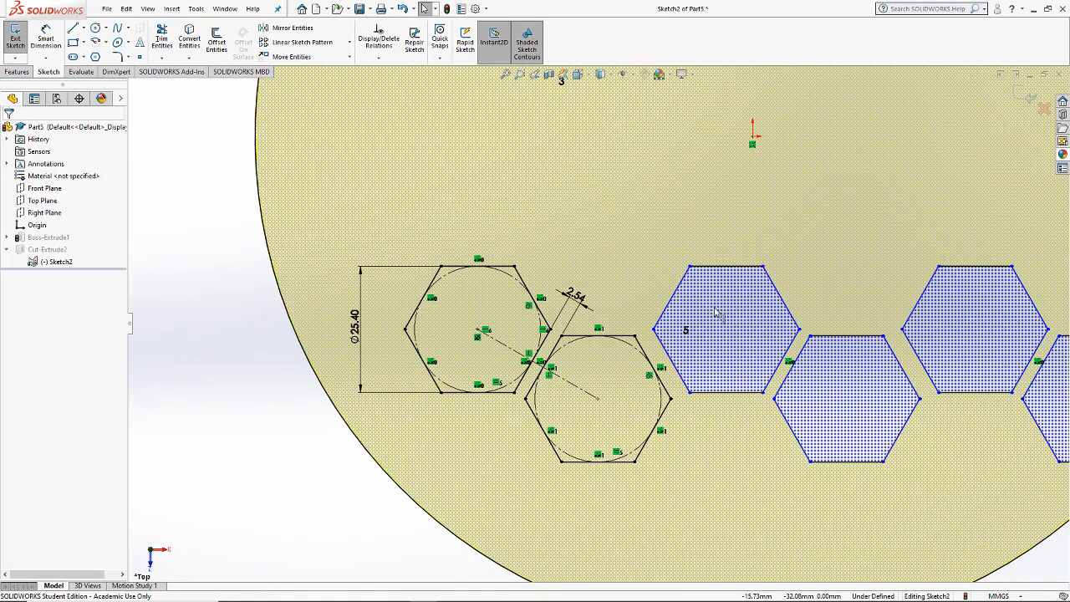
Step: Dimension the gap between the second seed hexagon and the facing parallel edge of the adjacent patterned hexagon as 0.1 in
mouse_move(817, 295)
mouse_down()
mouse_move(868, 285)
mouse_move(554, 284)
mouse_move(693, 296)
mouse_move(552, 301)
mouse_move(613, 318)
mouse_move(470, 327)
mouse_move(535, 318)
mouse_move(484, 339)
mouse_move(518, 359)
mouse_move(506, 370)
mouse_move(522, 371)
mouse_move(508, 410)
mouse_up()
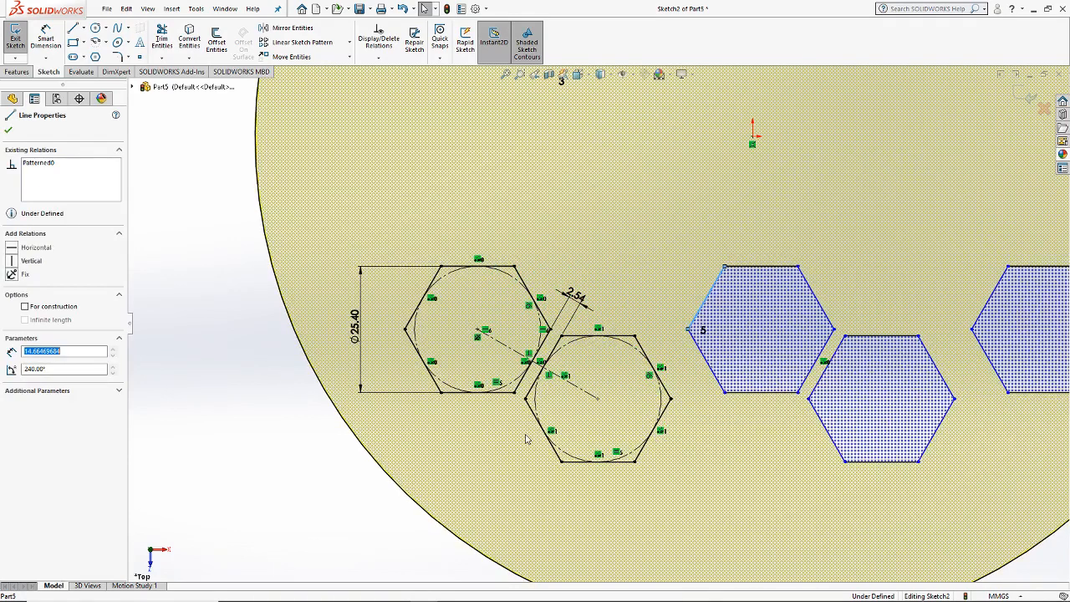
click(199, 236)
scroll(199, 237, up, 2)
click(46, 38)
scroll(667, 335, down, 5)
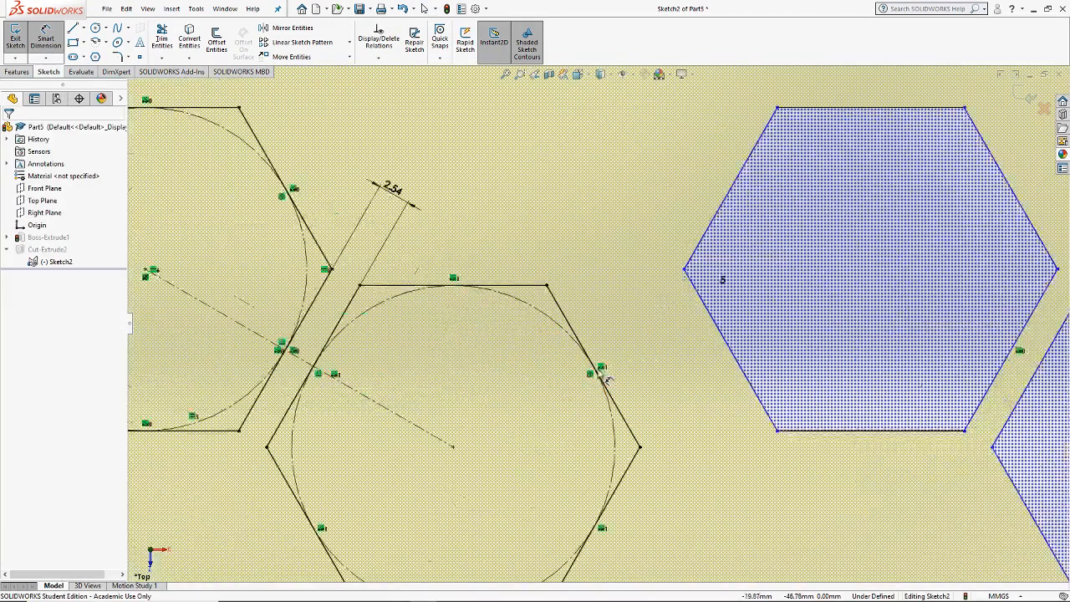
click(565, 300)
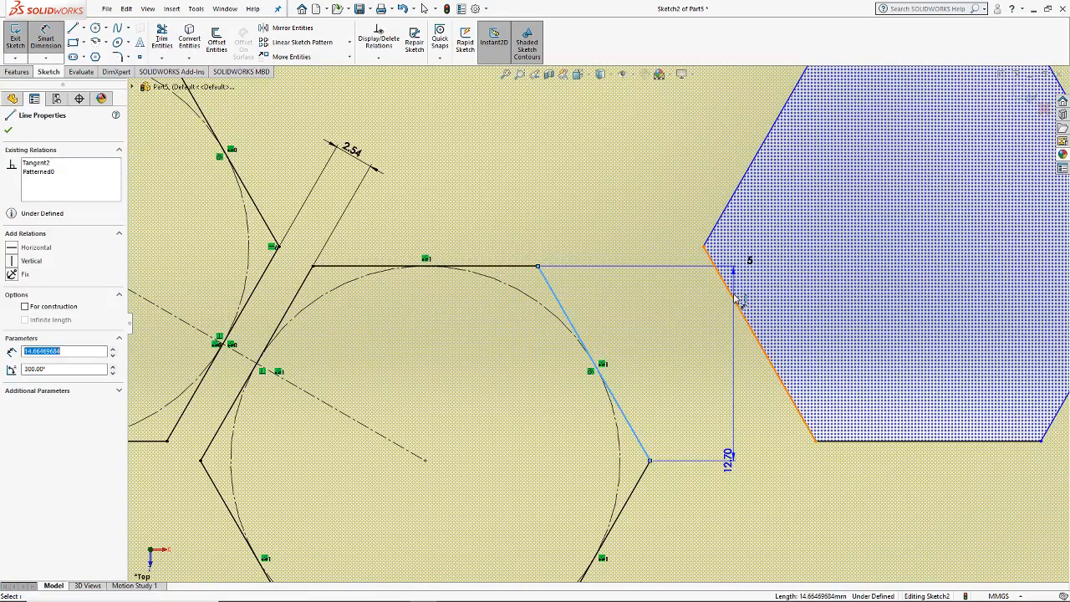
click(797, 410)
click(791, 522)
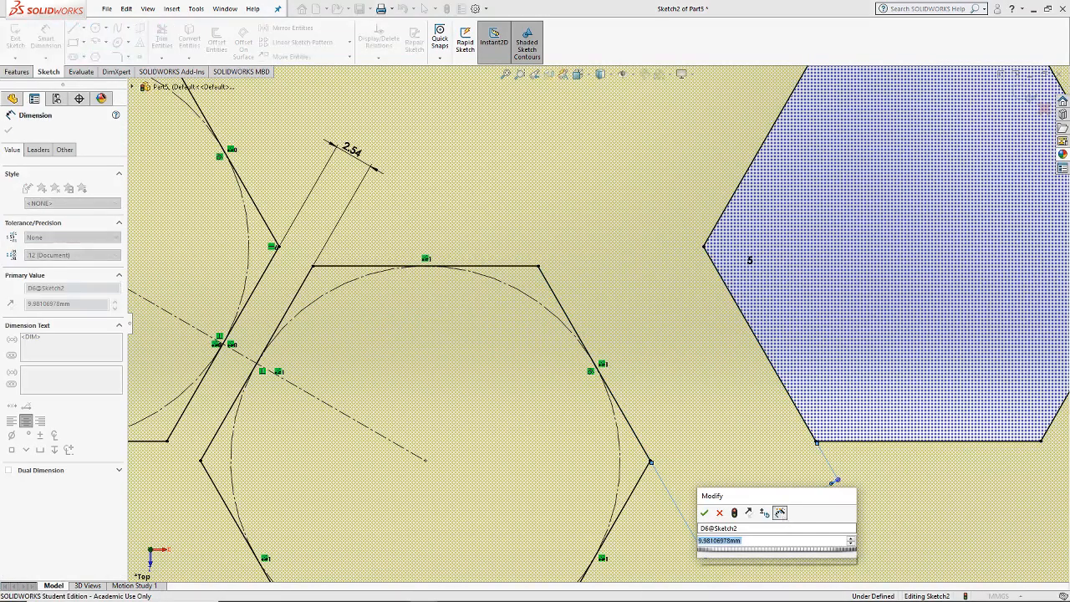
text(0.1in)
key(Return)
scroll(733, 401, up, 8)
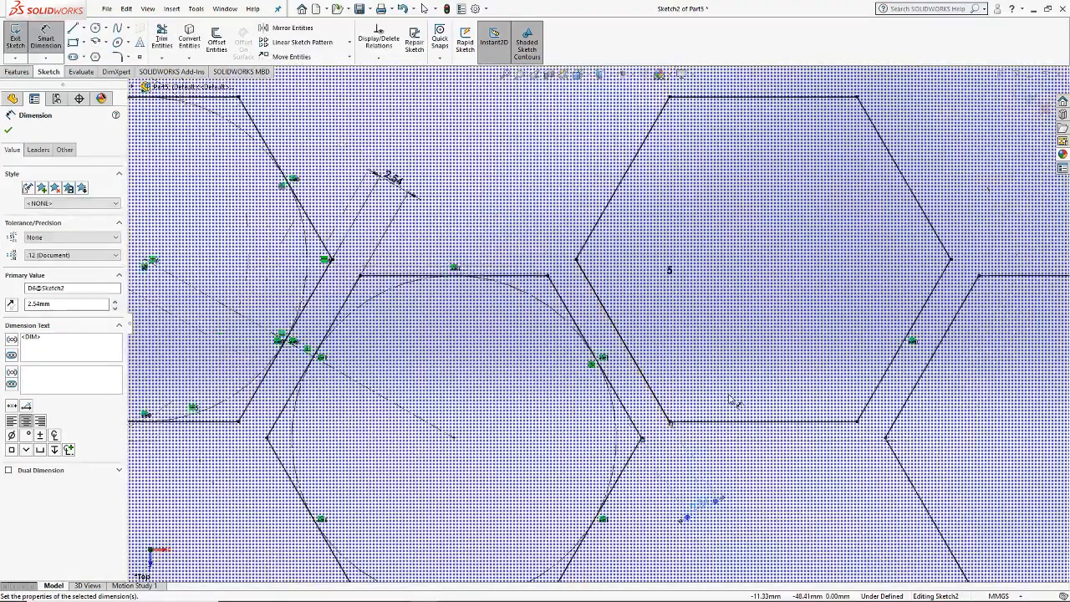
Step: Dimension the vertical gap between the first seed hexagon's upper edge and the patterned hexagon above it as 2.54 mm
scroll(915, 389, up, 3)
scroll(677, 343, down, 3)
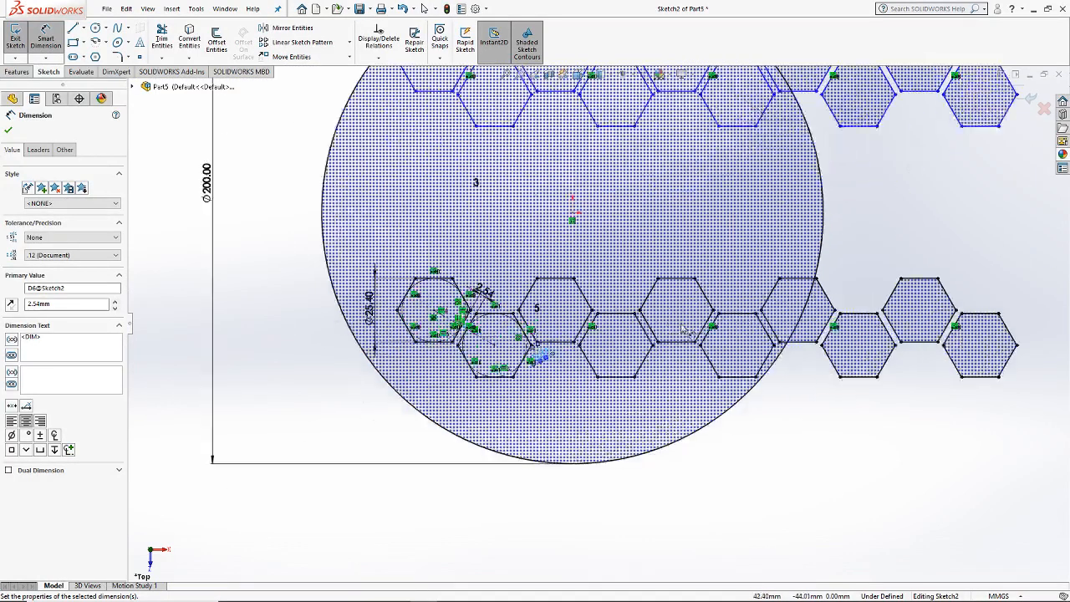
scroll(453, 172, up, 3)
scroll(468, 186, down, 3)
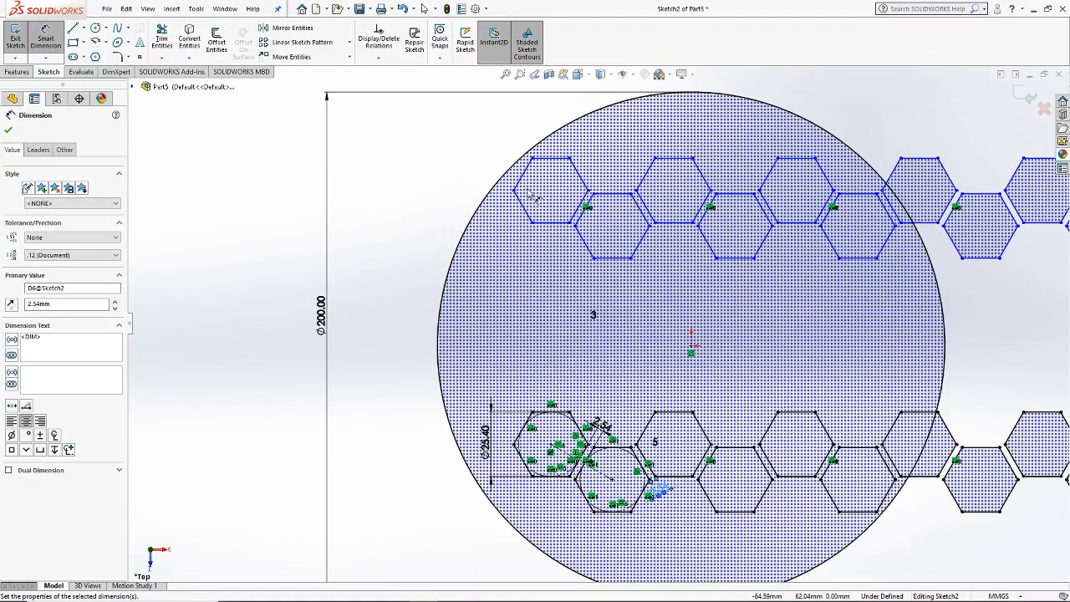
scroll(540, 230, down, 1)
click(566, 235)
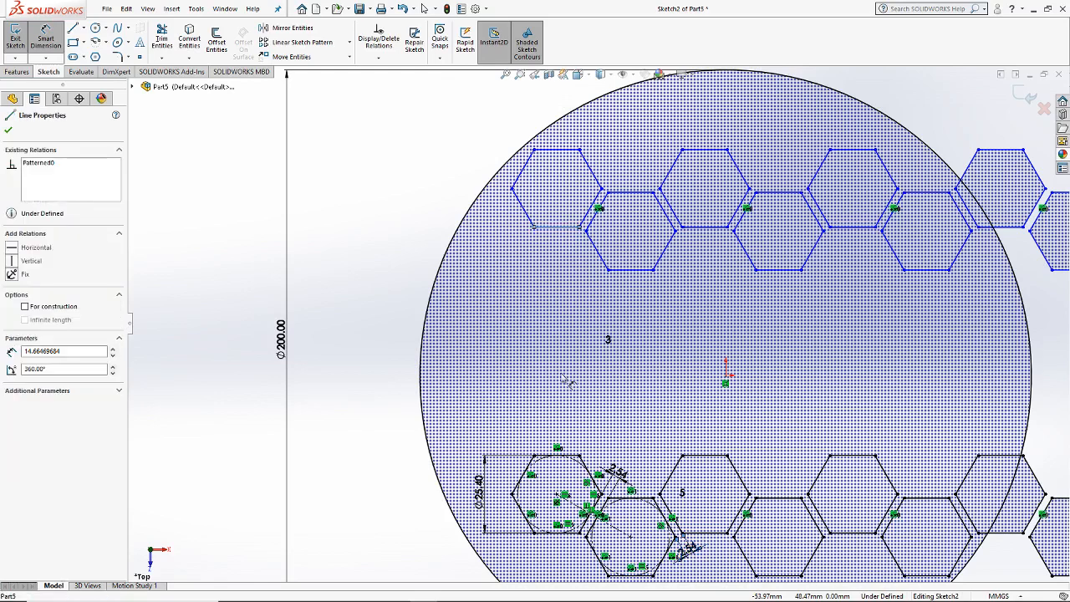
scroll(581, 451, down, 3)
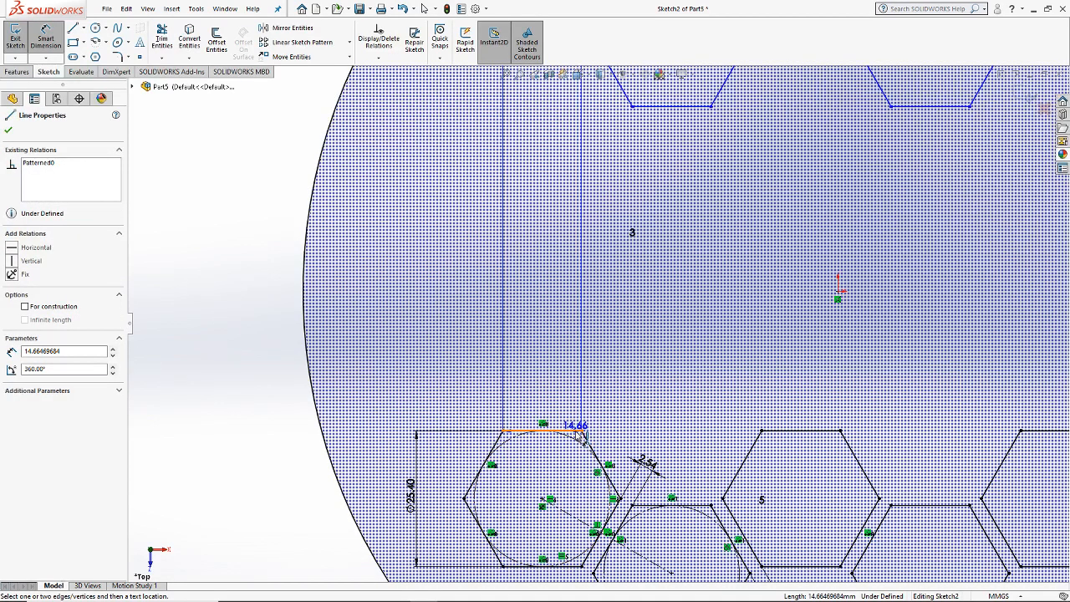
click(416, 263)
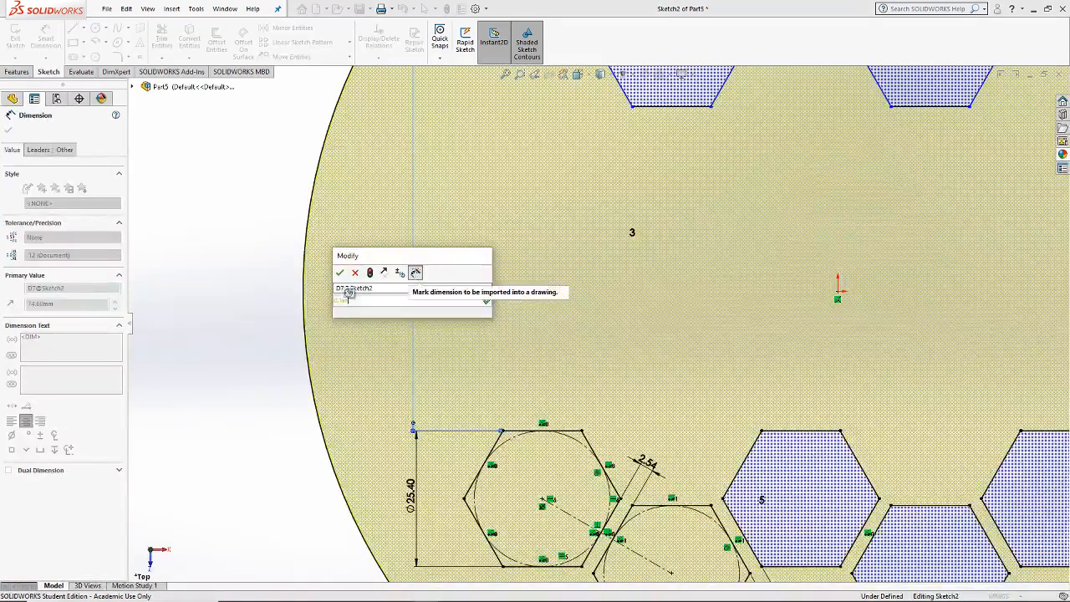
key(Return)
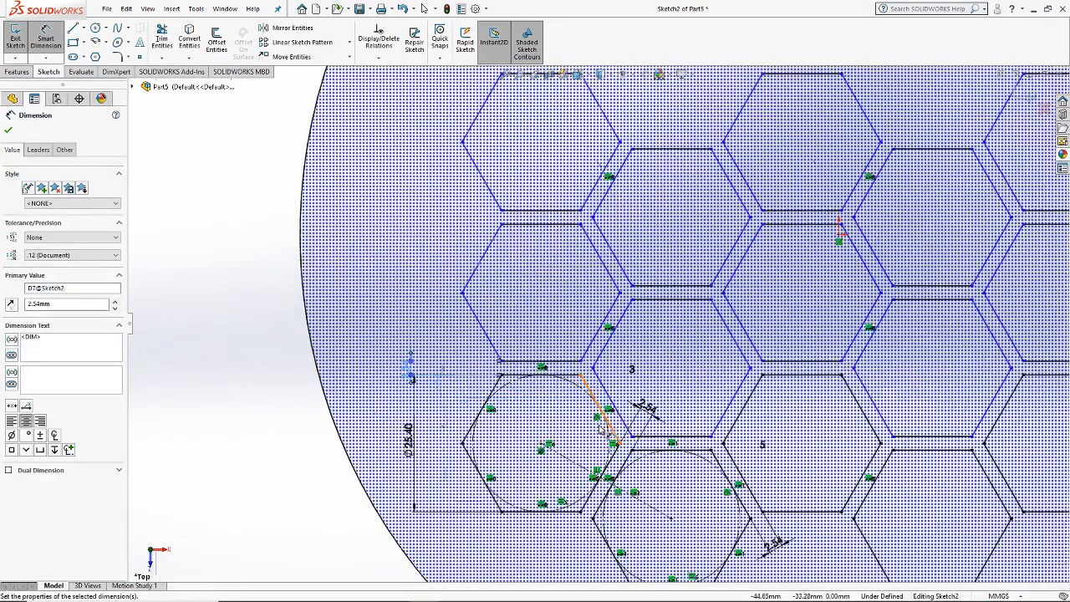
Step: Add a vertical relation between the first seed hexagon's outer vertex and the matching vertex of the patterned hexagon above it
key(Escape)
scroll(585, 326, up, 5)
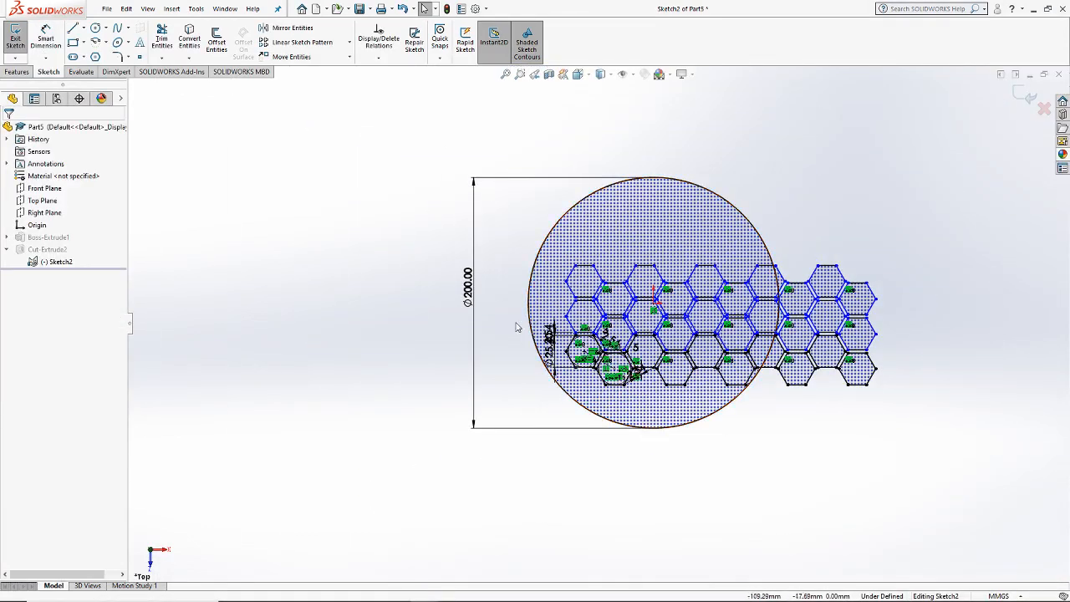
scroll(516, 327, down, 2)
scroll(504, 315, down, 4)
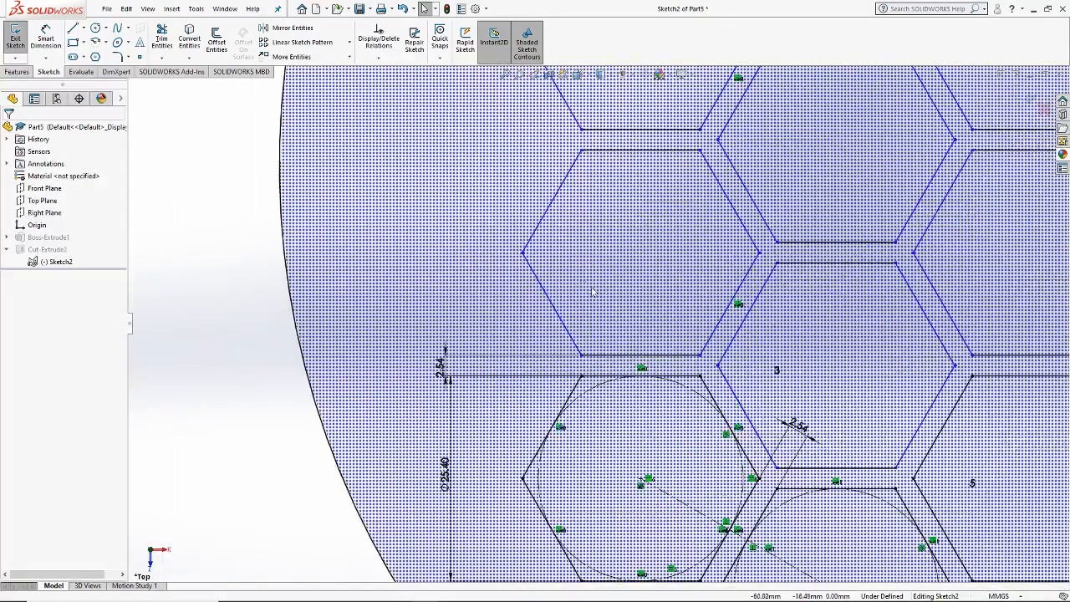
click(523, 252)
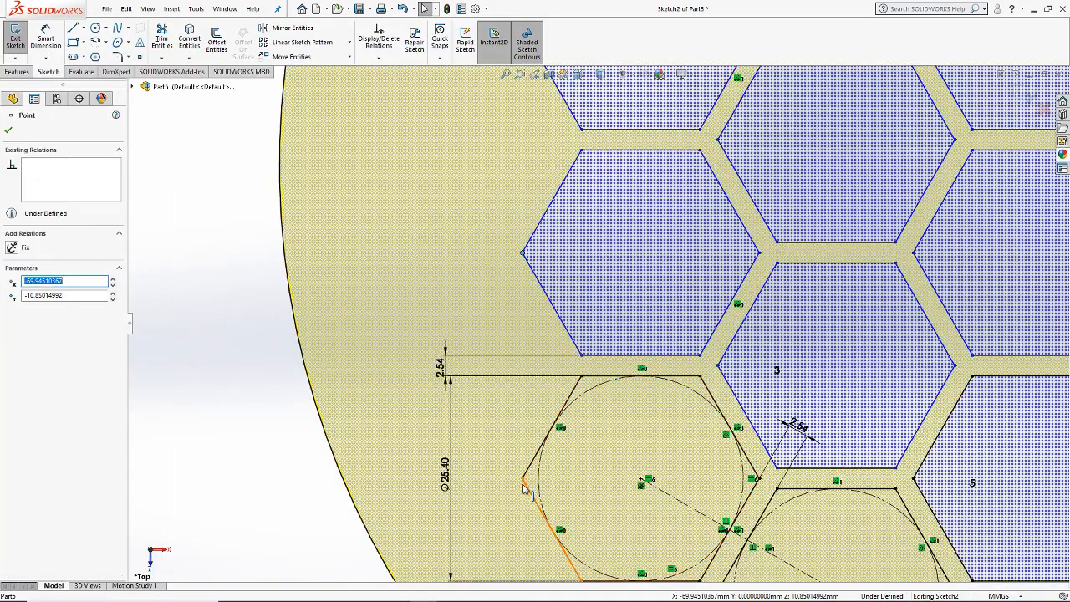
ctrl+click(522, 479)
click(30, 324)
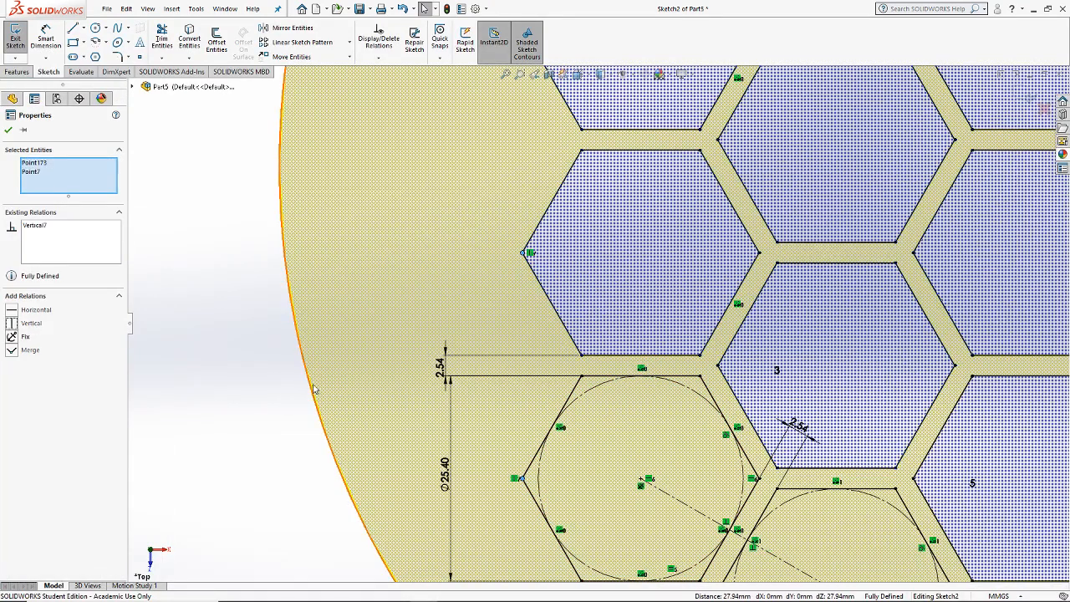
scroll(370, 399, up, 8)
click(784, 401)
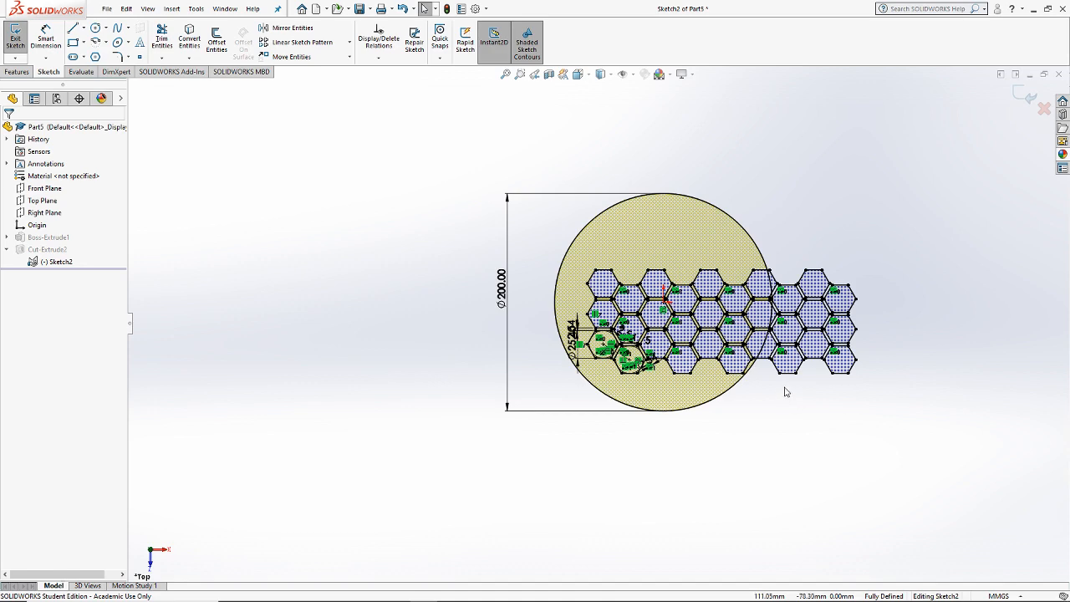
Step: Move the pattern's two instance-count labels clear of the hexagons and set the horizontal instance count to 4
scroll(777, 341, down, 4)
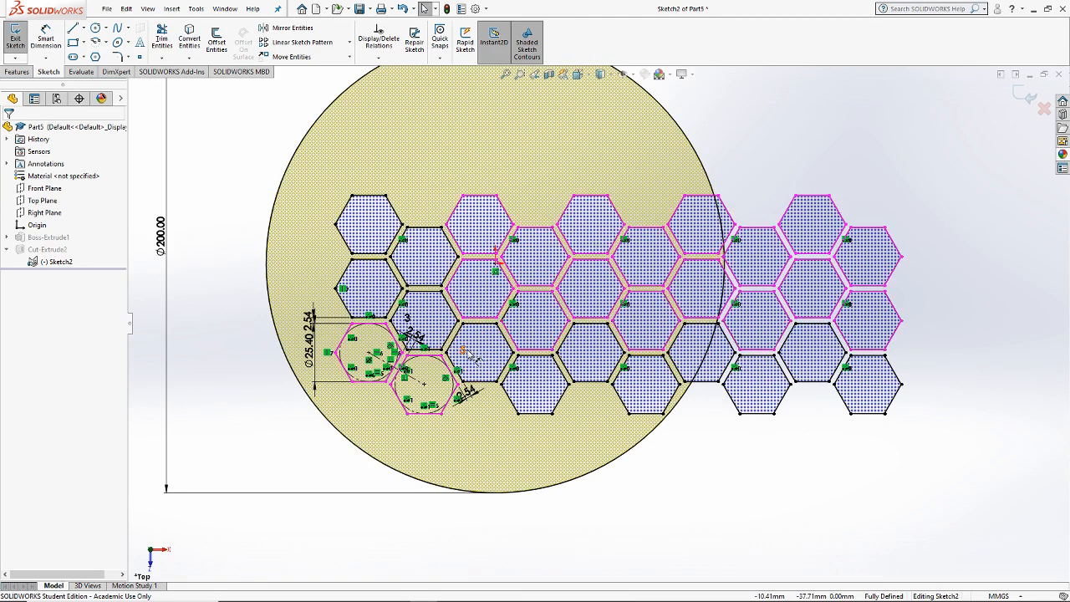
drag(464, 351, 490, 439)
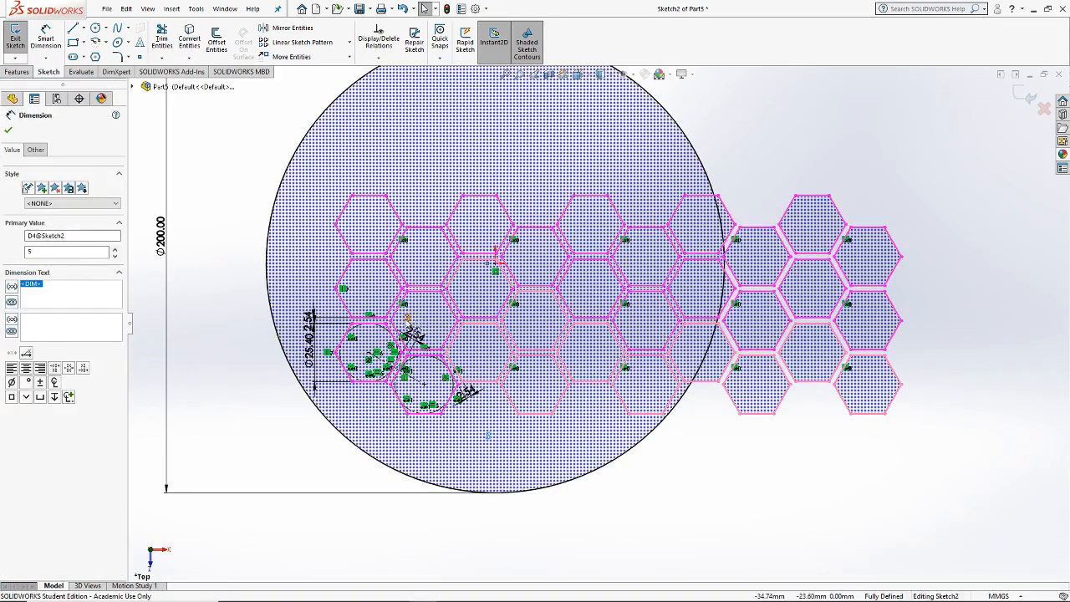
click(316, 522)
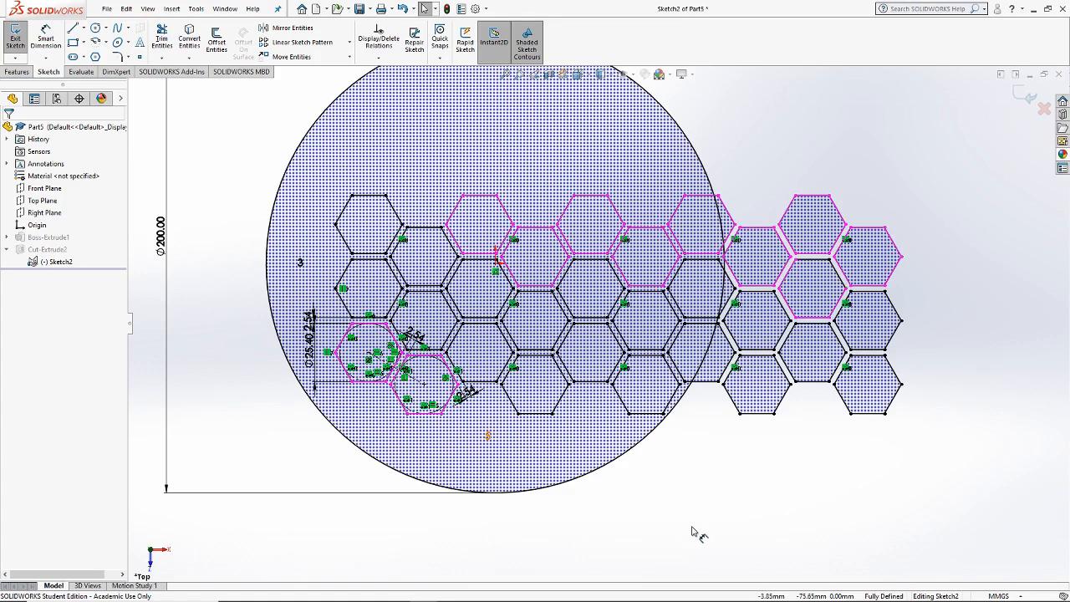
double_click(489, 435)
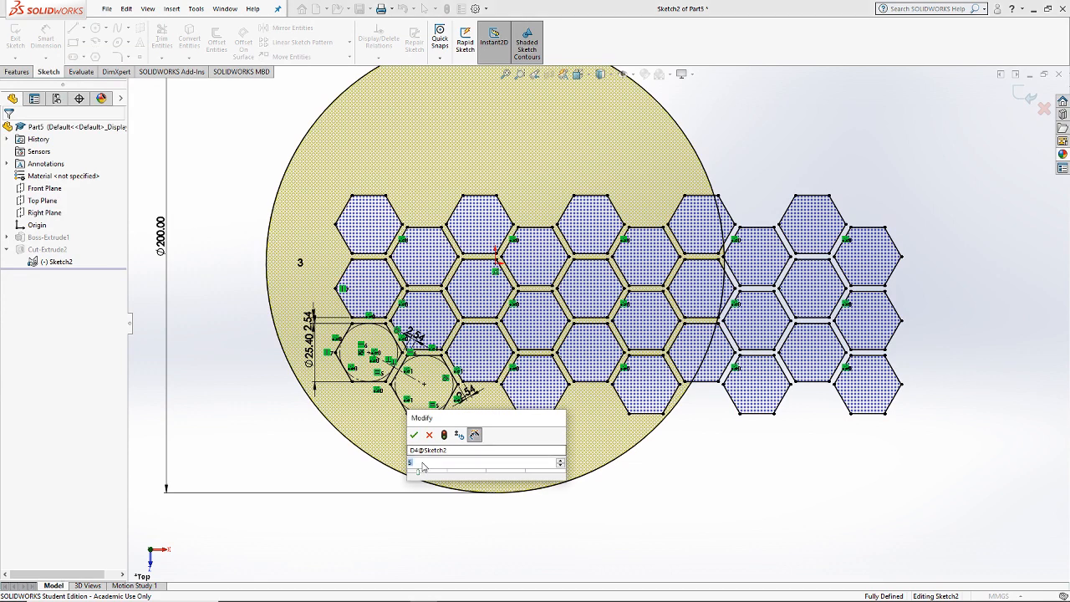
key(Return)
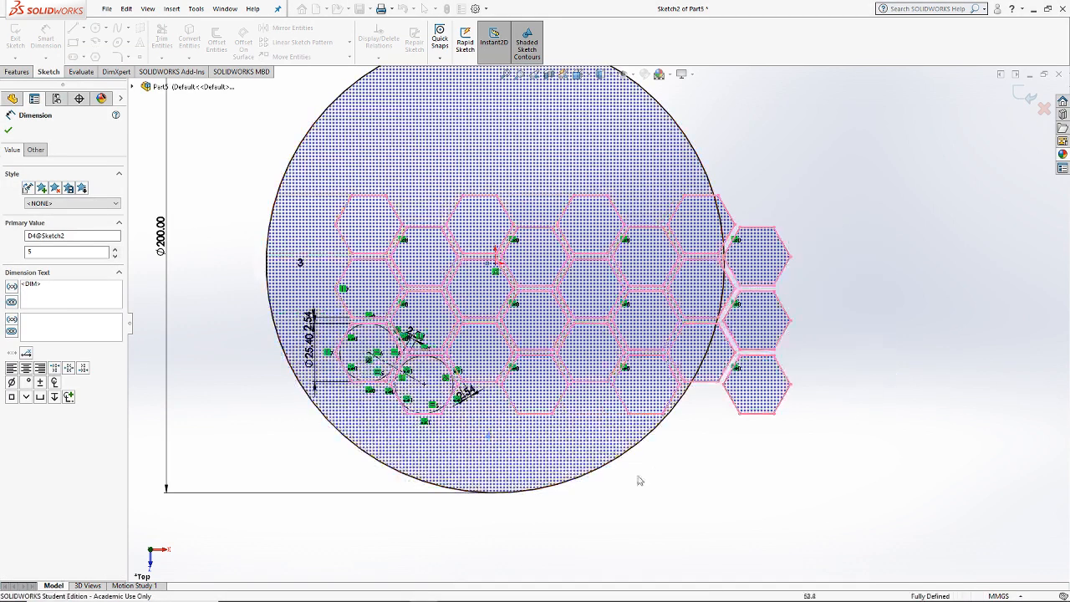
Step: Set the sketch pattern's vertical instance count to 7
double_click(386, 305)
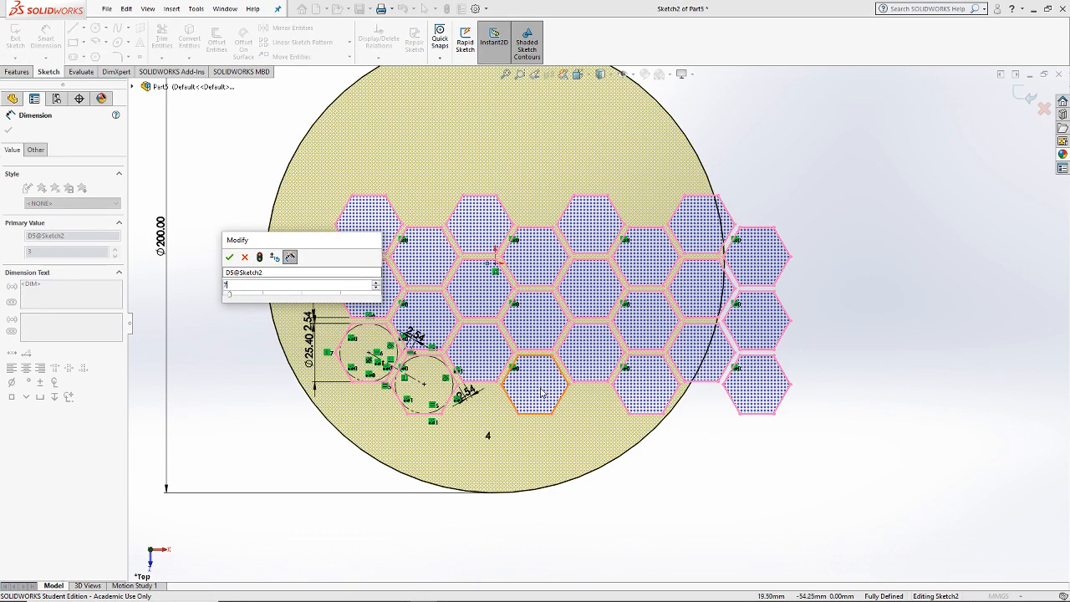
key(Return)
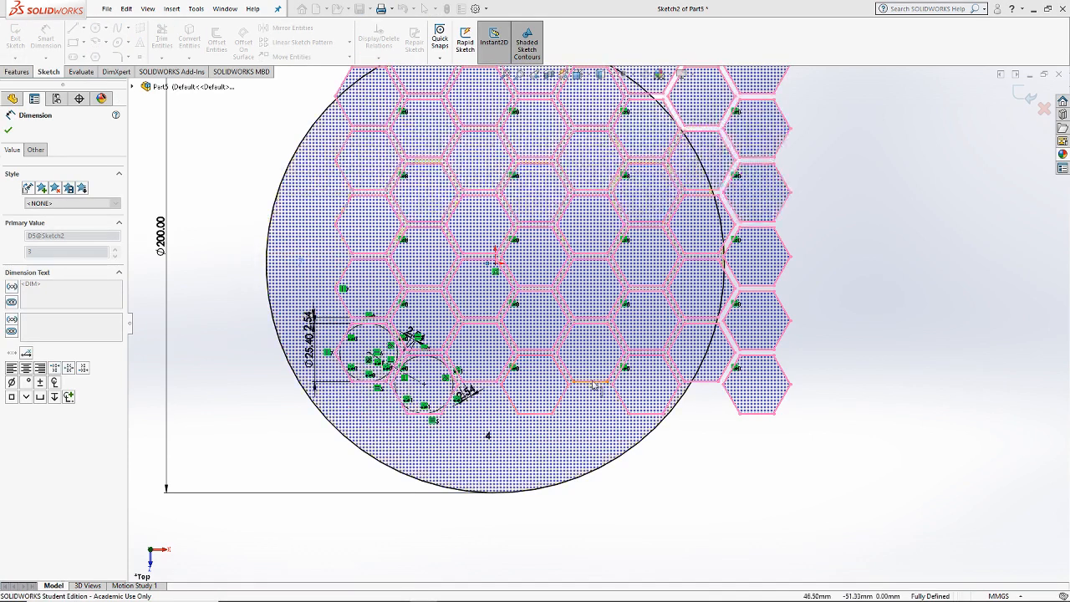
scroll(576, 373, up, 4)
click(599, 525)
scroll(554, 395, down, 4)
scroll(556, 343, up, 3)
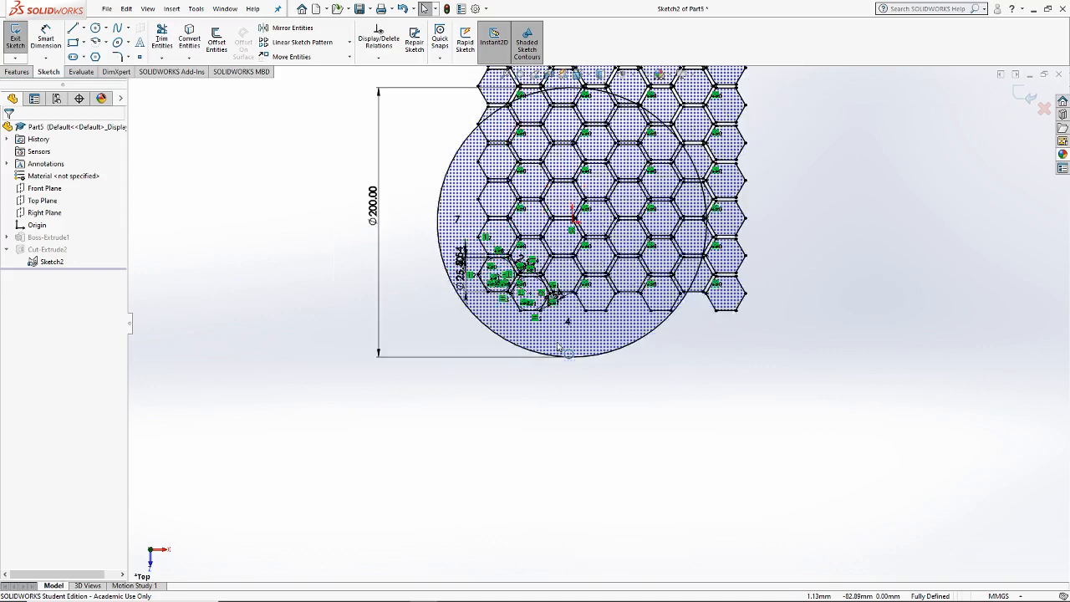
Step: Delete the fix relation on the first seed hexagon's centre point and shift the freed hexagon pattern across the disc
scroll(565, 282, down, 2)
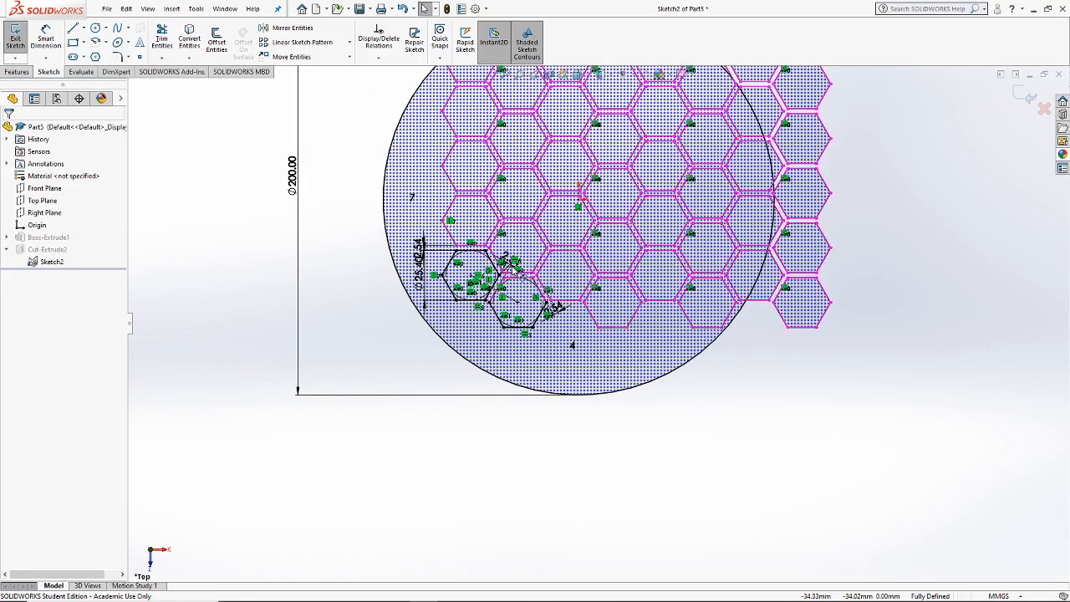
scroll(480, 284, down, 1)
scroll(484, 311, down, 3)
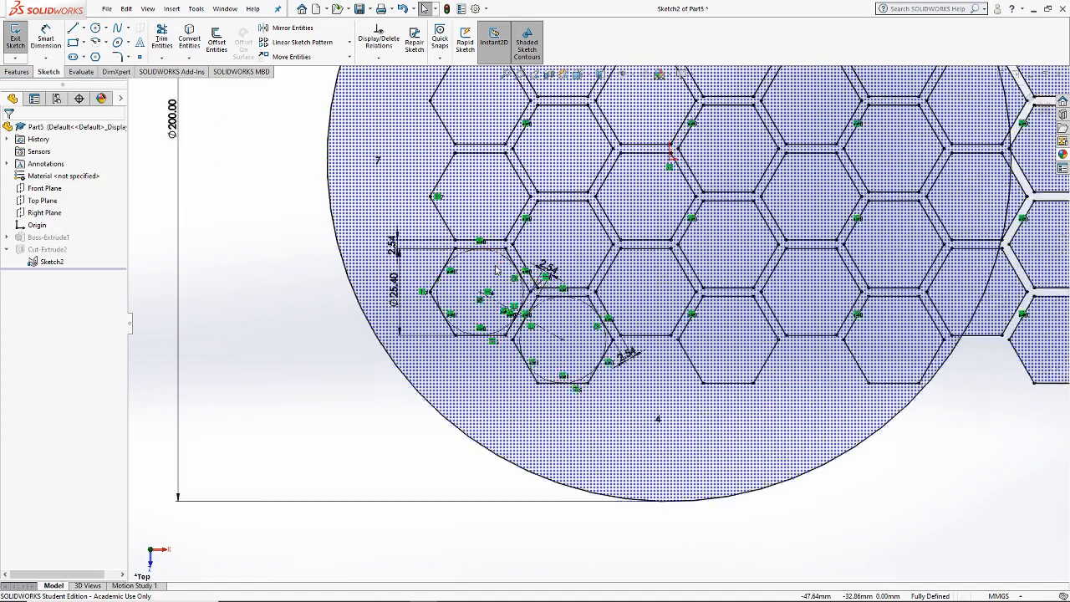
key(Delete)
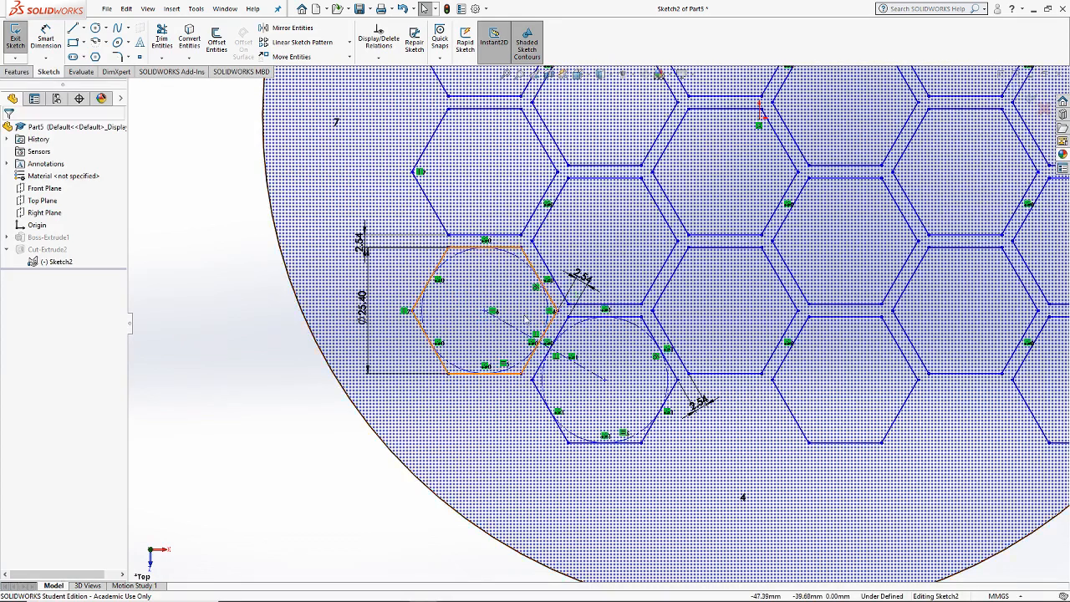
scroll(590, 341, up, 6)
click(655, 231)
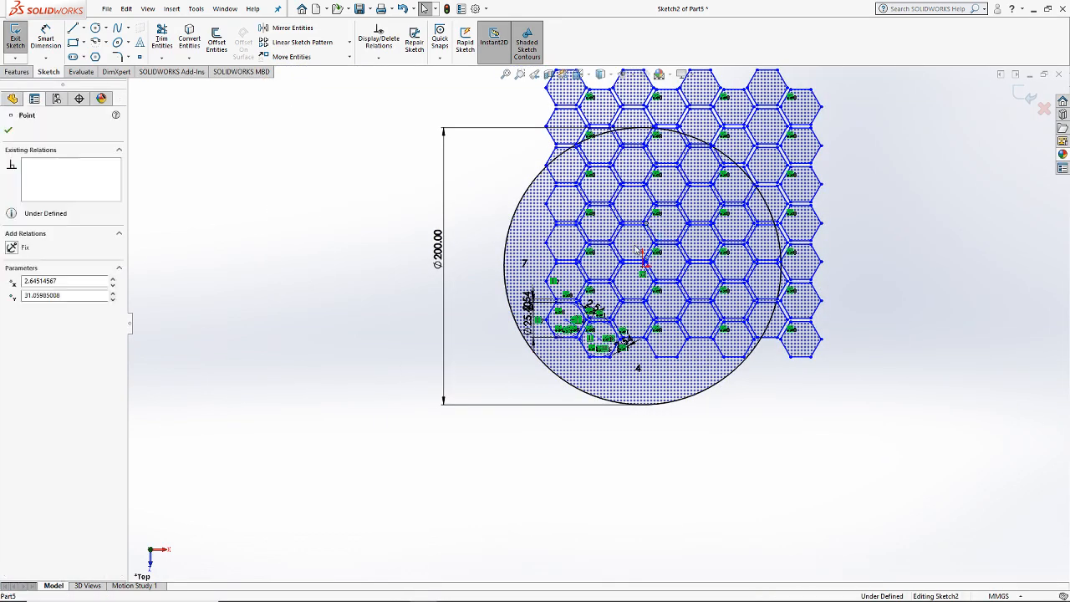
mouse_move(610, 295)
mouse_down()
mouse_move(611, 244)
mouse_move(586, 292)
mouse_move(617, 282)
mouse_move(589, 276)
mouse_move(647, 227)
mouse_up()
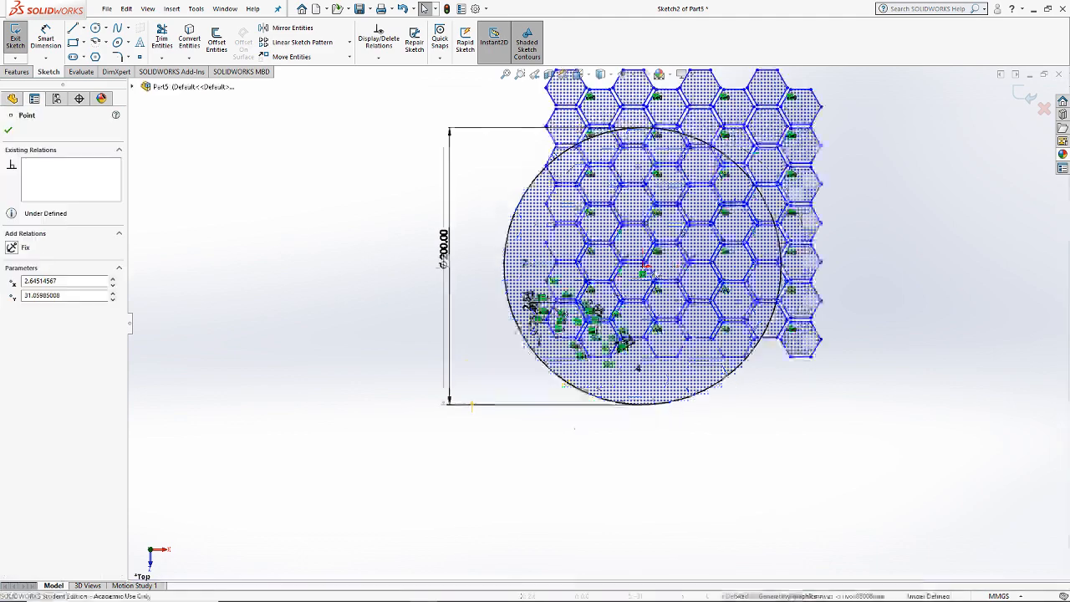
Step: Try a vertical relation between the origin and the upper edge's midpoint of the hexagon just below it
scroll(658, 250, down, 6)
scroll(602, 300, down, 3)
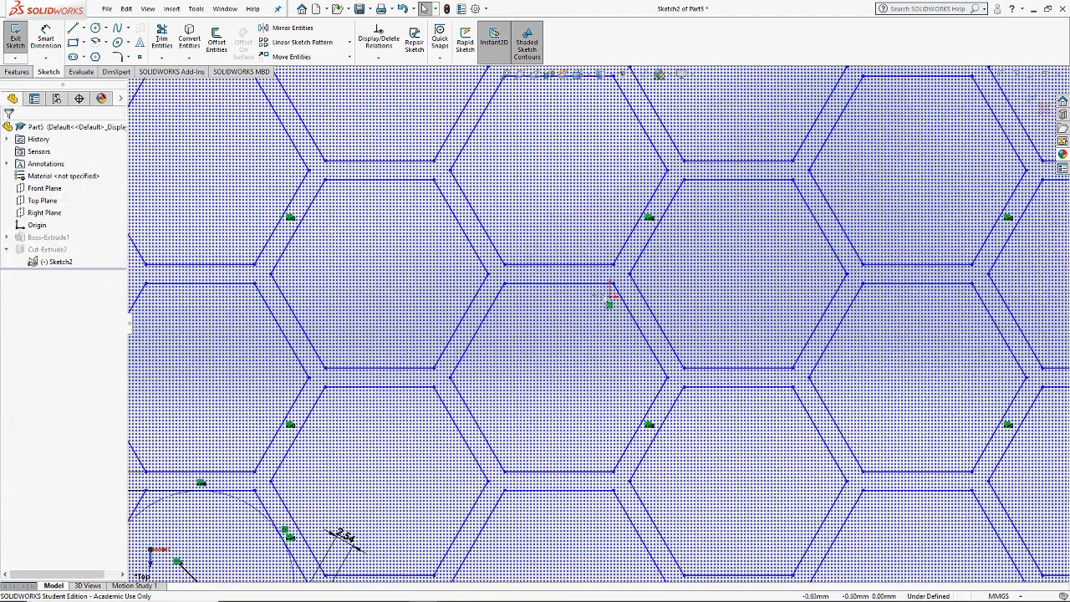
right_click(579, 288)
click(610, 300)
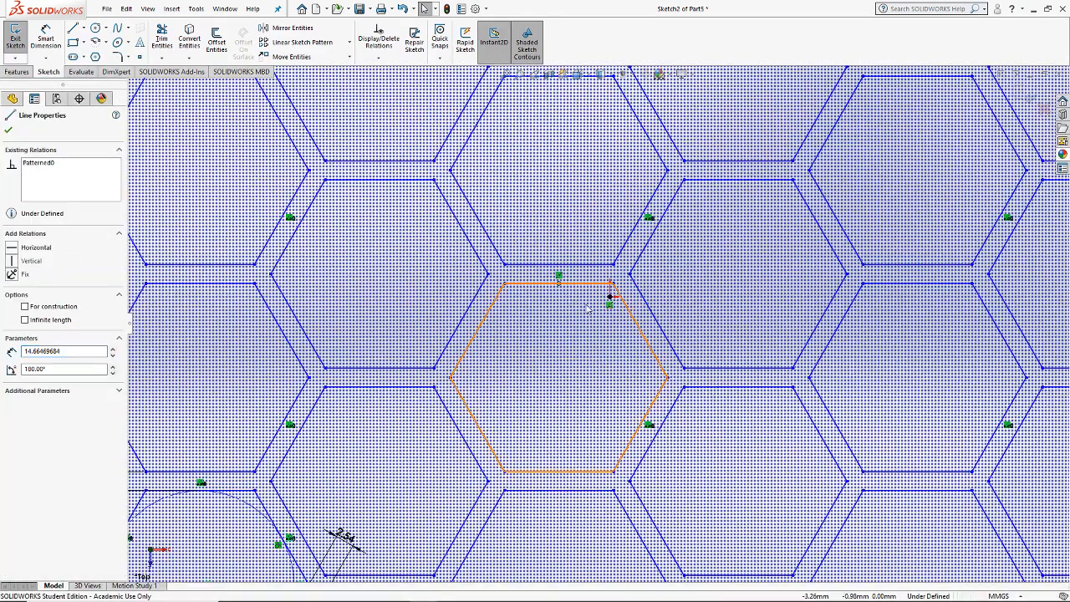
ctrl+click(611, 299)
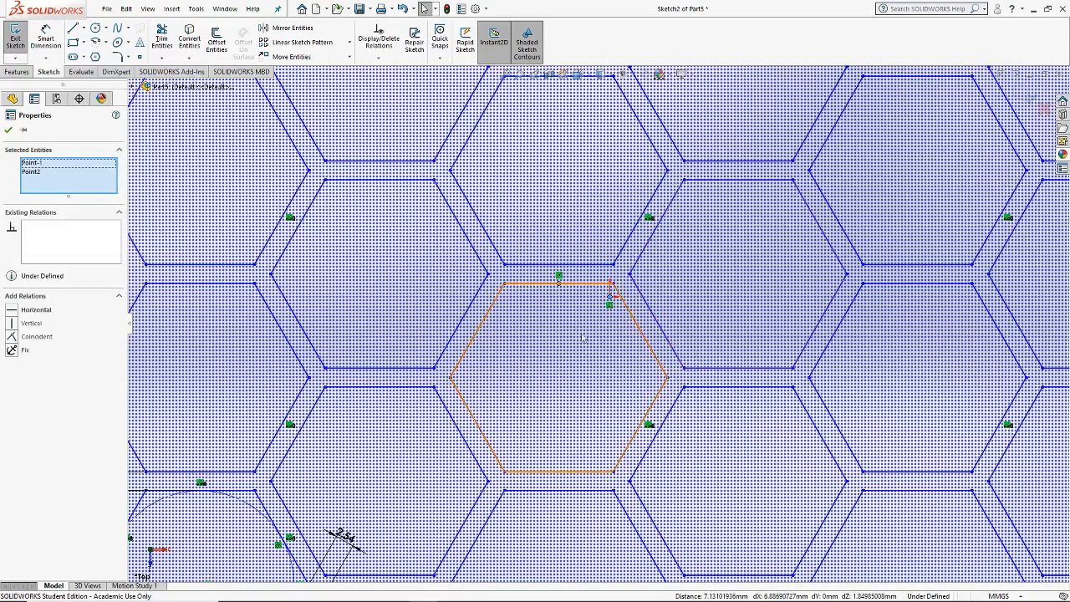
click(21, 324)
scroll(724, 456, up, 6)
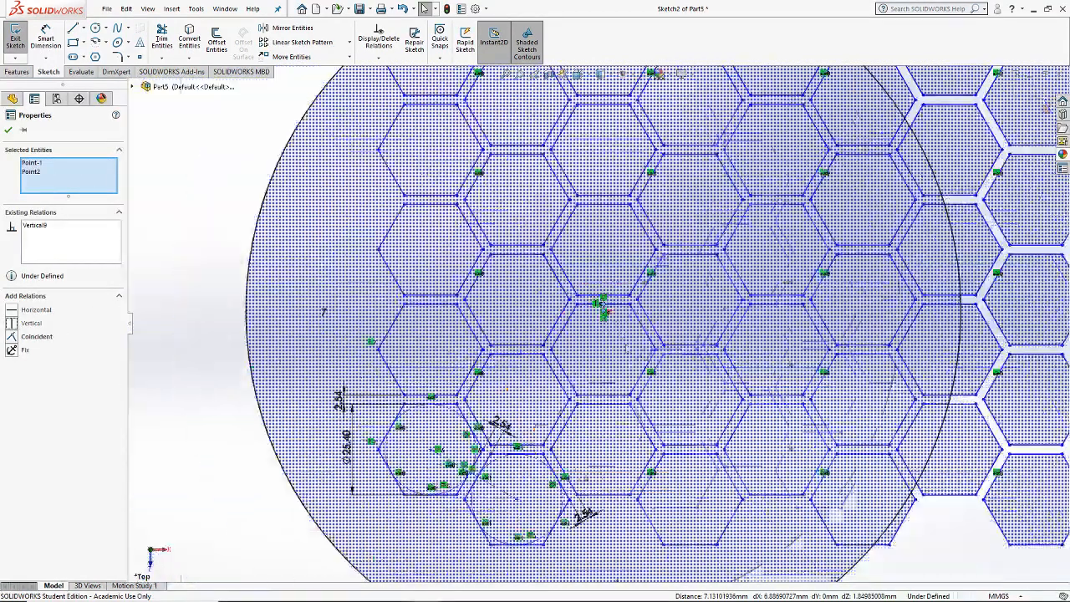
scroll(589, 272, up, 6)
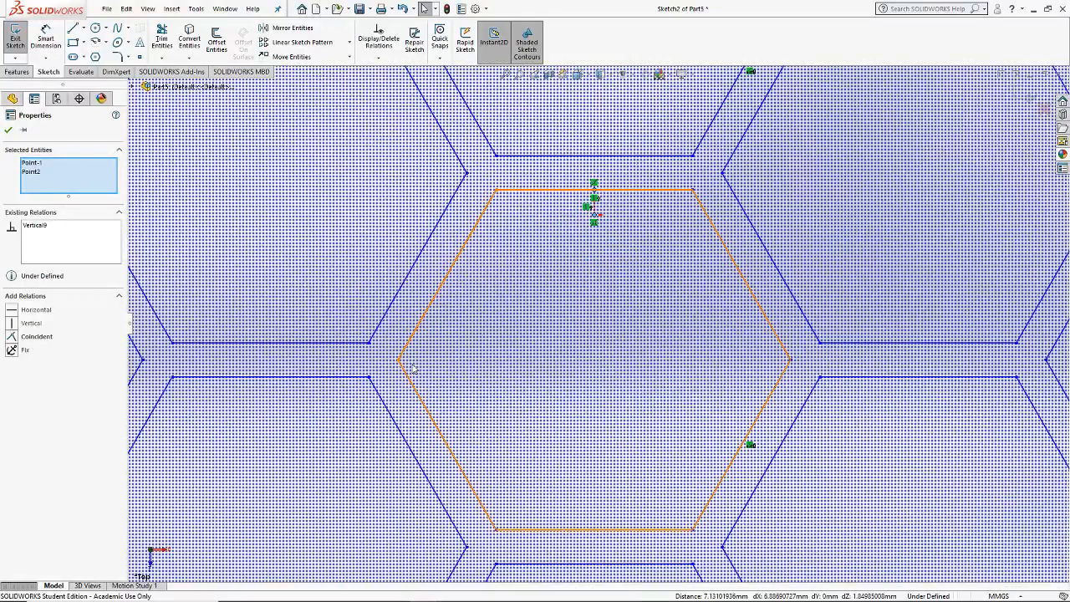
Step: Try a horizontal relation between that hexagon's vertex and the origin, and undo both relations to the origin
click(399, 360)
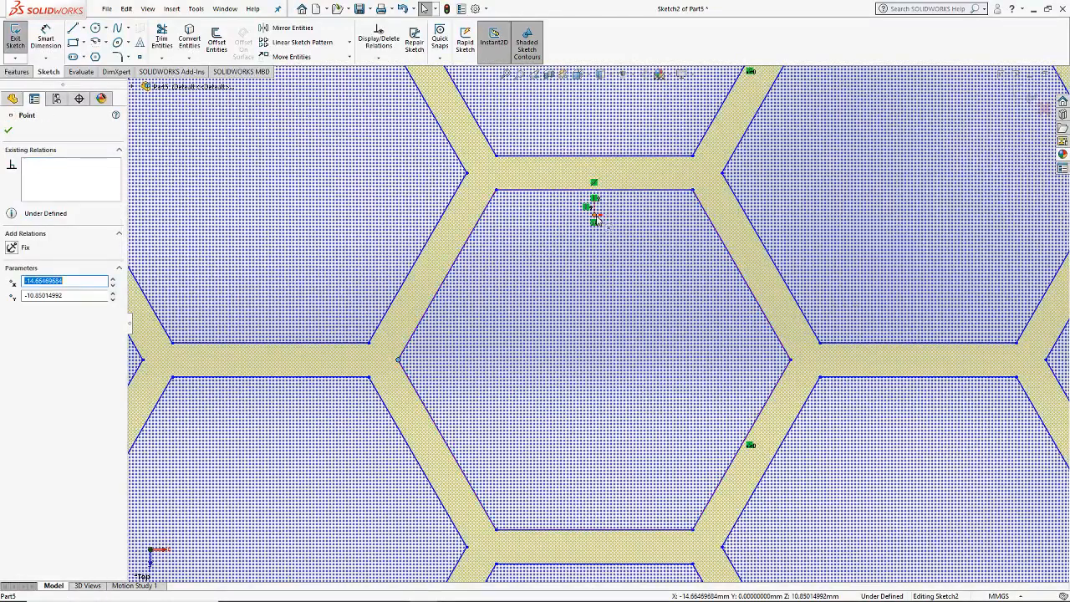
ctrl+click(594, 221)
click(34, 309)
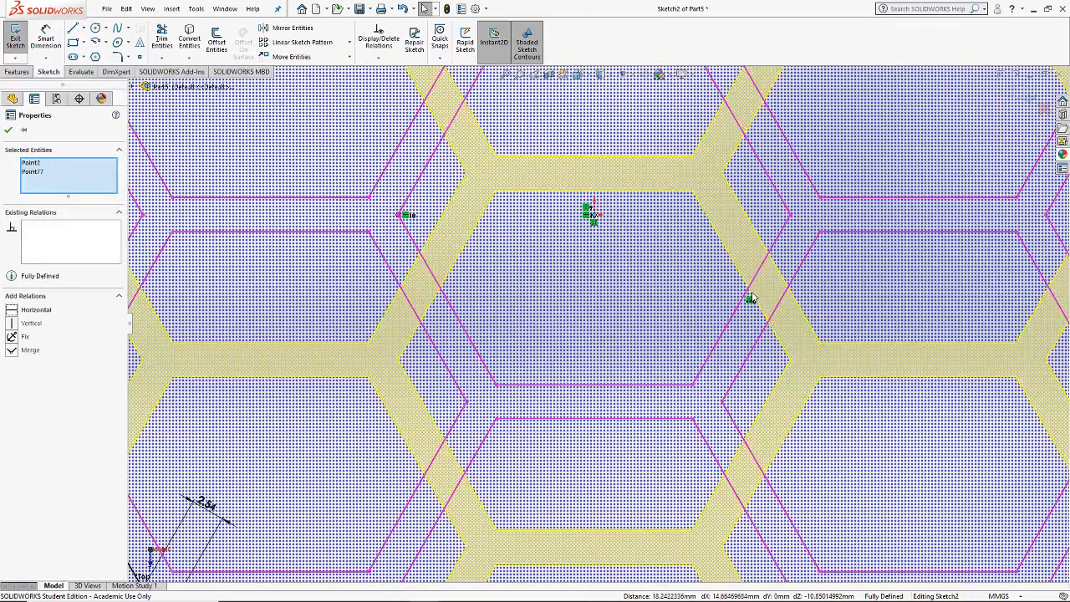
scroll(719, 300, up, 10)
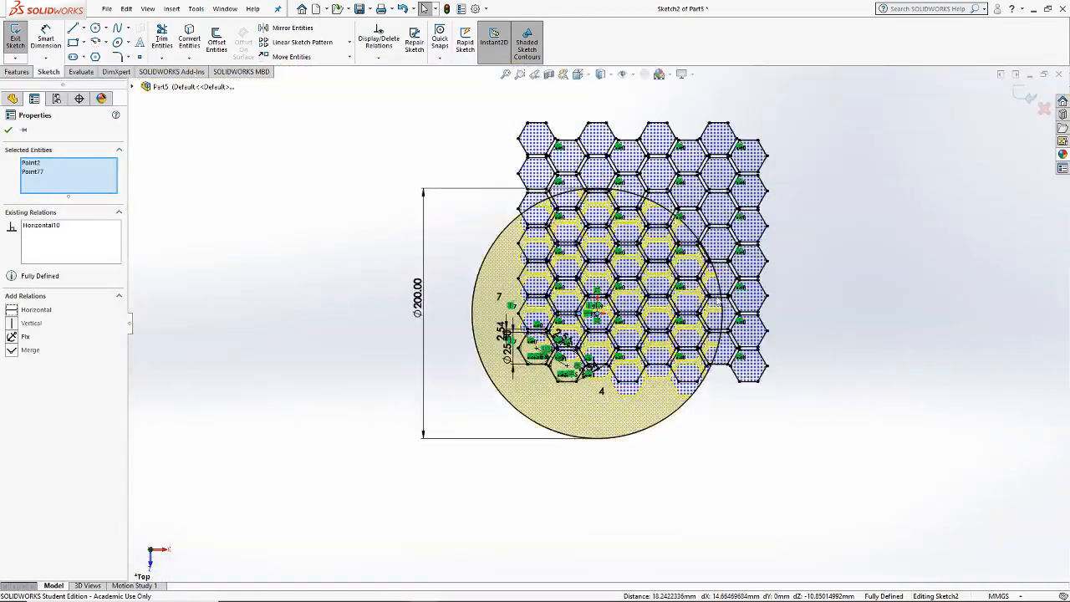
key(Escape)
scroll(629, 232, down, 4)
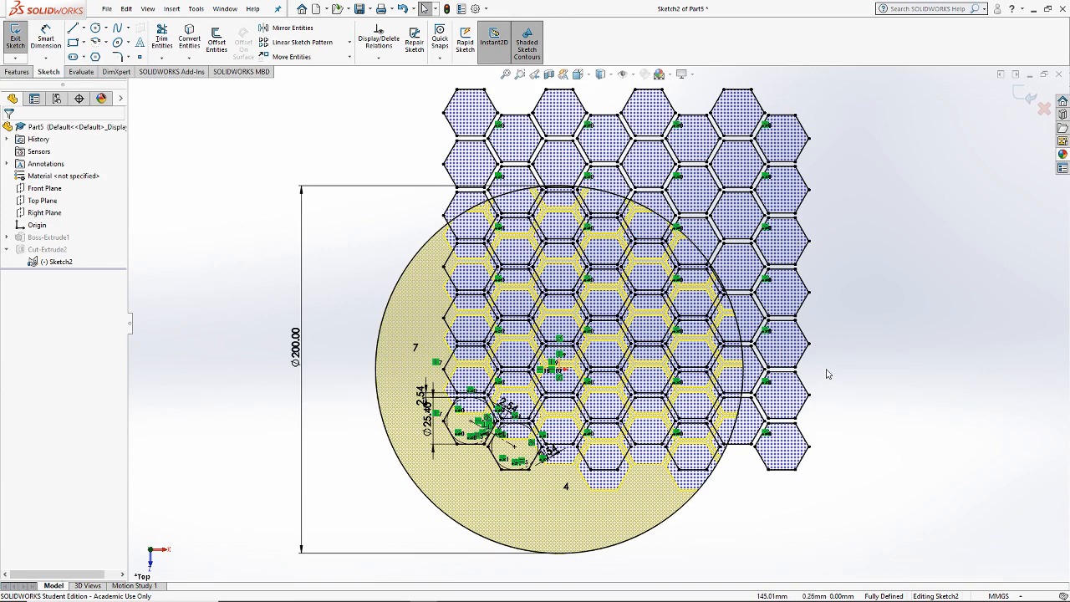
key(ctrl+z)
key(ctrl+z)
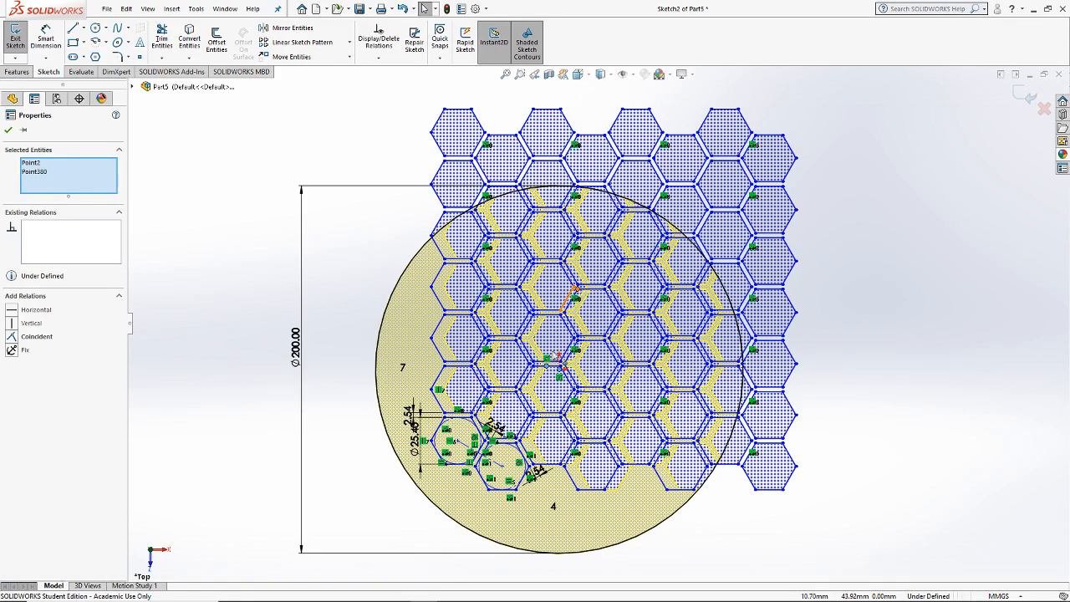
Step: Reposition the pattern to cover the disc better and add a horizontal relation between the origin and a side vertex of the surrounding hexagon
mouse_move(552, 353)
mouse_down()
mouse_move(536, 373)
mouse_move(538, 357)
mouse_move(504, 381)
mouse_up()
scroll(559, 360, down, 7)
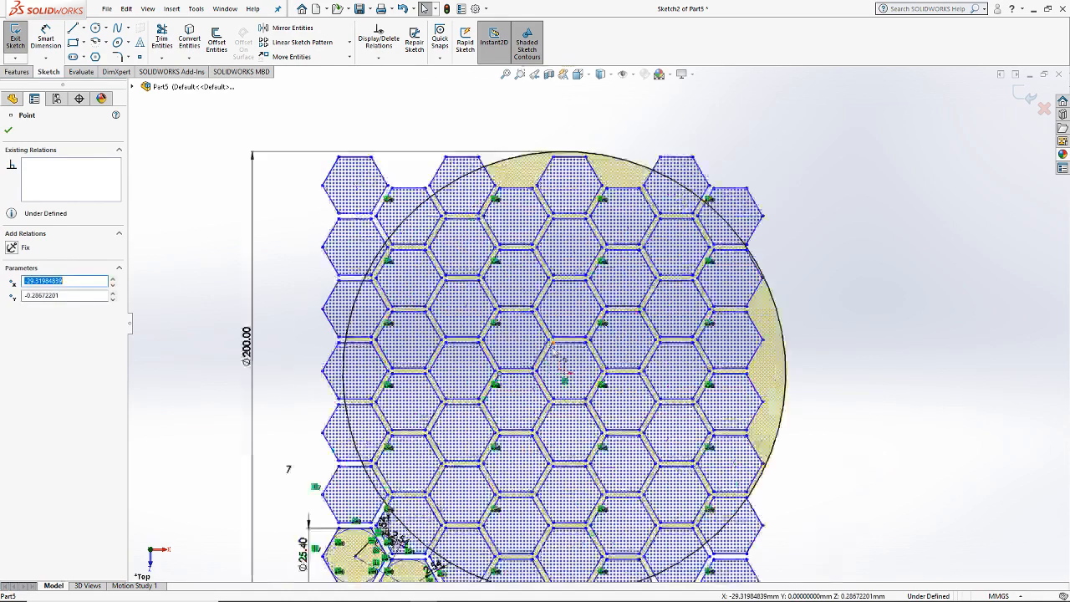
click(674, 391)
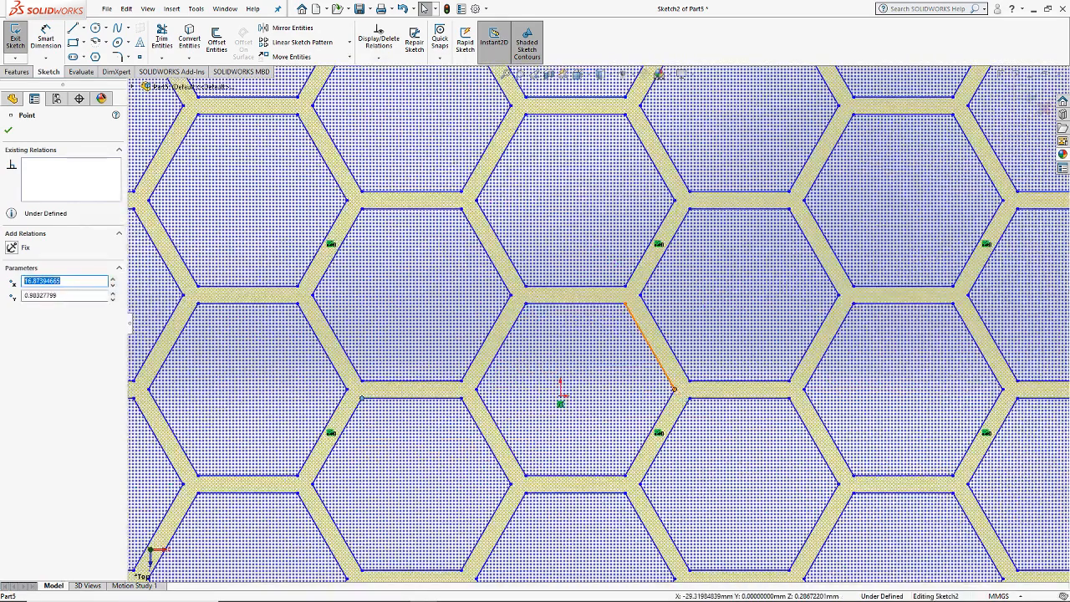
click(561, 397)
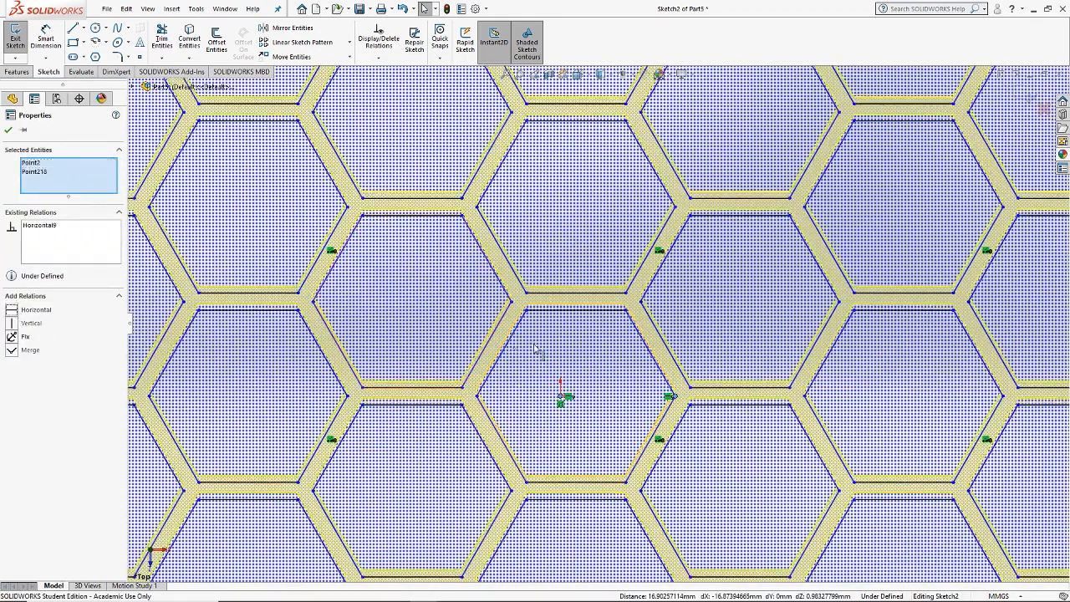
Step: Add a vertical relation between the origin and the midpoint of the central hexagon's upper edge
click(577, 310)
right_click(641, 349)
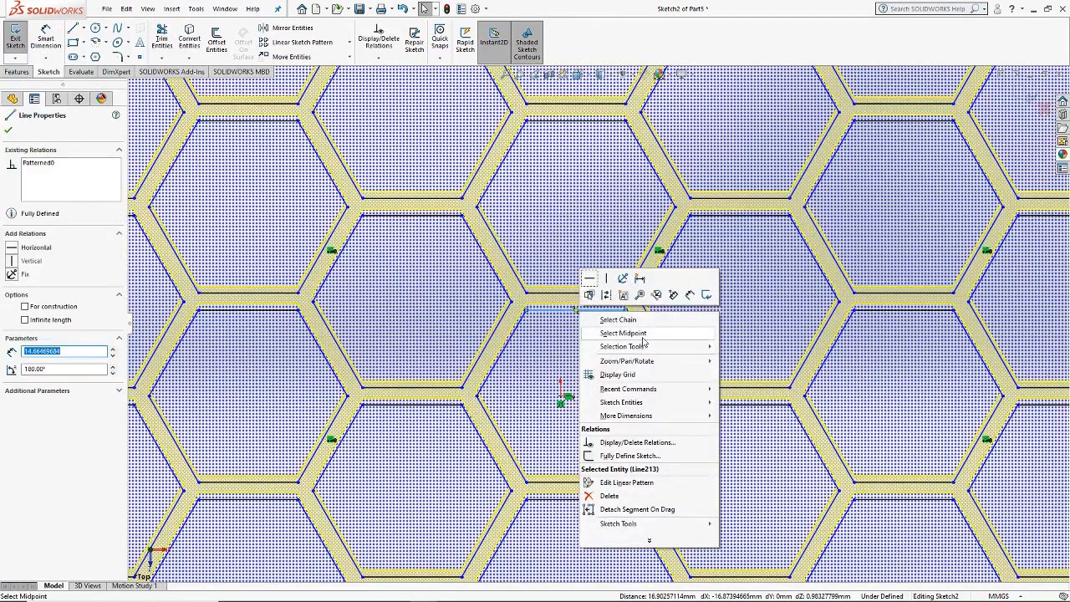
click(641, 334)
ctrl+click(561, 396)
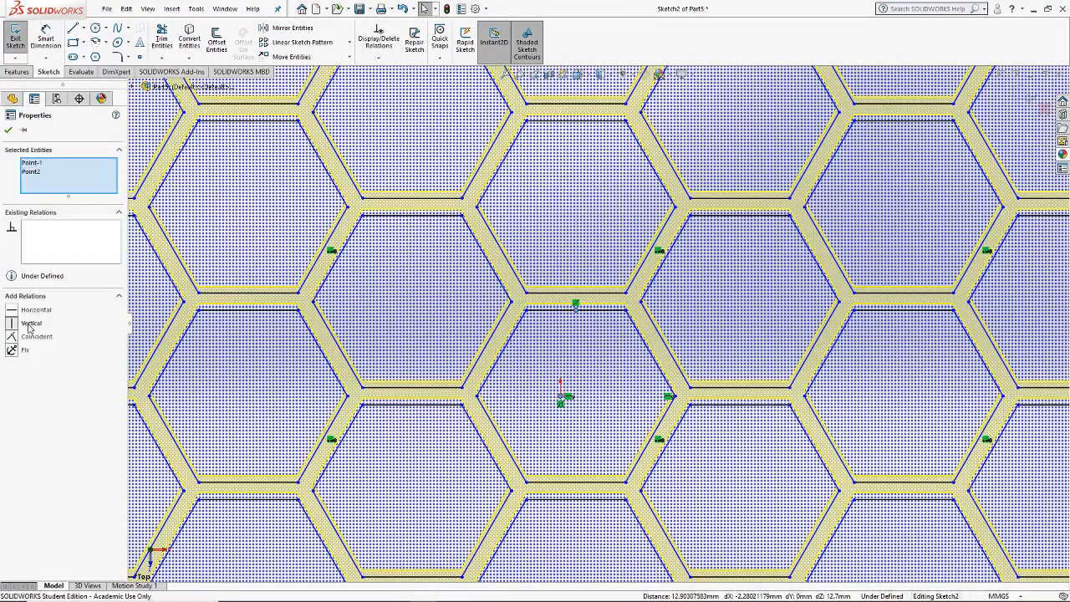
click(28, 328)
scroll(702, 390, up, 8)
click(909, 422)
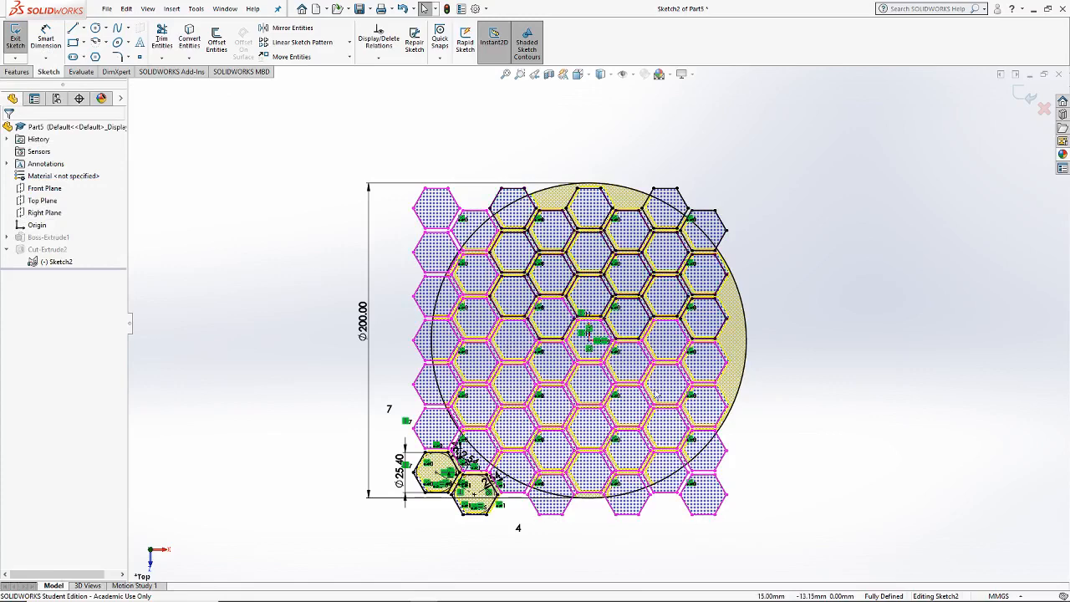
scroll(518, 542, down, 2)
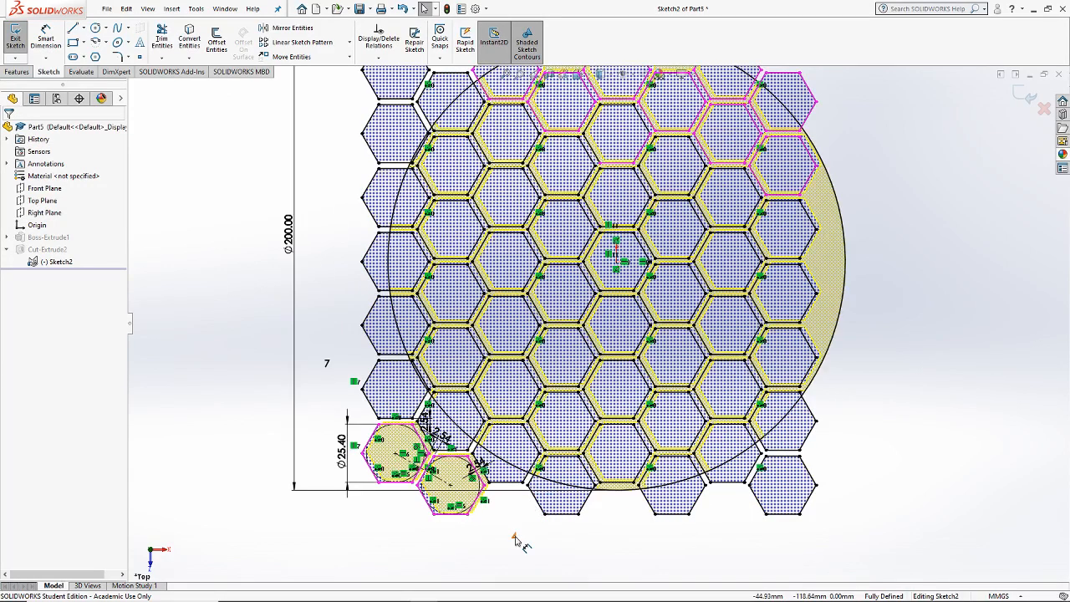
Step: Set the hexagon pattern's instance counts to 5 in the horizontal direction and 8 in the vertical direction
click(514, 537)
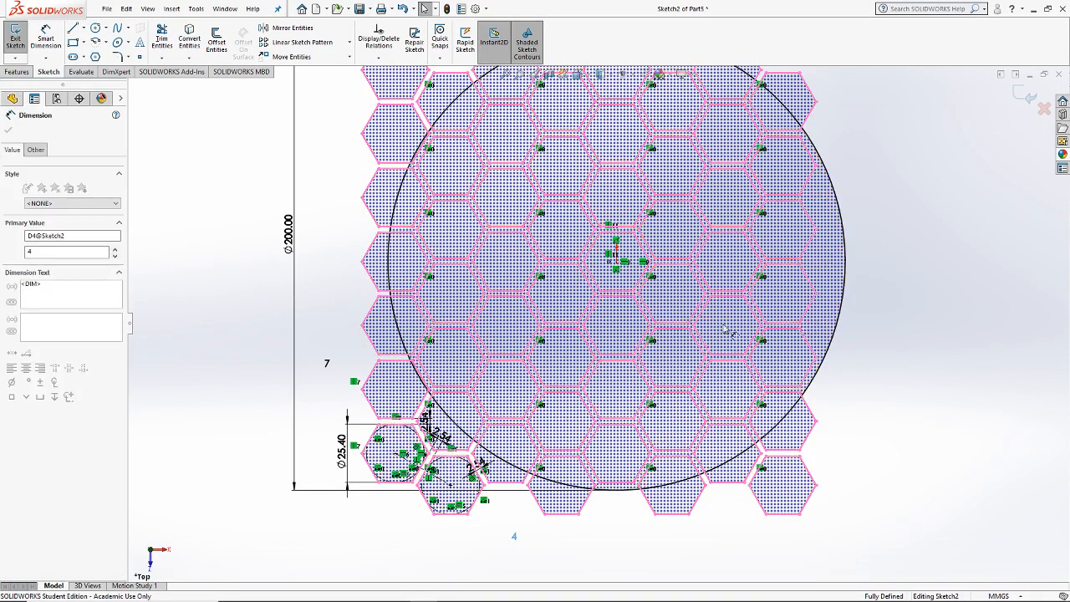
text(5)
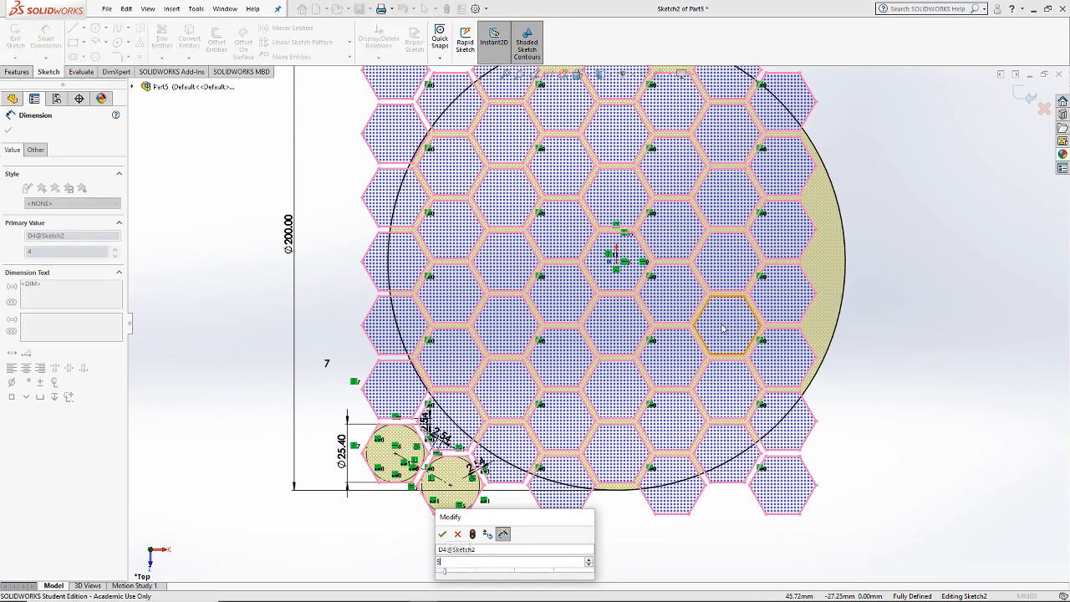
key(Return)
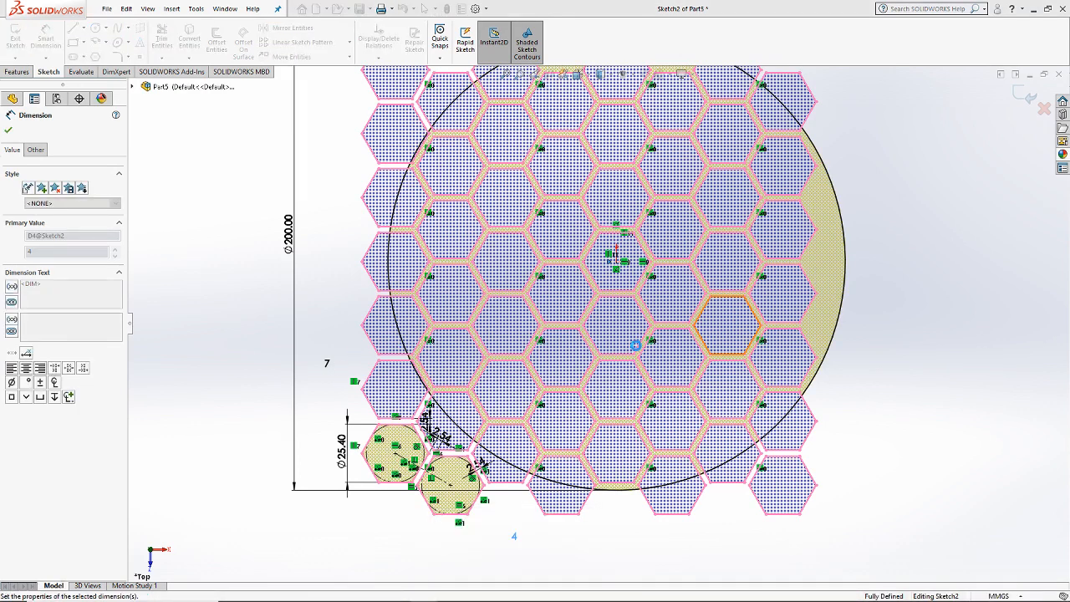
scroll(603, 322, up, 2)
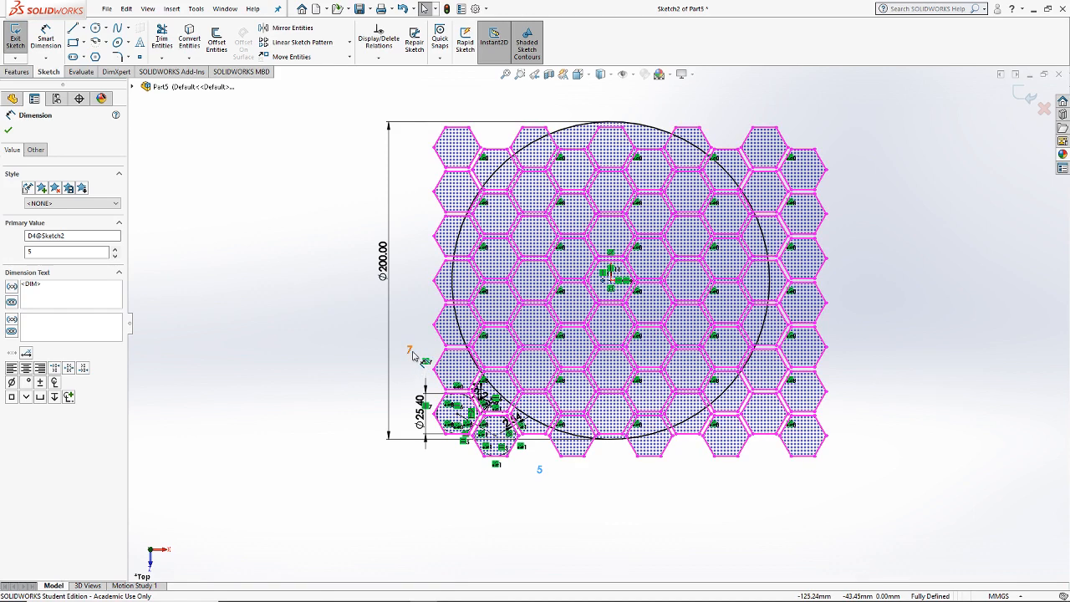
click(411, 352)
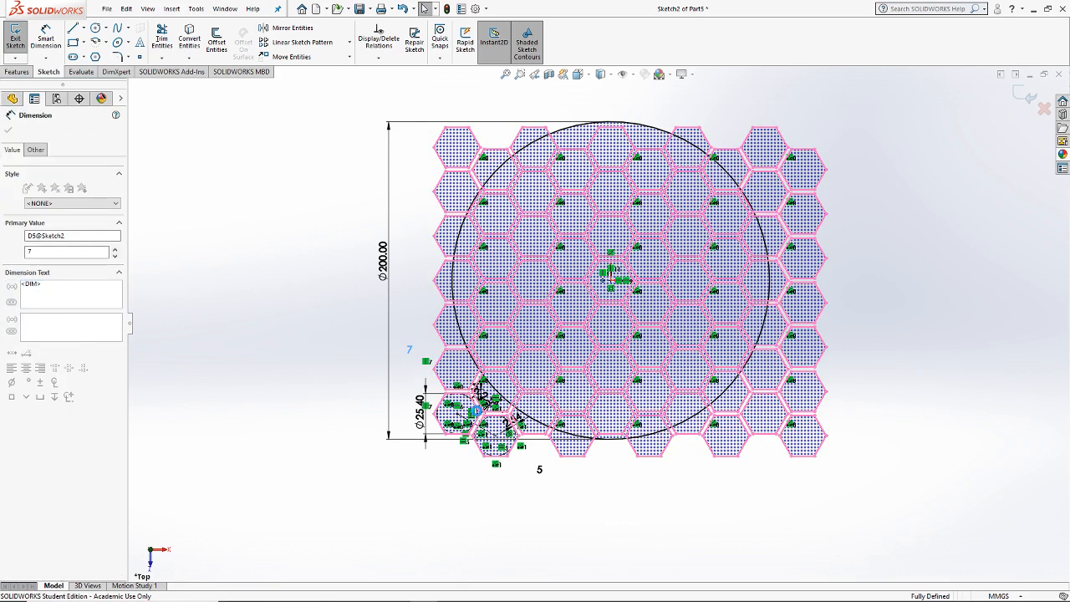
key(Return)
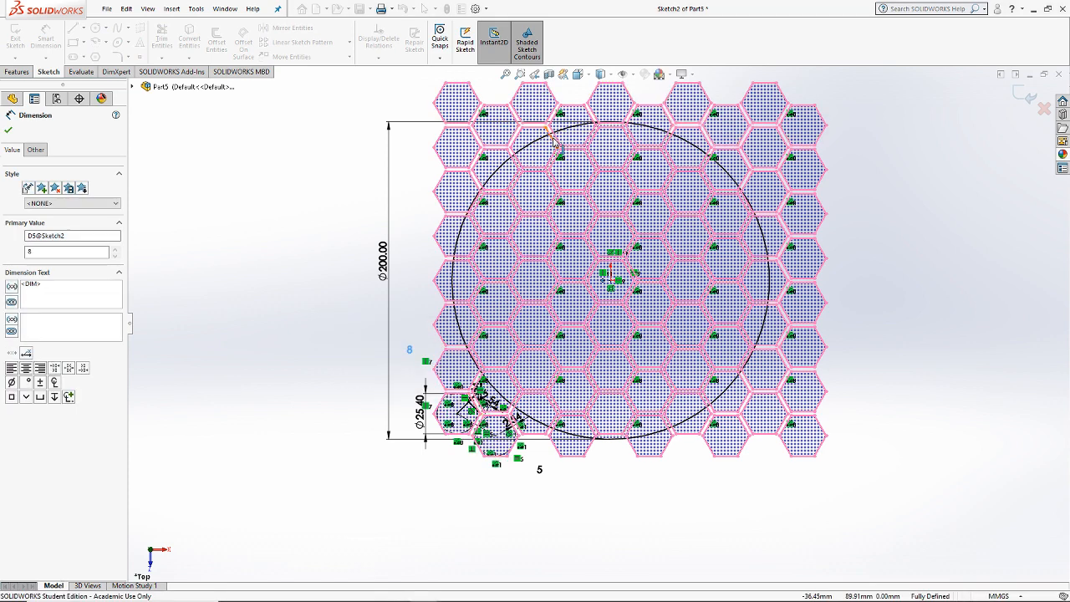
click(7, 132)
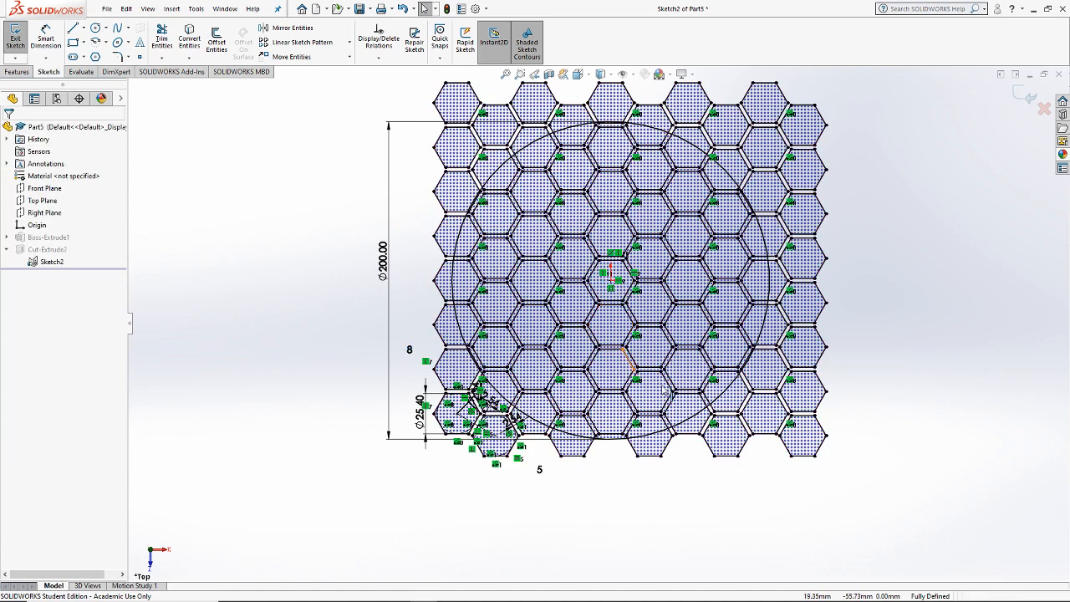
Step: Exit the sketch, dismiss the rebuild error, and delete the failed Cut-Extrude2 feature
click(15, 37)
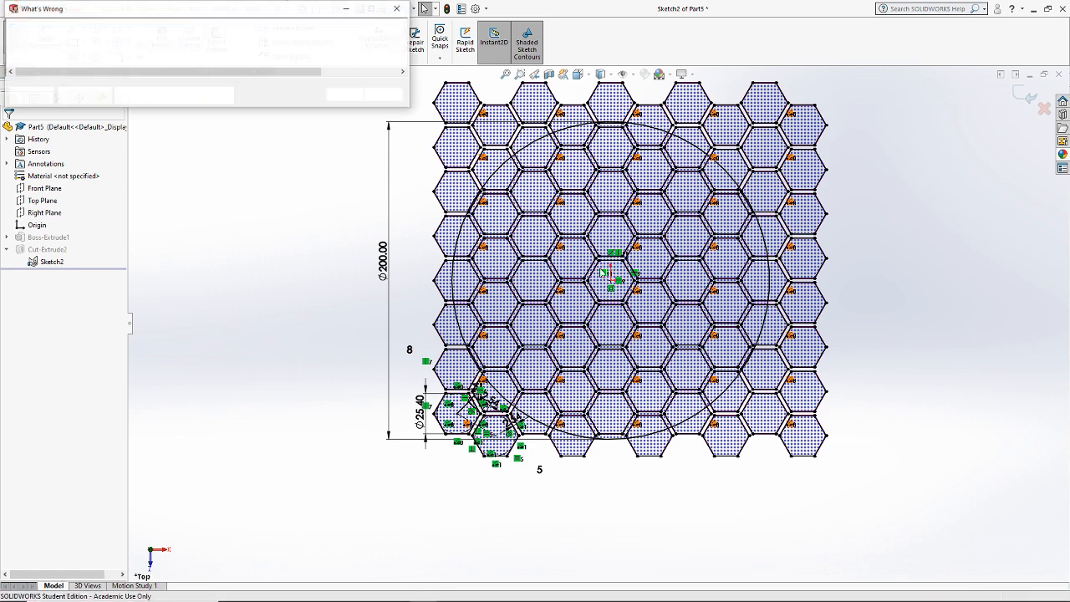
click(345, 95)
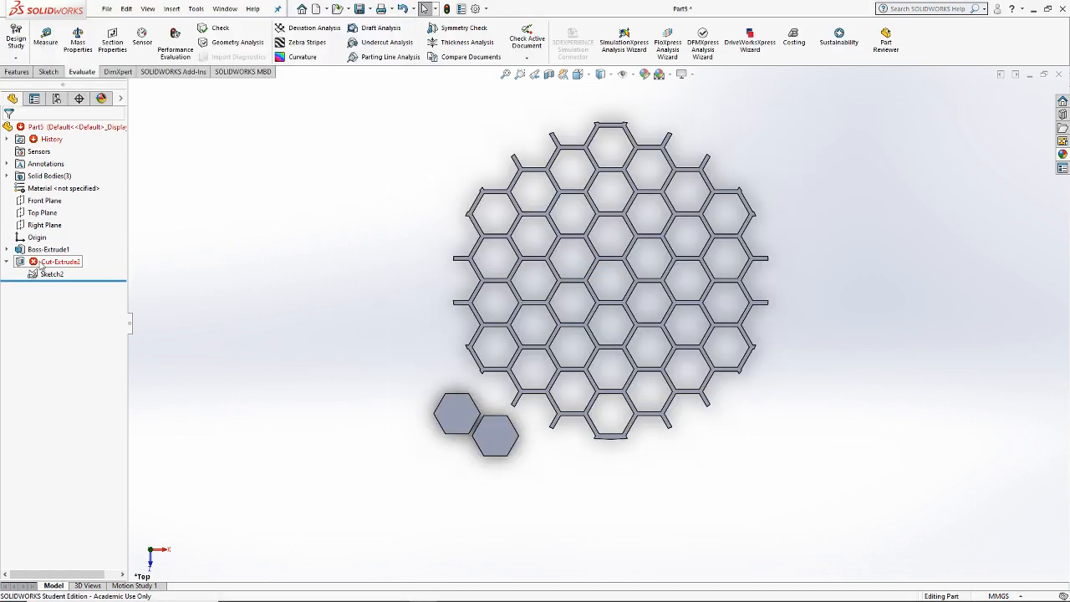
click(61, 262)
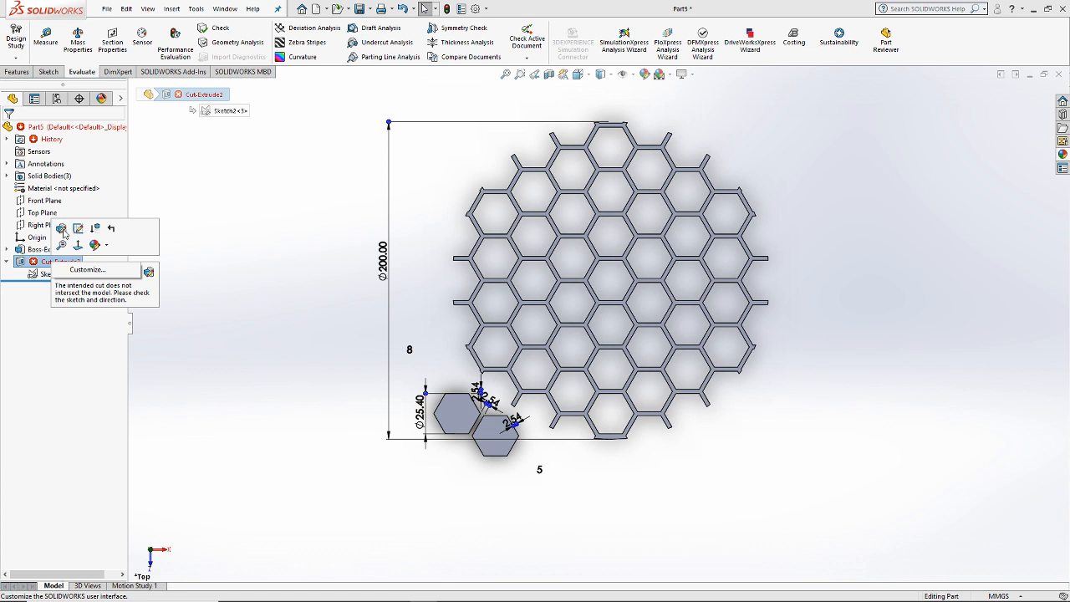
click(42, 225)
click(60, 261)
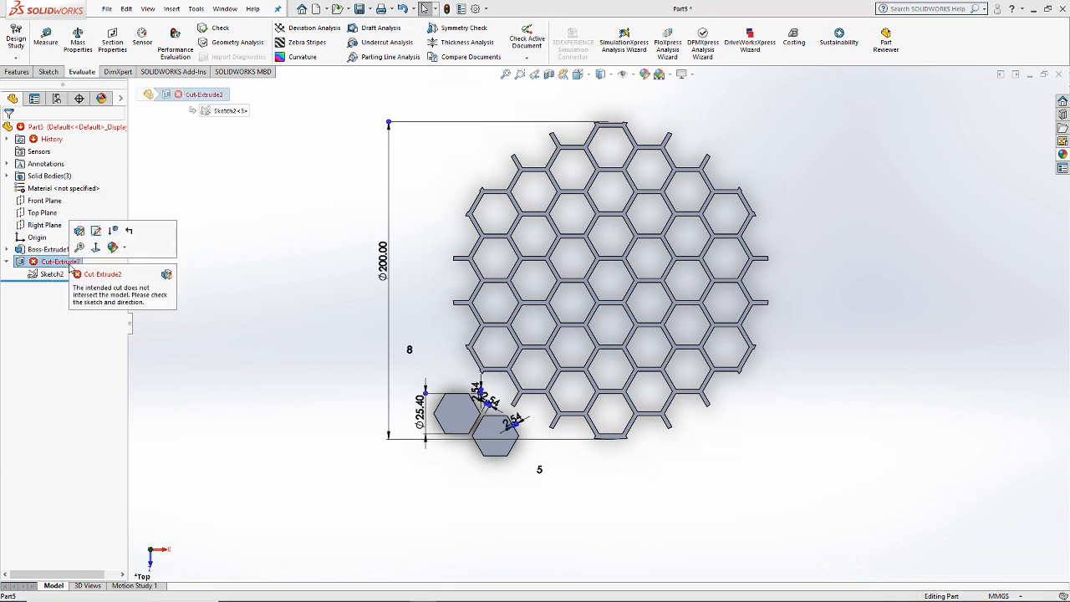
key(Delete)
key(Return)
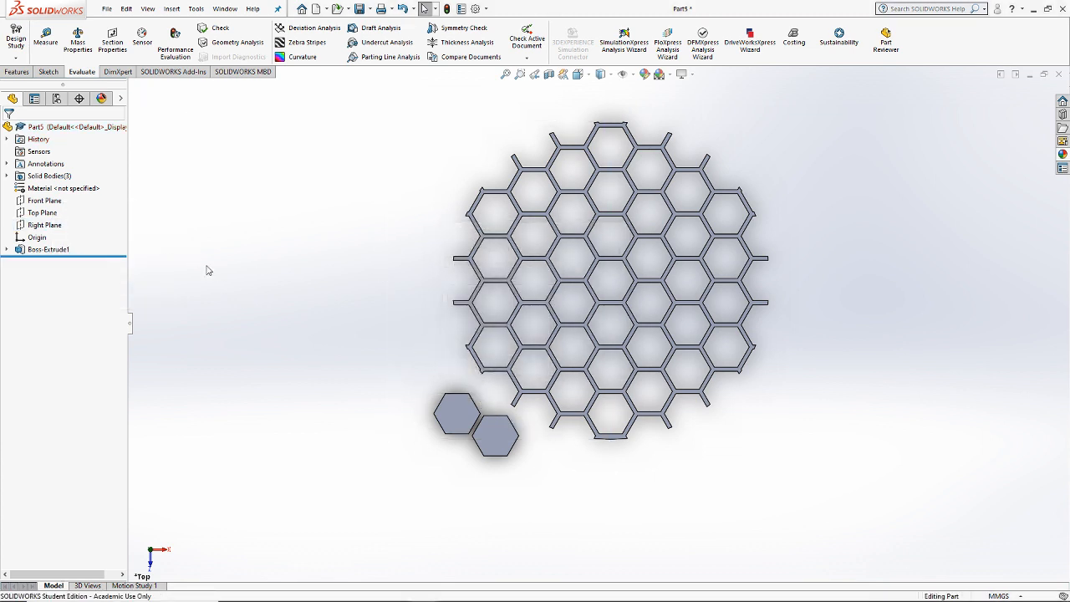
Step: Open Boss-Extrude1 for editing, keeping the sketch relations displayed, and clear all of its selected contours
click(7, 250)
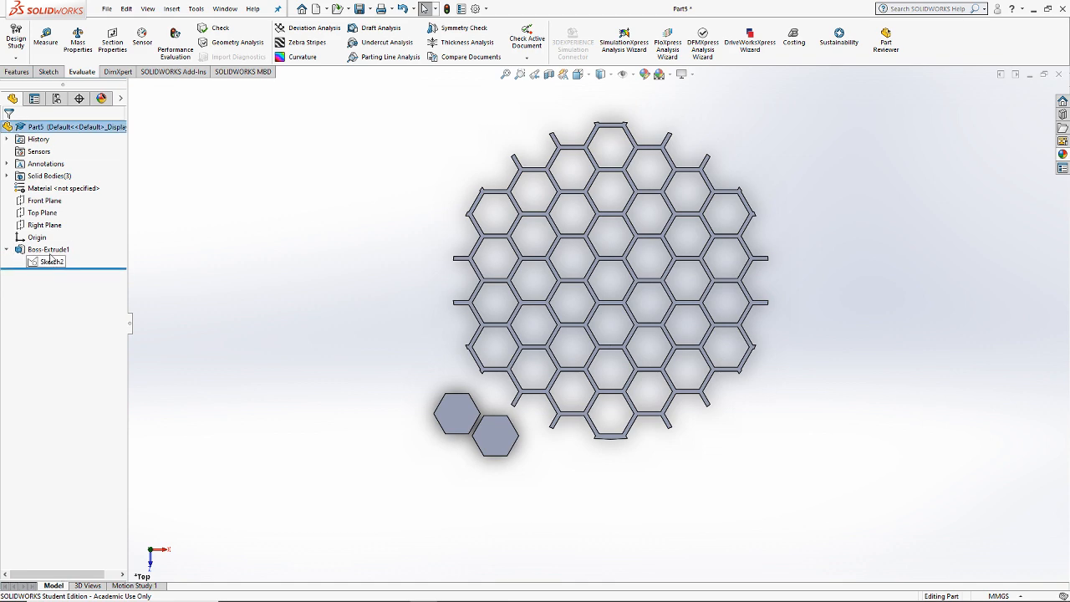
right_click(49, 250)
click(78, 216)
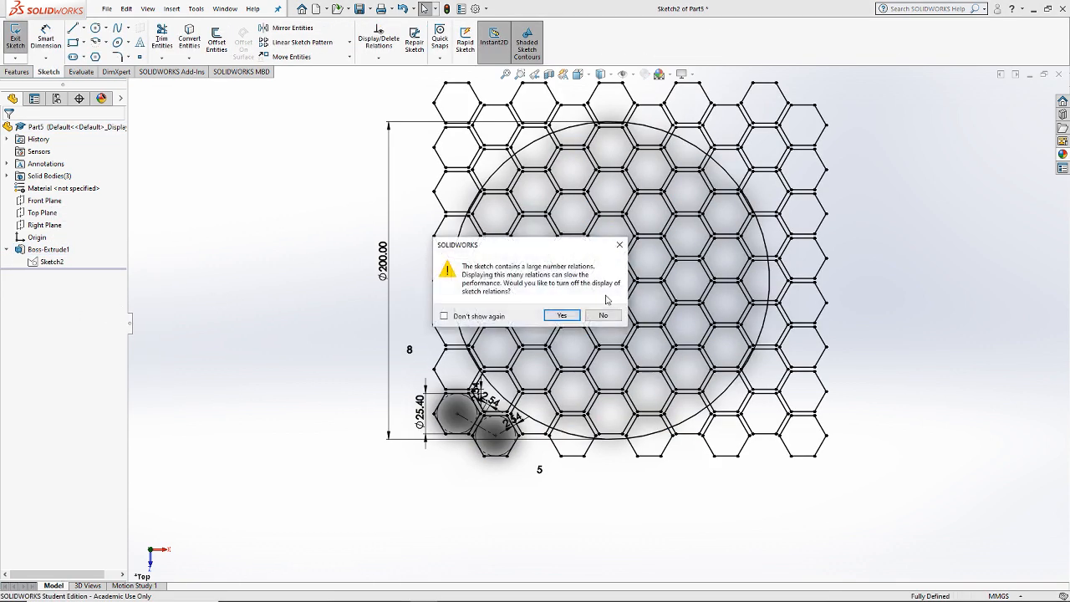
key(Return)
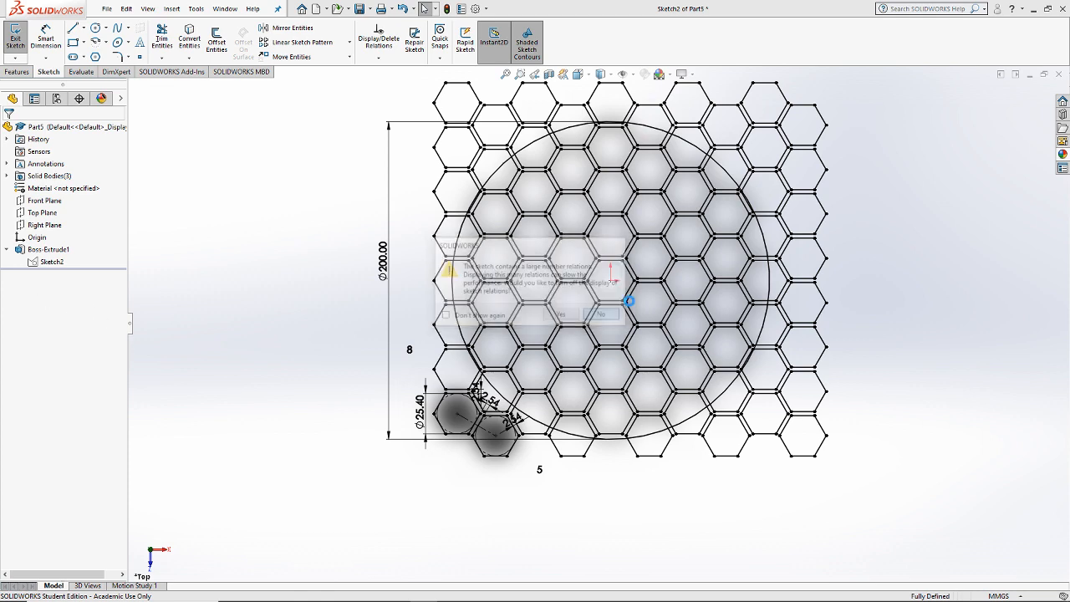
right_click(68, 321)
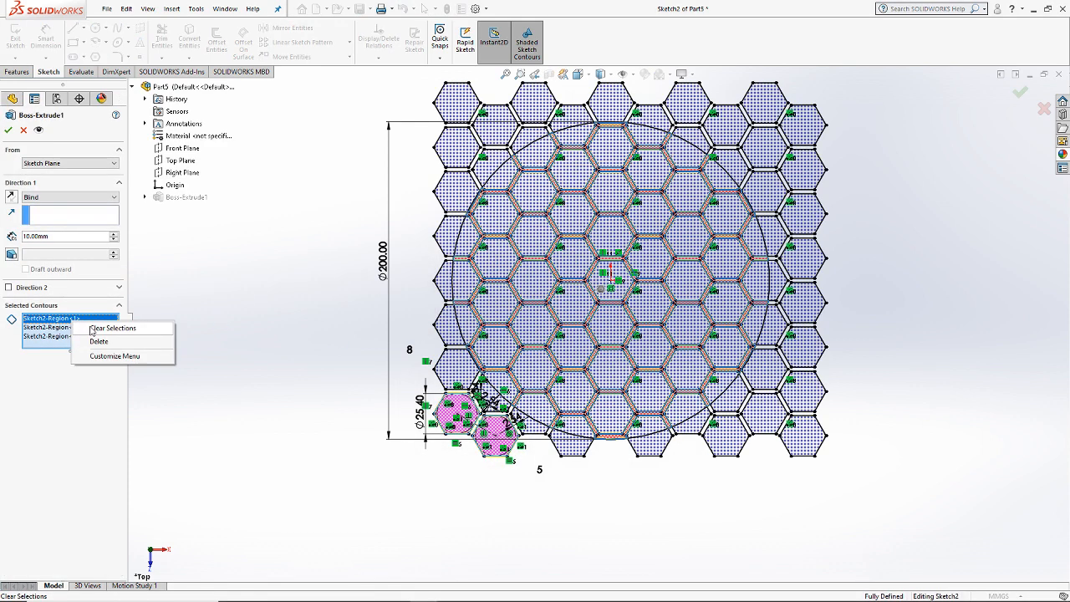
click(100, 327)
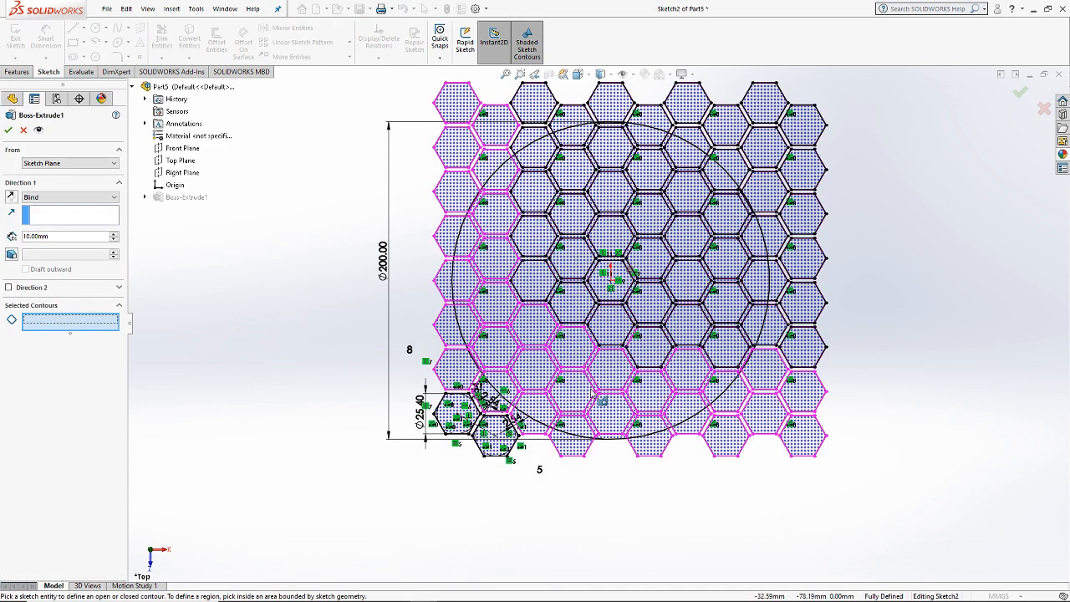
Step: Pick the connected web region between the hexagons inside the circle as the only contour and accept the 10 mm blind extrusion
scroll(602, 418, down, 4)
scroll(590, 445, down, 4)
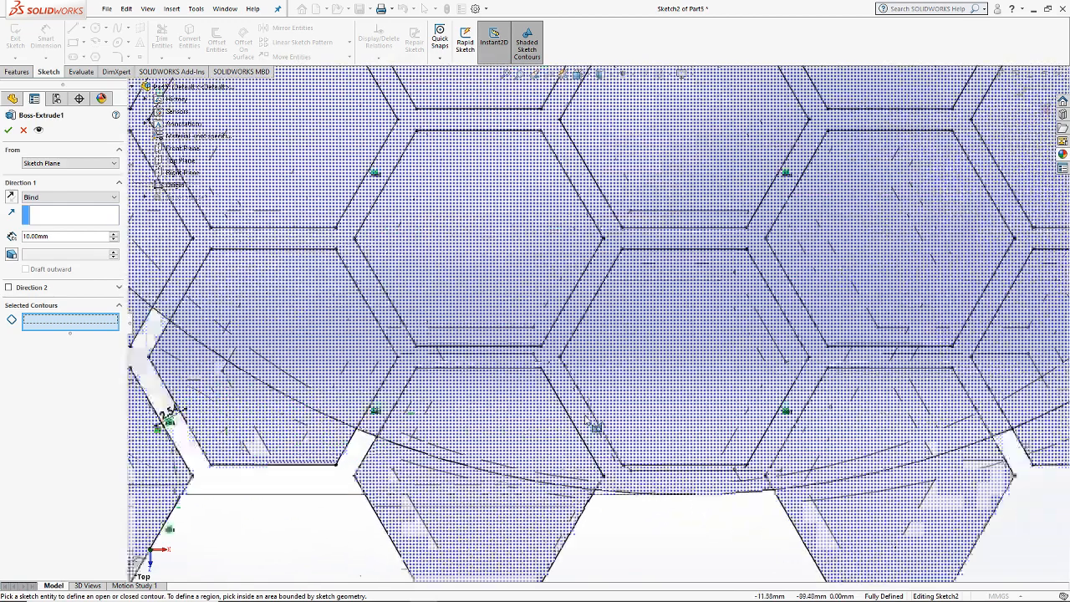
click(597, 437)
scroll(640, 377, up, 6)
scroll(627, 295, up, 4)
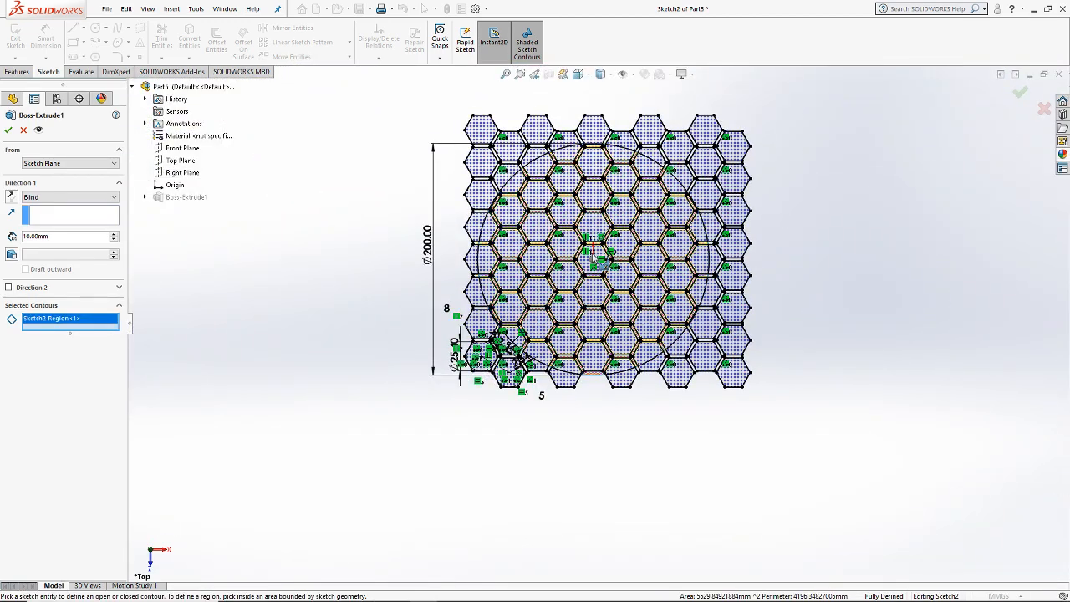
scroll(596, 227, down, 3)
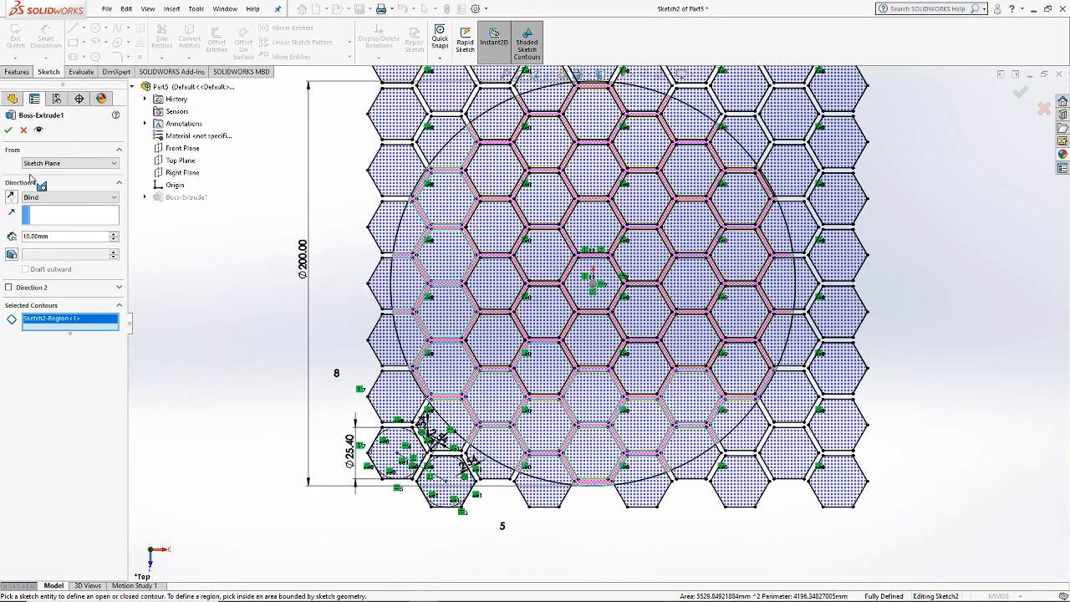
click(9, 131)
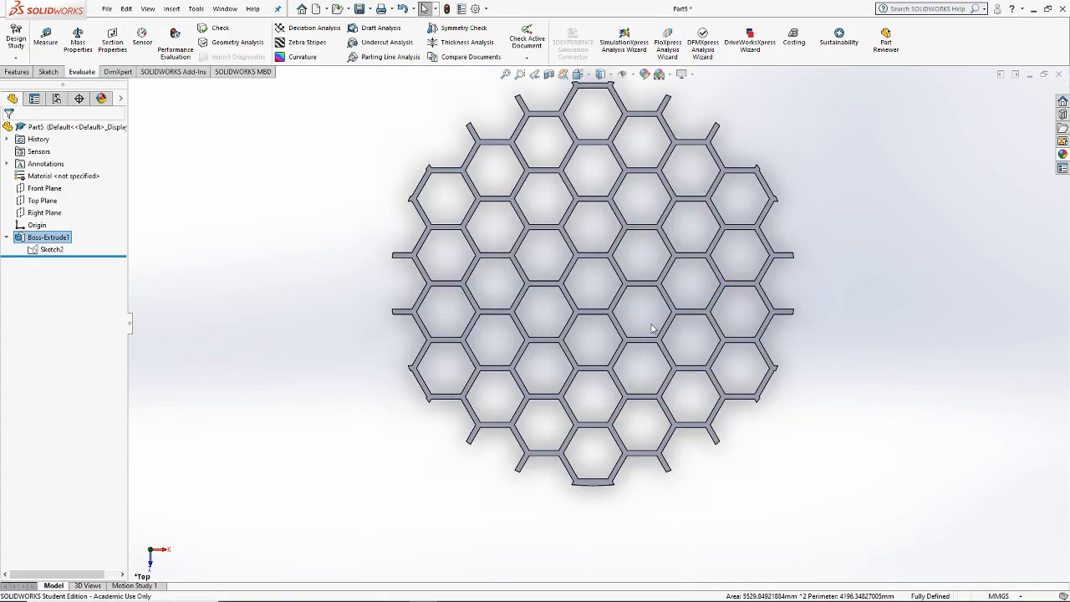
Step: Examine the extruded honeycomb from several angles, including its open cells and the loose rib ends around the rim
middle_drag(591, 241, 617, 259)
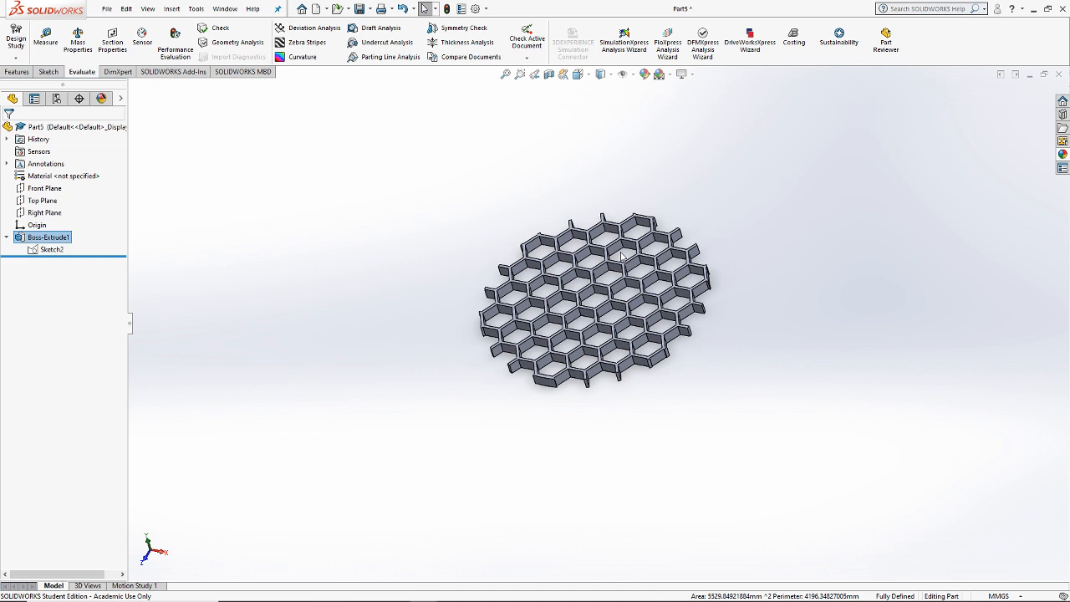
click(20, 72)
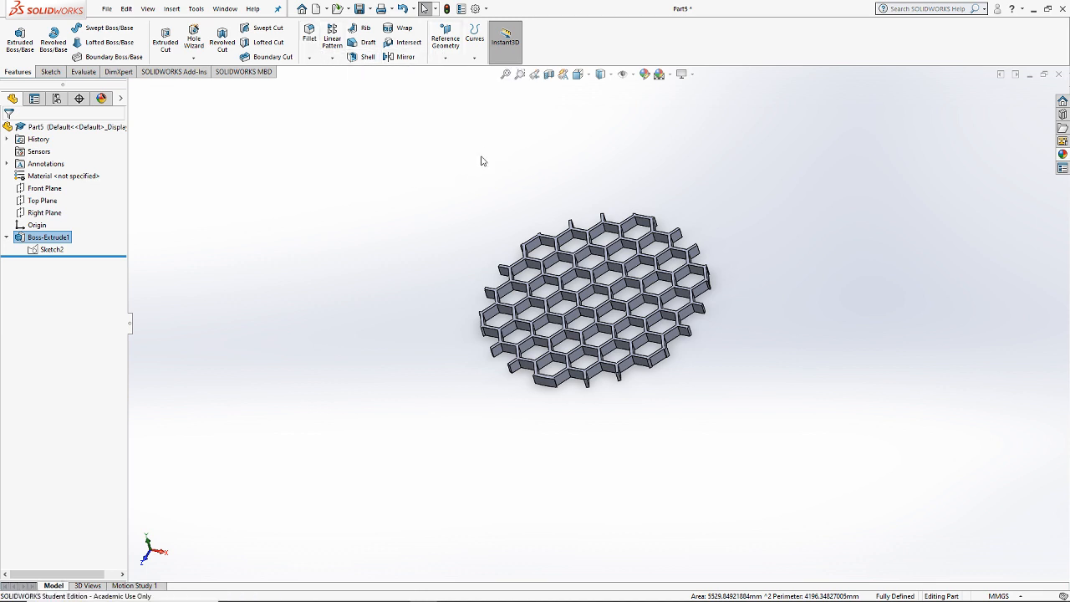
scroll(687, 181, down, 3)
scroll(556, 309, up, 4)
scroll(628, 418, down, 2)
scroll(479, 216, down, 2)
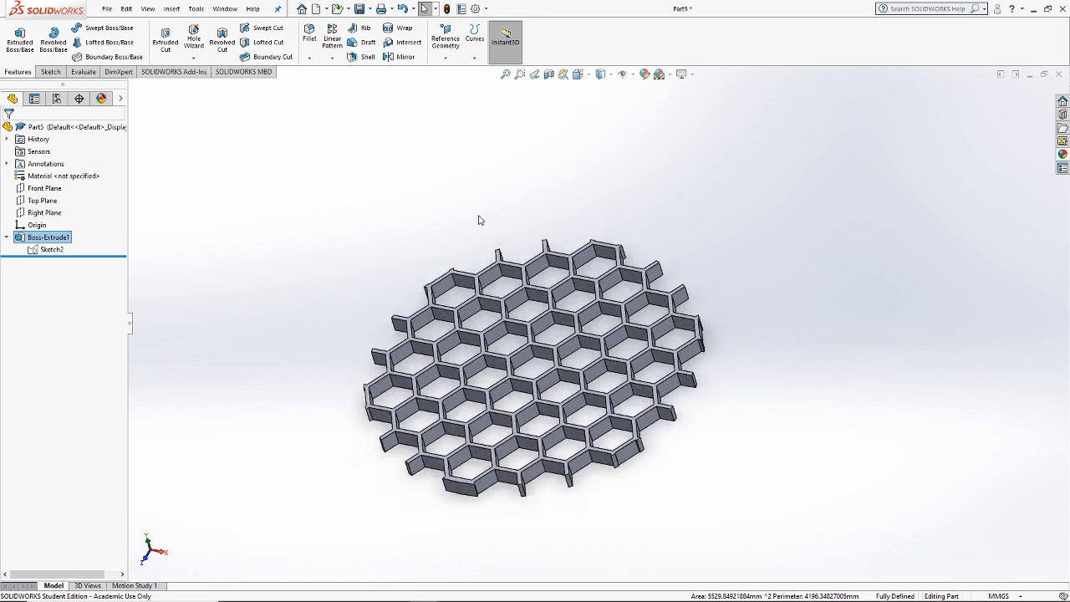
middle_drag(479, 215, 501, 271)
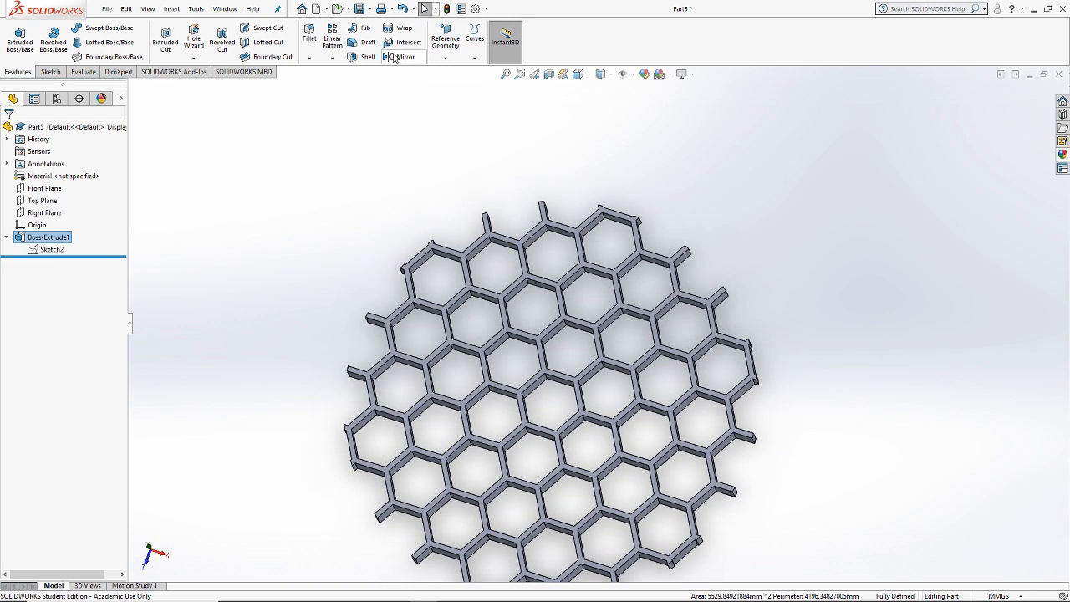
click(330, 58)
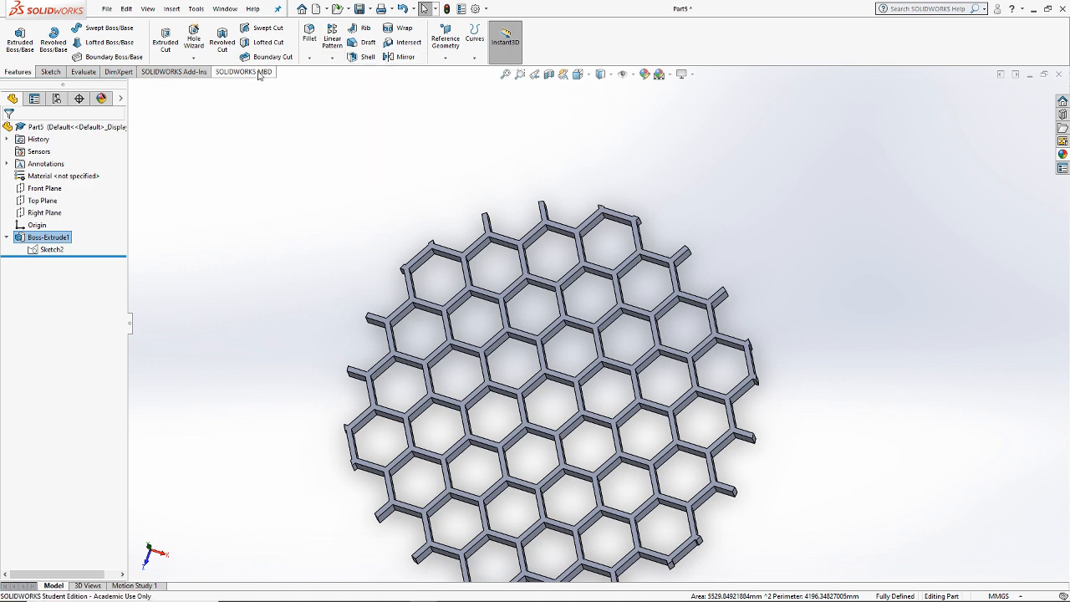
scroll(595, 302, up, 4)
scroll(602, 358, down, 2)
middle_drag(572, 375, 622, 435)
click(487, 354)
click(395, 330)
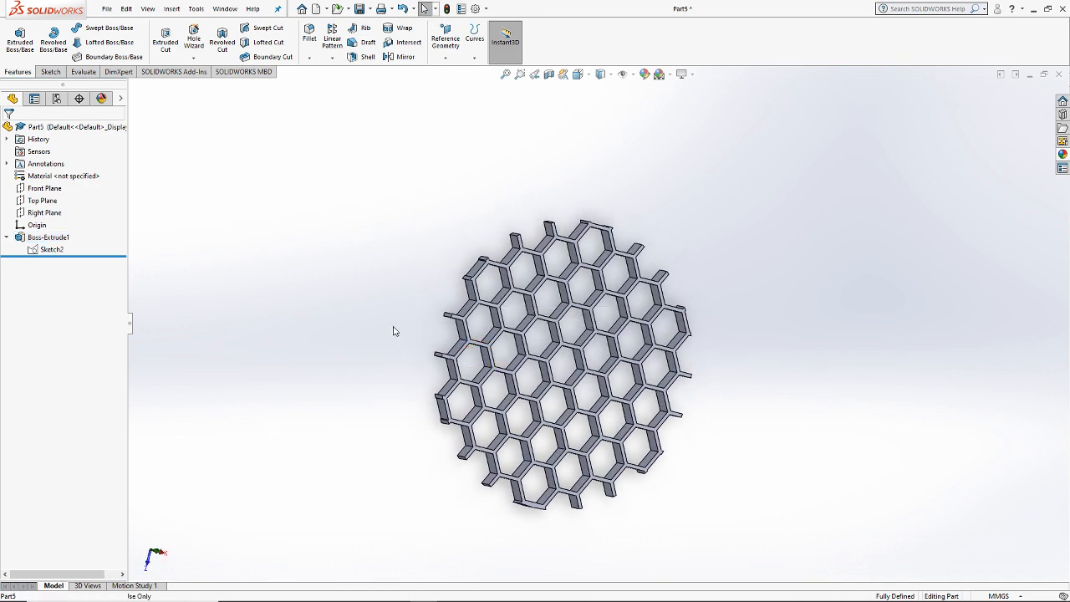
scroll(576, 362, up, 2)
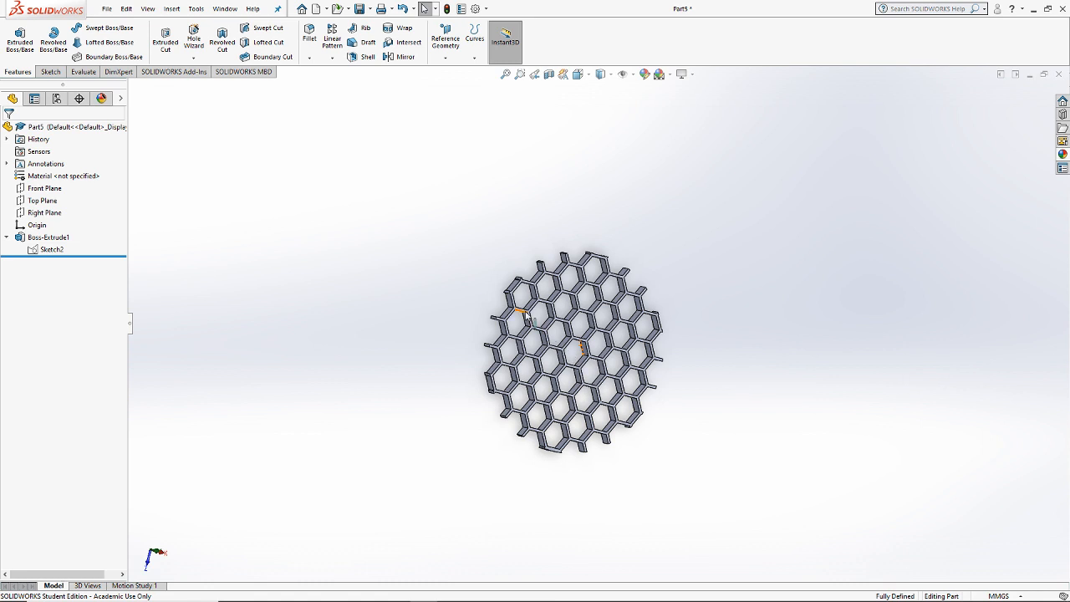
click(401, 57)
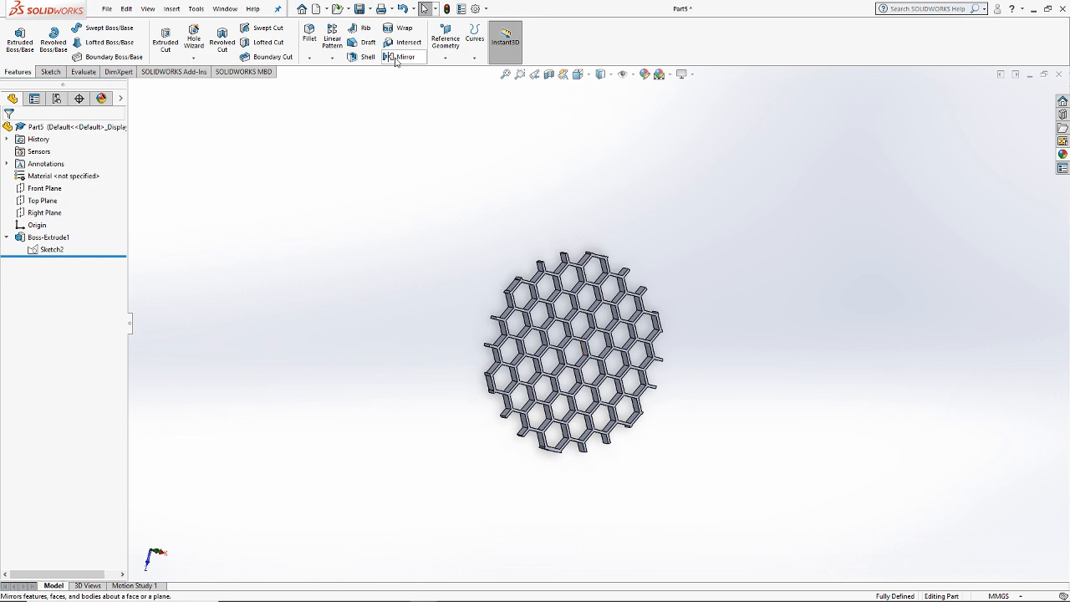
click(24, 130)
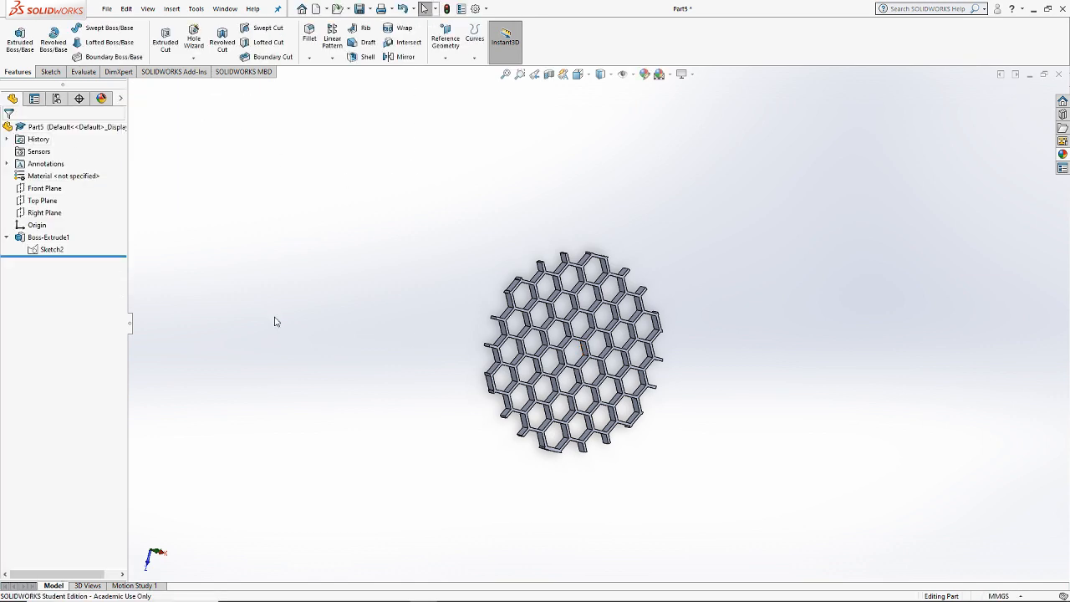
click(18, 240)
key(Escape)
Step: Orient the honeycomb part to the standard top view
middle_drag(621, 336, 637, 347)
scroll(599, 365, down, 3)
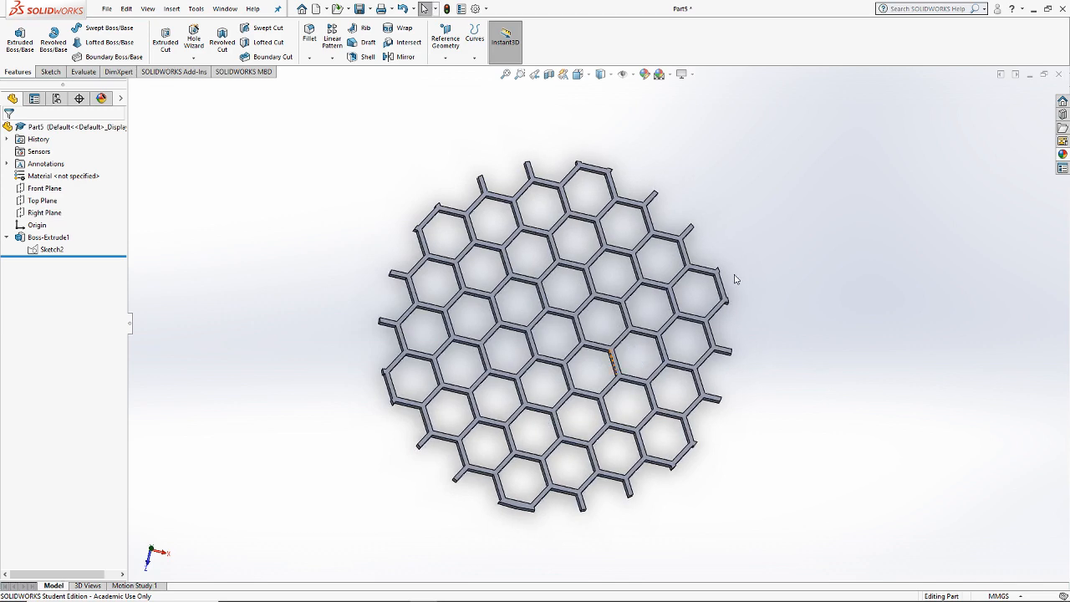
click(578, 73)
click(594, 106)
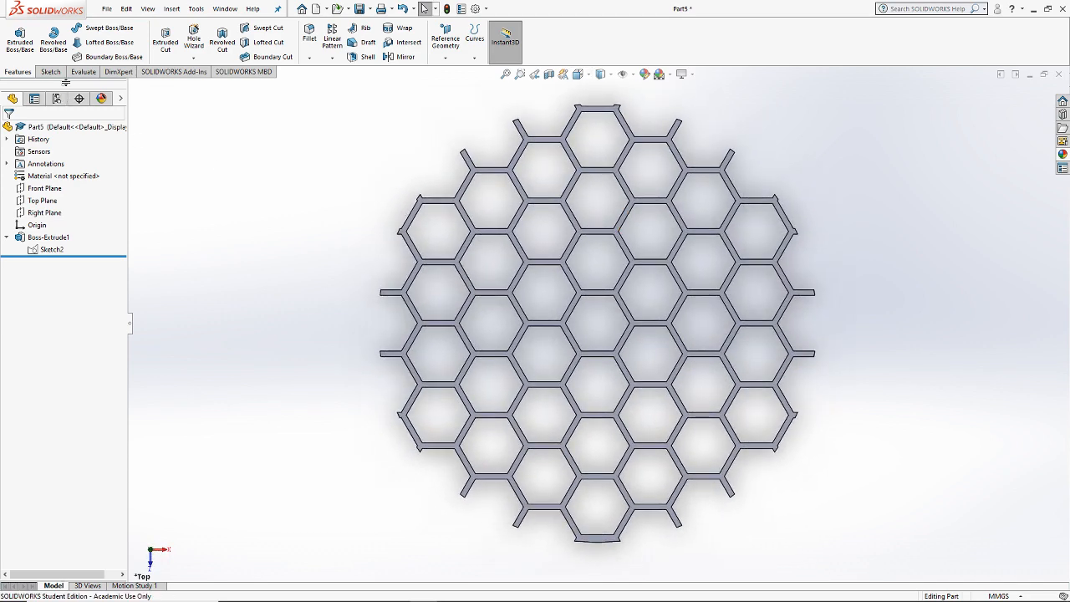
click(50, 71)
click(15, 37)
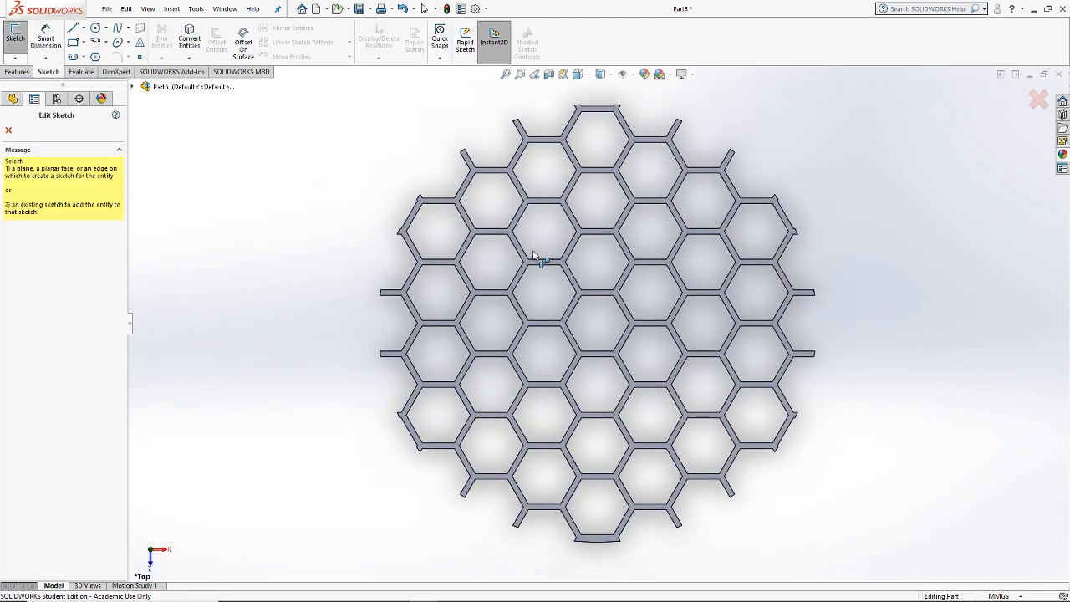
click(10, 131)
Step: Reopen the boss extrusion's Sketch2 for editing with the display of sketch relations turned off
click(35, 251)
click(49, 213)
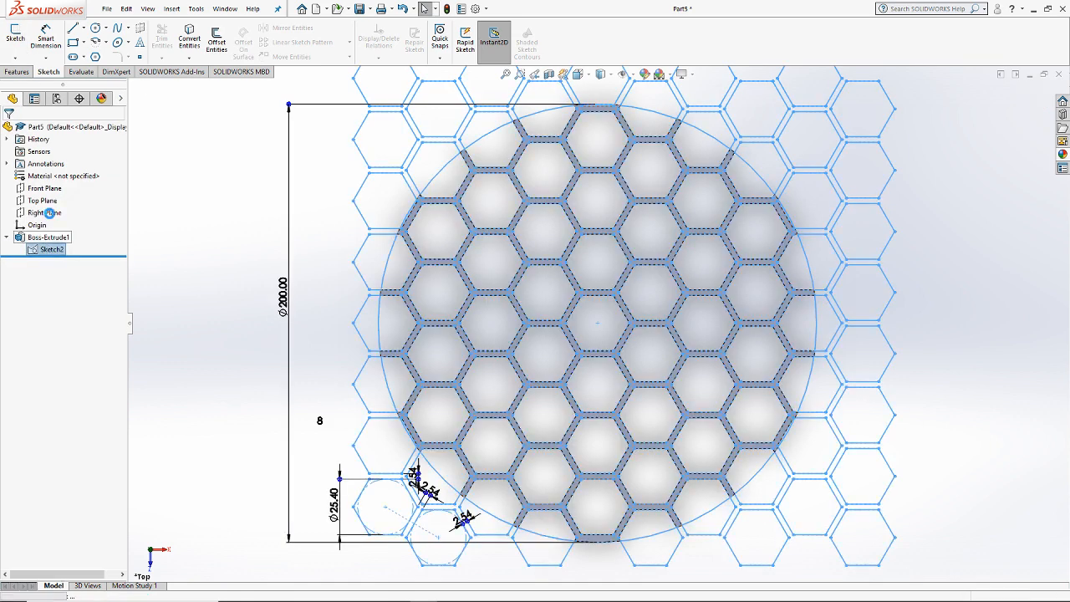
click(560, 319)
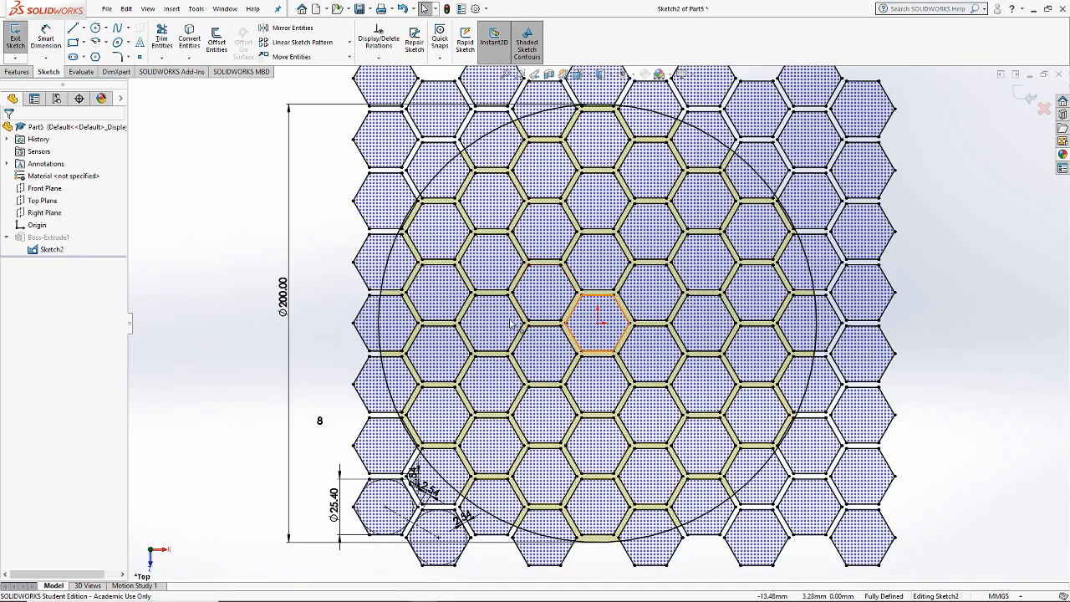
Step: Sketch an origin-centred circle of about 103.6 mm radius just outside the 200 mm circle and exit the sketch
click(97, 28)
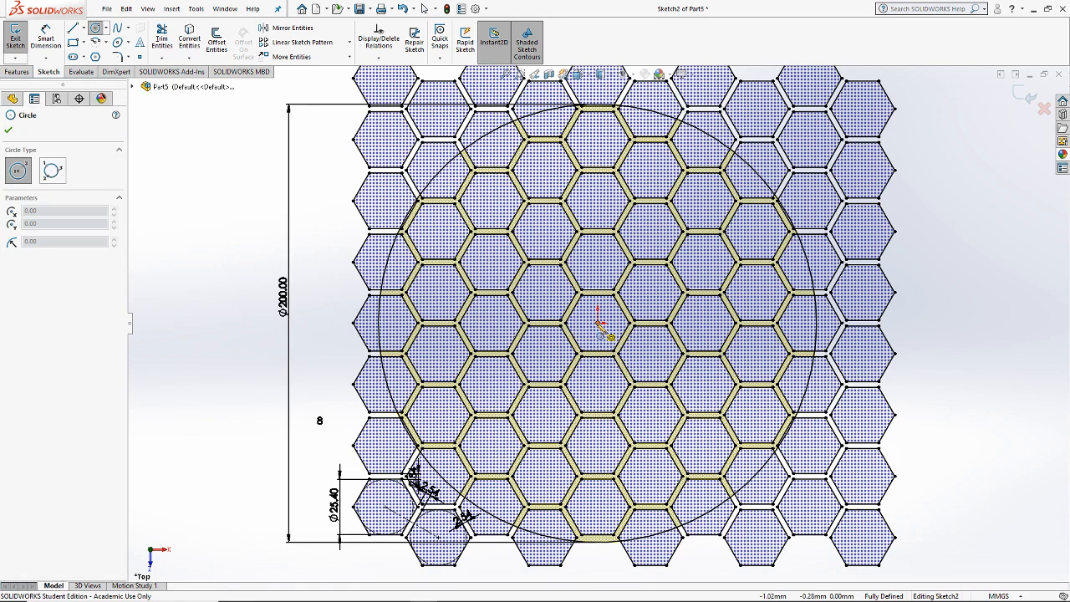
click(598, 316)
click(414, 201)
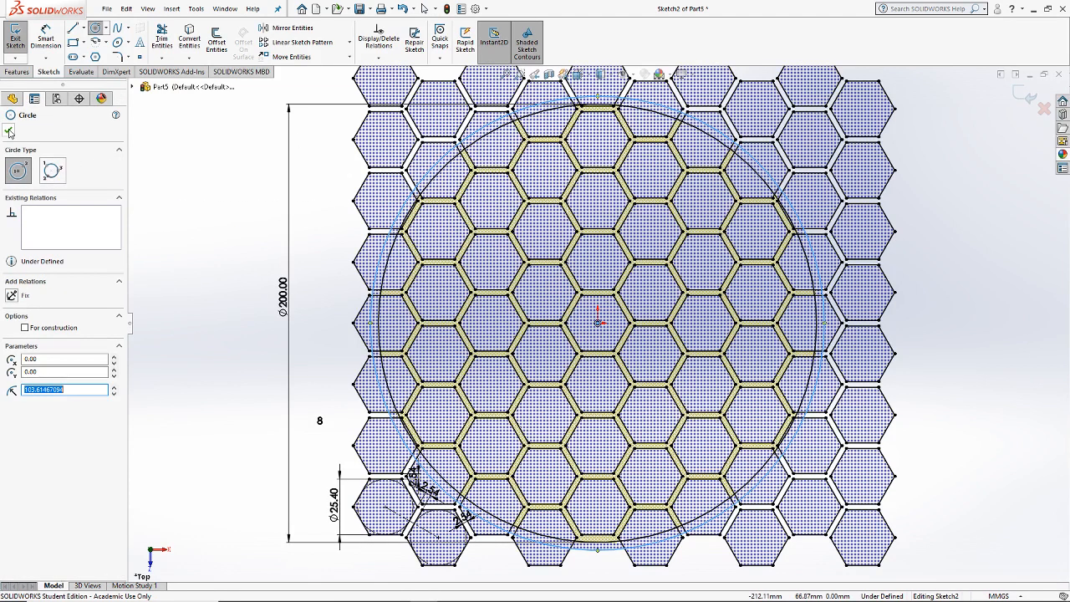
key(Escape)
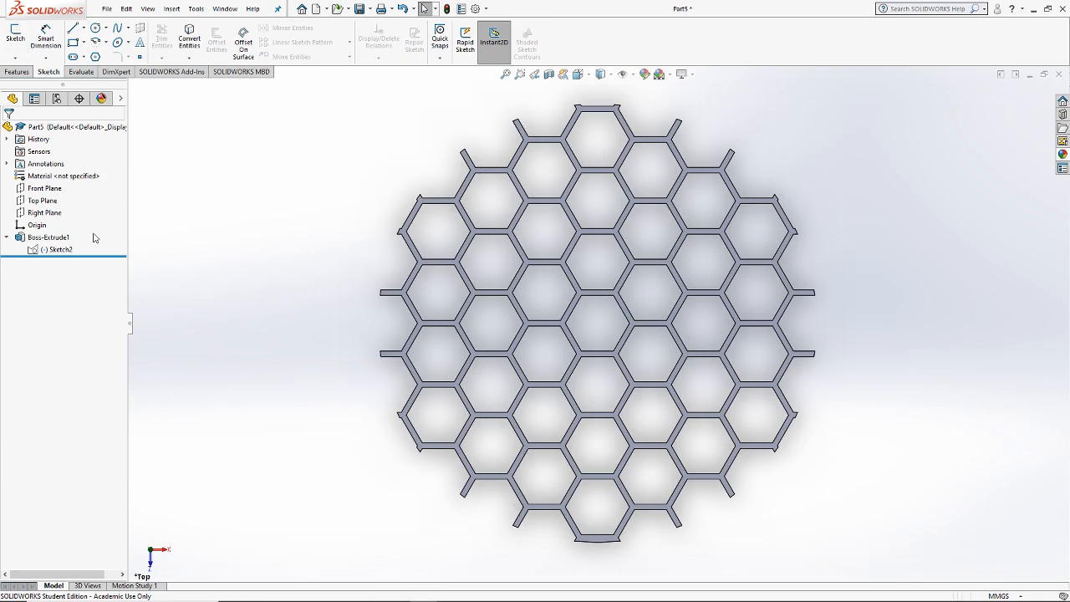
Step: Edit the boss extrusion to include the new outer circle as an additional selected contour and accept it
right_click(52, 237)
click(60, 210)
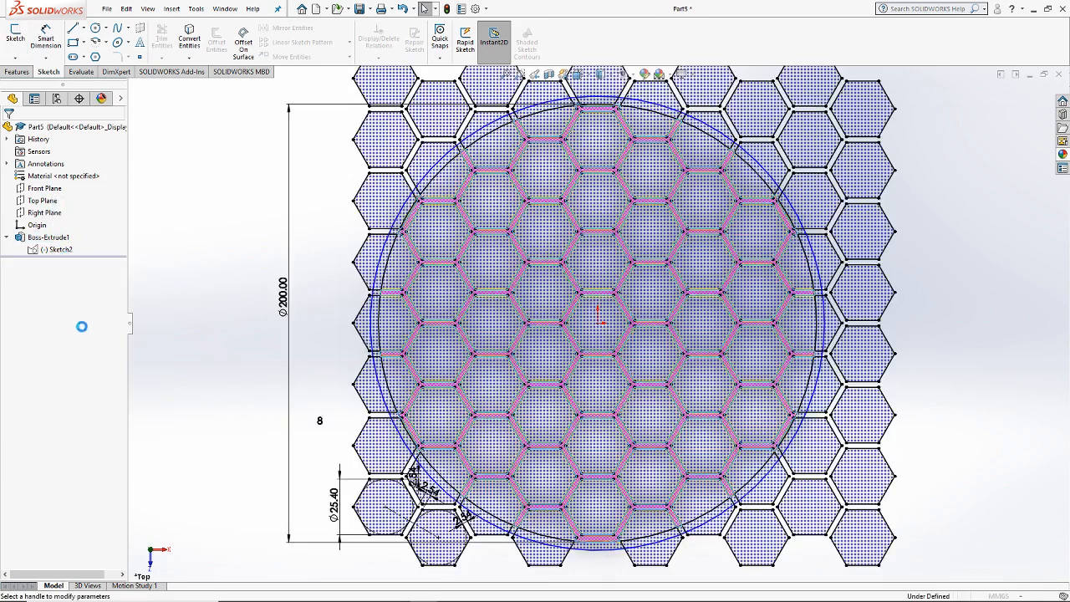
right_click(78, 325)
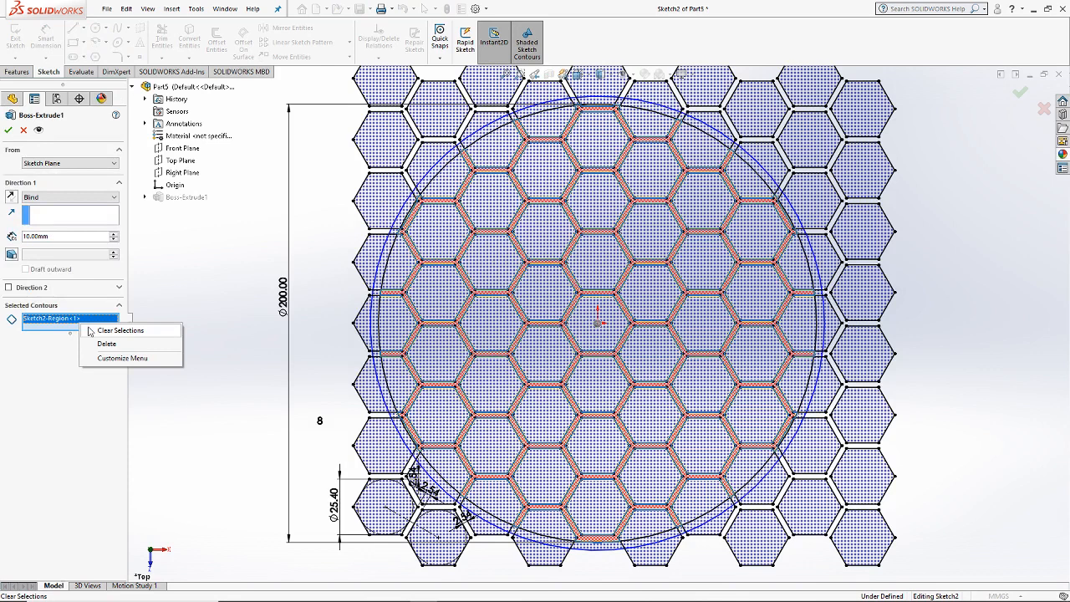
click(182, 312)
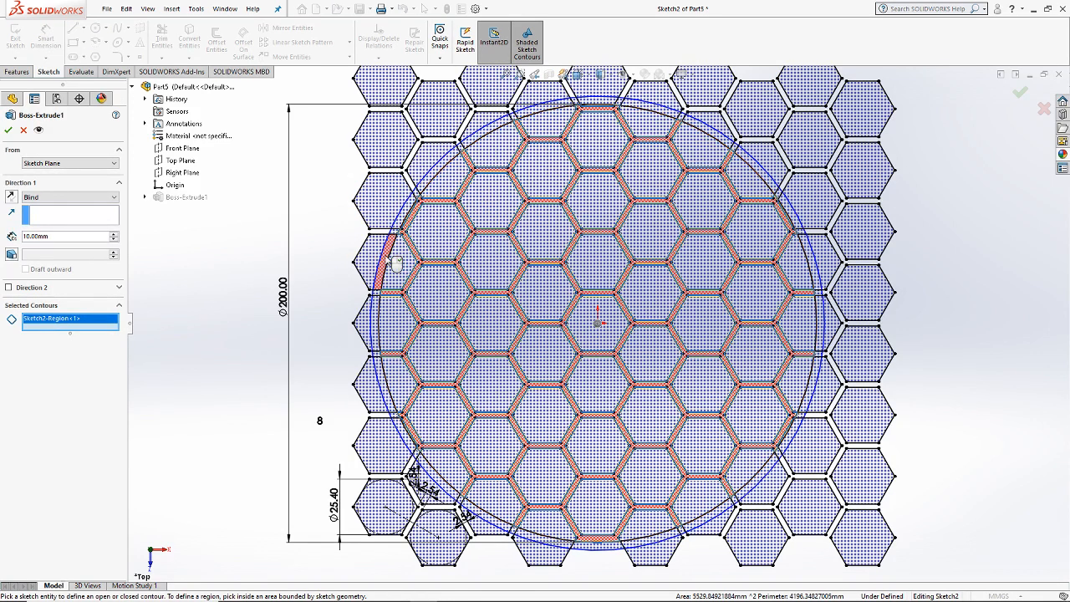
click(374, 305)
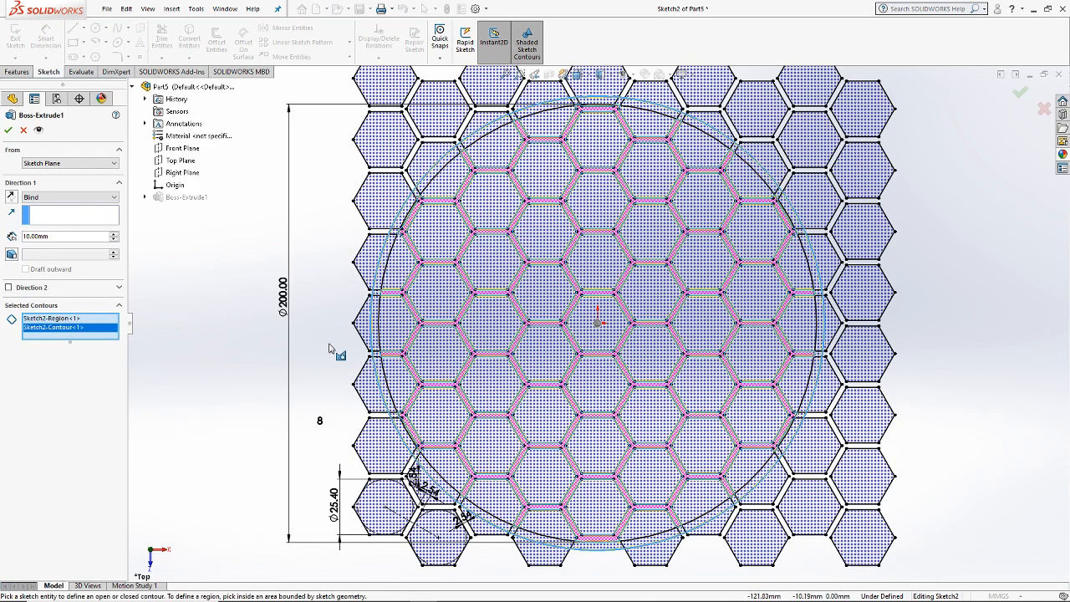
click(9, 130)
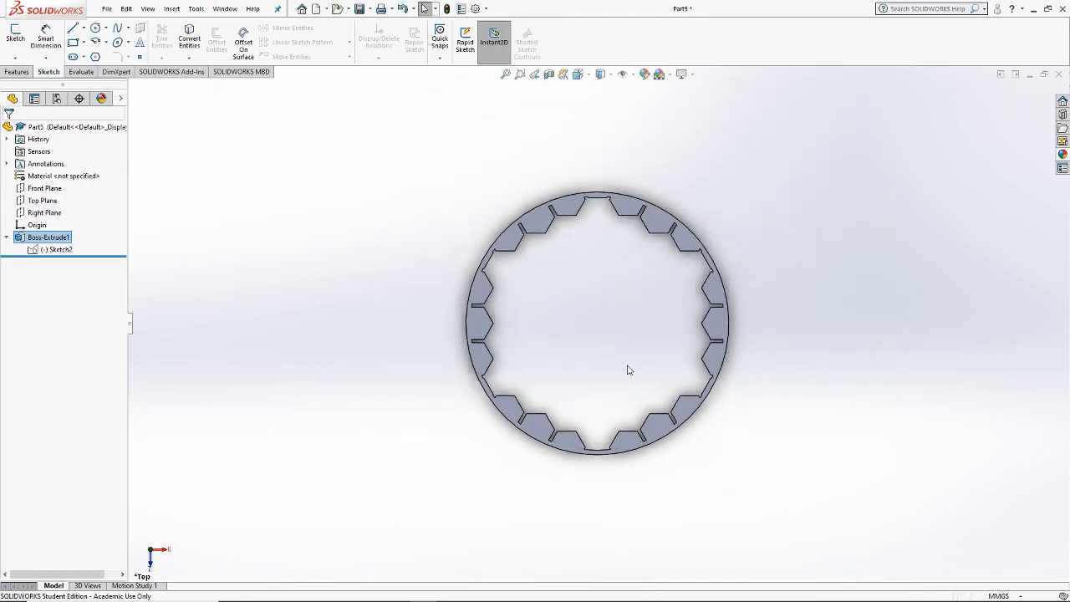
middle_drag(629, 370, 637, 254)
scroll(668, 377, down, 2)
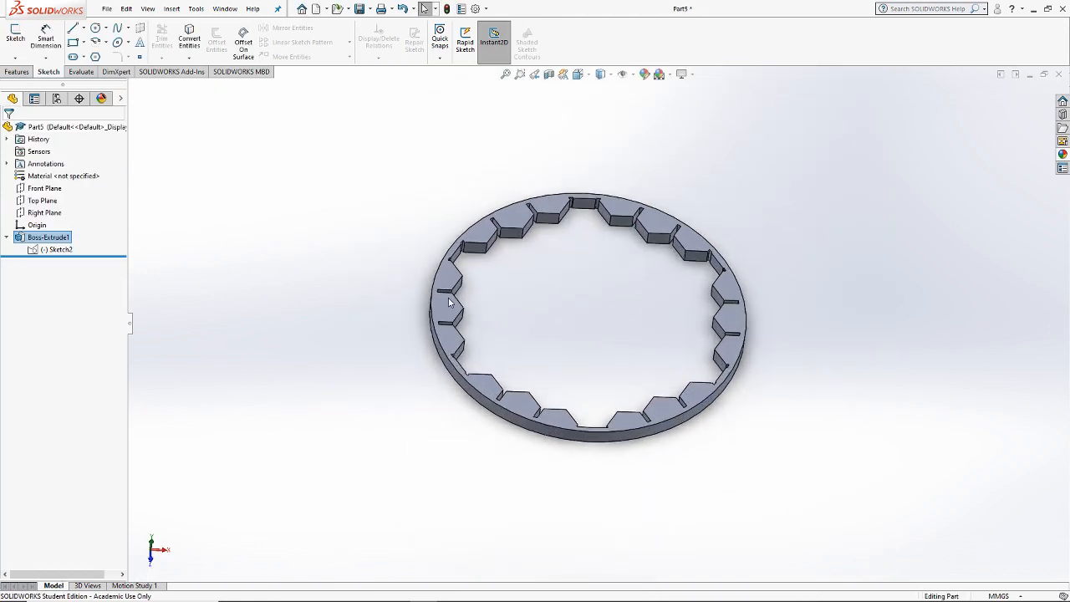
click(16, 71)
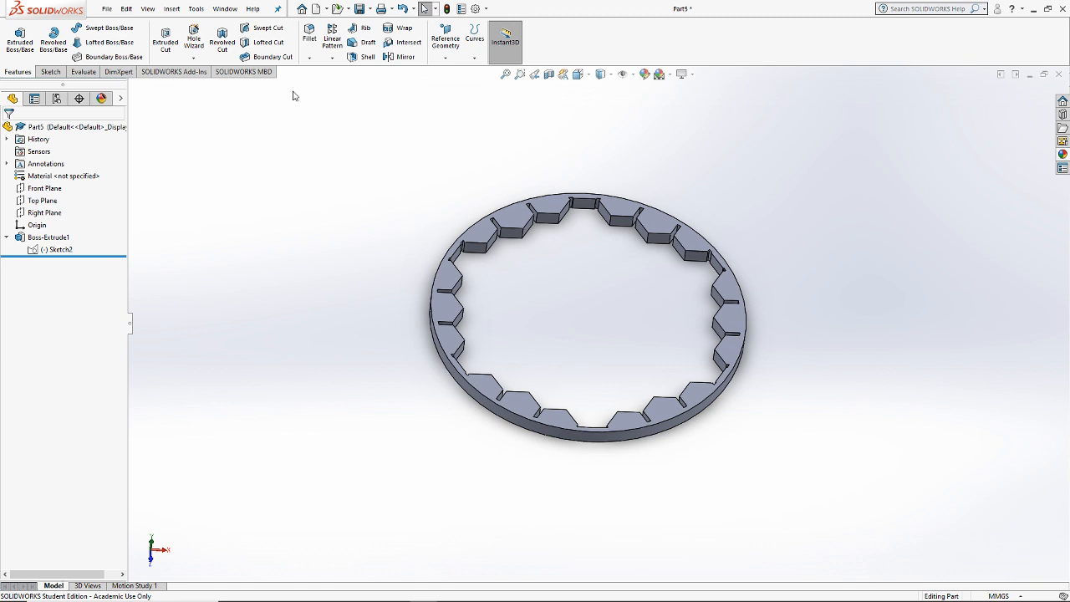
click(401, 56)
click(26, 130)
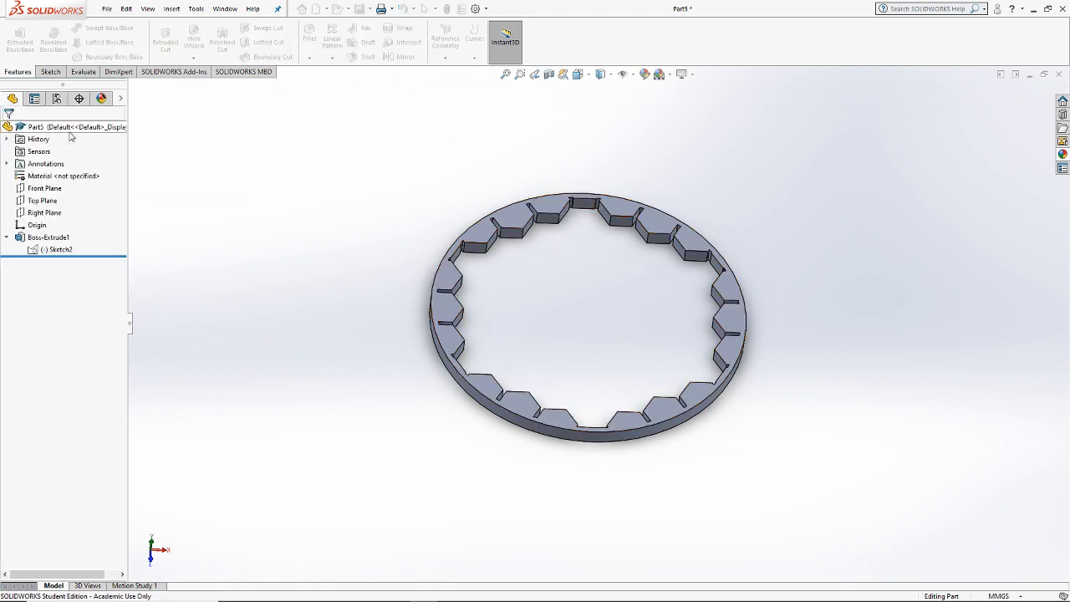
click(50, 71)
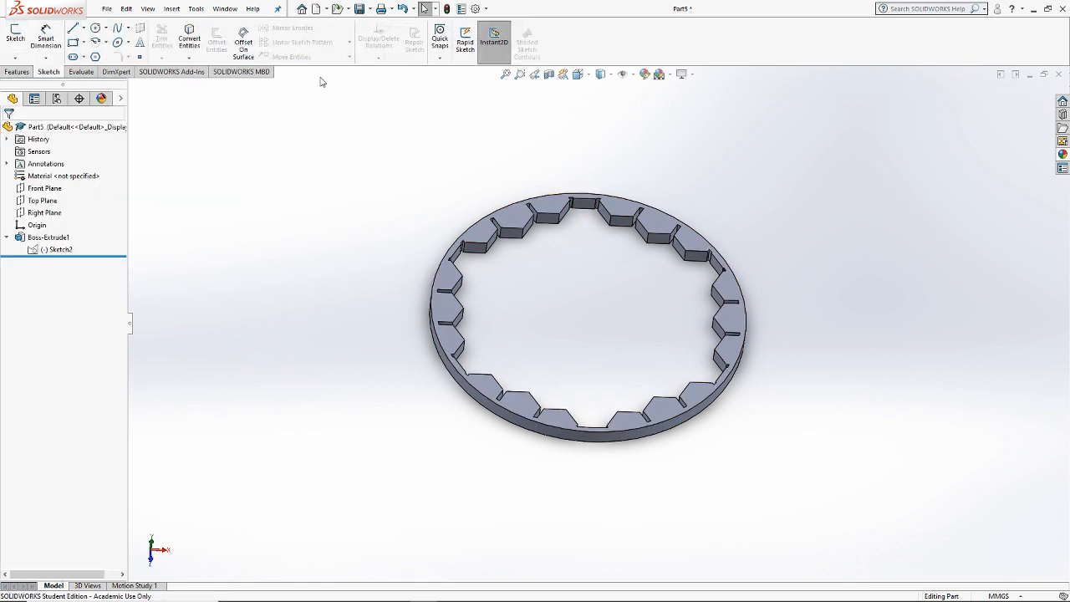
click(16, 71)
click(401, 56)
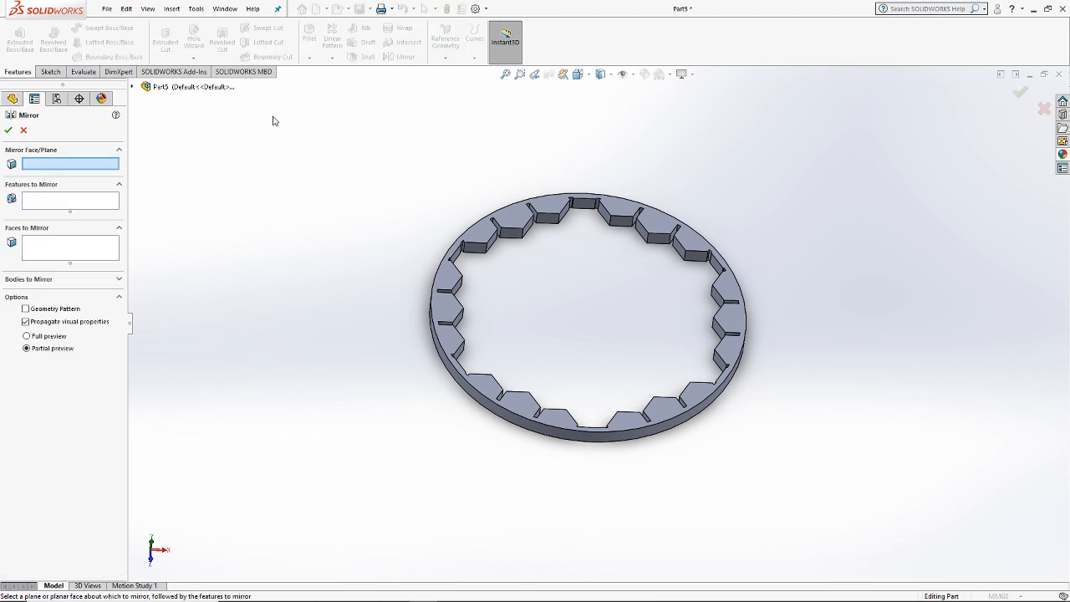
click(132, 86)
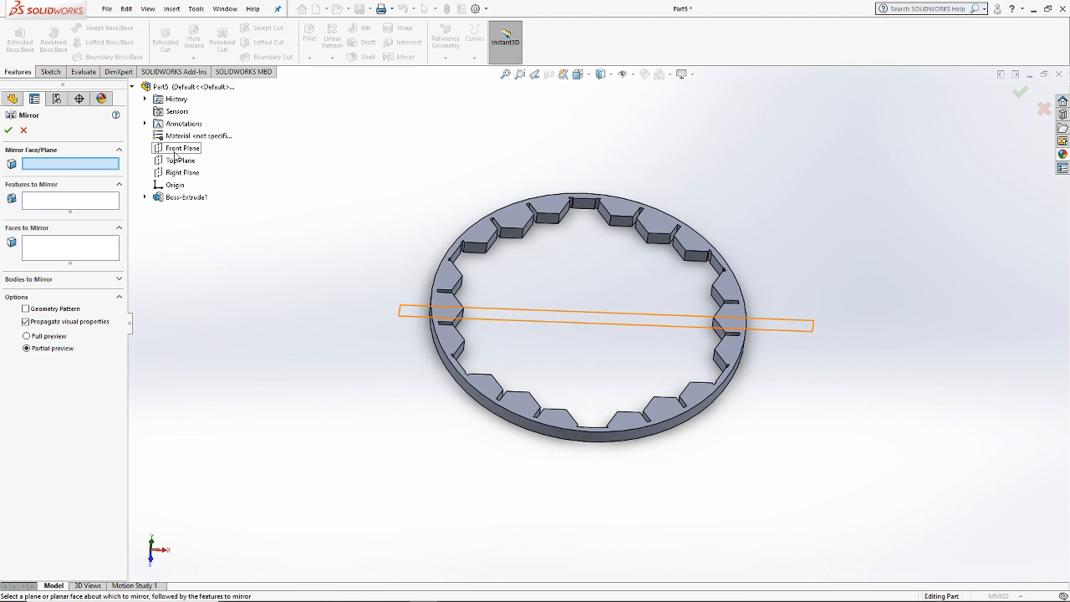
middle_drag(281, 198, 472, 251)
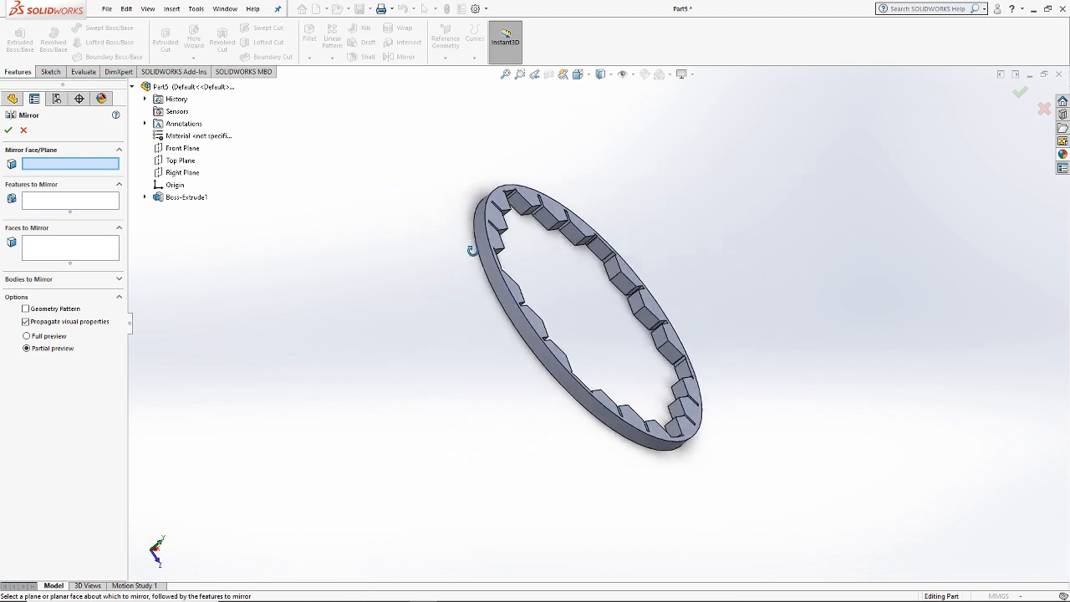
click(25, 130)
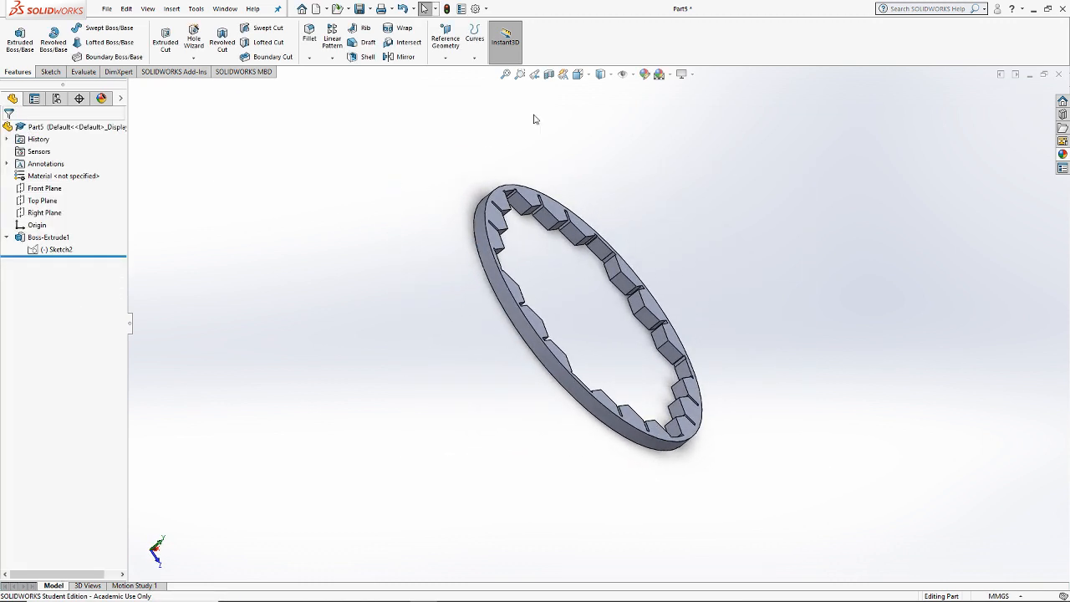
Step: Create a reference plane offset 150 mm from the Right Plane, beside the ring
click(446, 57)
click(473, 74)
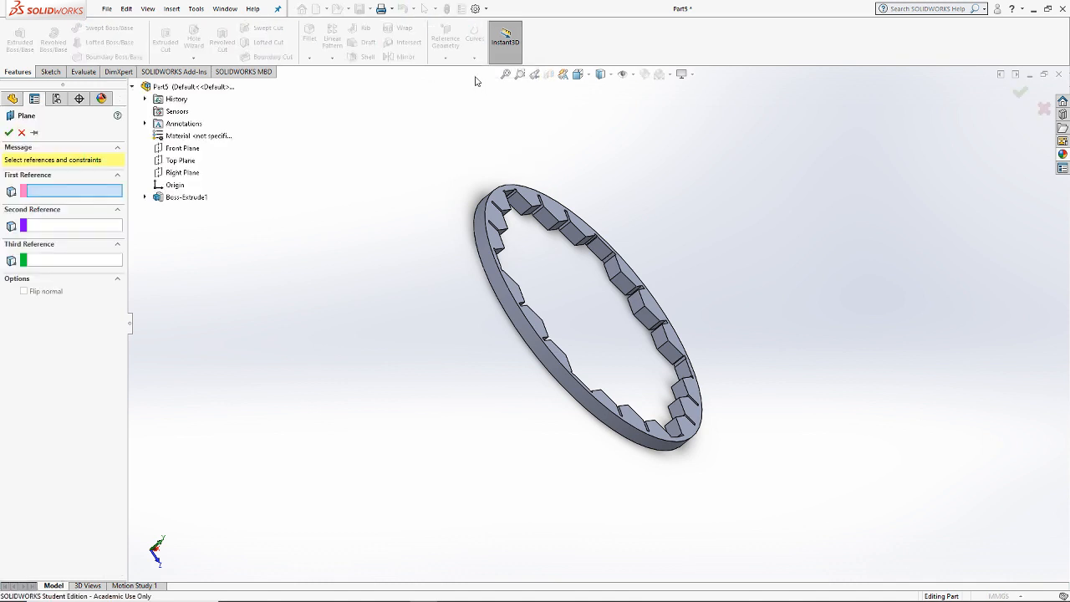
click(182, 172)
middle_drag(623, 212, 524, 230)
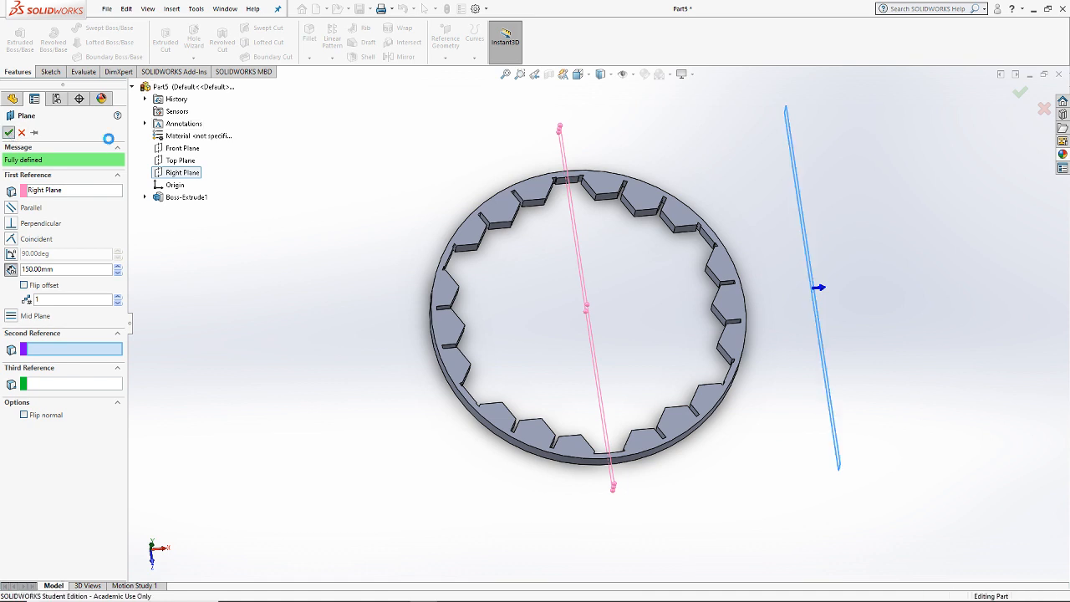
click(11, 132)
key(z)
click(405, 56)
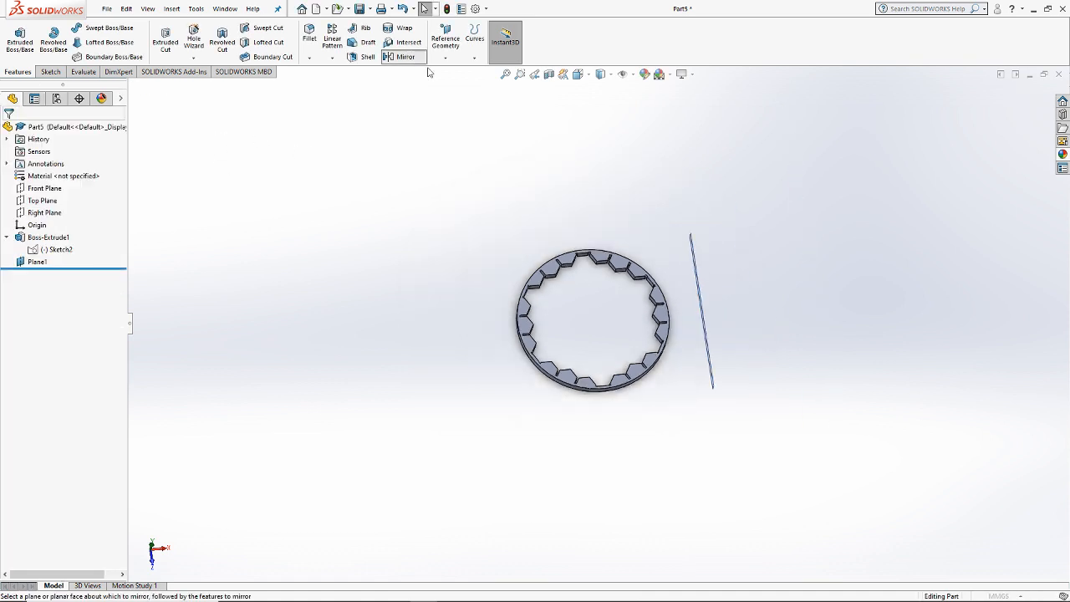
click(132, 86)
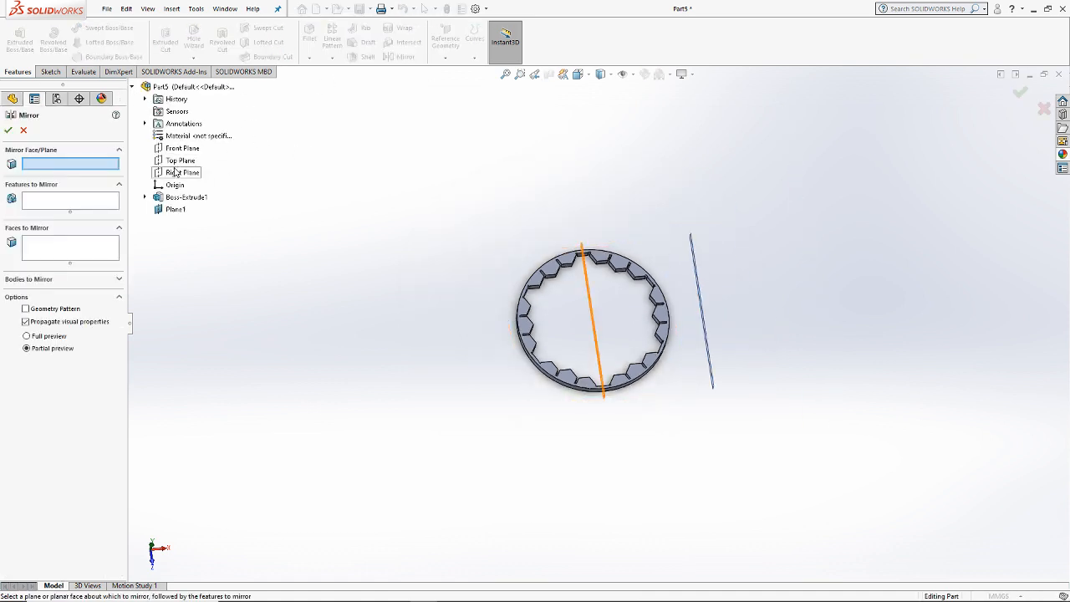
click(175, 209)
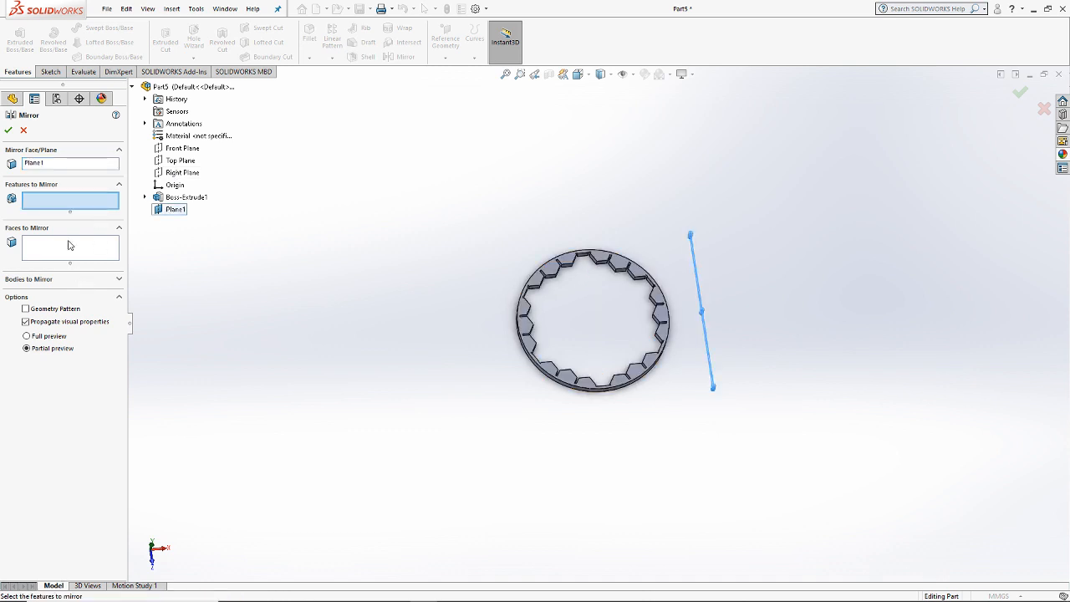
click(46, 281)
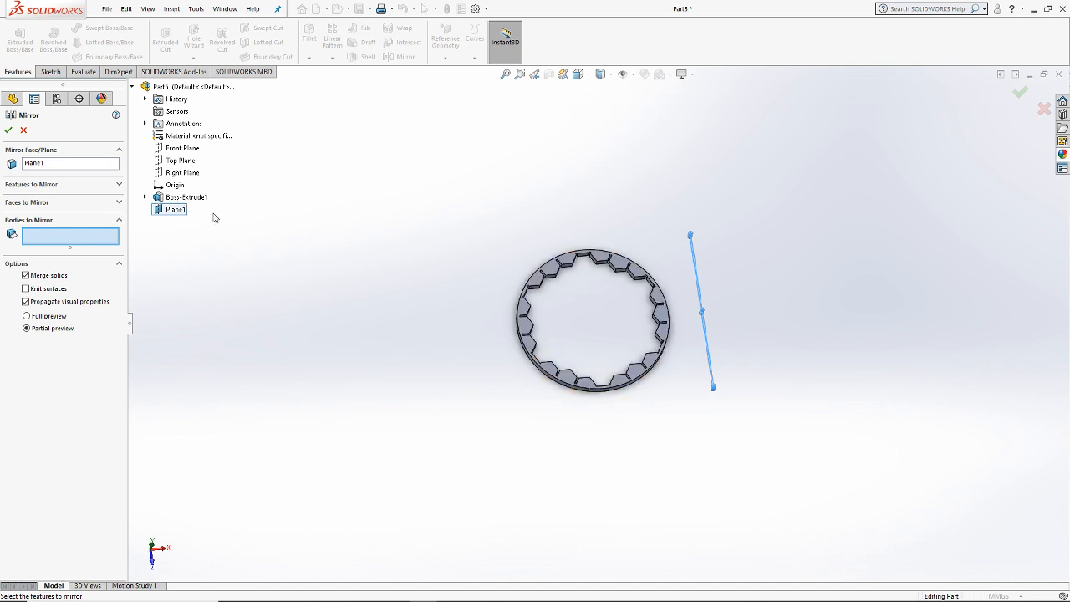
key(Escape)
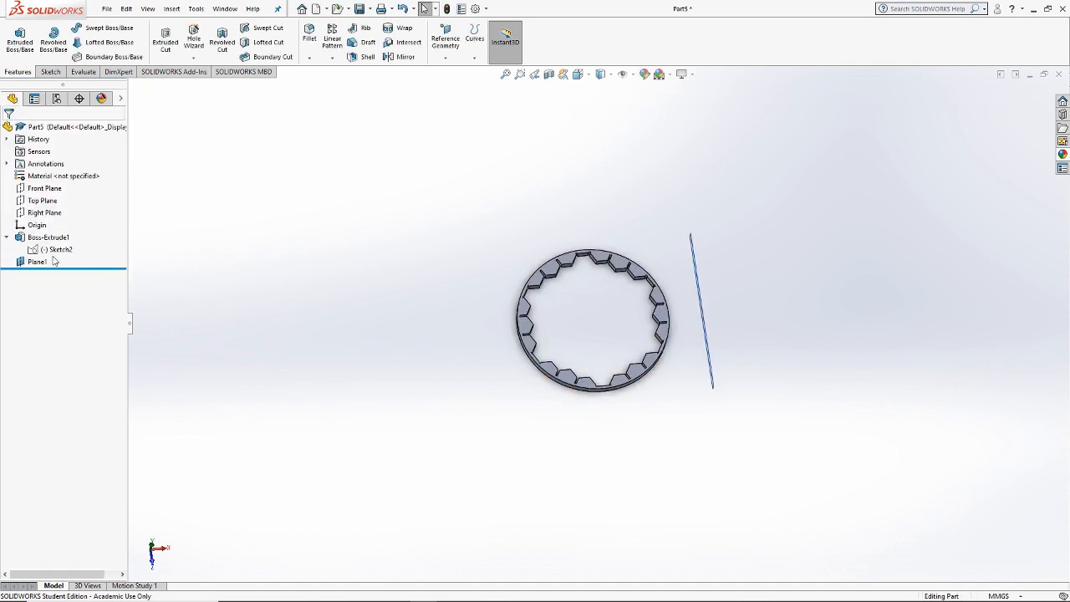
Step: Reorder the boss extrusion so that it follows the offset plane in the feature history
drag(49, 239, 38, 261)
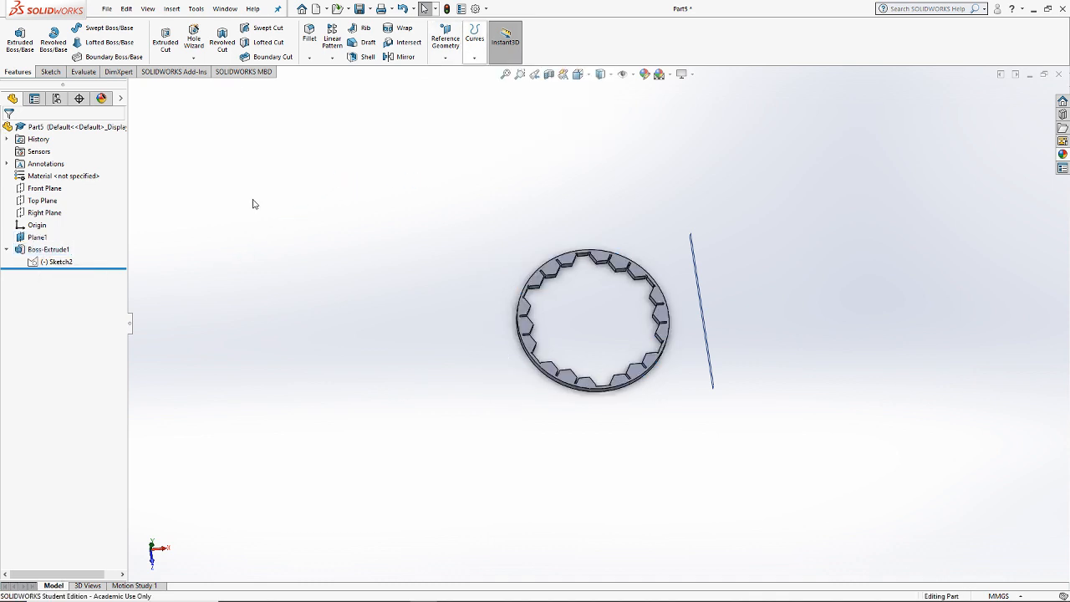
Step: Try to mirror the Boss-Extrude1 feature about the offset plane Plane1
click(405, 56)
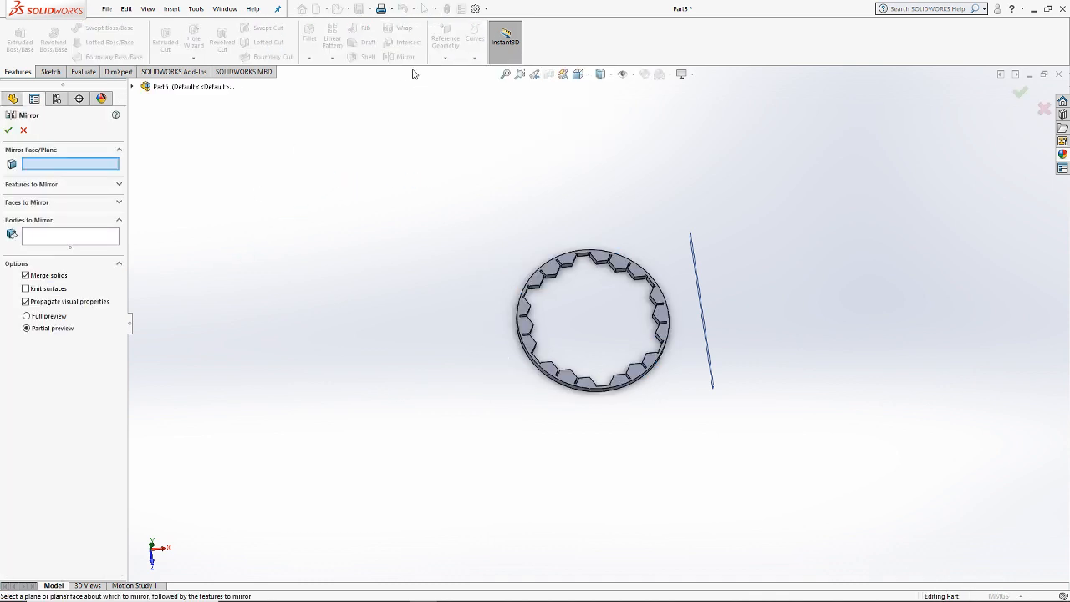
click(131, 86)
click(175, 196)
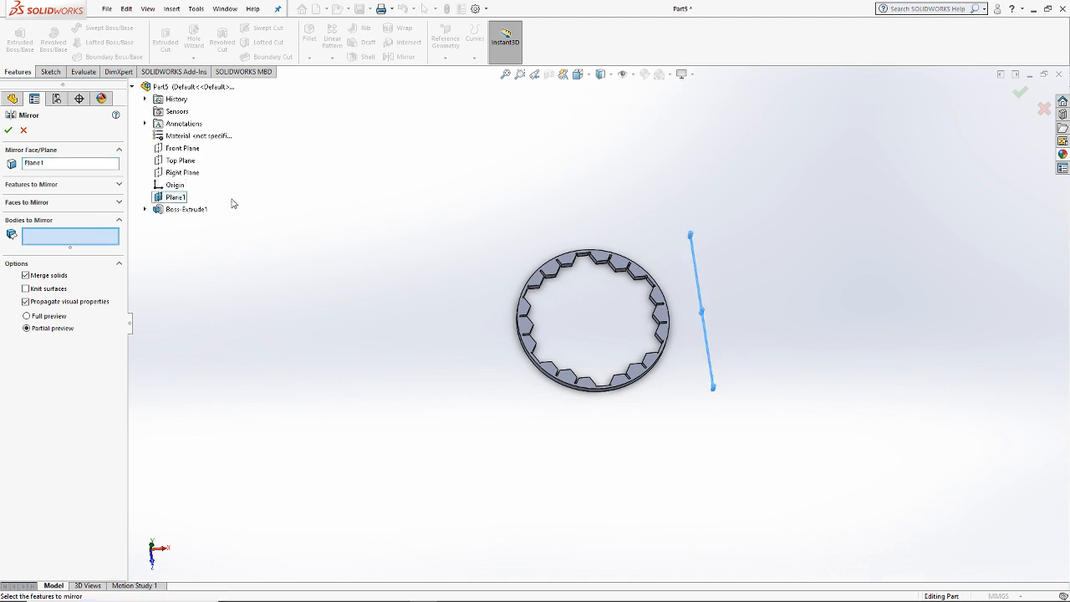
click(40, 185)
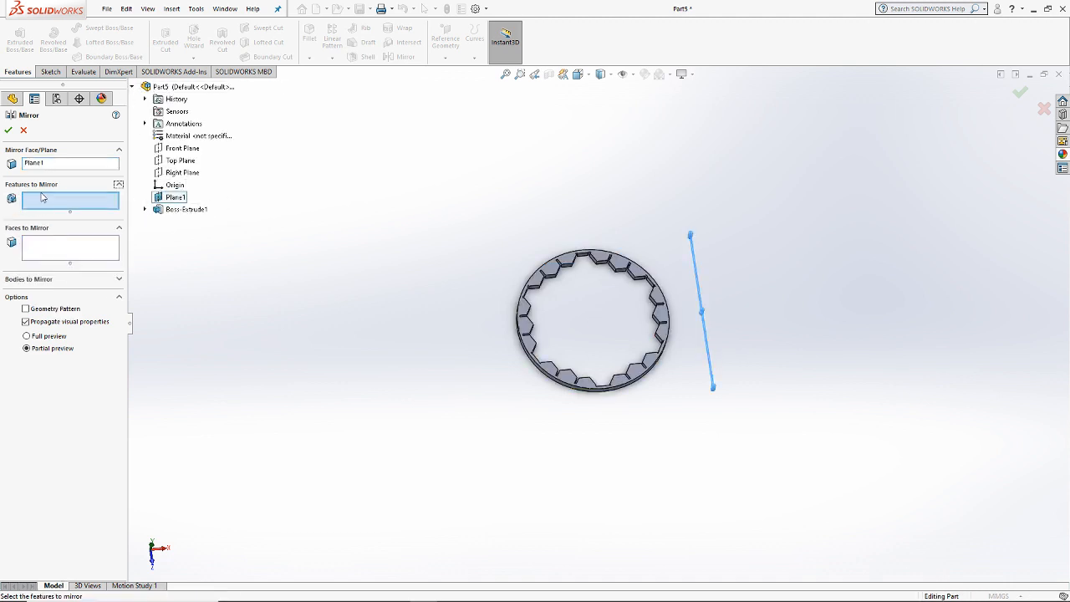
click(187, 209)
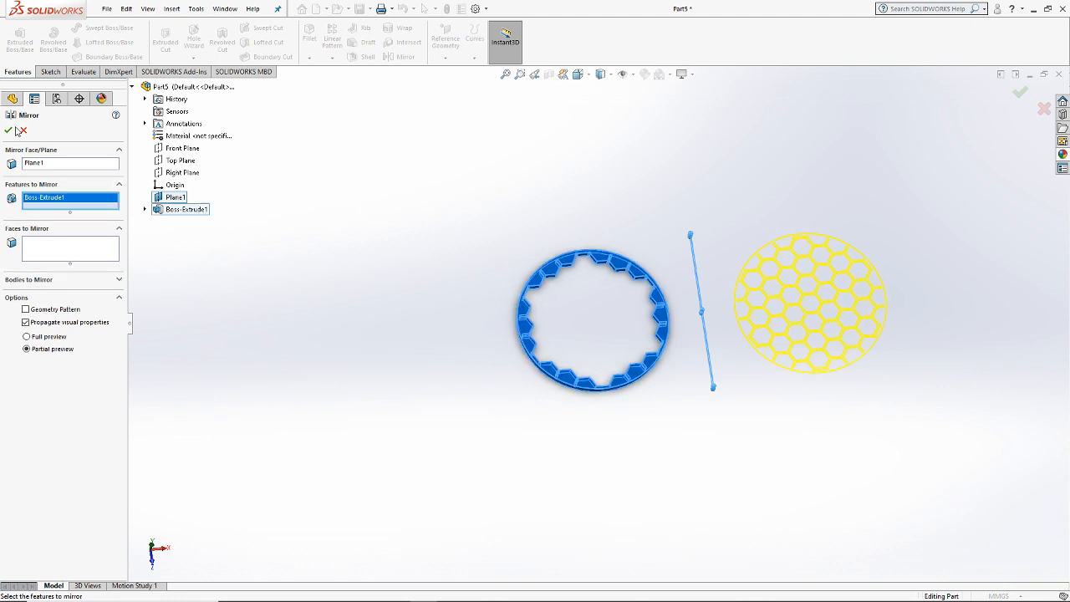
click(9, 130)
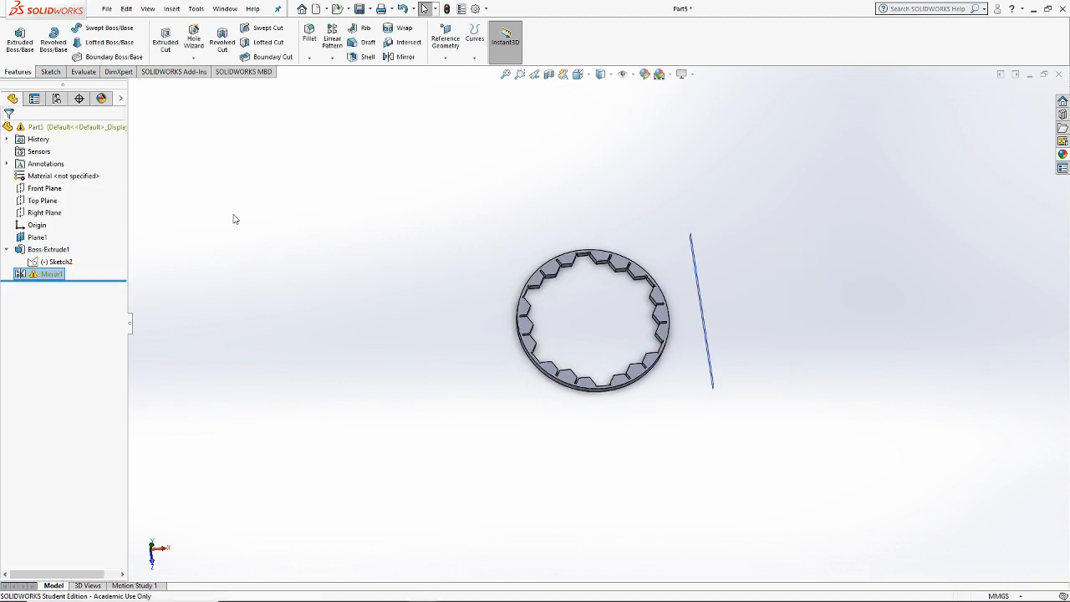
right_click(51, 274)
click(90, 190)
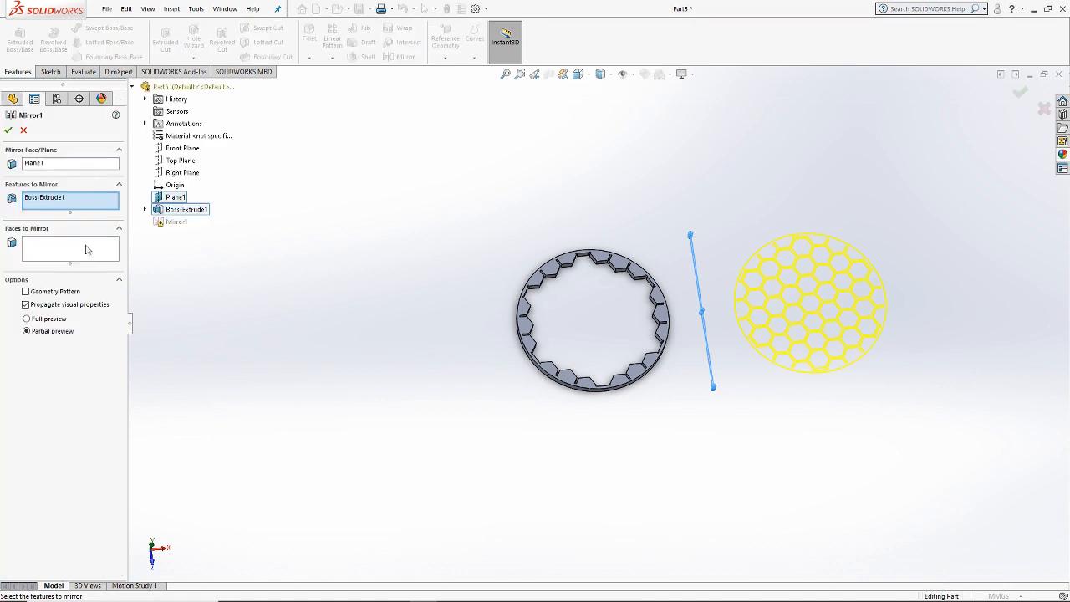
right_click(91, 210)
click(117, 214)
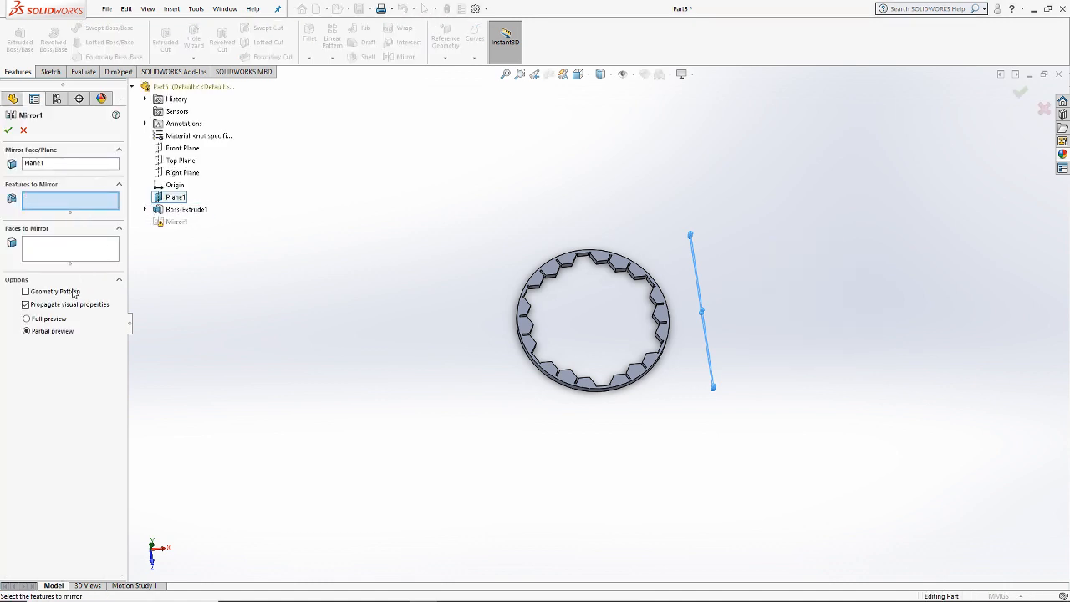
click(23, 130)
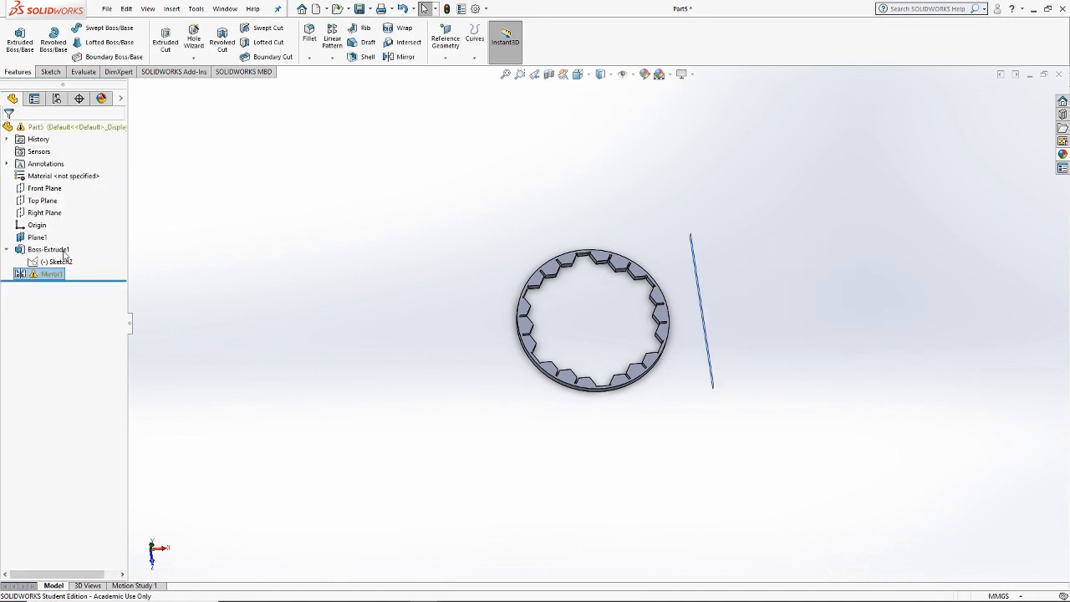
Step: Delete the mirror feature of the boss extrusion
right_click(35, 276)
click(71, 360)
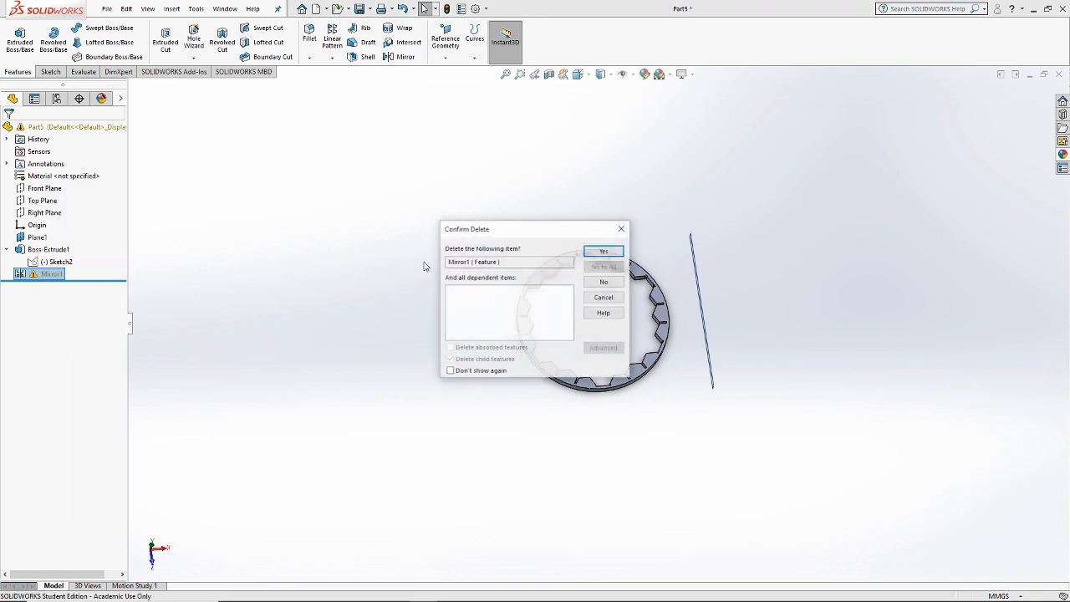
click(603, 251)
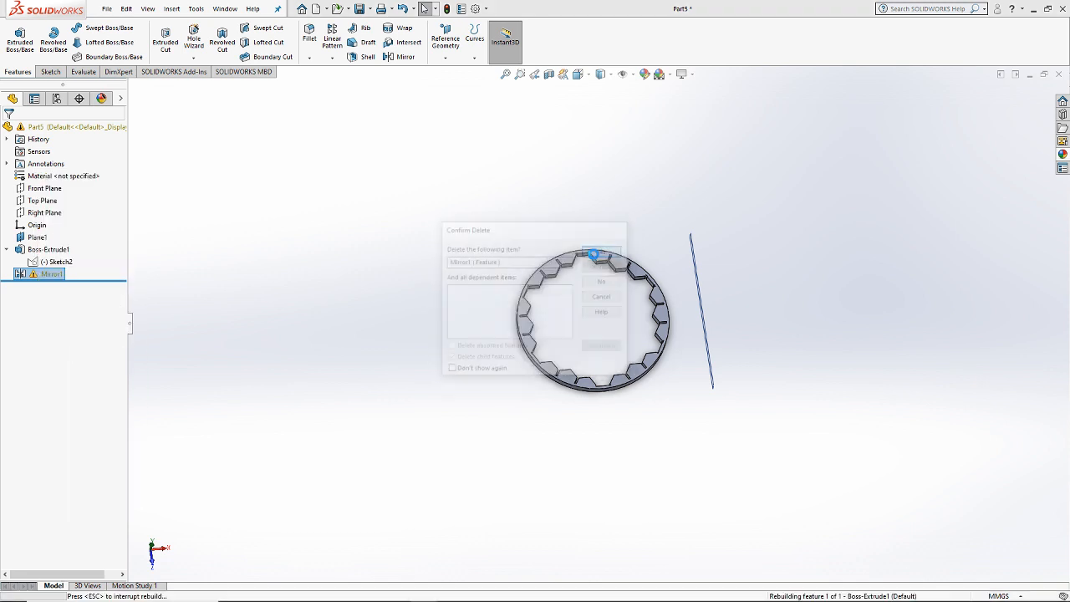
Step: Mirror the Boss-Extrude1 solid body about the offset plane Plane1, with merging of solids turned off
click(398, 57)
click(49, 279)
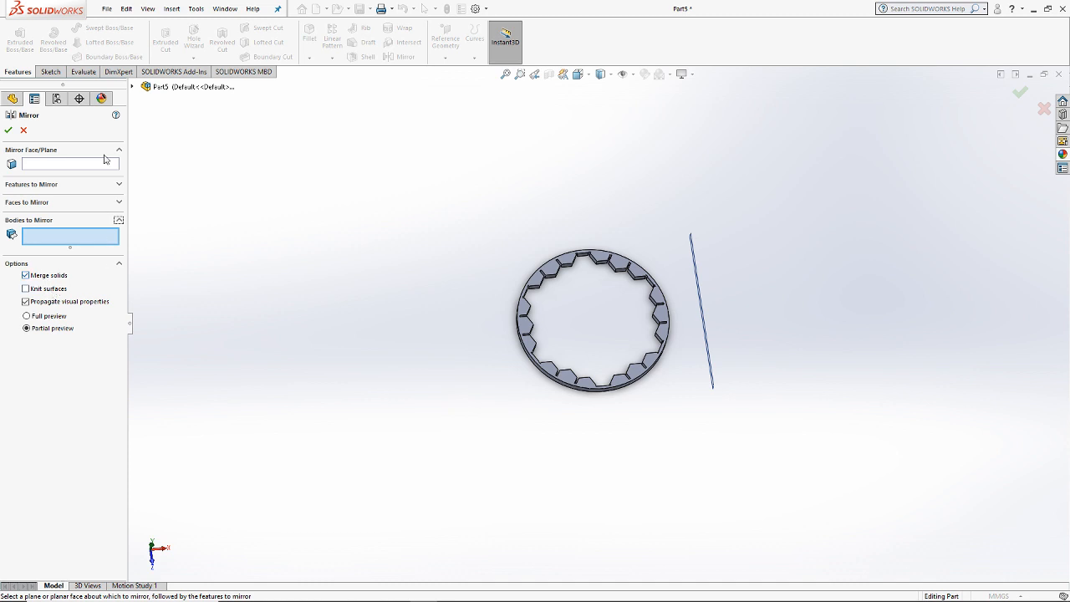
click(581, 273)
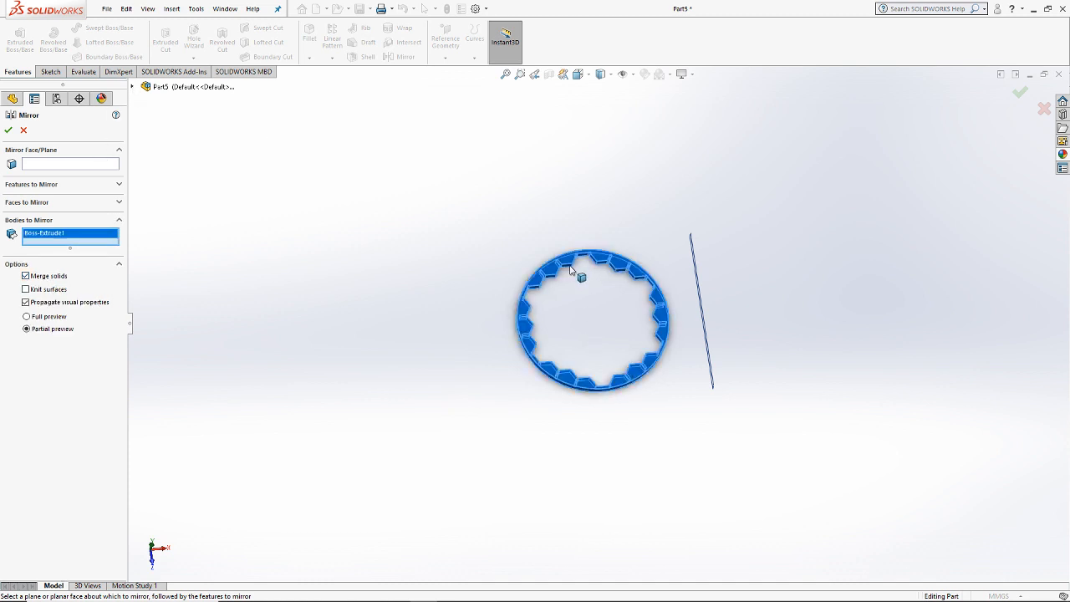
click(132, 87)
click(181, 172)
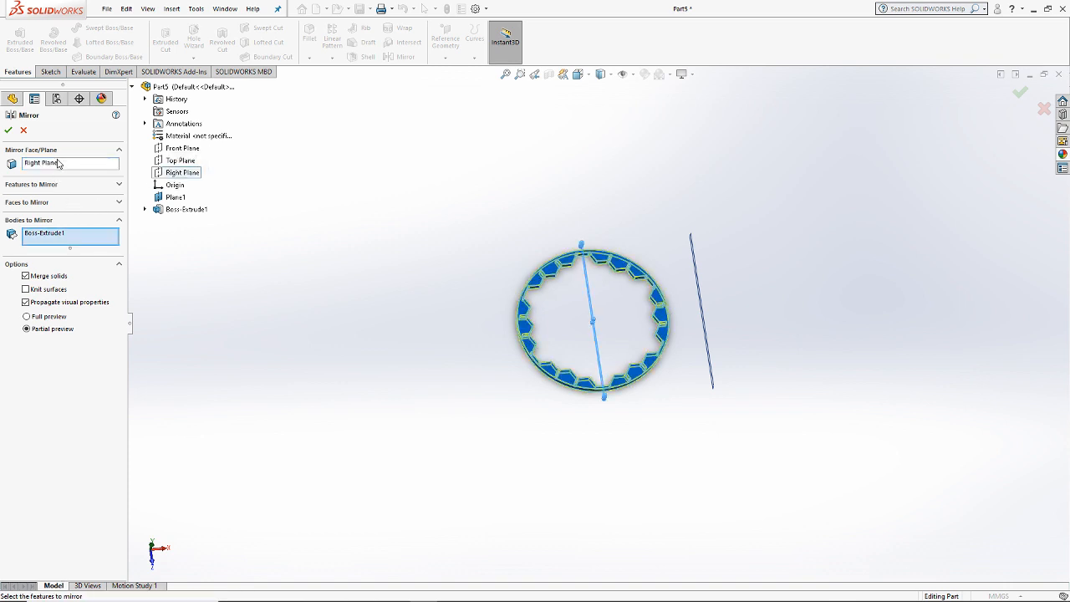
right_click(59, 164)
click(97, 164)
click(175, 196)
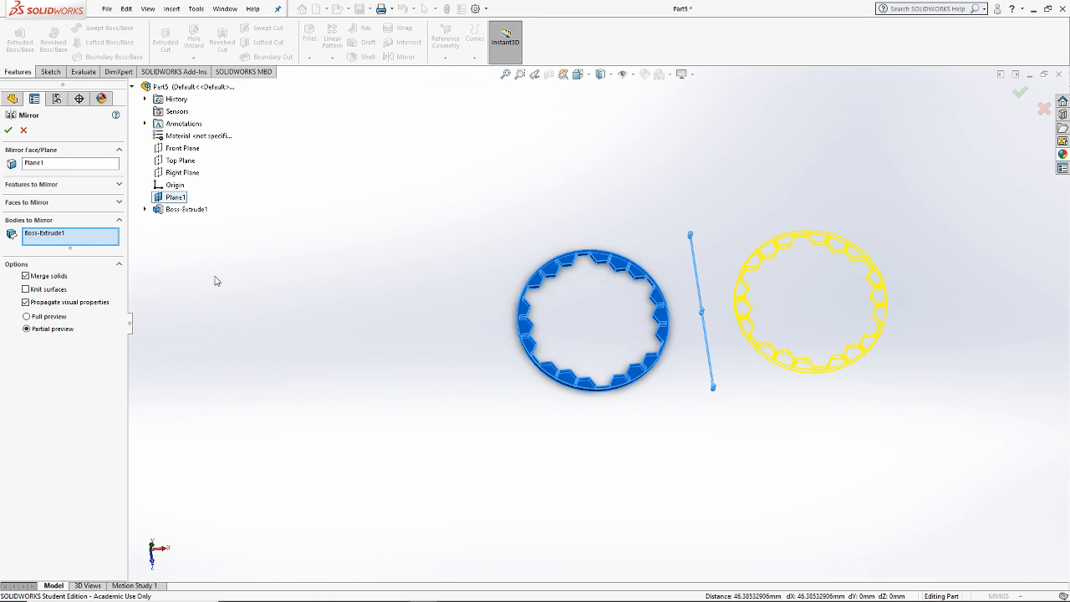
click(9, 130)
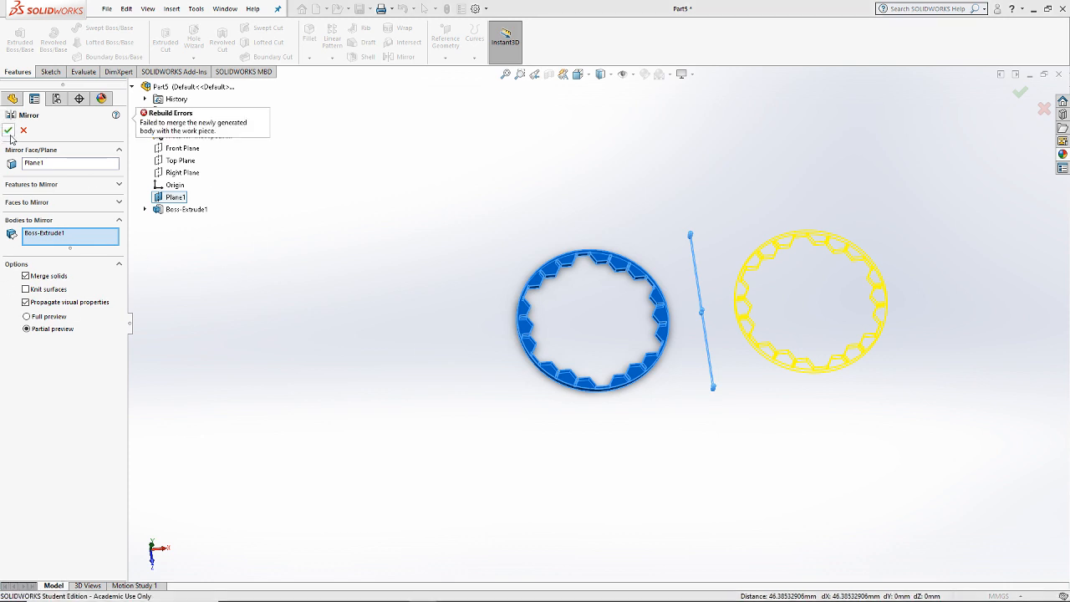
click(47, 277)
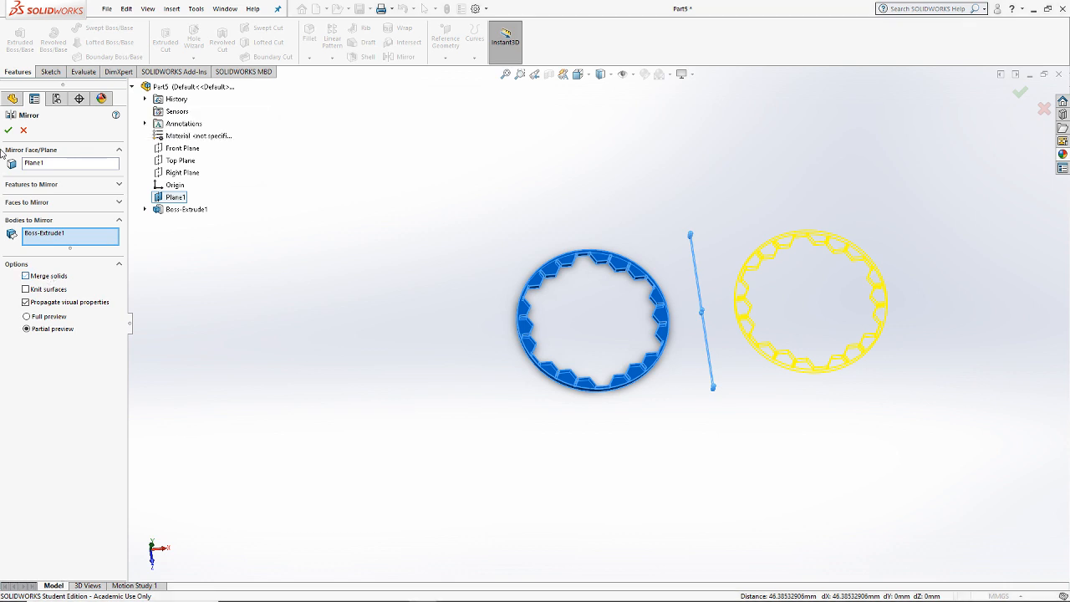
click(8, 130)
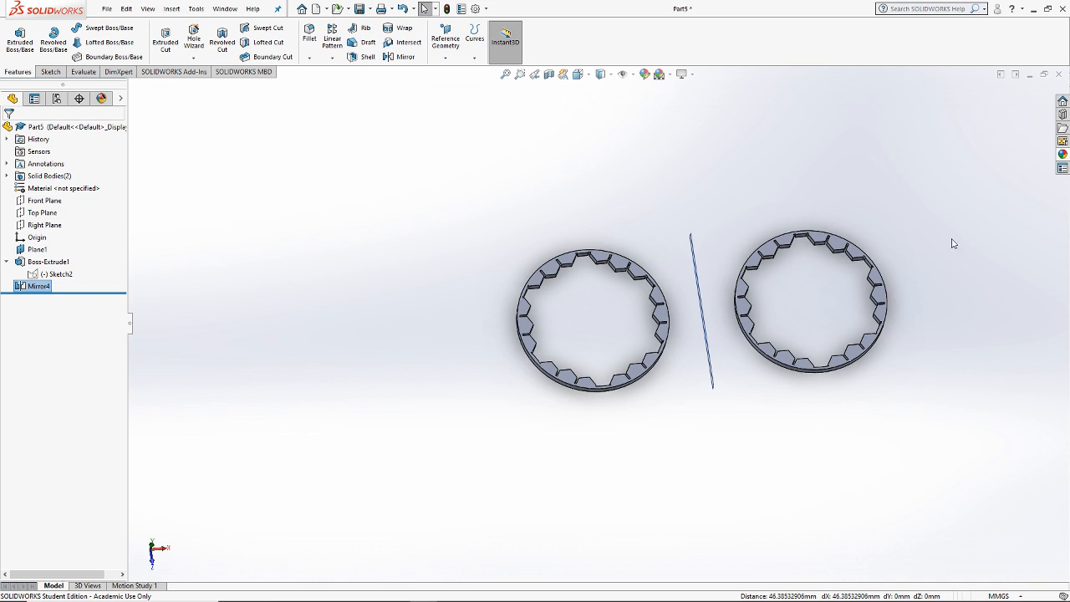
click(1062, 114)
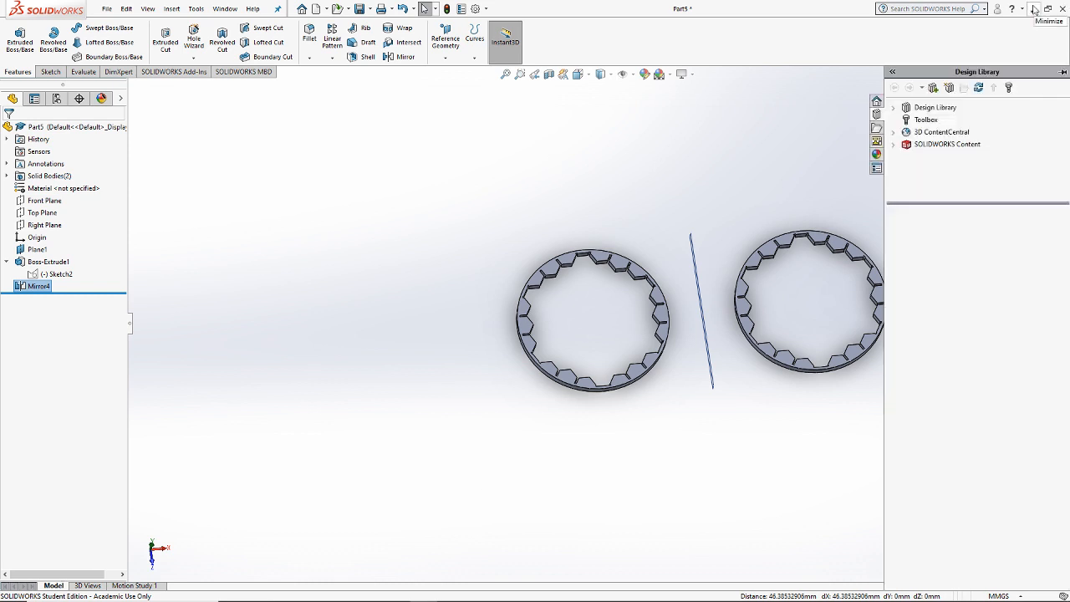
click(714, 170)
scroll(791, 258, down, 3)
middle_drag(791, 258, 751, 244)
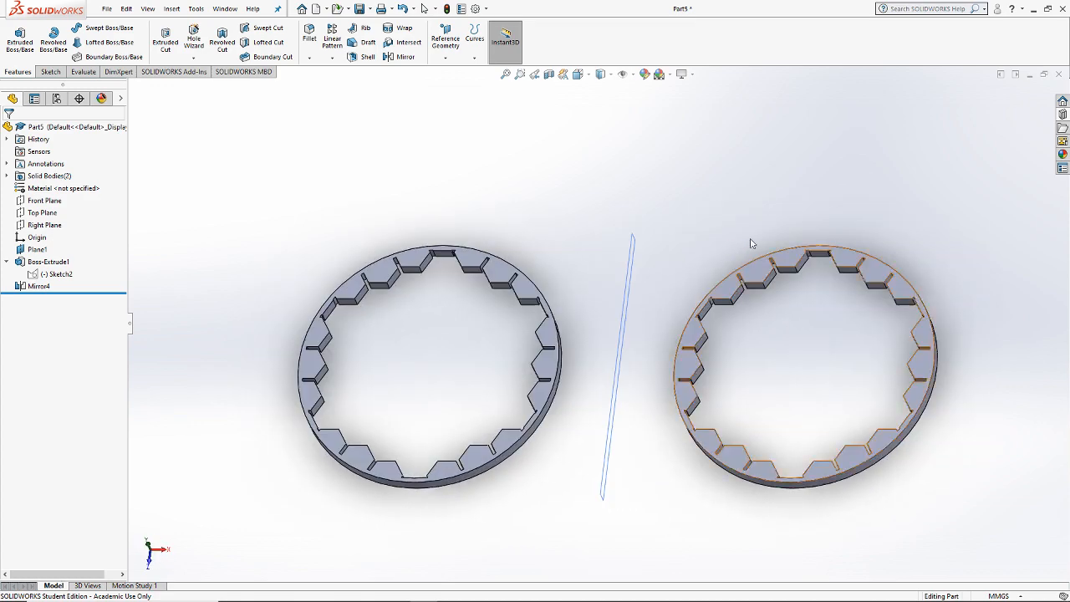
Step: Switch to Chrome, go to the ME-212 course's Dropbox folders, and download and open the attachment Solidworks HW #3.pdf
click(371, 591)
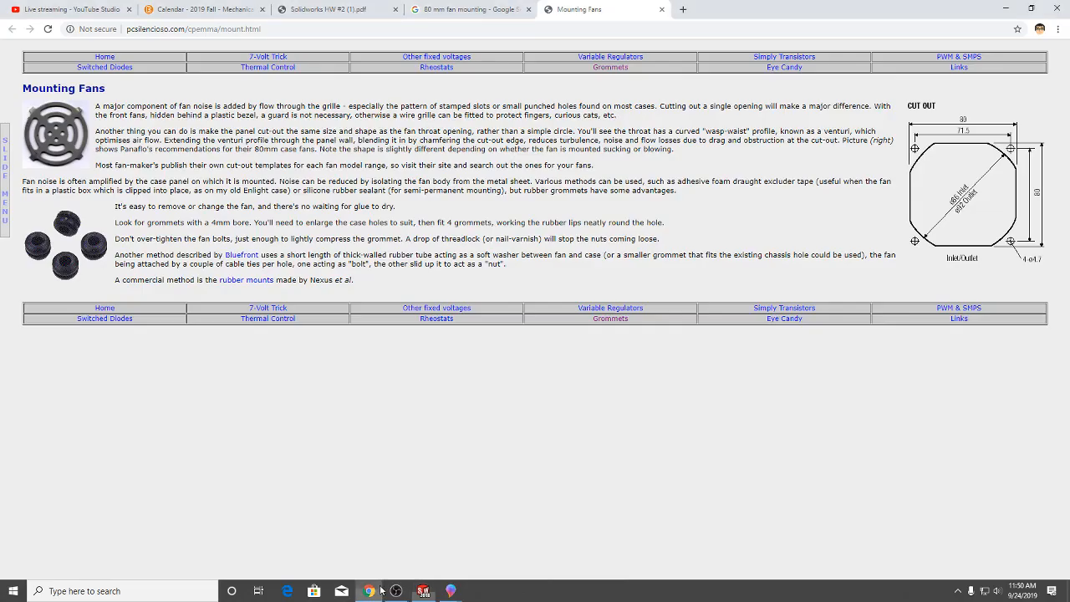
click(199, 8)
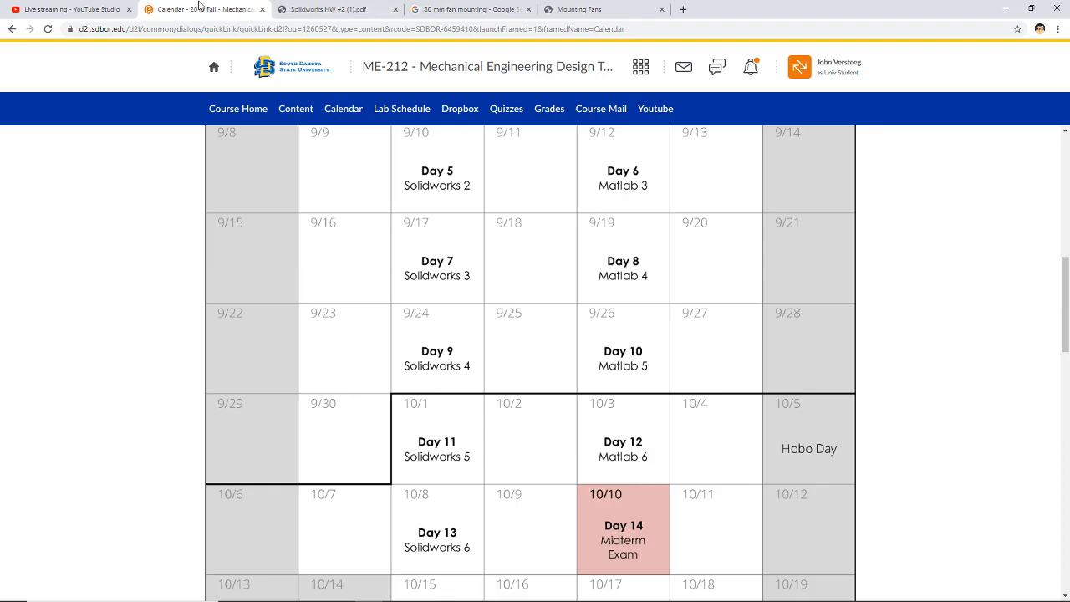
click(460, 110)
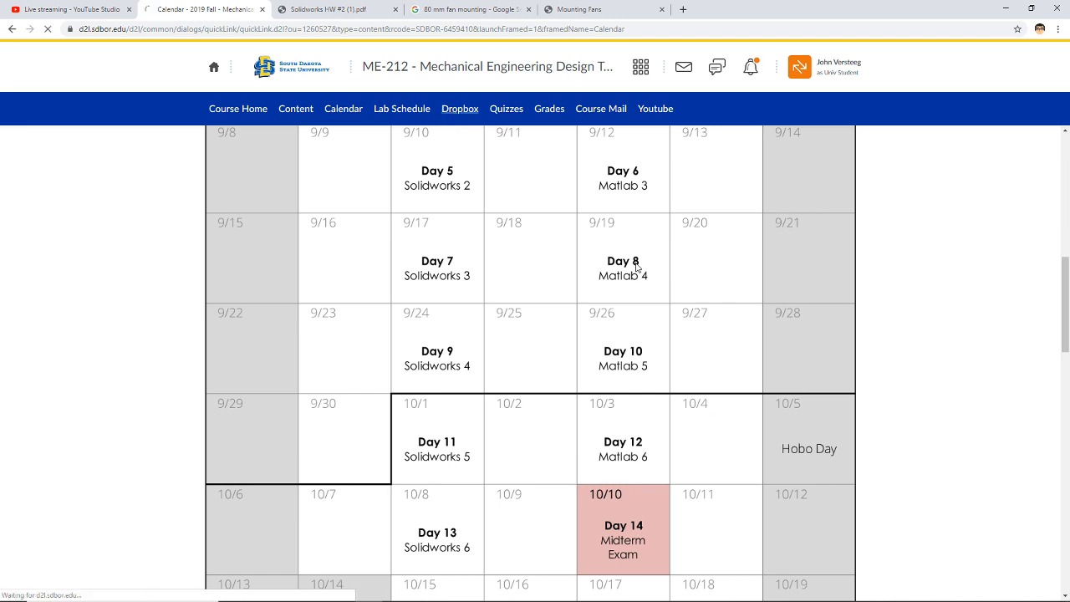
scroll(764, 399, down, 4)
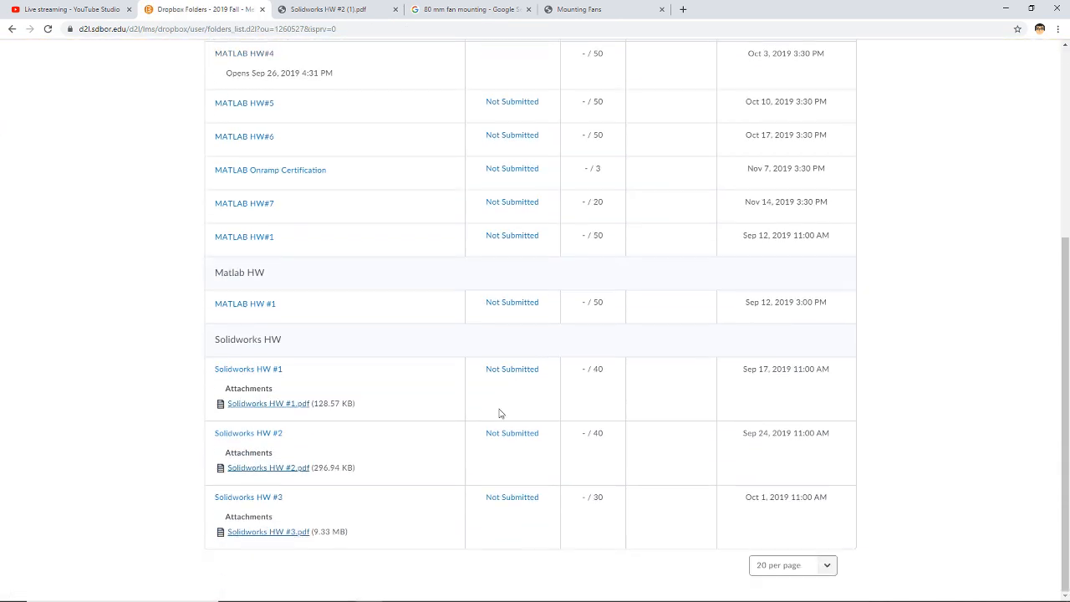
click(280, 530)
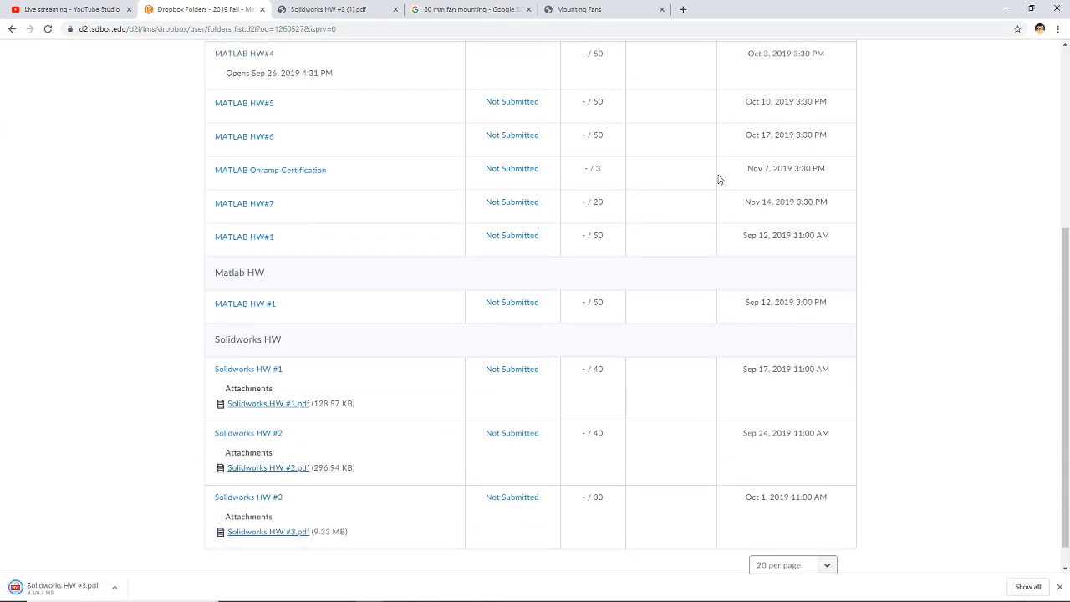
click(75, 586)
Step: Examine the submission instructions and the engineering drawings of the mug, rocket and bishop in the Solidworks HW #3 assignment
scroll(697, 240, down, 2)
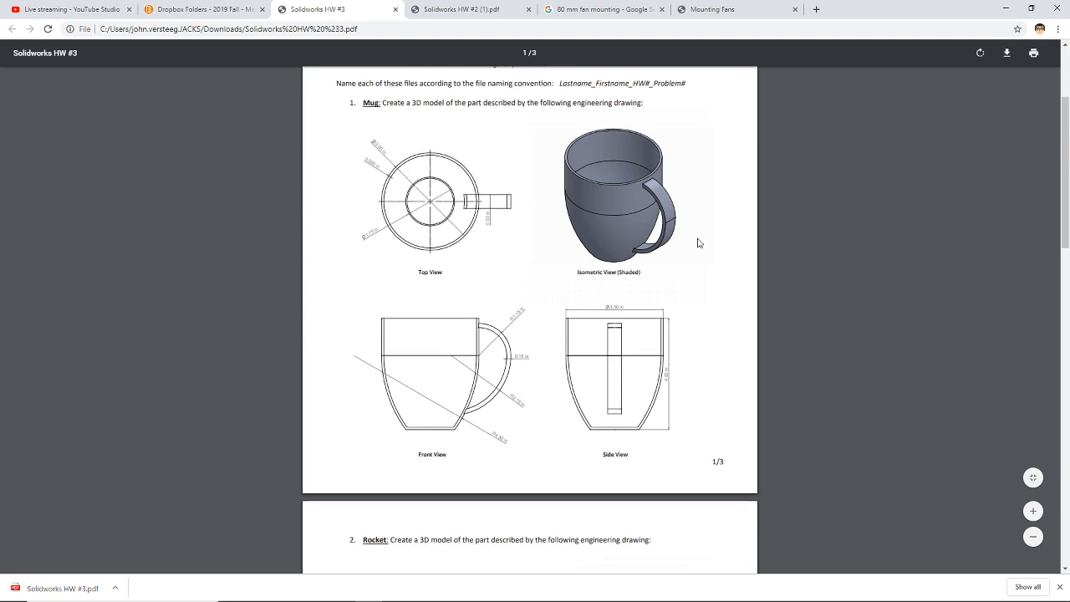
scroll(699, 243, down, 3)
scroll(699, 243, down, 10)
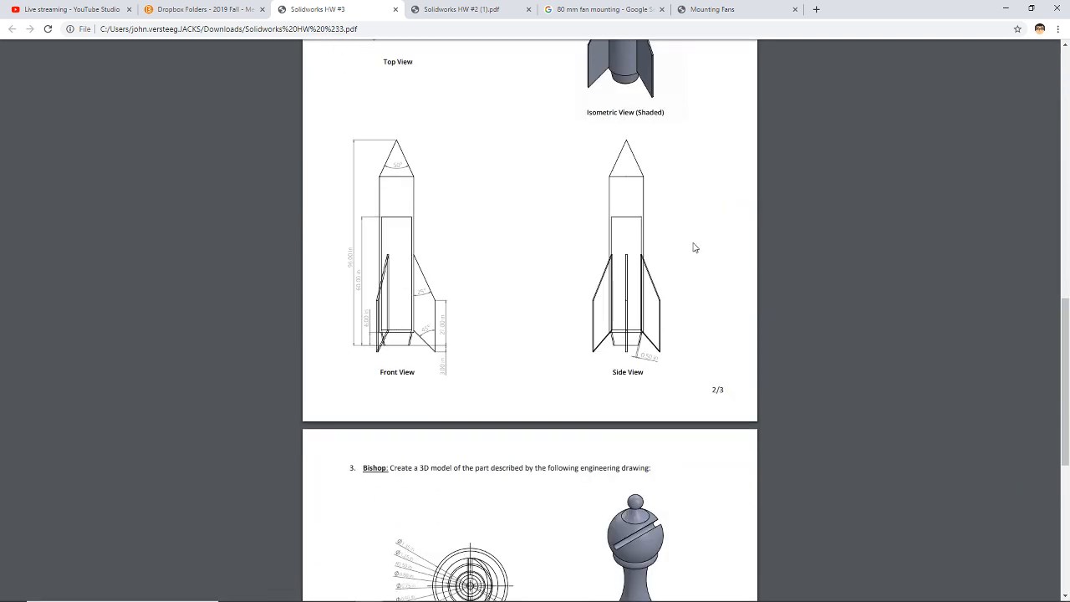
scroll(611, 219, up, 10)
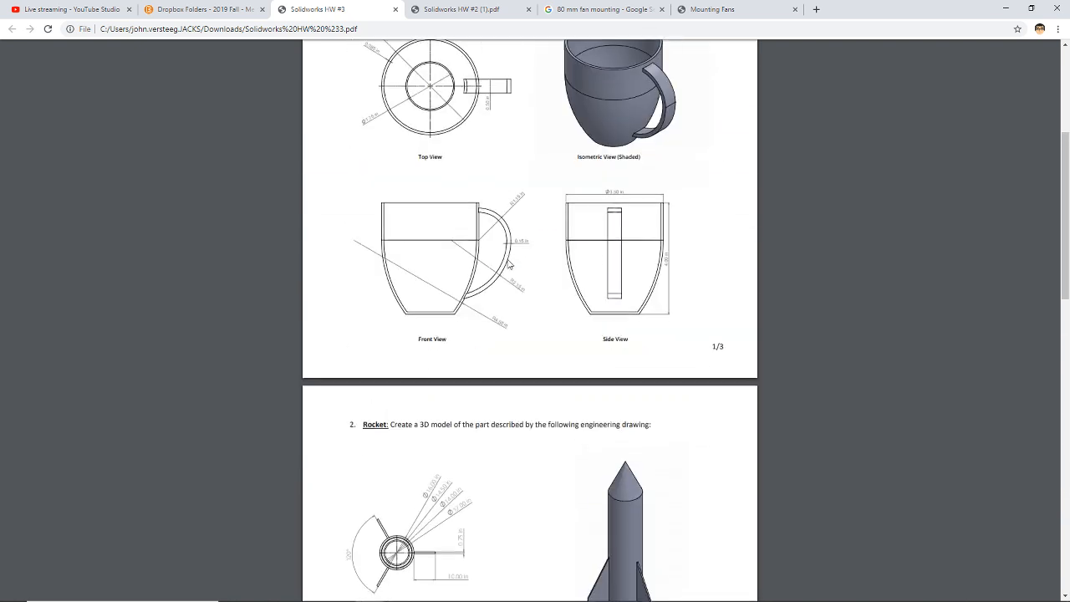
scroll(508, 264, up, 2)
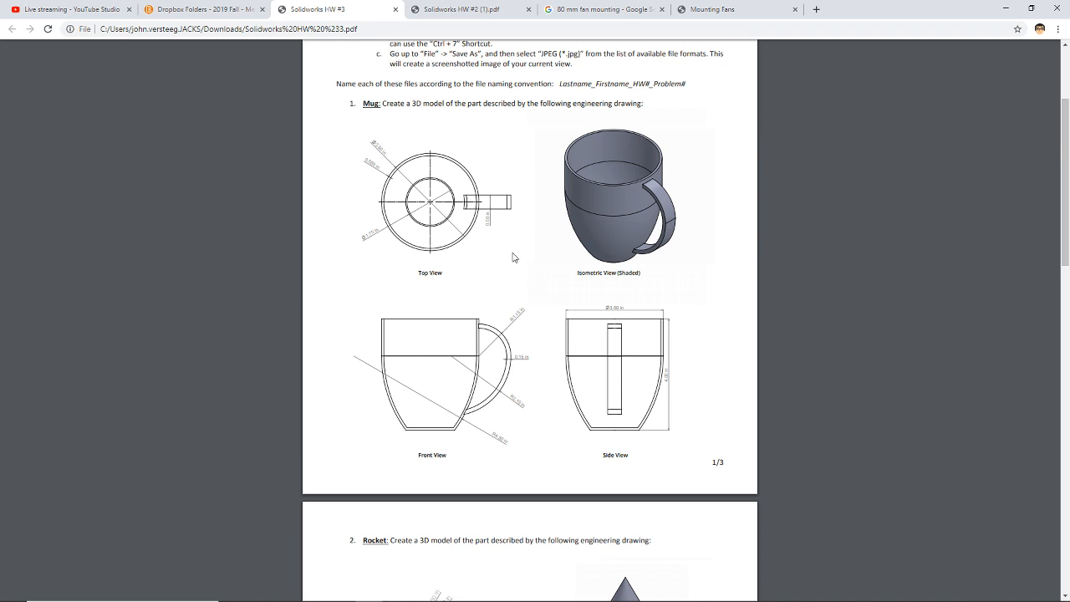
scroll(616, 276, down, 13)
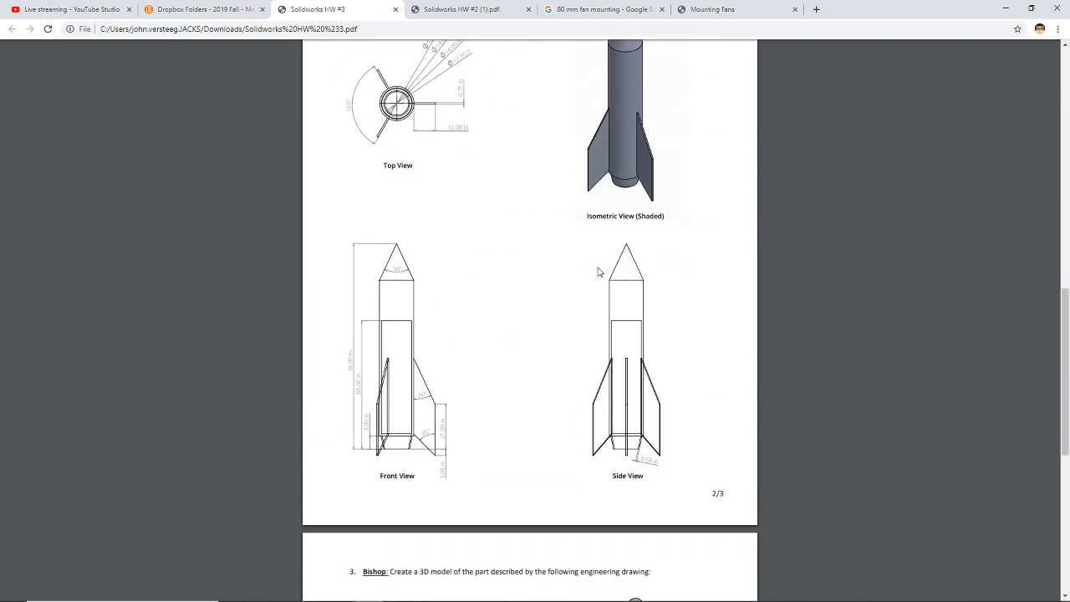
scroll(598, 272, up, 6)
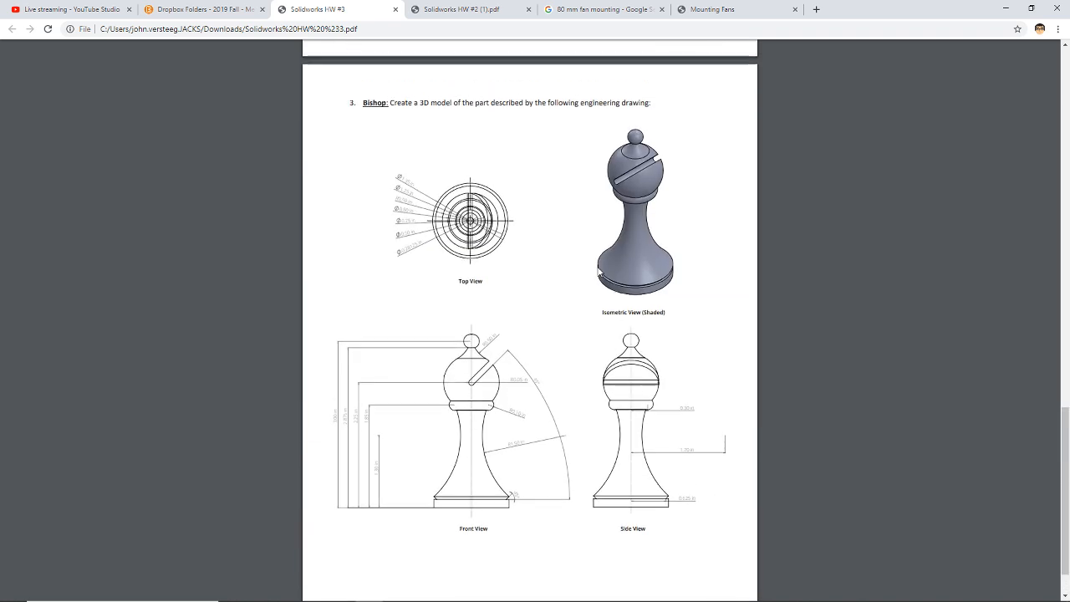
scroll(598, 272, up, 9)
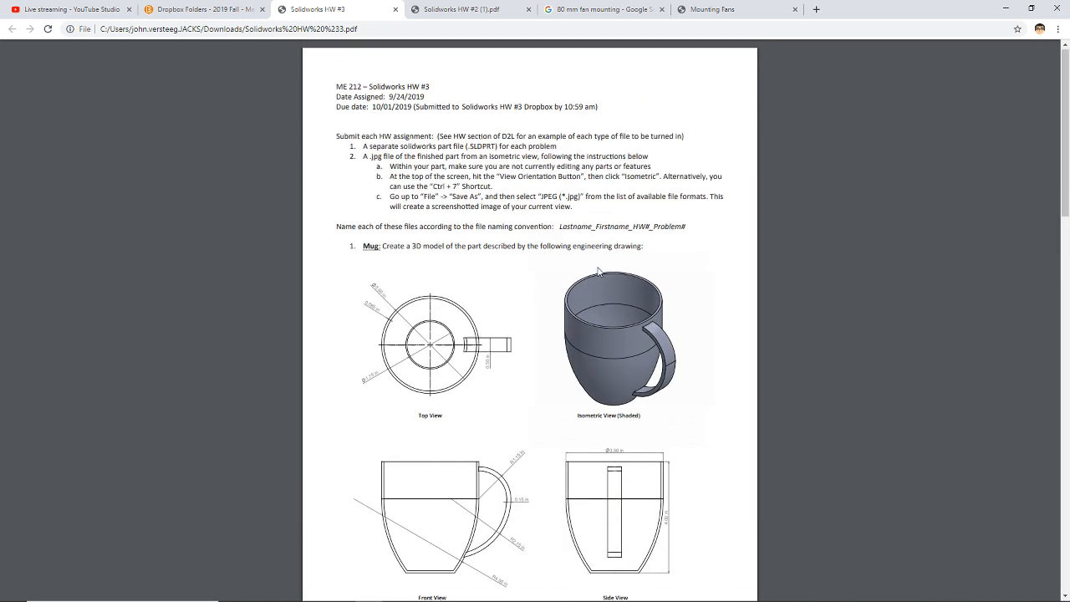